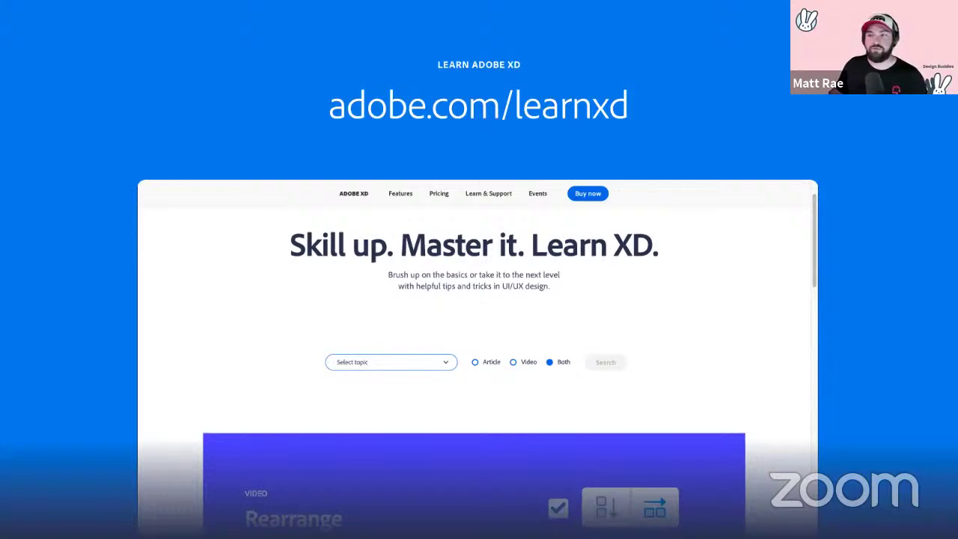
Step: Switch from the slide presentation to the browser and look over the tutorials on the Adobe XD learning page
{"action": "key", "text": "ctrl+Left"}
{"action": "left_click_drag", "start_coordinate": [580, 119], "coordinate": [717, 24]}
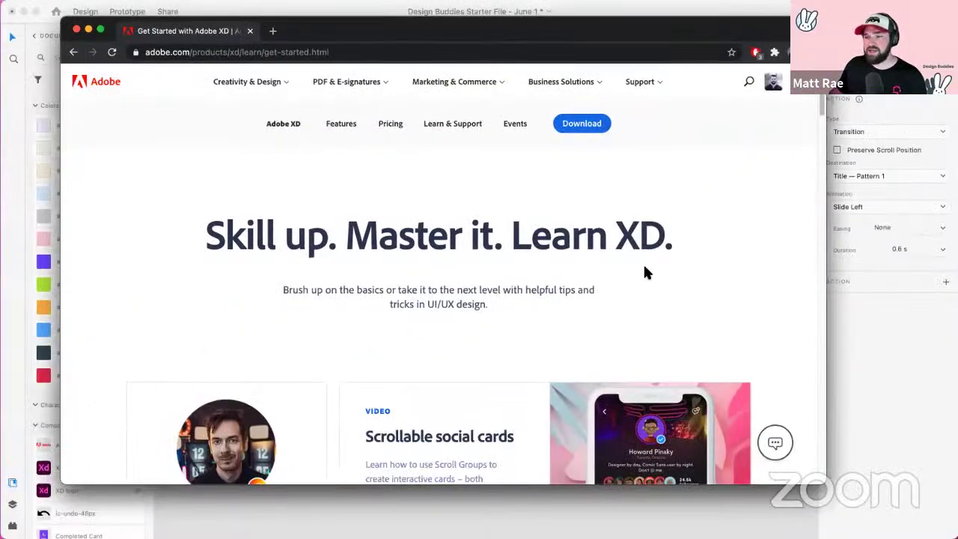
{"action": "scroll", "coordinate": [646, 271], "scroll_direction": "down", "scroll_amount": 10}
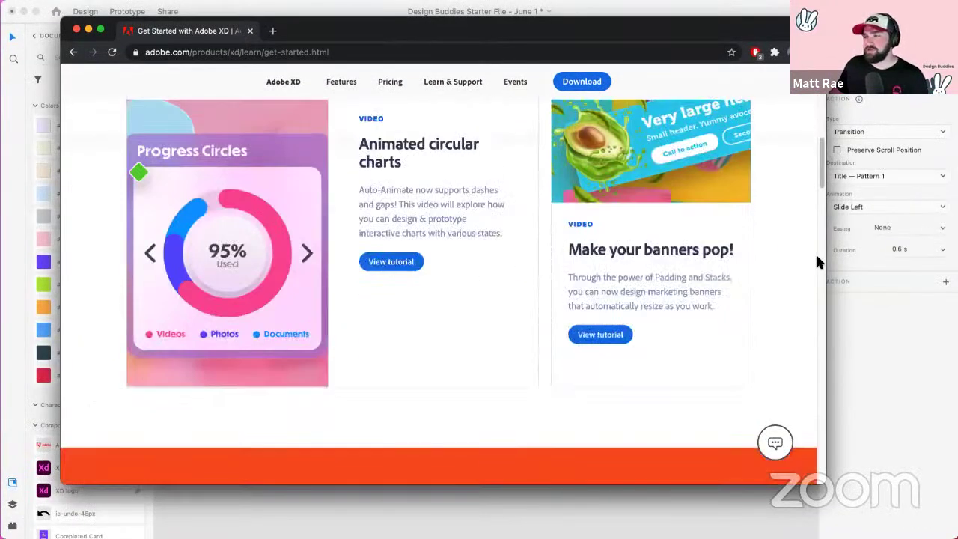
{"action": "scroll", "coordinate": [749, 269], "scroll_direction": "up", "scroll_amount": 3}
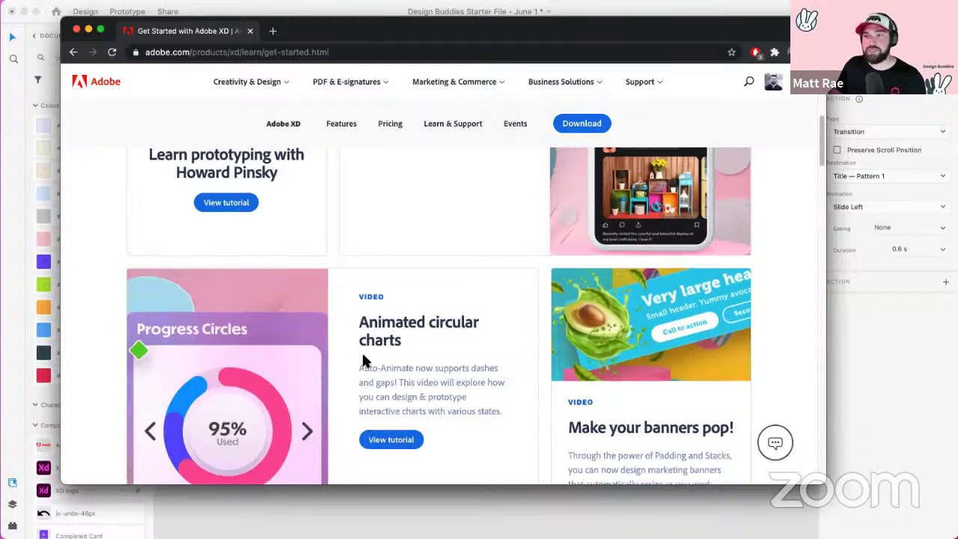
{"action": "scroll", "coordinate": [364, 362], "scroll_direction": "up", "scroll_amount": 3}
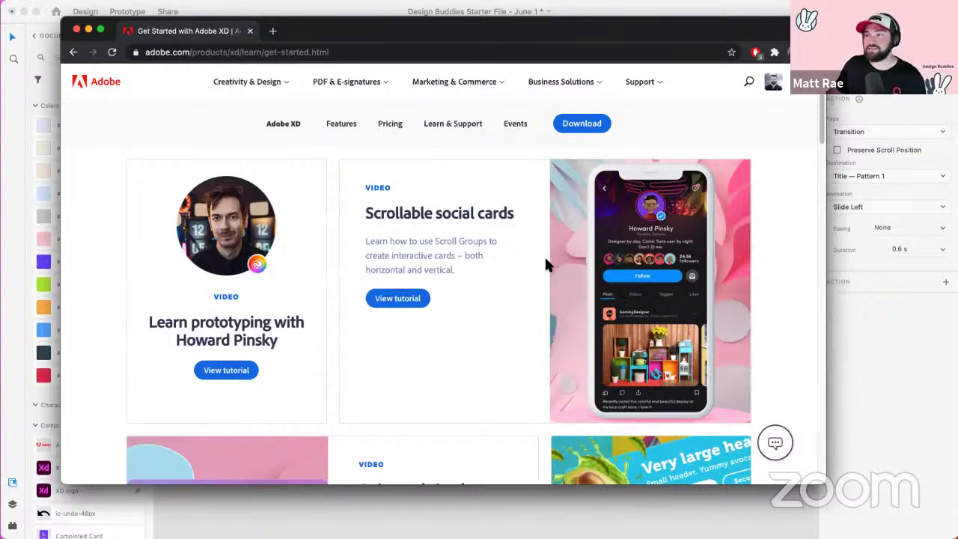
Step: Switch to the Design Buddies Starter File in Adobe XD and deselect the speaker introduction artboard
{"action": "key", "text": "super+tab"}
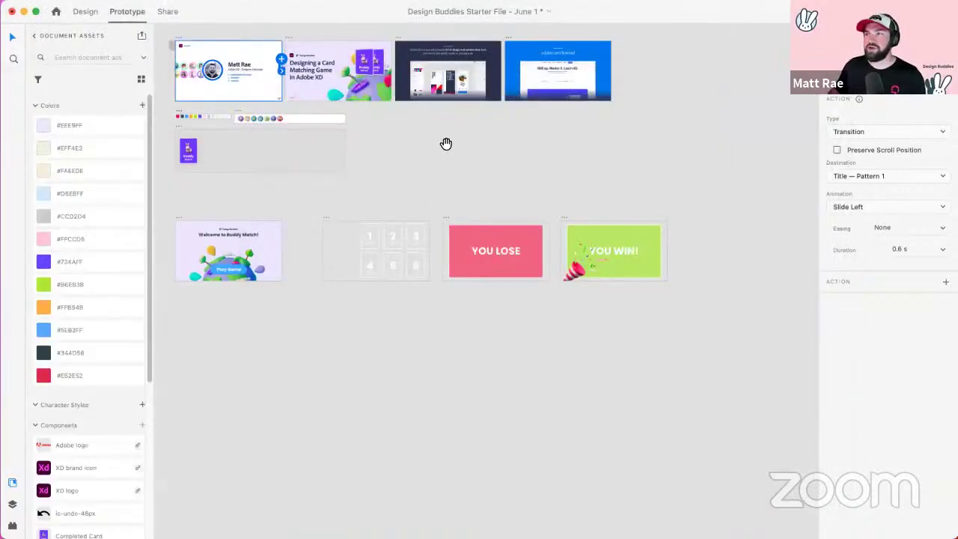
{"action": "scroll", "coordinate": [449, 153], "scroll_direction": "left", "scroll_amount": 4}
{"action": "scroll", "coordinate": [449, 153], "scroll_direction": "up", "scroll_amount": 1}
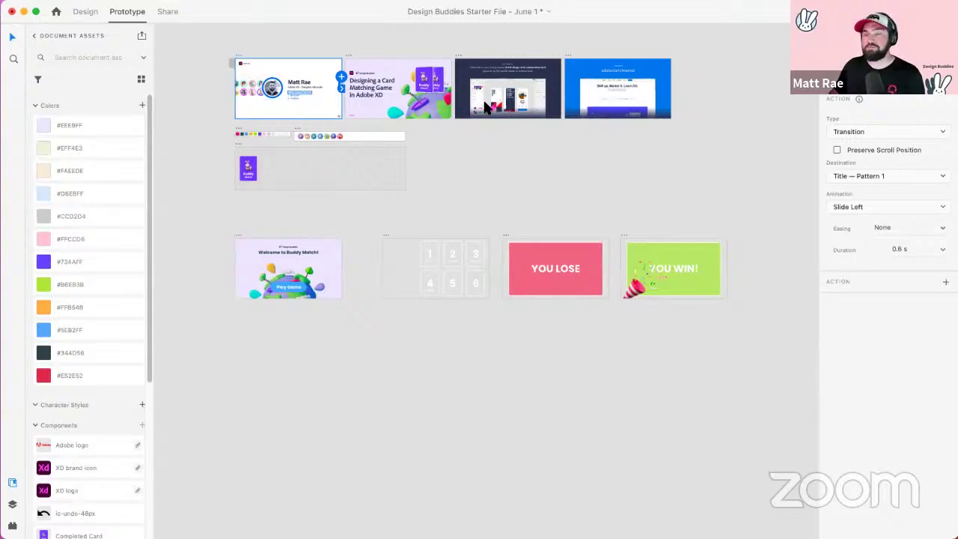
{"action": "left_click", "coordinate": [546, 189]}
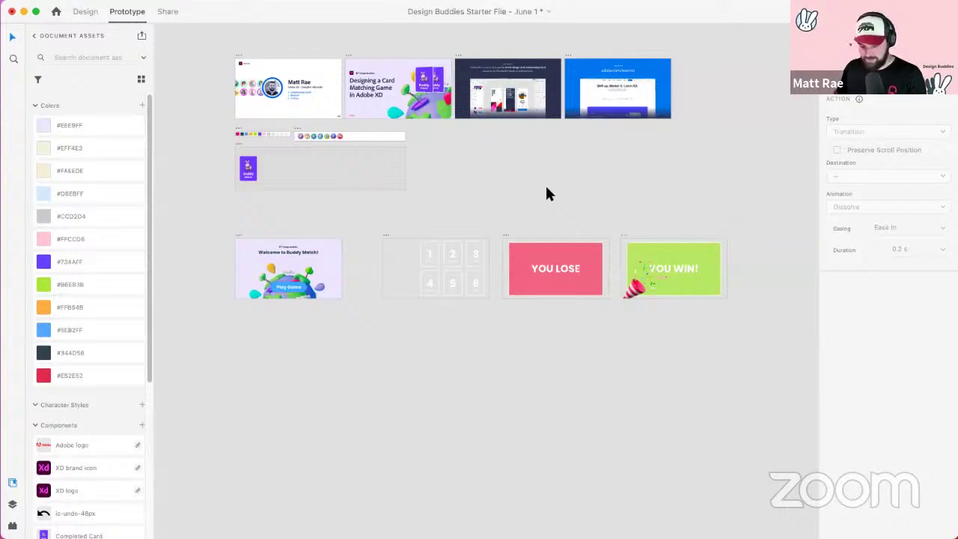
Step: Examine the canvas, comparing the starter artboards with the finished Buddy Match game flow below them
{"action": "scroll", "coordinate": [545, 186], "scroll_direction": "down", "scroll_amount": 6}
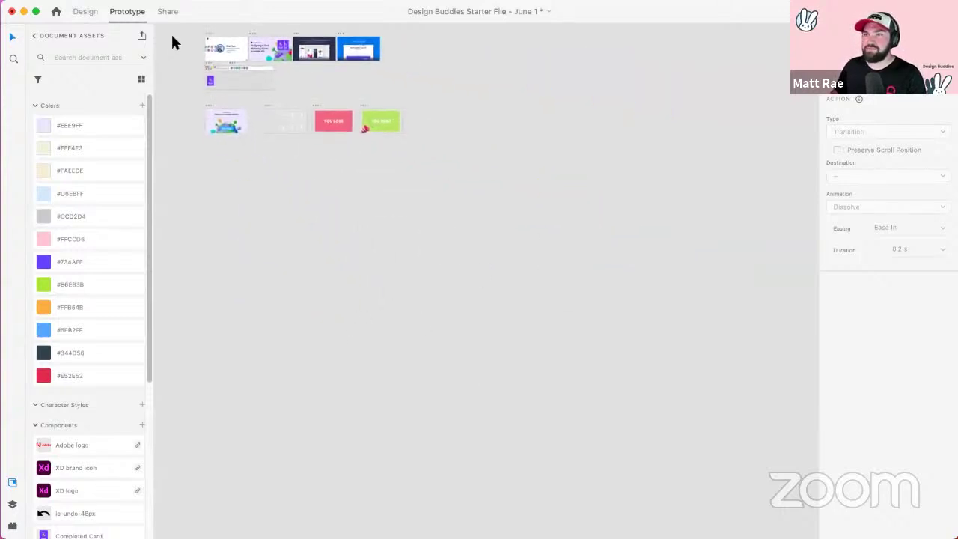
{"action": "scroll", "coordinate": [172, 37], "scroll_direction": "up", "scroll_amount": 3}
{"action": "scroll", "coordinate": [188, 73], "scroll_direction": "up", "scroll_amount": 5}
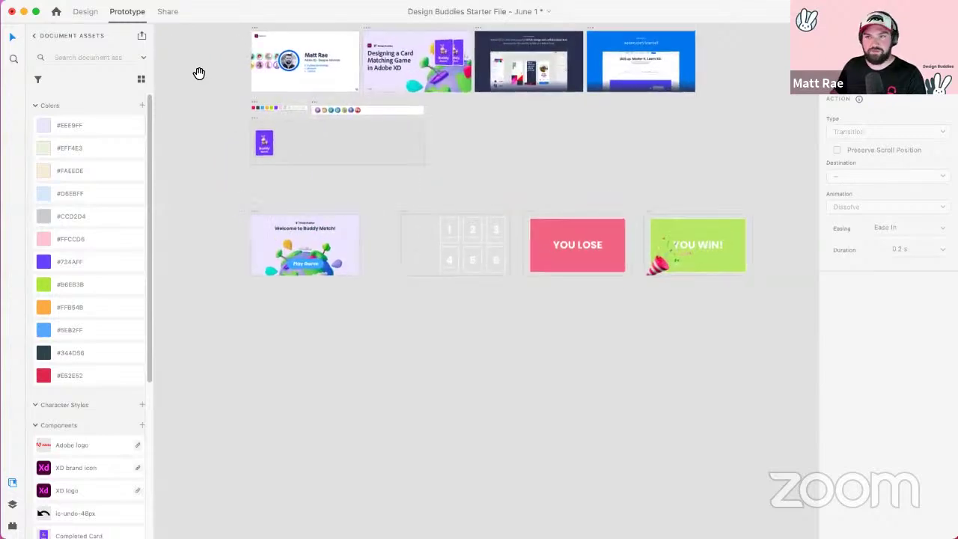
{"action": "left_click_drag", "start_coordinate": [200, 73], "coordinate": [177, 139]}
{"action": "scroll", "coordinate": [353, 129], "scroll_direction": "right", "scroll_amount": 1}
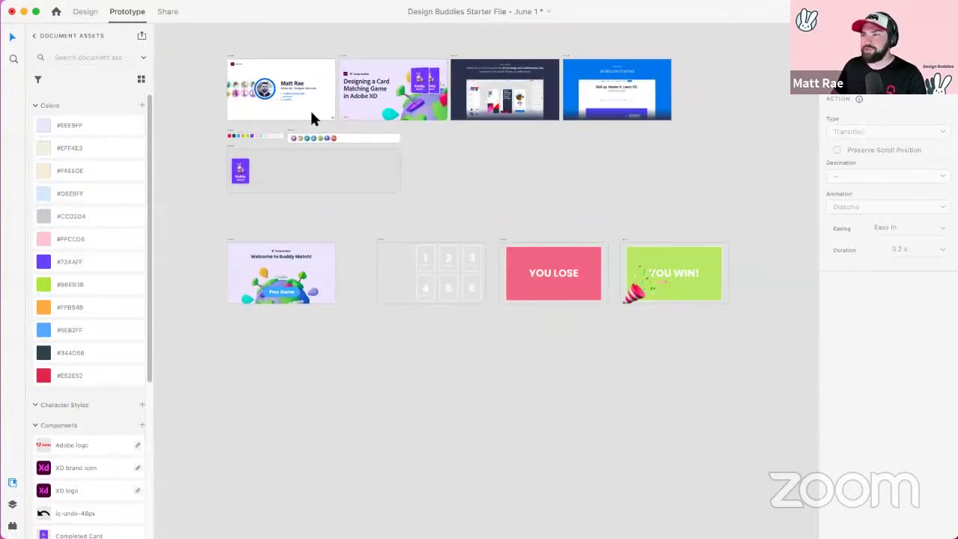
{"action": "scroll", "coordinate": [502, 259], "scroll_direction": "down", "scroll_amount": 6}
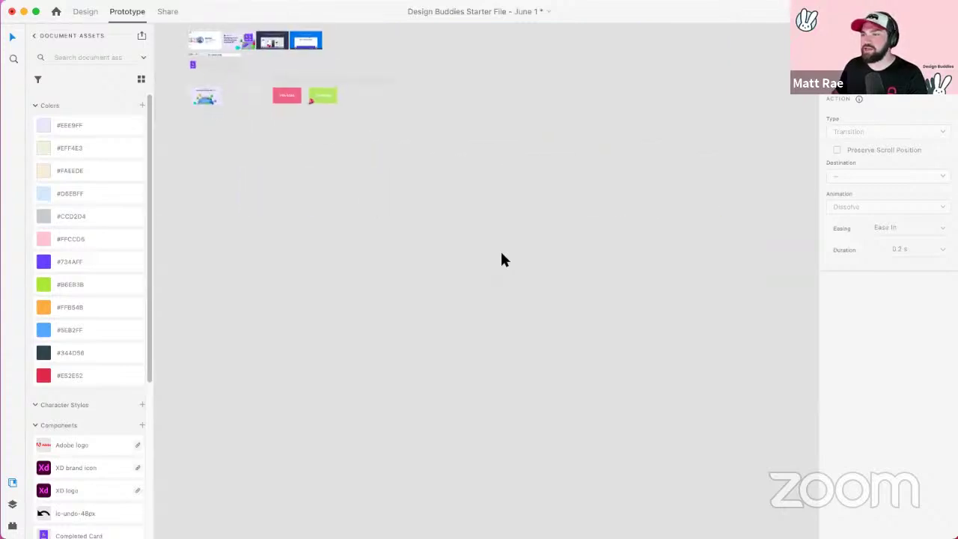
{"action": "scroll", "coordinate": [502, 259], "scroll_direction": "down", "scroll_amount": 1}
{"action": "scroll", "coordinate": [421, 329], "scroll_direction": "up", "scroll_amount": 5}
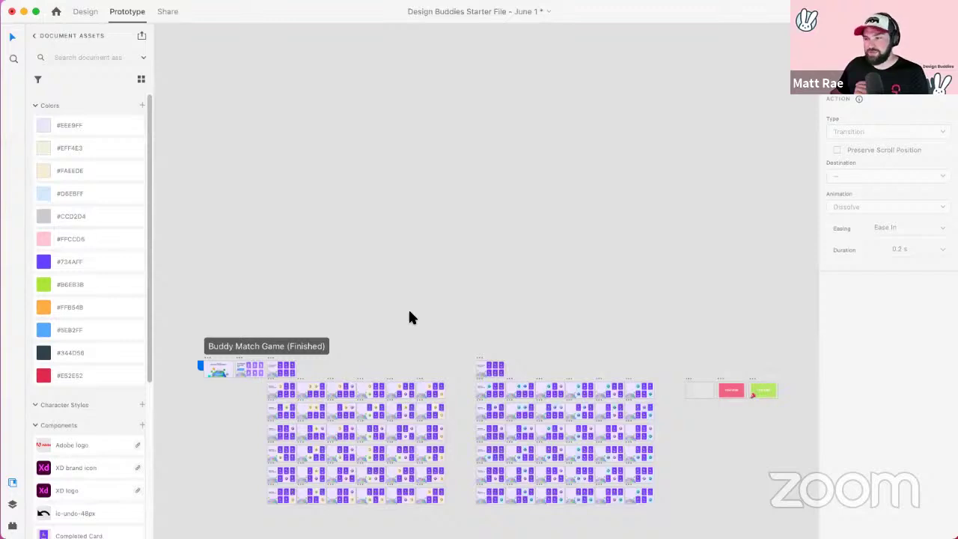
{"action": "scroll", "coordinate": [411, 313], "scroll_direction": "up", "scroll_amount": 10}
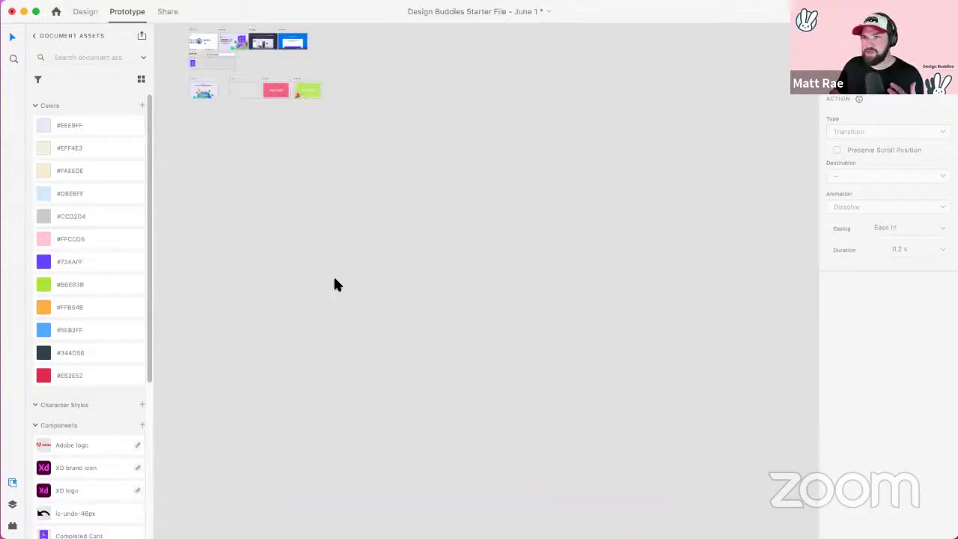
{"action": "scroll", "coordinate": [171, 24], "scroll_direction": "up", "scroll_amount": 5}
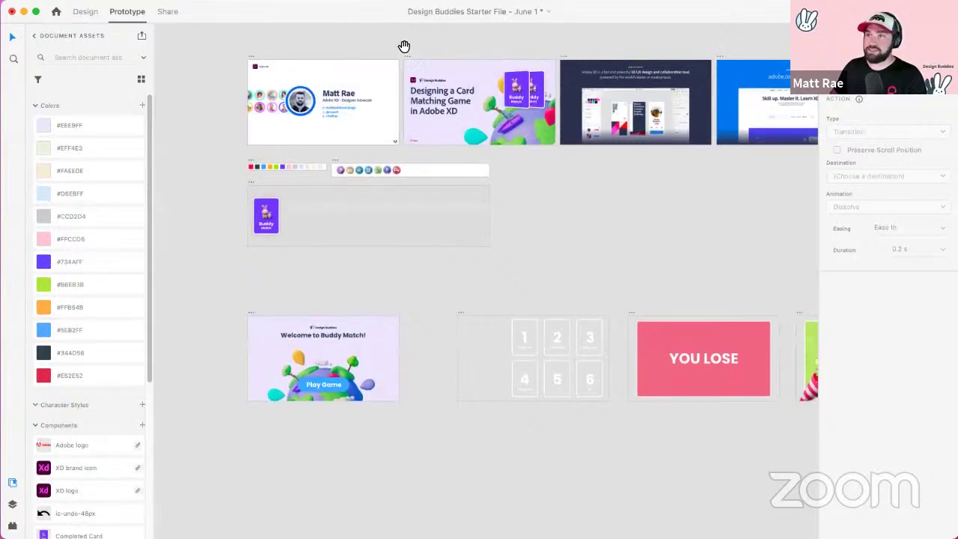
{"action": "left_click_drag", "start_coordinate": [382, 62], "coordinate": [353, 79]}
{"action": "scroll", "coordinate": [354, 79], "scroll_direction": "right", "scroll_amount": 2}
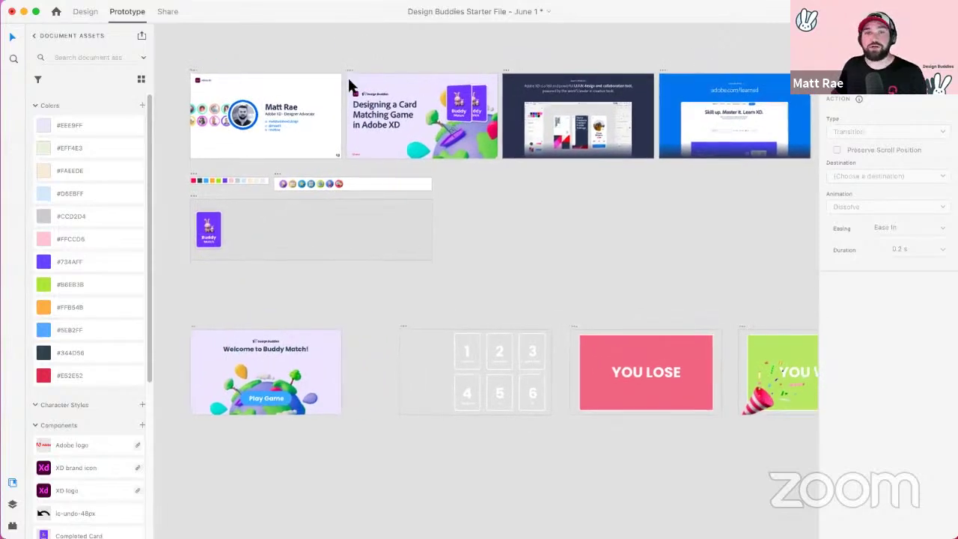
Step: Look at the Design, Prototype and Share modes in turn, and end in Design mode
{"action": "left_click", "coordinate": [83, 13]}
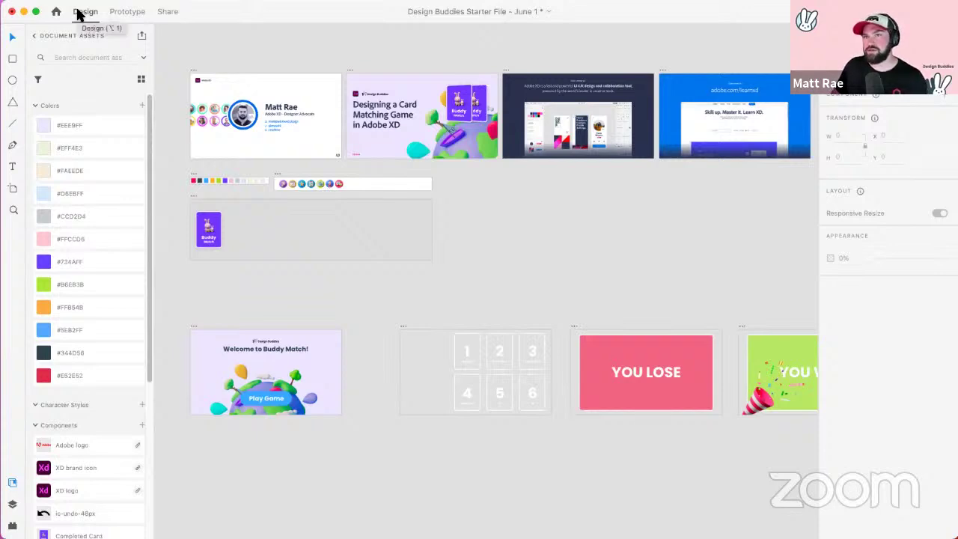
{"action": "left_click", "coordinate": [124, 13]}
{"action": "left_click", "coordinate": [167, 11]}
{"action": "left_click", "coordinate": [128, 13]}
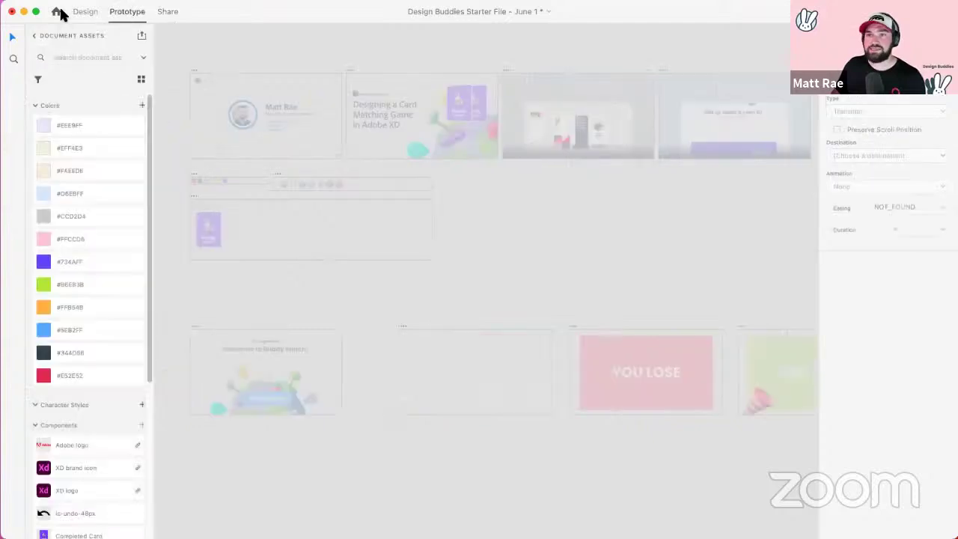
{"action": "left_click", "coordinate": [81, 12]}
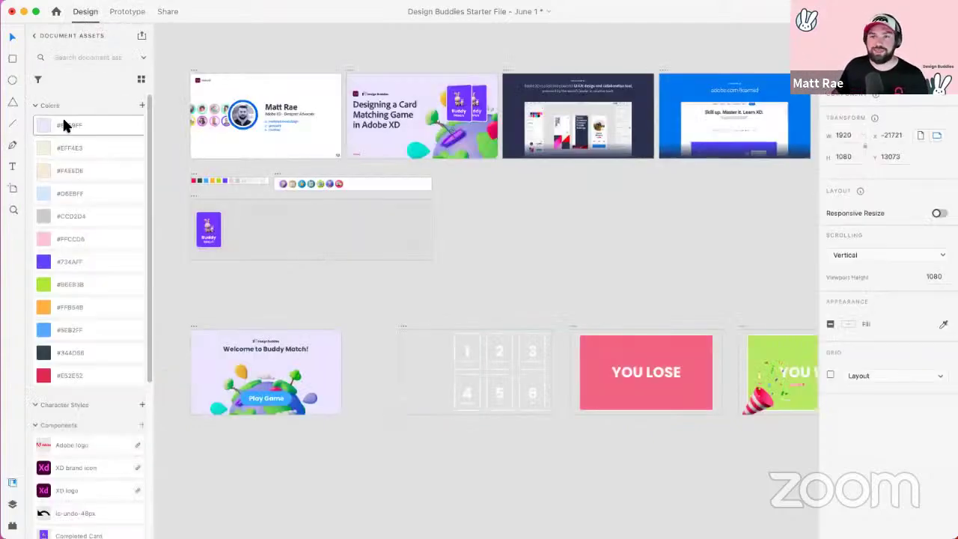
Step: Review the document assets, from the saved colors down to the logo, illustration and card components
{"action": "scroll", "coordinate": [80, 374], "scroll_direction": "down", "scroll_amount": 5}
{"action": "scroll", "coordinate": [80, 374], "scroll_direction": "up", "scroll_amount": 5}
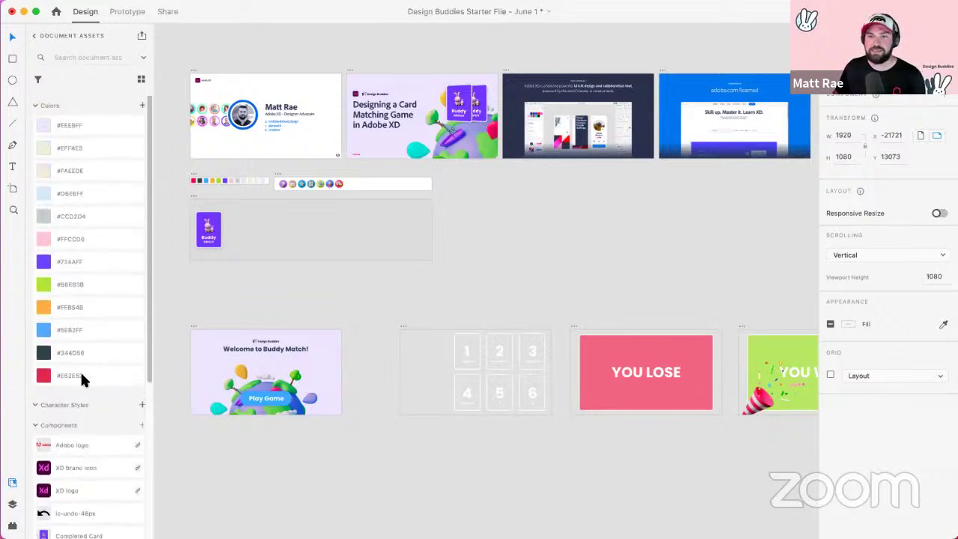
{"action": "scroll", "coordinate": [85, 326], "scroll_direction": "down", "scroll_amount": 5}
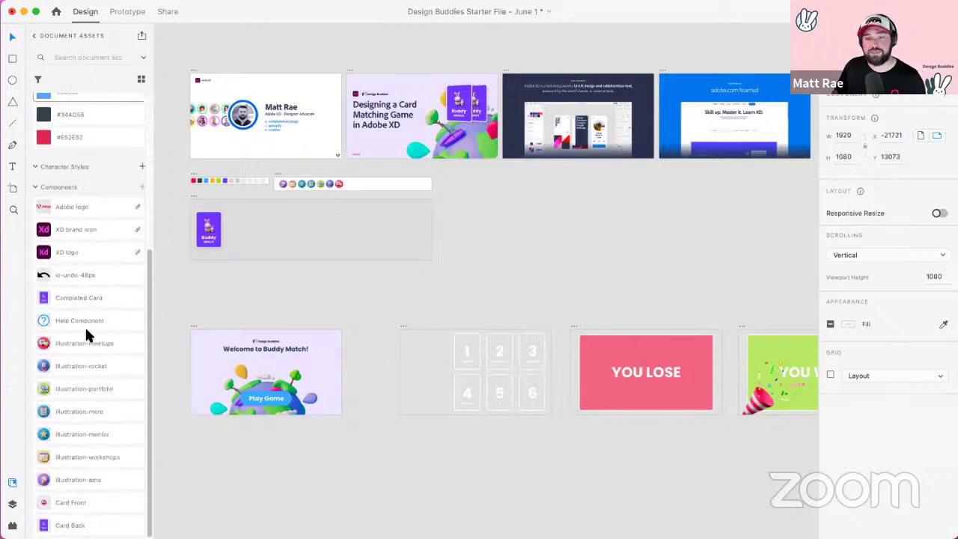
{"action": "left_click", "coordinate": [12, 485]}
{"action": "left_click", "coordinate": [12, 485]}
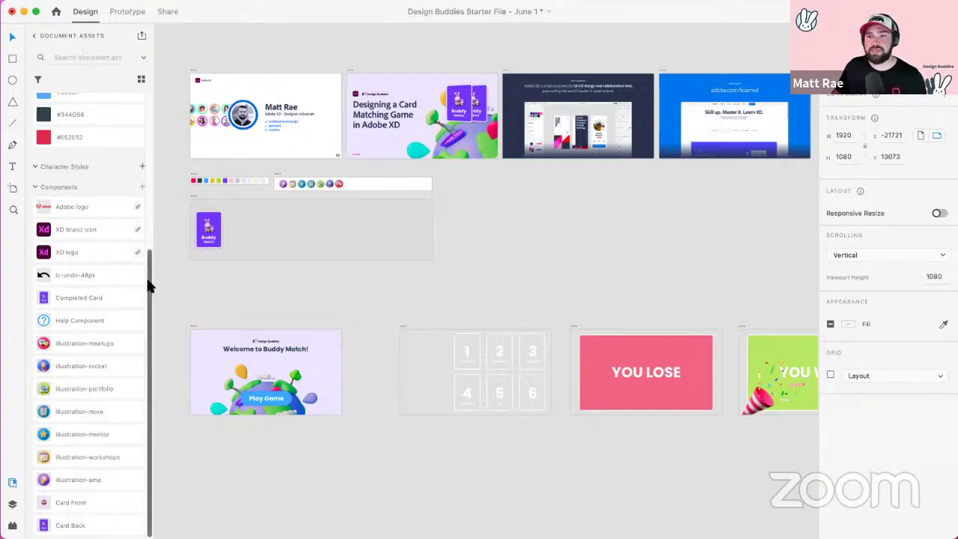
{"action": "left_click_drag", "start_coordinate": [150, 276], "coordinate": [156, 109]}
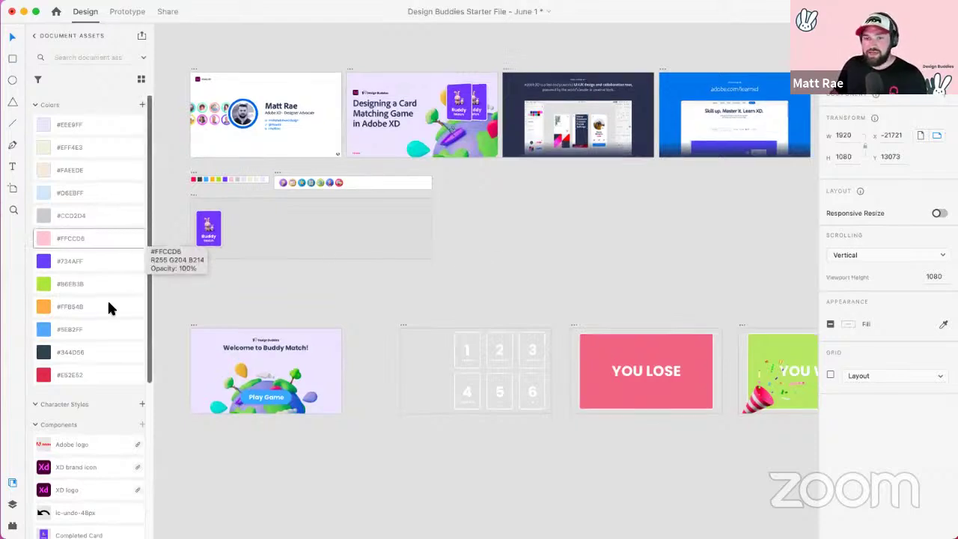
Step: Show the document's layers and select the Speaker Introduction – 1 artboard on the canvas
{"action": "left_click", "coordinate": [12, 506]}
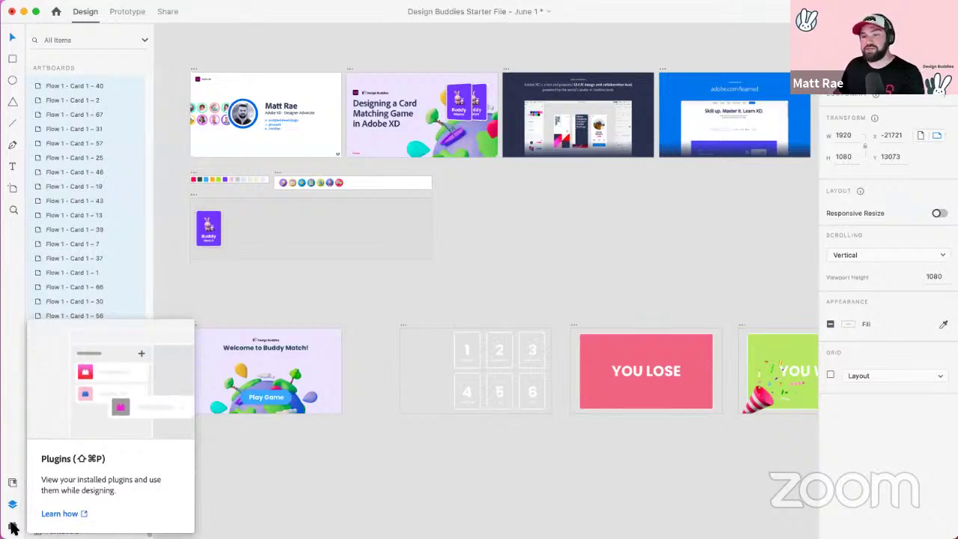
{"action": "left_click", "coordinate": [481, 226]}
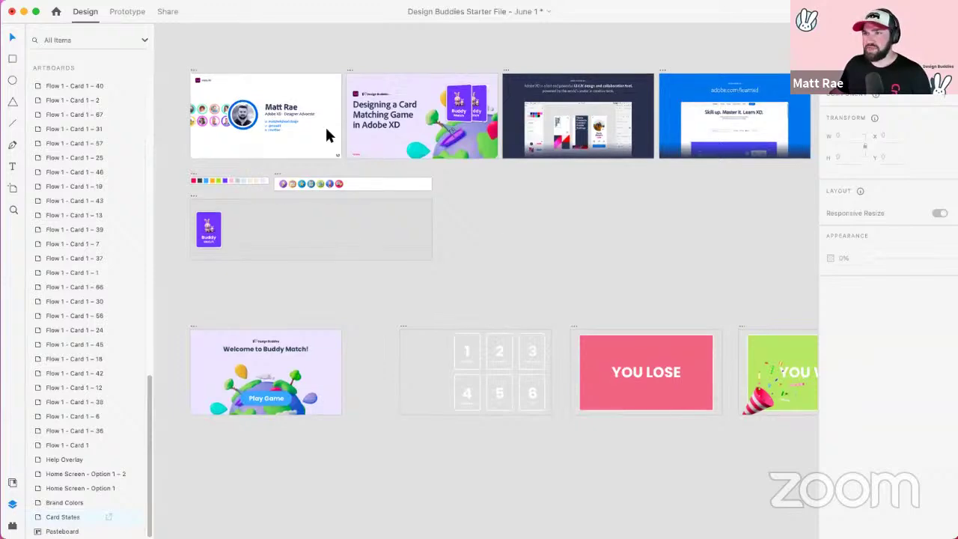
{"action": "left_click", "coordinate": [192, 72]}
{"action": "scroll", "coordinate": [202, 58], "scroll_direction": "up", "scroll_amount": 5}
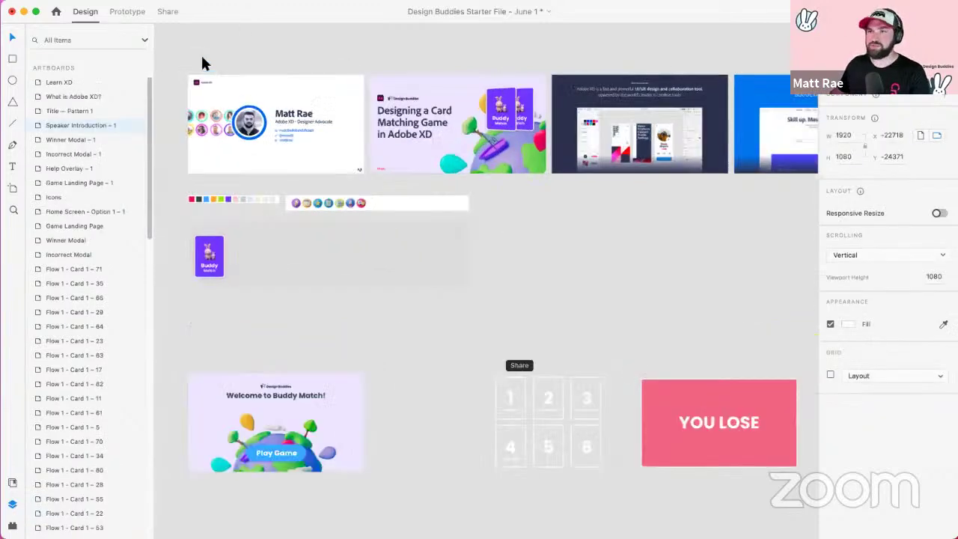
{"action": "scroll", "coordinate": [318, 73], "scroll_direction": "up", "scroll_amount": 10}
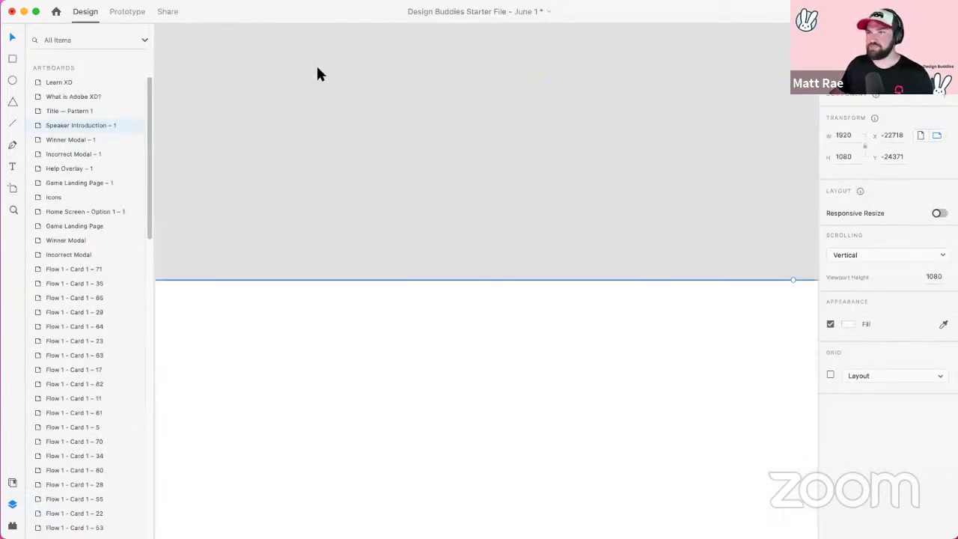
{"action": "scroll", "coordinate": [312, 89], "scroll_direction": "down", "scroll_amount": 8}
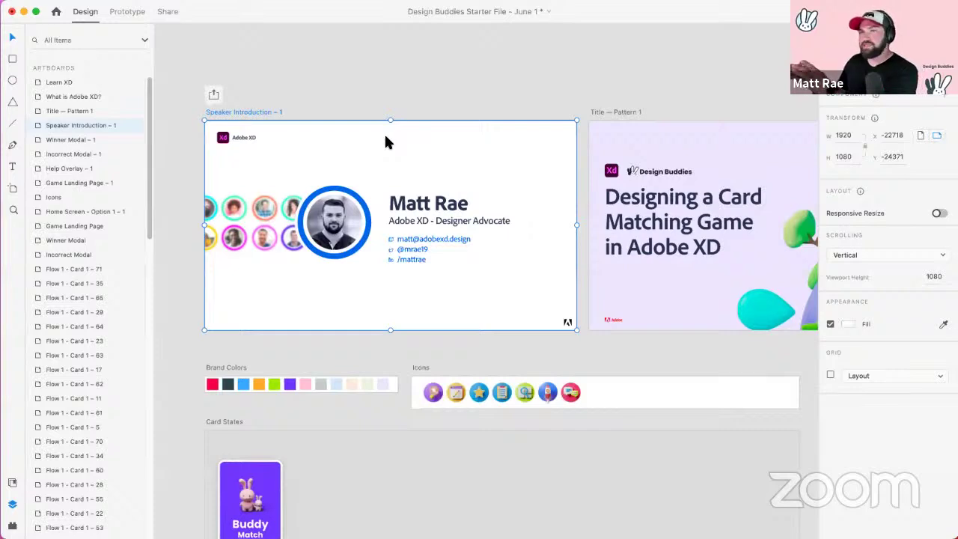
Step: Switch to Prototype mode and examine the trigger options for the transition from Speaker Introduction – 1 to Title — Pattern 1
{"action": "left_click", "coordinate": [125, 12]}
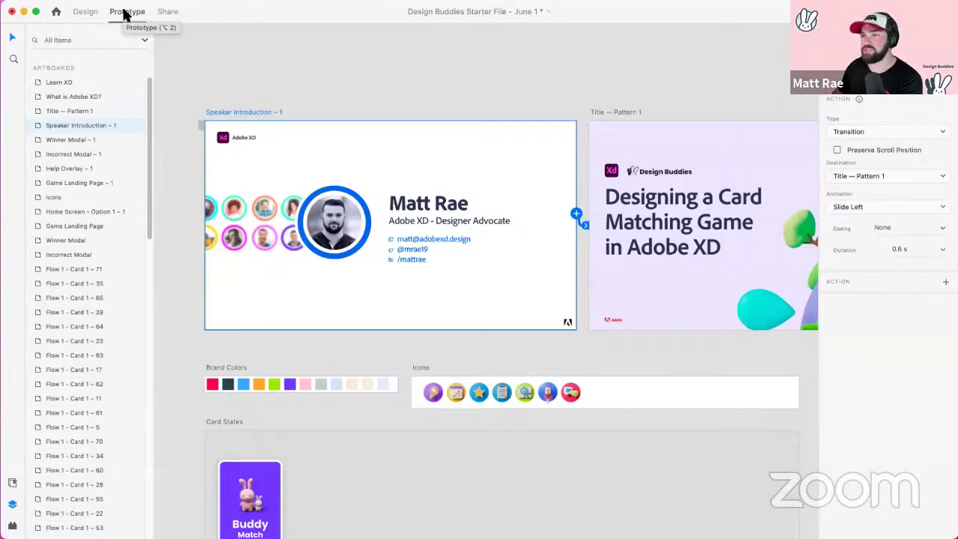
{"action": "scroll", "coordinate": [598, 224], "scroll_direction": "down", "scroll_amount": 1}
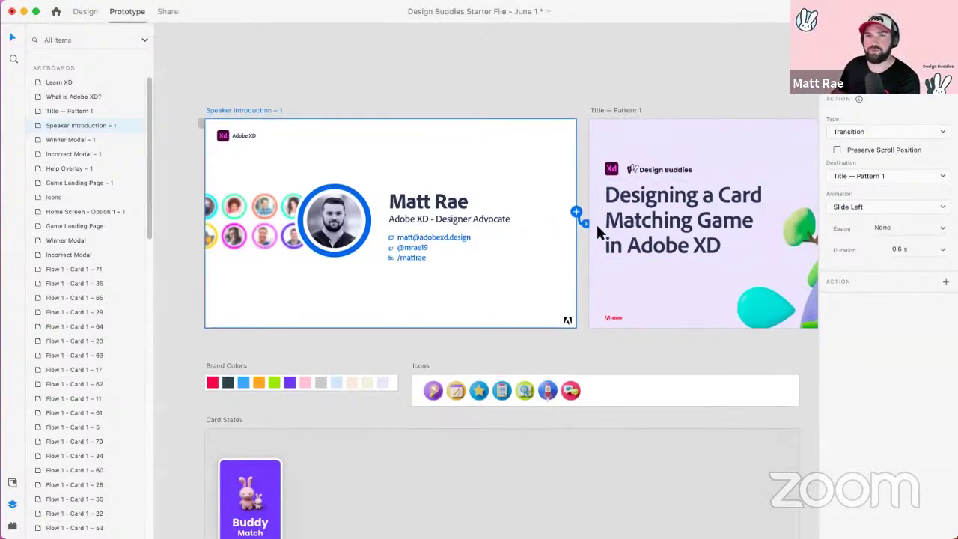
{"action": "scroll", "coordinate": [578, 175], "scroll_direction": "up", "scroll_amount": 3}
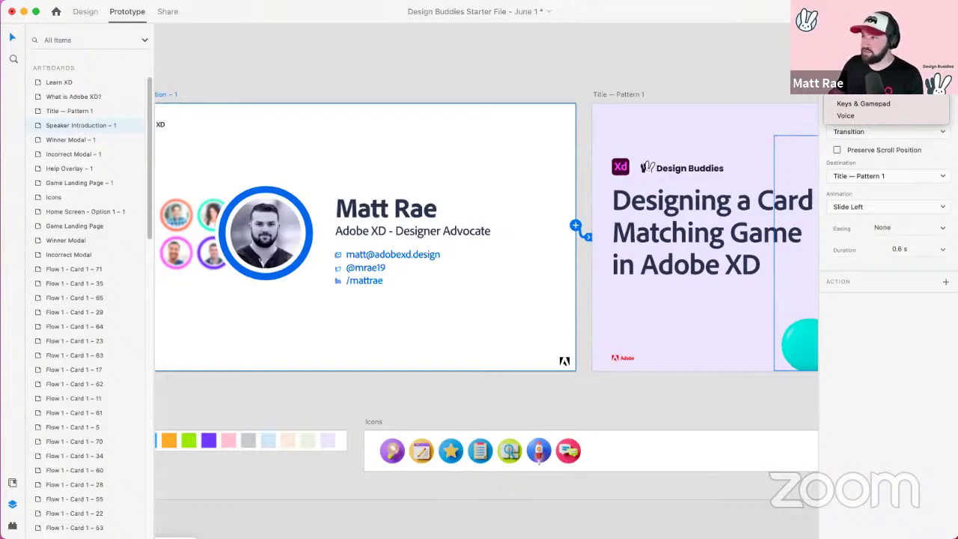
{"action": "left_click", "coordinate": [909, 93]}
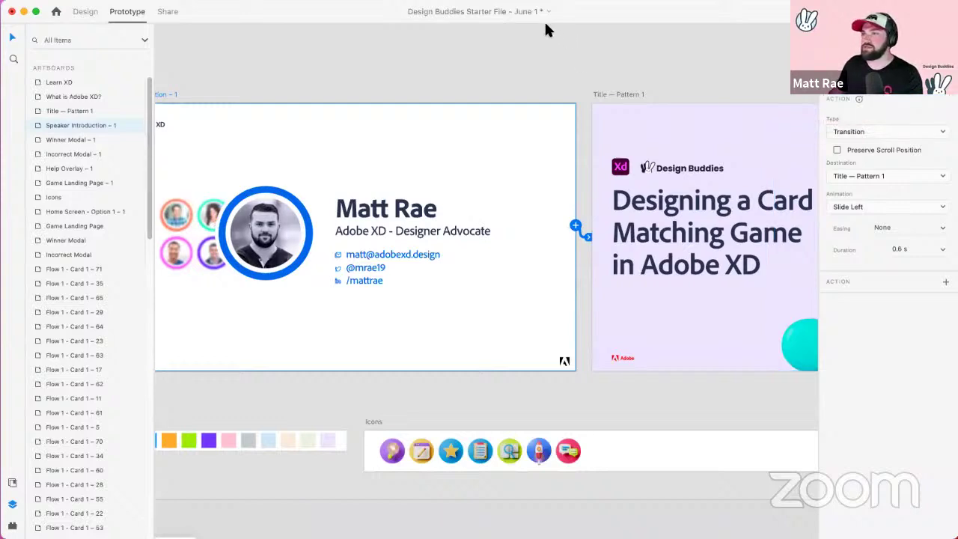
{"action": "left_click", "coordinate": [896, 96]}
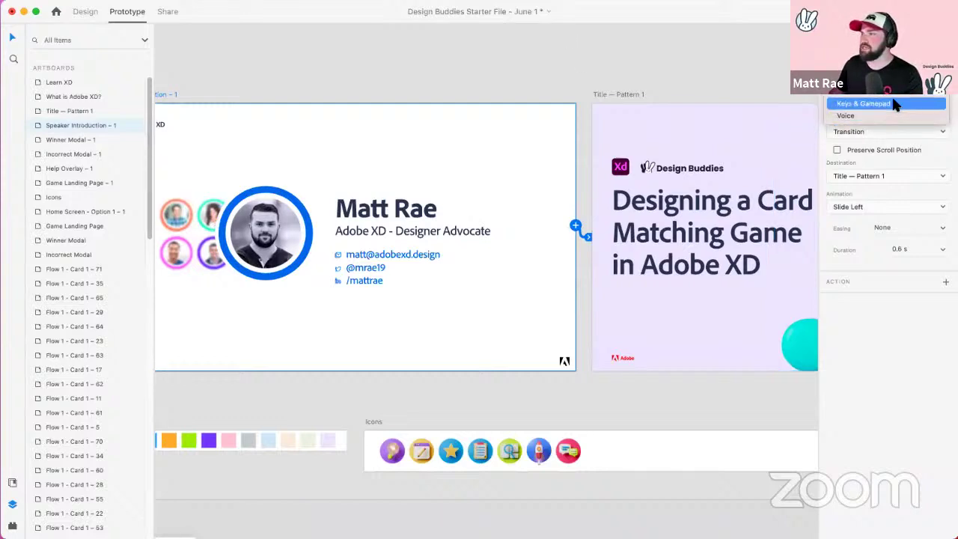
{"action": "left_click", "coordinate": [894, 100]}
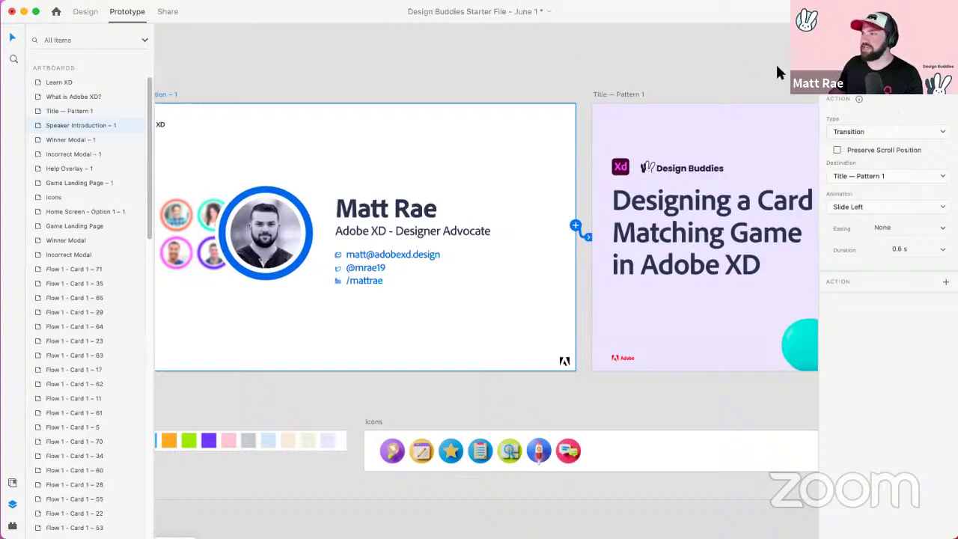
{"action": "left_click", "coordinate": [892, 99]}
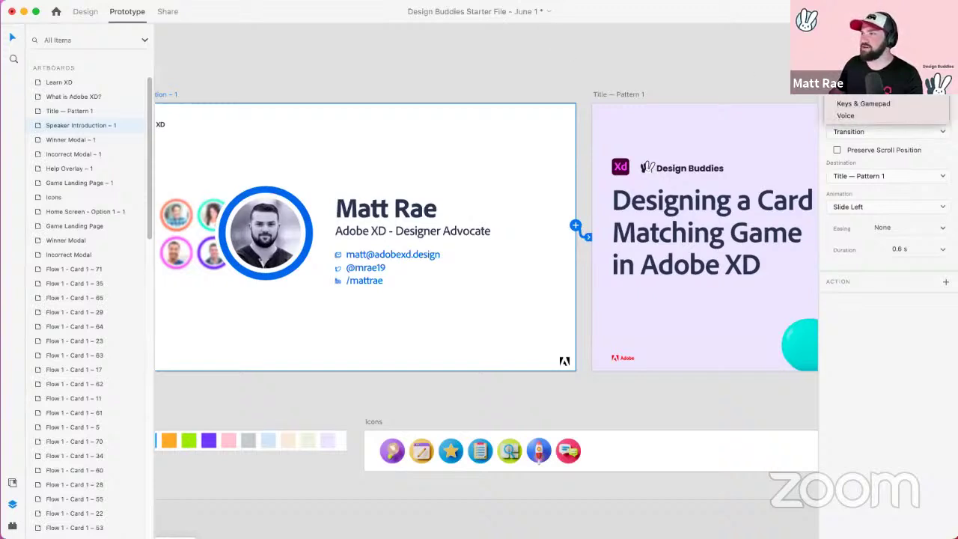
{"action": "left_click", "coordinate": [886, 104]}
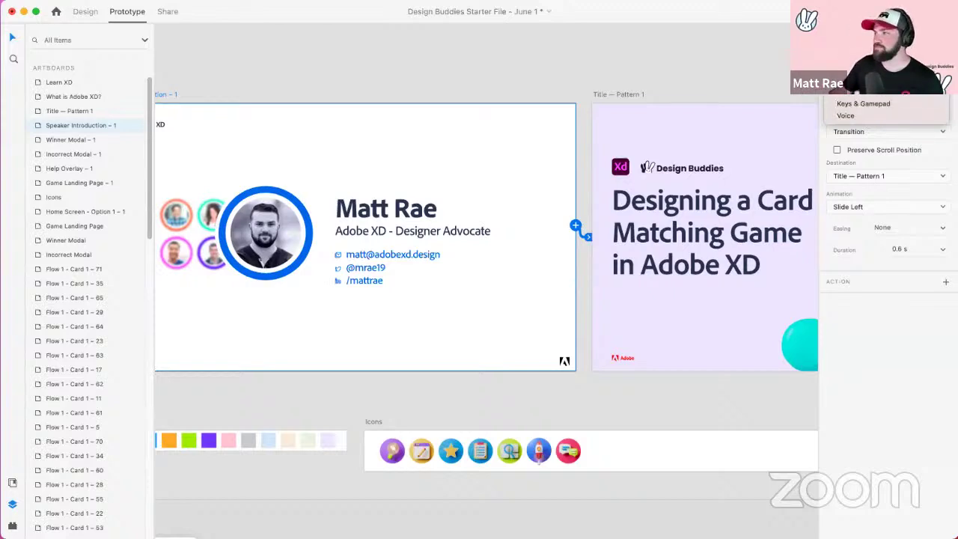
Step: Examine the action types and triggers for the transition from Speaker Introduction – 1, leave it as Transition, and deselect the artboard
{"action": "left_click", "coordinate": [875, 132]}
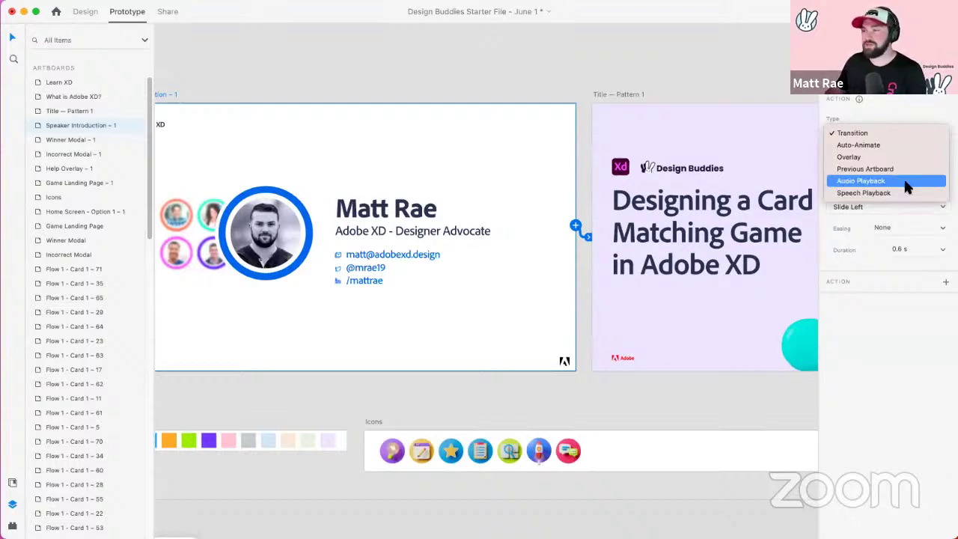
{"action": "key", "text": "Escape"}
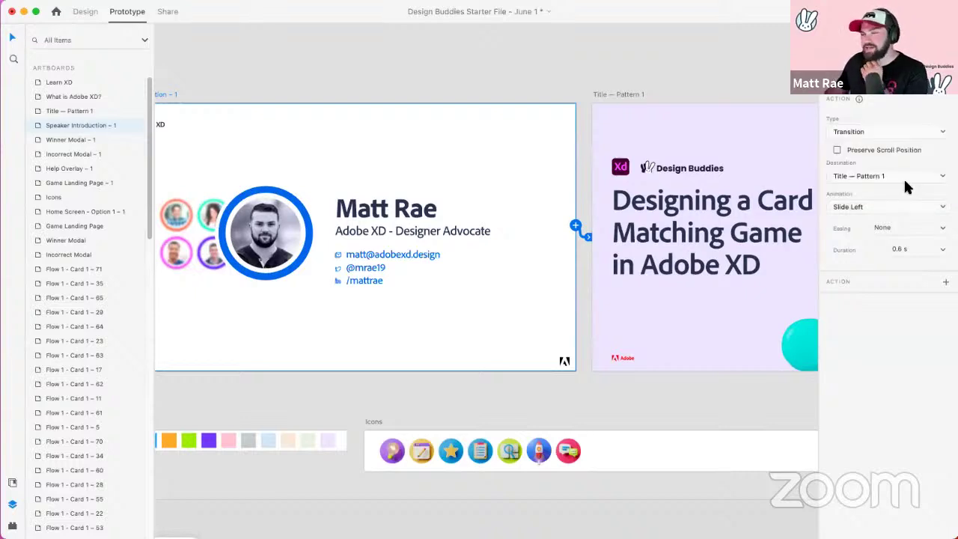
{"action": "left_click", "coordinate": [888, 131]}
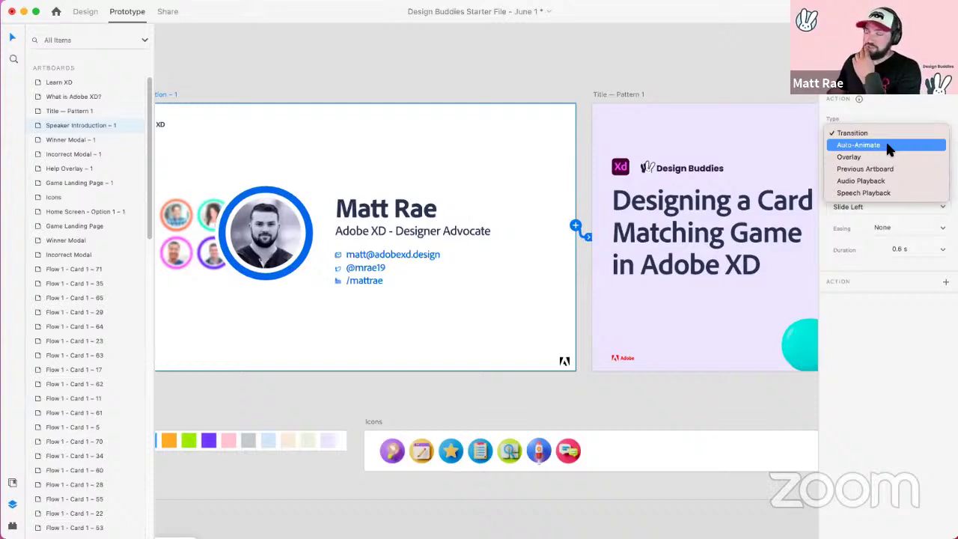
{"action": "left_click", "coordinate": [853, 132]}
{"action": "left_click", "coordinate": [884, 71]}
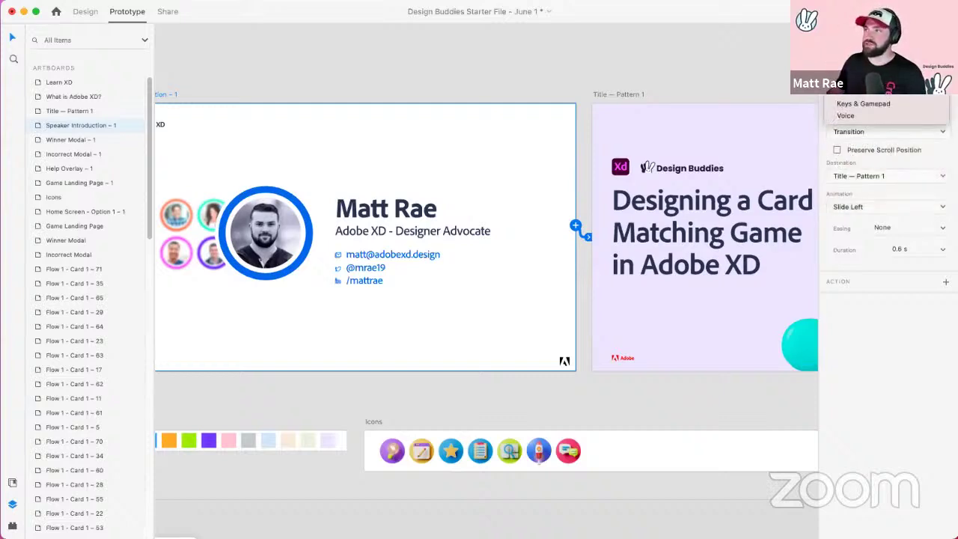
{"action": "left_click", "coordinate": [577, 65]}
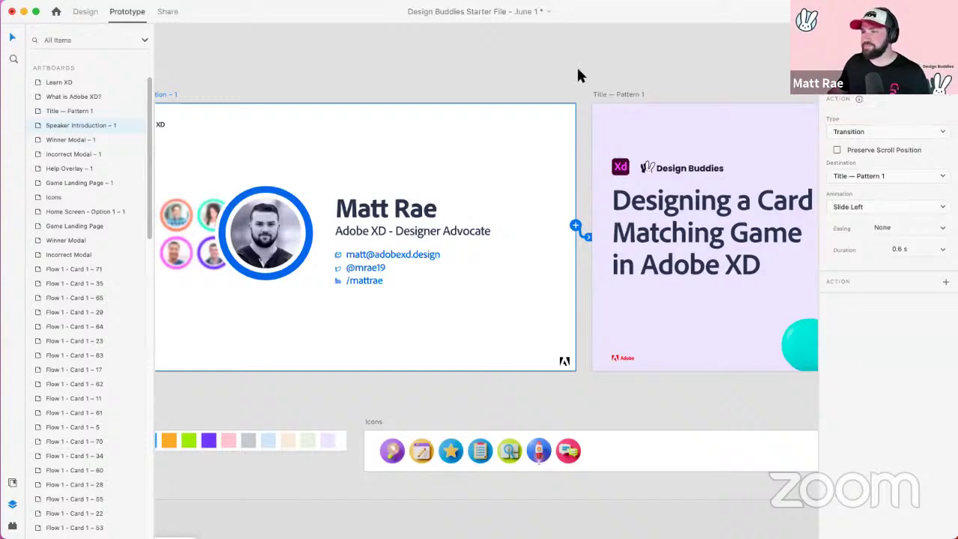
{"action": "left_click", "coordinate": [577, 65]}
Step: Select the Speaker Introduction – 1 artboard and change the trigger of its transition to Keys & Gamepad
{"action": "scroll", "coordinate": [473, 68], "scroll_direction": "down", "scroll_amount": 5}
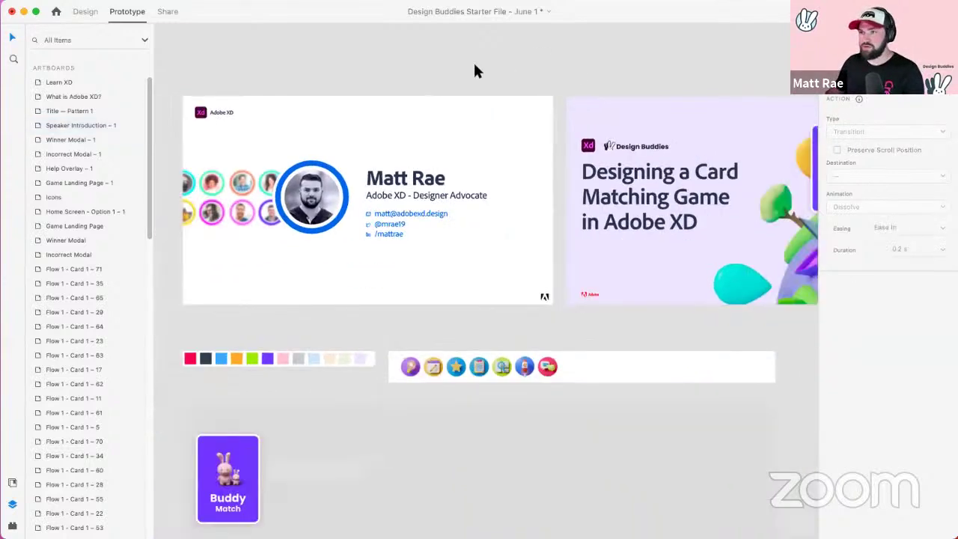
{"action": "left_click_drag", "start_coordinate": [379, 101], "coordinate": [382, 137]}
{"action": "left_click", "coordinate": [223, 126]}
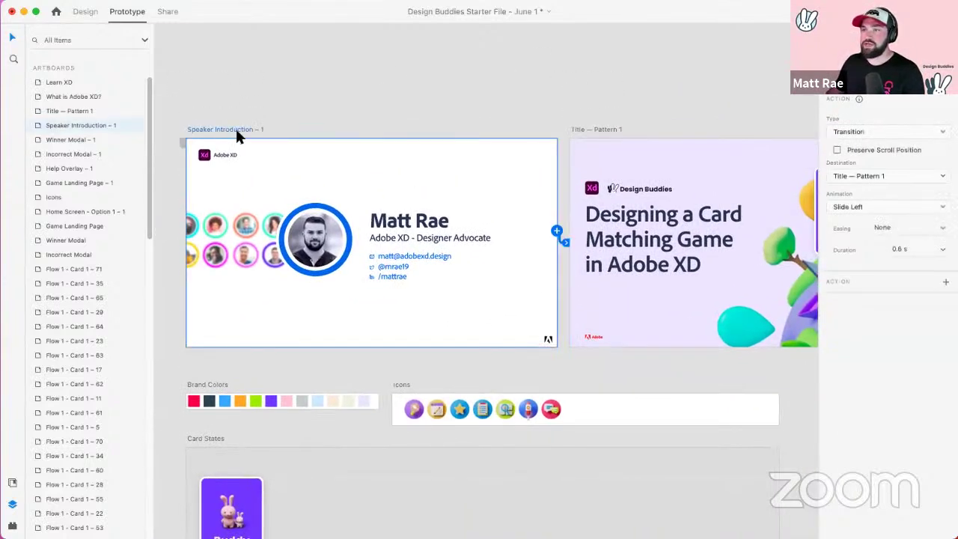
{"action": "left_click", "coordinate": [883, 74]}
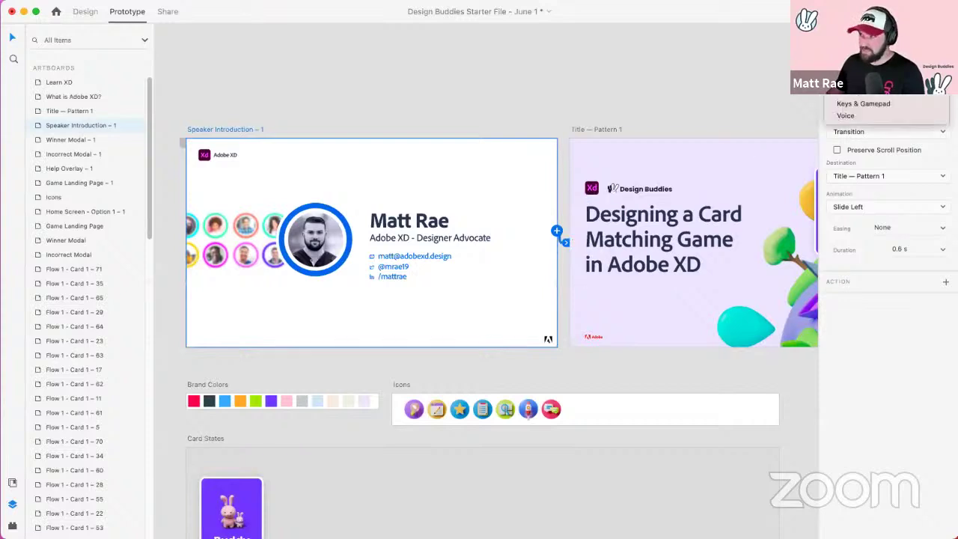
{"action": "left_click", "coordinate": [898, 103]}
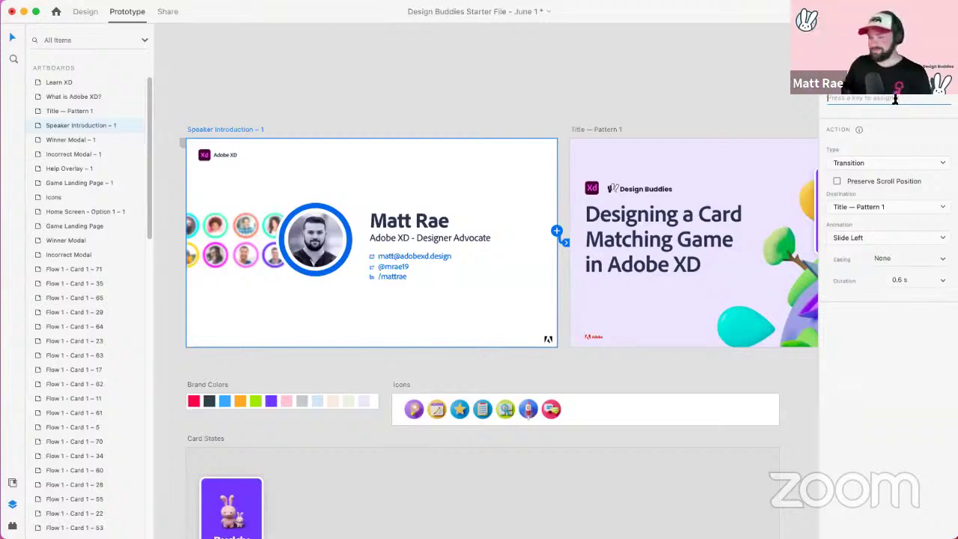
{"action": "scroll", "coordinate": [439, 171], "scroll_direction": "down", "scroll_amount": 1}
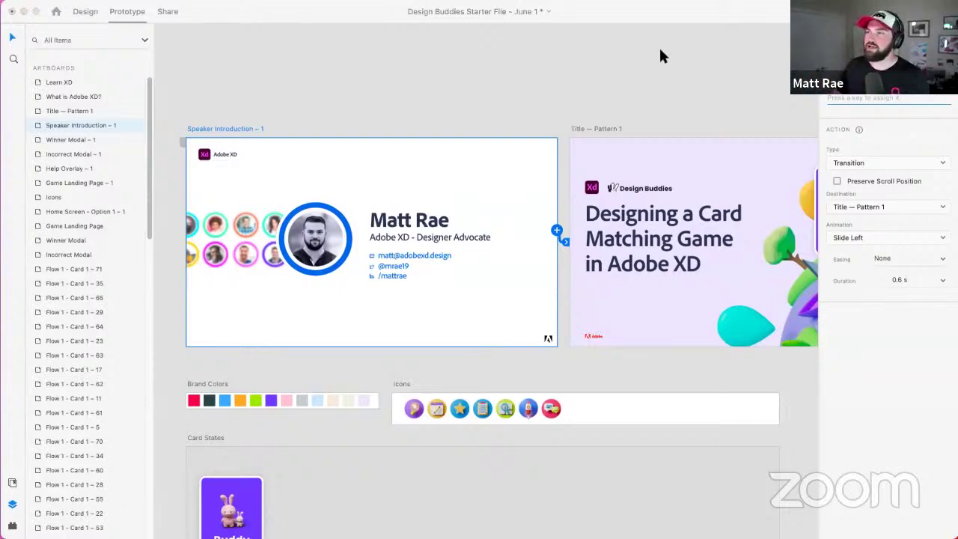
Step: Check the computer's Bluetooth devices for the DualSense Wireless Controller, and return to the canvas with nothing selected
{"action": "mouse_move", "coordinate": [765, 19]}
{"action": "left_click", "coordinate": [798, 7]}
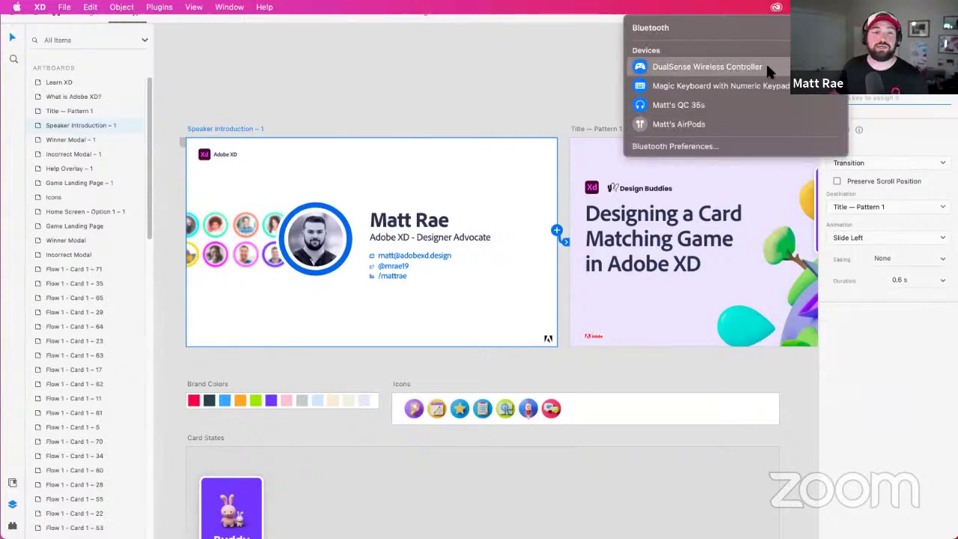
{"action": "left_click", "coordinate": [534, 101]}
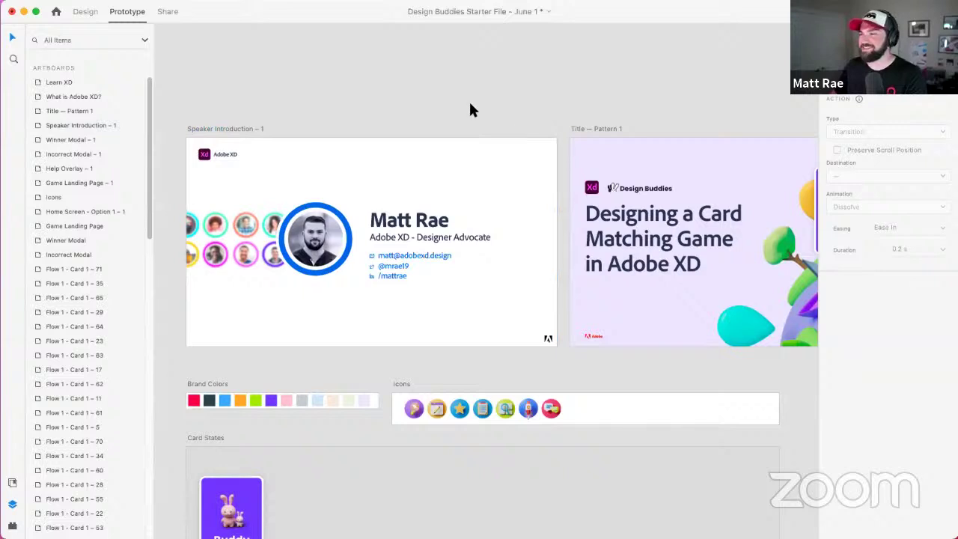
Step: Assign the gamepad's Cross button as the trigger key for the Speaker Introduction – 1 transition
{"action": "left_click", "coordinate": [250, 129]}
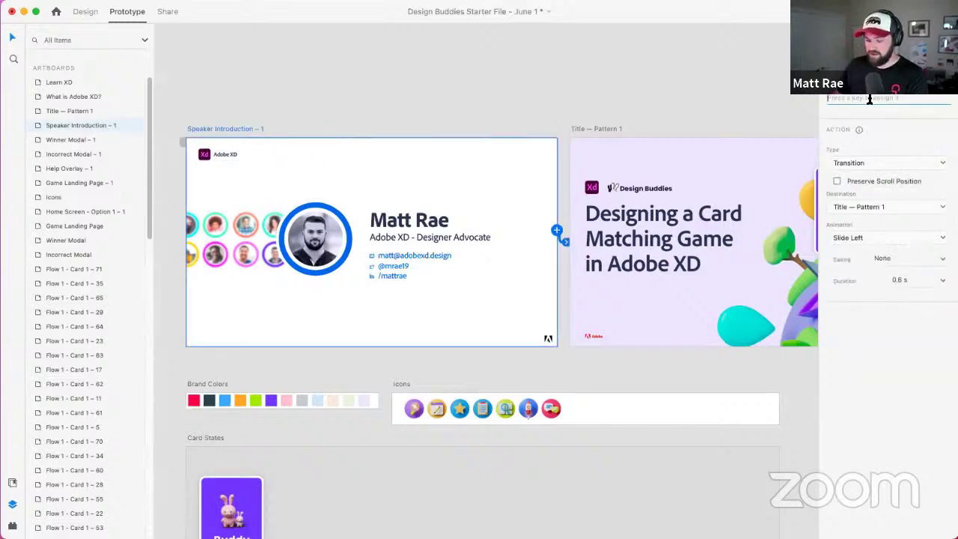
{"action": "key", "text": "Right"}
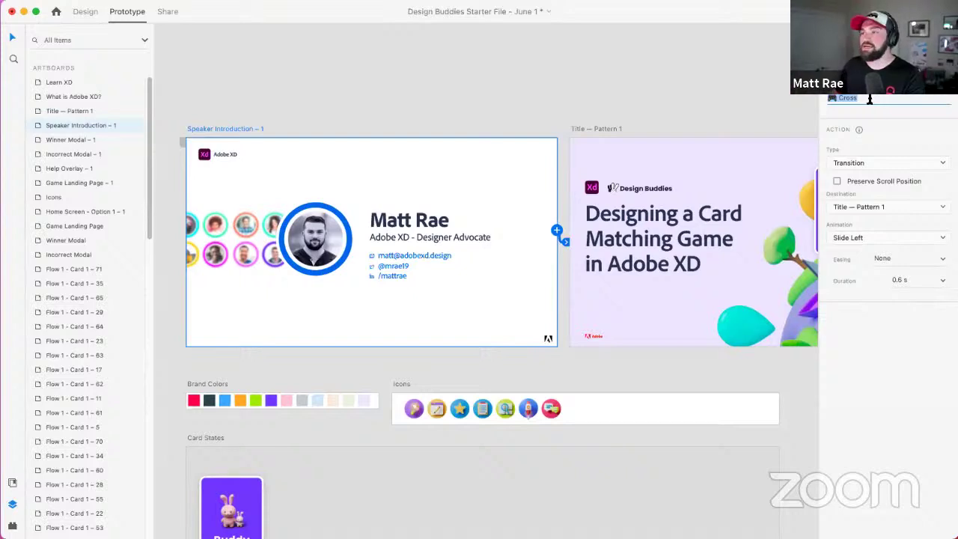
{"action": "left_click", "coordinate": [314, 136]}
Step: Set the transition from Title — Pattern 1 to What is Adobe XD? to the Keys & Gamepad trigger with the Cross button
{"action": "left_click", "coordinate": [607, 132]}
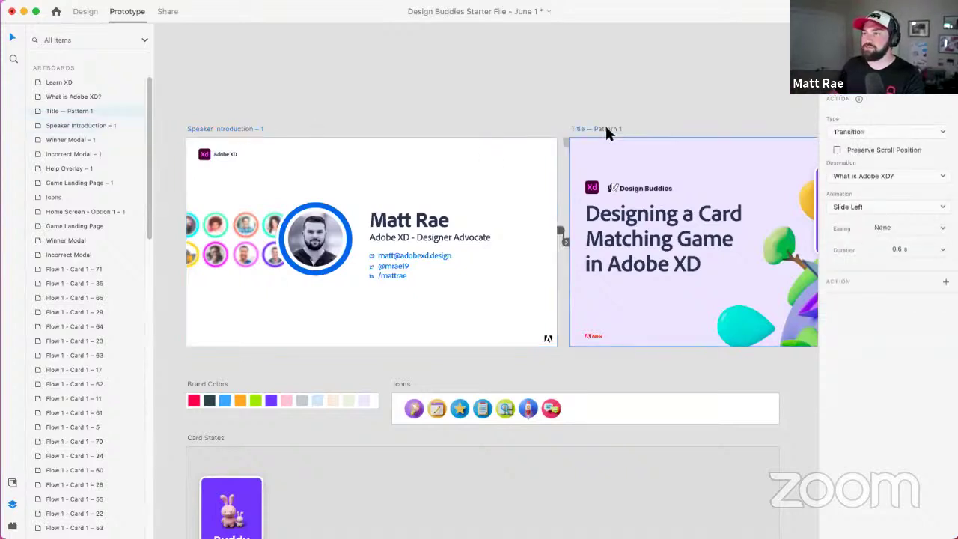
{"action": "scroll", "coordinate": [606, 128], "scroll_direction": "right", "scroll_amount": 3}
{"action": "scroll", "coordinate": [605, 128], "scroll_direction": "down", "scroll_amount": 3}
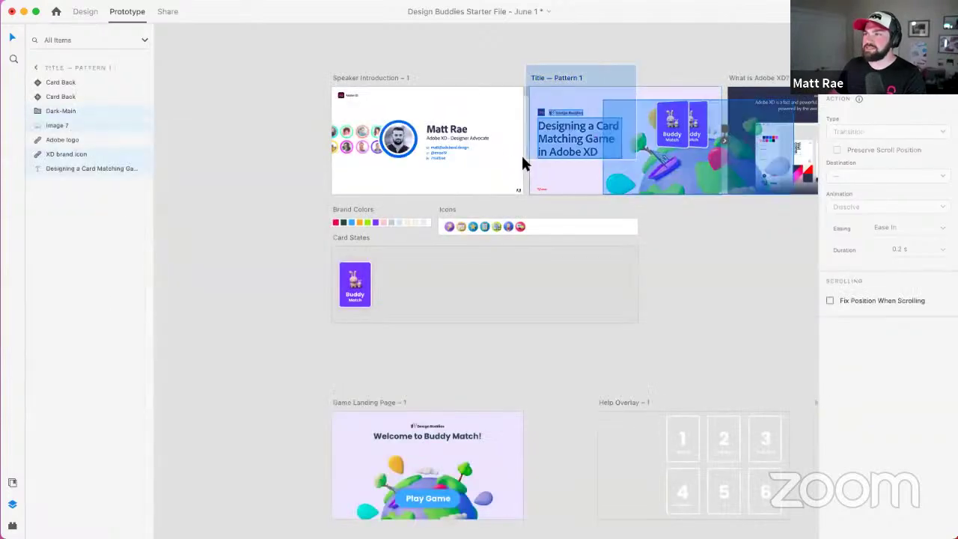
{"action": "left_click", "coordinate": [614, 61]}
{"action": "left_click_drag", "start_coordinate": [620, 59], "coordinate": [484, 59]}
{"action": "left_click", "coordinate": [416, 77]}
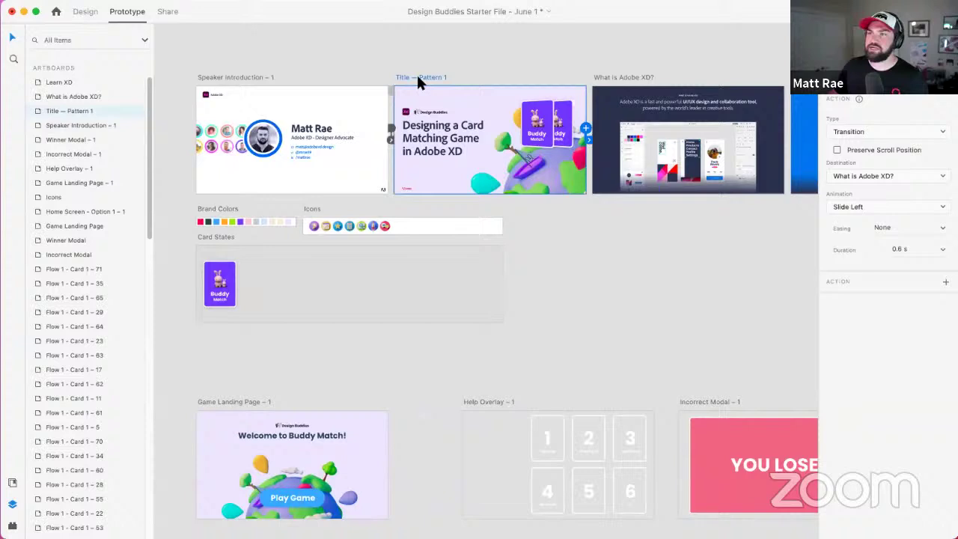
{"action": "left_click", "coordinate": [588, 131]}
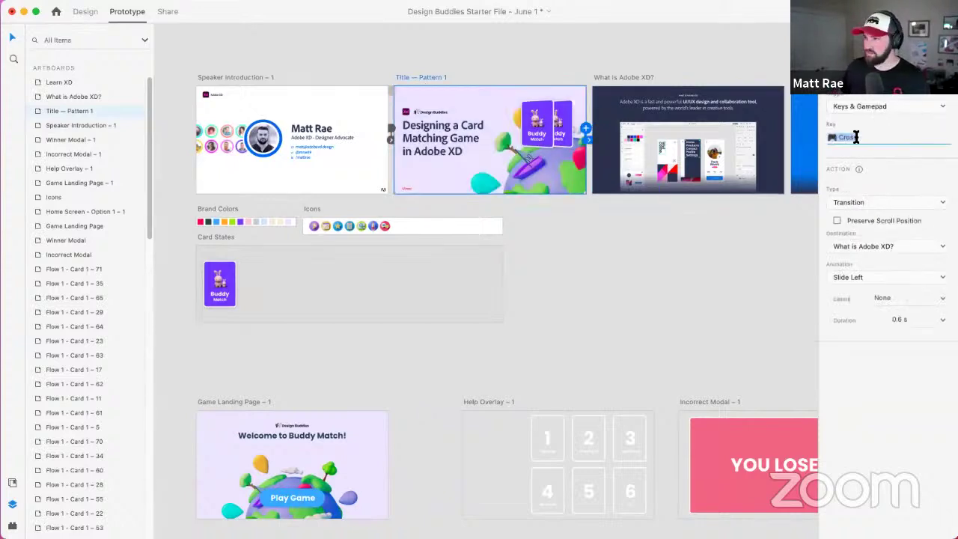
Step: Preview the prototype starting from the Speaker Introduction – 1 artboard
{"action": "left_click", "coordinate": [229, 78]}
{"action": "key", "text": "ctrl+Right"}
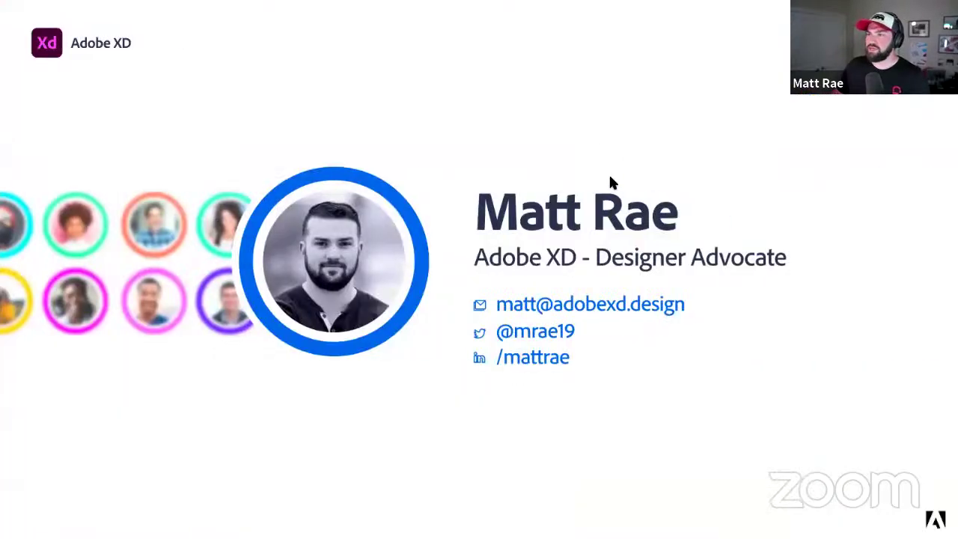
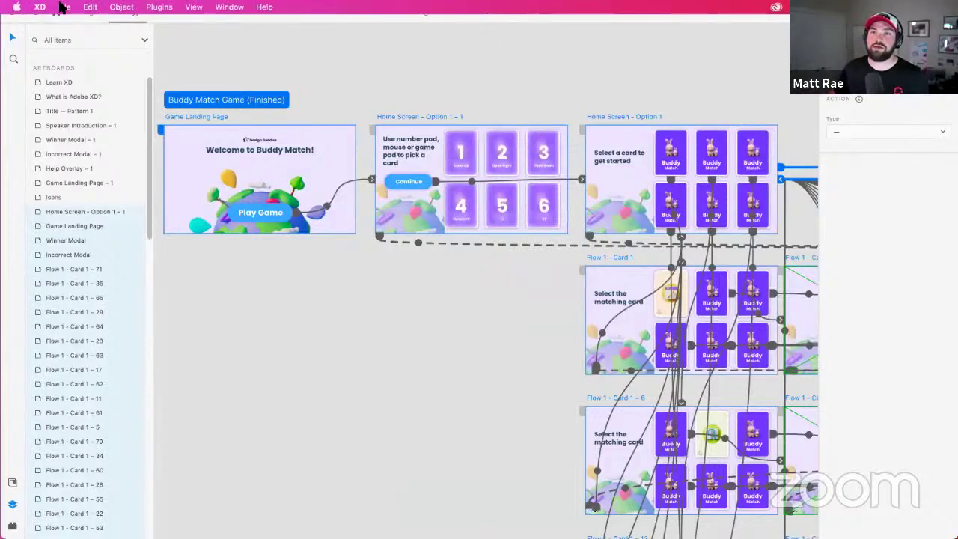
Step: Look at the file import command, and in Design mode at the Edit in Photoshop option for the Game Landing Page's globe image
{"action": "left_click", "coordinate": [64, 7]}
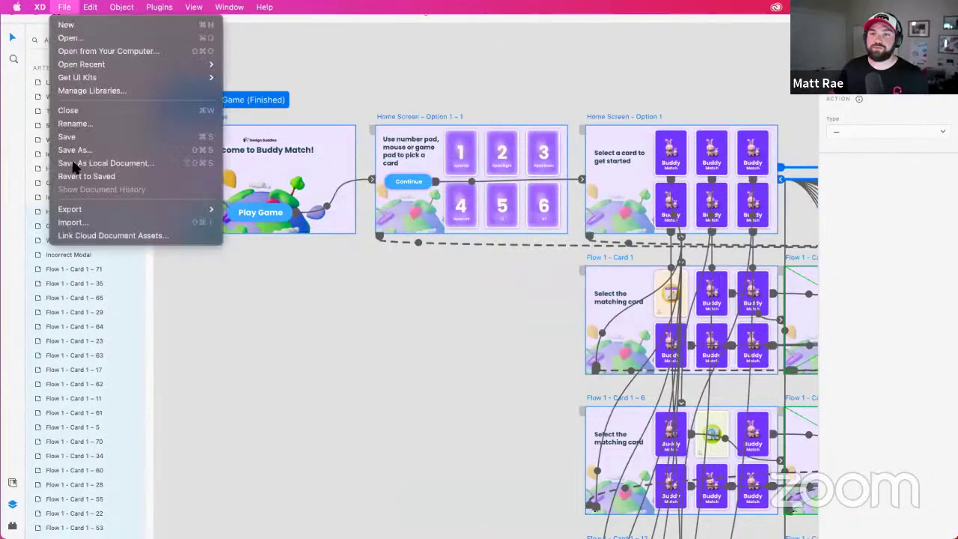
{"action": "left_click", "coordinate": [82, 222]}
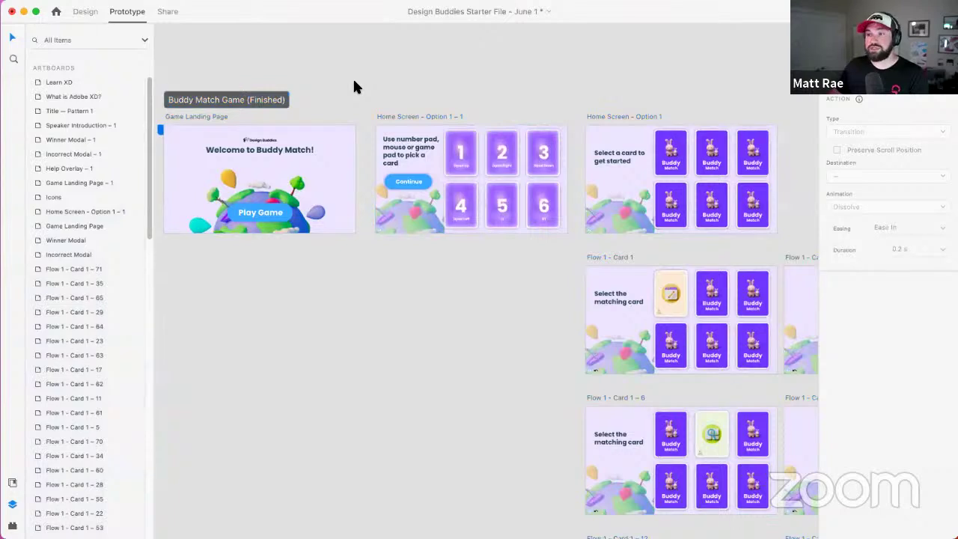
{"action": "left_click", "coordinate": [299, 198]}
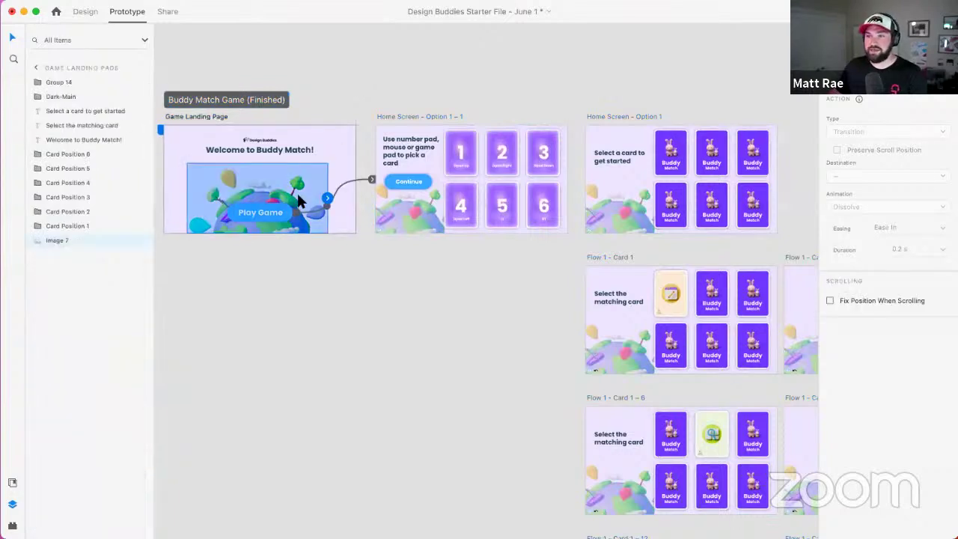
{"action": "left_click", "coordinate": [82, 12]}
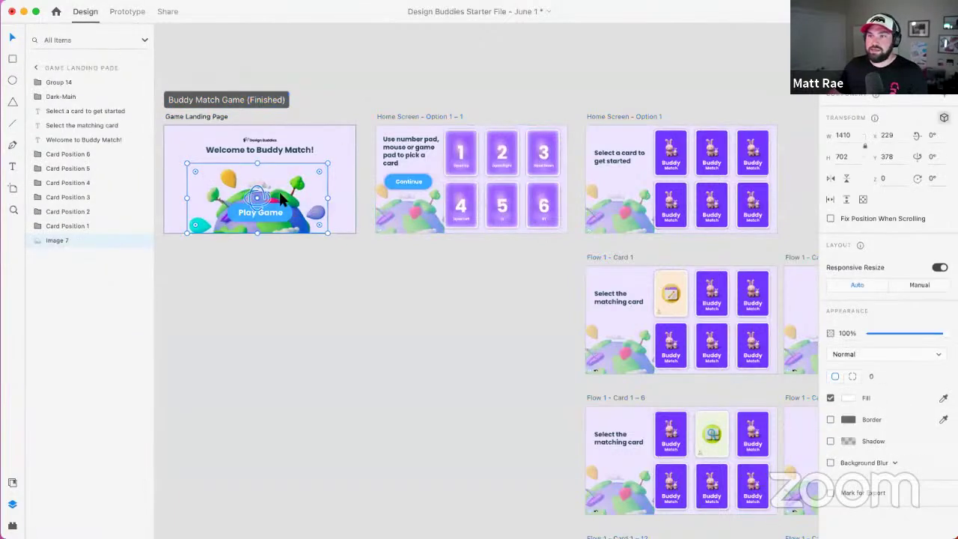
{"action": "scroll", "coordinate": [266, 183], "scroll_direction": "up", "scroll_amount": 5}
{"action": "right_click", "coordinate": [320, 211]}
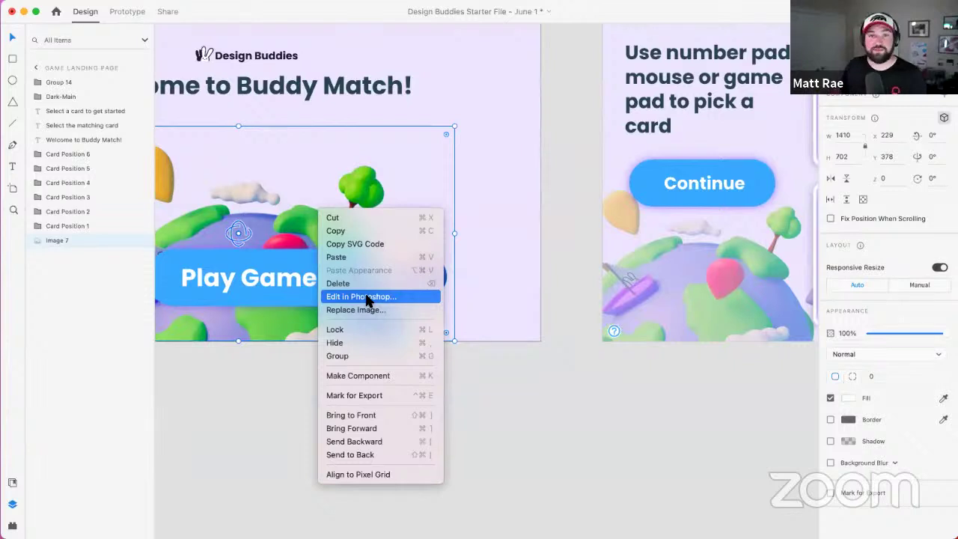
{"action": "left_click", "coordinate": [595, 411]}
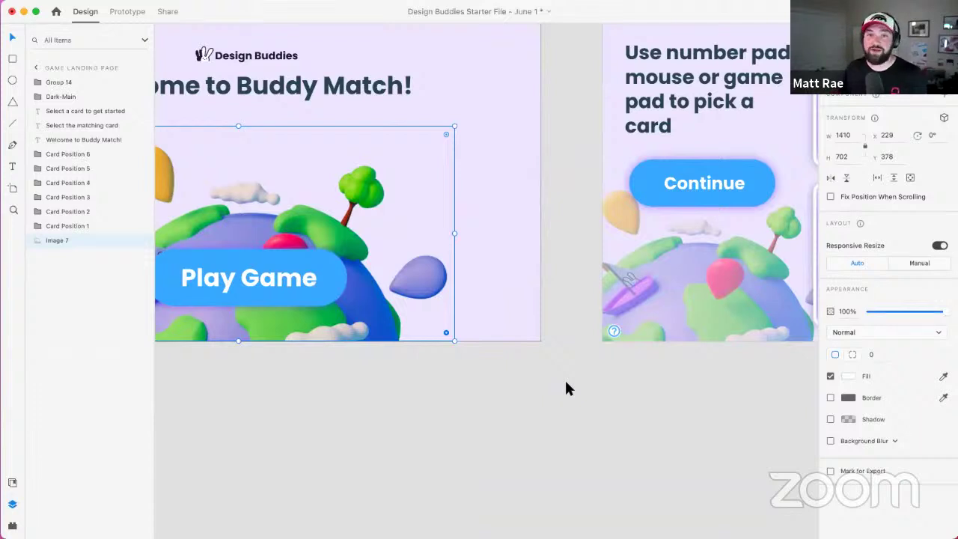
{"action": "scroll", "coordinate": [570, 381], "scroll_direction": "down", "scroll_amount": 5}
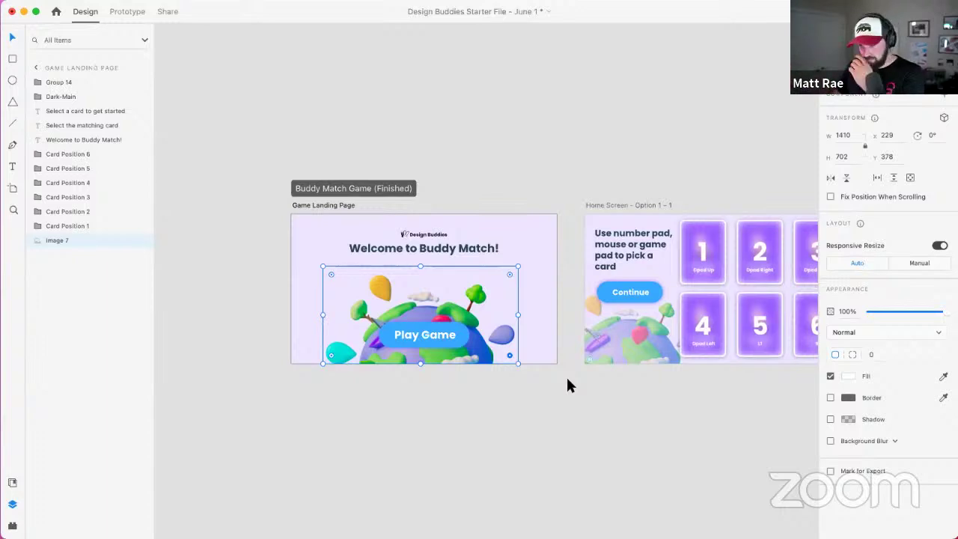
{"action": "left_click", "coordinate": [432, 181]}
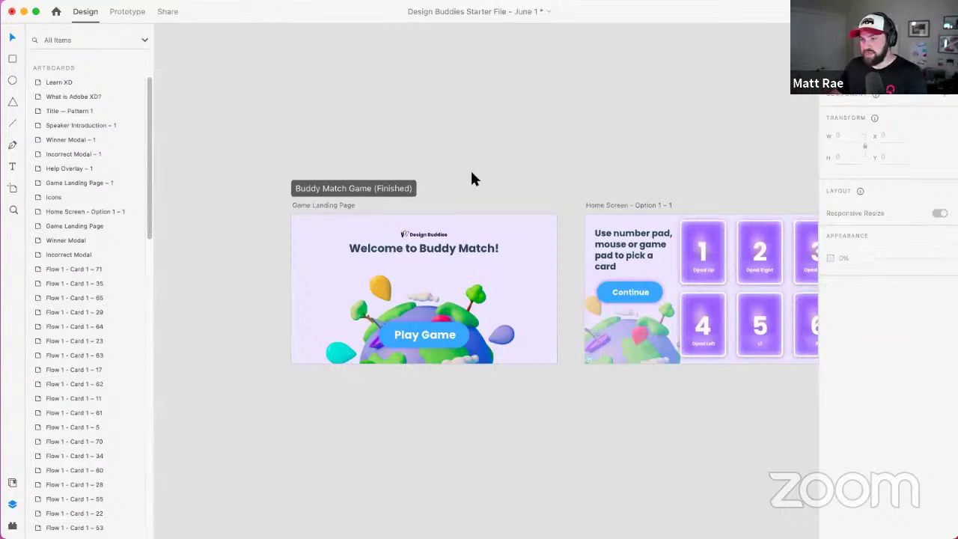
Step: Hide the layers and survey all artboards of the finished Buddy Match game at once
{"action": "scroll", "coordinate": [472, 177], "scroll_direction": "down", "scroll_amount": 5}
{"action": "left_click_drag", "start_coordinate": [507, 165], "coordinate": [369, 124]}
{"action": "scroll", "coordinate": [365, 125], "scroll_direction": "right", "scroll_amount": 3}
{"action": "scroll", "coordinate": [366, 125], "scroll_direction": "down", "scroll_amount": 1}
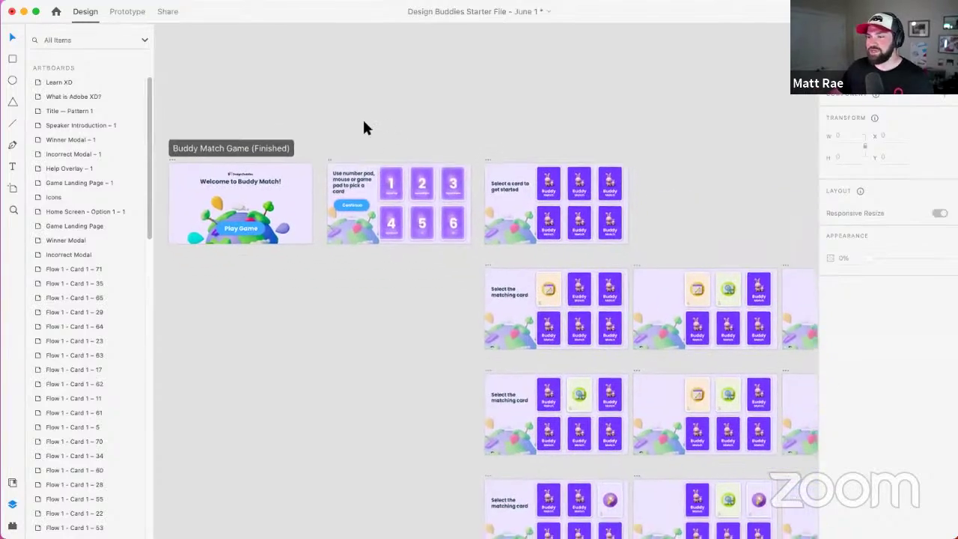
{"action": "scroll", "coordinate": [364, 127], "scroll_direction": "down", "scroll_amount": 5}
{"action": "scroll", "coordinate": [395, 337], "scroll_direction": "down", "scroll_amount": 3}
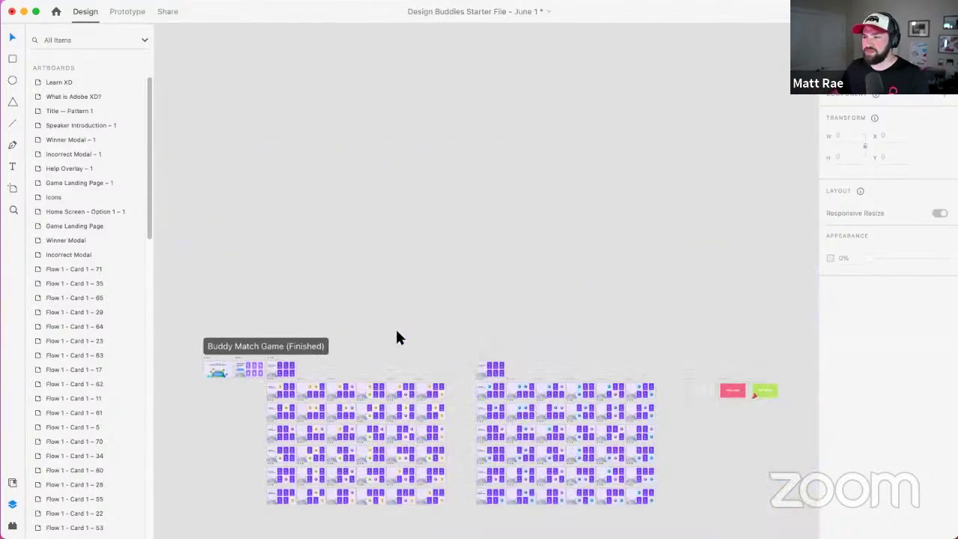
{"action": "left_click", "coordinate": [12, 505]}
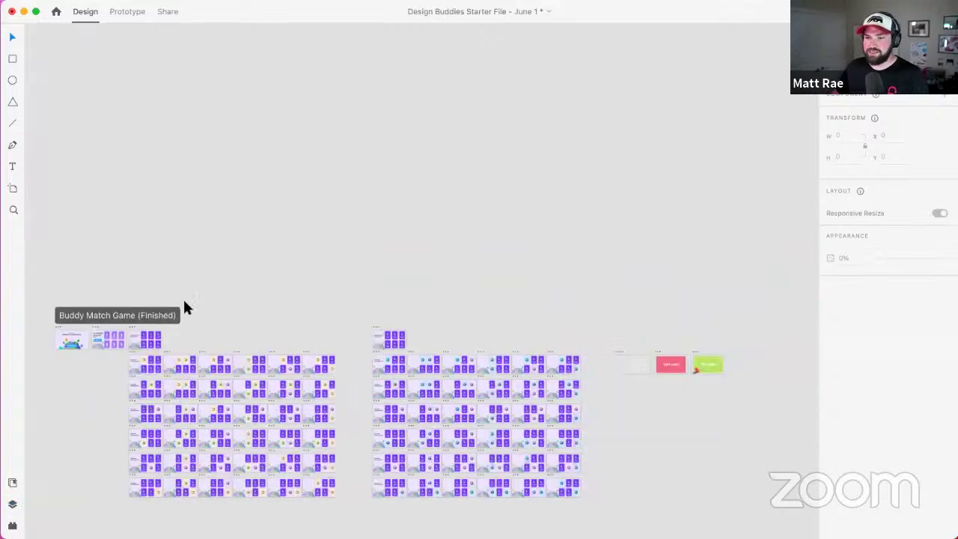
{"action": "scroll", "coordinate": [298, 278], "scroll_direction": "left", "scroll_amount": 2}
Step: Switch to Prototype mode and show the connections between all artboards of the finished game, ending with nothing selected
{"action": "left_click", "coordinate": [127, 12]}
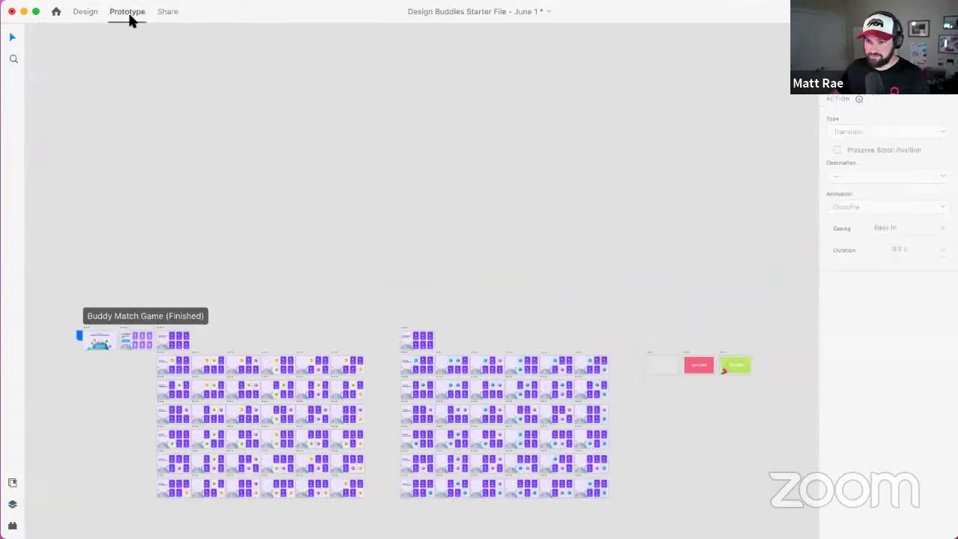
{"action": "left_click_drag", "start_coordinate": [605, 487], "coordinate": [738, 471]}
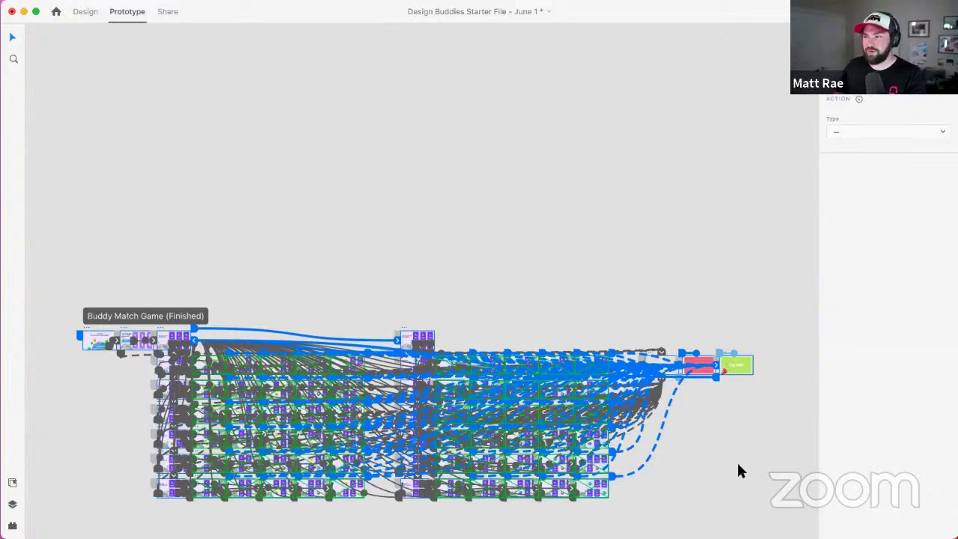
{"action": "left_click", "coordinate": [251, 289]}
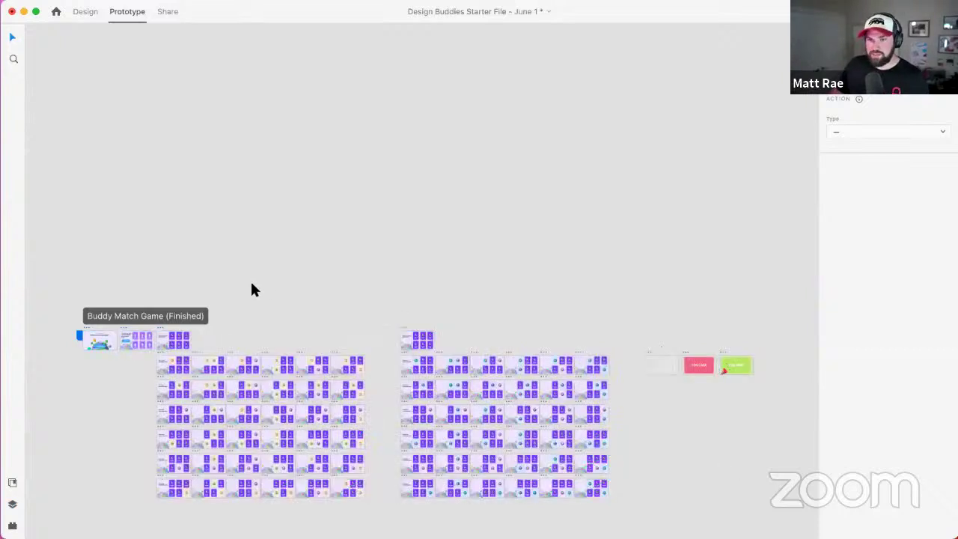
Step: Preview the Buddy Match Game (Finished) flow from its Game Landing Page
{"action": "left_click", "coordinate": [95, 317]}
{"action": "key", "text": "super+Return"}
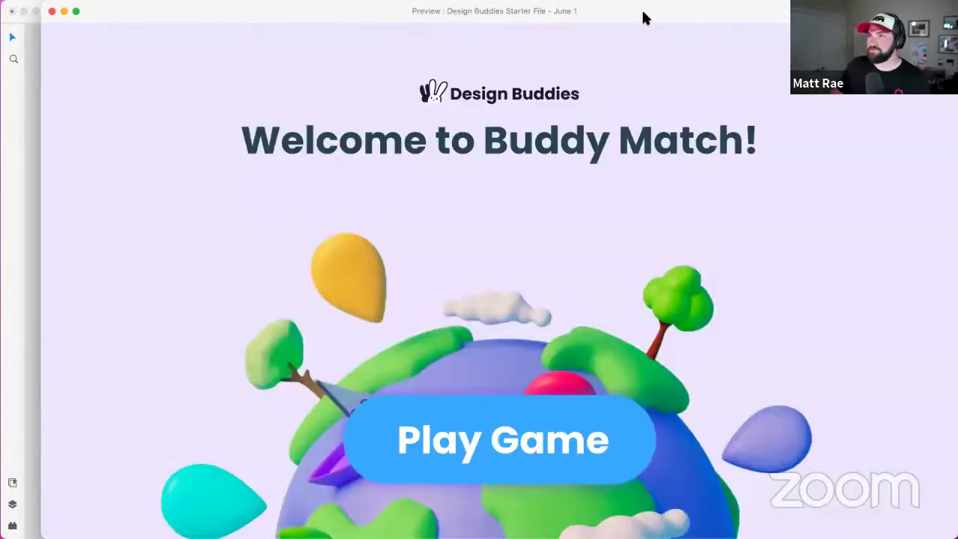
Step: Start the game from its landing page in the preview, go back to the landing page and close the preview
{"action": "left_click_drag", "start_coordinate": [643, 12], "coordinate": [617, 9]}
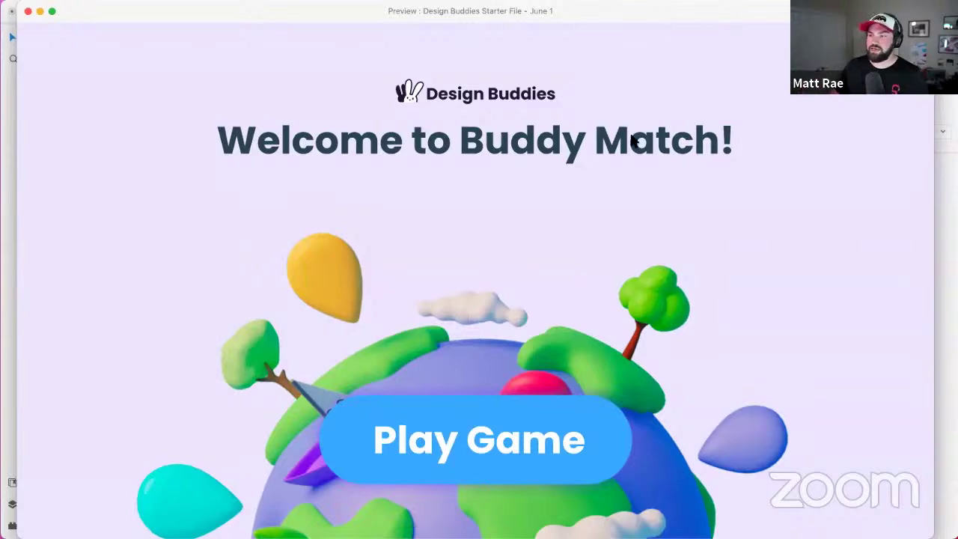
{"action": "left_click", "coordinate": [542, 431]}
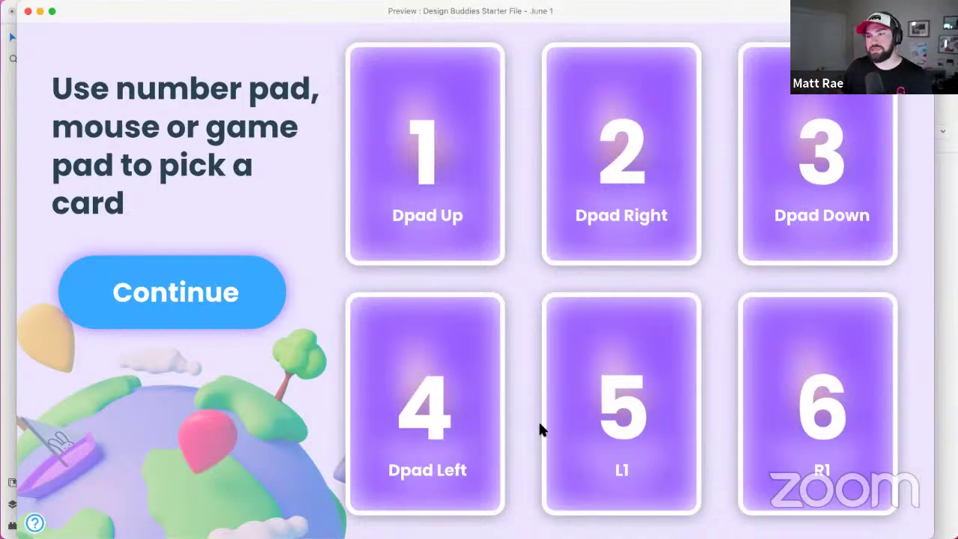
{"action": "key", "text": "Left"}
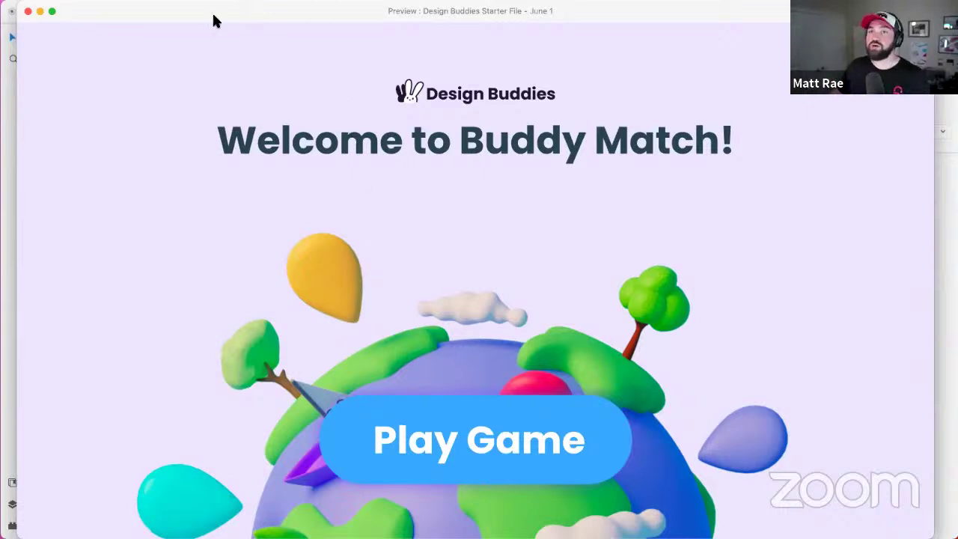
{"action": "left_click", "coordinate": [28, 11]}
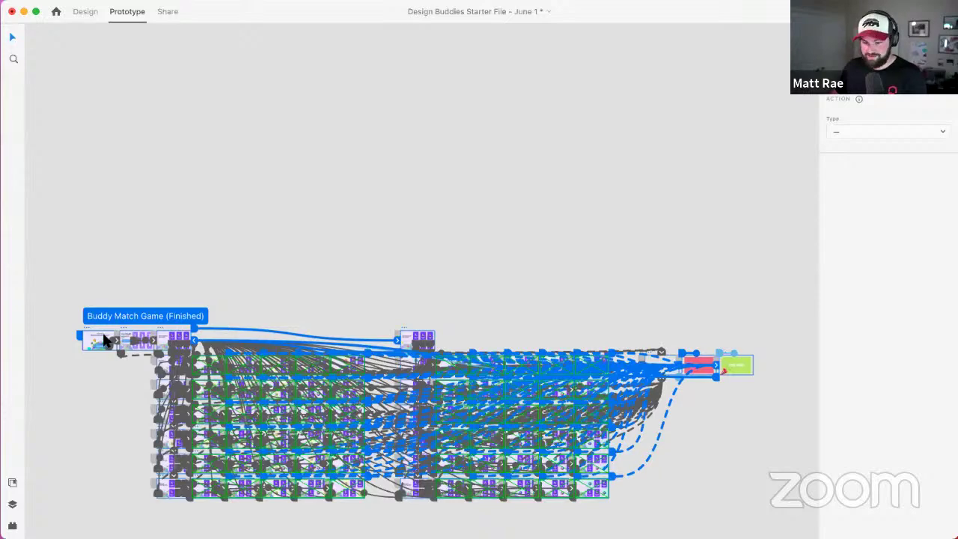
Step: Inspect the Tap and the Keys & Gamepad interactions of the Play Game button on the Game Landing Page
{"action": "scroll", "coordinate": [105, 340], "scroll_direction": "up", "scroll_amount": 5}
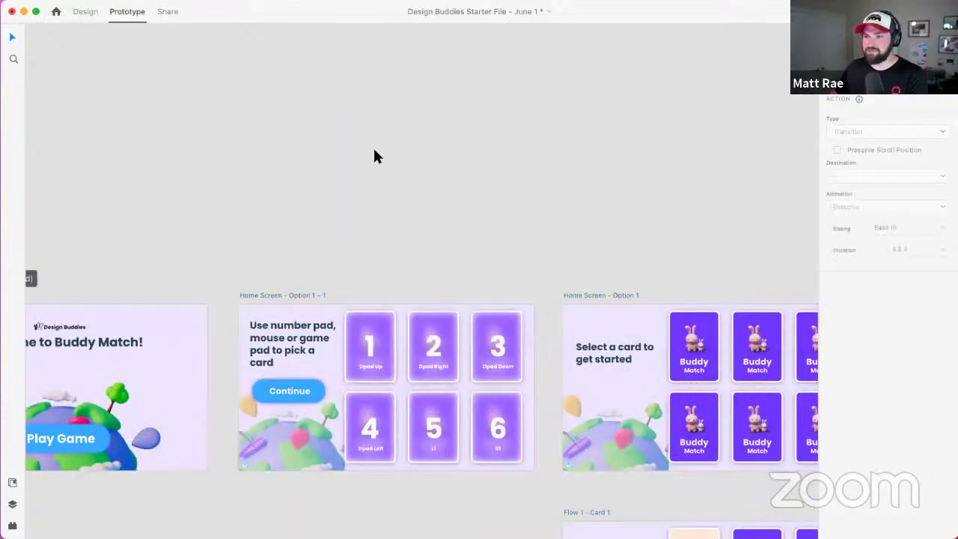
{"action": "scroll", "coordinate": [310, 244], "scroll_direction": "left", "scroll_amount": 6}
{"action": "scroll", "coordinate": [311, 244], "scroll_direction": "down", "scroll_amount": 4}
{"action": "left_click", "coordinate": [178, 160]}
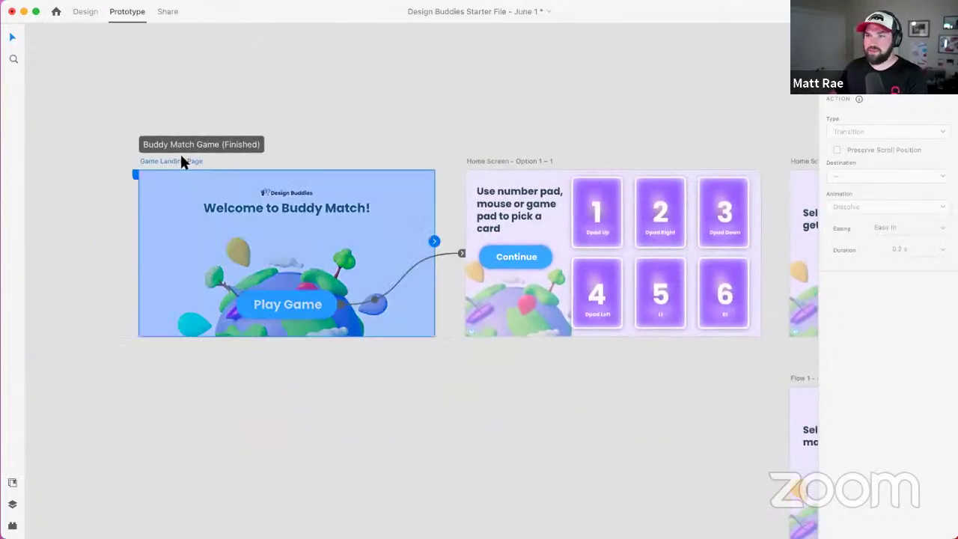
{"action": "left_click", "coordinate": [413, 270]}
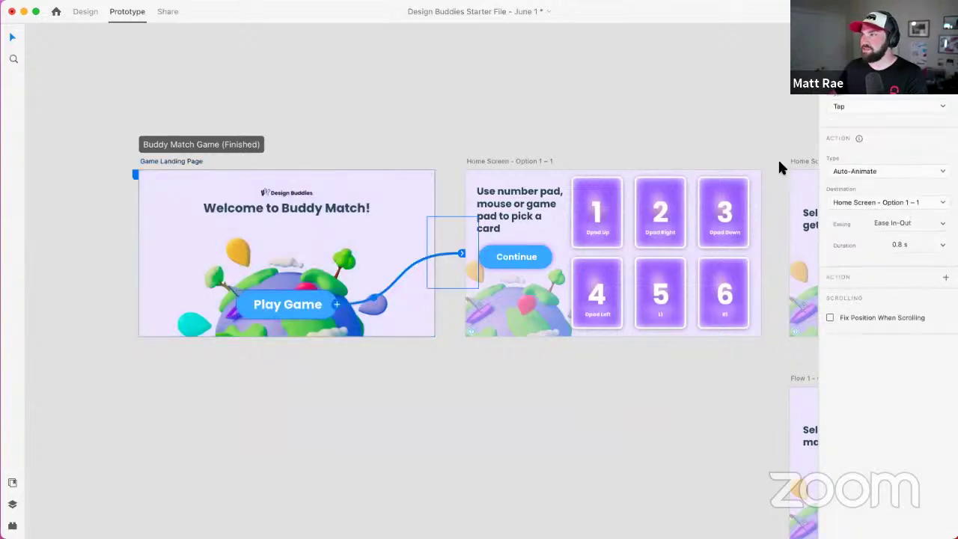
{"action": "left_click", "coordinate": [861, 72]}
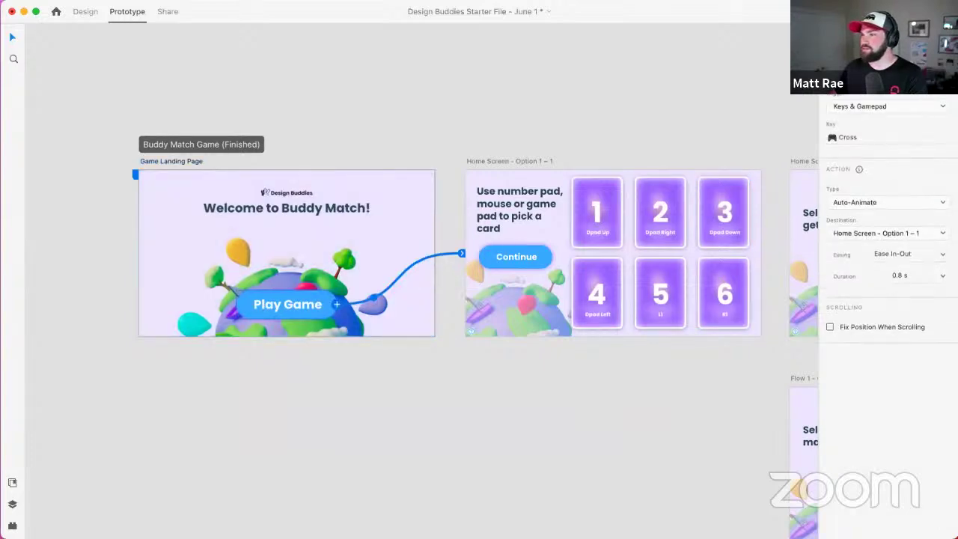
Step: Preview the game again, play a mismatched round with the upper-row first card and lower-row middle card, and dismiss the result overlay
{"action": "key", "text": "super+Return"}
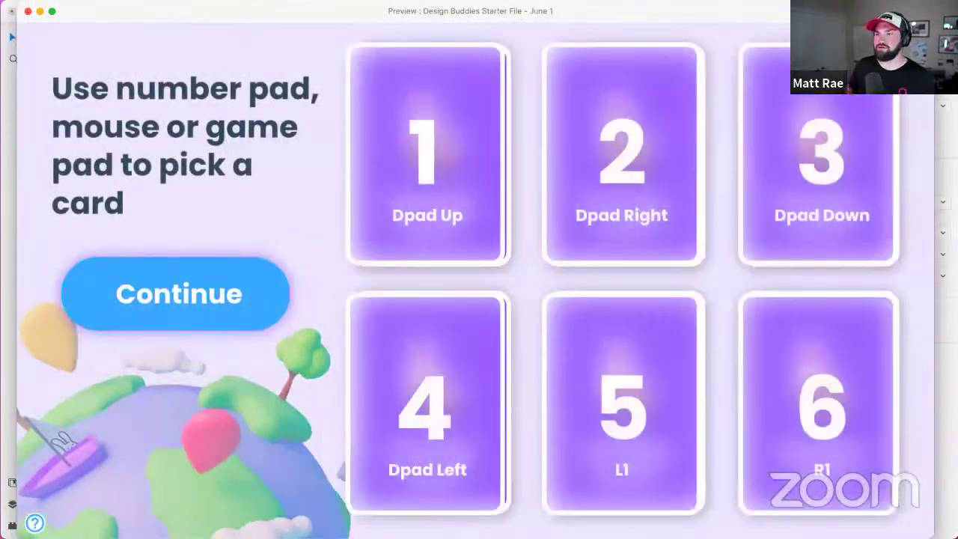
{"action": "left_click_drag", "start_coordinate": [665, 15], "coordinate": [672, 11]}
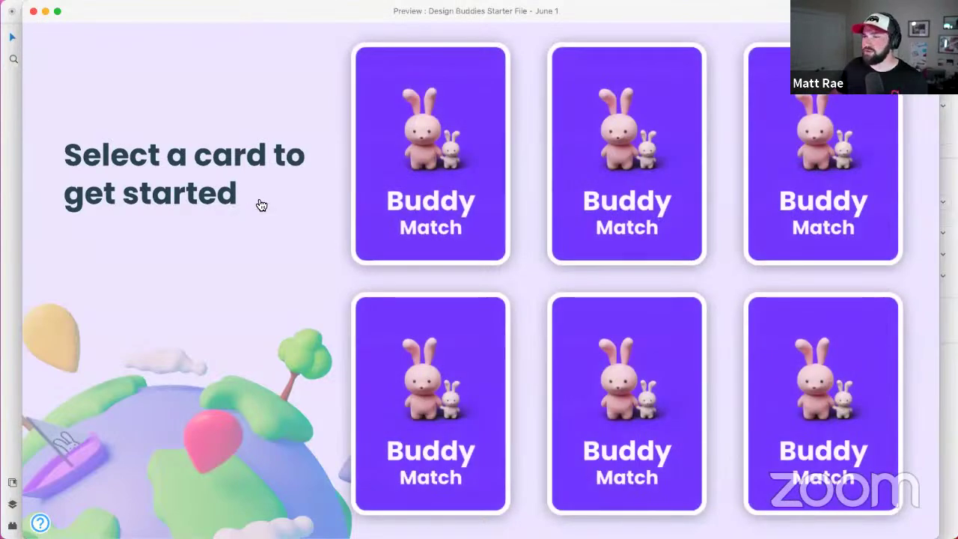
{"action": "left_click", "coordinate": [481, 150]}
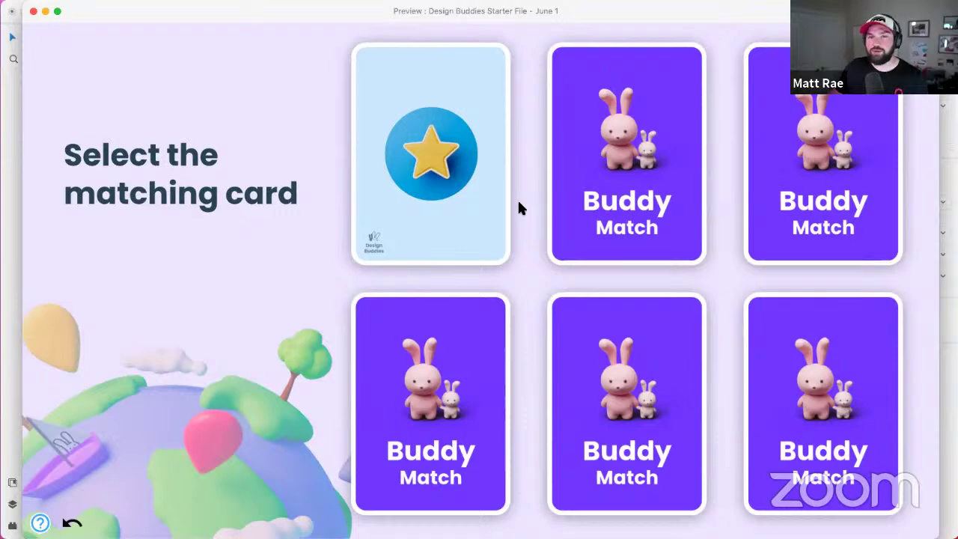
{"action": "left_click", "coordinate": [649, 401]}
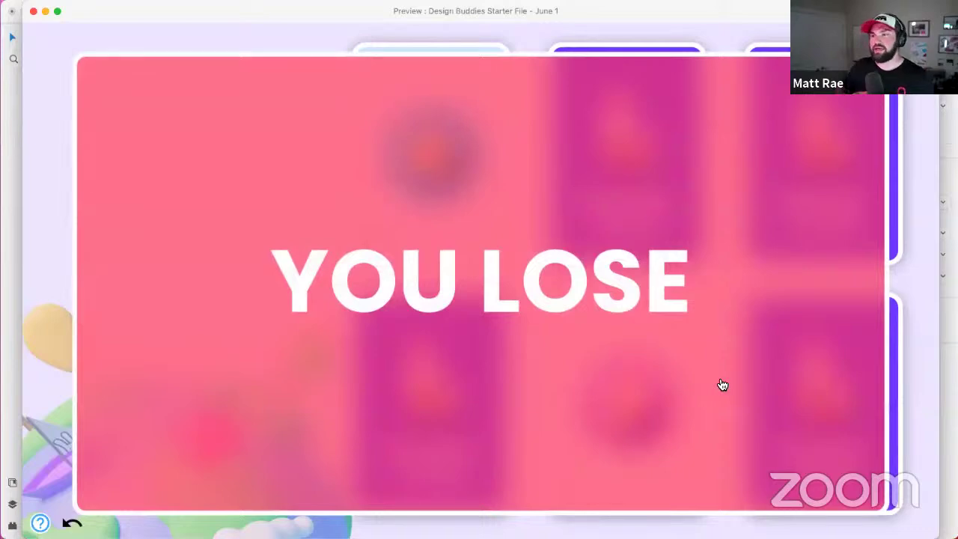
{"action": "left_click", "coordinate": [720, 380]}
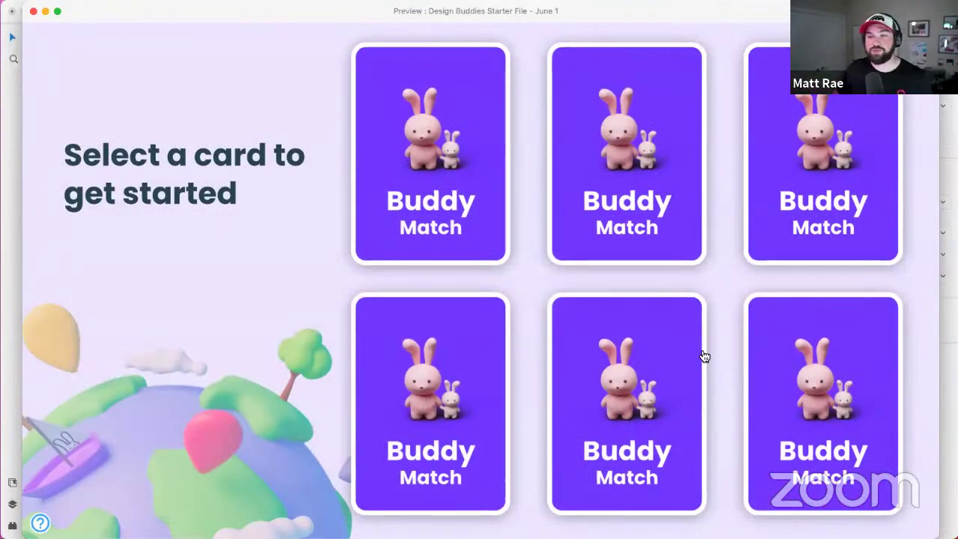
Step: Play a matching round with the upper-row middle card and lower-row first card, dismiss the result overlay and close the preview
{"action": "left_click", "coordinate": [697, 123]}
{"action": "left_click", "coordinate": [481, 372]}
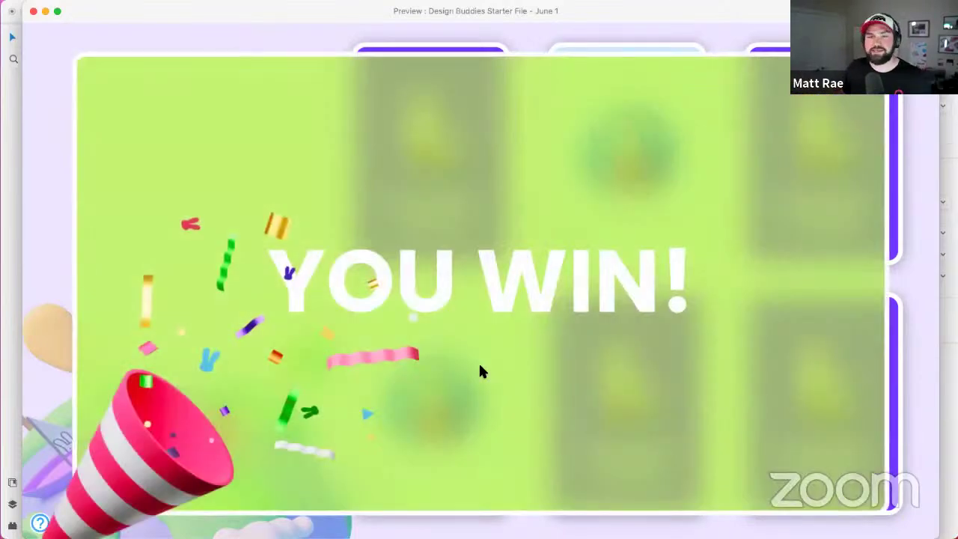
{"action": "left_click", "coordinate": [480, 372]}
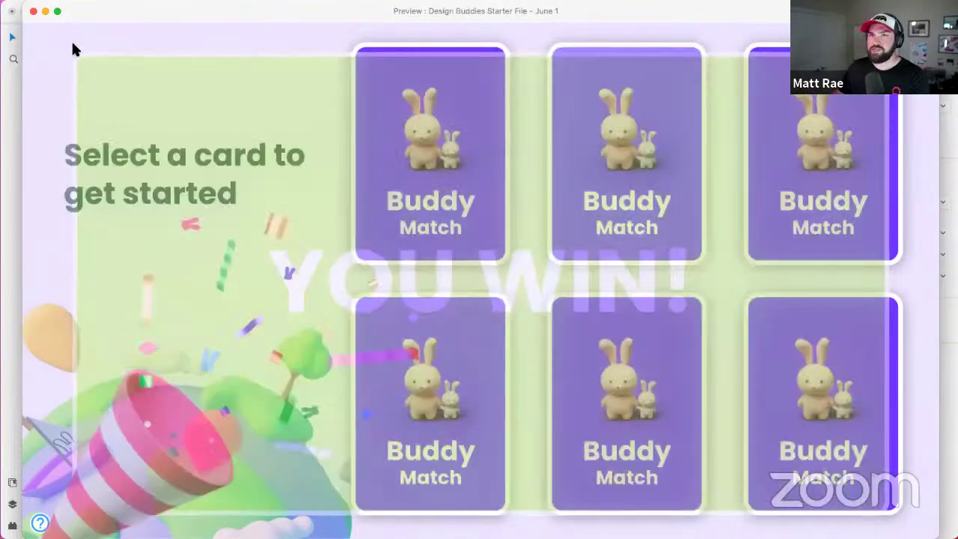
{"action": "left_click", "coordinate": [33, 14]}
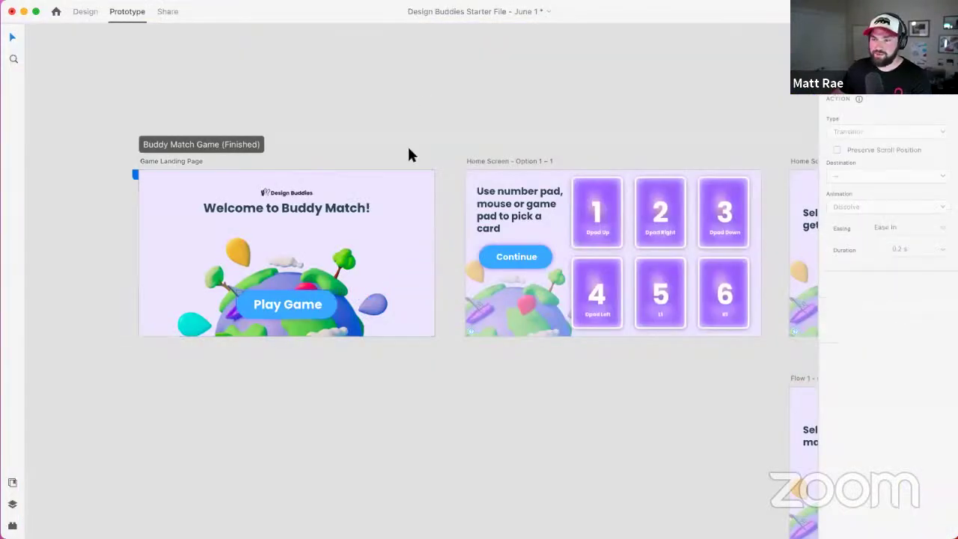
Step: Survey the starter artboards above the finished game, focusing on Brand Colors, Icons and Card States
{"action": "key", "text": "super+0"}
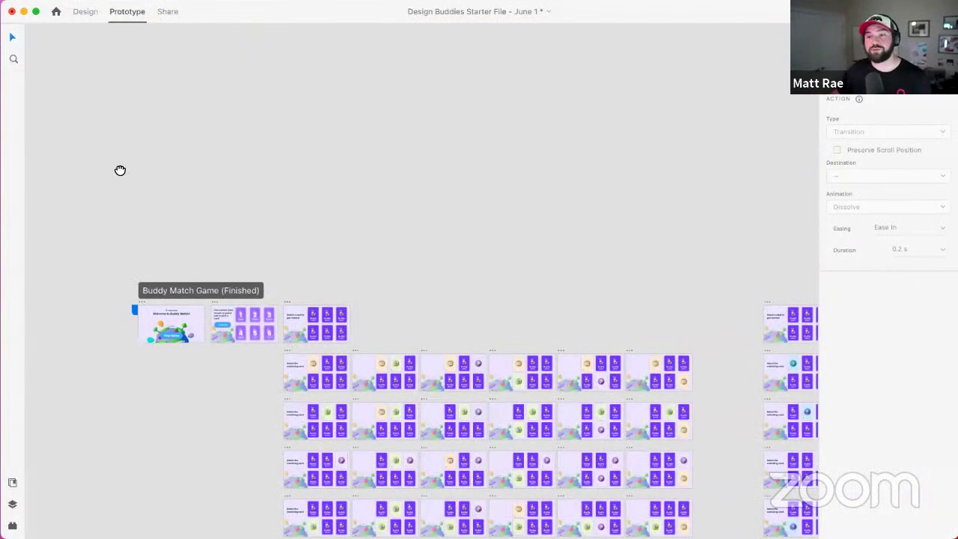
{"action": "scroll", "coordinate": [120, 171], "scroll_direction": "up", "scroll_amount": 10}
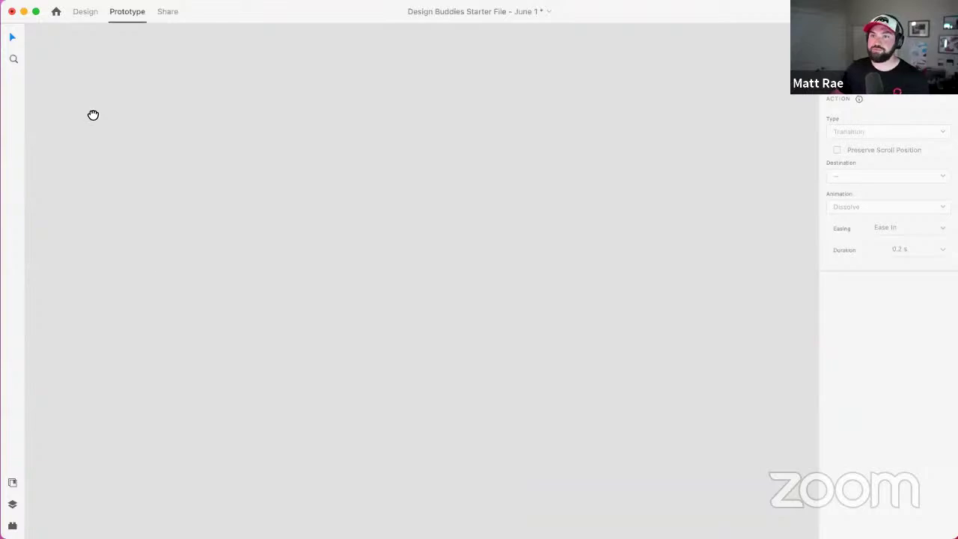
{"action": "scroll", "coordinate": [93, 115], "scroll_direction": "up", "scroll_amount": 5}
{"action": "scroll", "coordinate": [120, 261], "scroll_direction": "up", "scroll_amount": 1}
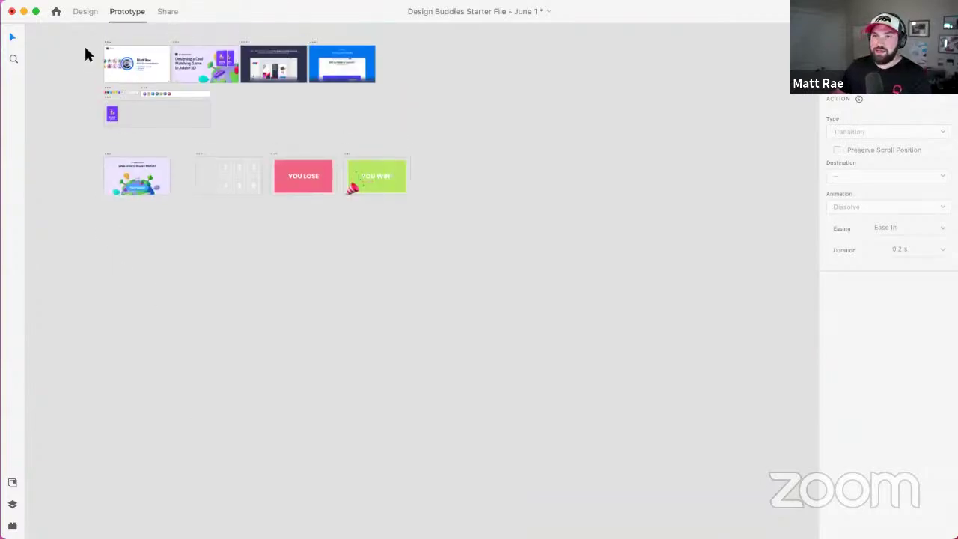
{"action": "scroll", "coordinate": [84, 45], "scroll_direction": "up", "scroll_amount": 8}
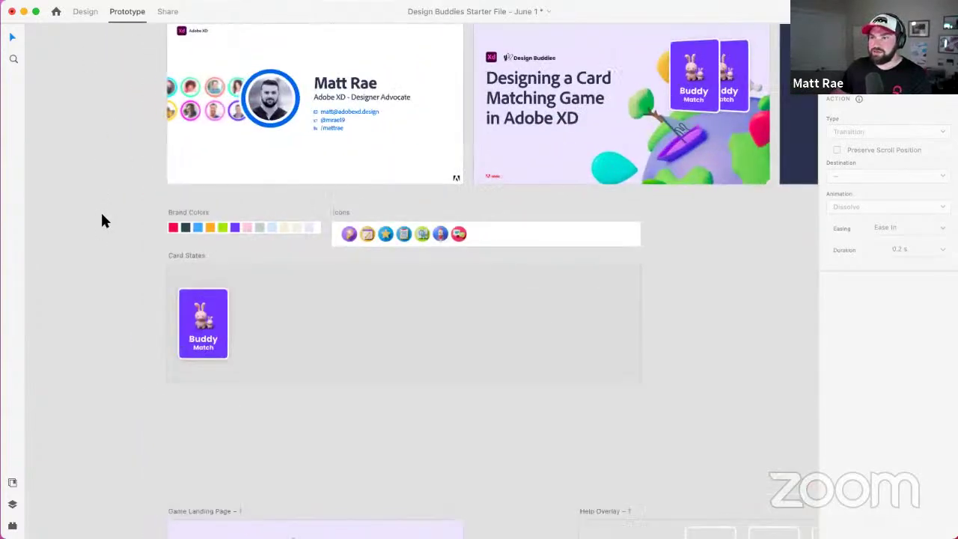
{"action": "left_click_drag", "start_coordinate": [117, 187], "coordinate": [128, 259]}
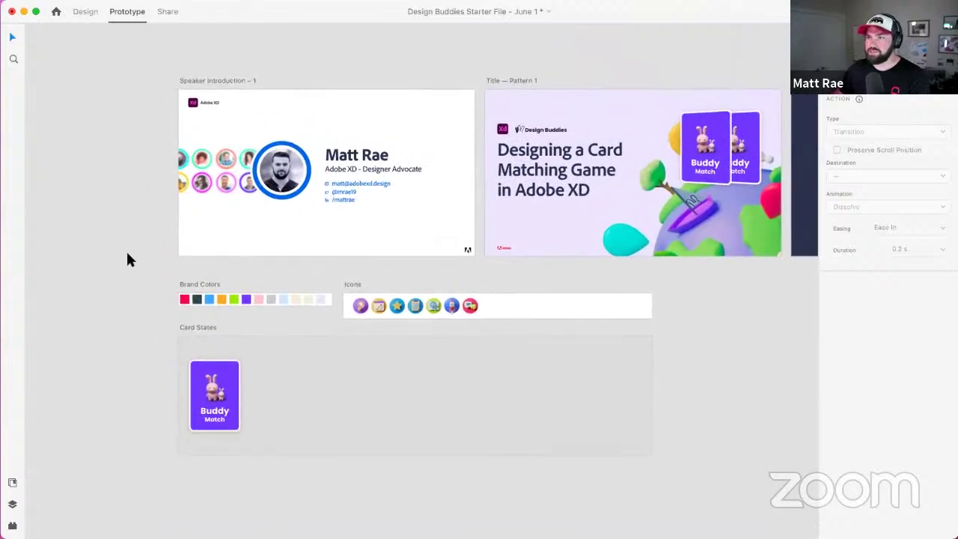
{"action": "scroll", "coordinate": [122, 302], "scroll_direction": "up", "scroll_amount": 3}
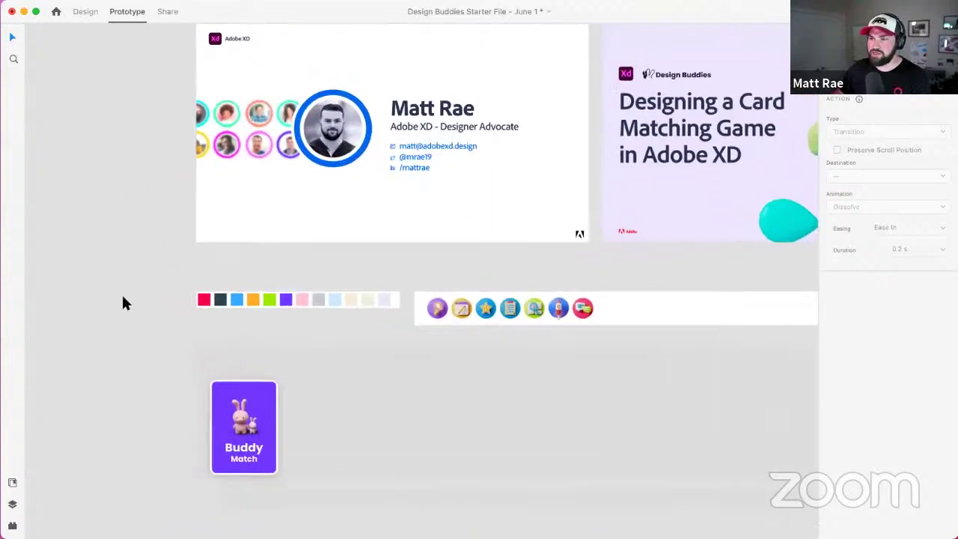
{"action": "scroll", "coordinate": [496, 383], "scroll_direction": "down", "scroll_amount": 1}
{"action": "scroll", "coordinate": [445, 370], "scroll_direction": "right", "scroll_amount": 2}
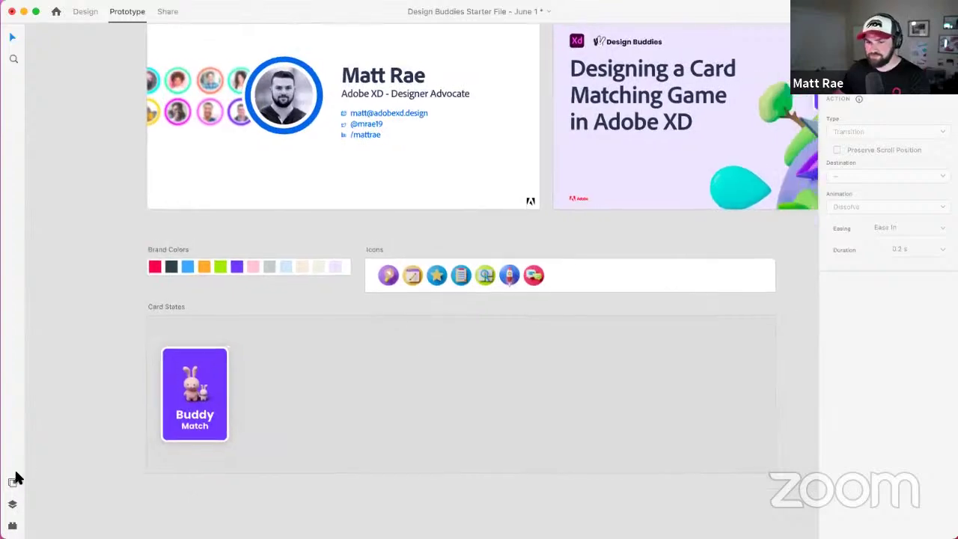
Step: Look through the document assets, from the saved colors to the components such as the illustrations, Card Front and Card Back
{"action": "left_click", "coordinate": [12, 483]}
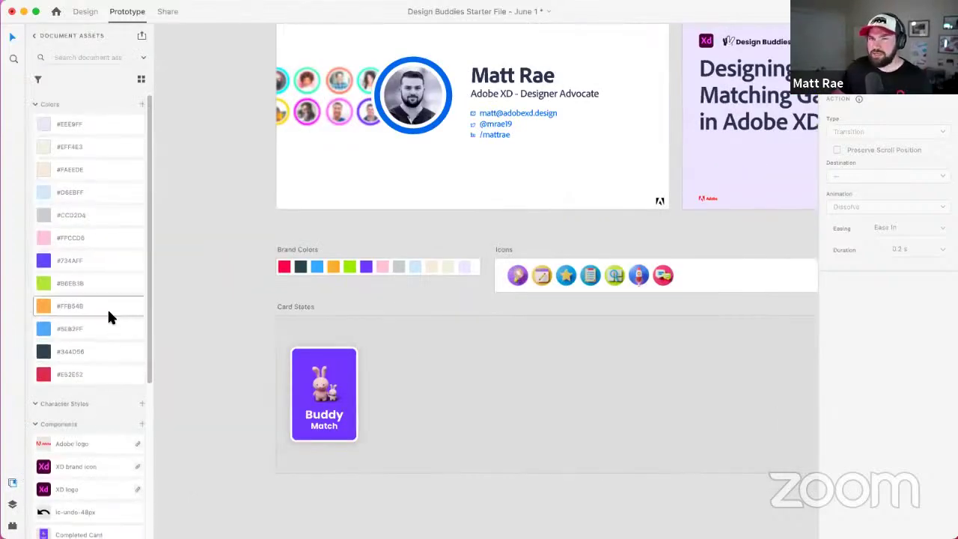
{"action": "scroll", "coordinate": [109, 314], "scroll_direction": "down", "scroll_amount": 5}
{"action": "scroll", "coordinate": [110, 316], "scroll_direction": "down", "scroll_amount": 3}
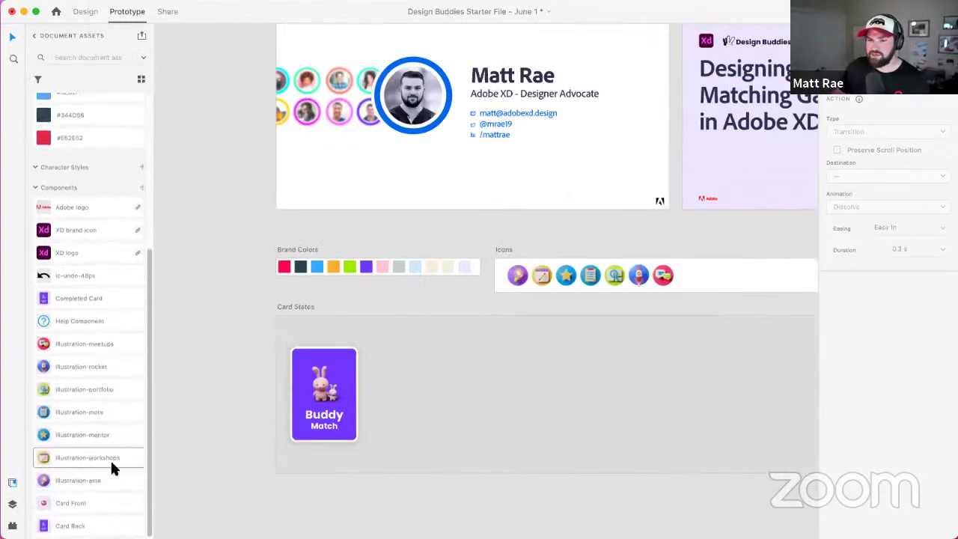
{"action": "left_click", "coordinate": [408, 349]}
Step: Switch to Design mode, select the Card Back component on the Card States artboard and show its layers
{"action": "left_click", "coordinate": [85, 11]}
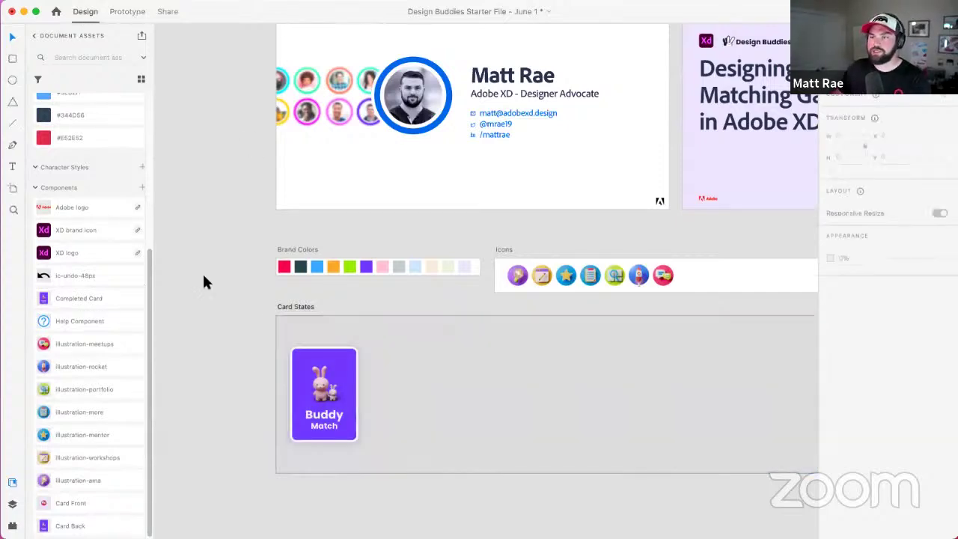
{"action": "scroll", "coordinate": [406, 433], "scroll_direction": "up", "scroll_amount": 2}
{"action": "scroll", "coordinate": [406, 432], "scroll_direction": "up", "scroll_amount": 2}
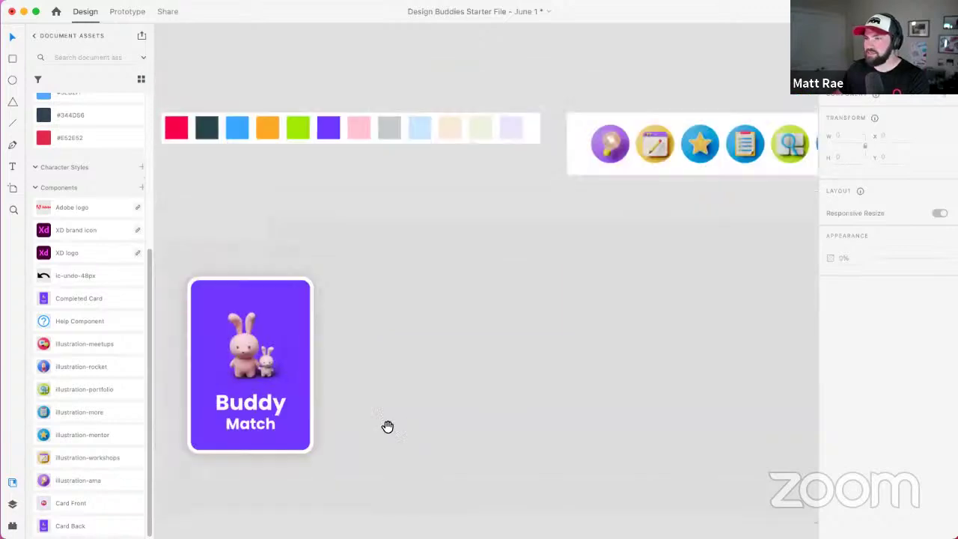
{"action": "scroll", "coordinate": [387, 428], "scroll_direction": "down", "scroll_amount": 2}
{"action": "left_click", "coordinate": [318, 243]}
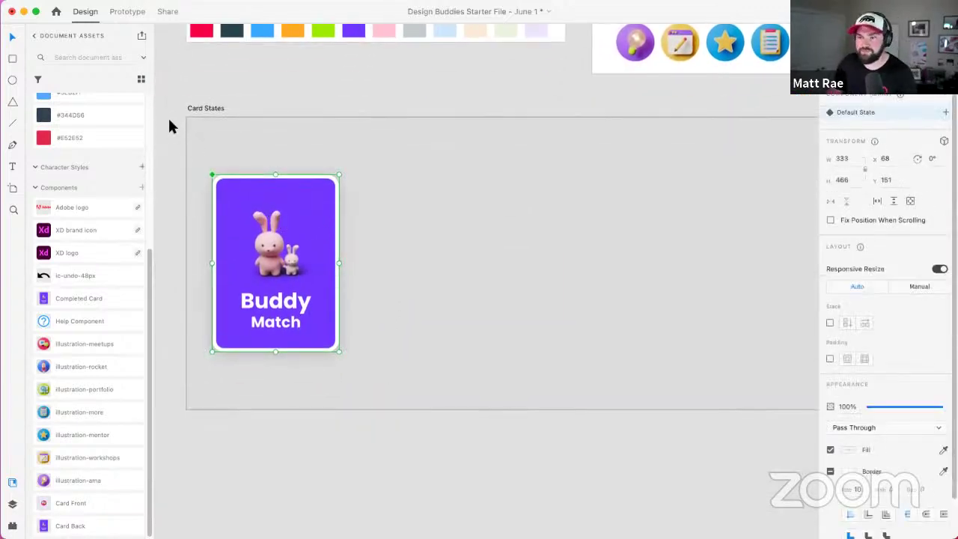
{"action": "key", "text": "super+y"}
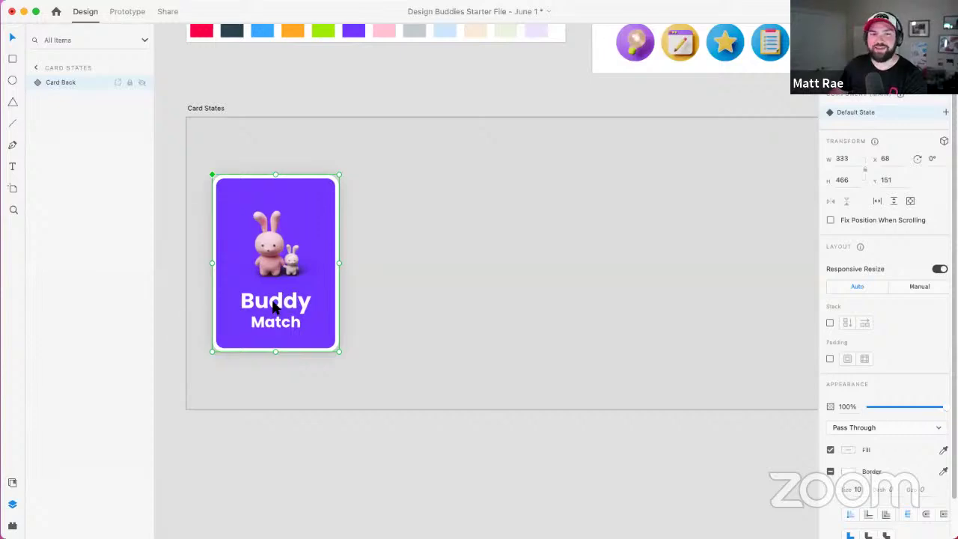
Step: Duplicate the Card Back, place the copy beside the original at X 439, and ungroup the copy's component
{"action": "left_click", "coordinate": [443, 244]}
{"action": "left_click", "coordinate": [294, 225]}
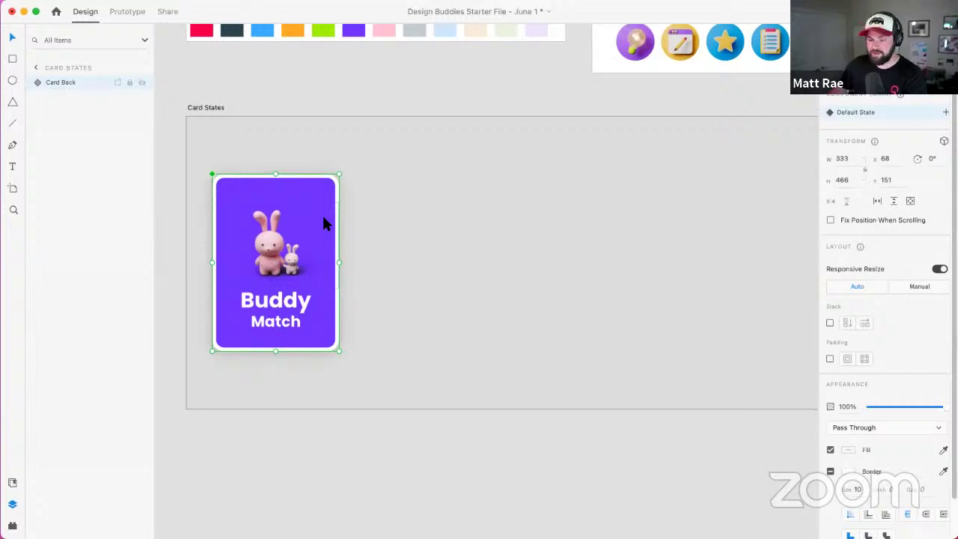
{"action": "key", "text": "super+d"}
{"action": "left_click_drag", "start_coordinate": [298, 217], "coordinate": [438, 221]}
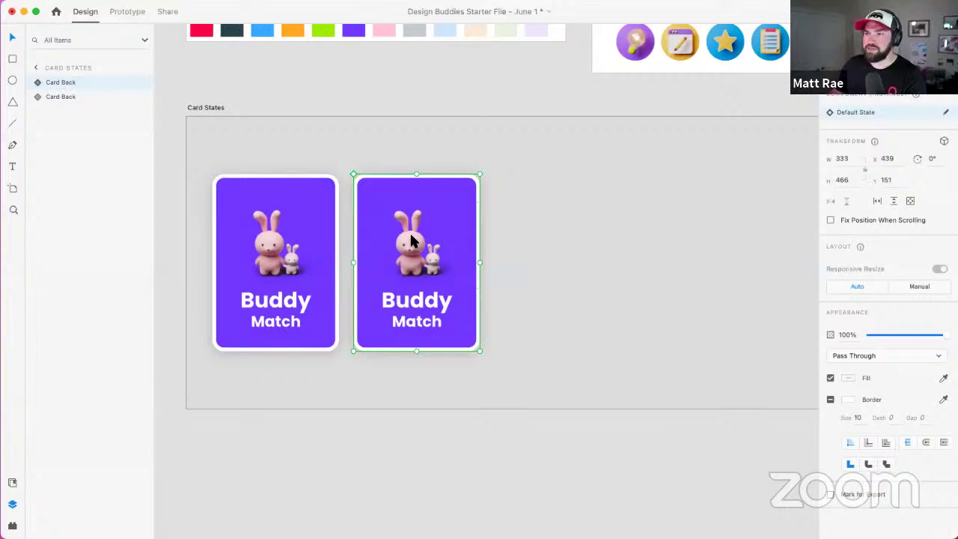
{"action": "right_click", "coordinate": [433, 205]}
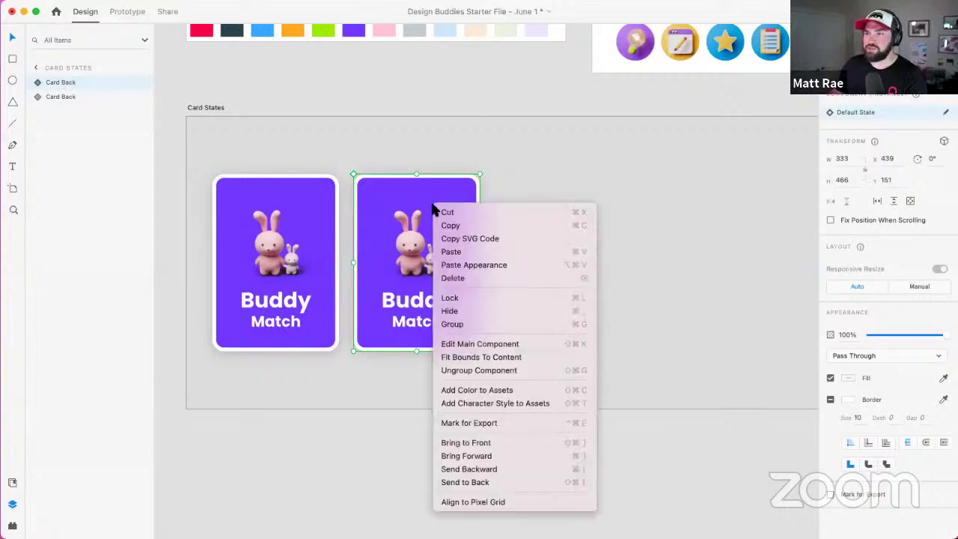
{"action": "left_click", "coordinate": [483, 370]}
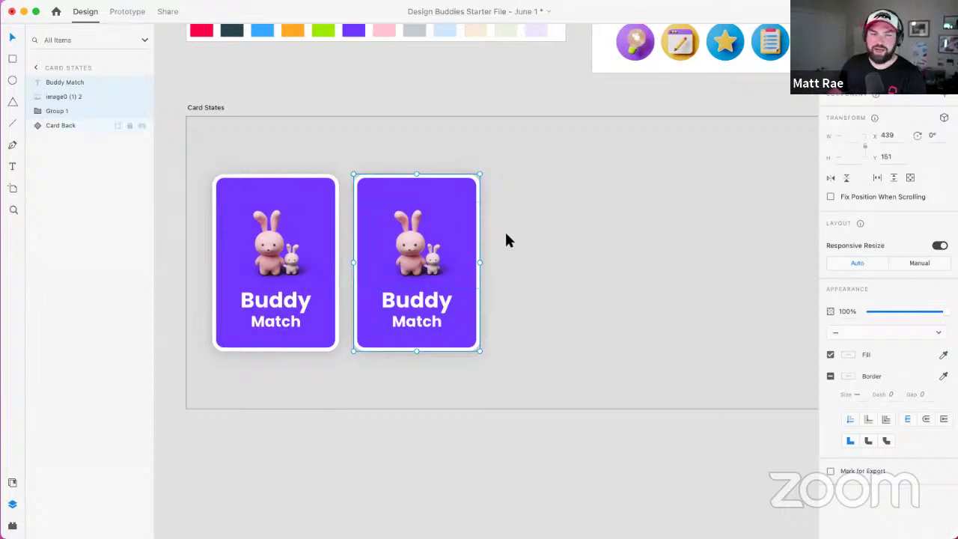
Step: Delete the bunny image and the Buddy Match text from the copied card
{"action": "left_click", "coordinate": [414, 249]}
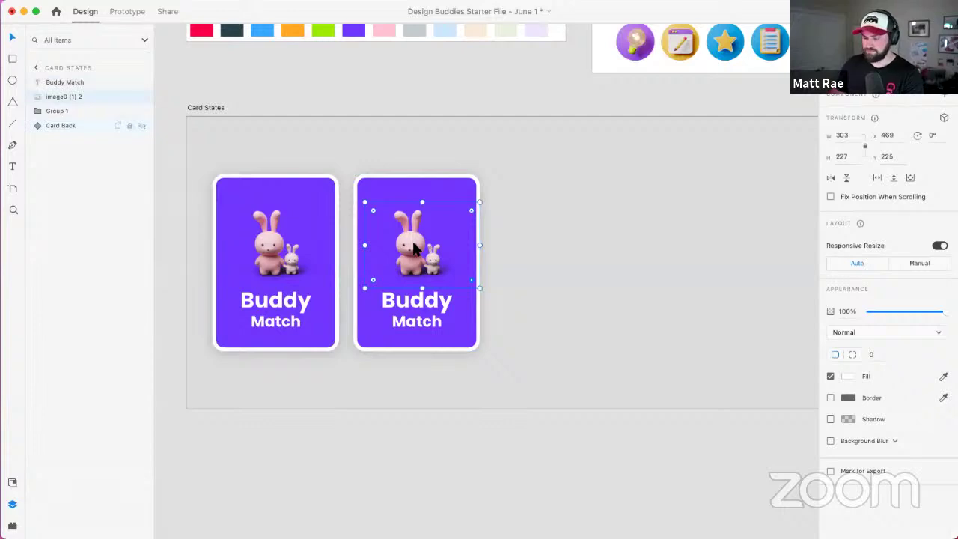
{"action": "key", "text": "Delete"}
{"action": "left_click", "coordinate": [427, 307]}
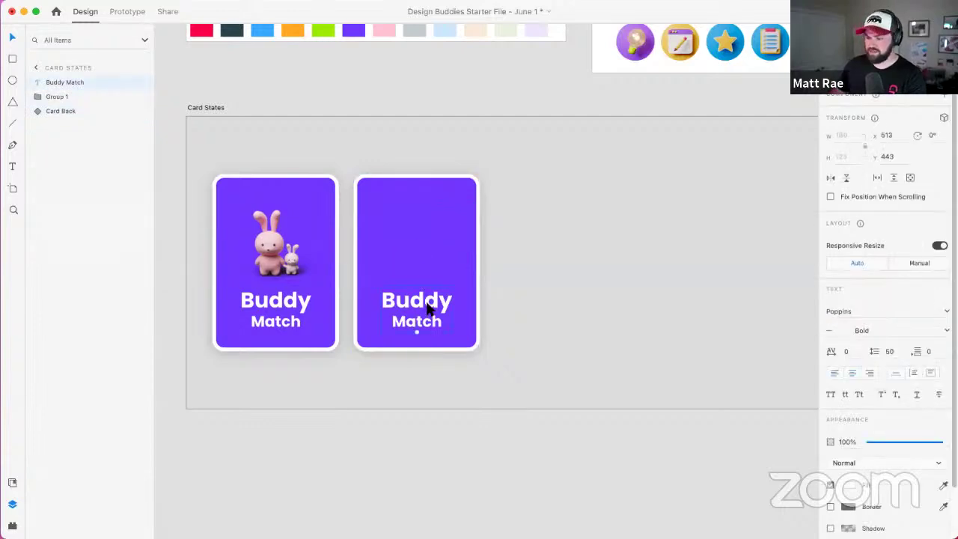
{"action": "key", "text": "Delete"}
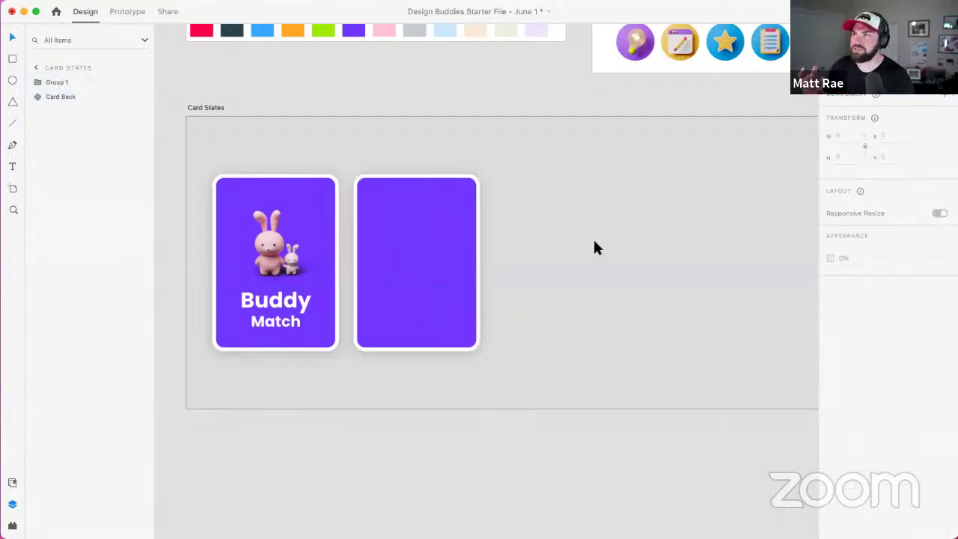
Step: Fill the copied card's rectangle with the saved pink document color #FFCCD6
{"action": "left_click_drag", "start_coordinate": [680, 128], "coordinate": [523, 260]}
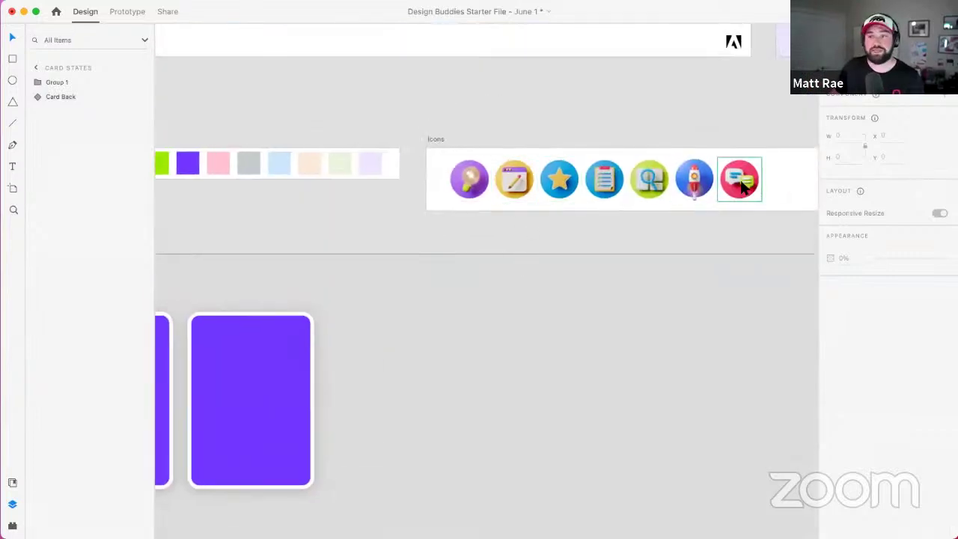
{"action": "left_click_drag", "start_coordinate": [372, 387], "coordinate": [541, 304]}
{"action": "left_click", "coordinate": [414, 307]}
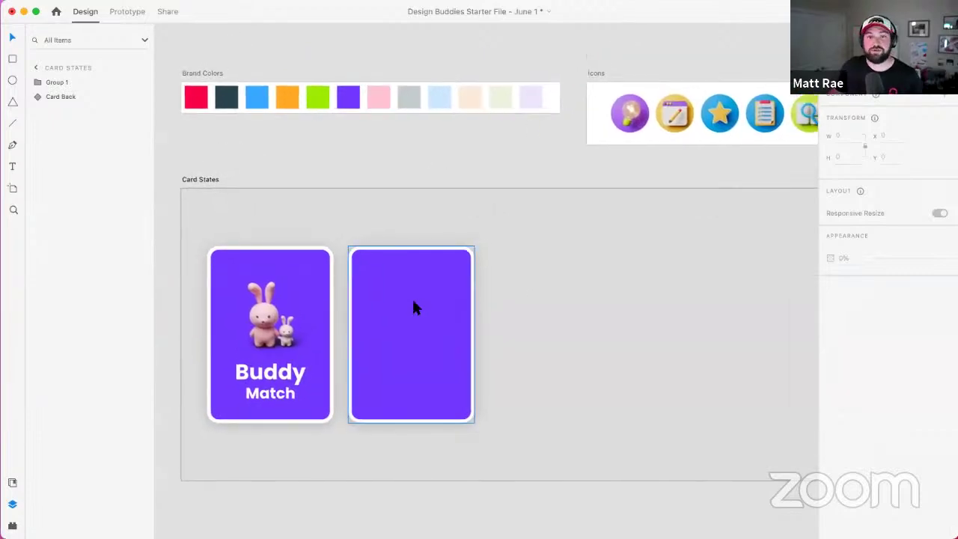
{"action": "double_click", "coordinate": [420, 296]}
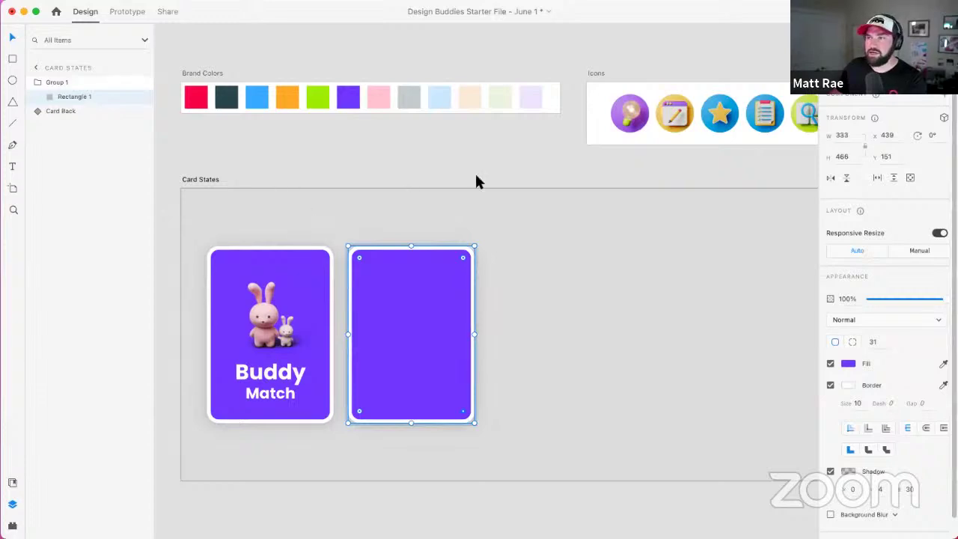
{"action": "left_click", "coordinate": [378, 96]}
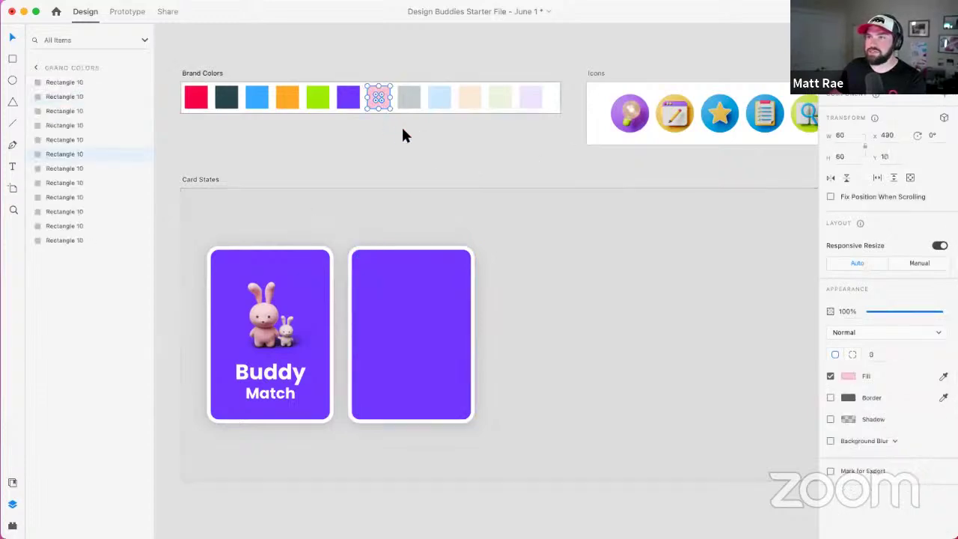
{"action": "double_click", "coordinate": [416, 285]}
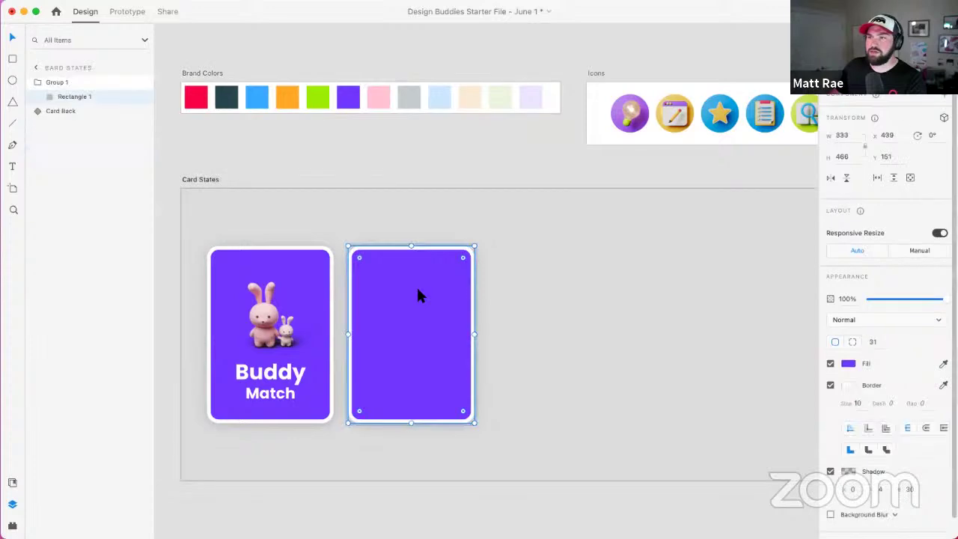
{"action": "key", "text": "super+shift+y"}
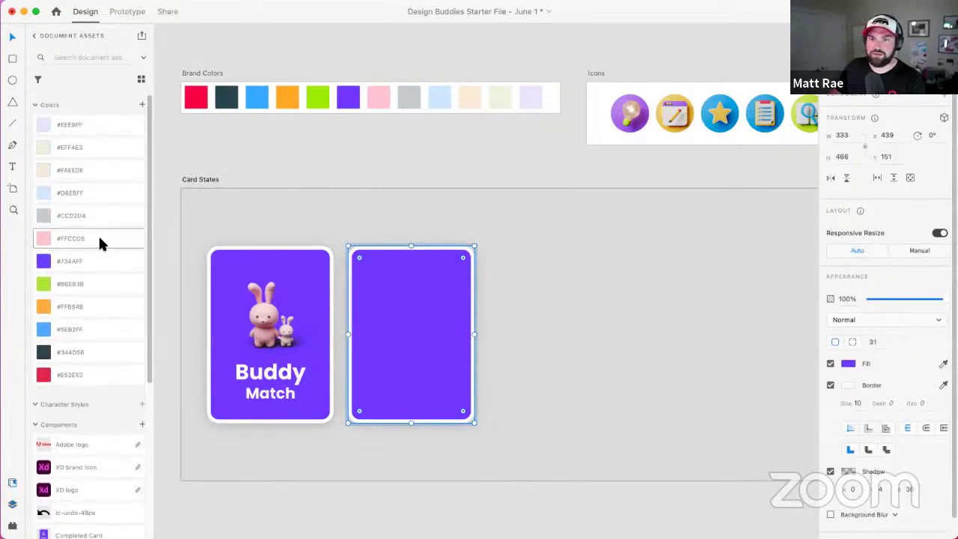
{"action": "left_click", "coordinate": [100, 240]}
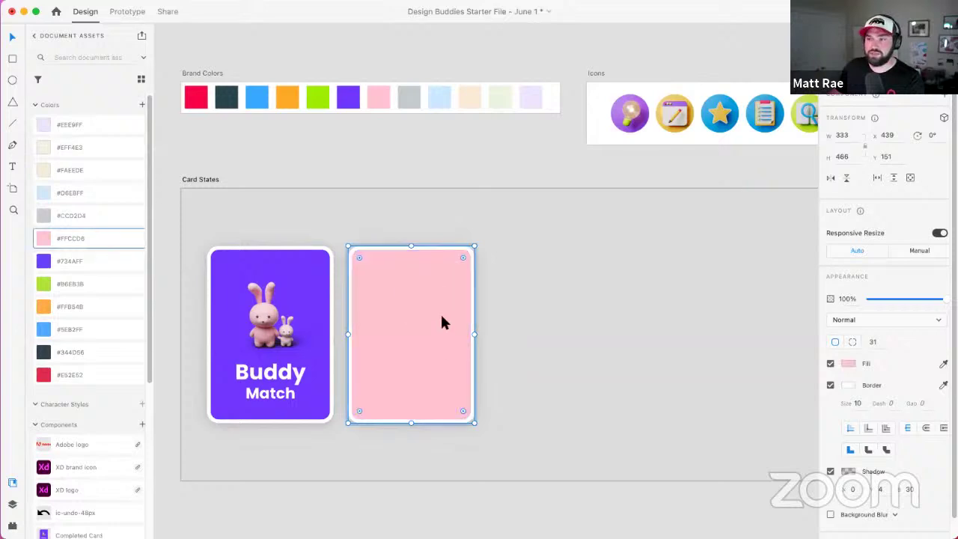
Step: Try editing the saved pink document color #FFCCD6 to a darker red, and undo the edit
{"action": "scroll", "coordinate": [431, 330], "scroll_direction": "down", "scroll_amount": 1}
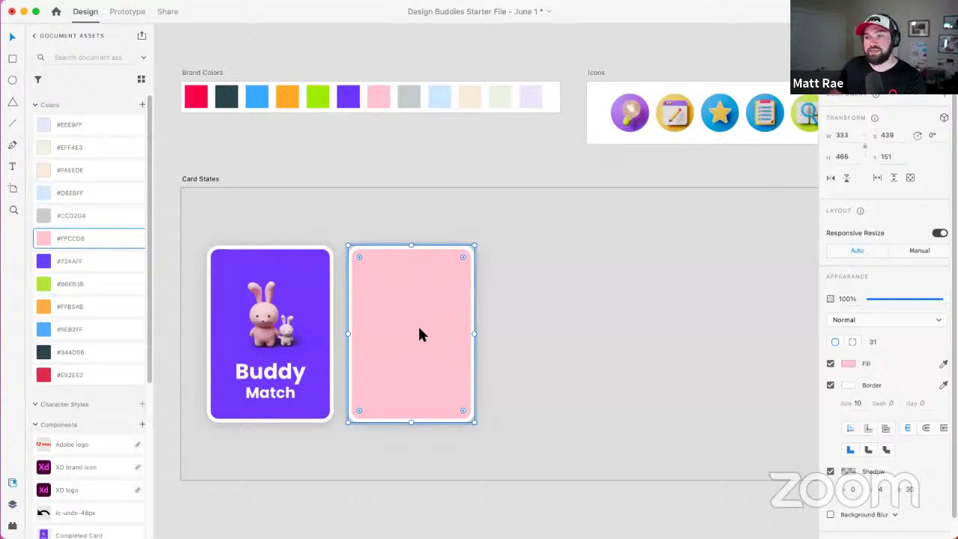
{"action": "right_click", "coordinate": [47, 238]}
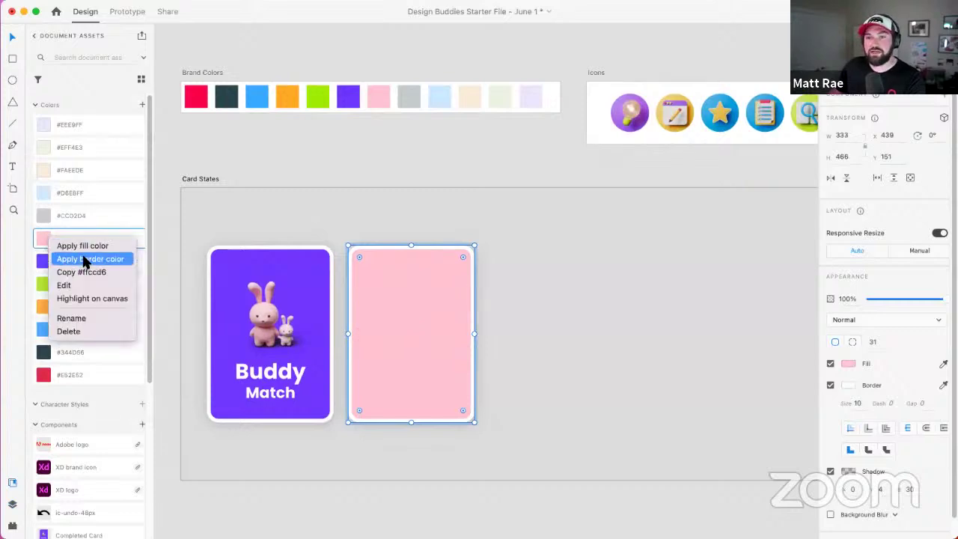
{"action": "left_click", "coordinate": [64, 285]}
{"action": "left_click_drag", "start_coordinate": [191, 186], "coordinate": [213, 197]}
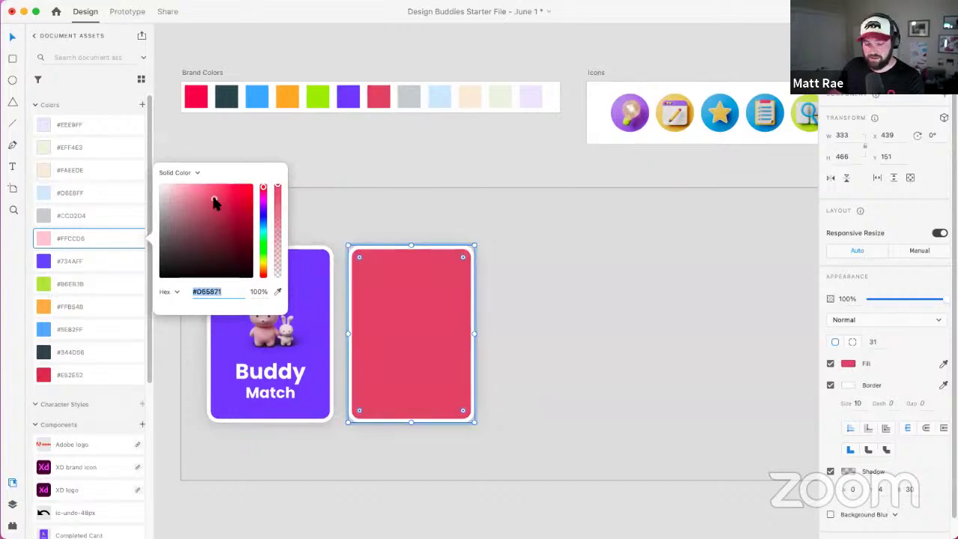
{"action": "left_click", "coordinate": [337, 215]}
{"action": "key", "text": "super+z"}
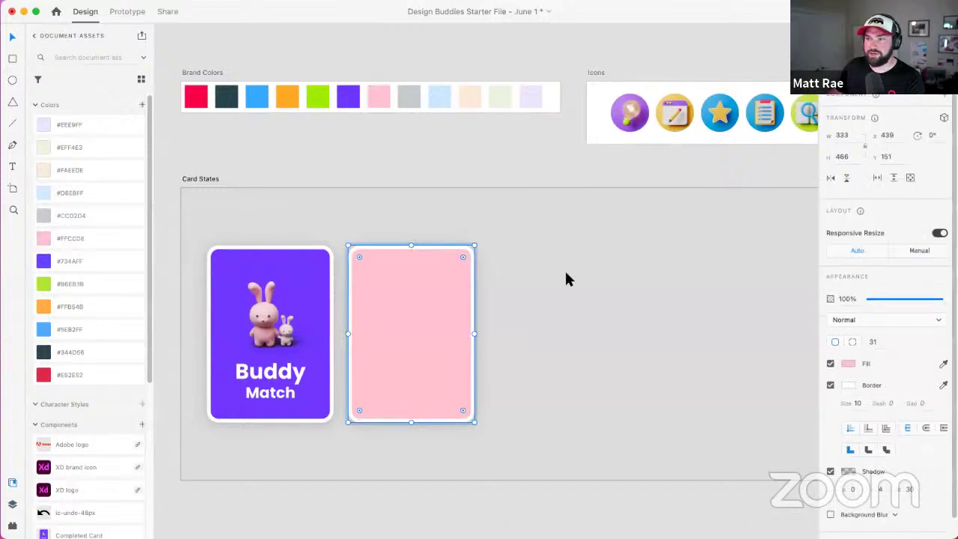
Step: Place the illustration-meetups component in the center of the pink card, sized 215 by 215
{"action": "left_click", "coordinate": [582, 280]}
{"action": "left_click", "coordinate": [378, 303]}
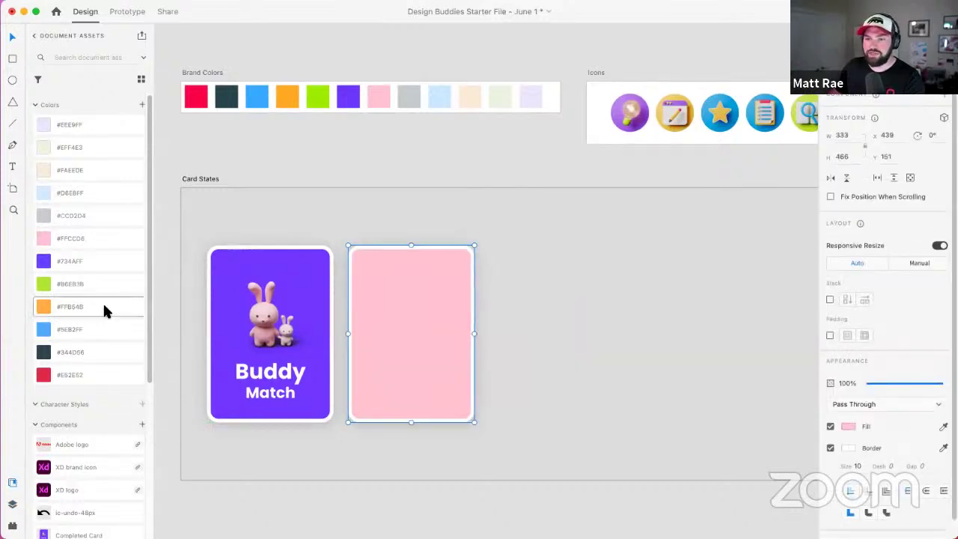
{"action": "scroll", "coordinate": [102, 301], "scroll_direction": "down", "scroll_amount": 5}
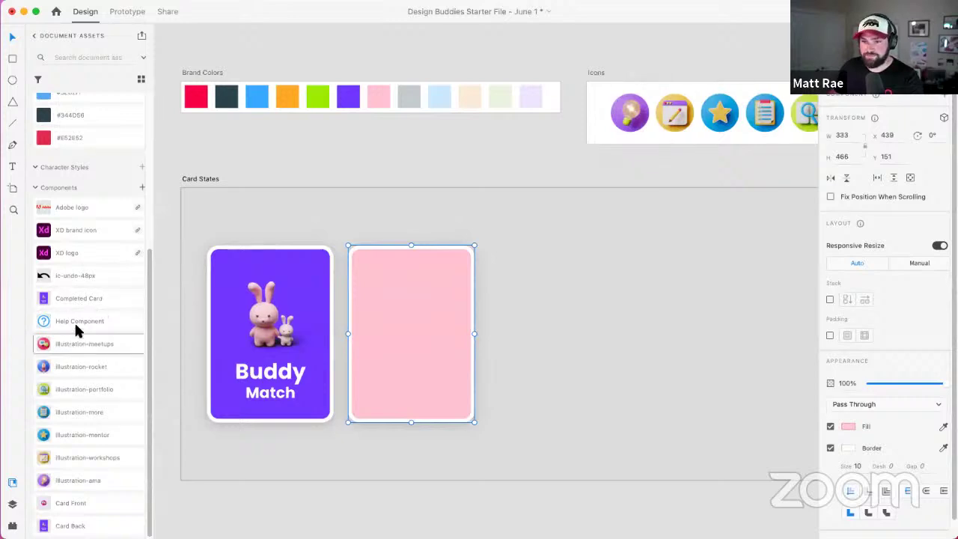
{"action": "left_click_drag", "start_coordinate": [75, 334], "coordinate": [452, 377]}
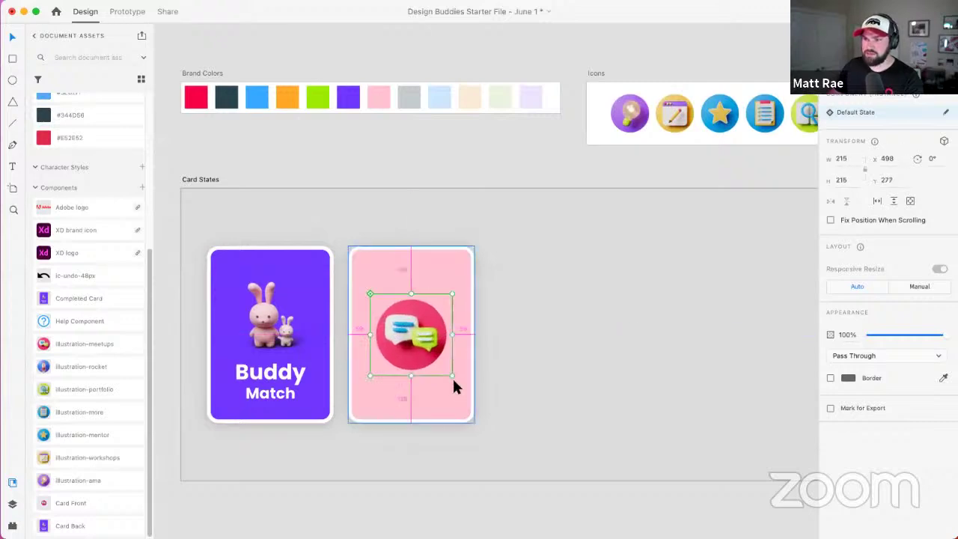
{"action": "left_click", "coordinate": [515, 285]}
Step: Make the pink card and its chat illustration one component and name it Demo Card Front
{"action": "left_click_drag", "start_coordinate": [343, 217], "coordinate": [515, 452]}
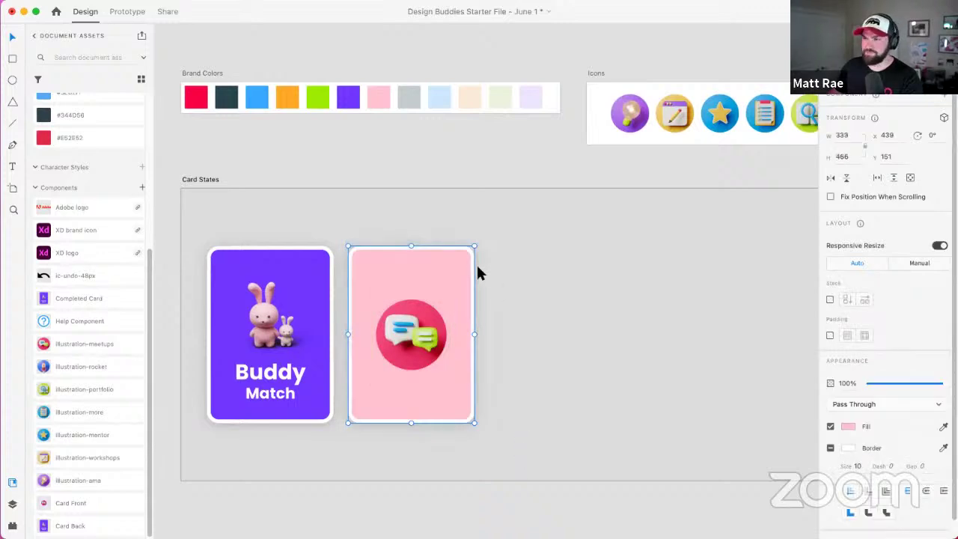
{"action": "left_click", "coordinate": [310, 274]}
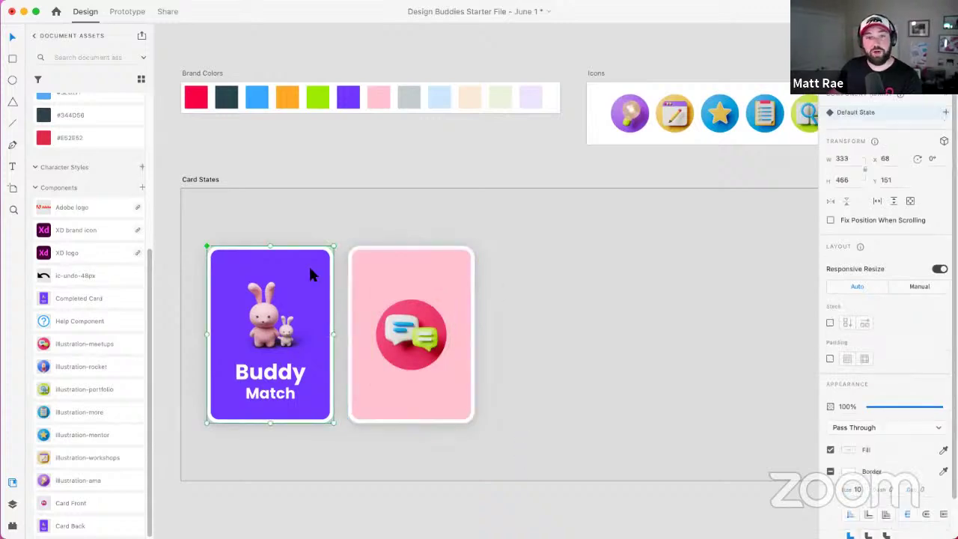
{"action": "right_click", "coordinate": [444, 273]}
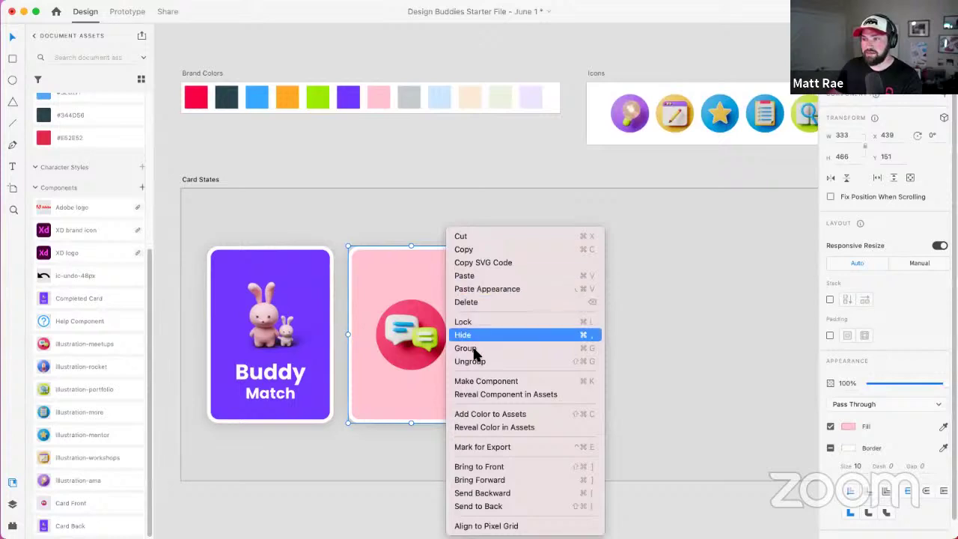
{"action": "left_click", "coordinate": [530, 382]}
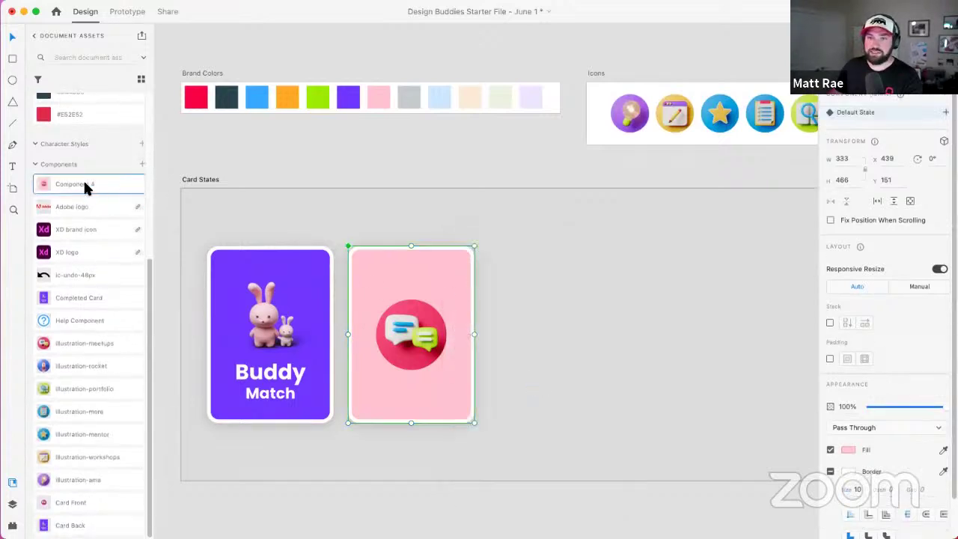
{"action": "double_click", "coordinate": [84, 183]}
{"action": "type", "text": "Demo Card Front"}
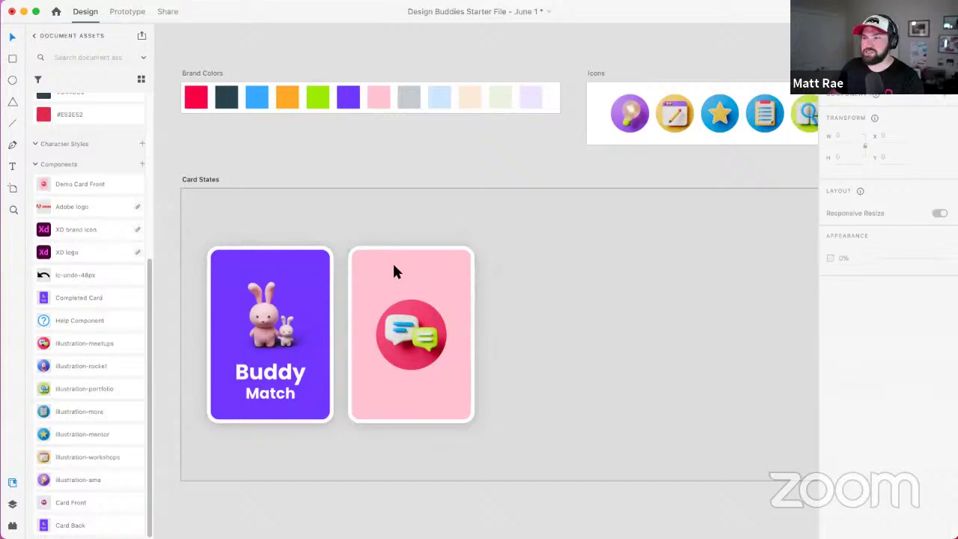
Step: Lower the opacity of the chat illustration inside the Demo Card Front component so it looks faded
{"action": "left_click", "coordinate": [441, 303]}
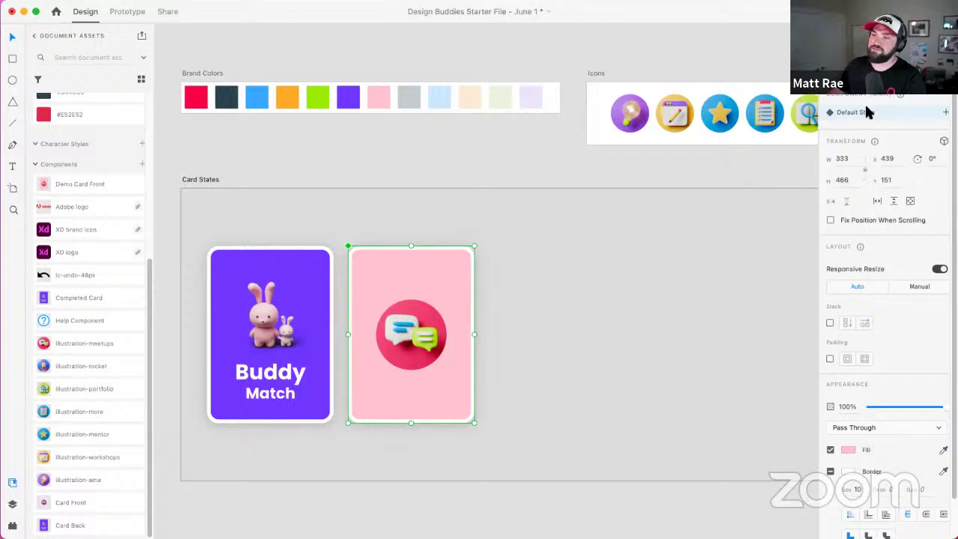
{"action": "double_click", "coordinate": [421, 327]}
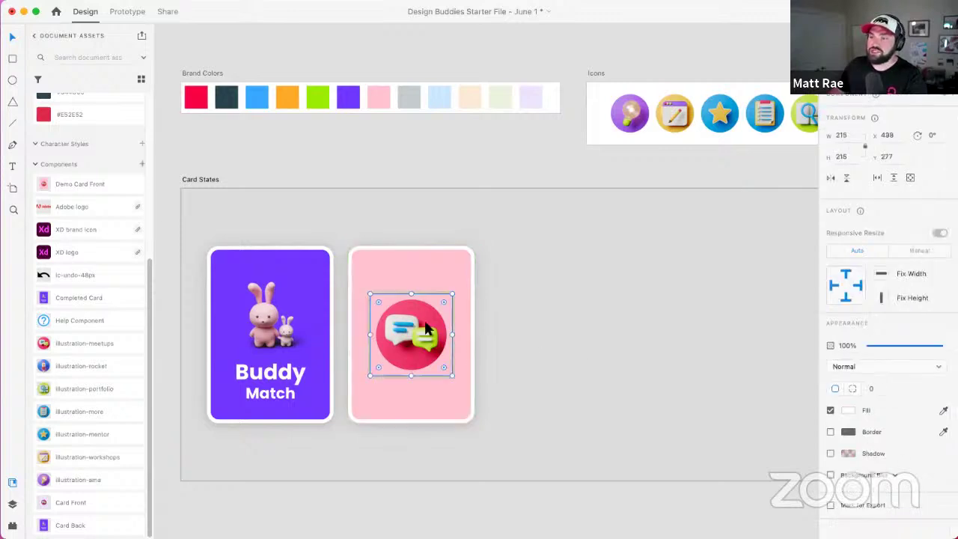
{"action": "left_click", "coordinate": [896, 340]}
{"action": "left_click", "coordinate": [531, 311]}
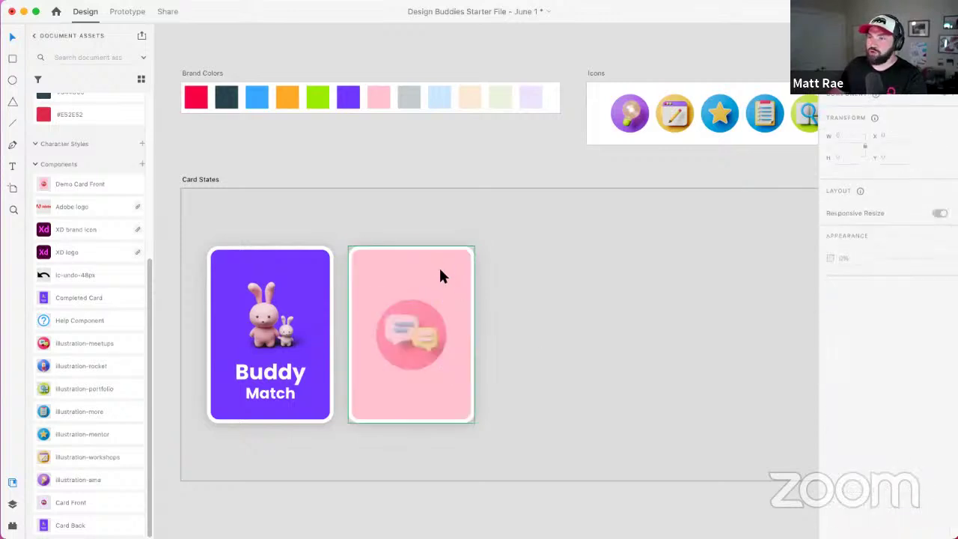
Step: Add a new state named Lightbulb to the Demo Card Front component
{"action": "left_click", "coordinate": [438, 272]}
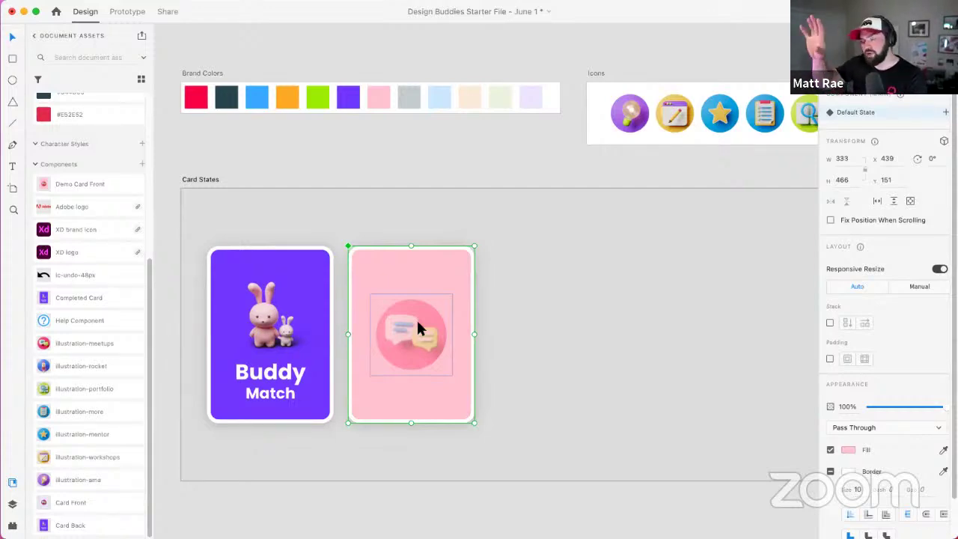
{"action": "left_click", "coordinate": [946, 114]}
{"action": "left_click", "coordinate": [888, 120]}
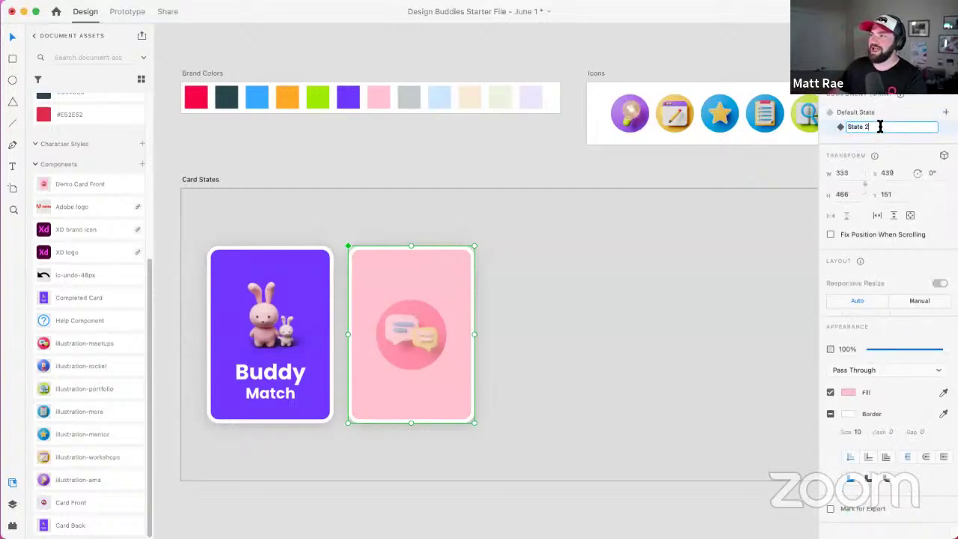
{"action": "type", "text": "Ligh"}
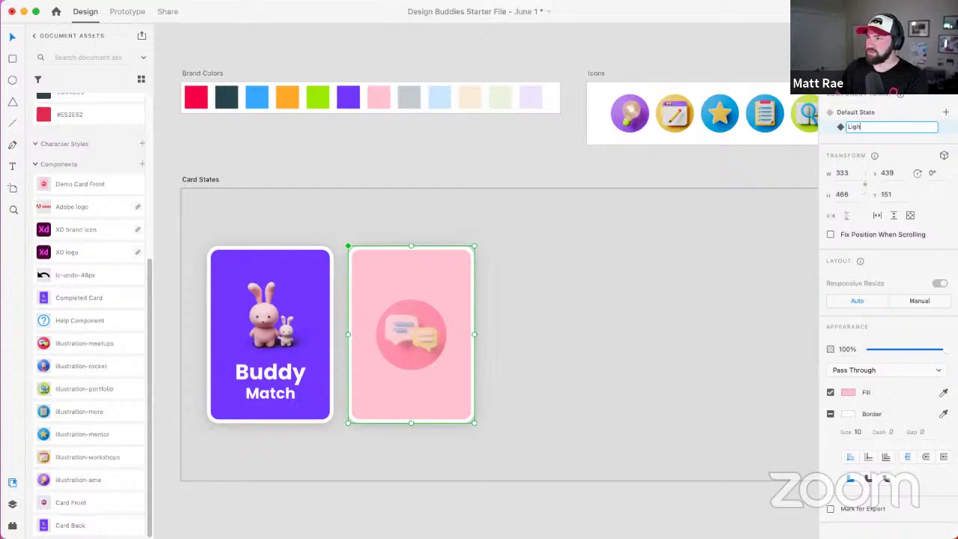
{"action": "type", "text": "tbul"}
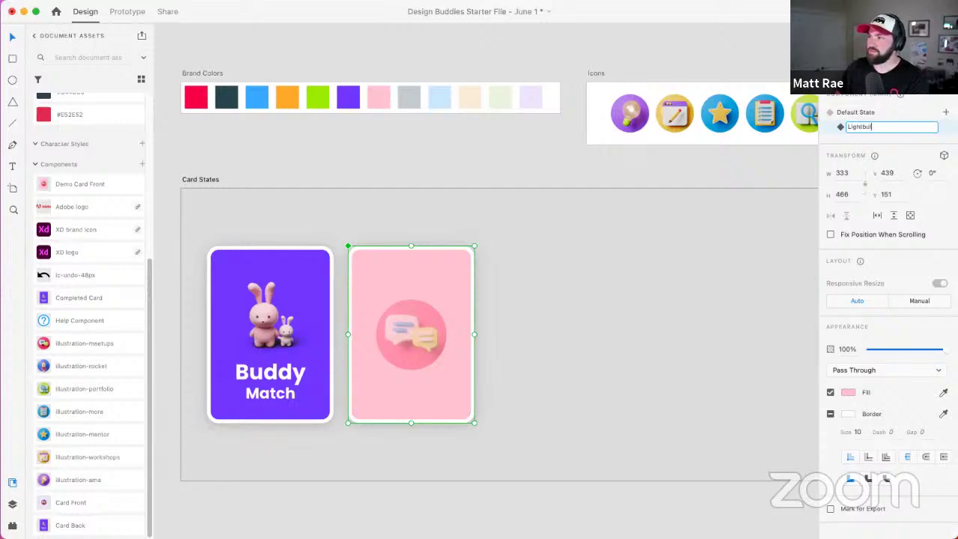
{"action": "type", "text": "b"}
Step: Add another new state named Notes to the Demo Card Front component
{"action": "left_click", "coordinate": [947, 112]}
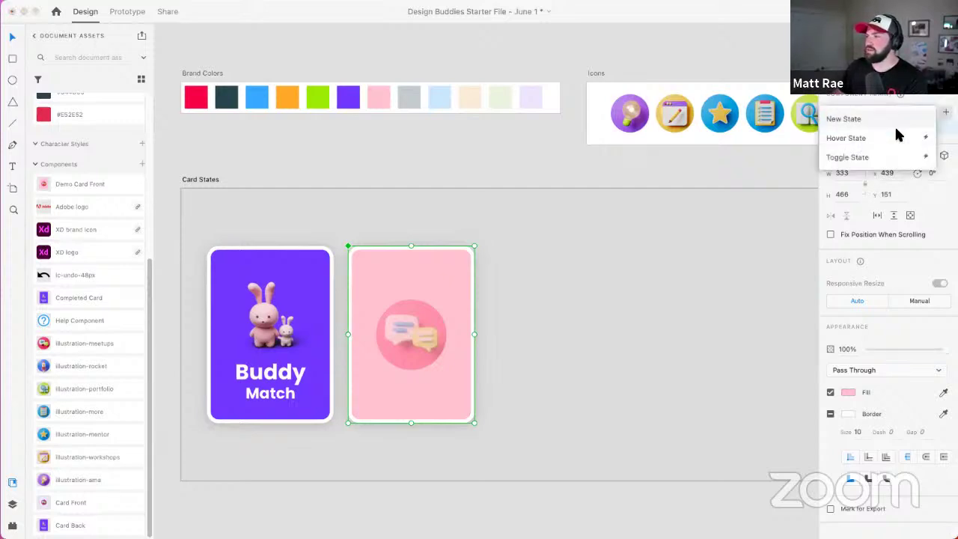
{"action": "left_click", "coordinate": [882, 120]}
{"action": "type", "text": "Notes"}
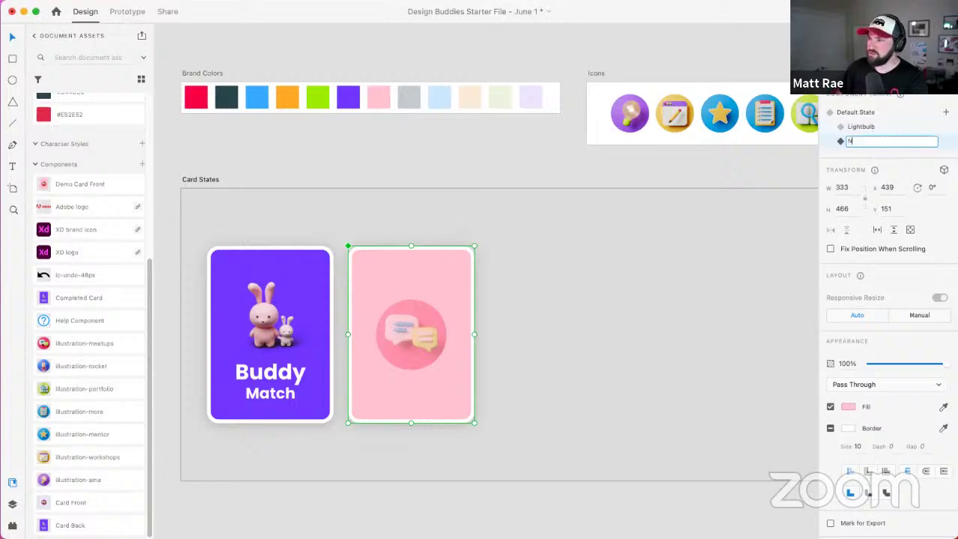
{"action": "key", "text": "Return"}
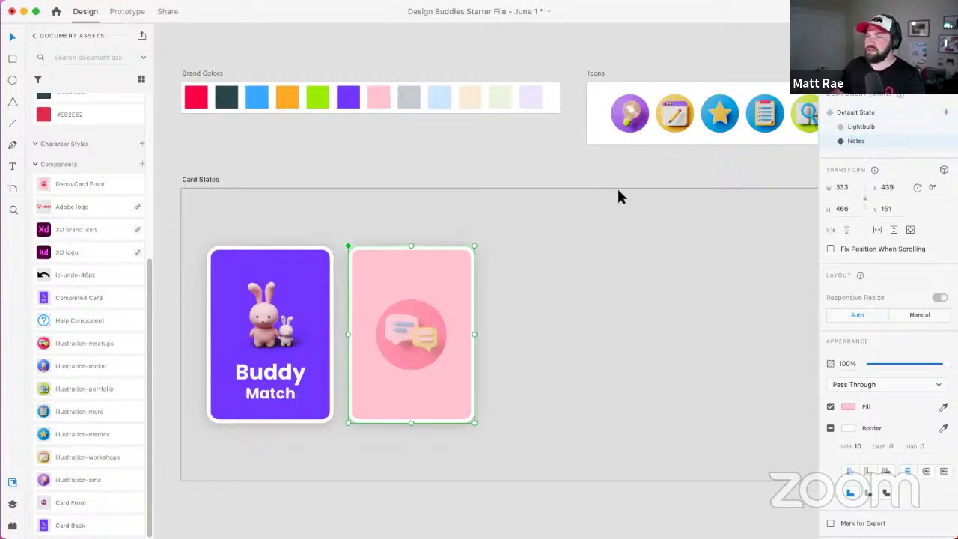
Step: In the Lightbulb state of Demo Card Front, replace the faded chat illustration with the illustration-ama component
{"action": "left_click", "coordinate": [876, 128]}
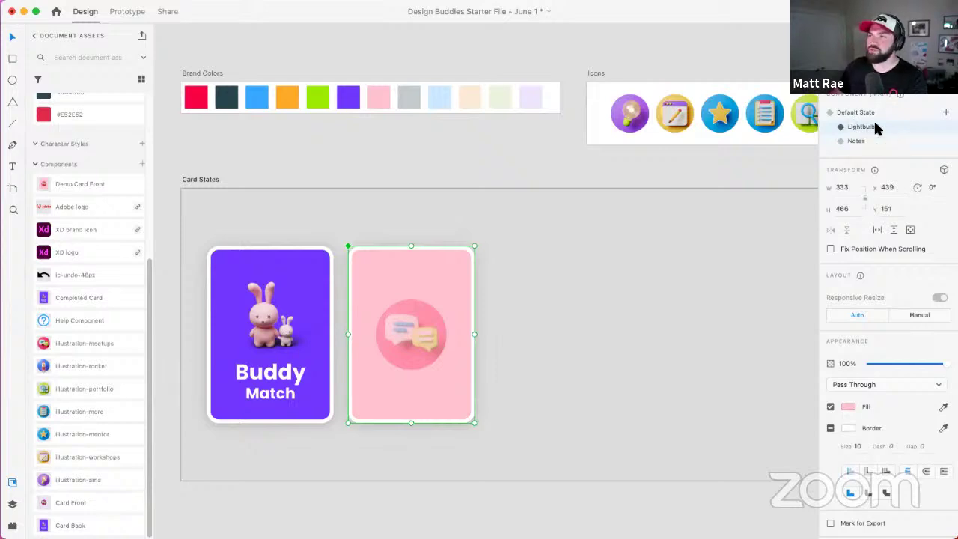
{"action": "left_click", "coordinate": [632, 112]}
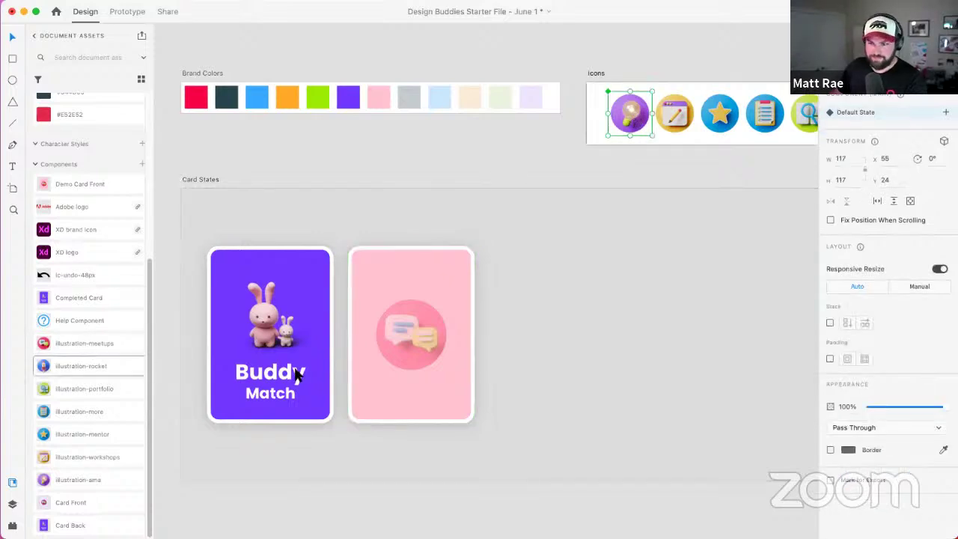
{"action": "left_click", "coordinate": [404, 332]}
{"action": "left_click_drag", "start_coordinate": [83, 486], "coordinate": [456, 373]}
{"action": "double_click", "coordinate": [411, 324]}
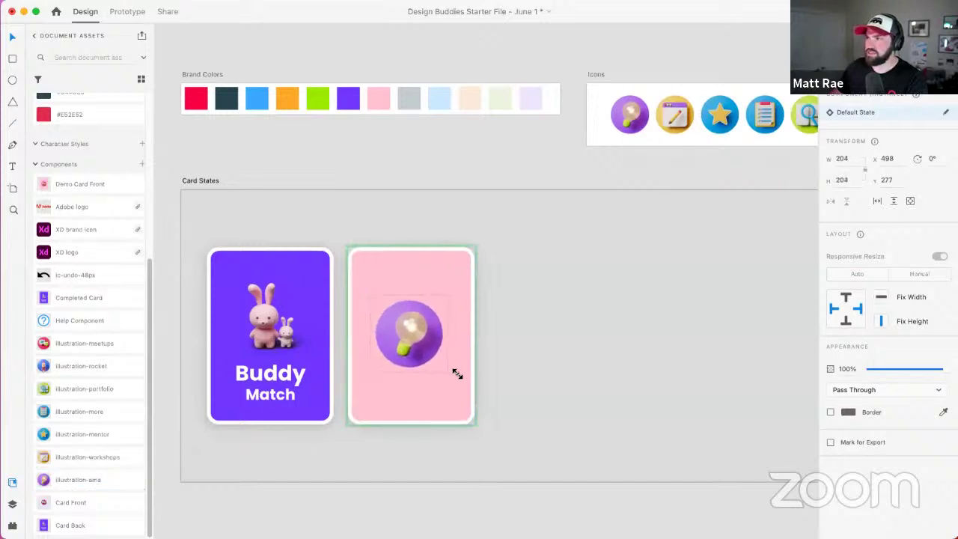
{"action": "left_click", "coordinate": [498, 331]}
Step: Recolor the card background rectangle in the Lightbulb state with the light lavender document color
{"action": "left_click", "coordinate": [383, 330]}
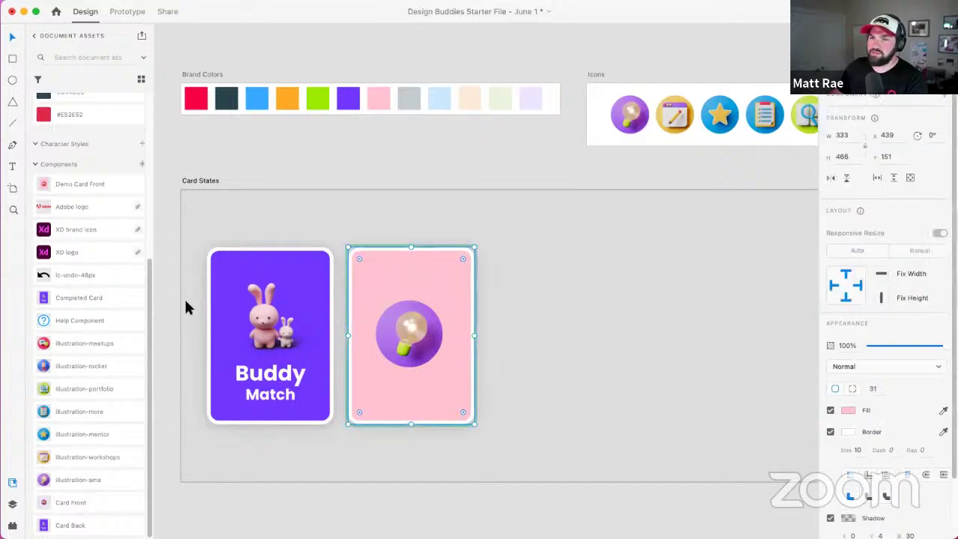
{"action": "scroll", "coordinate": [54, 153], "scroll_direction": "up", "scroll_amount": 8}
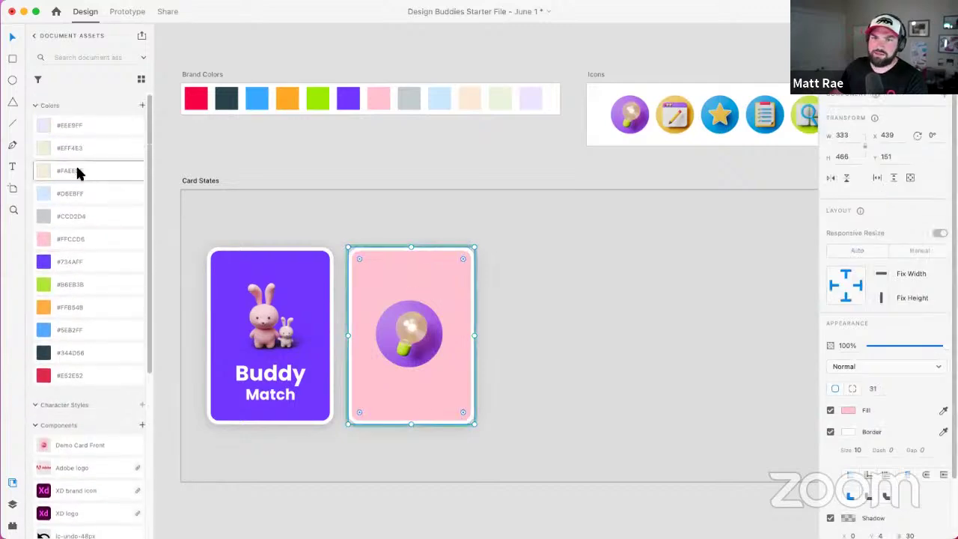
{"action": "left_click", "coordinate": [74, 123]}
{"action": "left_click", "coordinate": [567, 293]}
{"action": "left_click", "coordinate": [434, 291]}
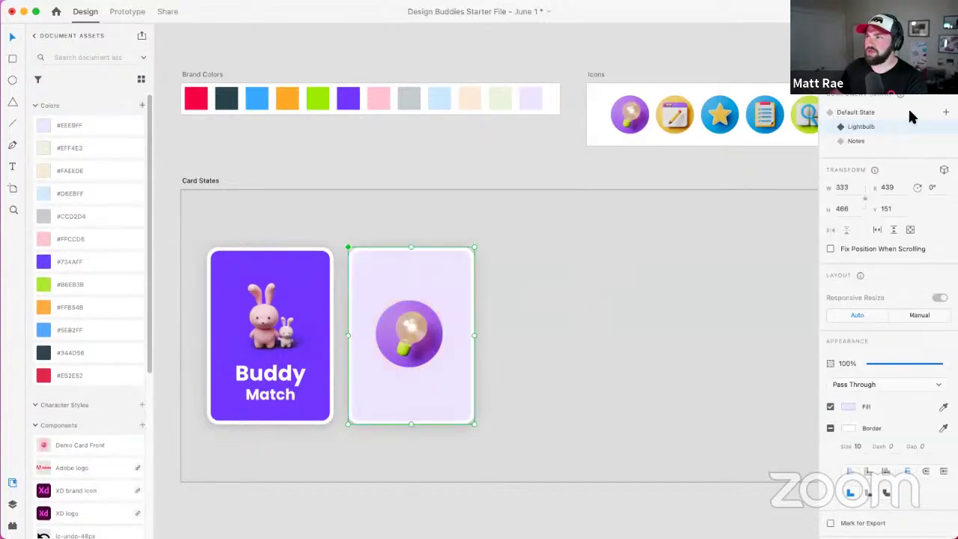
Step: Compare the Default State and Lightbulb state of Demo Card Front by switching between them
{"action": "left_click", "coordinate": [884, 110]}
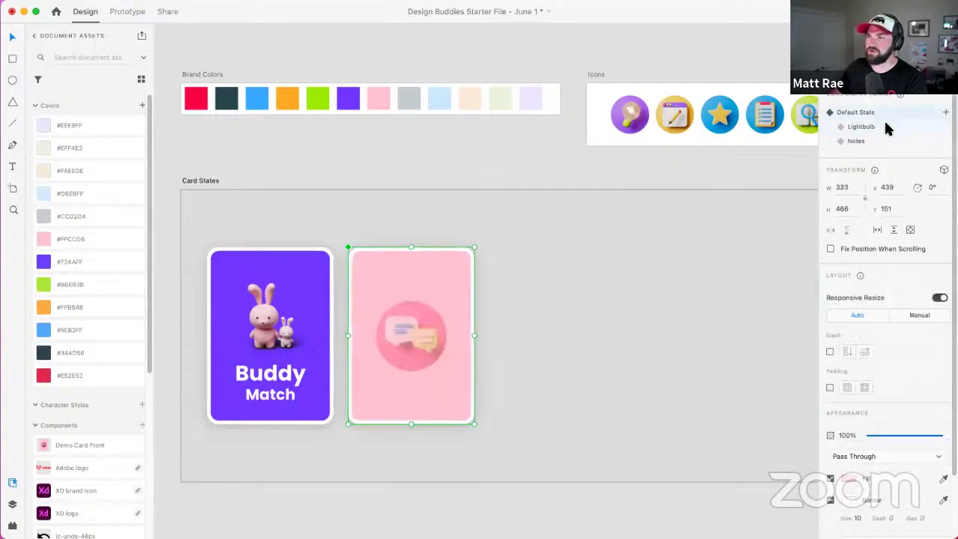
{"action": "left_click", "coordinate": [885, 126]}
{"action": "left_click", "coordinate": [883, 111]}
{"action": "left_click", "coordinate": [886, 126]}
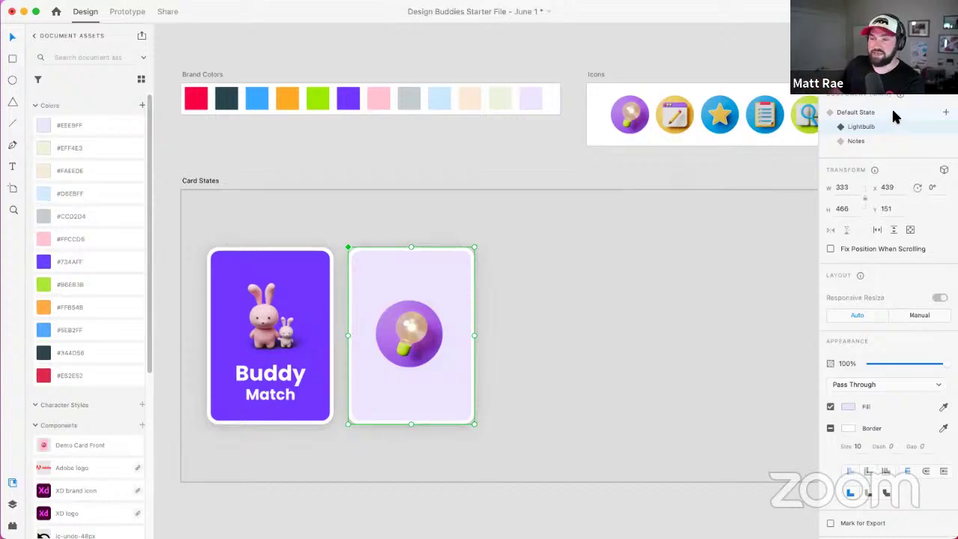
{"action": "left_click", "coordinate": [894, 114]}
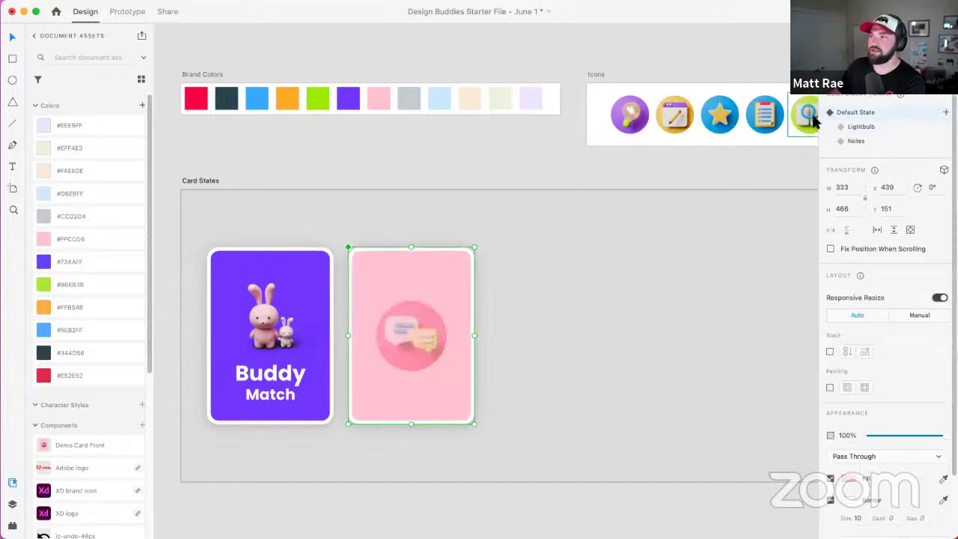
{"action": "left_click", "coordinate": [861, 126]}
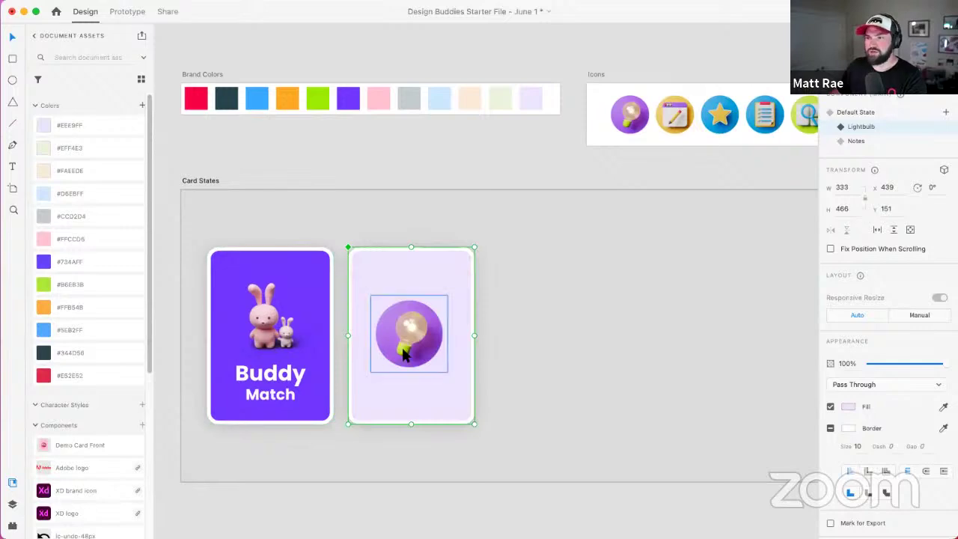
Step: Expand the layers of Demo Card Front and toggle the visibility of its illustration-ama layer off and on
{"action": "key", "text": "super+y"}
{"action": "left_click", "coordinate": [38, 84]}
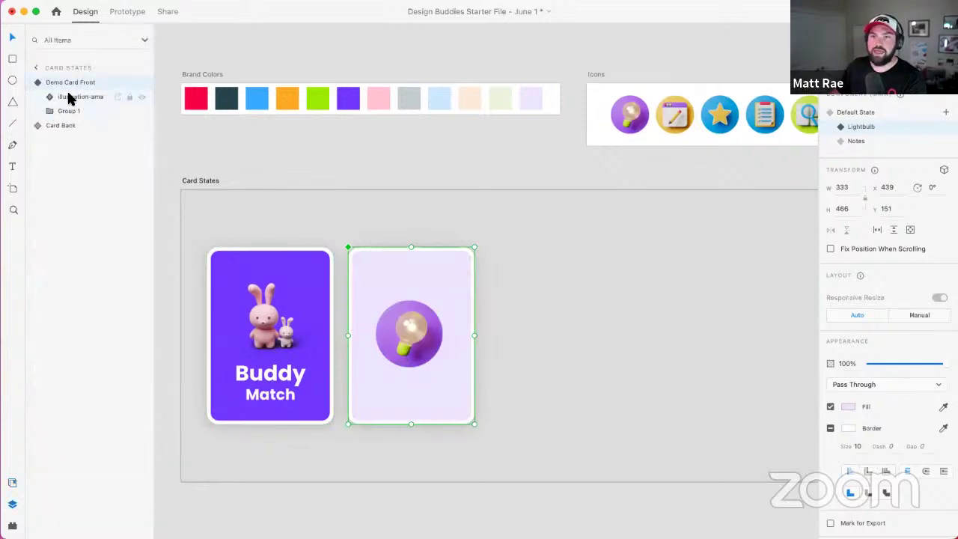
{"action": "left_click", "coordinate": [142, 98]}
{"action": "left_click", "coordinate": [141, 98]}
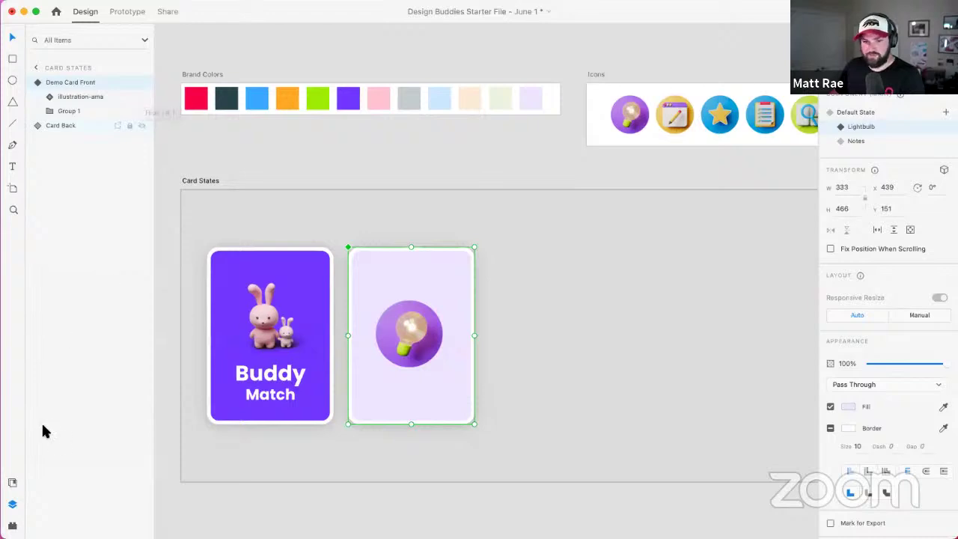
Step: Place an instance of the ready-made Card Front component beside the demo card on the Card States artboard
{"action": "left_click", "coordinate": [11, 483]}
{"action": "scroll", "coordinate": [74, 339], "scroll_direction": "down", "scroll_amount": 5}
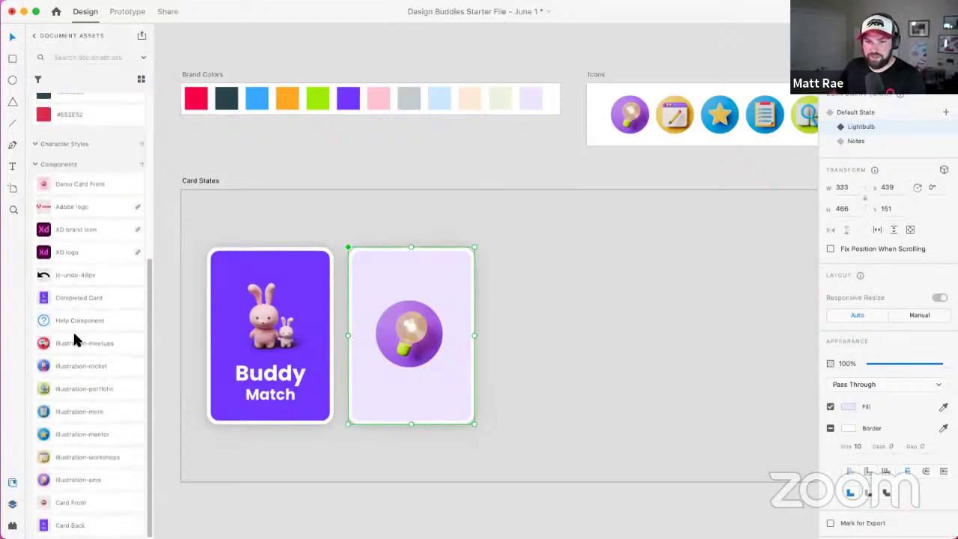
{"action": "left_click_drag", "start_coordinate": [78, 503], "coordinate": [544, 284]}
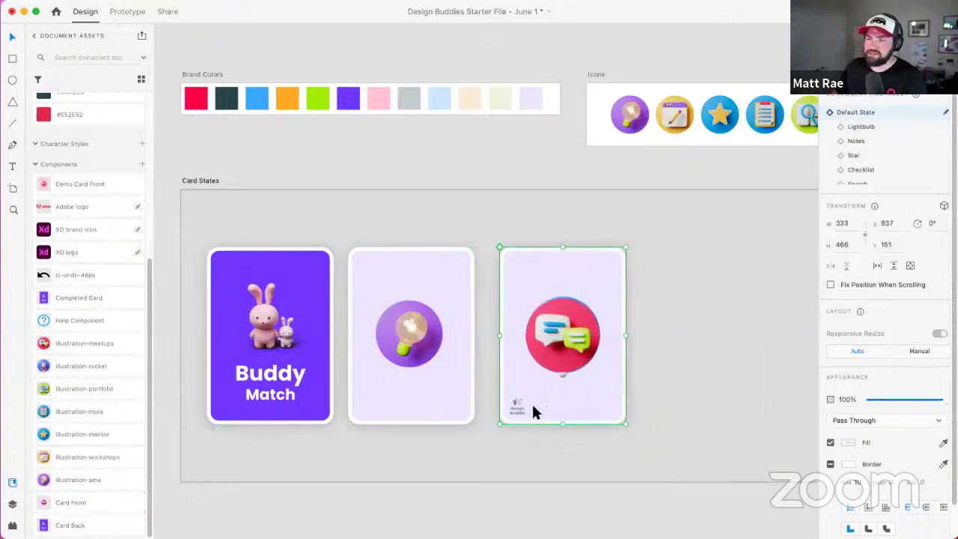
Step: Show the Lightbulb state of the Card Front instance and expand its layers to examine which illustrations are hidden
{"action": "left_click", "coordinate": [881, 127]}
{"action": "key", "text": "super+y"}
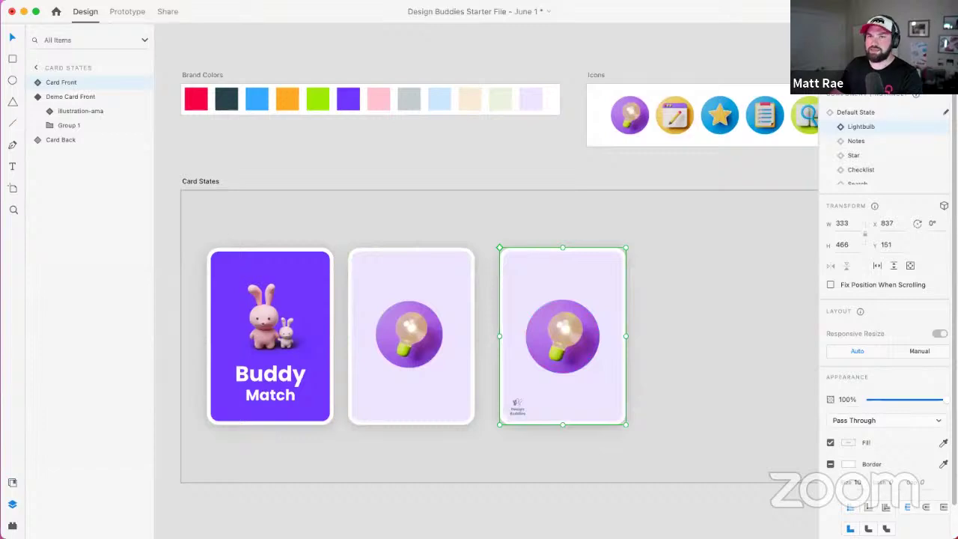
{"action": "left_click", "coordinate": [37, 83]}
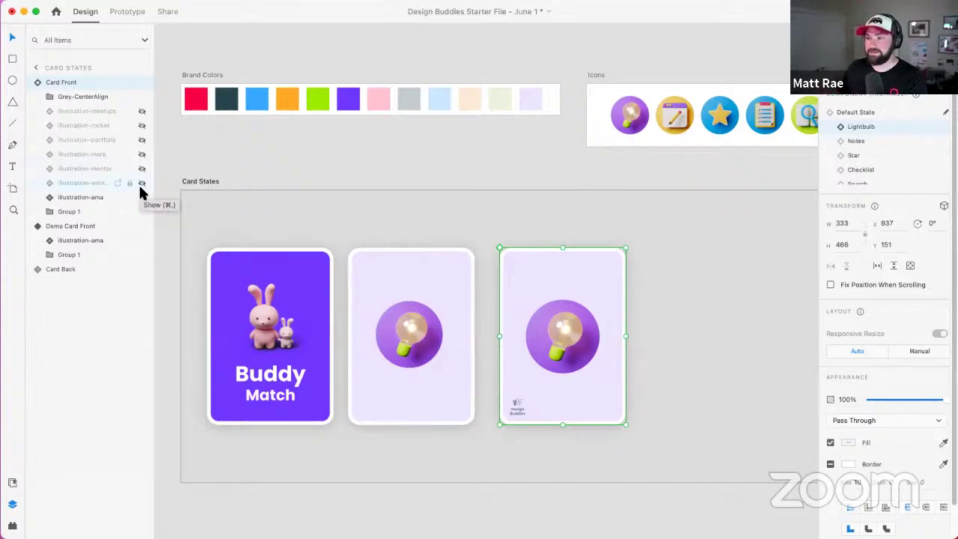
{"action": "scroll", "coordinate": [614, 275], "scroll_direction": "up", "scroll_amount": 1}
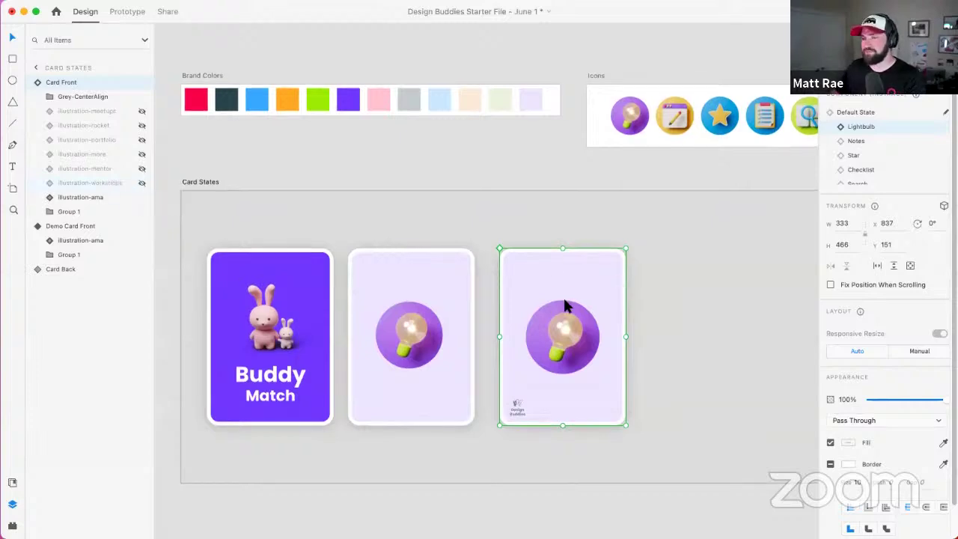
Step: Preview the Notes, Search, Rocket, Messages and Checklist states of the Card Front instance
{"action": "left_click", "coordinate": [446, 291]}
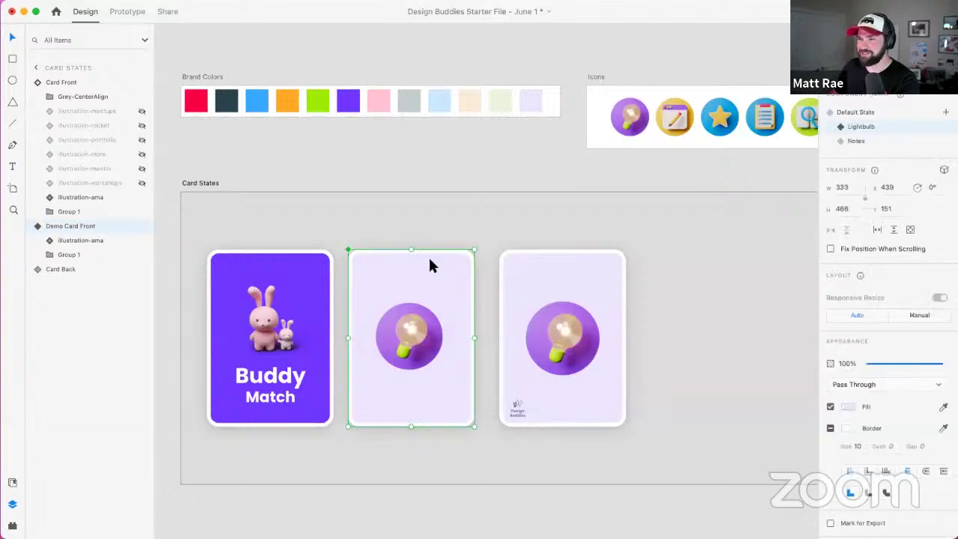
{"action": "left_click", "coordinate": [602, 271]}
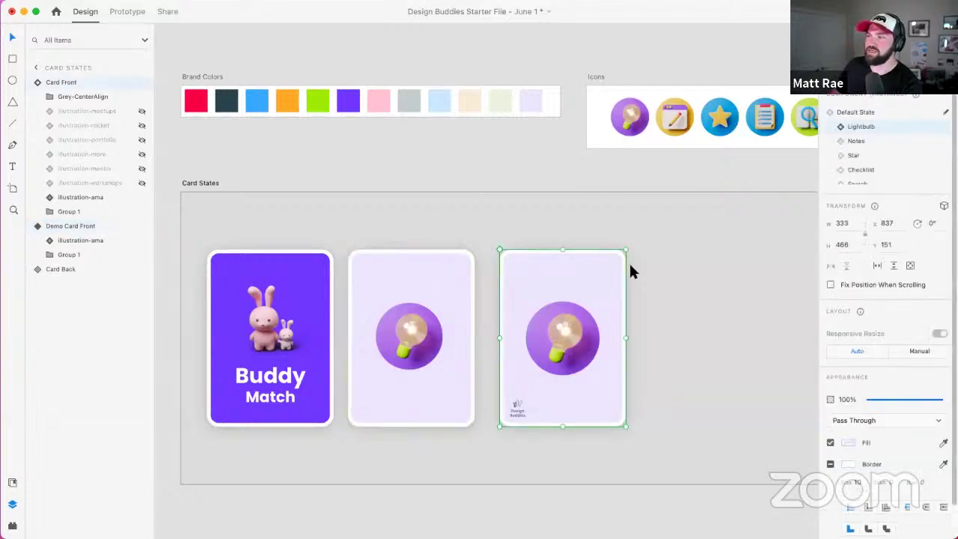
{"action": "left_click", "coordinate": [874, 140]}
{"action": "scroll", "coordinate": [878, 152], "scroll_direction": "down", "scroll_amount": 2}
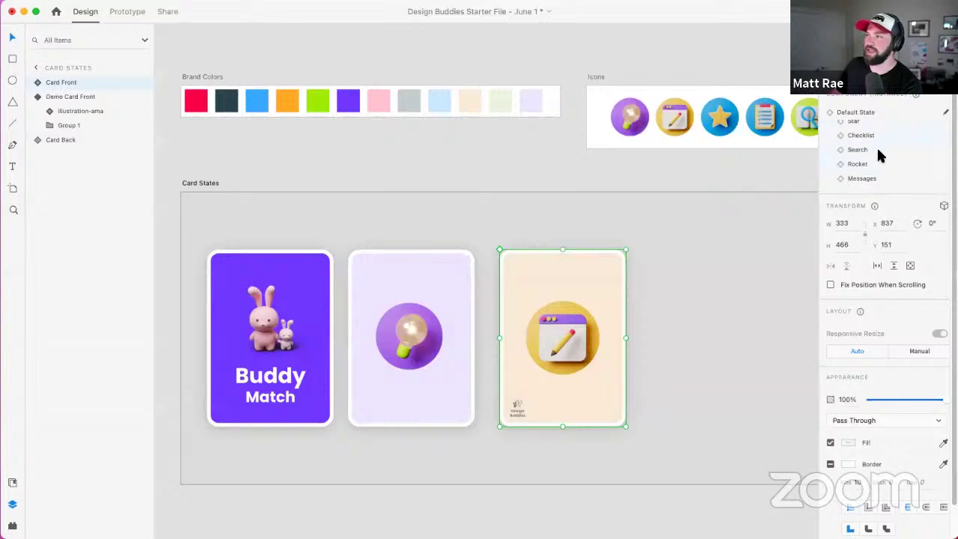
{"action": "left_click", "coordinate": [881, 150]}
{"action": "left_click", "coordinate": [884, 164]}
{"action": "left_click", "coordinate": [884, 177]}
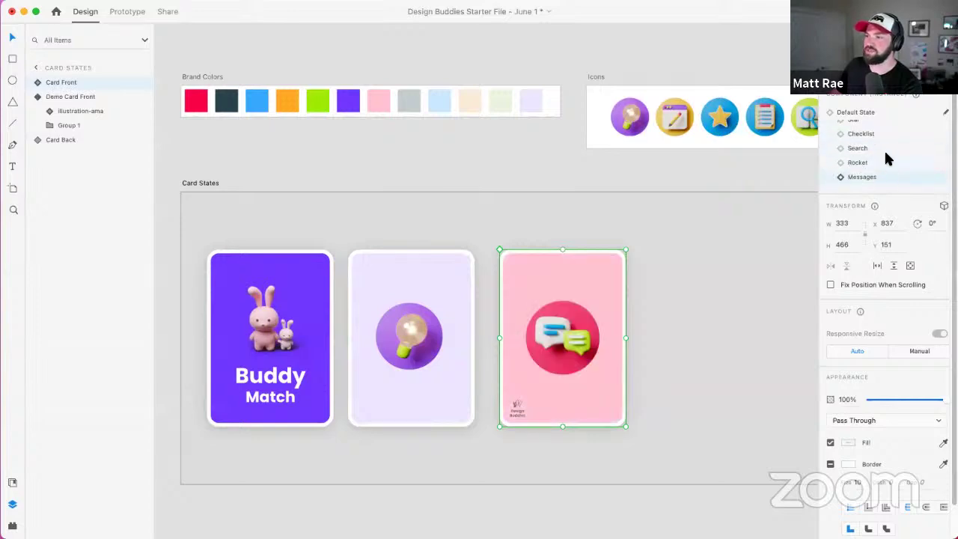
{"action": "left_click", "coordinate": [883, 149]}
{"action": "left_click", "coordinate": [879, 132]}
Step: Delete the Demo Card Front card from the Card States artboard
{"action": "scroll", "coordinate": [879, 123], "scroll_direction": "up", "scroll_amount": 2}
{"action": "left_click", "coordinate": [435, 277]}
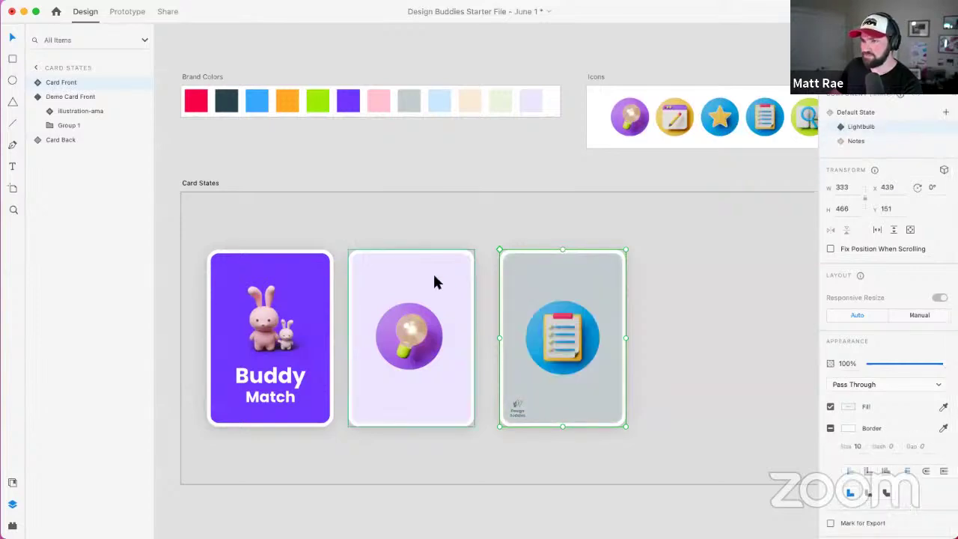
{"action": "key", "text": "Delete"}
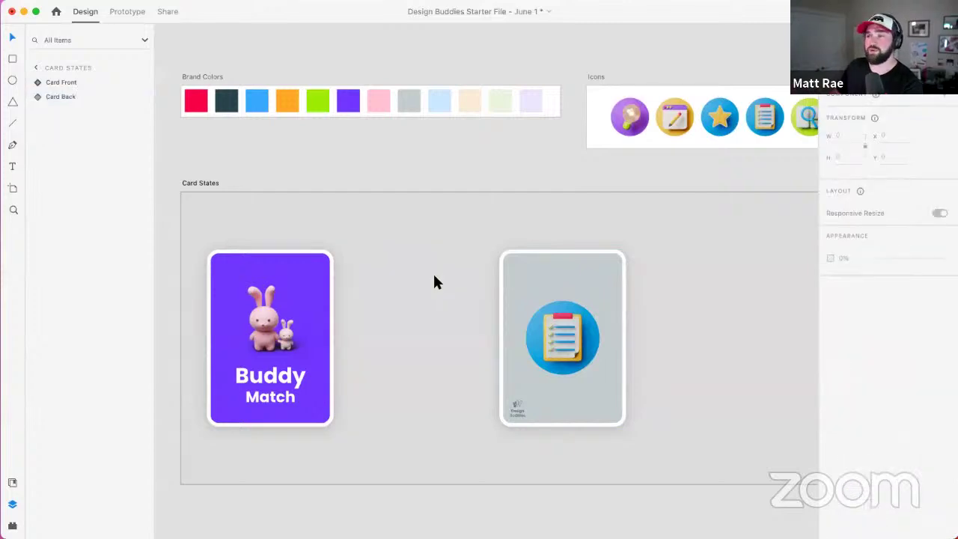
Step: Return the Card Front instance to its Default State and move it directly beside the purple Card Back
{"action": "left_click", "coordinate": [578, 279]}
{"action": "left_click", "coordinate": [876, 111]}
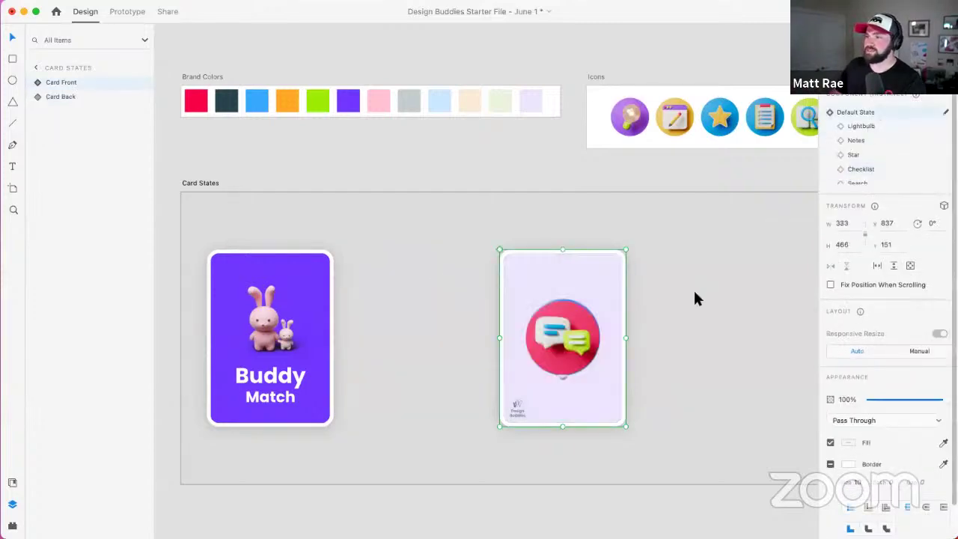
{"action": "left_click", "coordinate": [695, 299]}
{"action": "left_click", "coordinate": [626, 297]}
{"action": "left_click_drag", "start_coordinate": [584, 303], "coordinate": [457, 307]}
{"action": "left_click", "coordinate": [529, 269]}
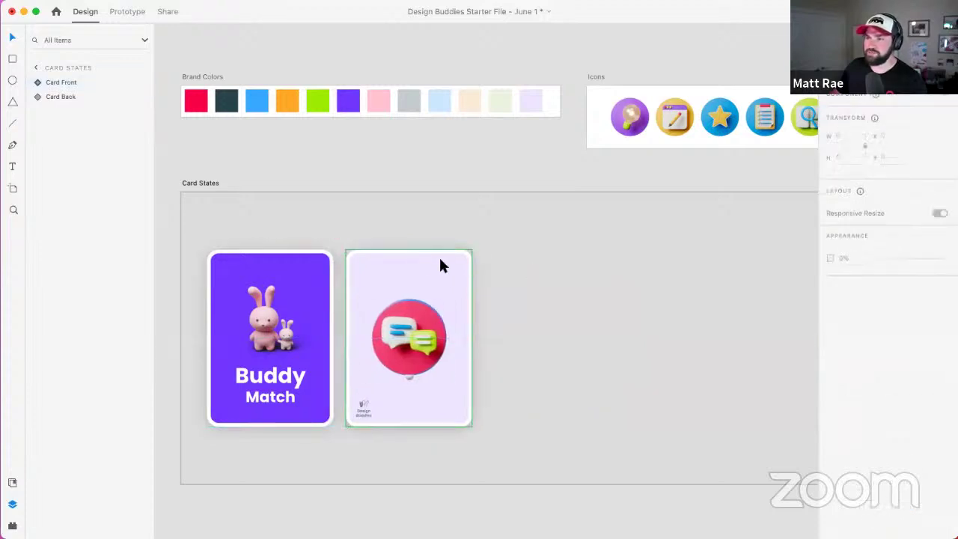
Step: Examine the Card Front's layers and the appearance settings of its background rectangle
{"action": "double_click", "coordinate": [453, 258]}
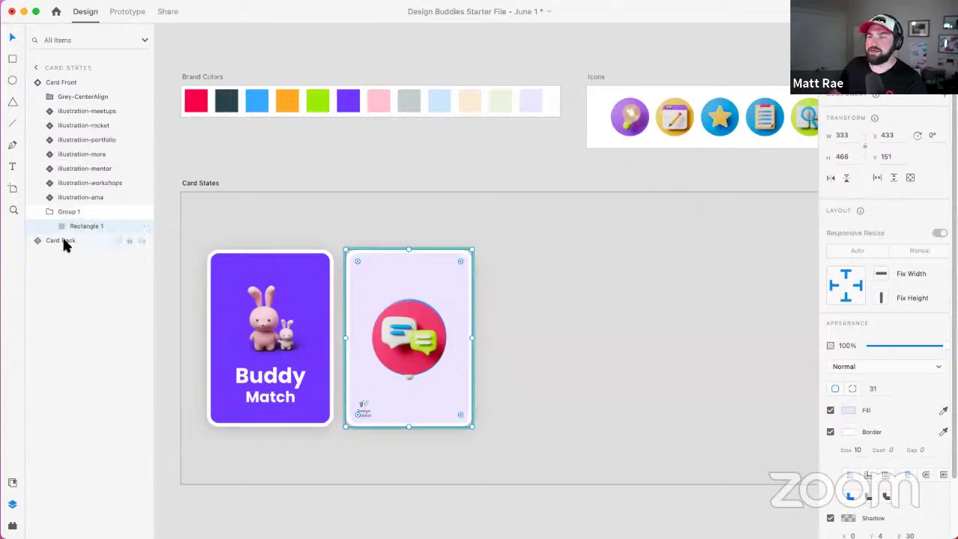
{"action": "scroll", "coordinate": [823, 487], "scroll_direction": "down", "scroll_amount": 3}
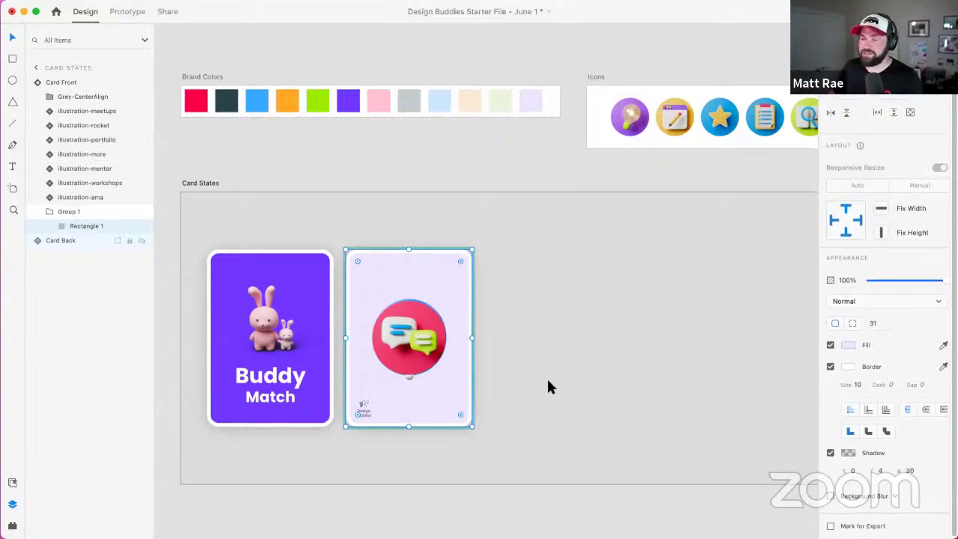
{"action": "left_click", "coordinate": [535, 315]}
{"action": "left_click", "coordinate": [283, 300]}
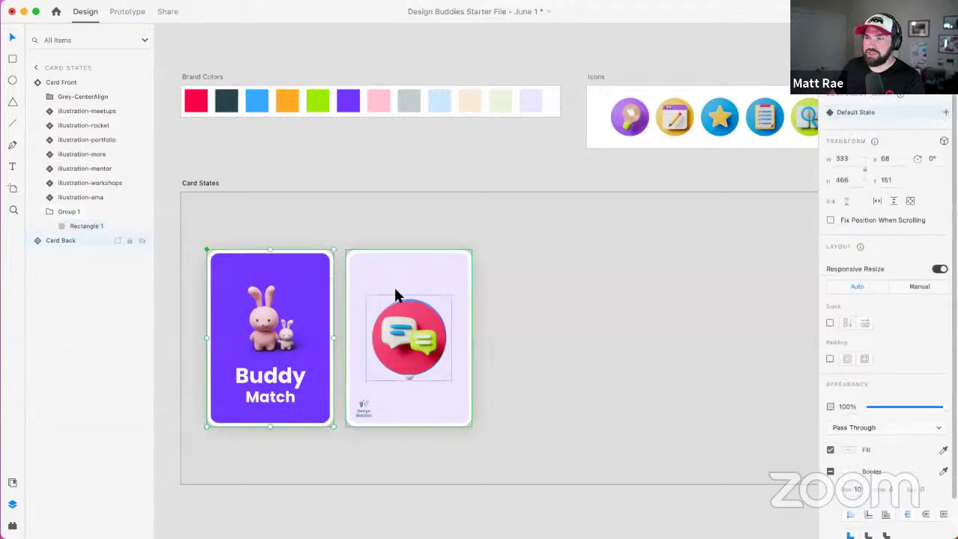
{"action": "left_click", "coordinate": [300, 225]}
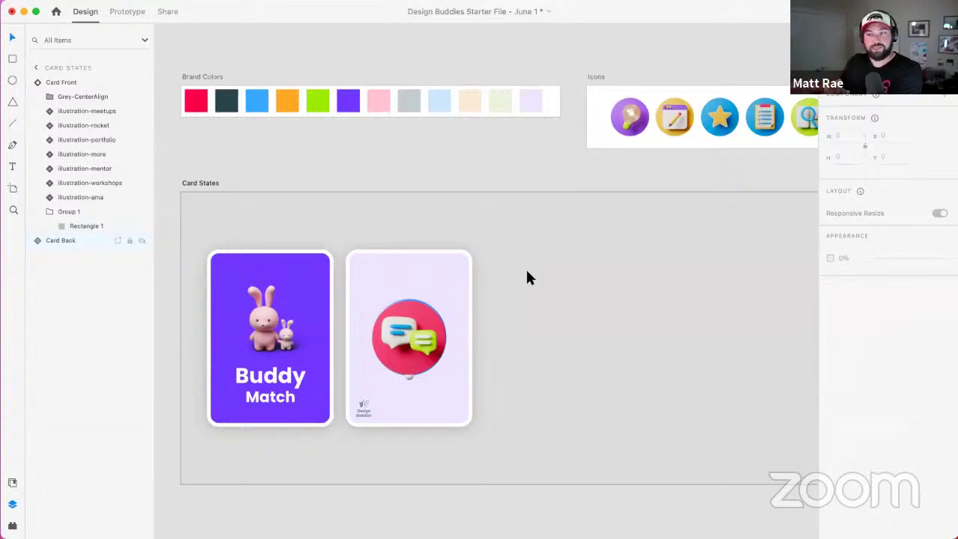
Step: Select the Card Back and Card Front together
{"action": "left_click", "coordinate": [317, 317]}
{"action": "left_click", "coordinate": [364, 298], "text": "shift"}
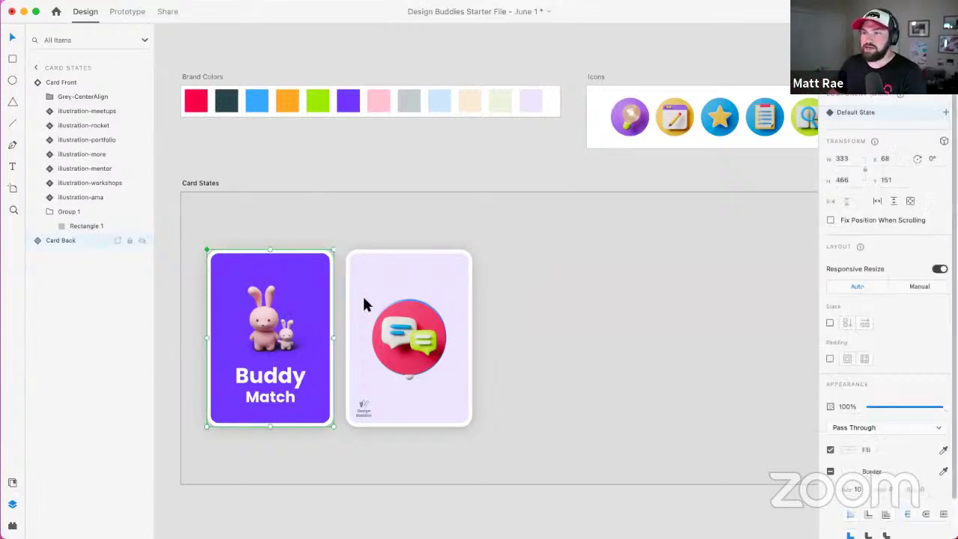
{"action": "left_click_drag", "start_coordinate": [284, 238], "coordinate": [400, 337]}
Step: Place a Completed Card instance on the empty part of the Card States artboard and expand its layers
{"action": "left_click", "coordinate": [12, 483]}
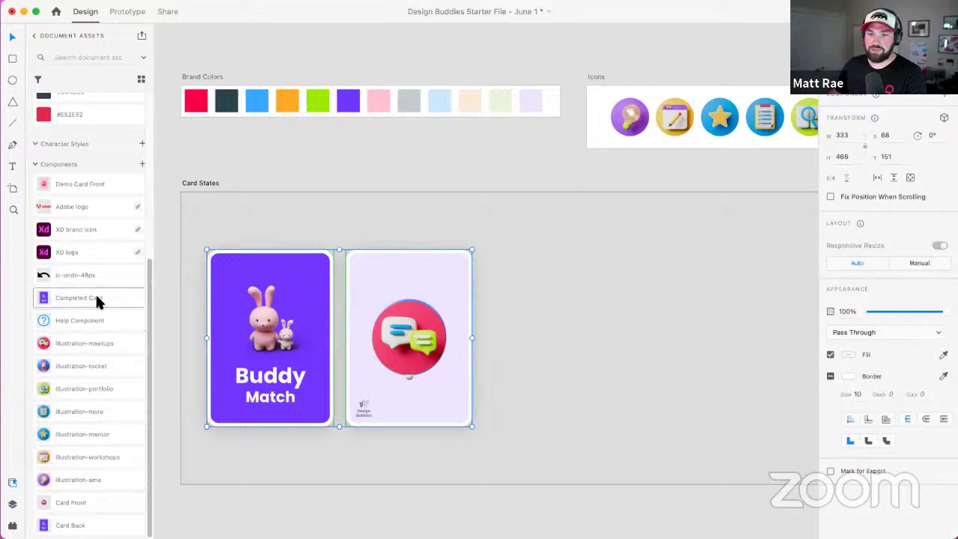
{"action": "left_click_drag", "start_coordinate": [109, 298], "coordinate": [603, 284]}
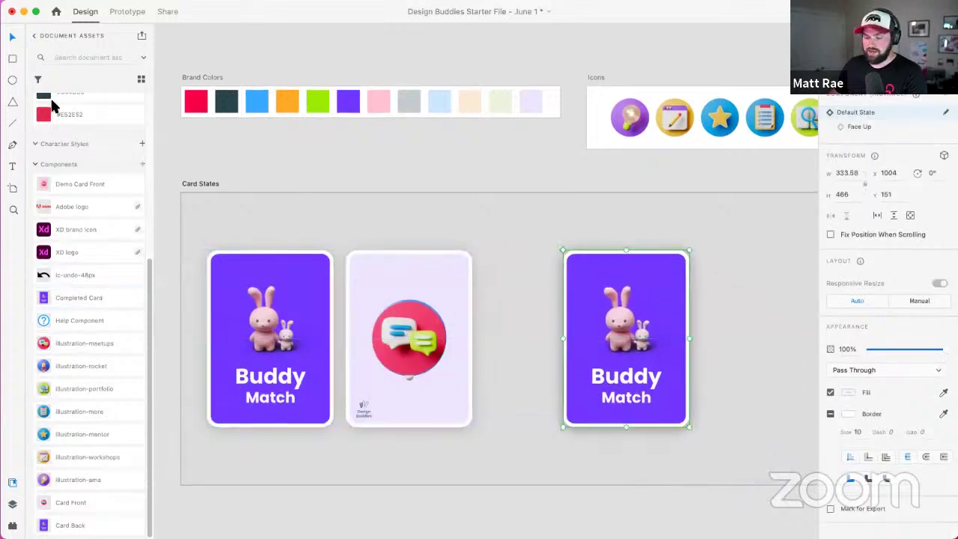
{"action": "key", "text": "super+y"}
{"action": "left_click", "coordinate": [37, 82]}
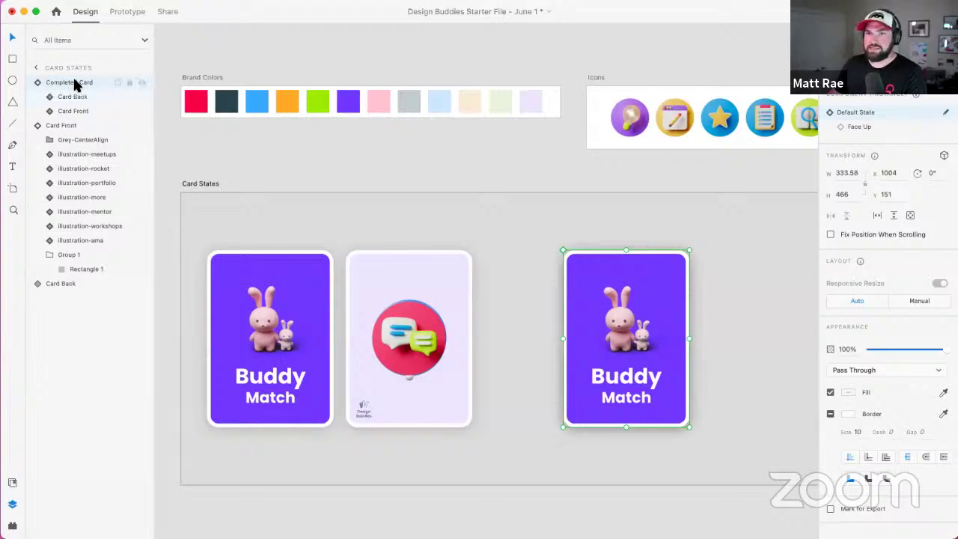
Step: Delete the Completed Card instance from the Card States artboard
{"action": "right_click", "coordinate": [78, 84]}
{"action": "key", "text": "Escape"}
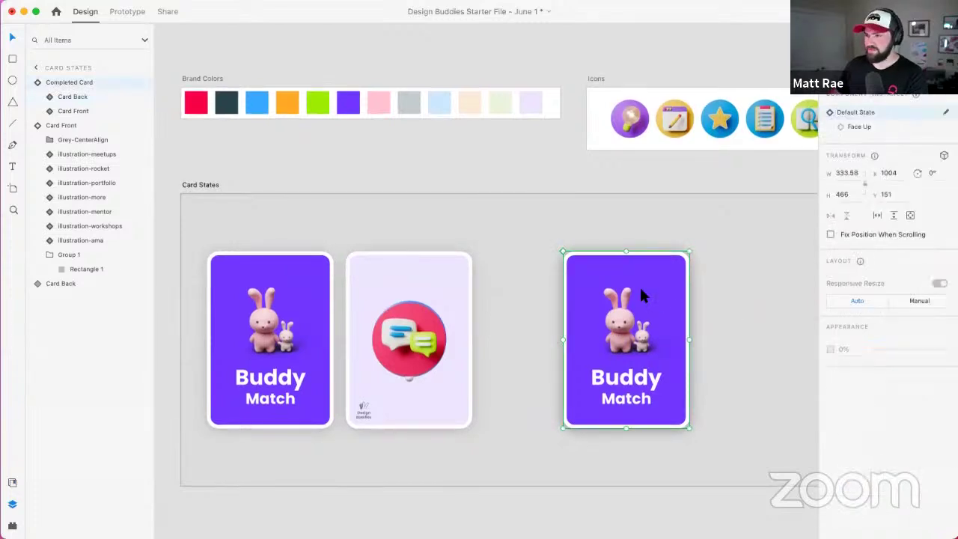
{"action": "key", "text": "Delete"}
Step: Move the Card Front exactly on top of the Card Back on the Card States artboard
{"action": "left_click", "coordinate": [282, 297]}
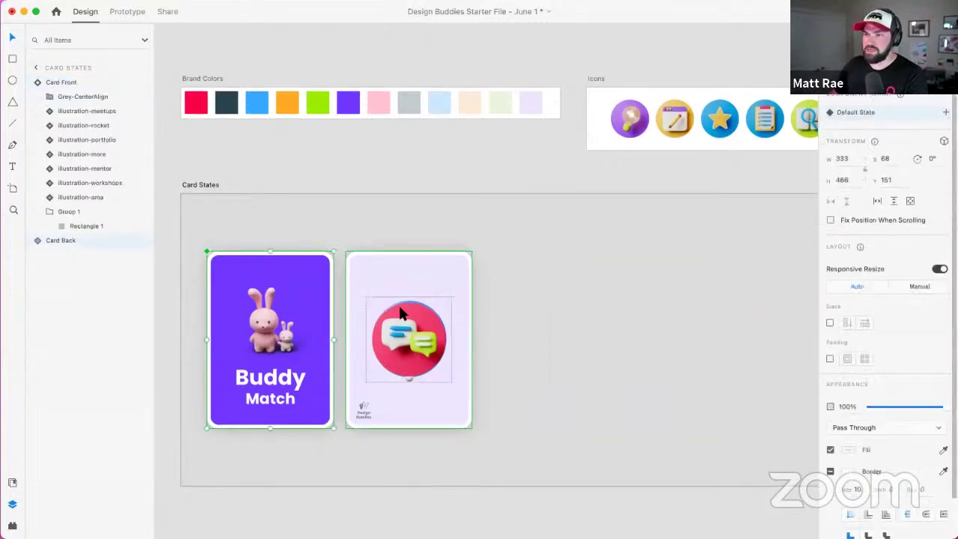
{"action": "left_click", "coordinate": [417, 302]}
{"action": "left_click_drag", "start_coordinate": [437, 310], "coordinate": [309, 300]}
Step: Group the stacked Card Front and Card Back and name the group Demo Completed Card
{"action": "left_click_drag", "start_coordinate": [207, 238], "coordinate": [398, 406]}
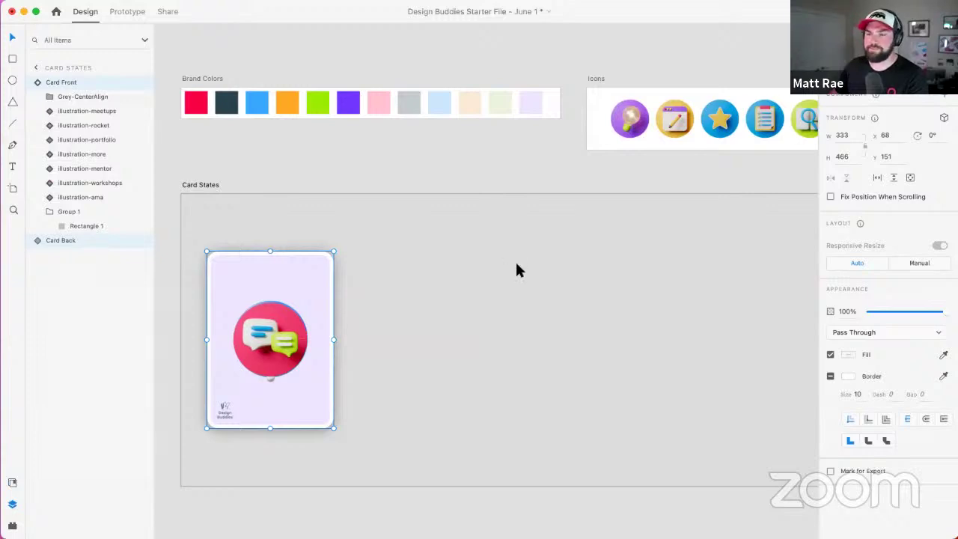
{"action": "left_click_drag", "start_coordinate": [203, 235], "coordinate": [370, 449]}
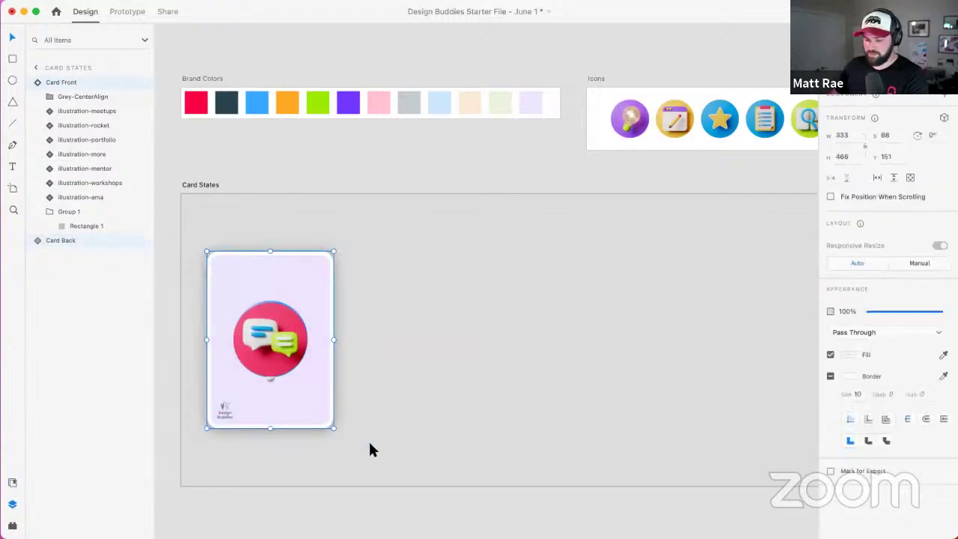
{"action": "key", "text": "super+g"}
{"action": "left_click", "coordinate": [35, 83]}
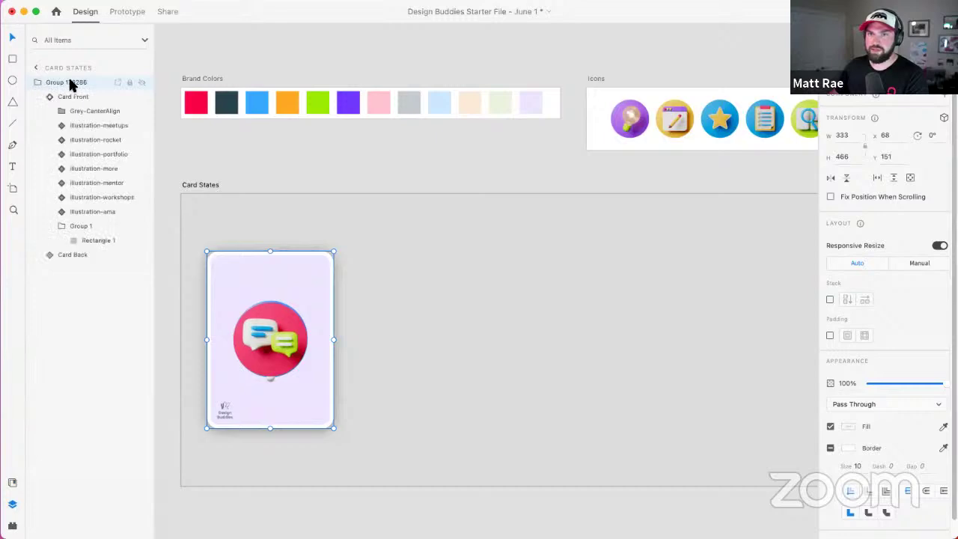
{"action": "double_click", "coordinate": [70, 83]}
{"action": "type", "text": "Cemo Complete"}
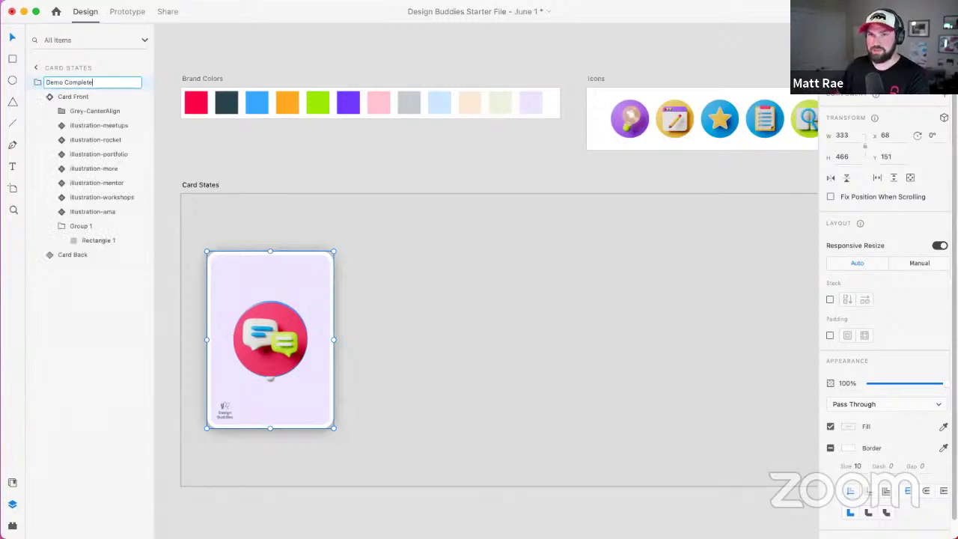
{"action": "type", "text": "d Card"}
{"action": "key", "text": "Return"}
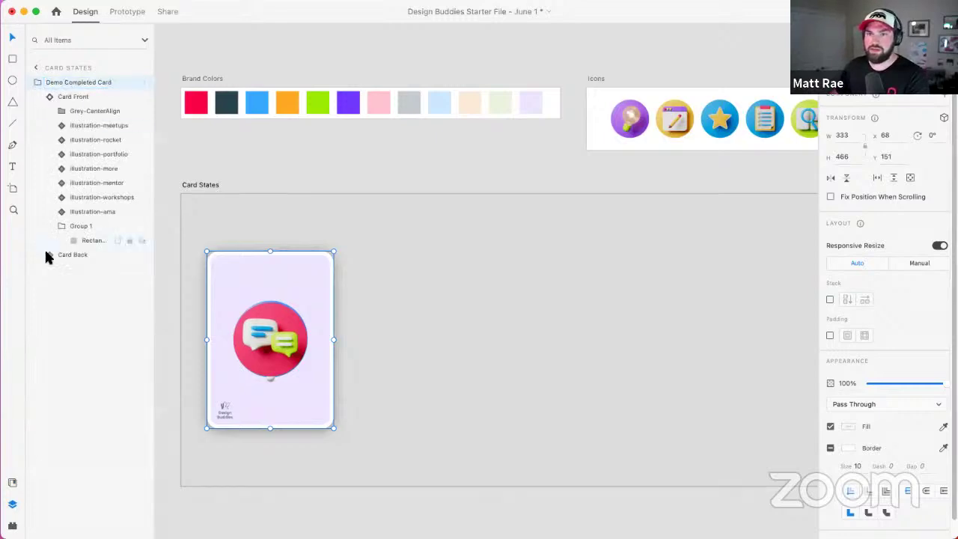
Step: Move the Card Back above the Card Front within the Demo Completed Card group and collapse the Card Front's layers
{"action": "left_click_drag", "start_coordinate": [71, 258], "coordinate": [71, 94]}
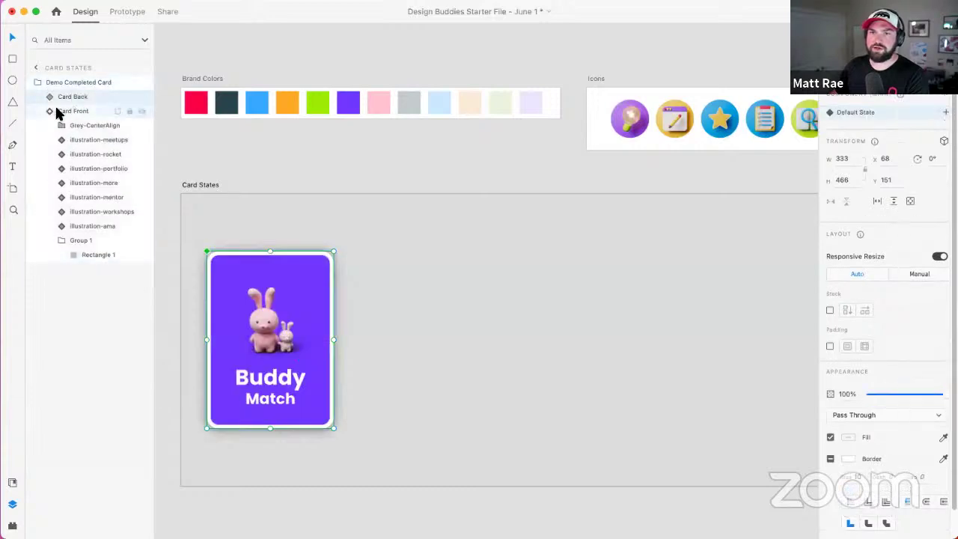
{"action": "left_click", "coordinate": [47, 112]}
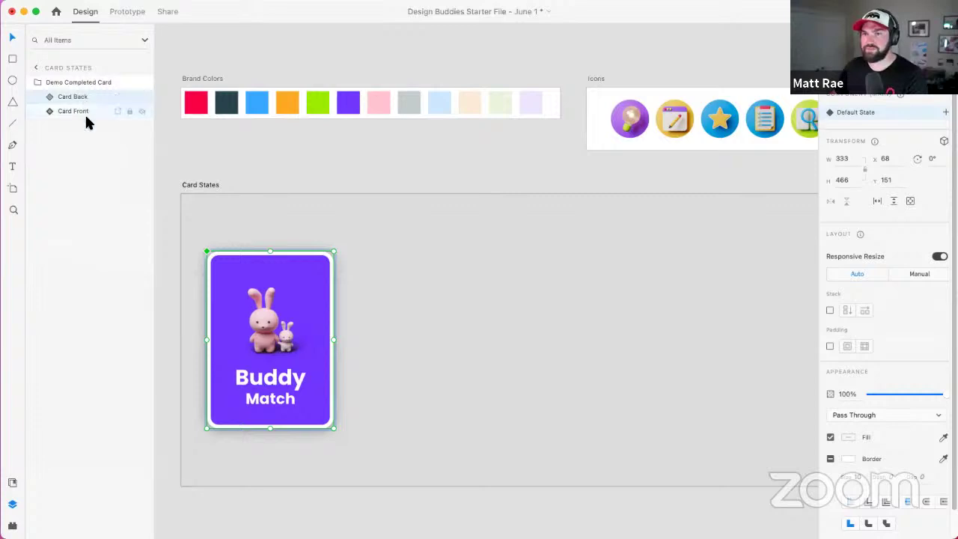
{"action": "left_click", "coordinate": [76, 82]}
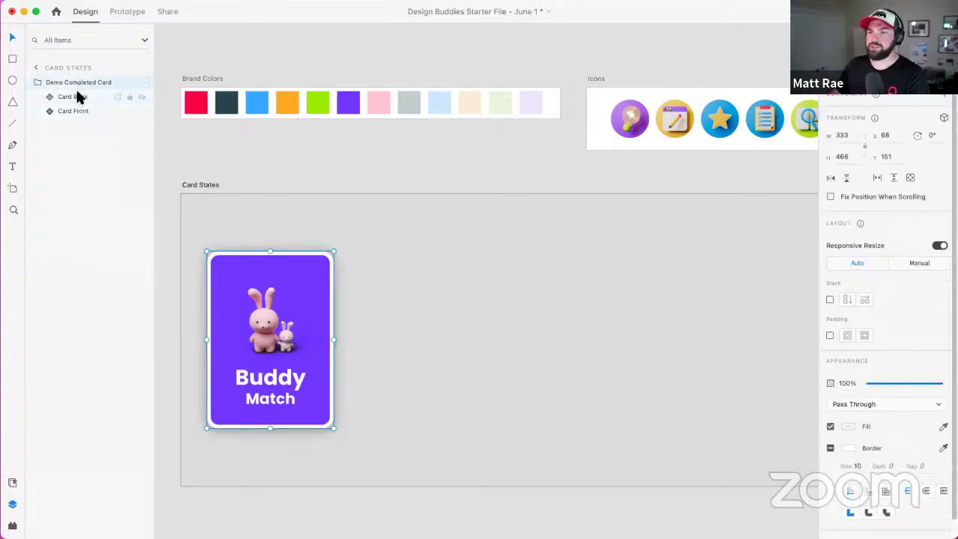
Step: Turn on 3D transforms for the Card Back and set its Z position to 1
{"action": "left_click", "coordinate": [75, 96]}
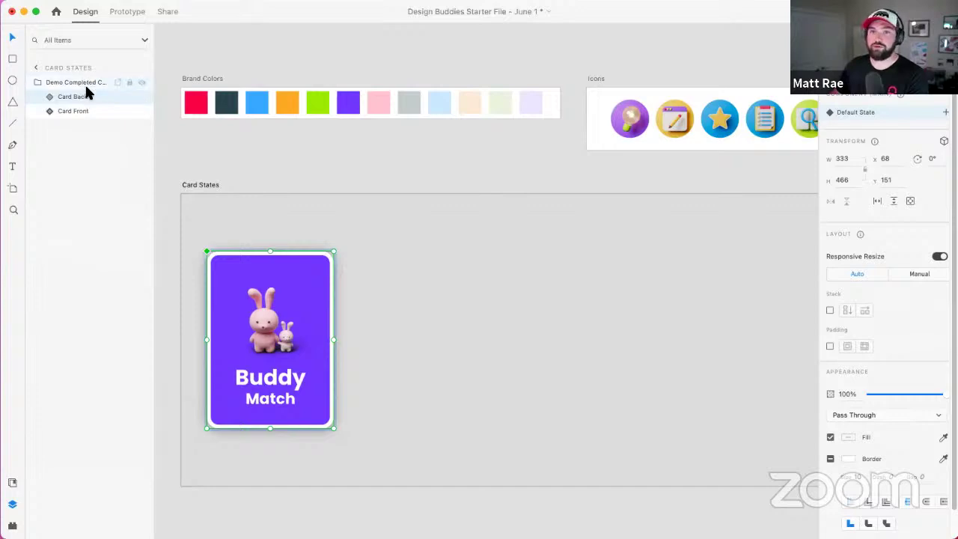
{"action": "left_click", "coordinate": [945, 143]}
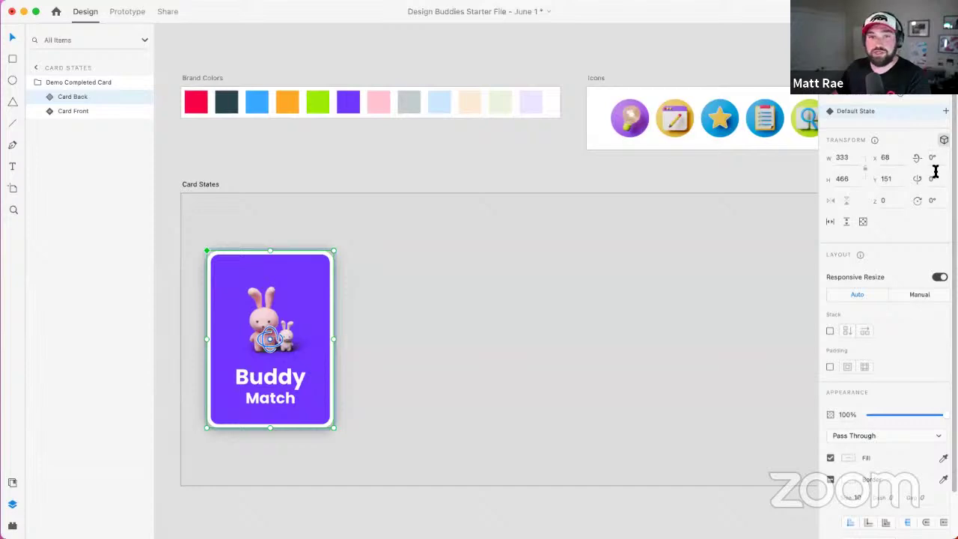
{"action": "left_click", "coordinate": [887, 199]}
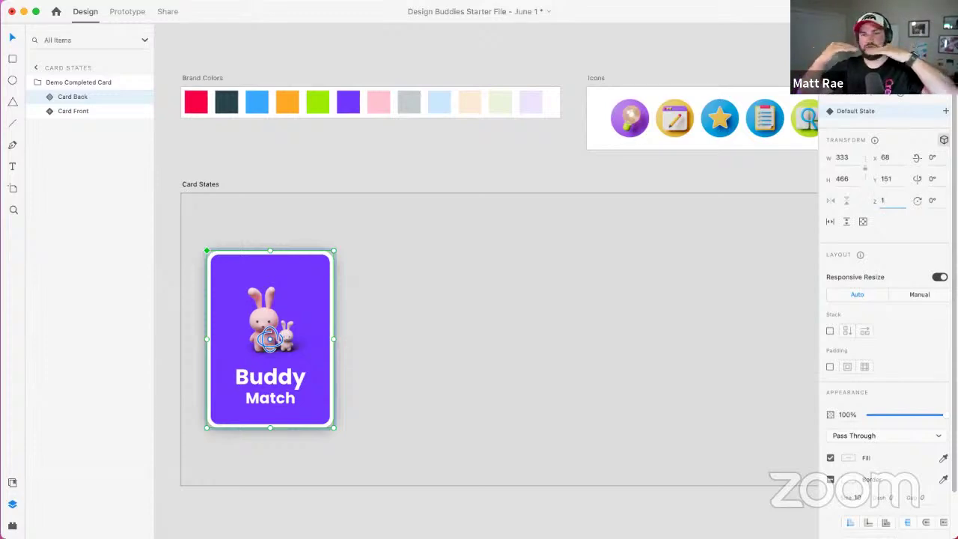
Step: Set the Z position of the Card Front in the Demo Completed Card group to -1
{"action": "left_click", "coordinate": [80, 112]}
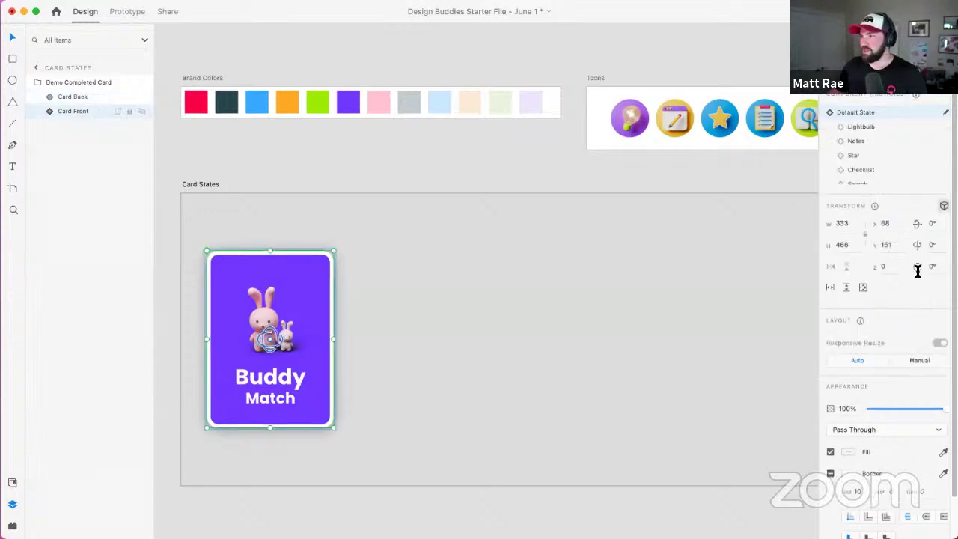
{"action": "left_click", "coordinate": [889, 267]}
{"action": "type", "text": "-"}
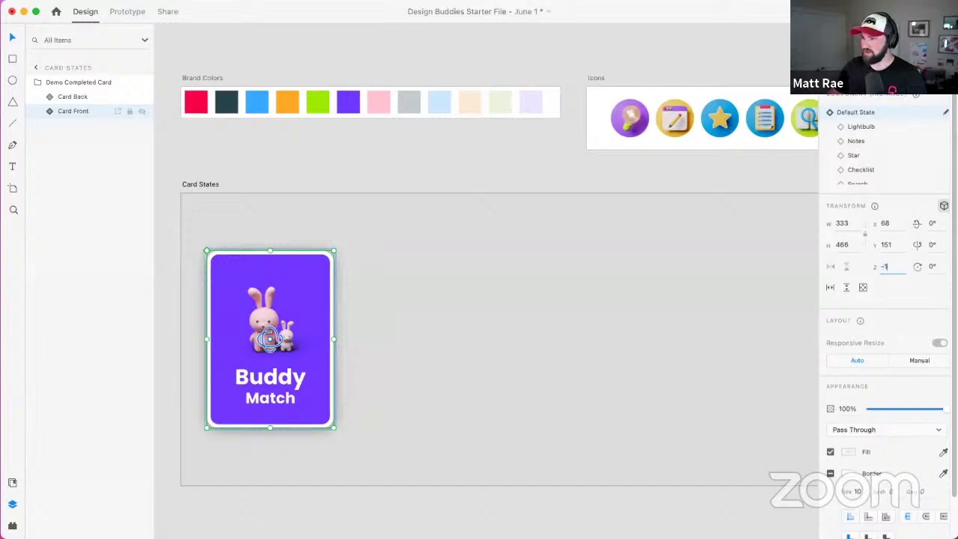
{"action": "type", "text": "1"}
{"action": "key", "text": "Return"}
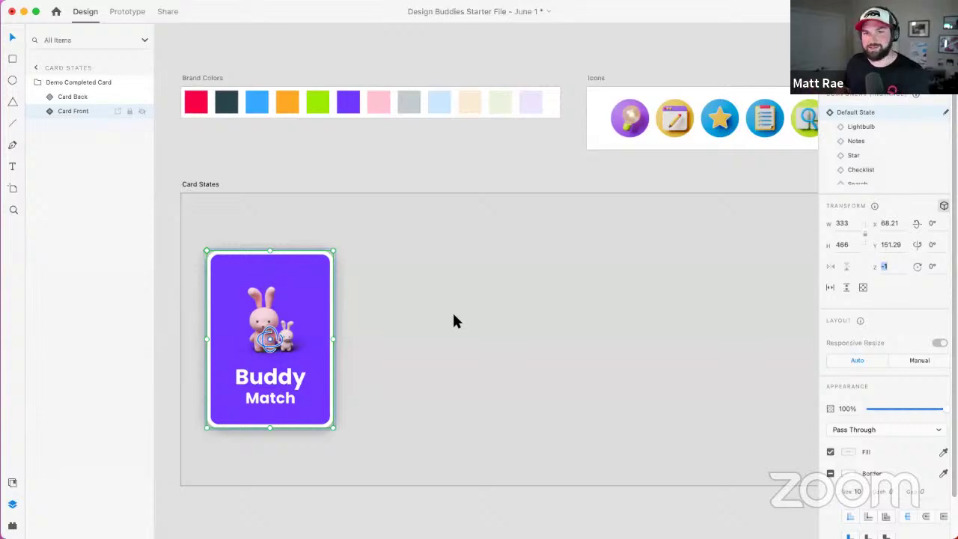
{"action": "left_click", "coordinate": [421, 322]}
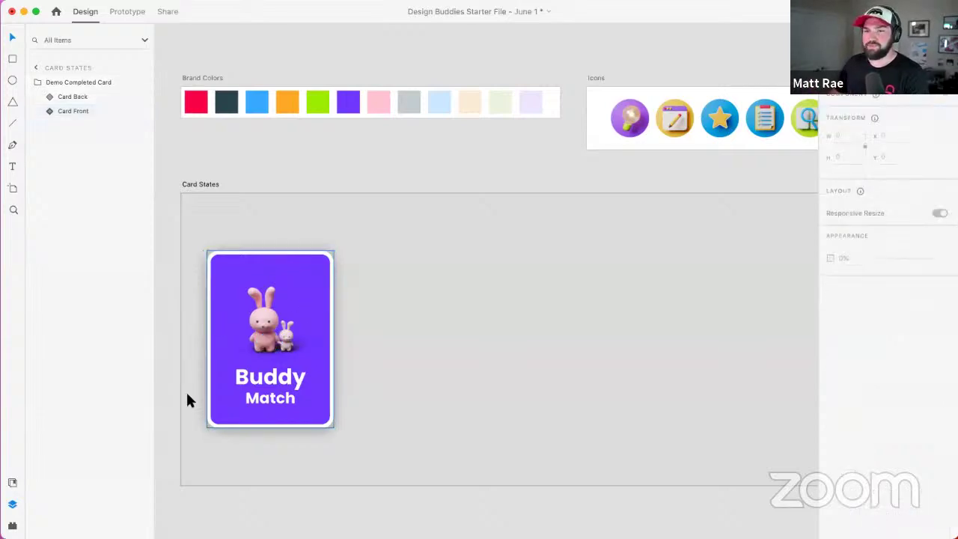
Step: Place a Completed Card instance beside the demo card and examine the transform settings of its Card Back and Card Front
{"action": "left_click", "coordinate": [12, 483]}
{"action": "left_click_drag", "start_coordinate": [64, 301], "coordinate": [459, 277]}
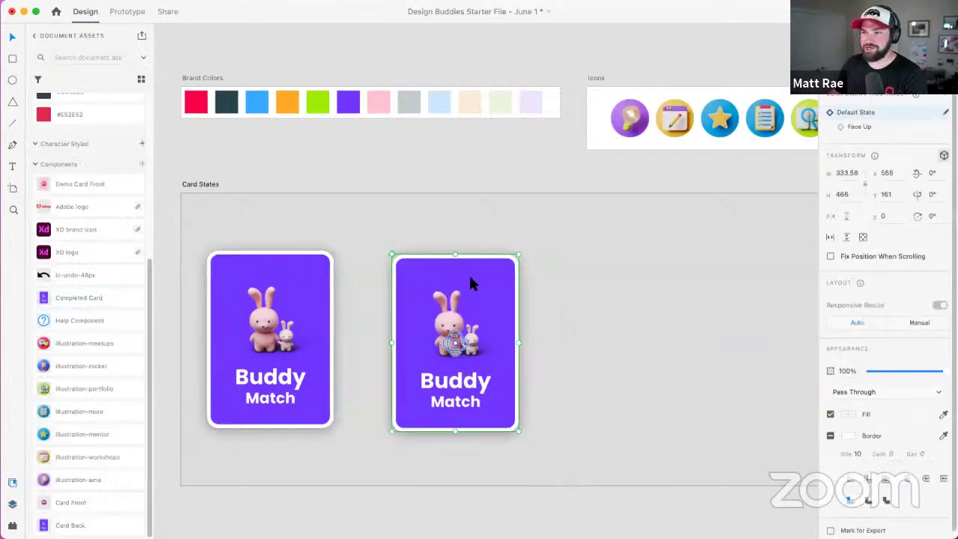
{"action": "key", "text": "super+y"}
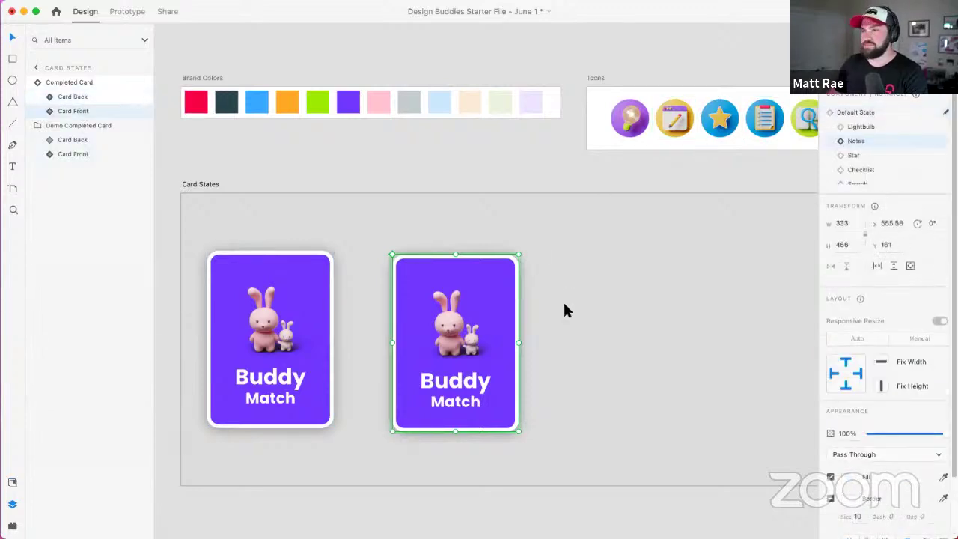
{"action": "left_click", "coordinate": [69, 98]}
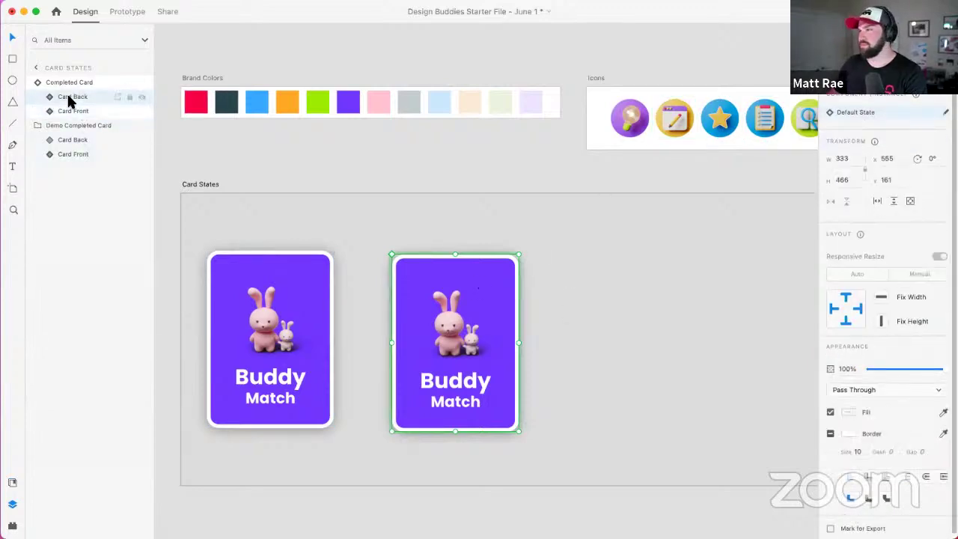
{"action": "key", "text": "Escape"}
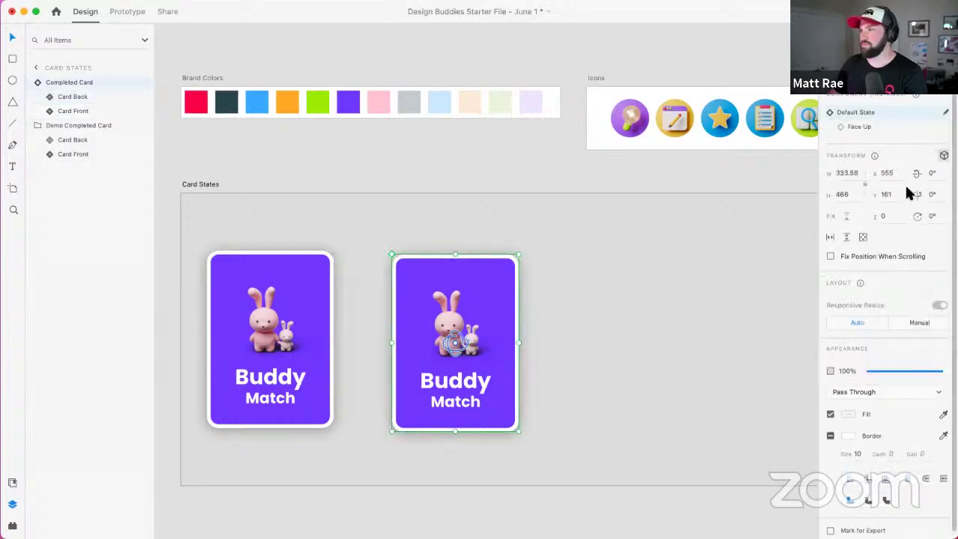
{"action": "left_click", "coordinate": [72, 97]}
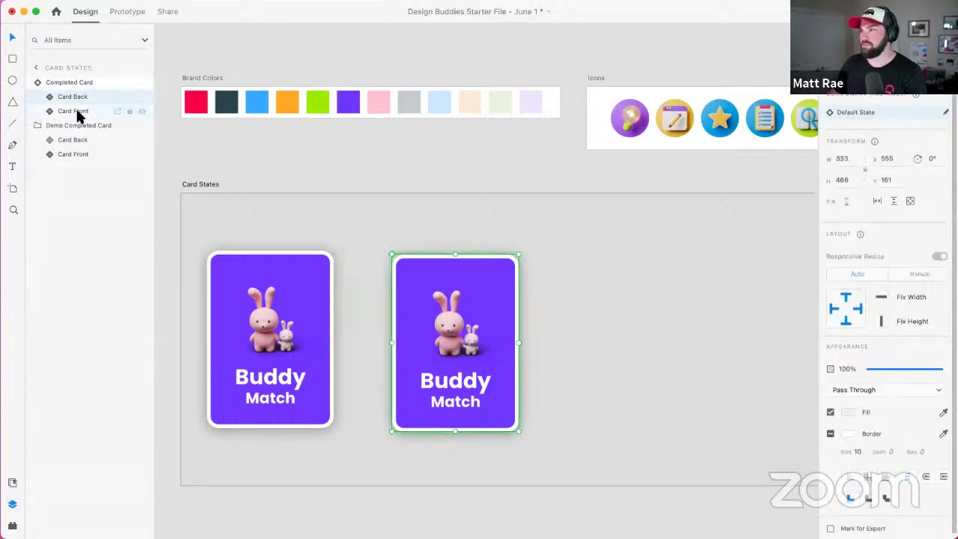
{"action": "left_click", "coordinate": [75, 111]}
{"action": "left_click", "coordinate": [79, 82]}
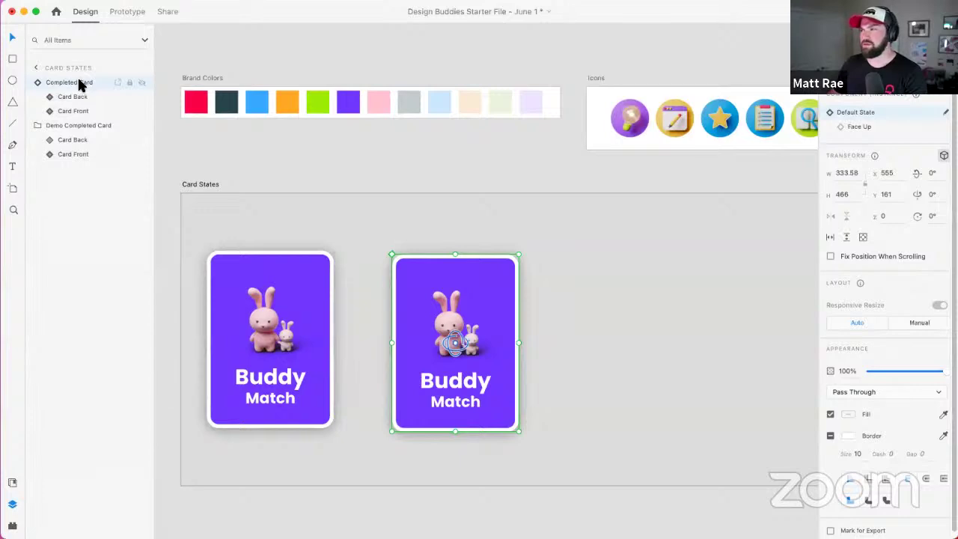
Step: Delete the Completed Card instance placed beside the demo card
{"action": "left_click", "coordinate": [424, 262]}
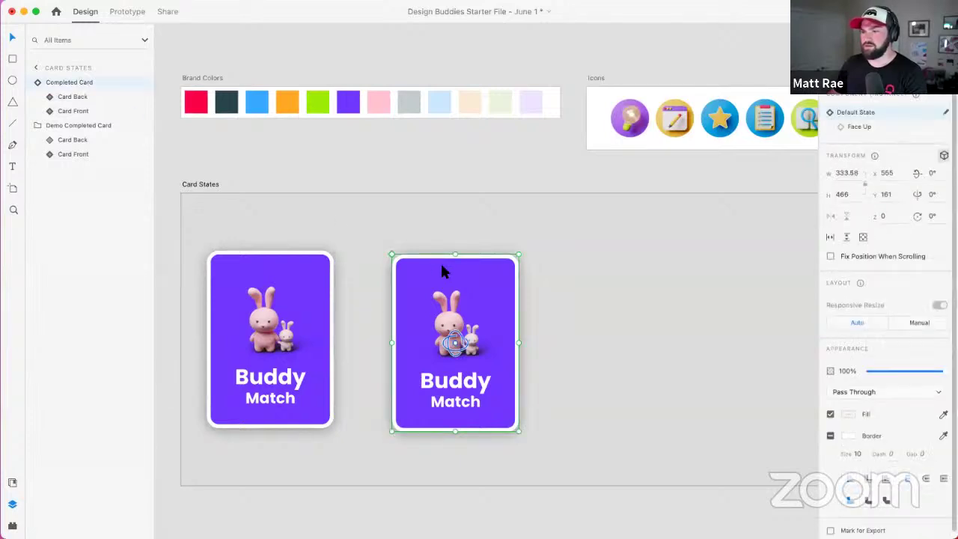
{"action": "key", "text": "Delete"}
Step: Check the demo group's Card Back transform settings and set the Card Front's Y rotation to -180°
{"action": "left_click", "coordinate": [301, 282]}
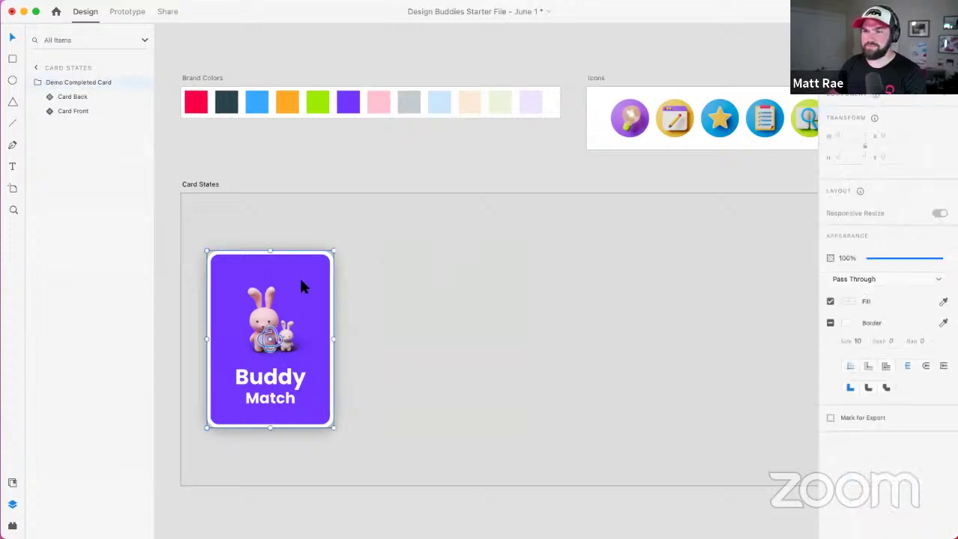
{"action": "left_click", "coordinate": [66, 97]}
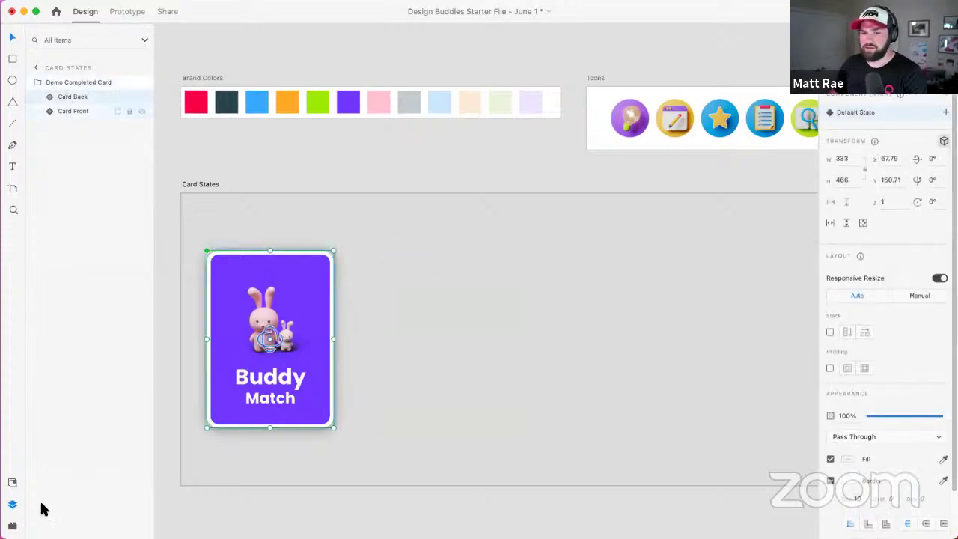
{"action": "left_click", "coordinate": [348, 302]}
{"action": "left_click", "coordinate": [280, 275]}
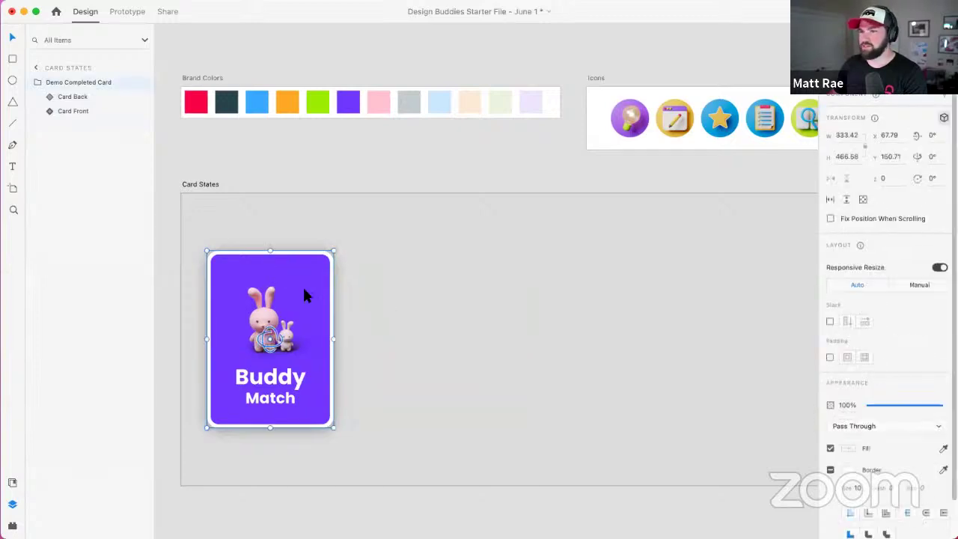
{"action": "left_click", "coordinate": [79, 99]}
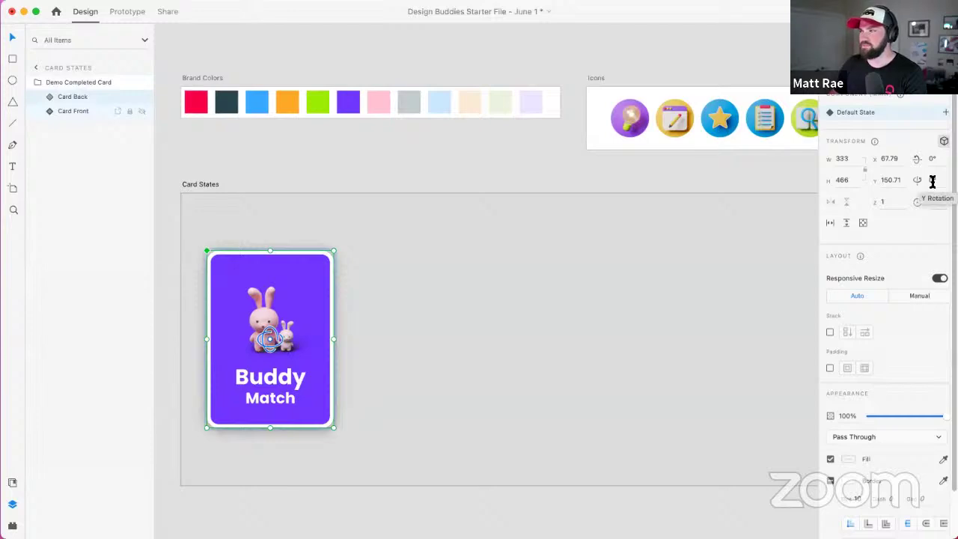
{"action": "left_click", "coordinate": [83, 112]}
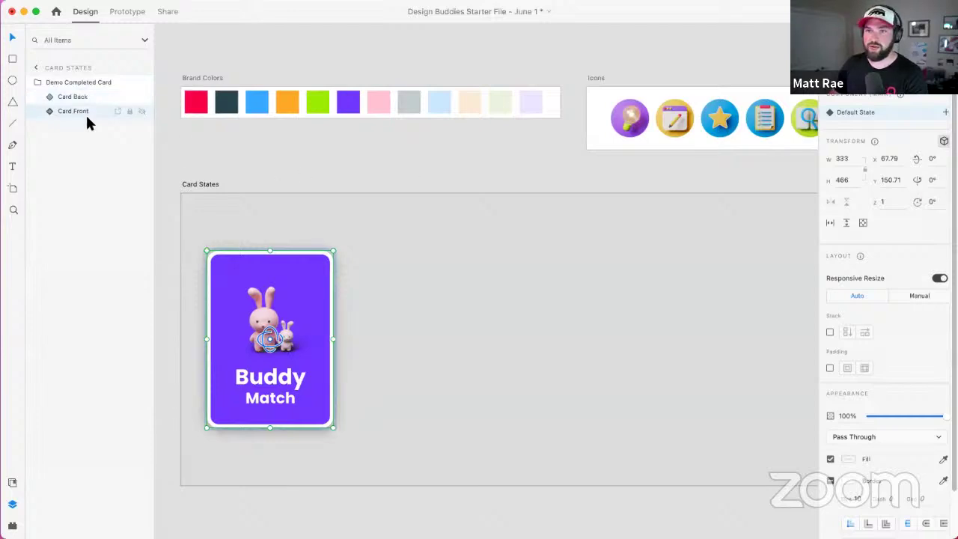
{"action": "left_click", "coordinate": [931, 243]}
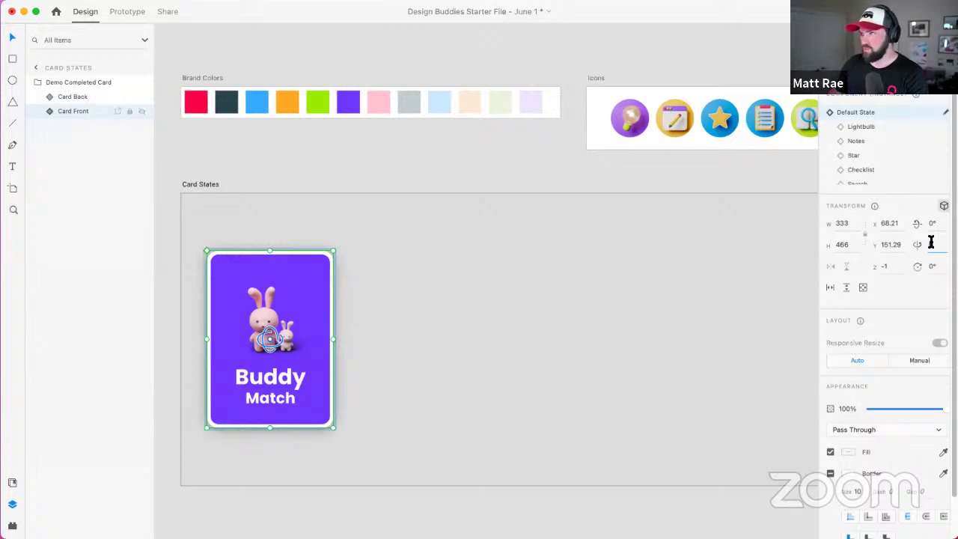
{"action": "type", "text": "-180"}
{"action": "key", "text": "Return"}
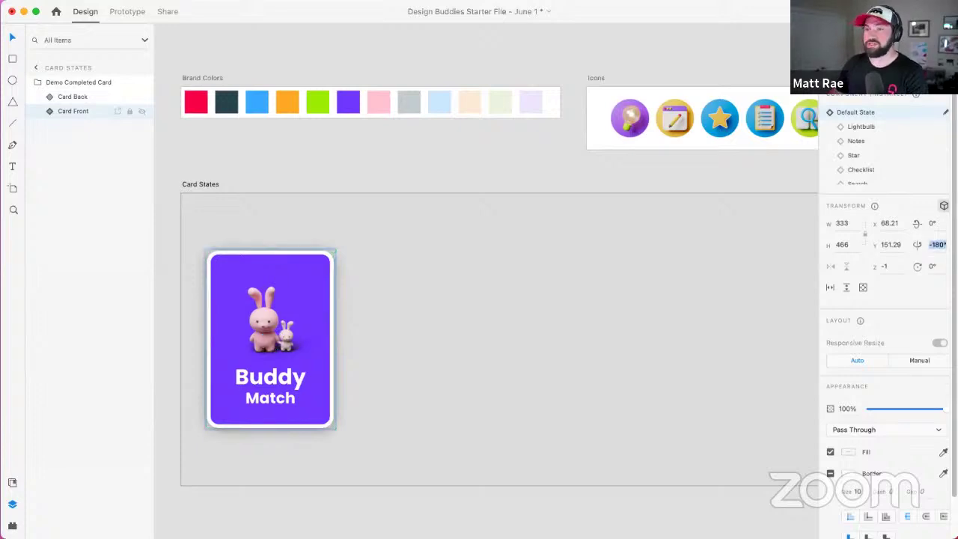
{"action": "left_click", "coordinate": [442, 399]}
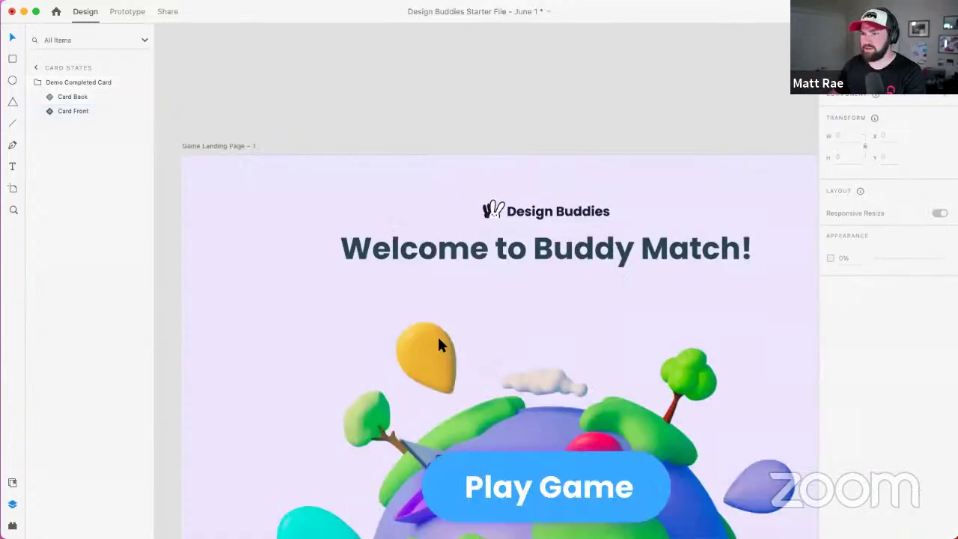
Step: Examine the transform settings of the Card Back and Card Front in Card Position 1 on the Home Screen - Option 1 artboard
{"action": "key", "text": "super+0"}
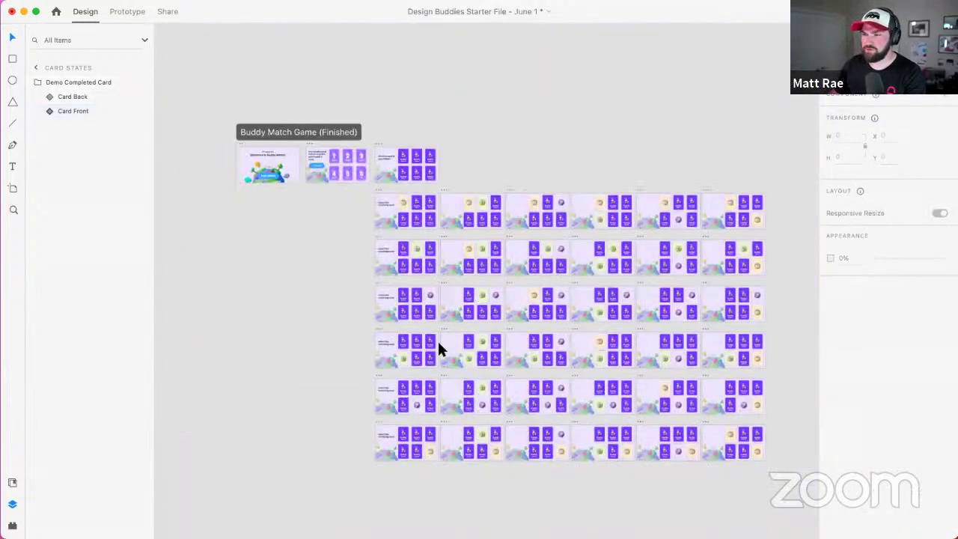
{"action": "scroll", "coordinate": [469, 183], "scroll_direction": "up", "scroll_amount": 6}
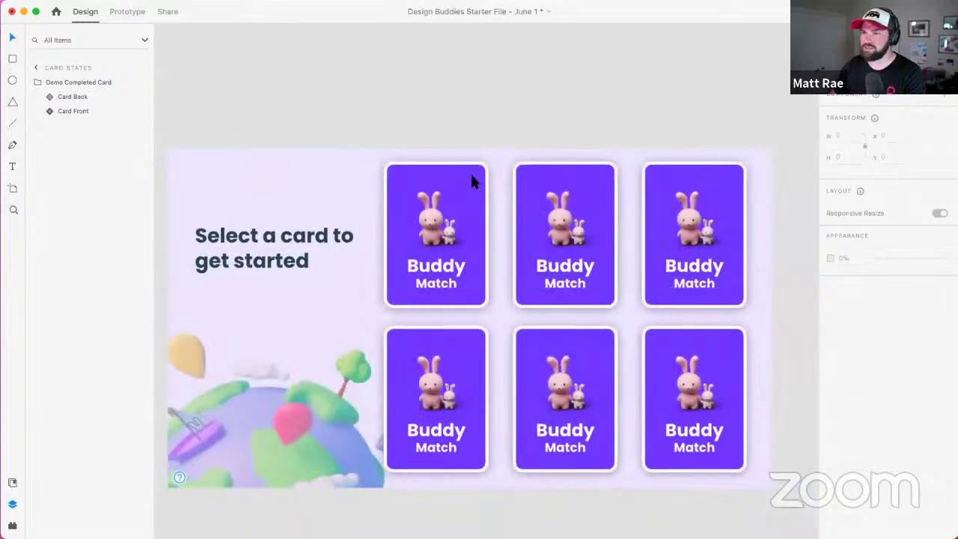
{"action": "left_click", "coordinate": [472, 179]}
{"action": "double_click", "coordinate": [471, 173]}
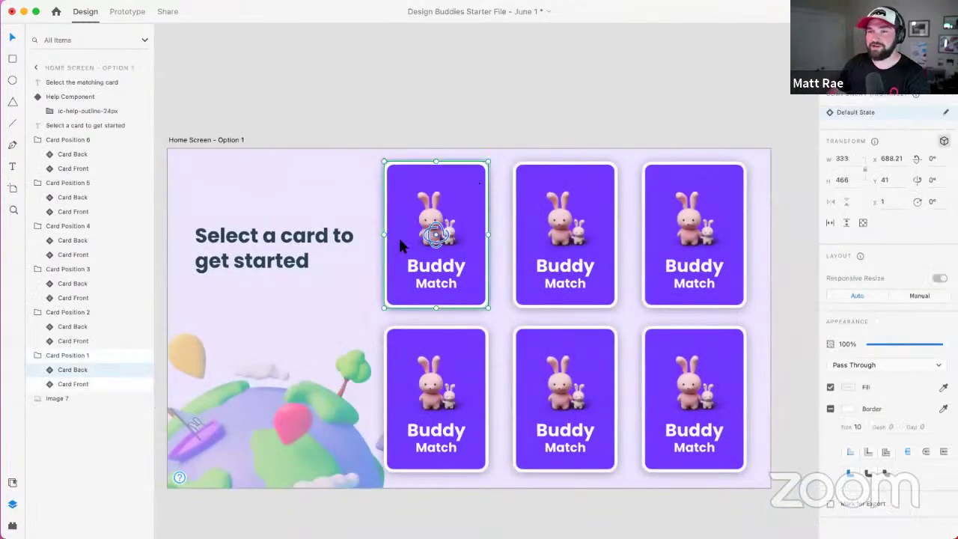
{"action": "left_click", "coordinate": [76, 384]}
{"action": "left_click", "coordinate": [75, 371]}
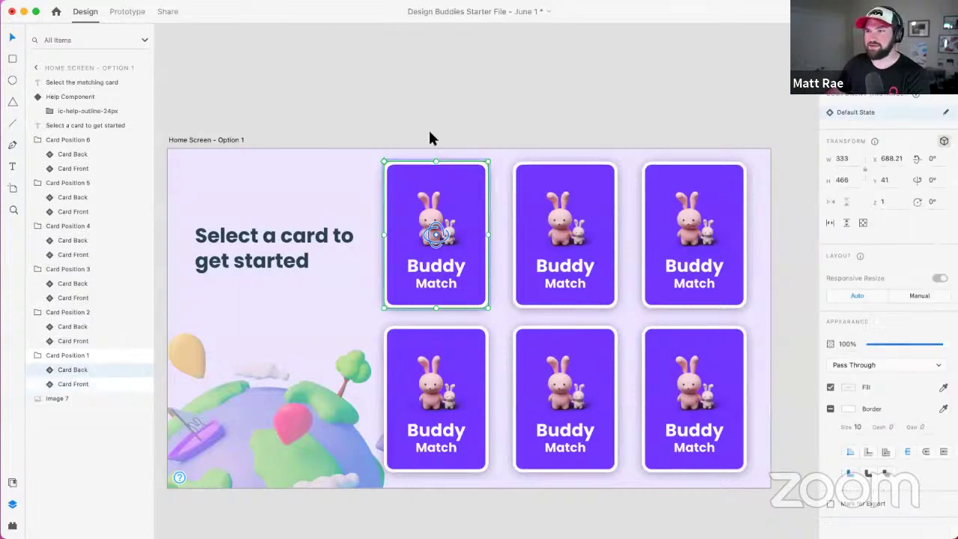
Step: Examine the transform settings of the demo group's Card Back and Card Front on the Card States artboard
{"action": "key", "text": "super+0"}
{"action": "scroll", "coordinate": [214, 85], "scroll_direction": "right", "scroll_amount": 6}
{"action": "scroll", "coordinate": [214, 86], "scroll_direction": "down", "scroll_amount": 4}
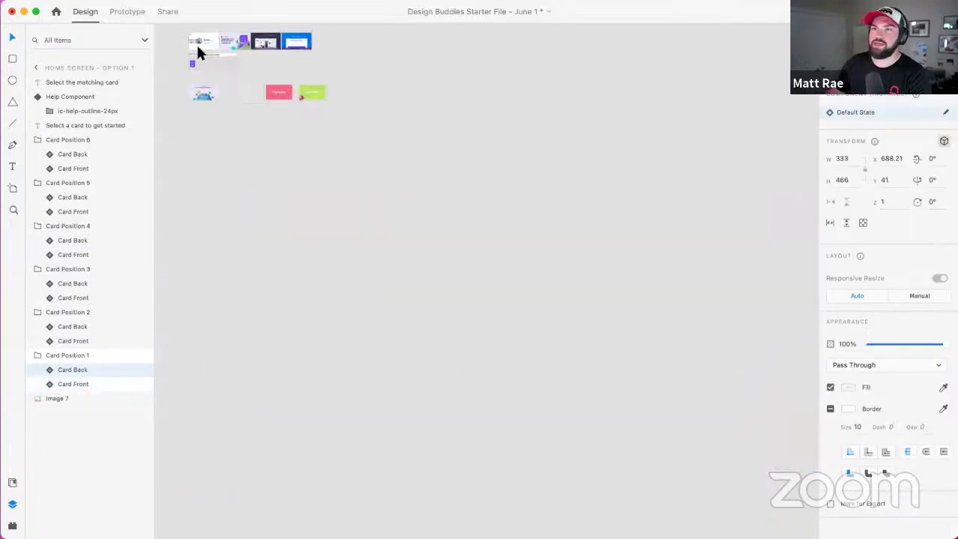
{"action": "scroll", "coordinate": [212, 75], "scroll_direction": "up", "scroll_amount": 5}
{"action": "left_click_drag", "start_coordinate": [243, 187], "coordinate": [436, 247]}
{"action": "left_click", "coordinate": [343, 246]}
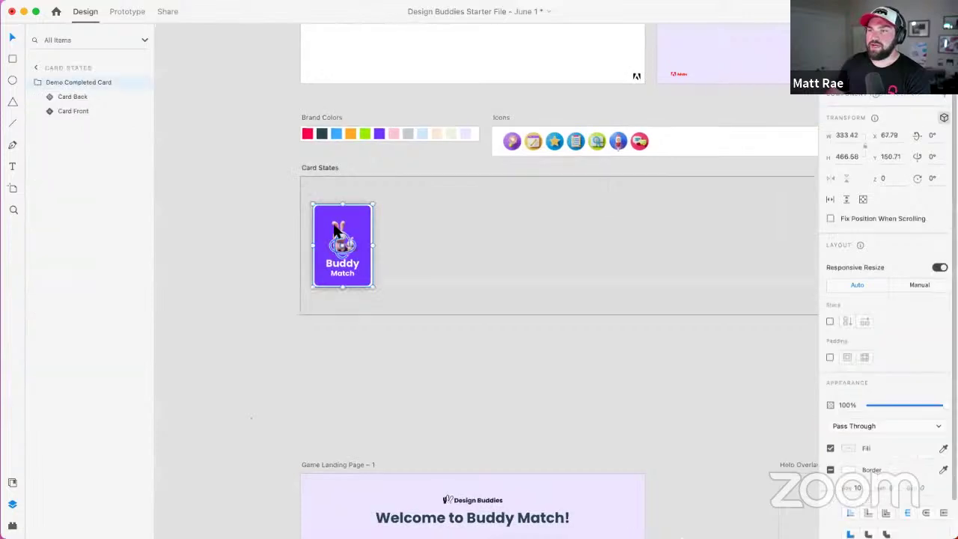
{"action": "left_click", "coordinate": [79, 111]}
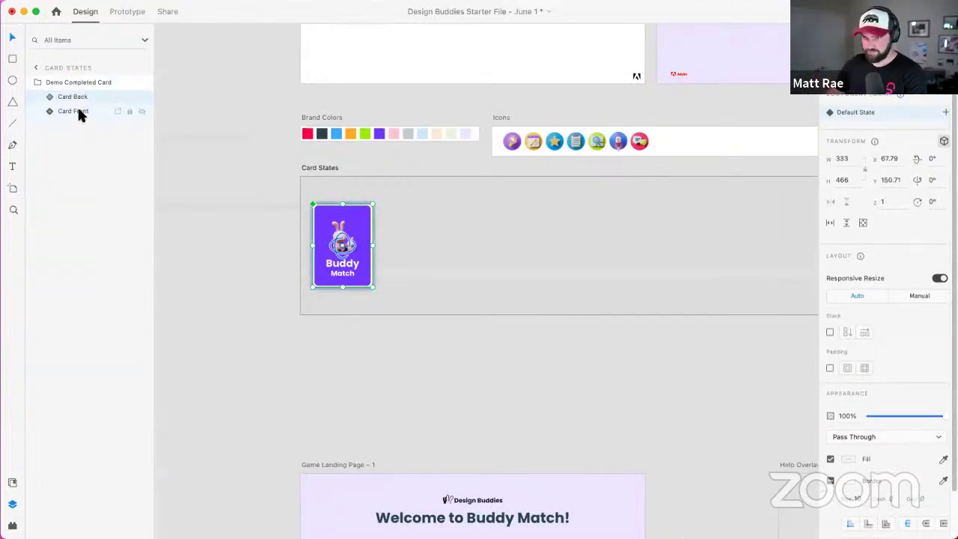
{"action": "left_click", "coordinate": [79, 112]}
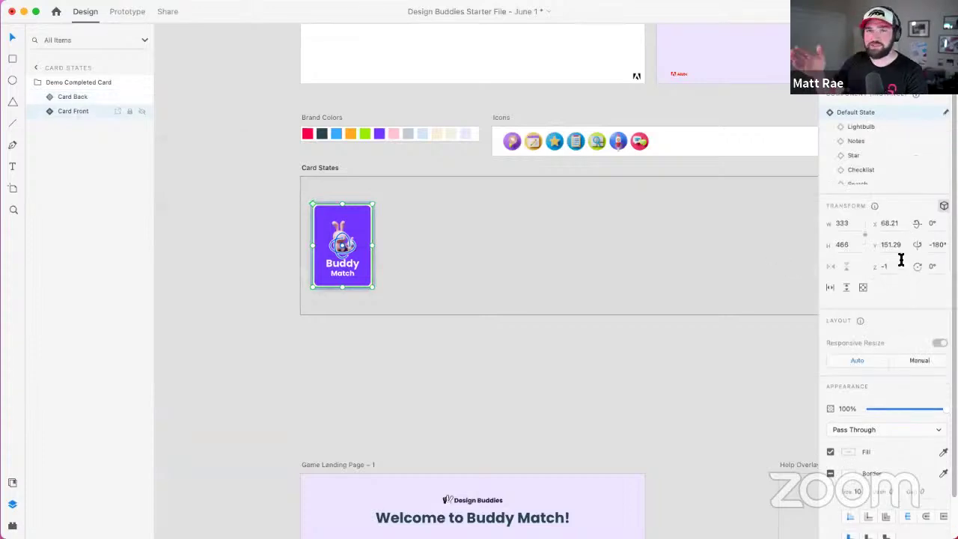
{"action": "left_click", "coordinate": [425, 238]}
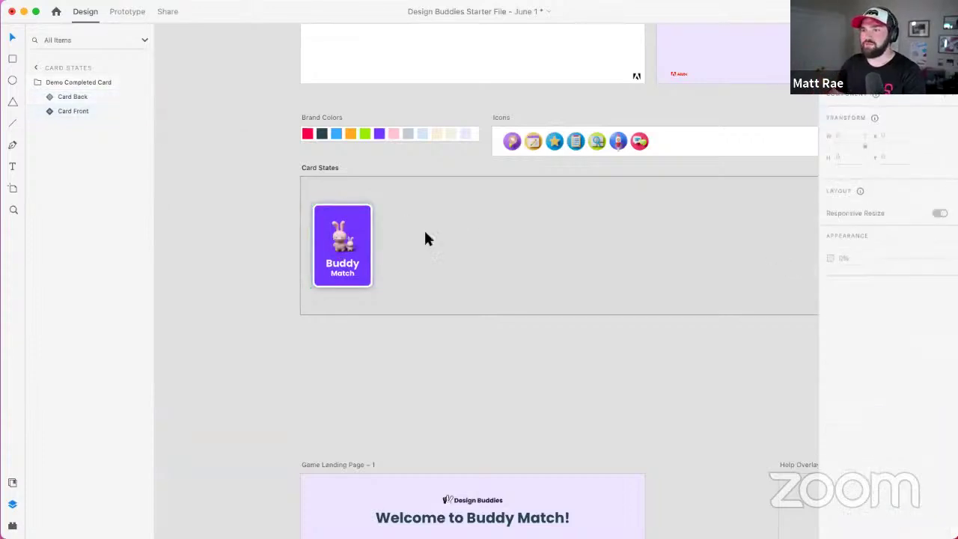
Step: Narrow the Card States artboard to a width of 499 and centre the Demo Completed Card horizontally on it
{"action": "scroll", "coordinate": [416, 247], "scroll_direction": "up", "scroll_amount": 3}
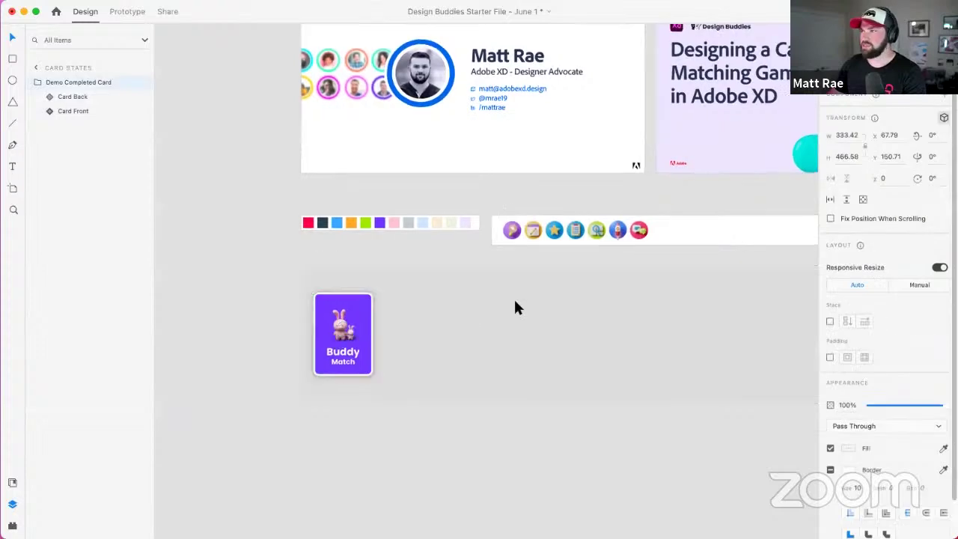
{"action": "scroll", "coordinate": [515, 308], "scroll_direction": "down", "scroll_amount": 5}
{"action": "scroll", "coordinate": [467, 316], "scroll_direction": "right", "scroll_amount": 3}
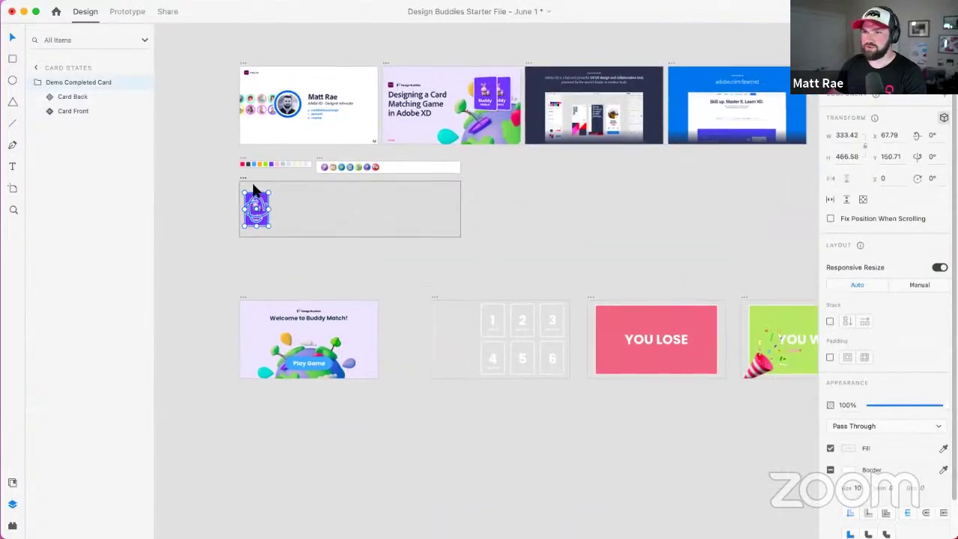
{"action": "left_click", "coordinate": [304, 192]}
{"action": "left_click_drag", "start_coordinate": [456, 205], "coordinate": [274, 199]}
{"action": "scroll", "coordinate": [232, 181], "scroll_direction": "up", "scroll_amount": 5}
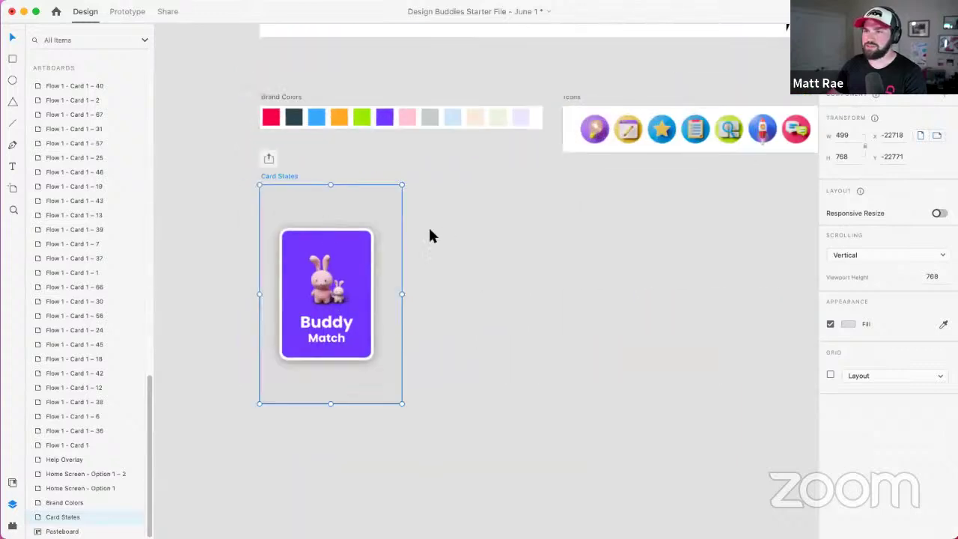
{"action": "mouse_move", "coordinate": [346, 245]}
{"action": "left_mouse_down"}
{"action": "mouse_move", "coordinate": [351, 252]}
{"action": "mouse_move", "coordinate": [341, 250]}
{"action": "left_mouse_up"}
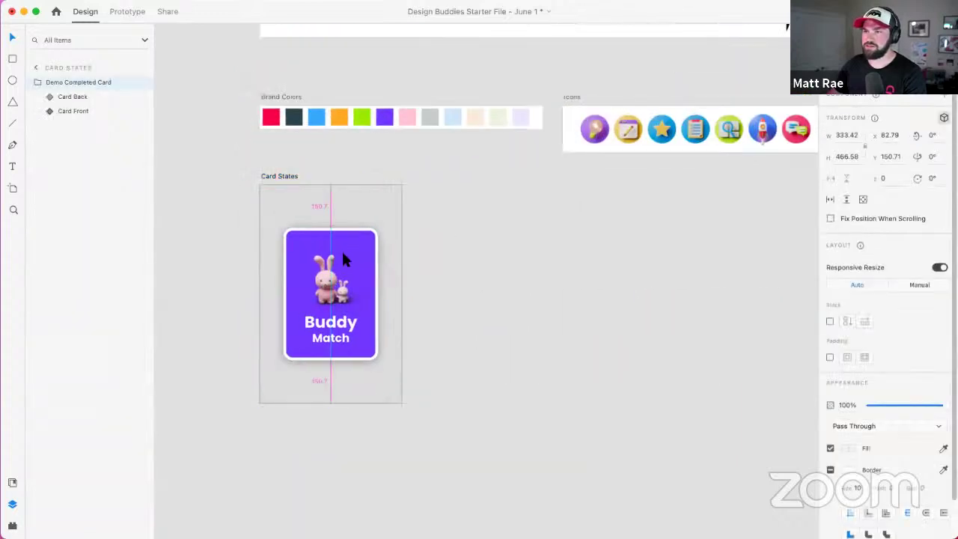
Step: Duplicate the Card States artboard beside the original and delete the surplus second copy
{"action": "left_click", "coordinate": [284, 175]}
{"action": "left_click", "coordinate": [630, 165]}
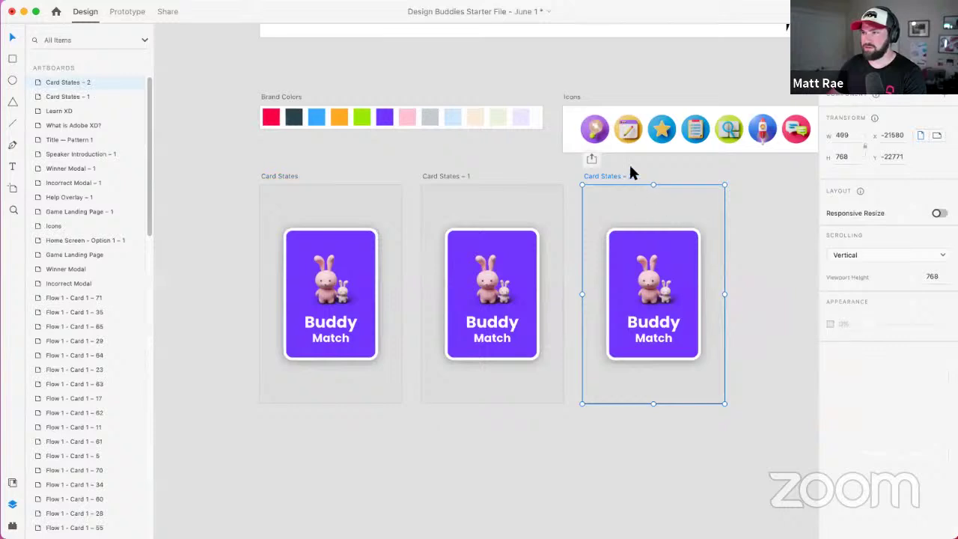
{"action": "left_click", "coordinate": [620, 176]}
{"action": "key", "text": "Delete"}
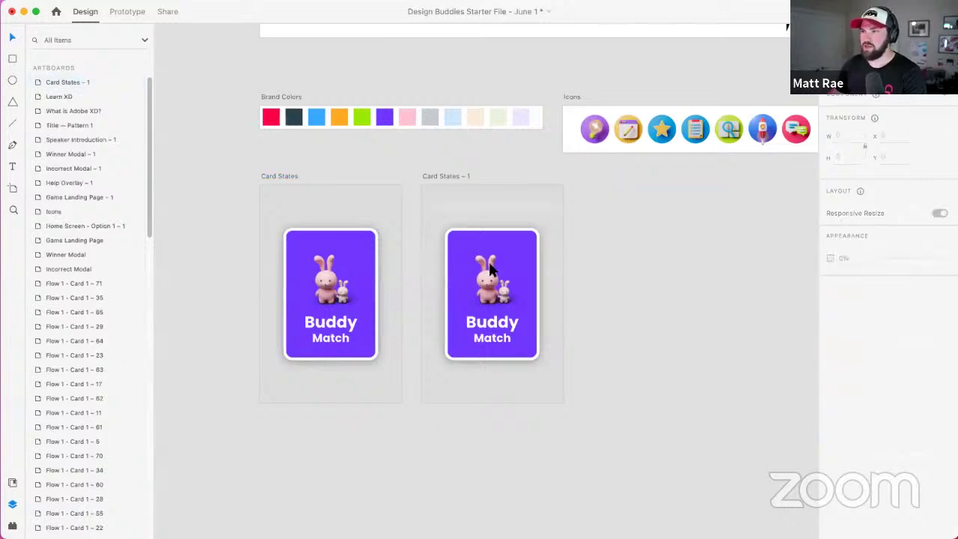
Step: On the Card States – 1 artboard, set the Card Back's Z position to -1 and its Y rotation to 180°
{"action": "left_click", "coordinate": [515, 246]}
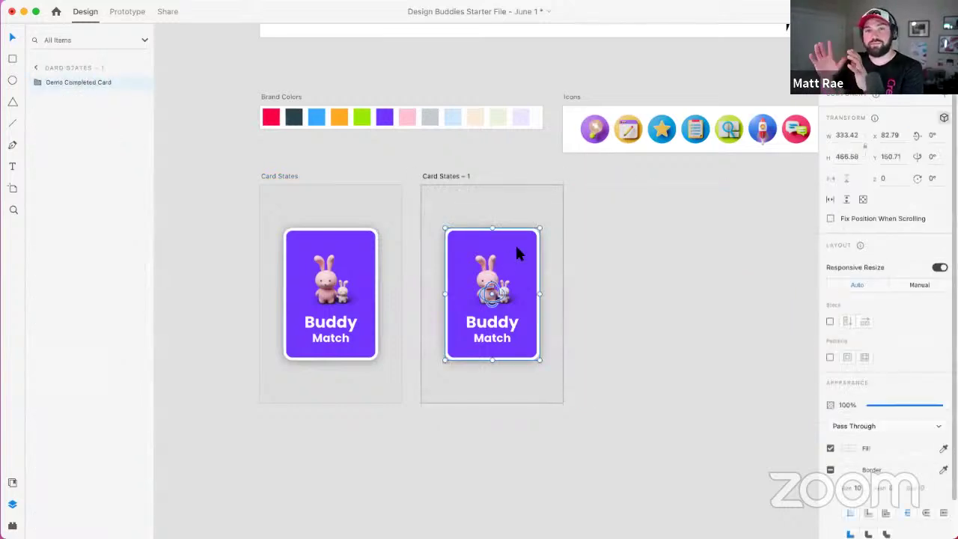
{"action": "double_click", "coordinate": [506, 254]}
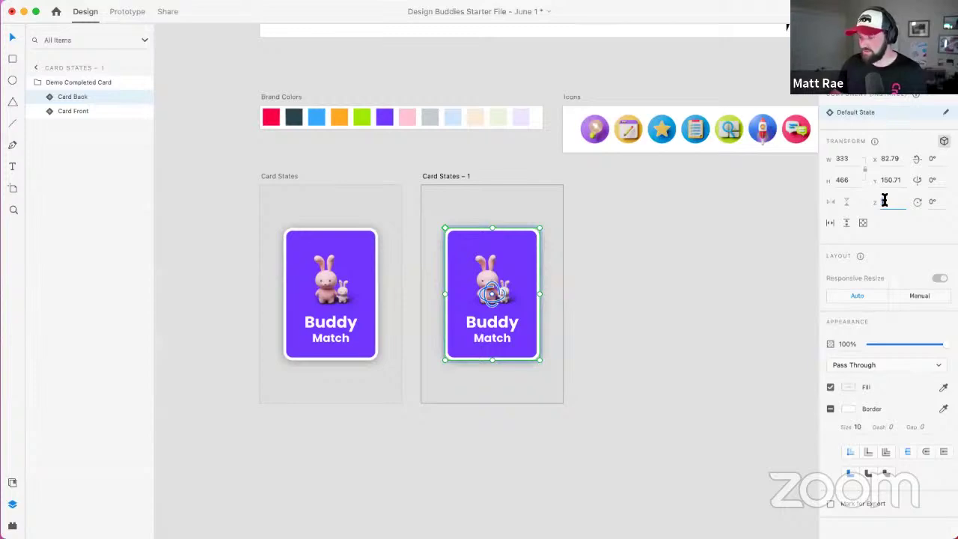
{"action": "left_click", "coordinate": [929, 179]}
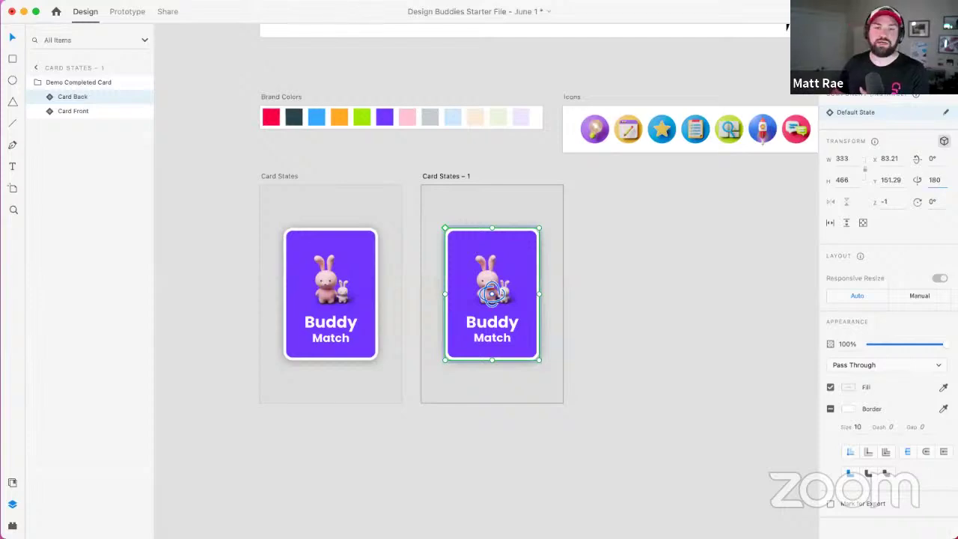
{"action": "type", "text": "180"}
{"action": "key", "text": "Return"}
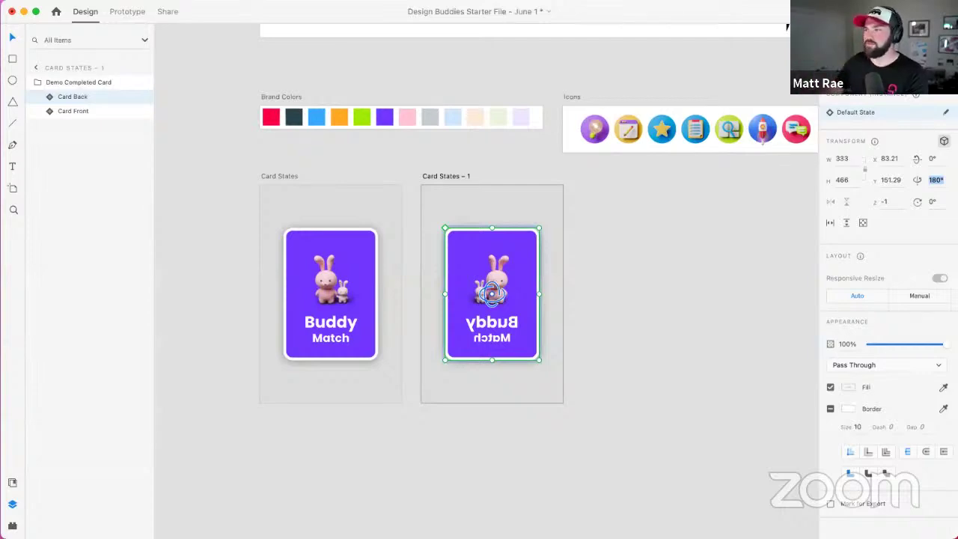
Step: On the Card States – 1 artboard, set the Card Front's Y rotation to 0° and raise its Z position above the Card Back's
{"action": "left_click", "coordinate": [574, 295]}
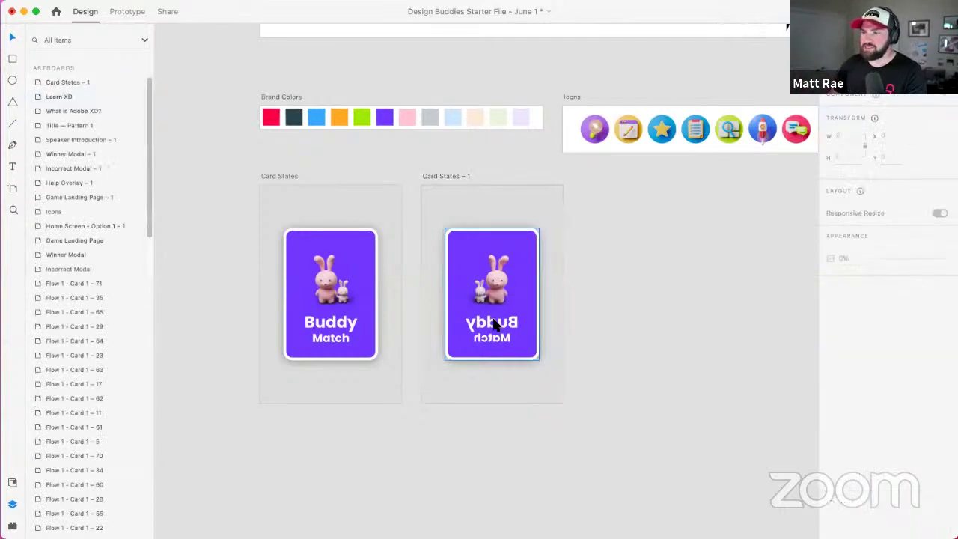
{"action": "left_click", "coordinate": [493, 289]}
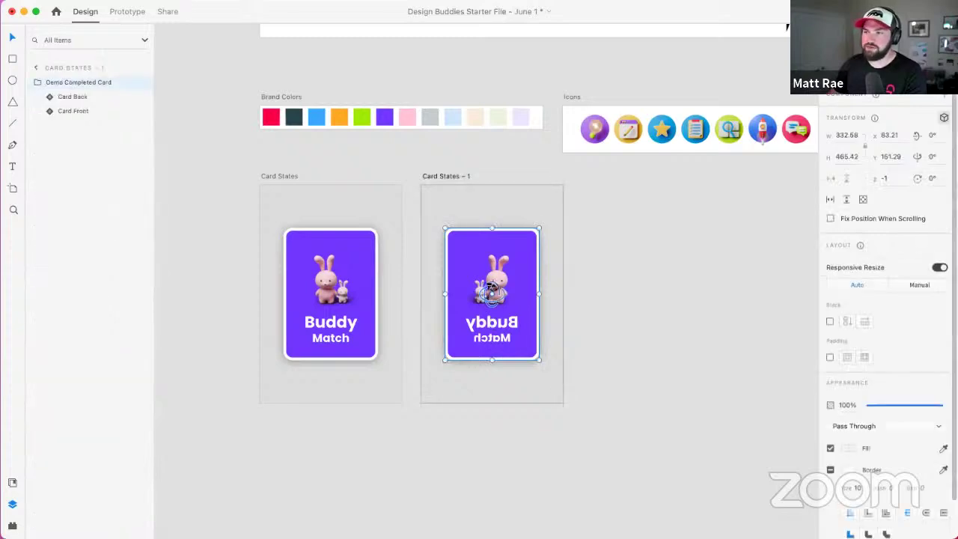
{"action": "left_click", "coordinate": [74, 112]}
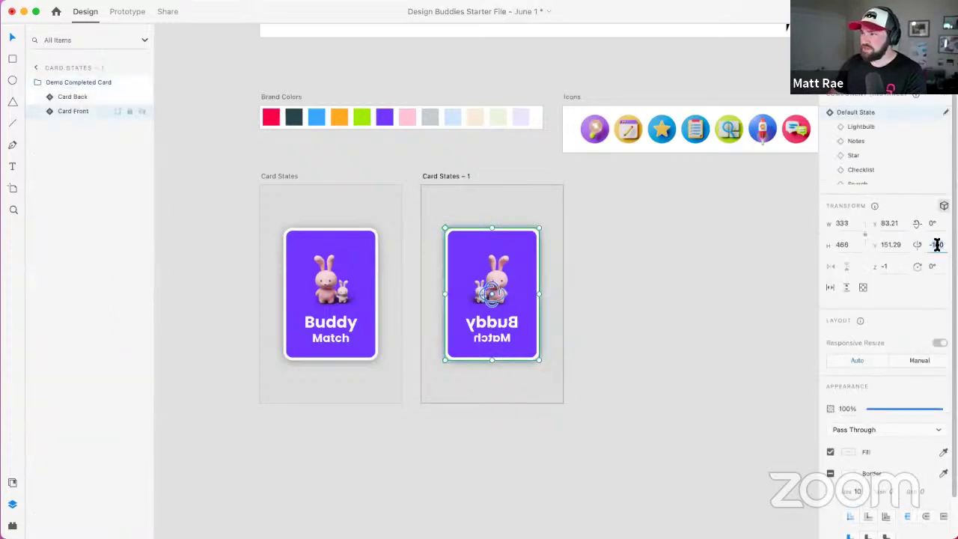
{"action": "type", "text": "0"}
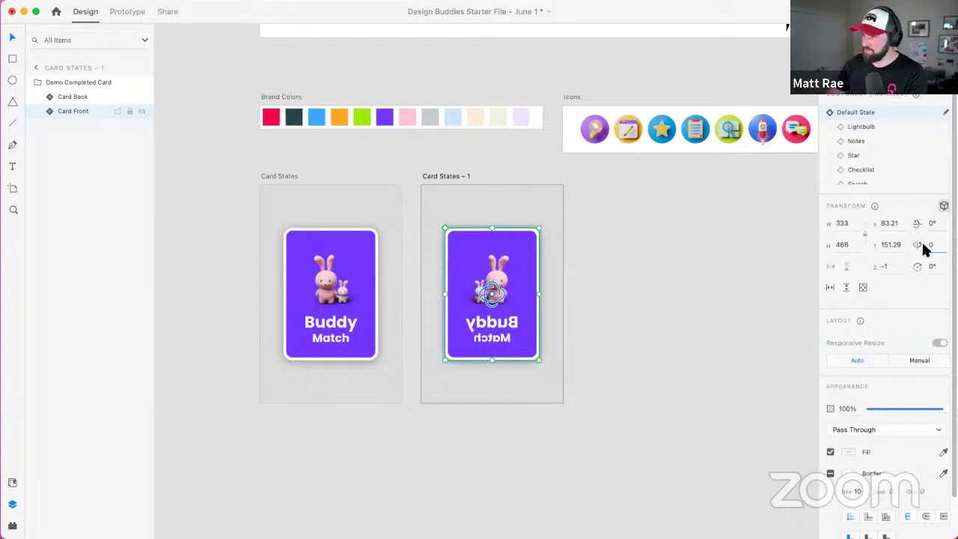
{"action": "left_click", "coordinate": [886, 266]}
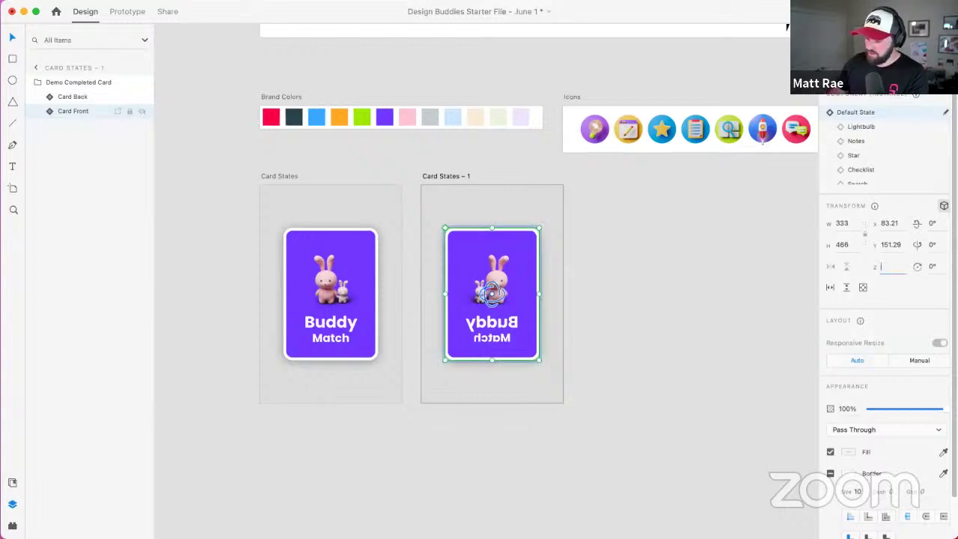
{"action": "type", "text": "180"}
{"action": "key", "text": "Return"}
{"action": "left_click", "coordinate": [324, 195]}
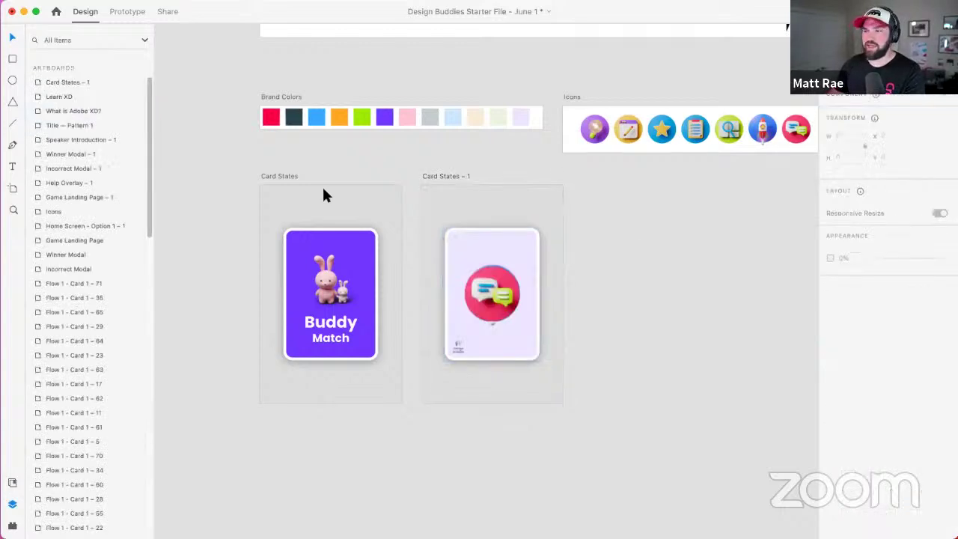
Step: Link the Card States artboard to Card States – 1 with a gamepad Cross trigger and an Auto-Animate action
{"action": "left_click", "coordinate": [283, 176]}
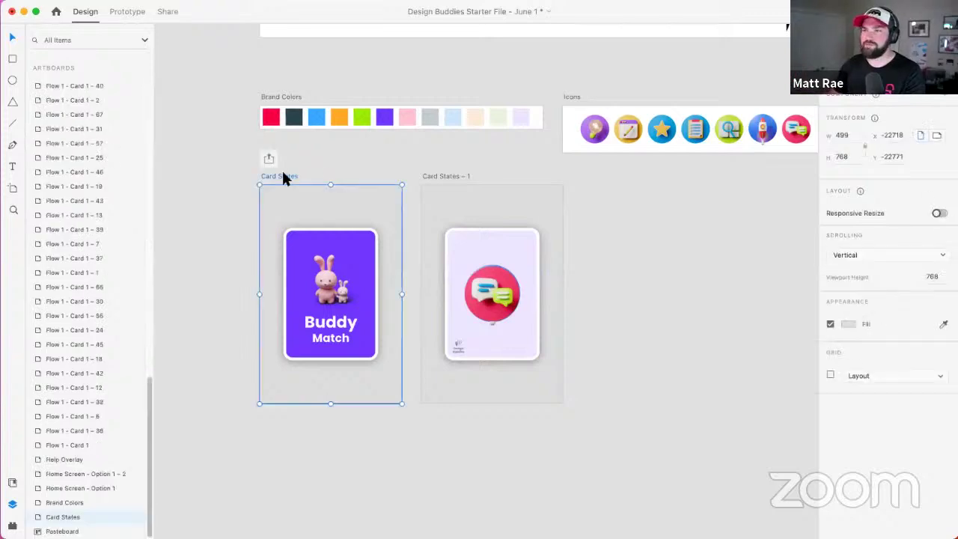
{"action": "left_click", "coordinate": [126, 12]}
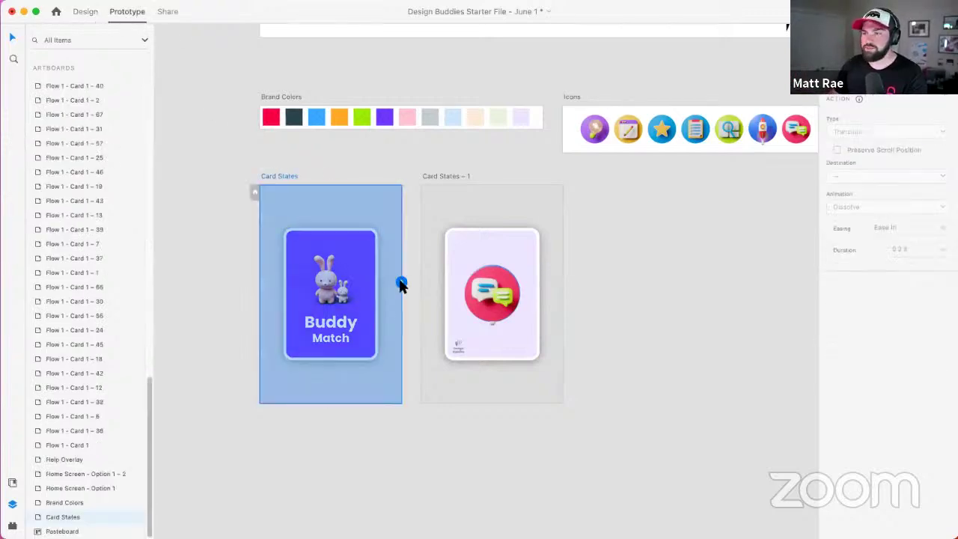
{"action": "left_click_drag", "start_coordinate": [416, 260], "coordinate": [426, 273]}
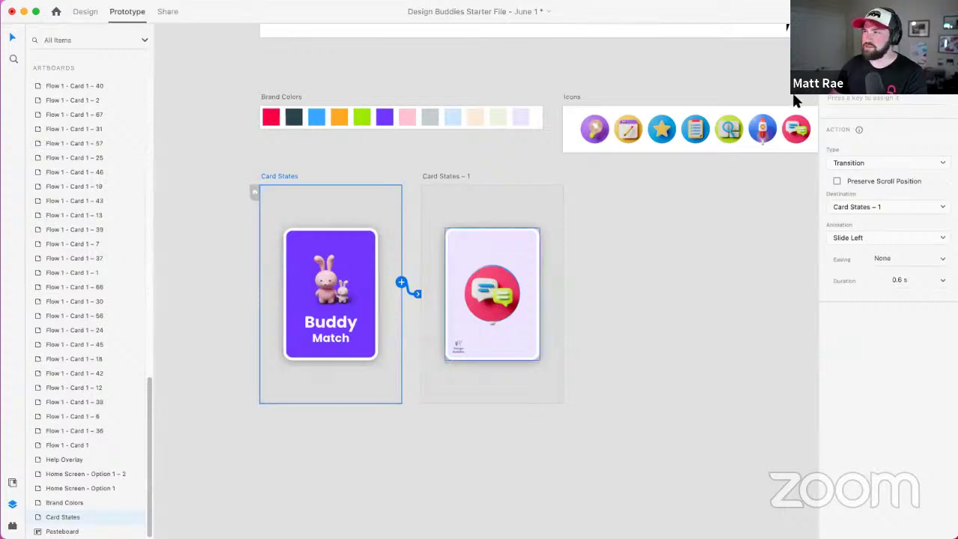
{"action": "left_click", "coordinate": [884, 98]}
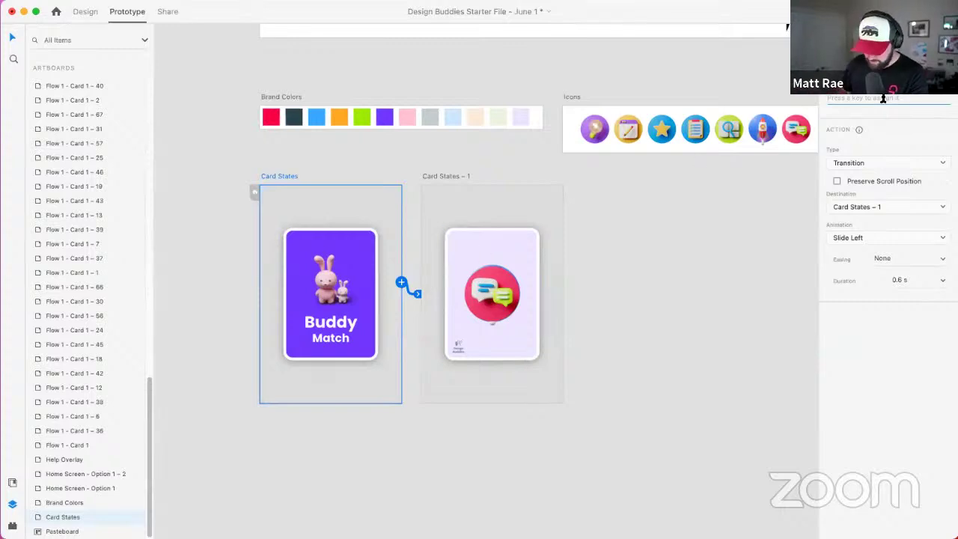
{"action": "key", "text": "x"}
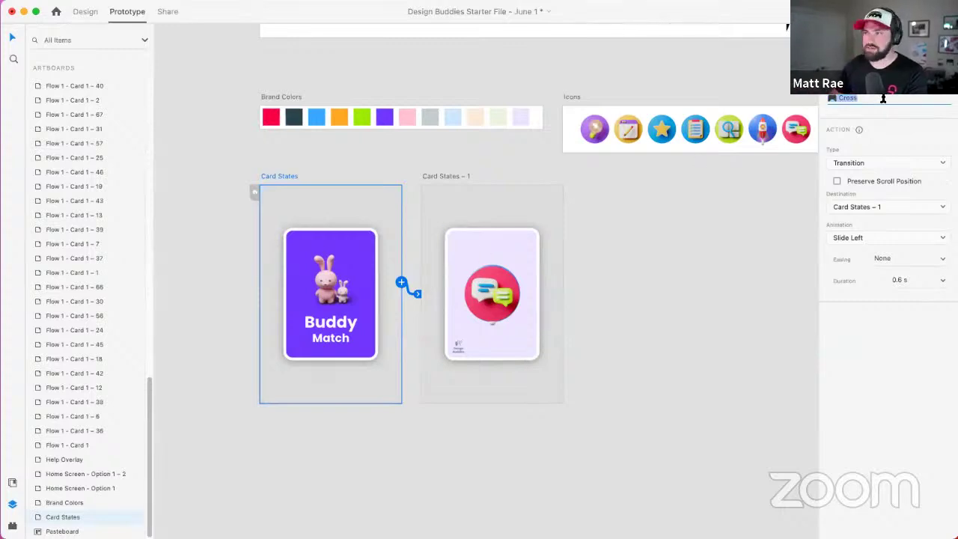
{"action": "left_click", "coordinate": [884, 161]}
{"action": "left_click", "coordinate": [883, 174]}
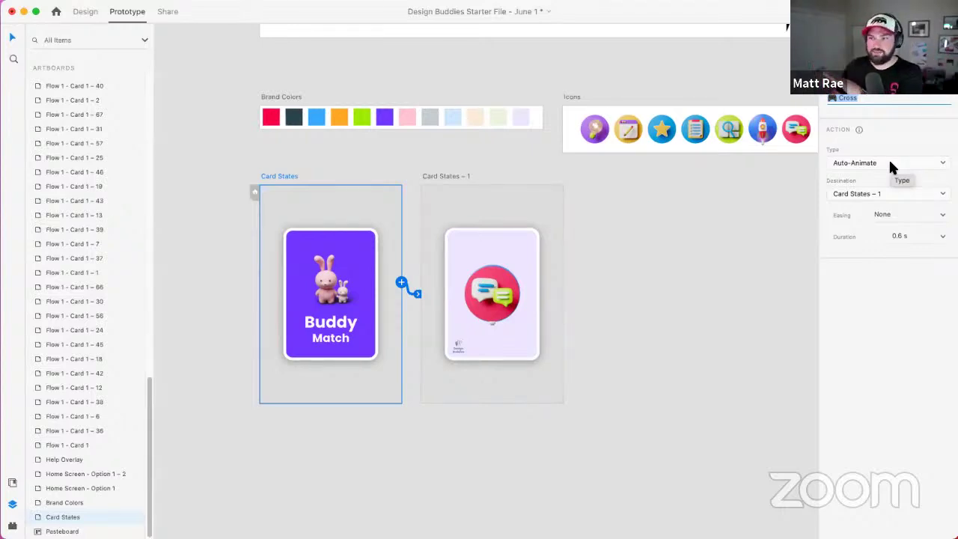
{"action": "left_click", "coordinate": [299, 167]}
{"action": "left_click", "coordinate": [292, 177]}
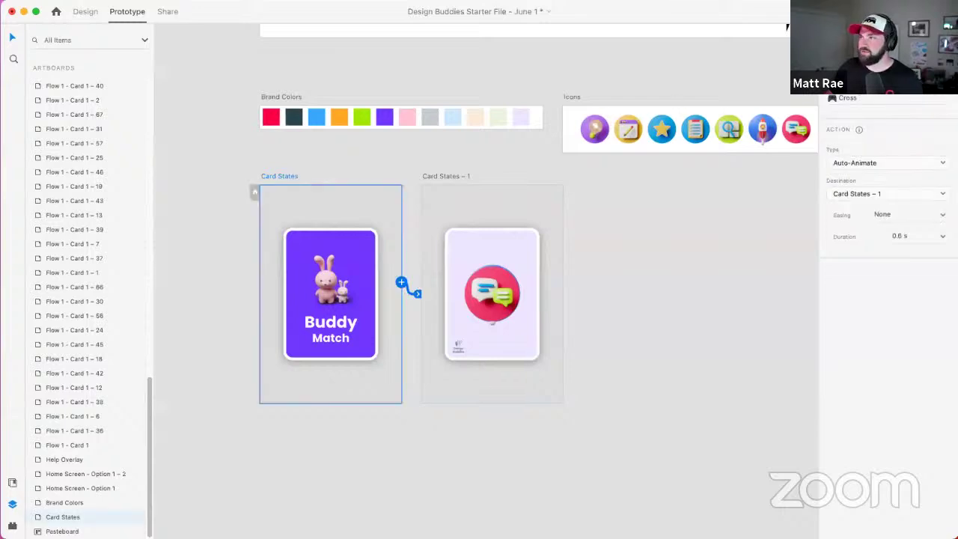
{"action": "left_click", "coordinate": [746, 57]}
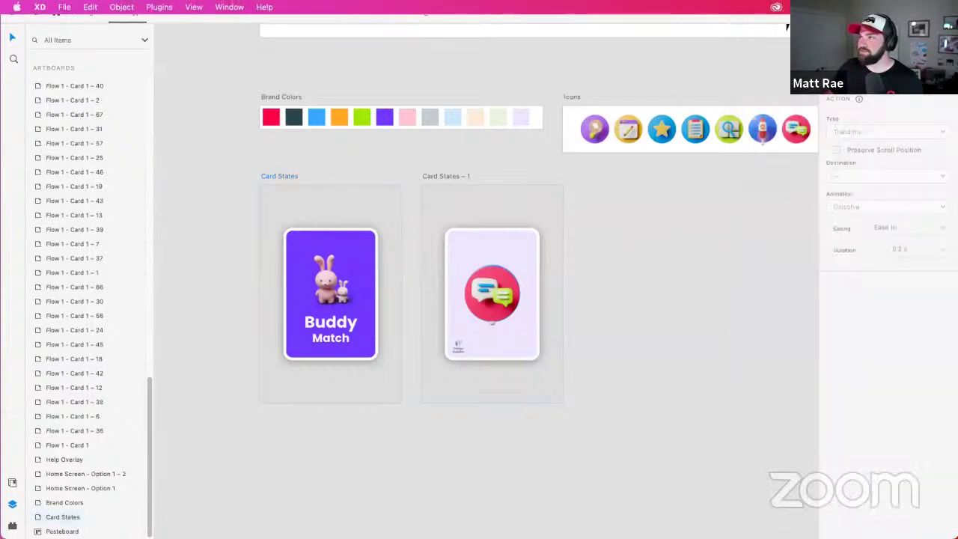
{"action": "left_click", "coordinate": [905, 11]}
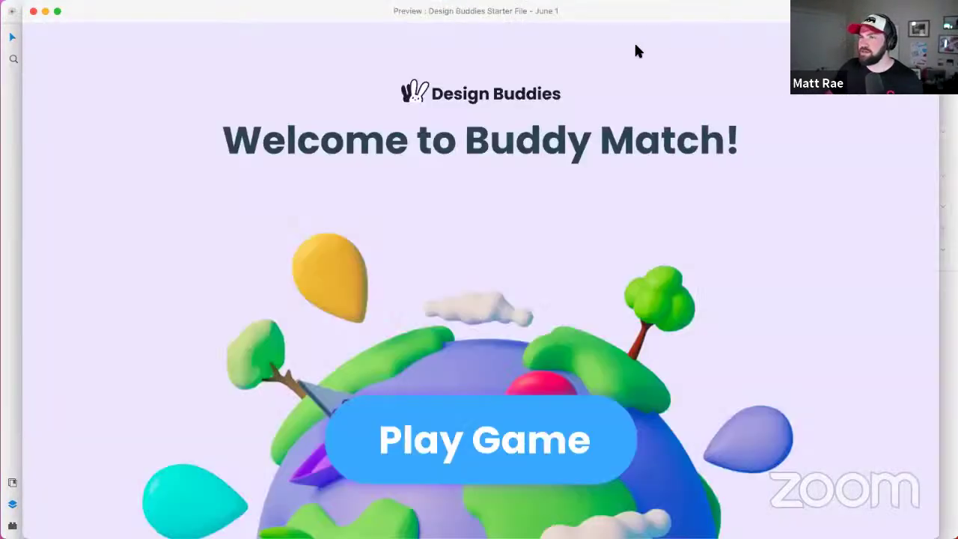
{"action": "left_click", "coordinate": [33, 12]}
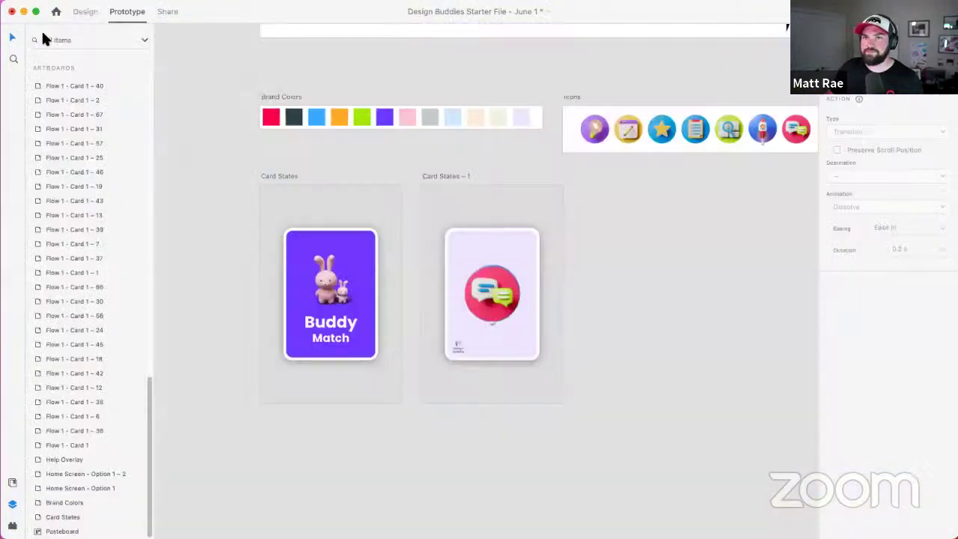
Step: Preview the Card States artboard, test the card flip to its front, and close the preview
{"action": "left_click", "coordinate": [266, 175]}
{"action": "left_click", "coordinate": [905, 11]}
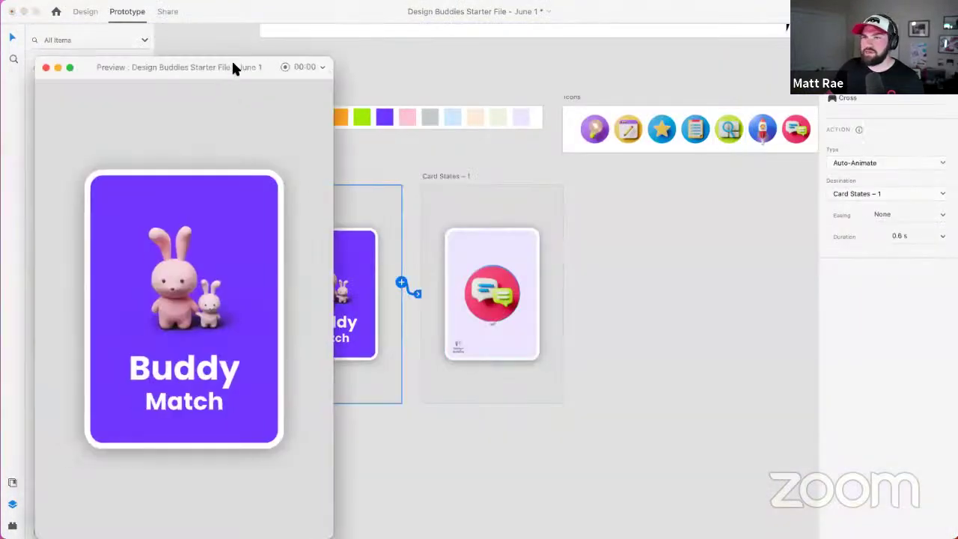
{"action": "left_click_drag", "start_coordinate": [231, 66], "coordinate": [502, 34]}
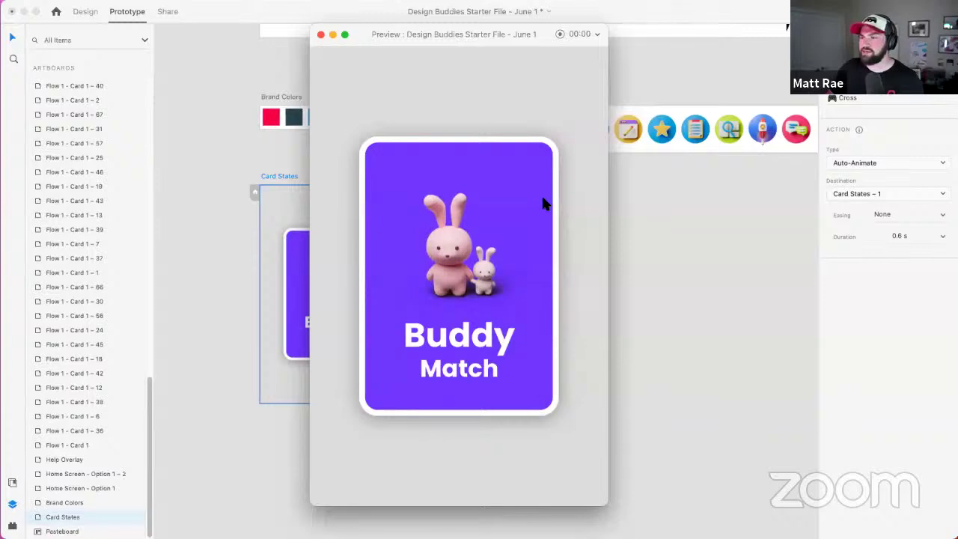
{"action": "left_click", "coordinate": [544, 204]}
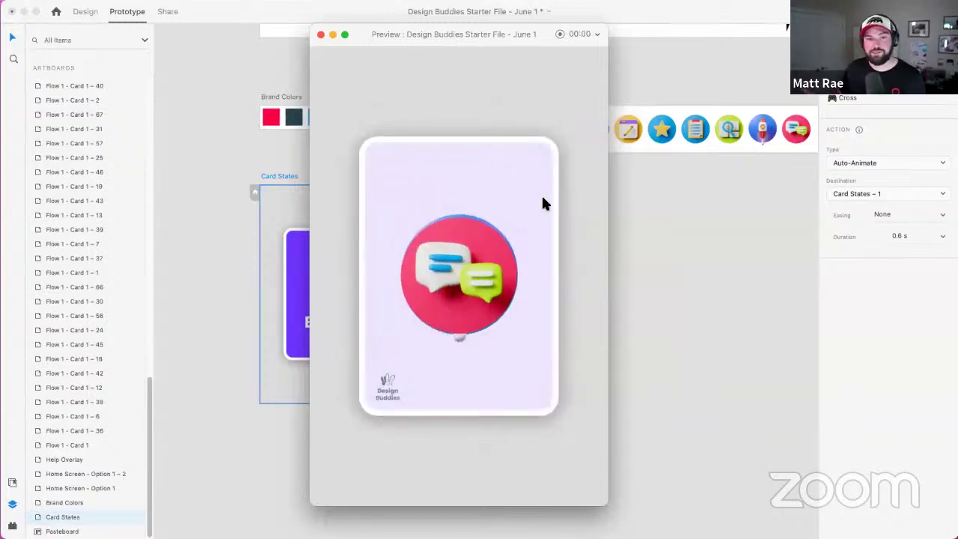
{"action": "left_click", "coordinate": [321, 35]}
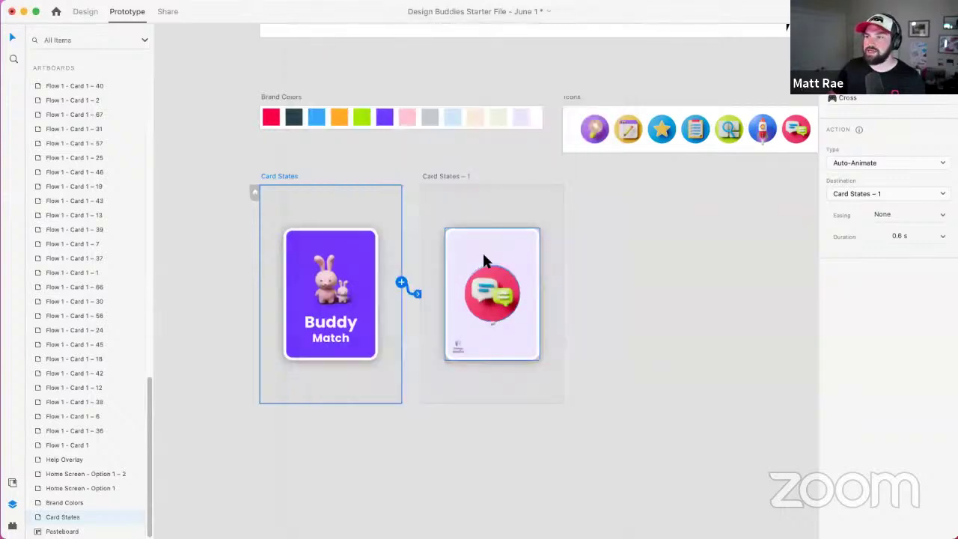
Step: Assign the gamepad Cross trigger to the Auto-Animate link from Card States – 1 back to Card States
{"action": "left_click", "coordinate": [443, 175]}
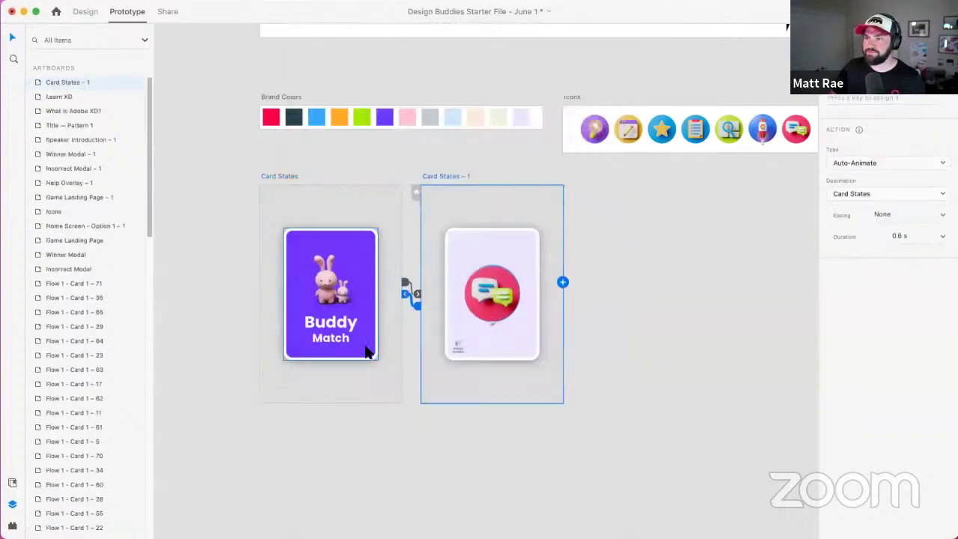
{"action": "left_click", "coordinate": [858, 98]}
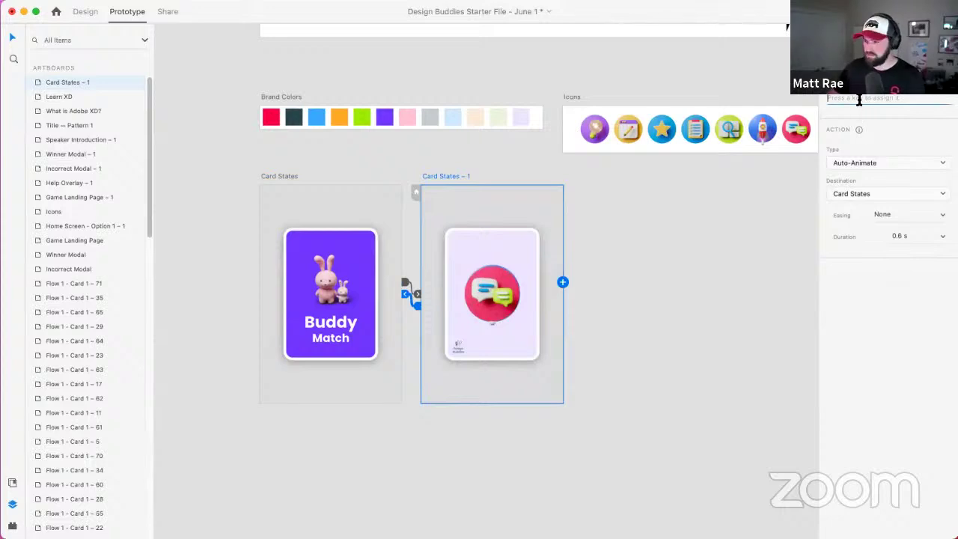
{"action": "left_click", "coordinate": [484, 254]}
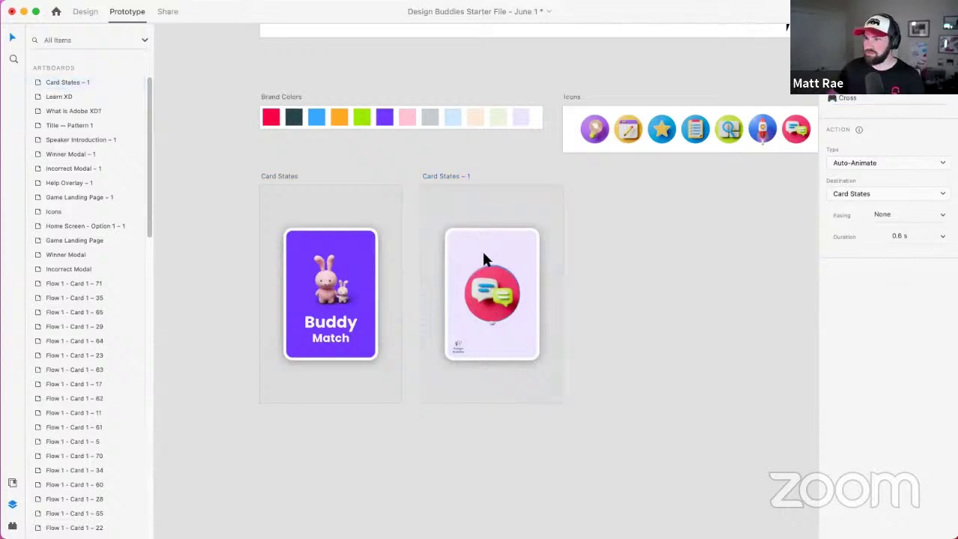
Step: Preview the two-way card flip starting from the Card States artboard and close the preview
{"action": "left_click", "coordinate": [286, 173]}
{"action": "key", "text": "super+Return"}
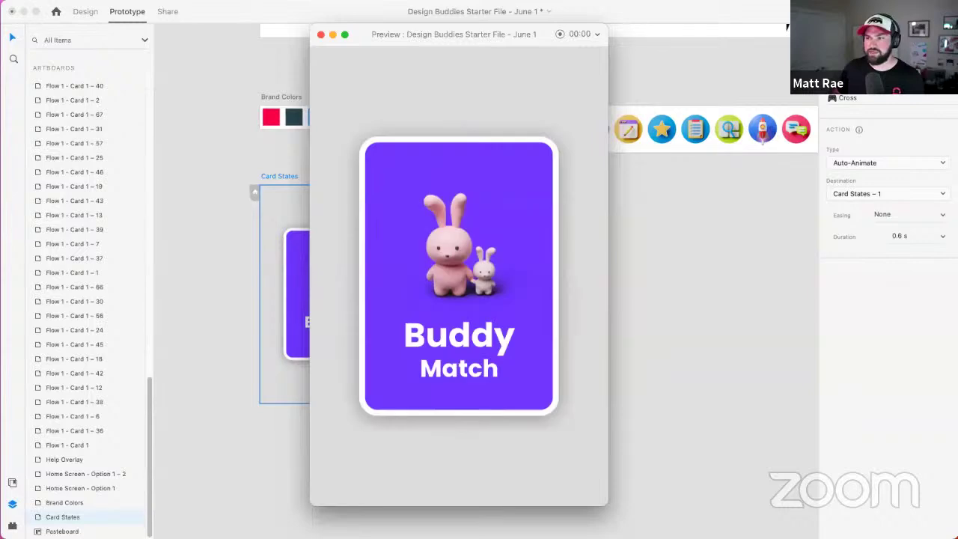
{"action": "left_click", "coordinate": [320, 36]}
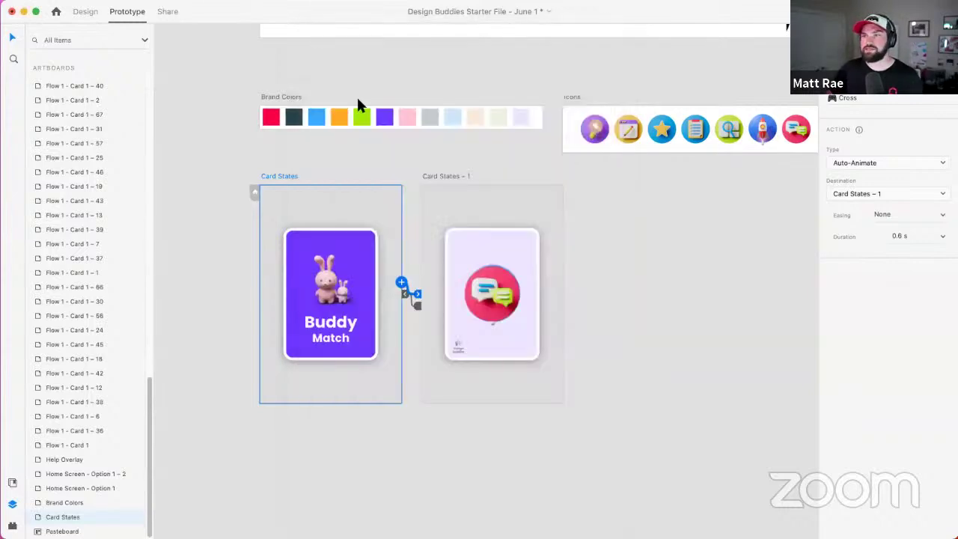
{"action": "left_click", "coordinate": [633, 290]}
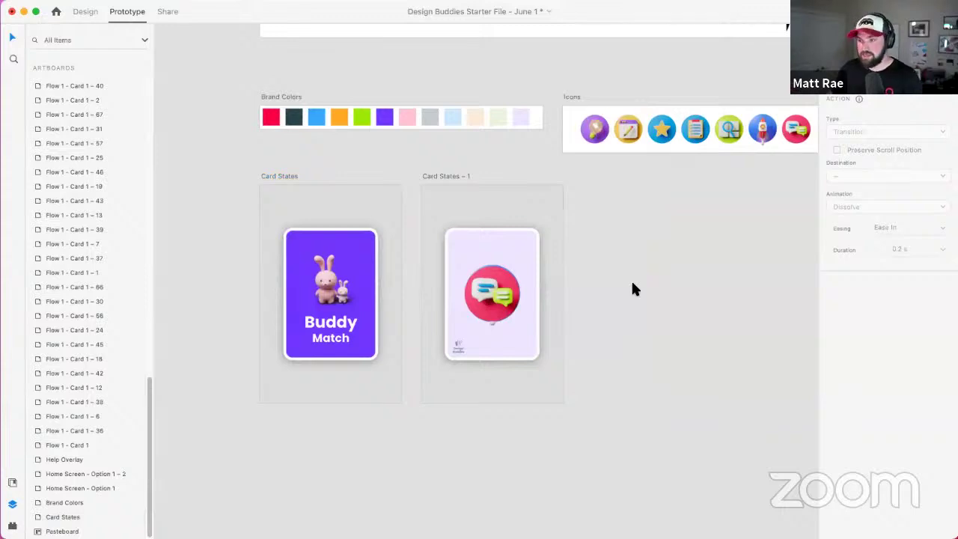
Step: Examine the starter game artboards, including Game Landing Page – 1 and Help Overlay – 1, and switch to Design mode
{"action": "key", "text": "super+minus"}
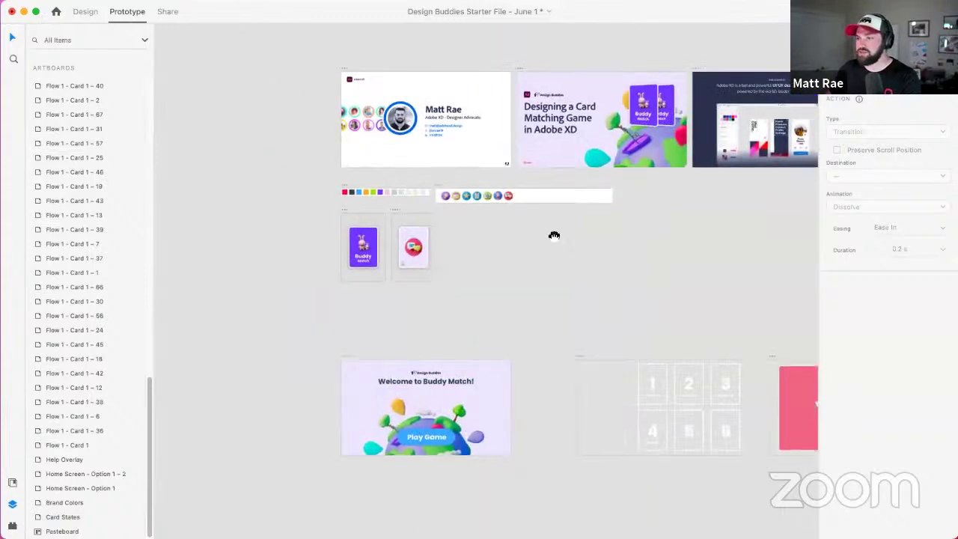
{"action": "scroll", "coordinate": [554, 237], "scroll_direction": "down", "scroll_amount": 5}
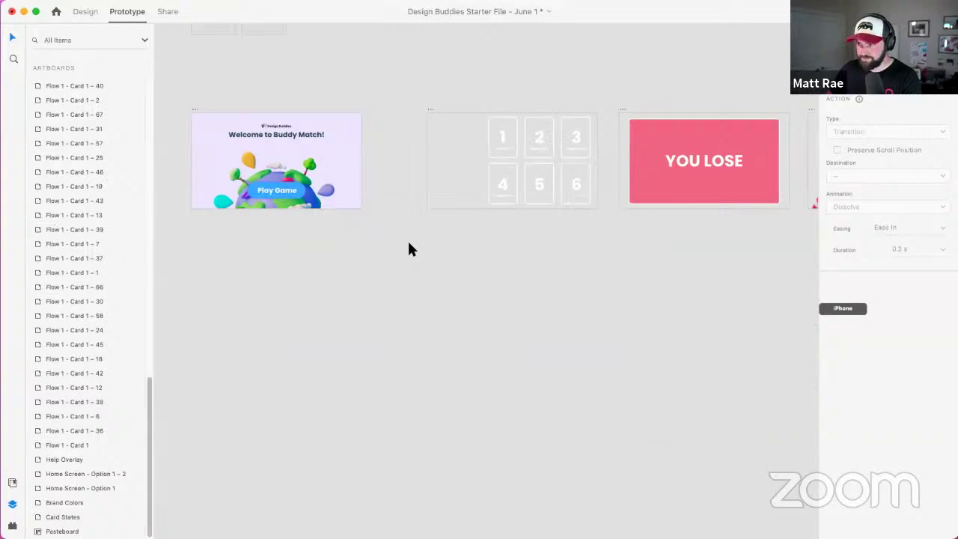
{"action": "scroll", "coordinate": [409, 249], "scroll_direction": "down", "scroll_amount": 4}
{"action": "left_click_drag", "start_coordinate": [387, 231], "coordinate": [358, 324]}
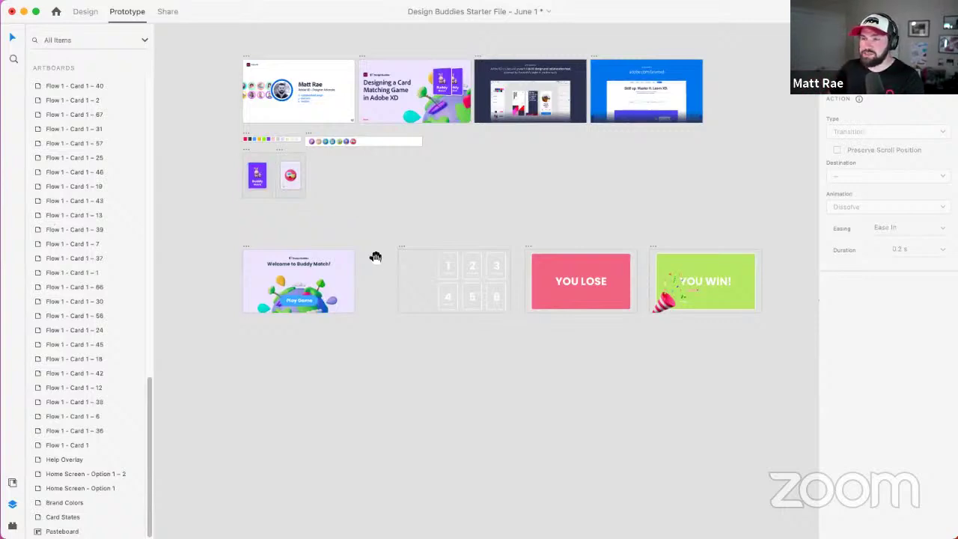
{"action": "scroll", "coordinate": [376, 257], "scroll_direction": "right", "scroll_amount": 2}
{"action": "left_click", "coordinate": [213, 251]}
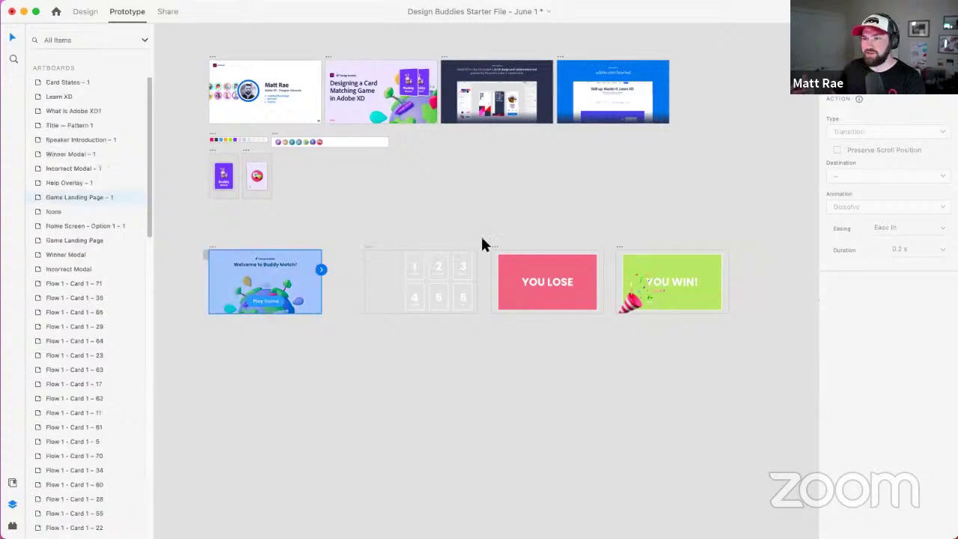
{"action": "left_click", "coordinate": [366, 245]}
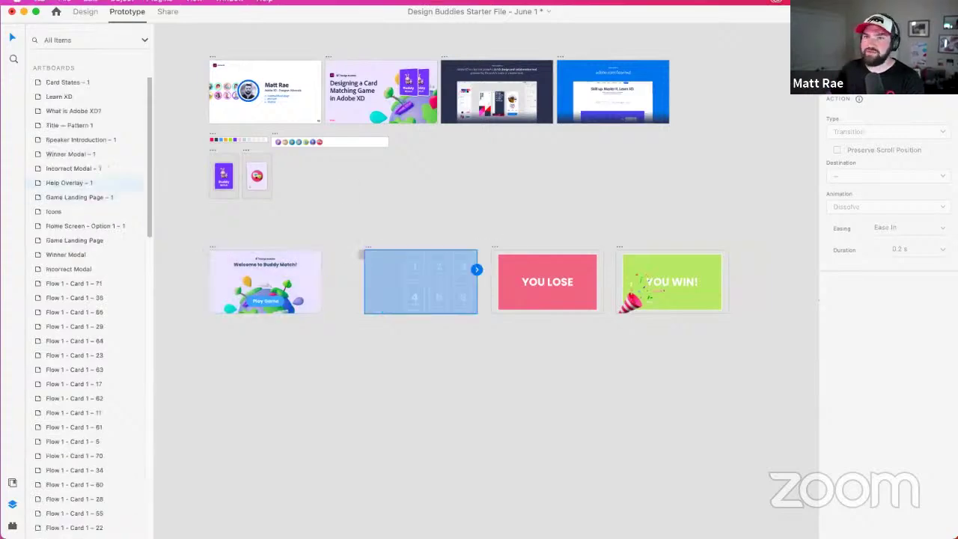
{"action": "left_click", "coordinate": [84, 12]}
{"action": "scroll", "coordinate": [415, 275], "scroll_direction": "up", "scroll_amount": 5}
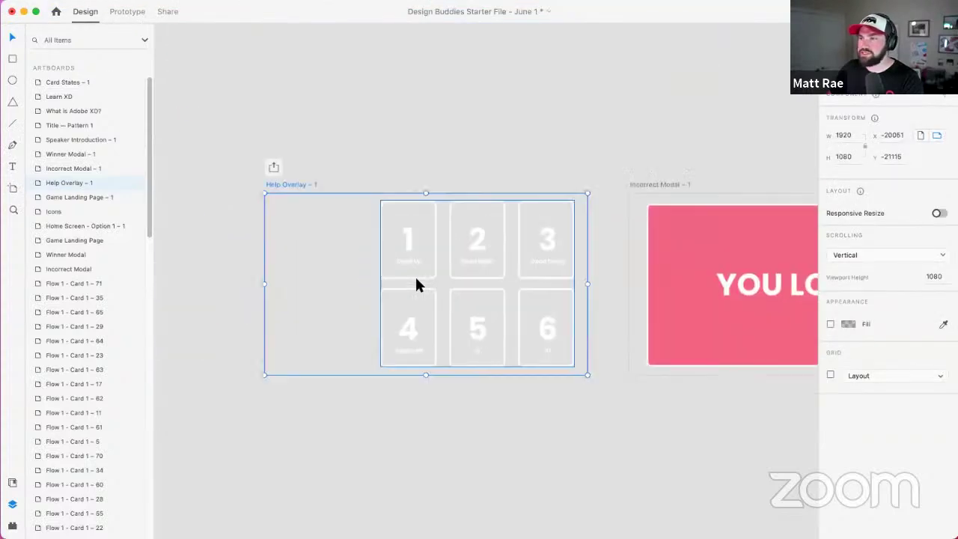
{"action": "left_click", "coordinate": [402, 137]}
{"action": "scroll", "coordinate": [402, 141], "scroll_direction": "down", "scroll_amount": 10}
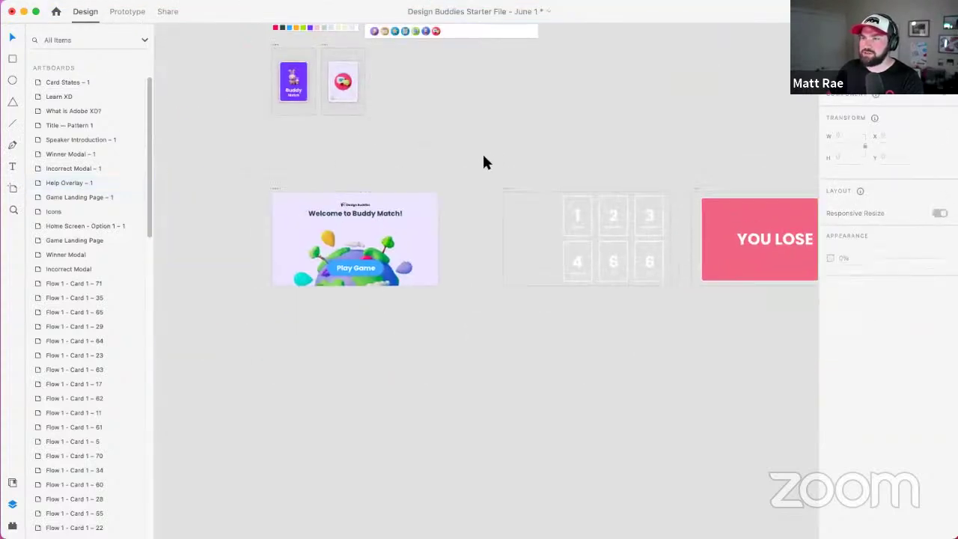
Step: Duplicate the Home Screen - Option 1 artboard from the finished game and place the copy directly below Game Landing Page – 1
{"action": "left_click_drag", "start_coordinate": [473, 217], "coordinate": [415, 452]}
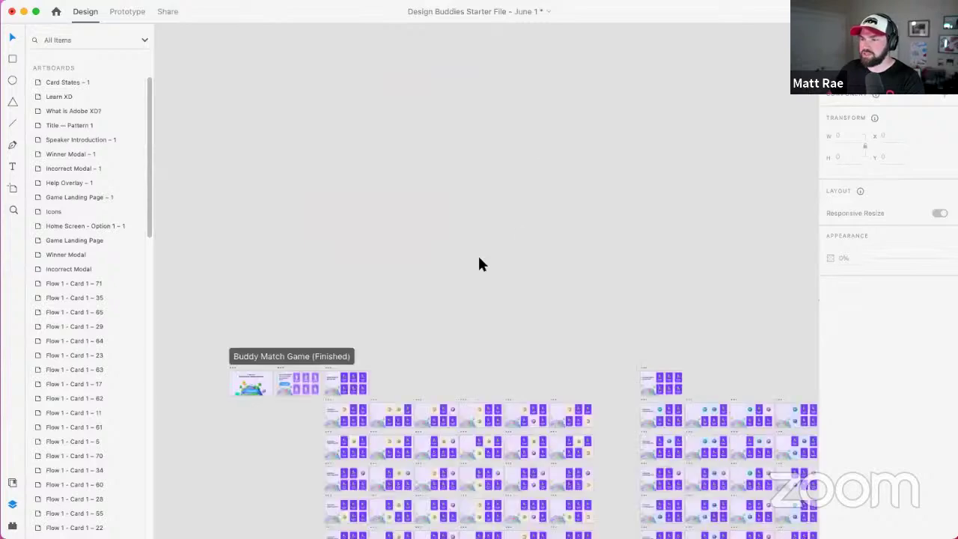
{"action": "scroll", "coordinate": [291, 275], "scroll_direction": "down", "scroll_amount": 2}
{"action": "left_click", "coordinate": [331, 282]}
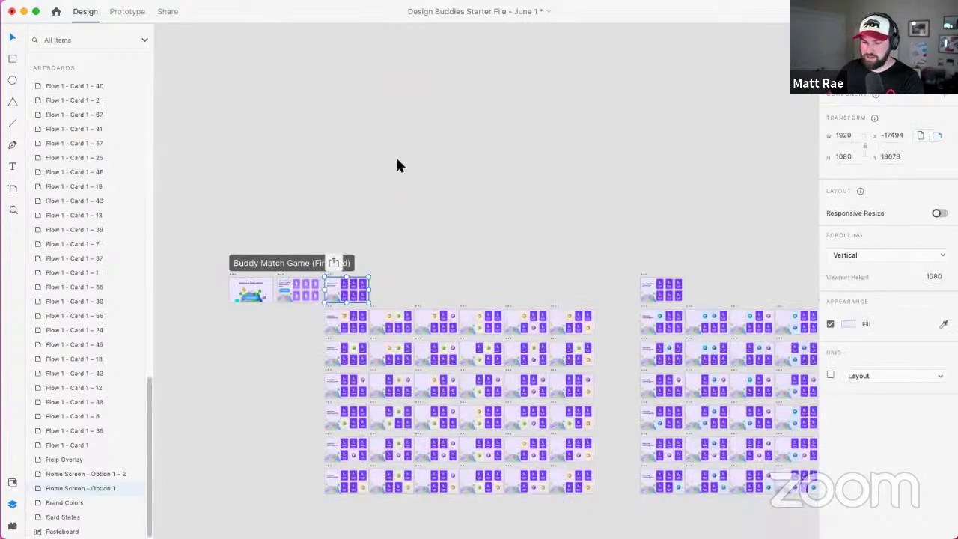
{"action": "scroll", "coordinate": [397, 165], "scroll_direction": "up", "scroll_amount": 10}
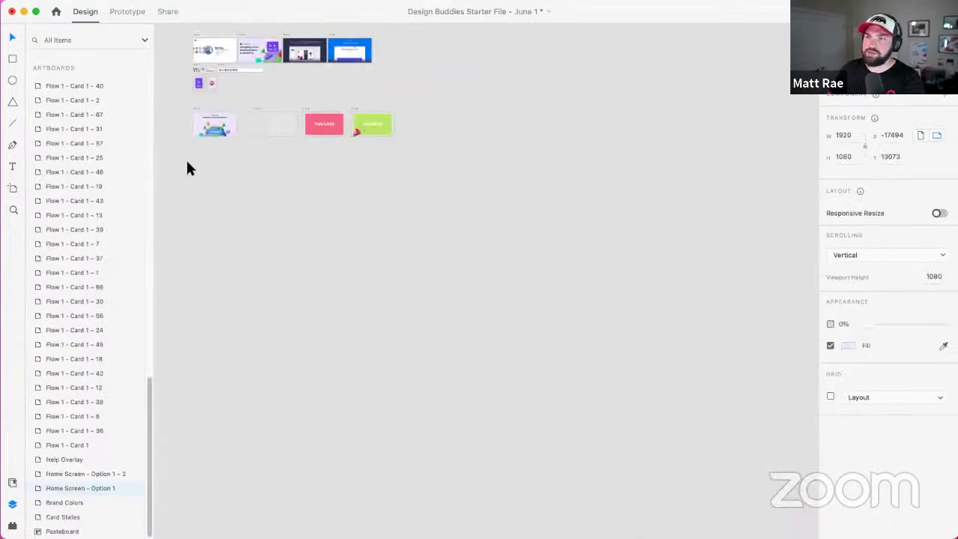
{"action": "key", "text": "super+d"}
{"action": "left_click_drag", "start_coordinate": [373, 33], "coordinate": [193, 146]}
{"action": "scroll", "coordinate": [192, 143], "scroll_direction": "up", "scroll_amount": 10}
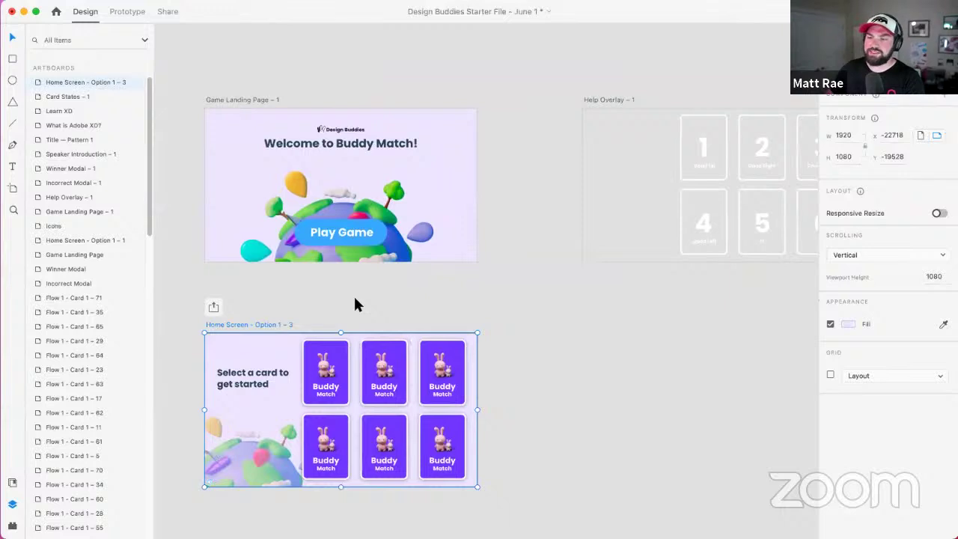
Step: Examine the globe image, heading text and individual card position groups on the Home Screen - Option 1 – 3 artboard
{"action": "left_click", "coordinate": [265, 458]}
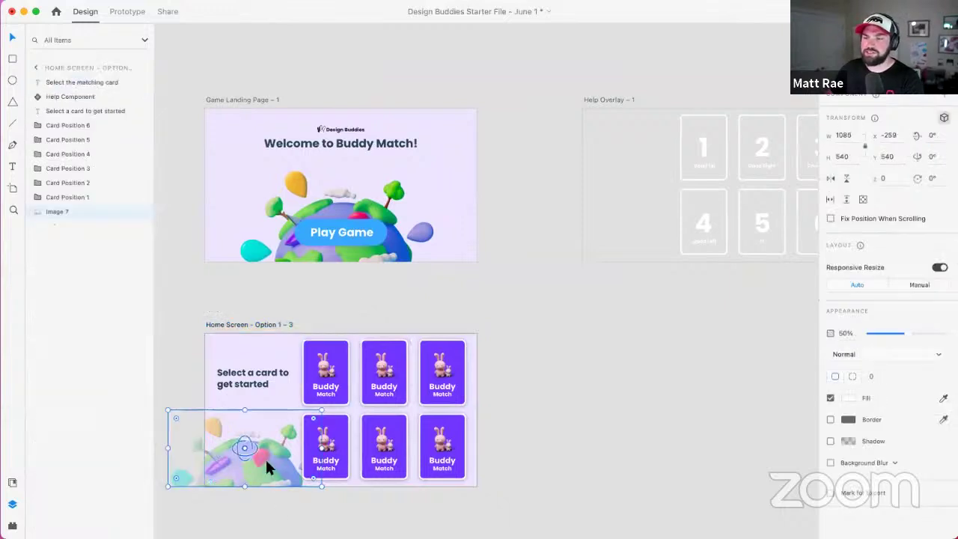
{"action": "left_click", "coordinate": [257, 378]}
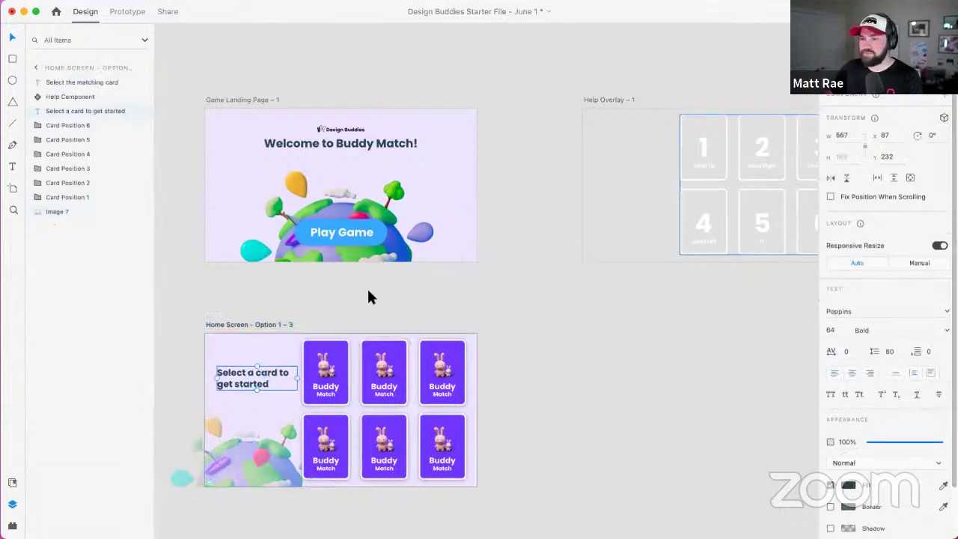
{"action": "left_click", "coordinate": [318, 366]}
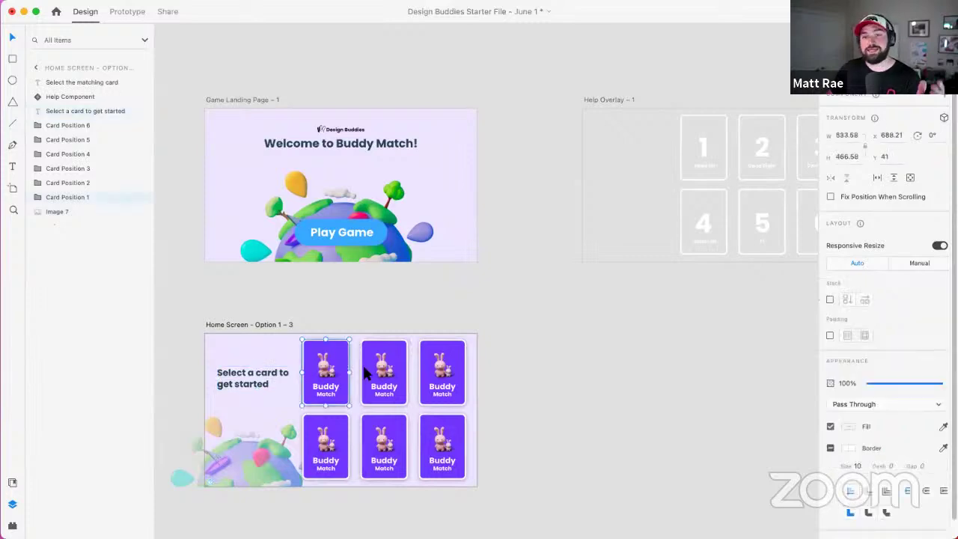
{"action": "left_click", "coordinate": [395, 372]}
{"action": "left_click", "coordinate": [333, 437]}
{"action": "left_click", "coordinate": [382, 440]}
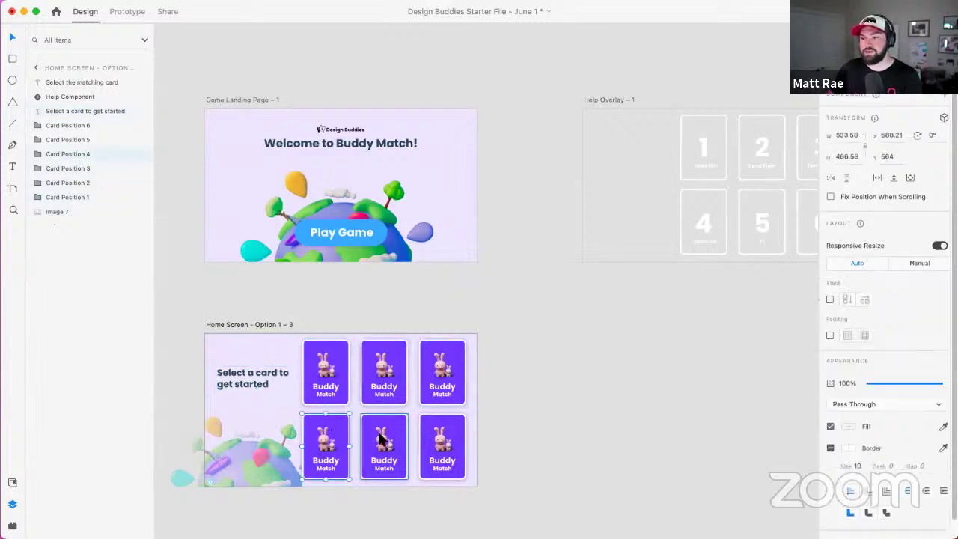
{"action": "left_click", "coordinate": [425, 439]}
Step: Copy the first card beside the Home Screen artboard and expand it into a Repeat Grid of three columns and two rows
{"action": "left_click_drag", "start_coordinate": [332, 359], "coordinate": [707, 374]}
{"action": "key", "text": "super+r"}
{"action": "left_click_drag", "start_coordinate": [609, 417], "coordinate": [614, 497]}
{"action": "left_click_drag", "start_coordinate": [650, 463], "coordinate": [662, 408]}
{"action": "key", "text": "Escape"}
Step: Ungroup the Repeat Grid on the pasteboard and delete its six demonstration cards
{"action": "left_click", "coordinate": [689, 389]}
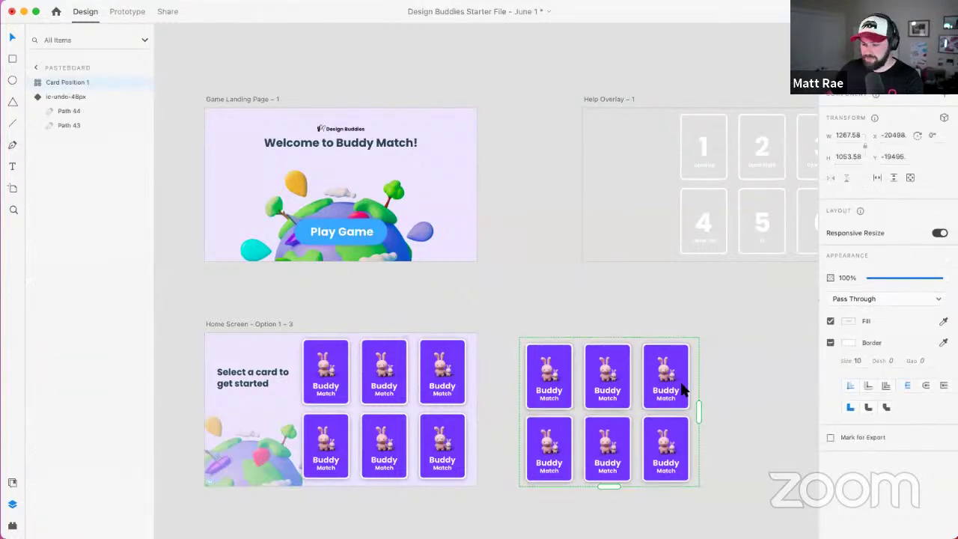
{"action": "key", "text": "super+shift+g"}
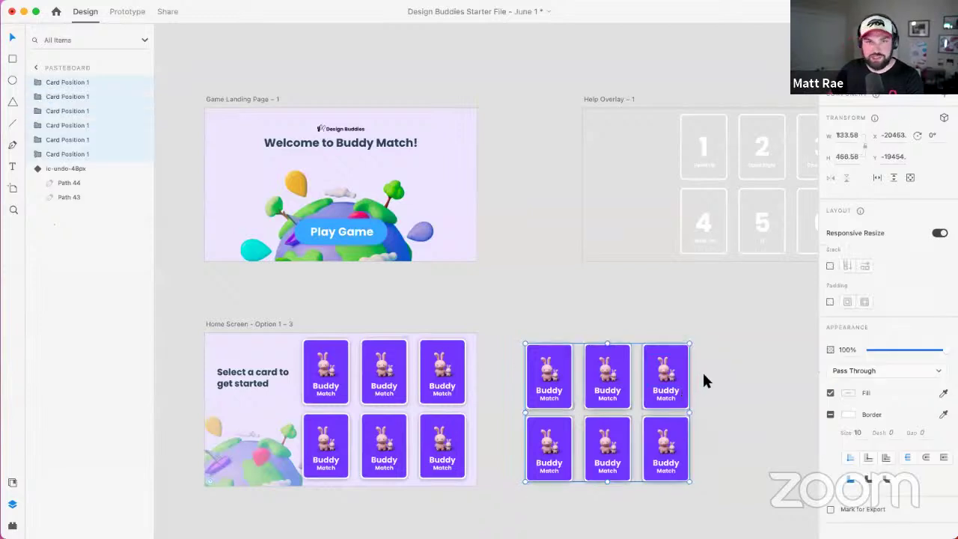
{"action": "mouse_move", "coordinate": [502, 320]}
{"action": "left_mouse_down"}
{"action": "mouse_move", "coordinate": [532, 321]}
{"action": "mouse_move", "coordinate": [708, 510]}
{"action": "left_mouse_up"}
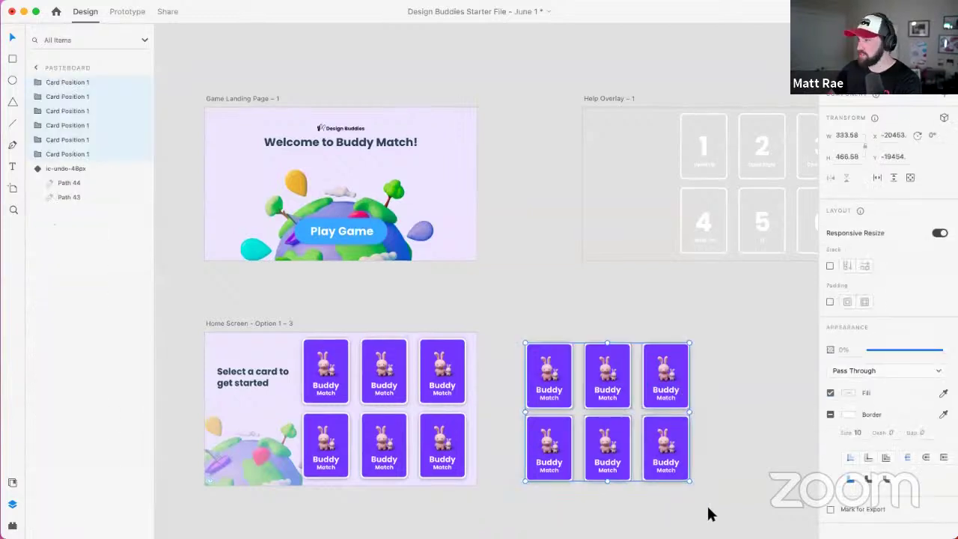
{"action": "key", "text": "Delete"}
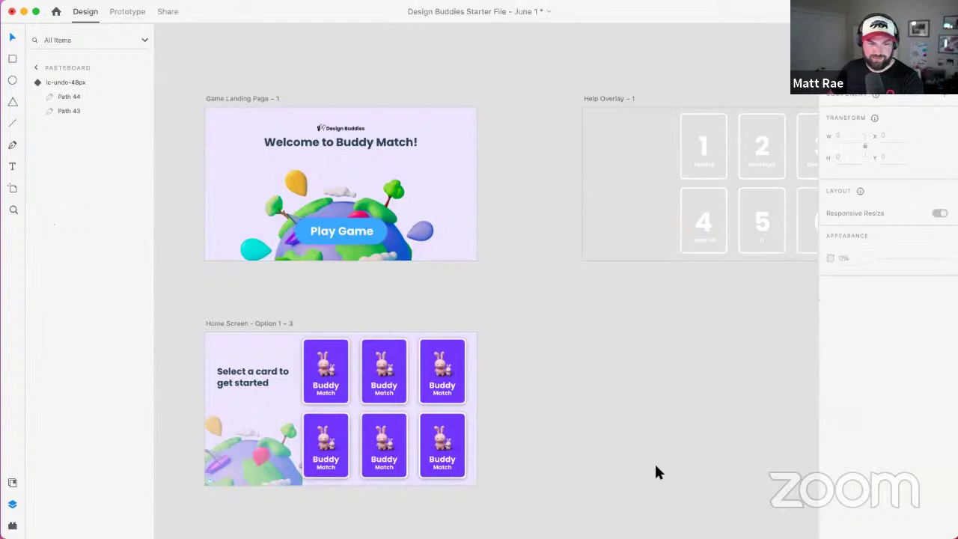
{"action": "left_click", "coordinate": [546, 388]}
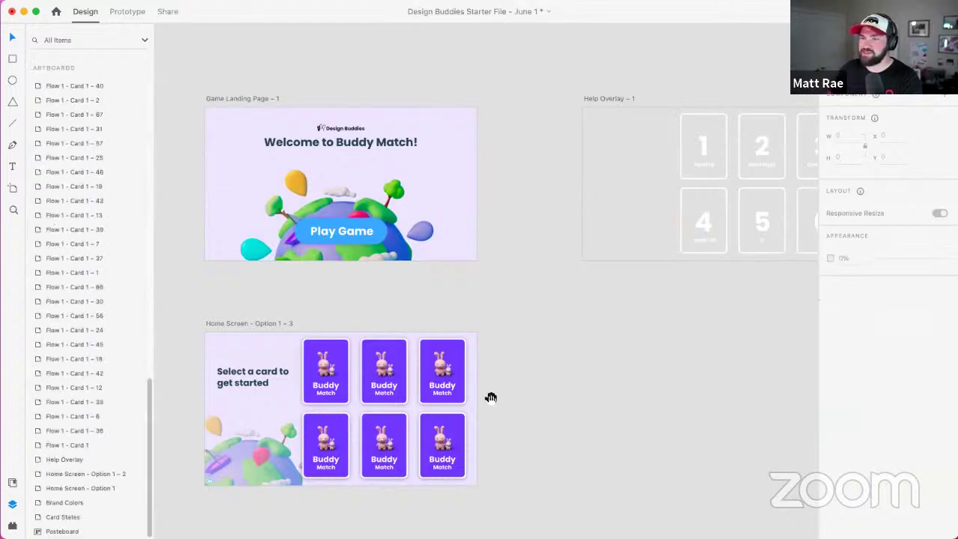
Step: Examine the card 1 rectangle on Help Overlay – 1, including its border and Background Blur settings
{"action": "left_click_drag", "start_coordinate": [489, 395], "coordinate": [519, 355]}
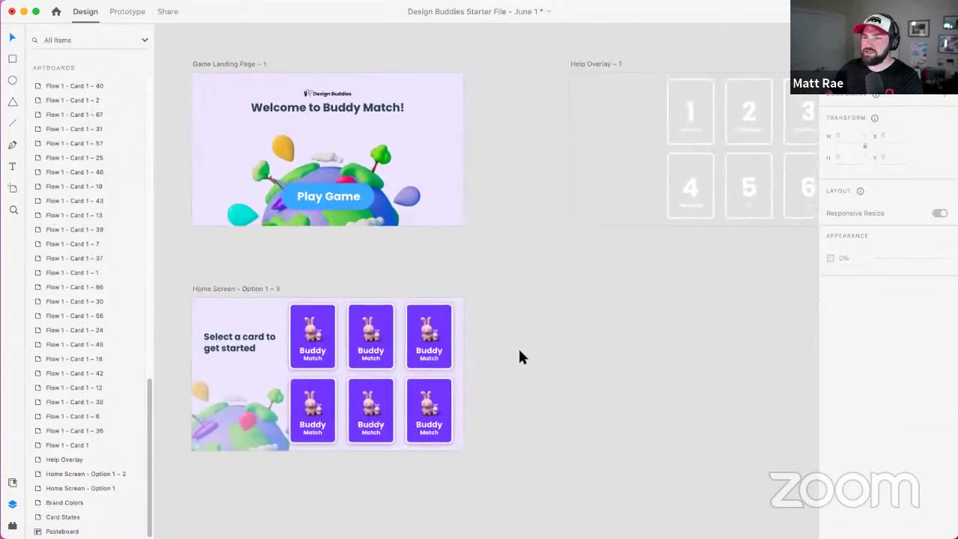
{"action": "scroll", "coordinate": [547, 332], "scroll_direction": "down", "scroll_amount": 2}
{"action": "left_click", "coordinate": [565, 133]}
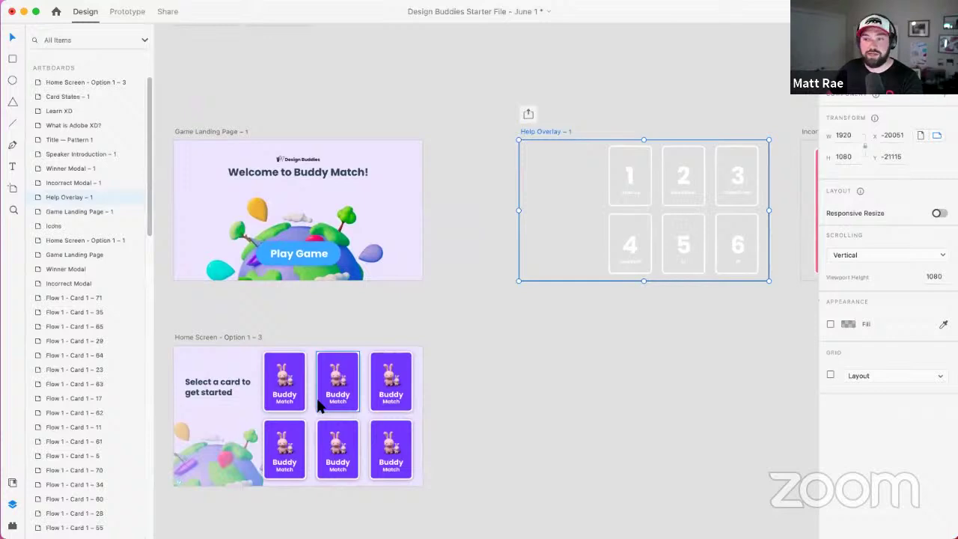
{"action": "left_click", "coordinate": [644, 158]}
{"action": "double_click", "coordinate": [642, 154]}
{"action": "key", "text": "super+3"}
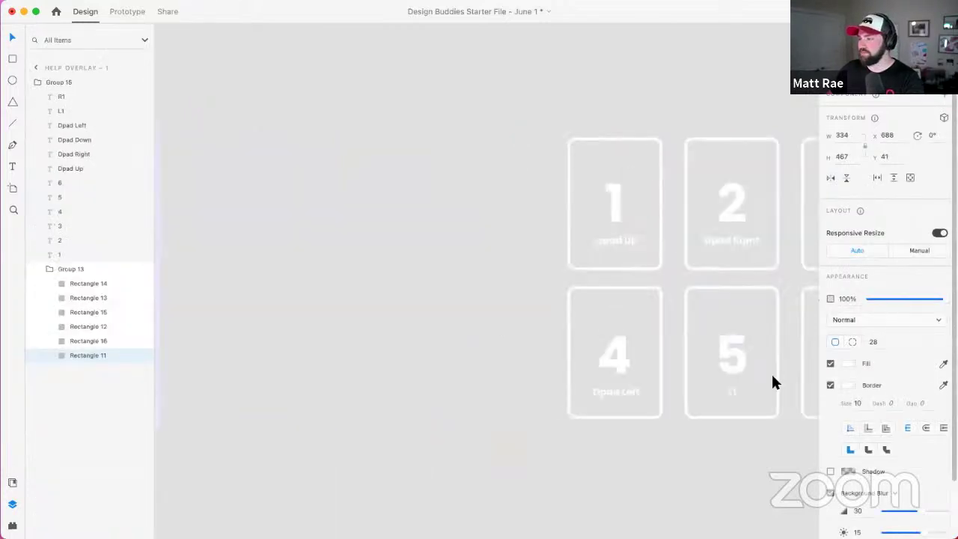
{"action": "scroll", "coordinate": [872, 427], "scroll_direction": "down", "scroll_amount": 2}
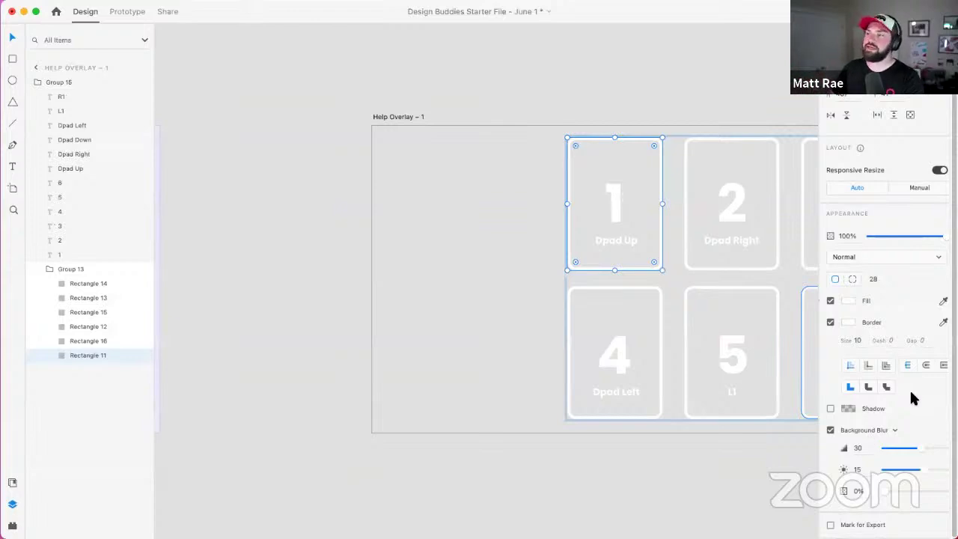
{"action": "scroll", "coordinate": [656, 299], "scroll_direction": "right", "scroll_amount": 5}
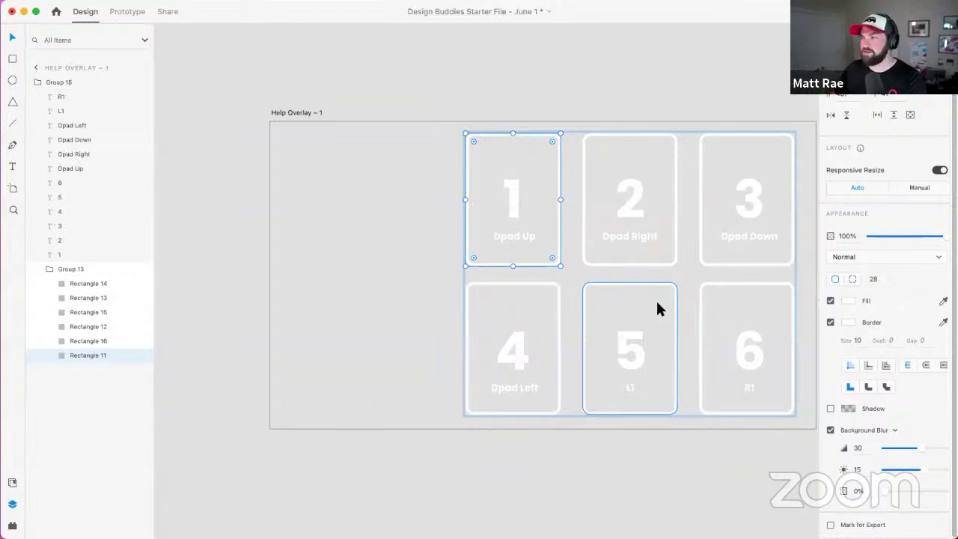
{"action": "left_click", "coordinate": [310, 112]}
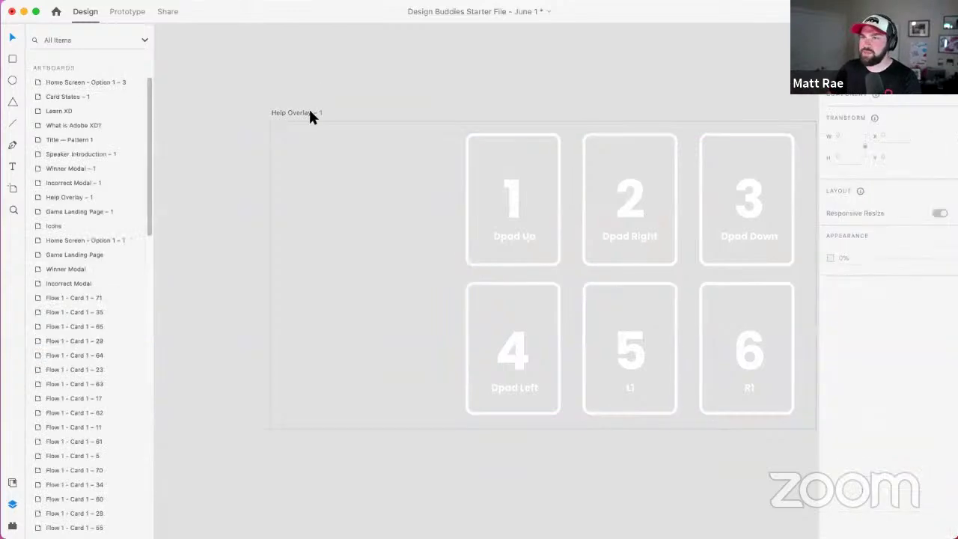
Step: Select the Help Component on the Home Screen - Option 1 – 3 artboard and display its prototype interactions
{"action": "scroll", "coordinate": [537, 143], "scroll_direction": "down", "scroll_amount": 5}
{"action": "left_click_drag", "start_coordinate": [467, 349], "coordinate": [558, 306]}
{"action": "left_click", "coordinate": [253, 384]}
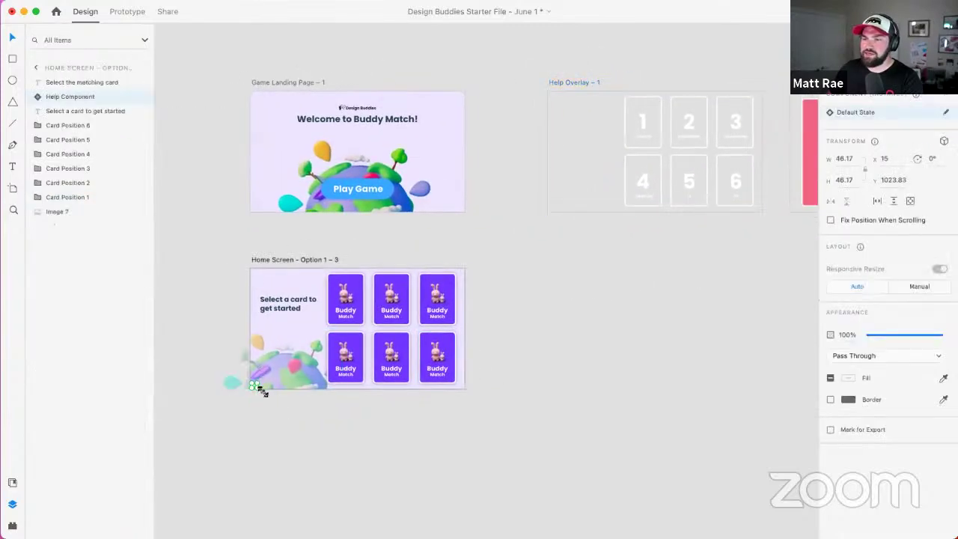
{"action": "scroll", "coordinate": [255, 386], "scroll_direction": "up", "scroll_amount": 5}
{"action": "scroll", "coordinate": [253, 384], "scroll_direction": "up", "scroll_amount": 3}
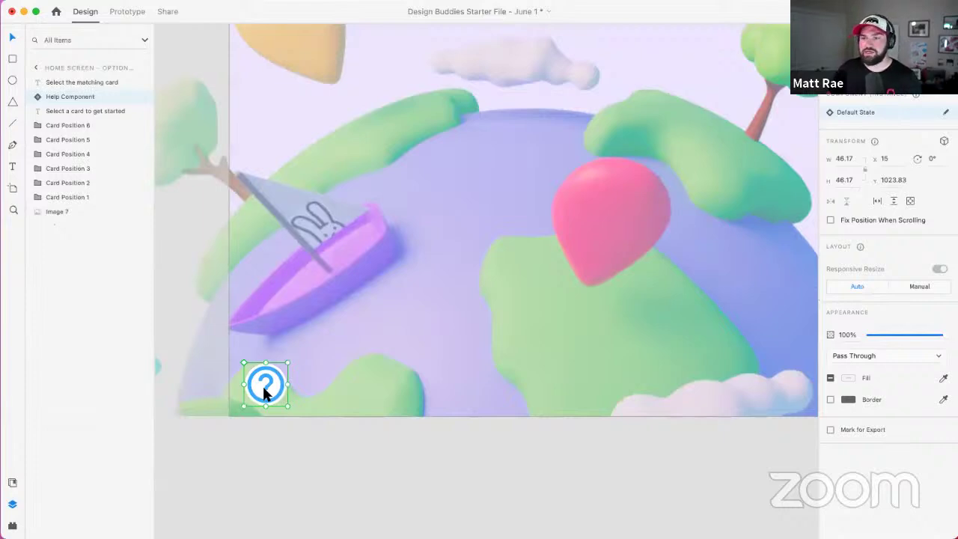
{"action": "left_click", "coordinate": [127, 11]}
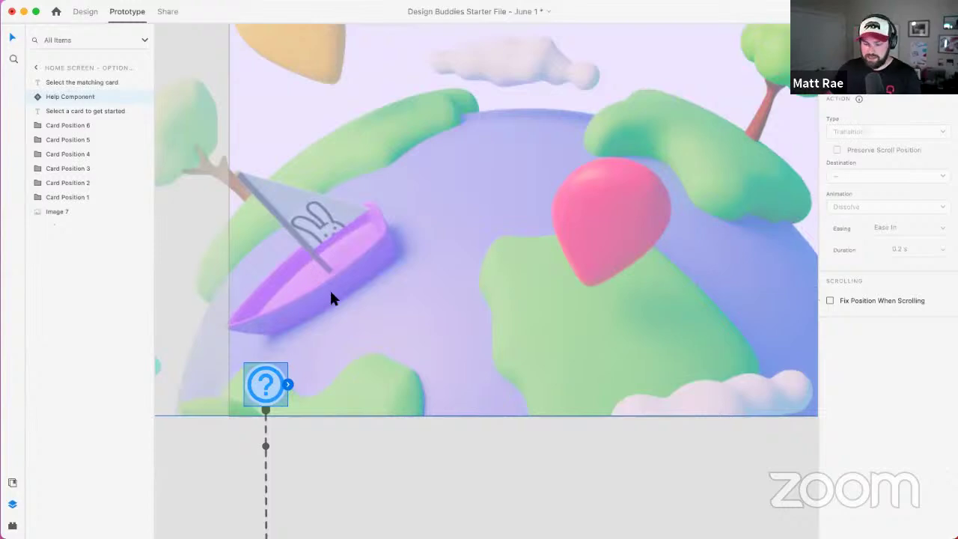
Step: Redirect the help icon's first interaction wire from the finished game's overlay to the Help Overlay – 1 artboard
{"action": "scroll", "coordinate": [267, 384], "scroll_direction": "down", "scroll_amount": 3}
{"action": "scroll", "coordinate": [271, 378], "scroll_direction": "up", "scroll_amount": 3}
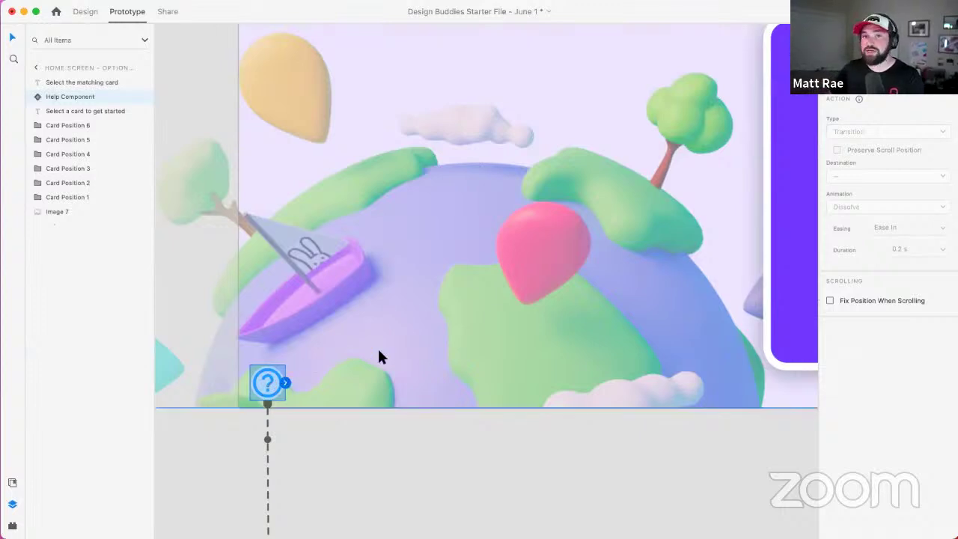
{"action": "scroll", "coordinate": [378, 357], "scroll_direction": "down", "scroll_amount": 5}
{"action": "scroll", "coordinate": [397, 393], "scroll_direction": "down", "scroll_amount": 10}
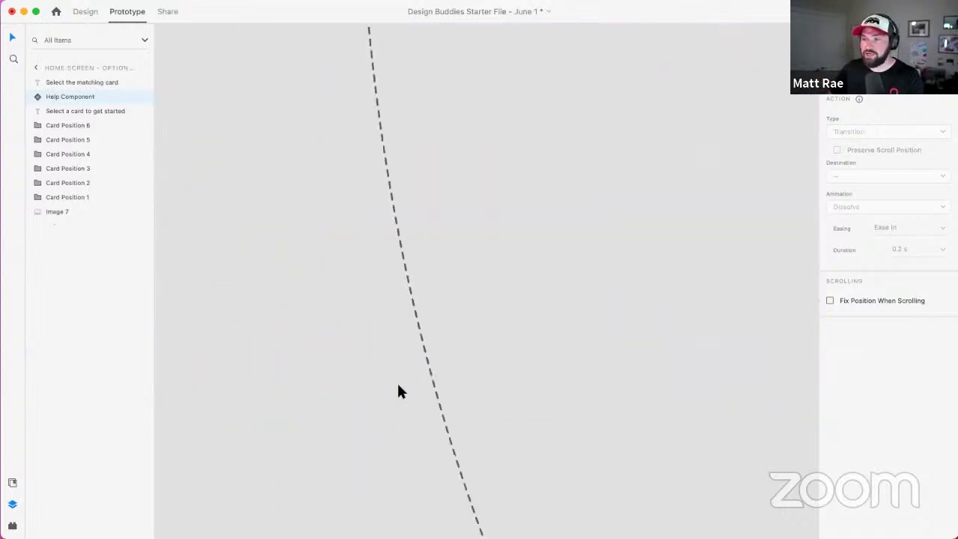
{"action": "scroll", "coordinate": [403, 387], "scroll_direction": "down", "scroll_amount": 10}
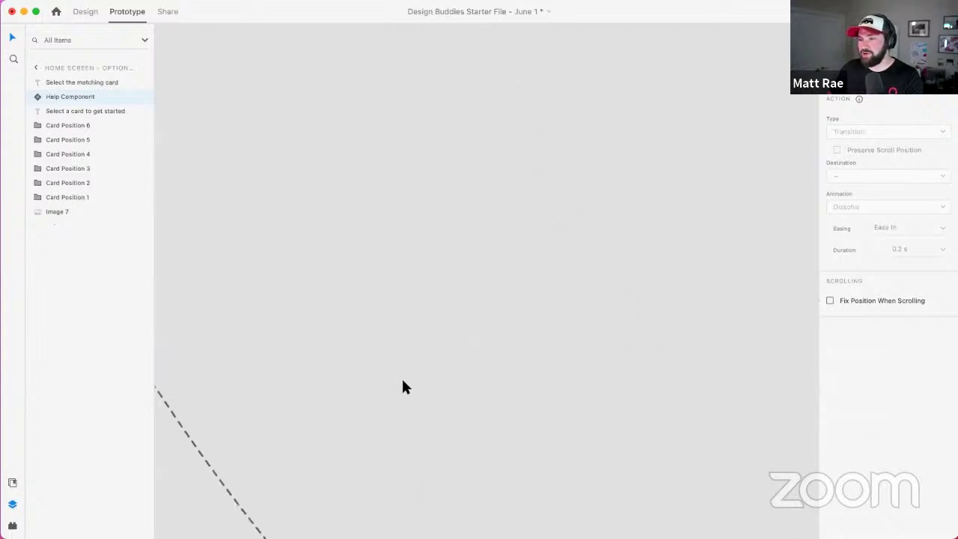
{"action": "scroll", "coordinate": [403, 387], "scroll_direction": "up", "scroll_amount": 10}
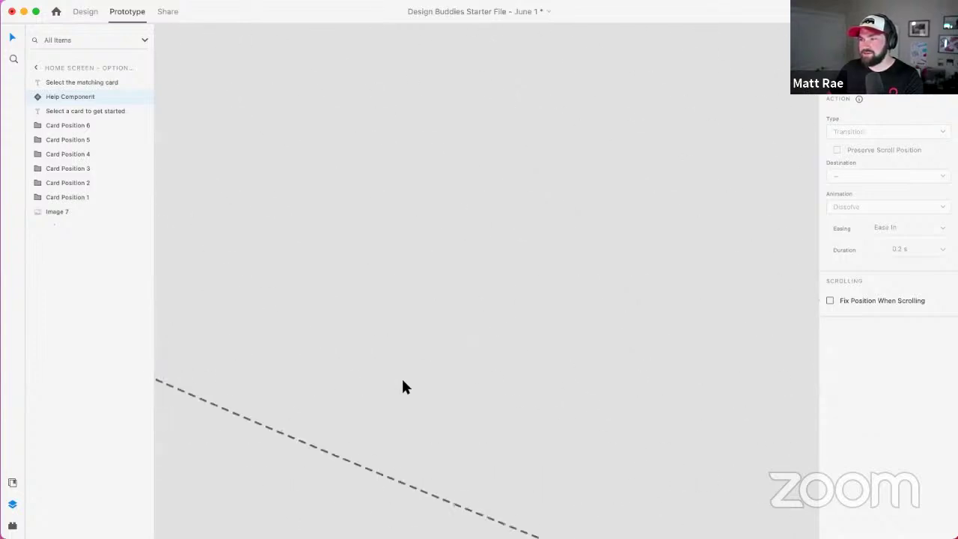
{"action": "scroll", "coordinate": [404, 385], "scroll_direction": "down", "scroll_amount": 10}
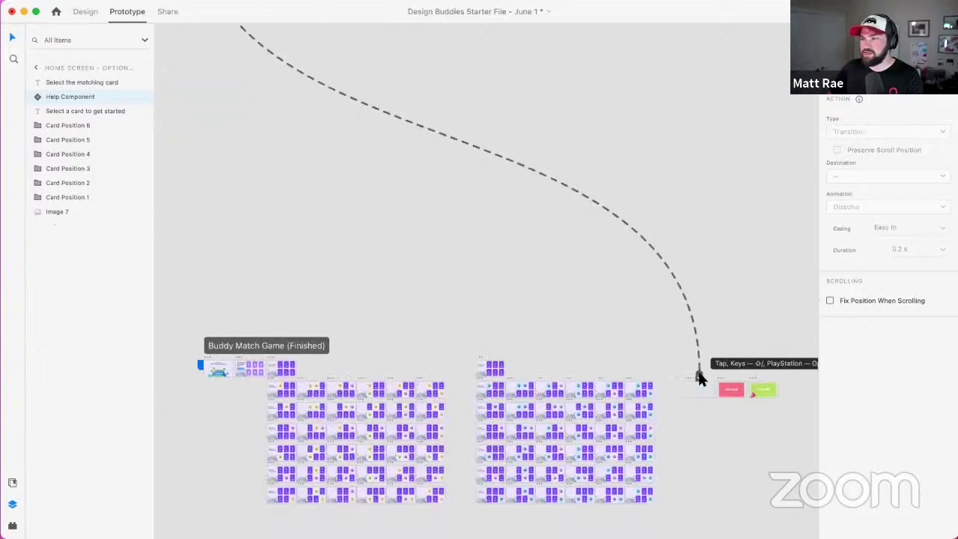
{"action": "left_click_drag", "start_coordinate": [698, 378], "coordinate": [238, 90]}
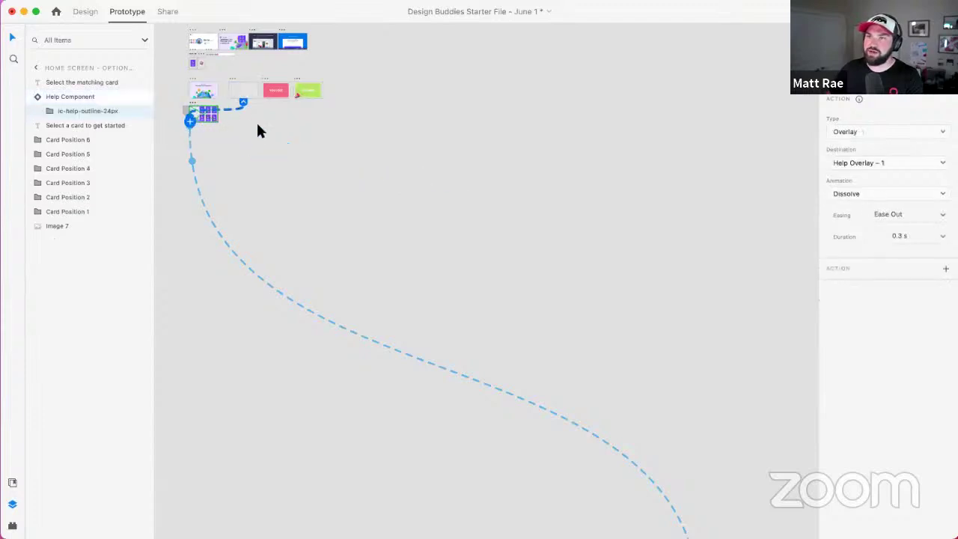
{"action": "scroll", "coordinate": [565, 252], "scroll_direction": "left", "scroll_amount": 10}
{"action": "scroll", "coordinate": [564, 253], "scroll_direction": "up", "scroll_amount": 6}
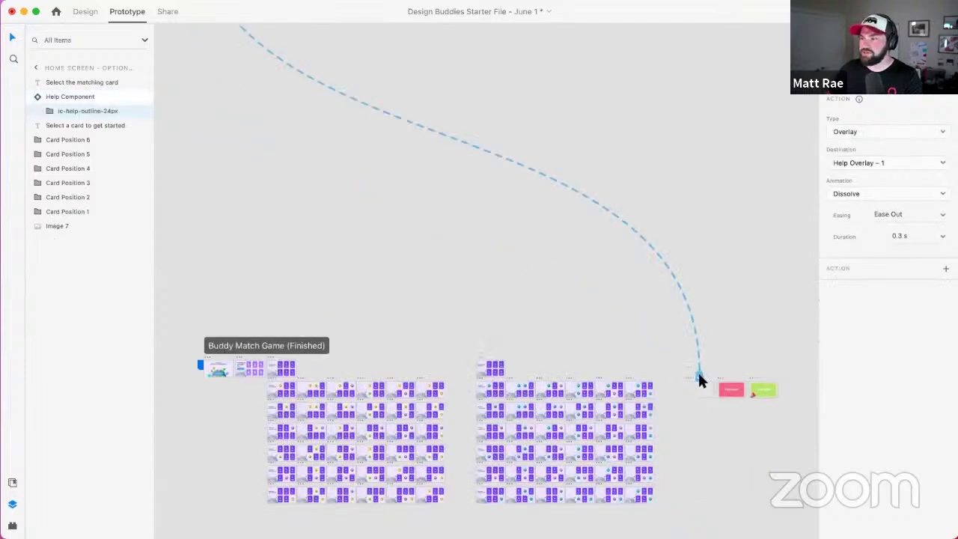
Step: Redirect the help icon's keyboard shortcut and PlayStation Options interactions to the Help Overlay – 1 artboard
{"action": "left_click_drag", "start_coordinate": [699, 378], "coordinate": [240, 103]}
{"action": "scroll", "coordinate": [337, 142], "scroll_direction": "up", "scroll_amount": 10}
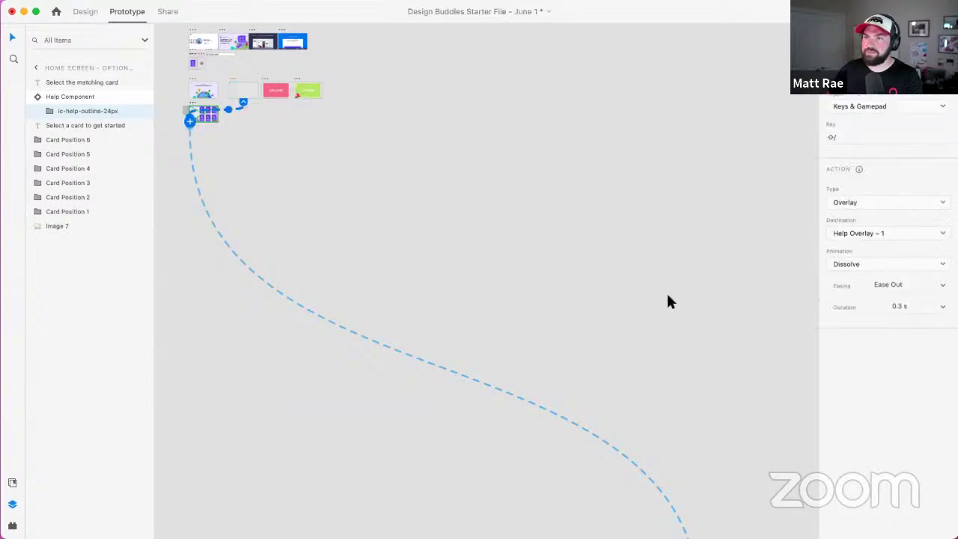
{"action": "scroll", "coordinate": [670, 302], "scroll_direction": "down", "scroll_amount": 10}
{"action": "left_click_drag", "start_coordinate": [692, 401], "coordinate": [241, 100]}
{"action": "scroll", "coordinate": [359, 56], "scroll_direction": "up", "scroll_amount": 10}
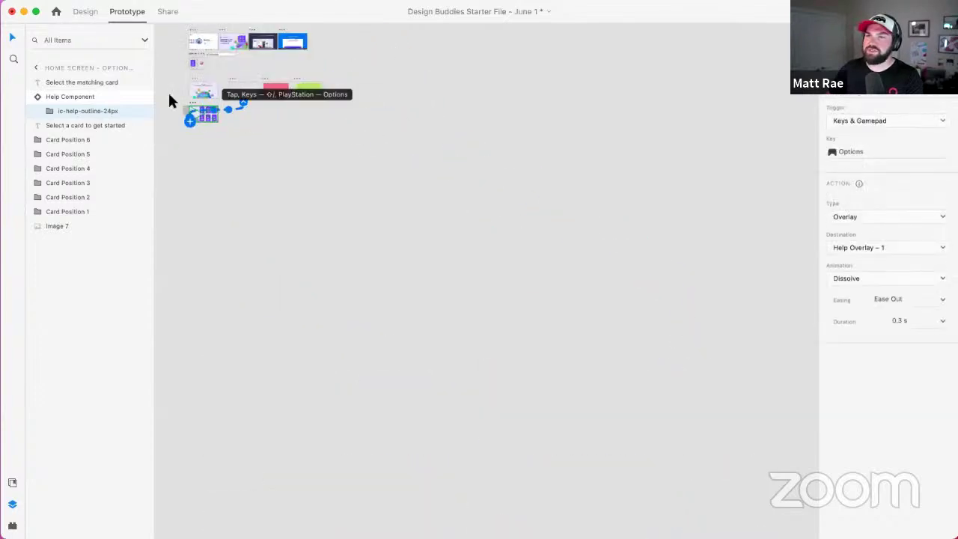
{"action": "scroll", "coordinate": [167, 101], "scroll_direction": "up", "scroll_amount": 5}
{"action": "scroll", "coordinate": [497, 183], "scroll_direction": "up", "scroll_amount": 4}
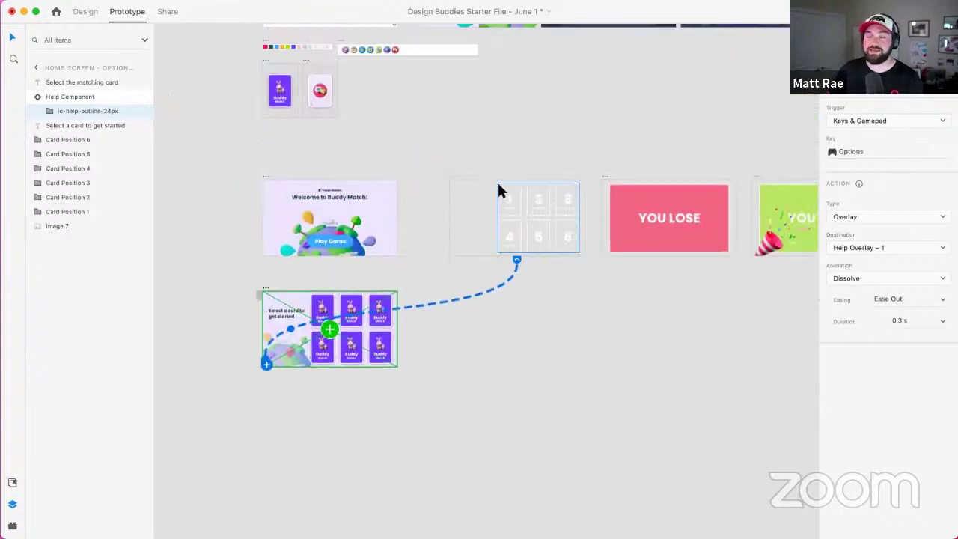
{"action": "scroll", "coordinate": [471, 176], "scroll_direction": "down", "scroll_amount": 1}
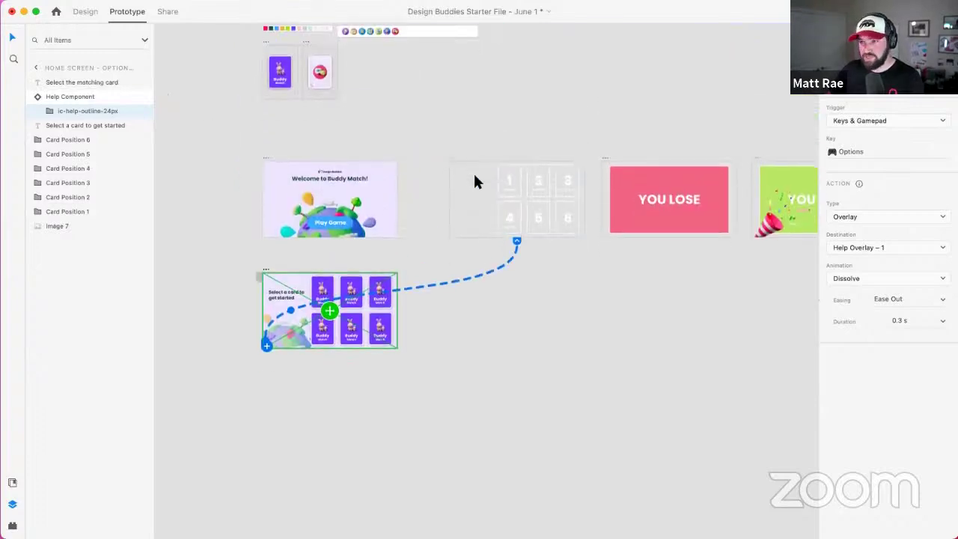
Step: Preview the Home Screen - Option 1 – 3 artboard with its help overlay and close the preview
{"action": "scroll", "coordinate": [449, 120], "scroll_direction": "up", "scroll_amount": 3}
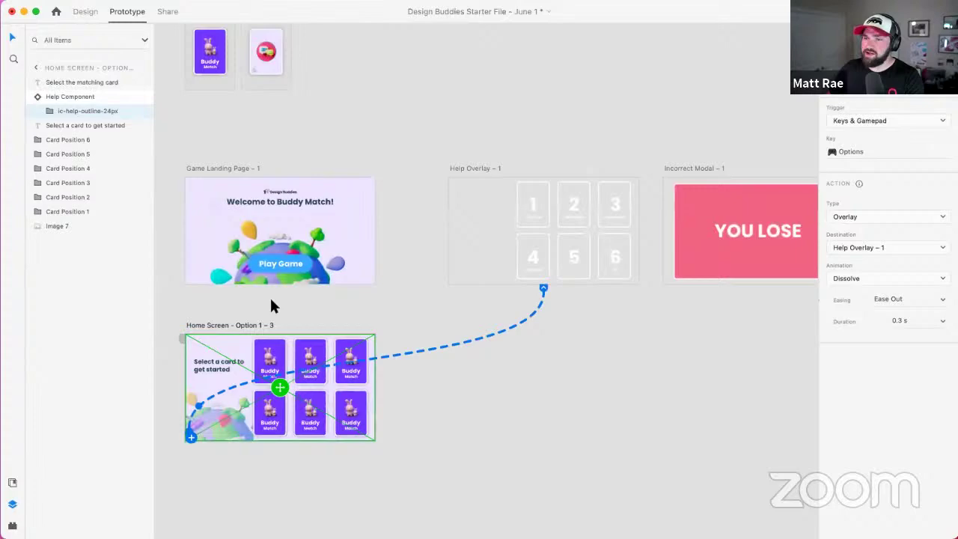
{"action": "left_click", "coordinate": [232, 325]}
{"action": "key", "text": "super+Return"}
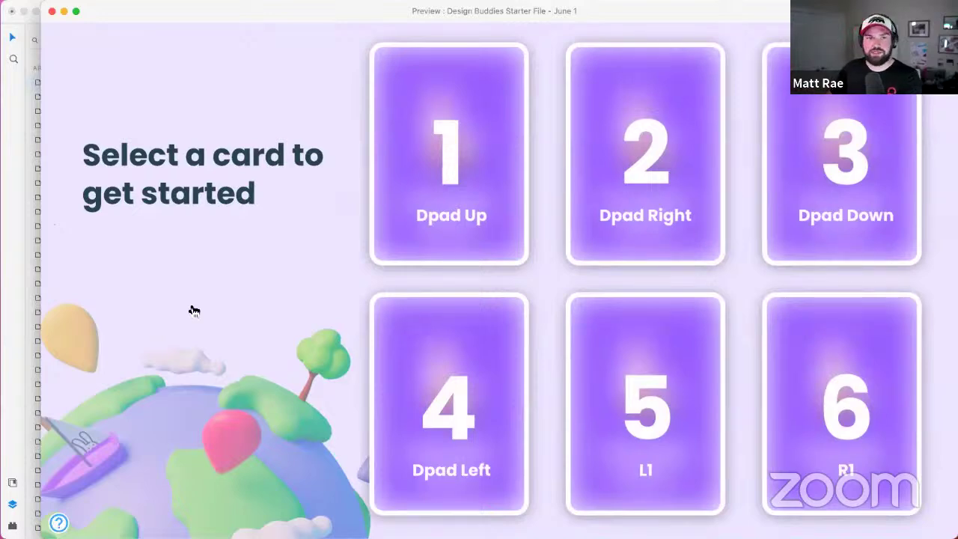
{"action": "left_click", "coordinate": [52, 11]}
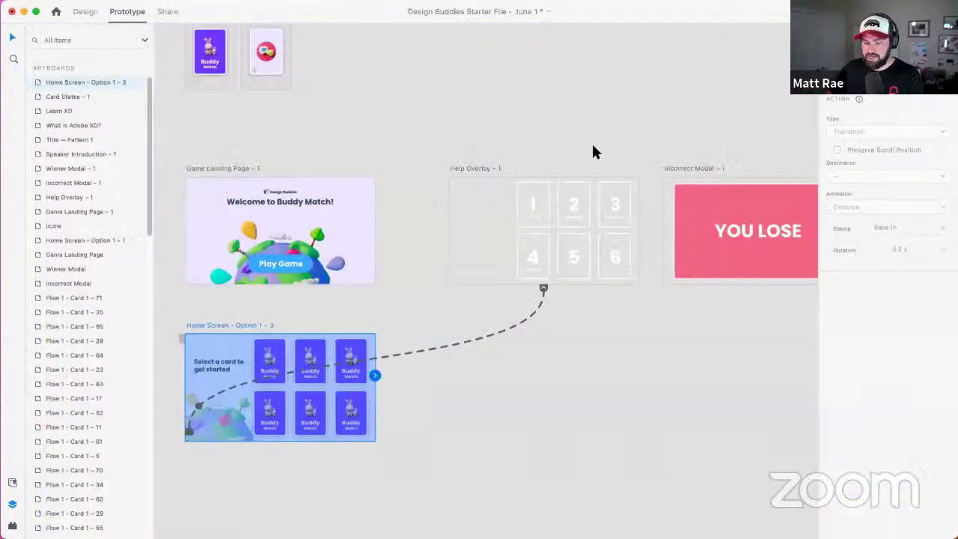
Step: Review the help icon's Tap and Keys & Gamepad triggers, its Overlay action type and the linked Help Overlay – 1 artboard
{"action": "scroll", "coordinate": [601, 135], "scroll_direction": "right", "scroll_amount": 5}
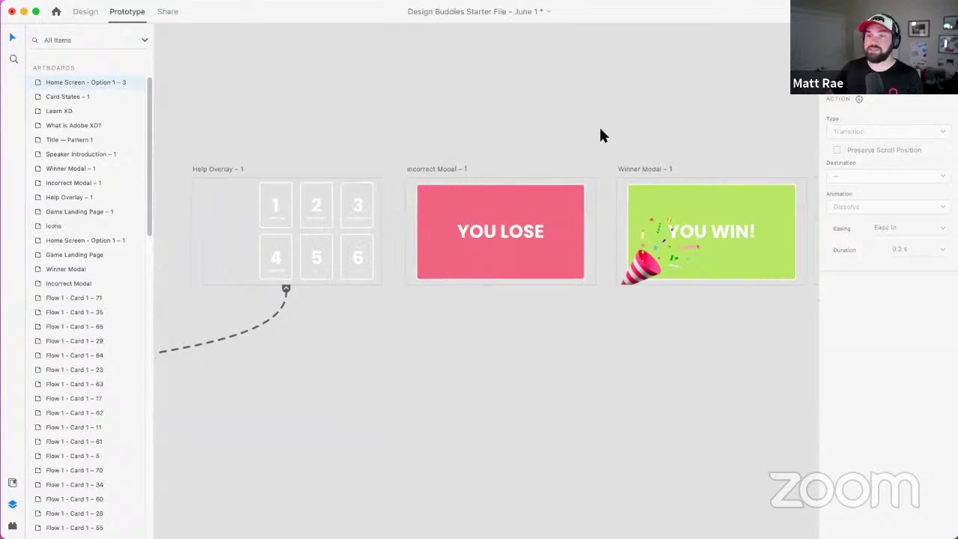
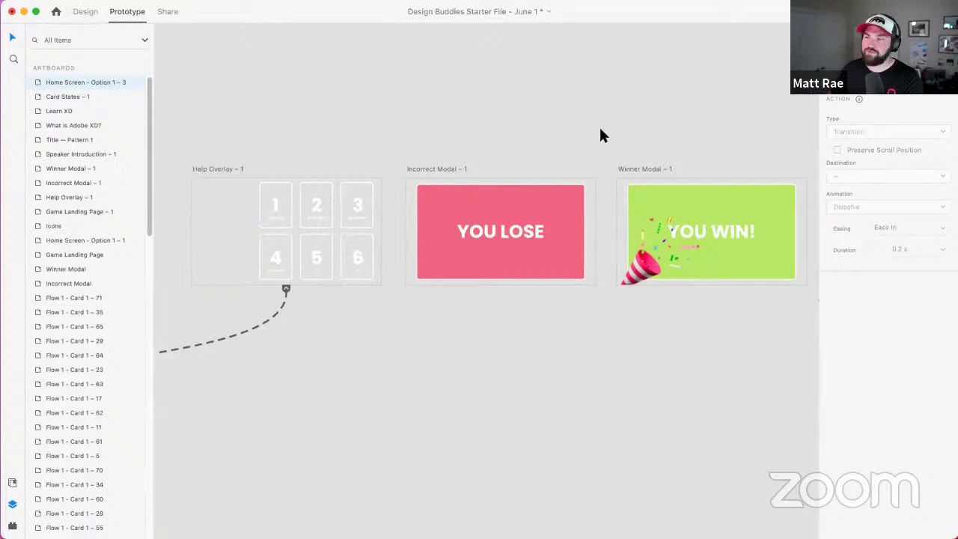
{"action": "key", "text": "super+minus"}
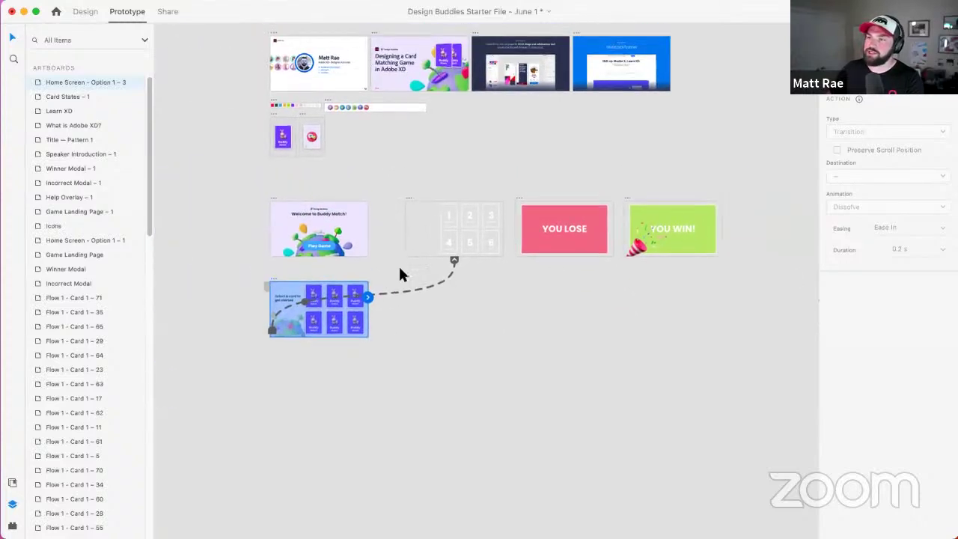
{"action": "left_click", "coordinate": [446, 285]}
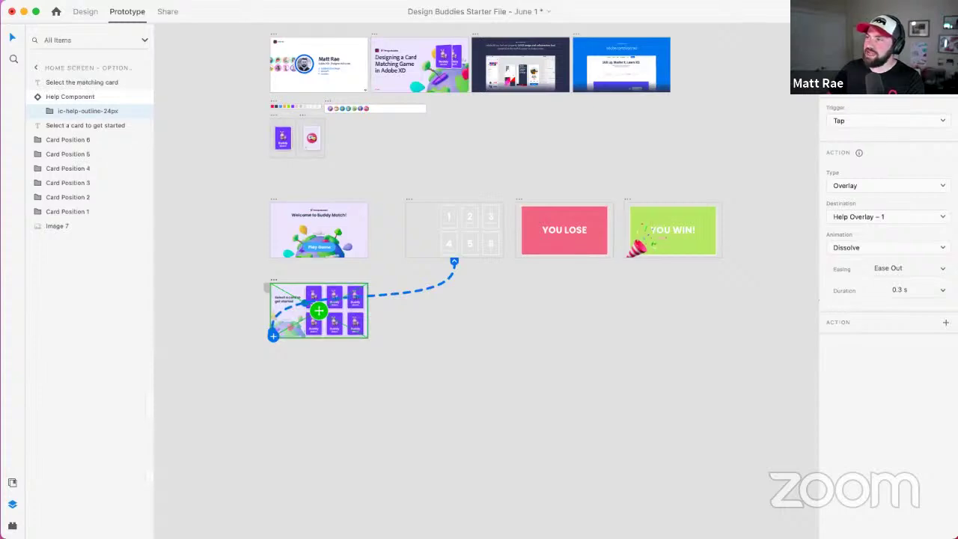
{"action": "left_click", "coordinate": [861, 70]}
{"action": "left_click", "coordinate": [861, 84]}
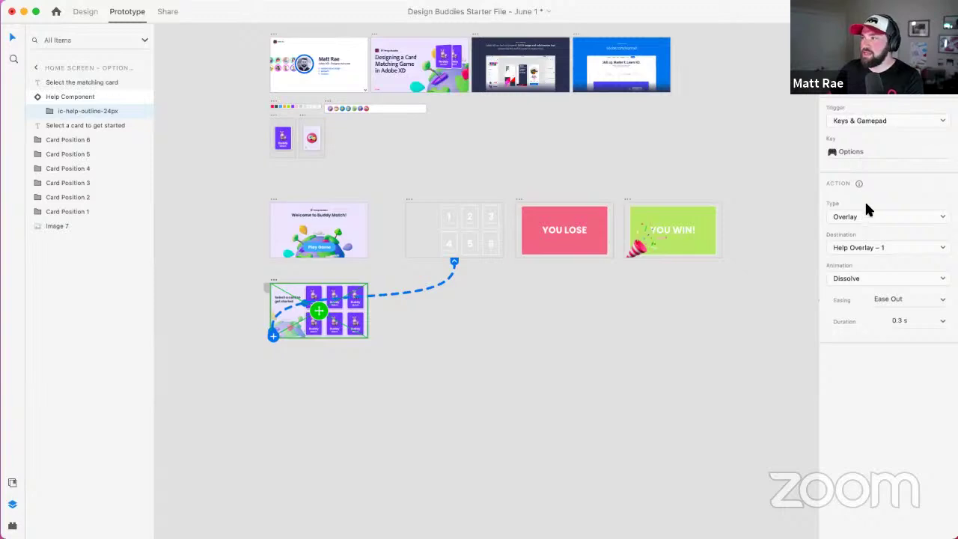
{"action": "left_click", "coordinate": [887, 217]}
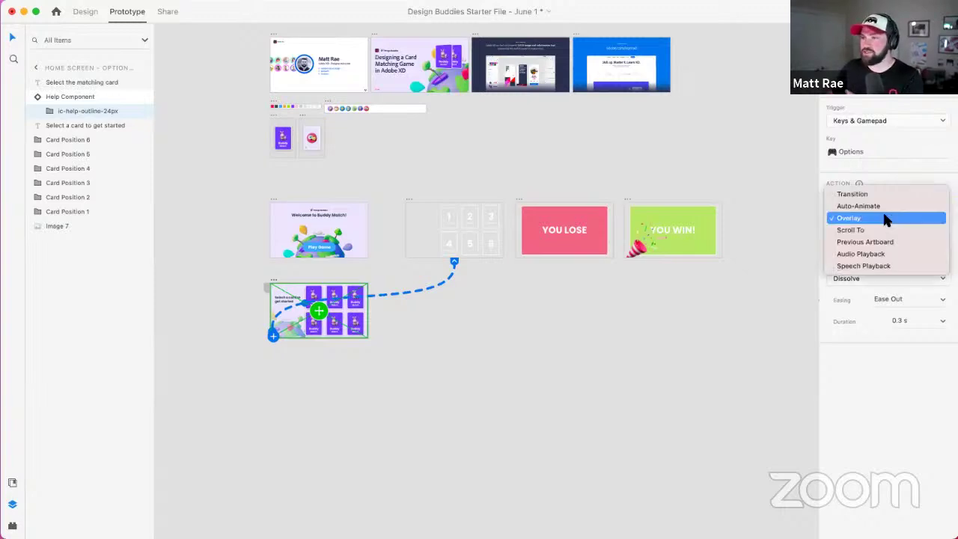
{"action": "left_click", "coordinate": [886, 218]}
{"action": "left_click", "coordinate": [229, 307]}
{"action": "scroll", "coordinate": [250, 293], "scroll_direction": "up", "scroll_amount": 5}
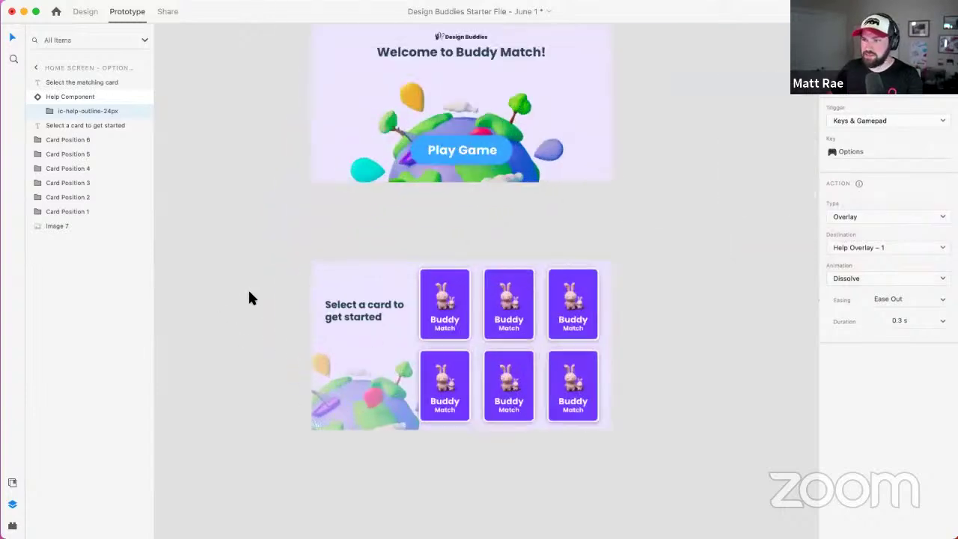
{"action": "left_click", "coordinate": [456, 332]}
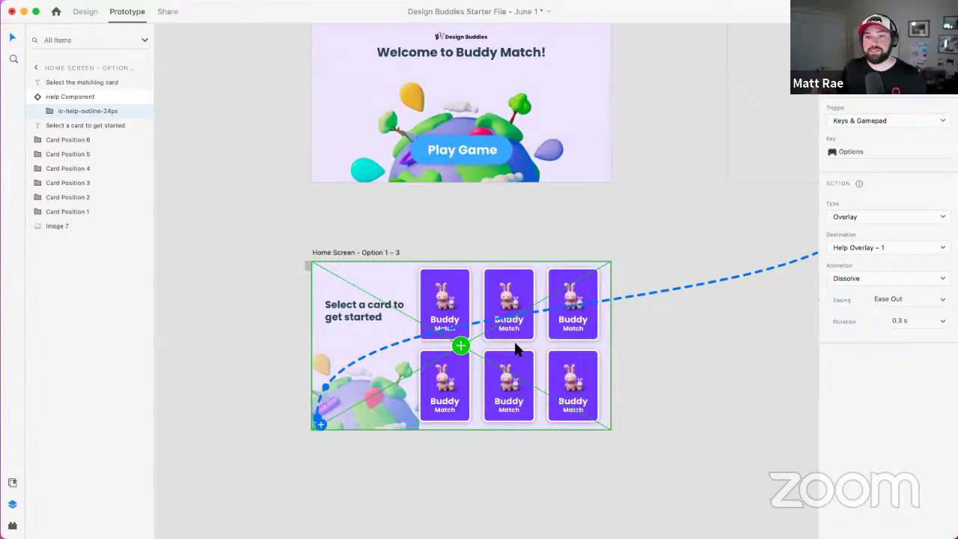
{"action": "scroll", "coordinate": [594, 327], "scroll_direction": "right", "scroll_amount": 6}
{"action": "scroll", "coordinate": [608, 307], "scroll_direction": "up", "scroll_amount": 3}
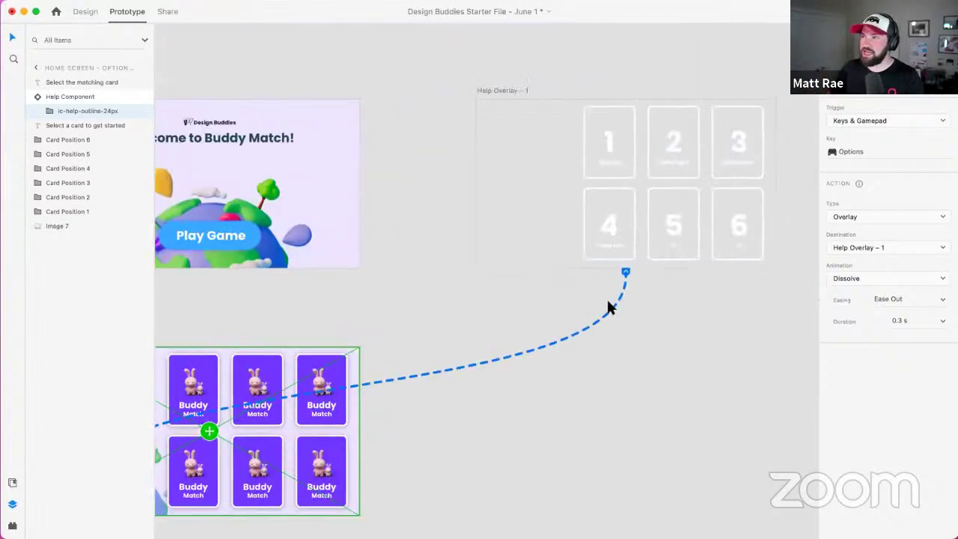
{"action": "scroll", "coordinate": [629, 200], "scroll_direction": "left", "scroll_amount": 1}
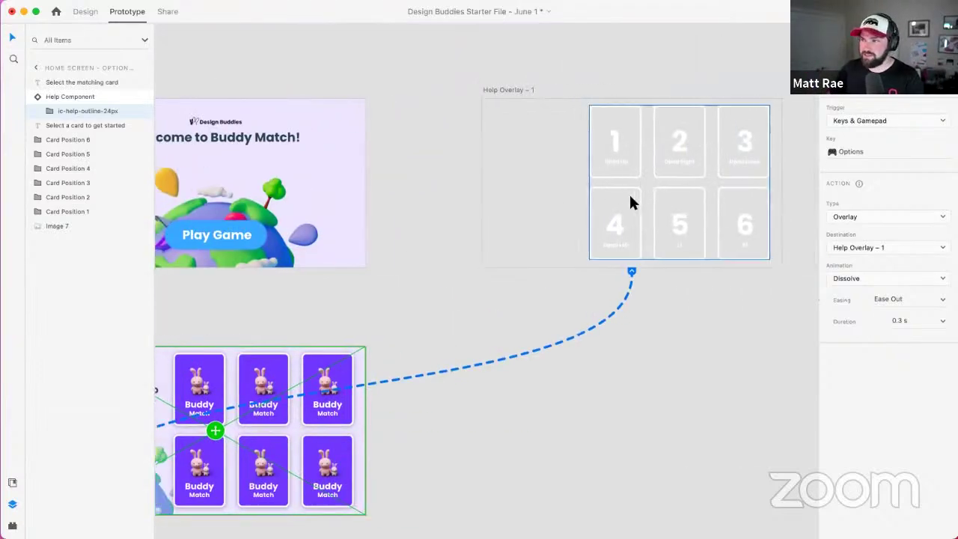
{"action": "scroll", "coordinate": [629, 200], "scroll_direction": "left", "scroll_amount": 3}
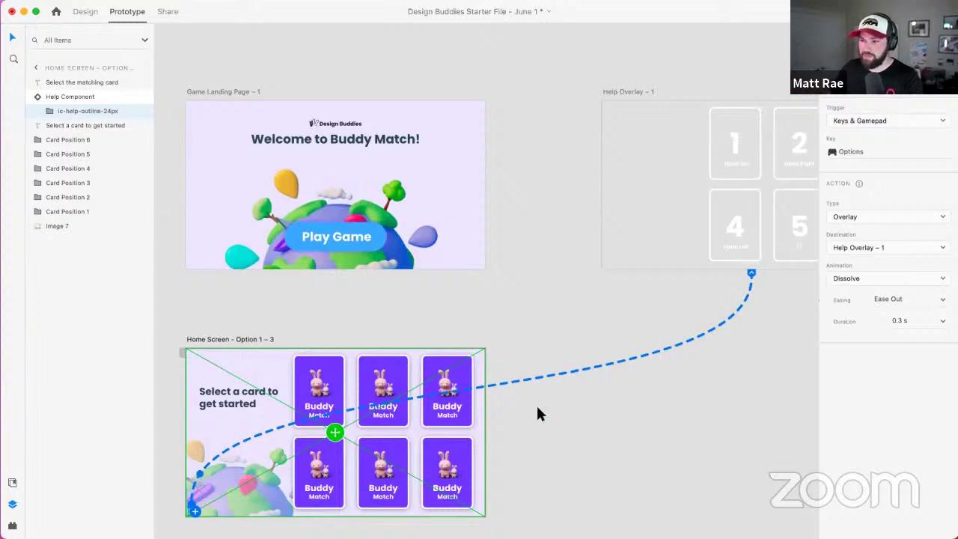
Step: Try the Slide Left animation on the Options-triggered help overlay interaction, restore Dissolve and deselect the link
{"action": "scroll", "coordinate": [536, 404], "scroll_direction": "down", "scroll_amount": 3}
{"action": "left_click", "coordinate": [873, 278]}
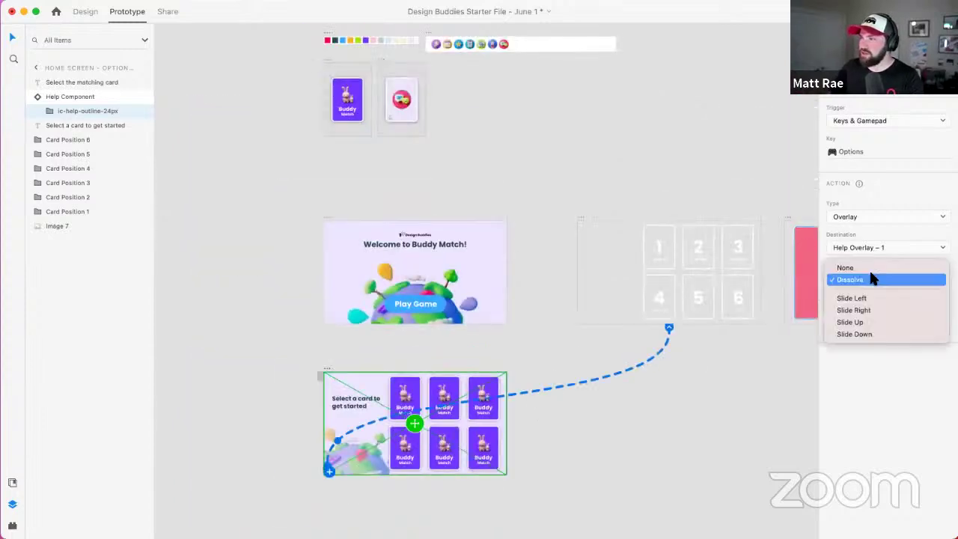
{"action": "left_click", "coordinate": [873, 297]}
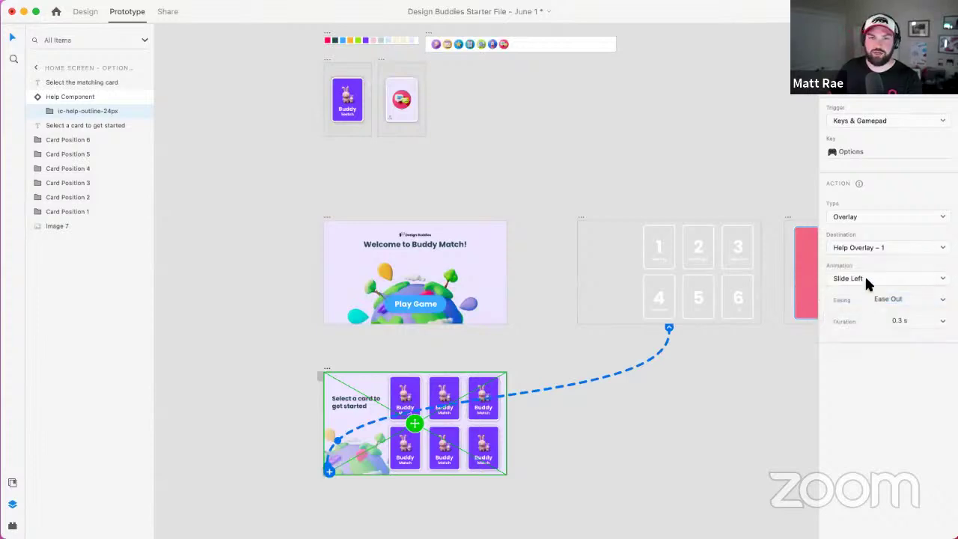
{"action": "left_click", "coordinate": [866, 271]}
{"action": "left_click", "coordinate": [866, 261]}
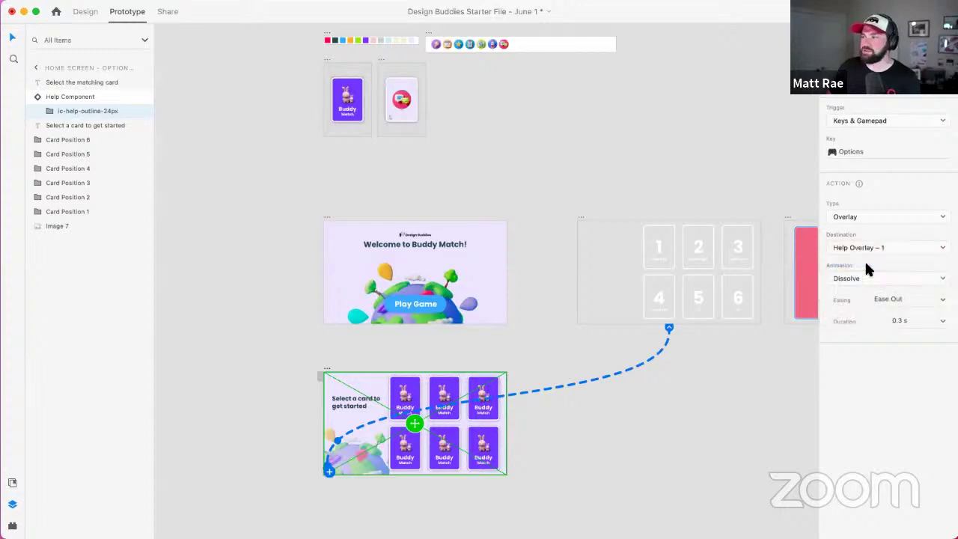
{"action": "left_click", "coordinate": [704, 363]}
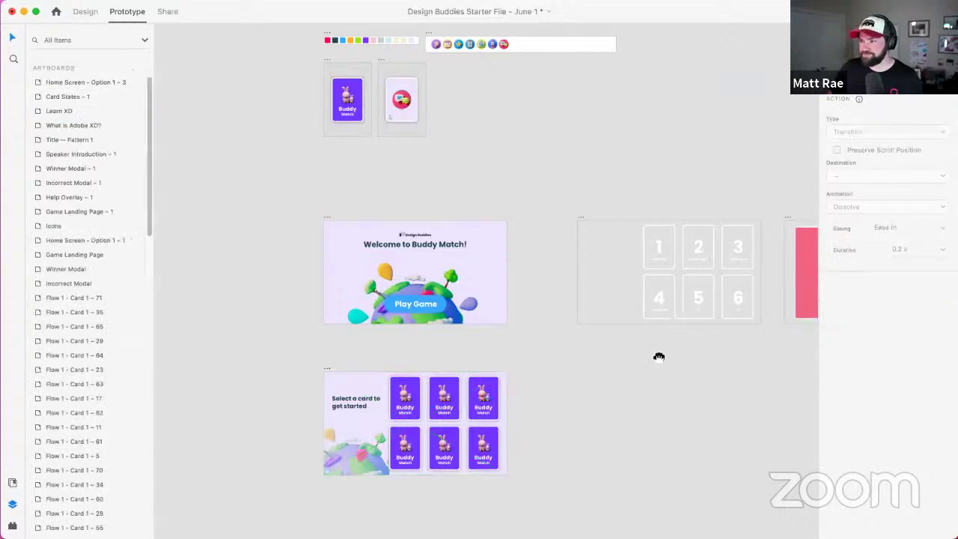
Step: Examine the Incorrect Modal – 1 and Winner Modal – 1 artboards, including their backgrounds, headings and confetti image
{"action": "scroll", "coordinate": [599, 314], "scroll_direction": "right", "scroll_amount": 5}
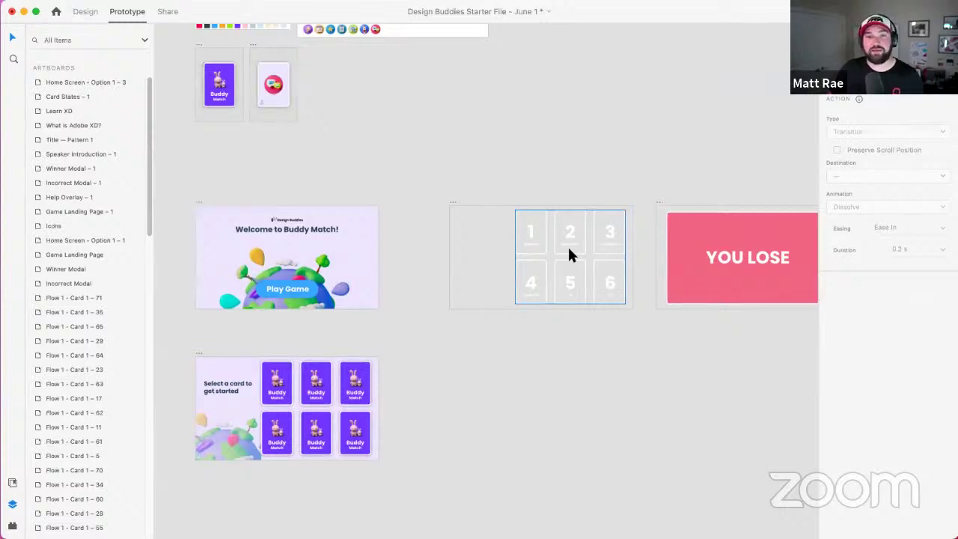
{"action": "scroll", "coordinate": [608, 314], "scroll_direction": "right", "scroll_amount": 10}
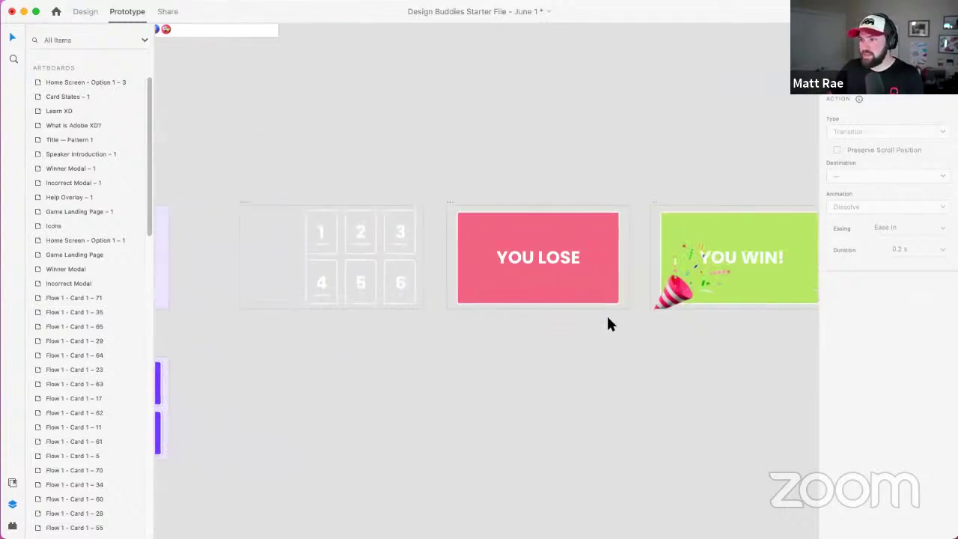
{"action": "left_click", "coordinate": [378, 219]}
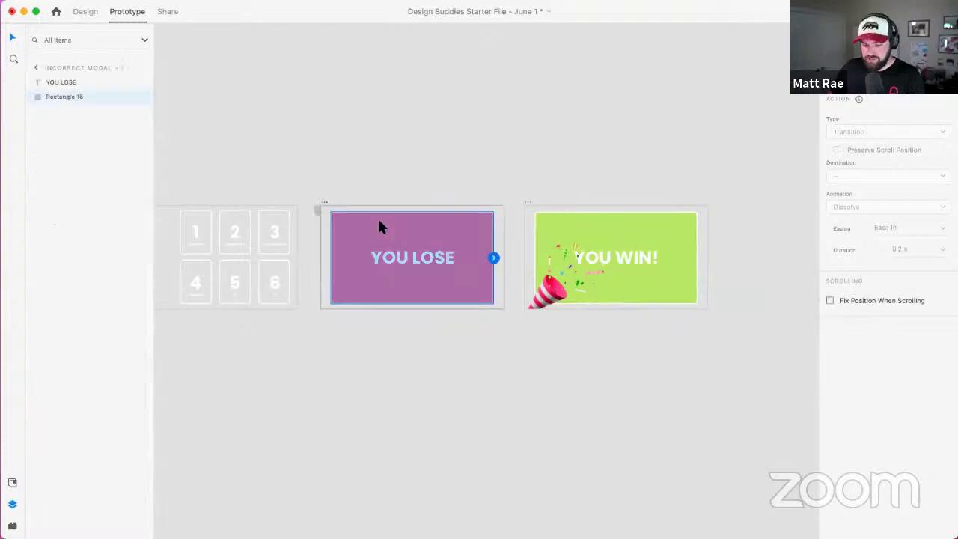
{"action": "scroll", "coordinate": [378, 219], "scroll_direction": "up", "scroll_amount": 5}
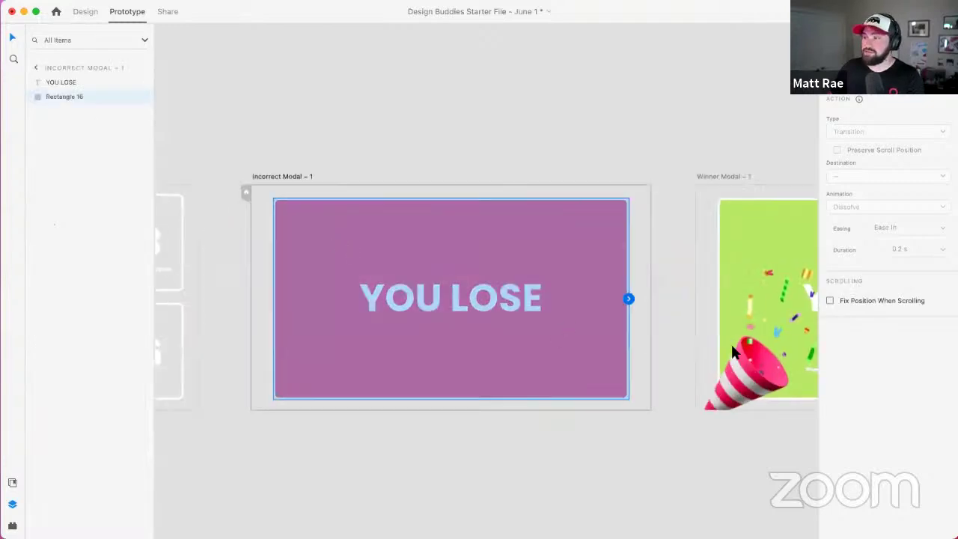
{"action": "scroll", "coordinate": [730, 352], "scroll_direction": "right", "scroll_amount": 8}
{"action": "left_click", "coordinate": [425, 377]}
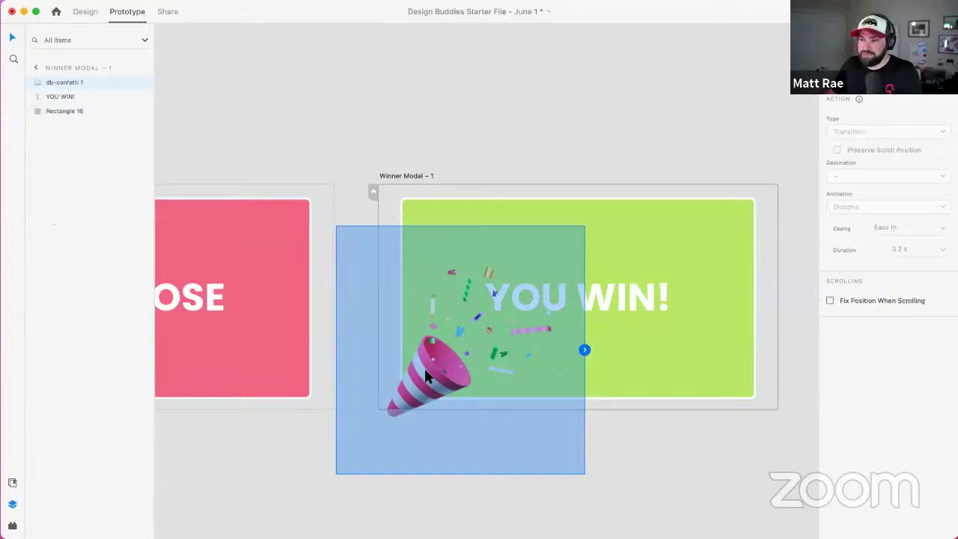
{"action": "left_click", "coordinate": [549, 176]}
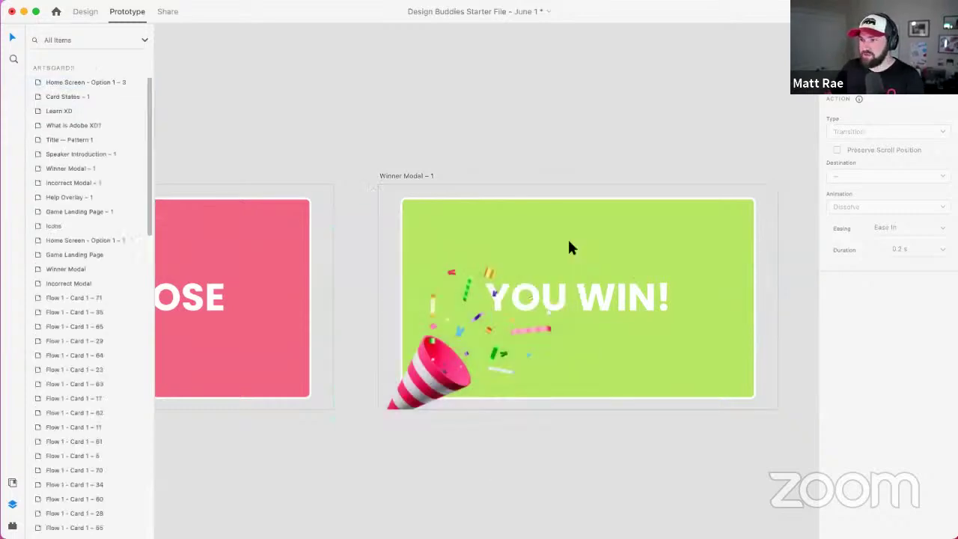
{"action": "left_click", "coordinate": [642, 296]}
{"action": "scroll", "coordinate": [642, 299], "scroll_direction": "down", "scroll_amount": 3}
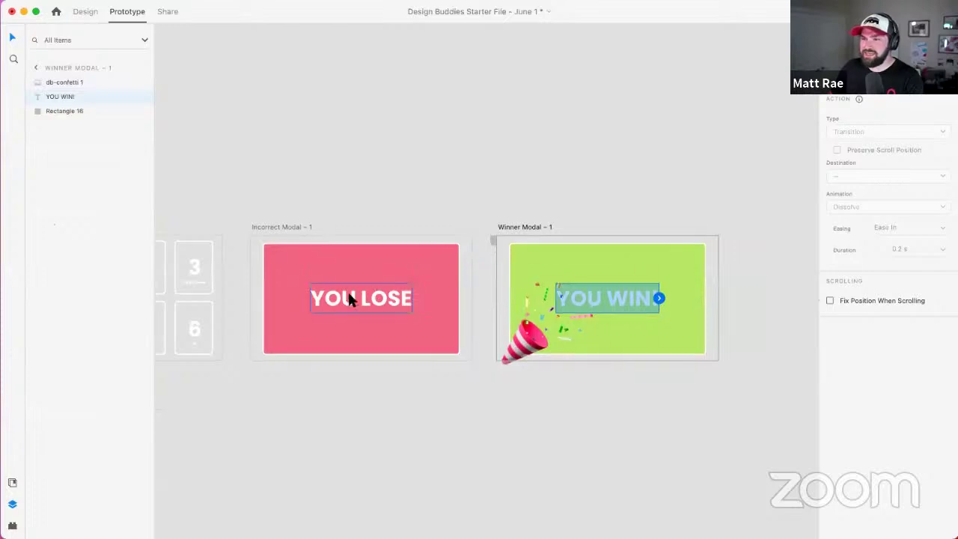
{"action": "left_click", "coordinate": [356, 167]}
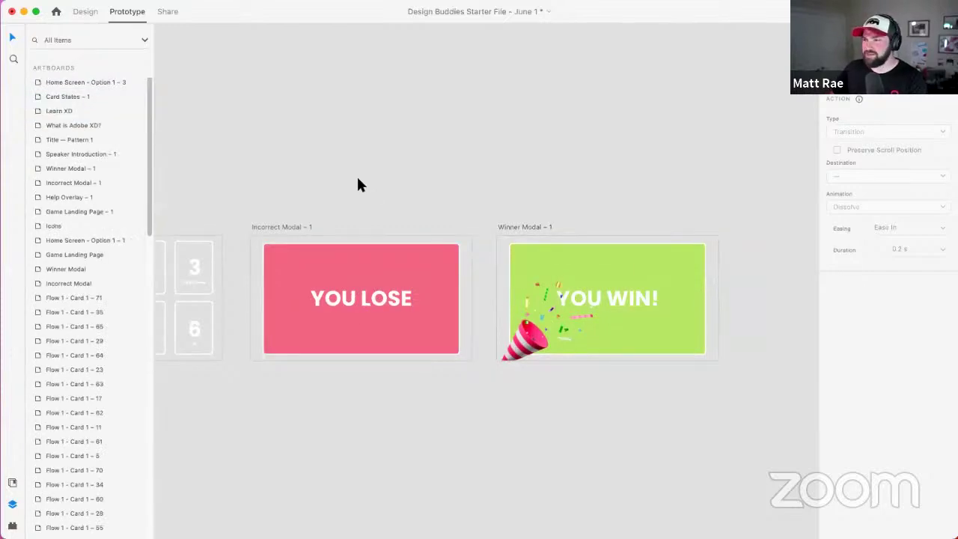
{"action": "scroll", "coordinate": [480, 191], "scroll_direction": "down", "scroll_amount": 4}
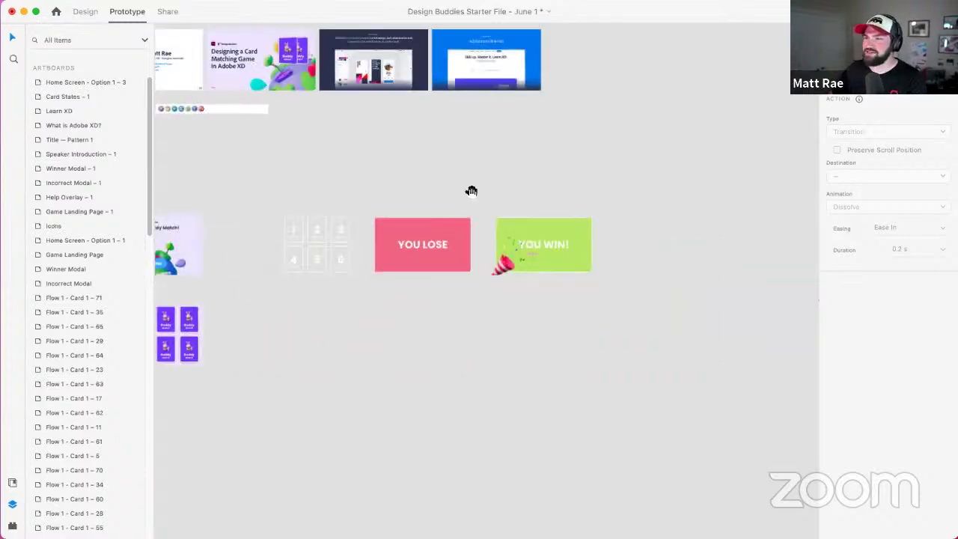
{"action": "left_click_drag", "start_coordinate": [471, 188], "coordinate": [610, 206]}
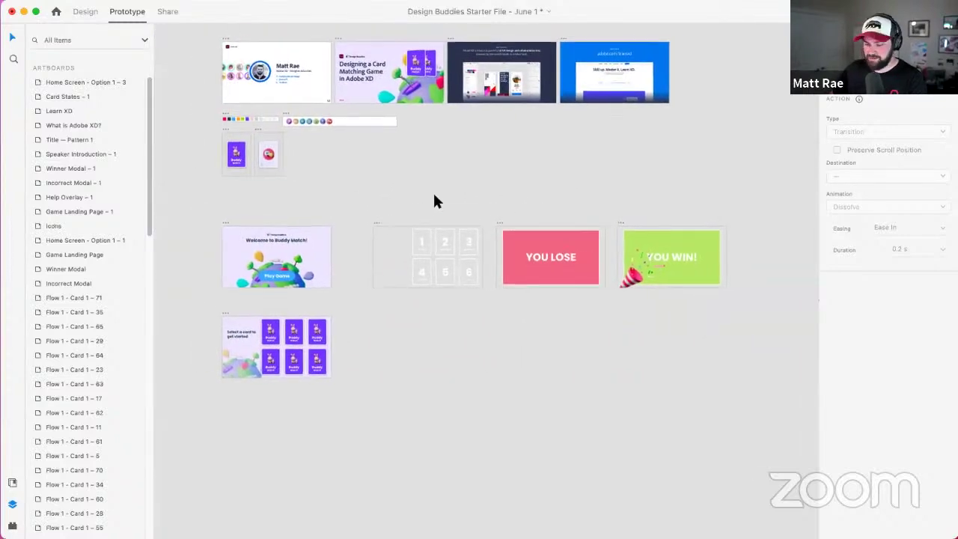
Step: Duplicate the YOU LOSE heading on Incorrect Modal – 1, place the copy just beneath it and shrink it to size 89
{"action": "left_click", "coordinate": [551, 257]}
{"action": "left_click", "coordinate": [75, 13]}
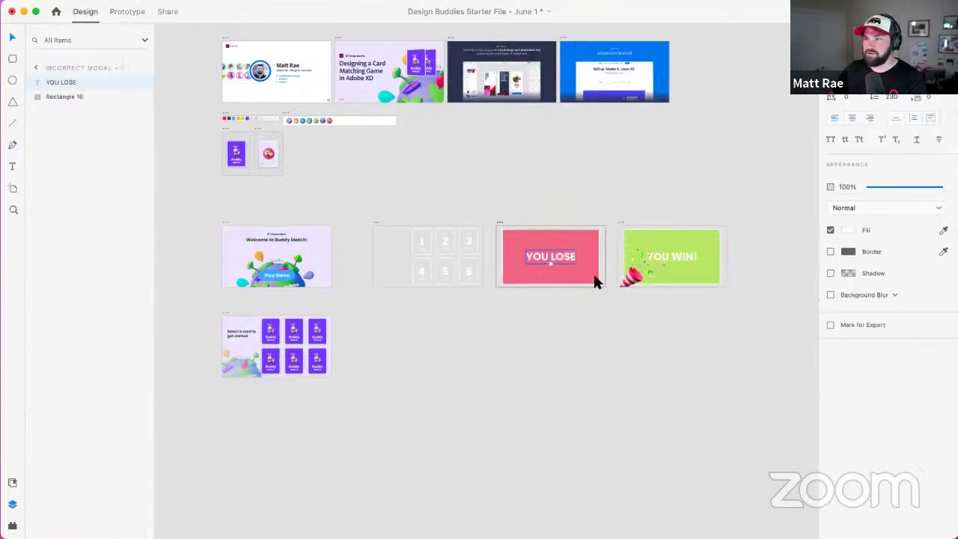
{"action": "scroll", "coordinate": [552, 248], "scroll_direction": "up", "scroll_amount": 5}
{"action": "left_click_drag", "start_coordinate": [489, 99], "coordinate": [345, 46]}
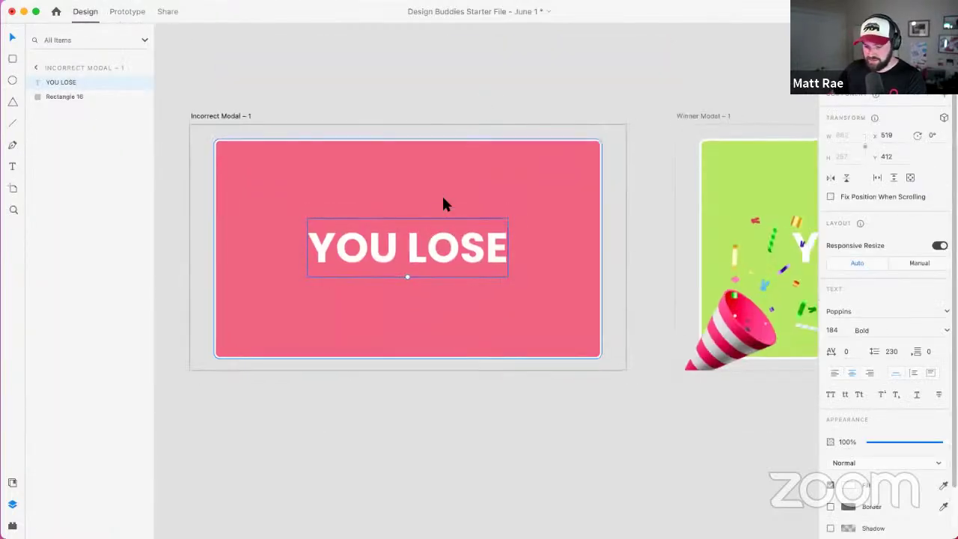
{"action": "left_click_drag", "start_coordinate": [453, 250], "coordinate": [446, 291]}
{"action": "left_click_drag", "start_coordinate": [411, 324], "coordinate": [412, 298]}
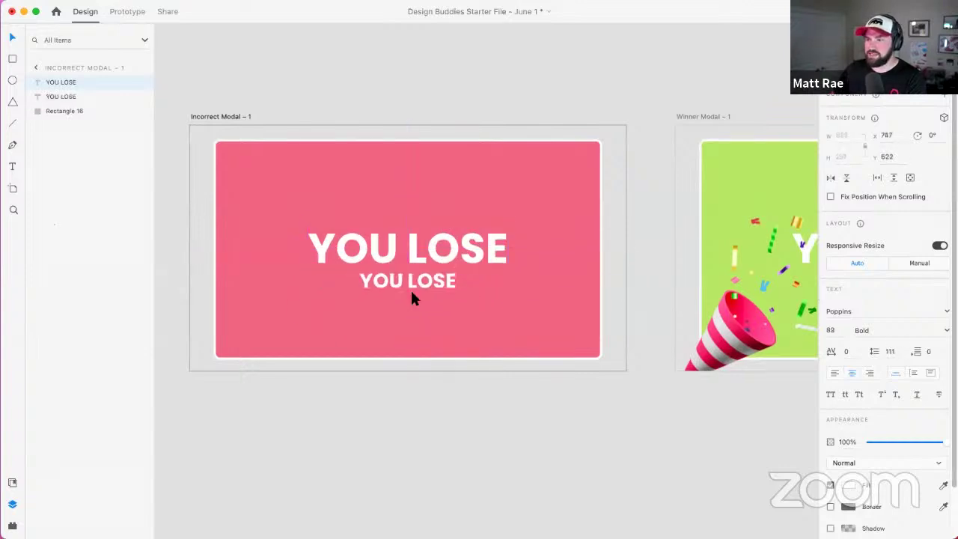
Step: Change the smaller duplicated text on Incorrect Modal – 1 to "Please Try Again"
{"action": "double_click", "coordinate": [428, 278]}
{"action": "type", "text": "Plea"}
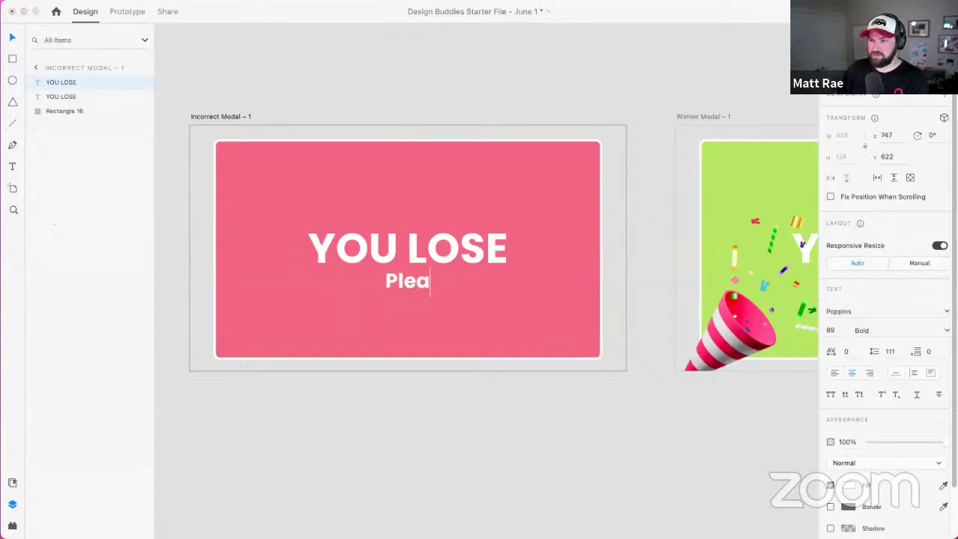
{"action": "type", "text": "se Try"}
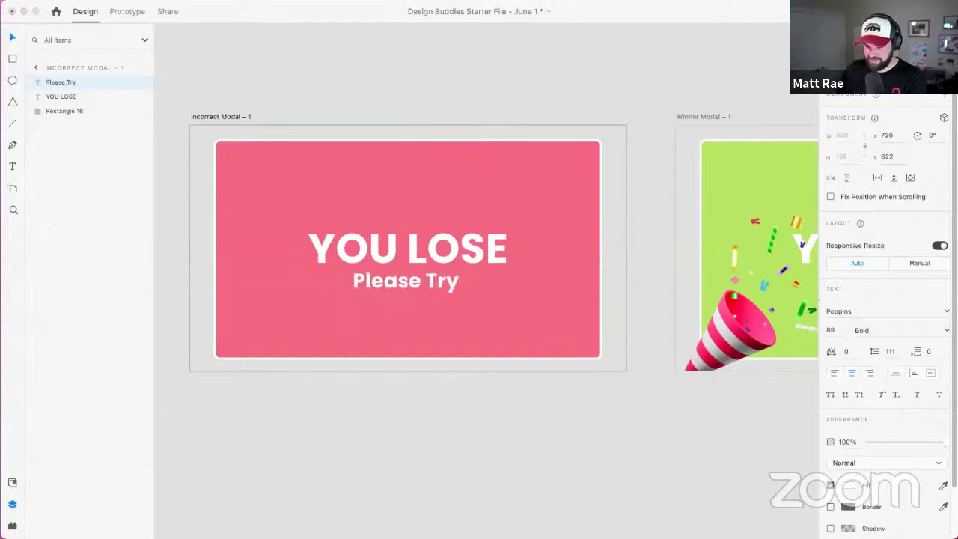
{"action": "type", "text": " Again"}
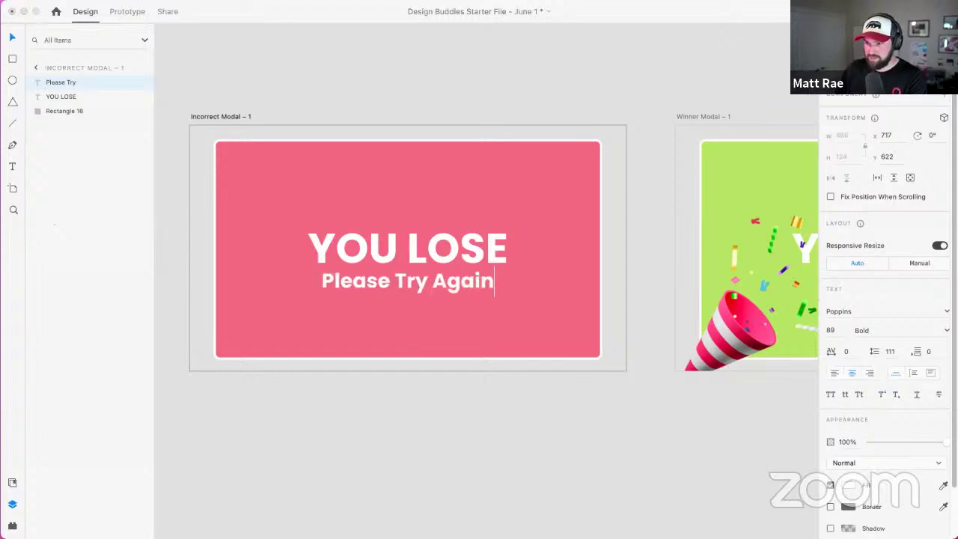
Step: Change the main heading on Incorrect Modal – 1 to "SORRY YOU LOSE" and scale it down to size 149
{"action": "double_click", "coordinate": [317, 247]}
{"action": "left_click", "coordinate": [317, 247]}
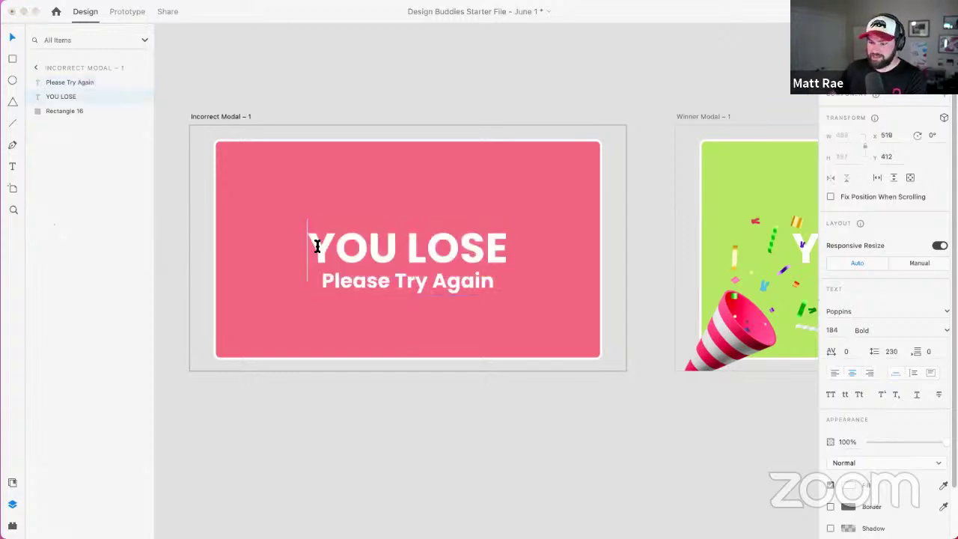
{"action": "type", "text": "SORRY"}
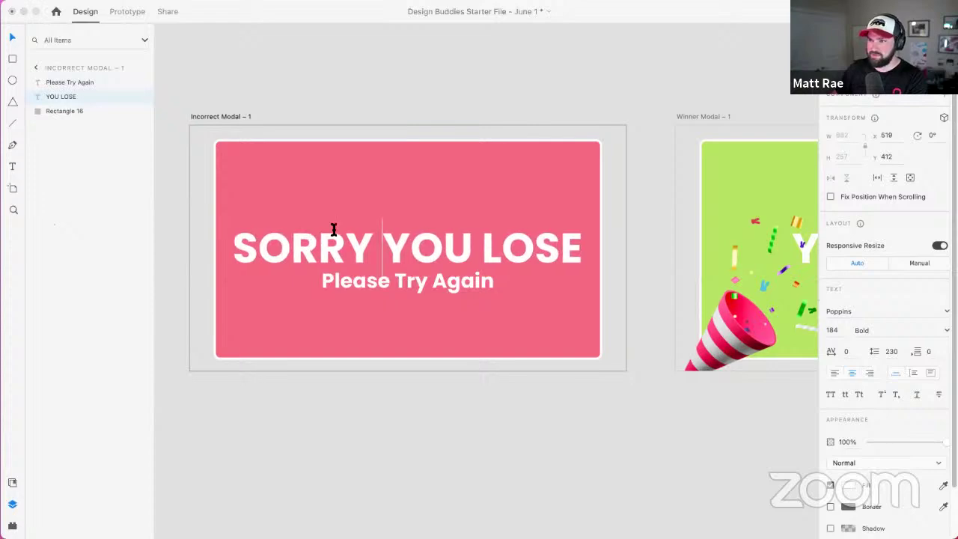
{"action": "key", "text": "Escape"}
{"action": "left_click_drag", "start_coordinate": [408, 277], "coordinate": [421, 251]}
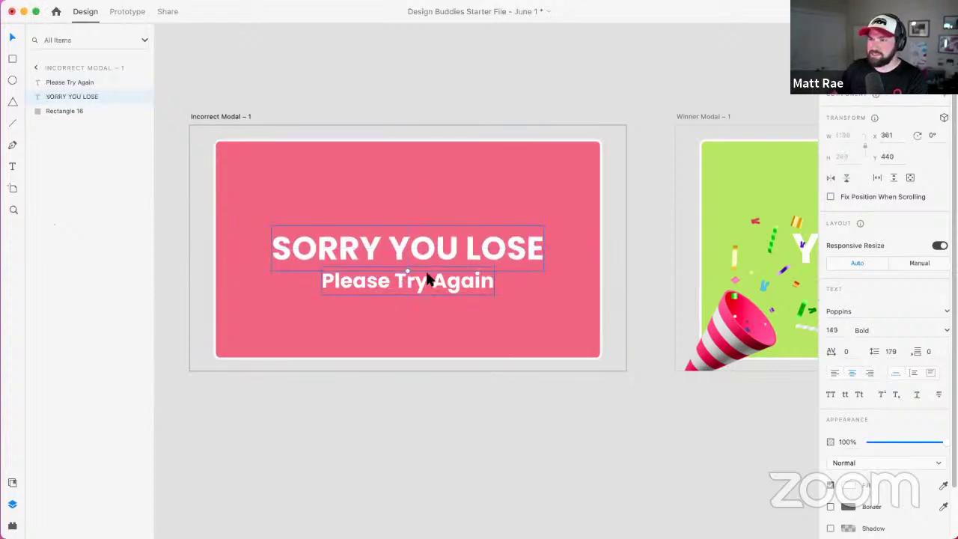
{"action": "left_click", "coordinate": [425, 279]}
{"action": "left_click", "coordinate": [441, 78]}
Step: Move the Game Landing Page – 1 artboard to X -24459 and place a duplicate of Home Screen - Option 1 – 3 between it and Help Overlay – 1
{"action": "scroll", "coordinate": [442, 78], "scroll_direction": "down", "scroll_amount": 3}
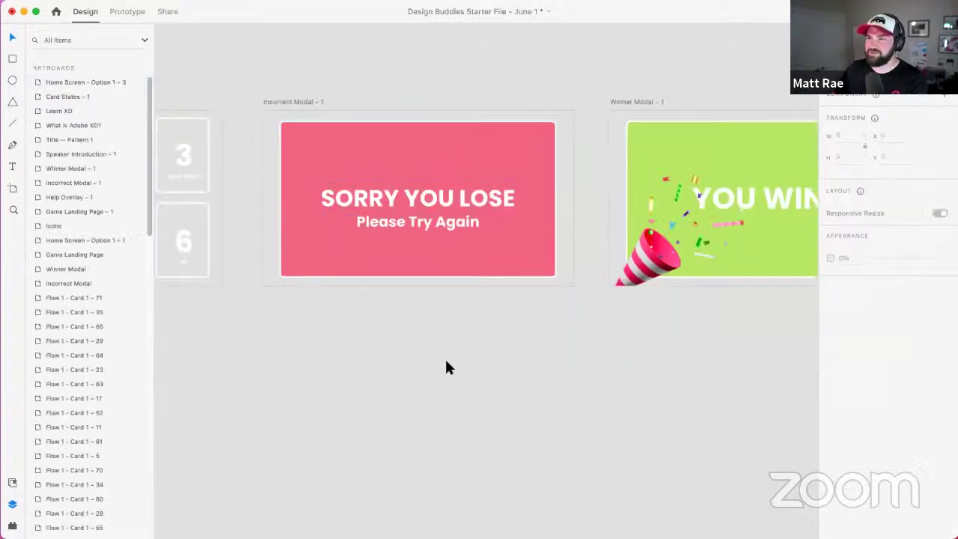
{"action": "scroll", "coordinate": [430, 342], "scroll_direction": "down", "scroll_amount": 3}
{"action": "scroll", "coordinate": [428, 341], "scroll_direction": "down", "scroll_amount": 3}
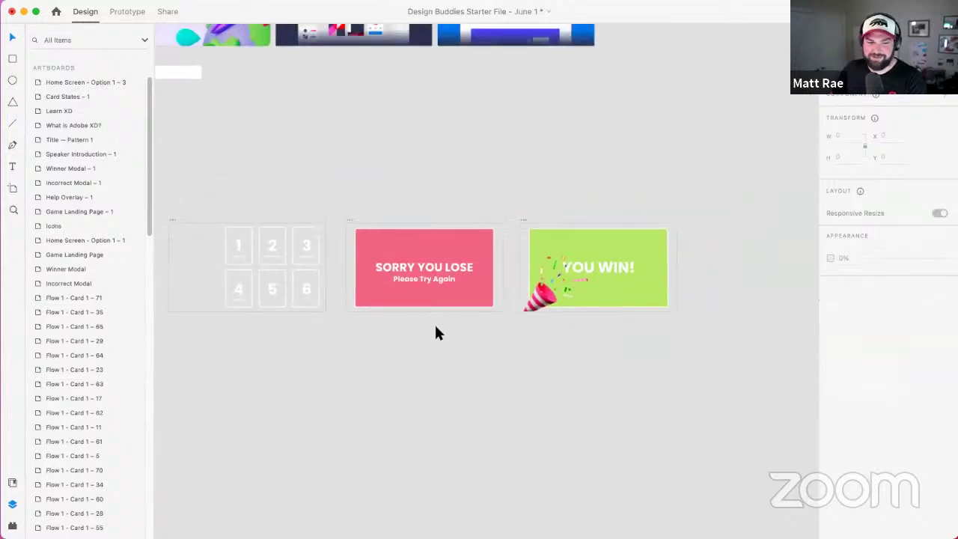
{"action": "scroll", "coordinate": [404, 343], "scroll_direction": "down", "scroll_amount": 3}
{"action": "scroll", "coordinate": [404, 343], "scroll_direction": "down", "scroll_amount": 2}
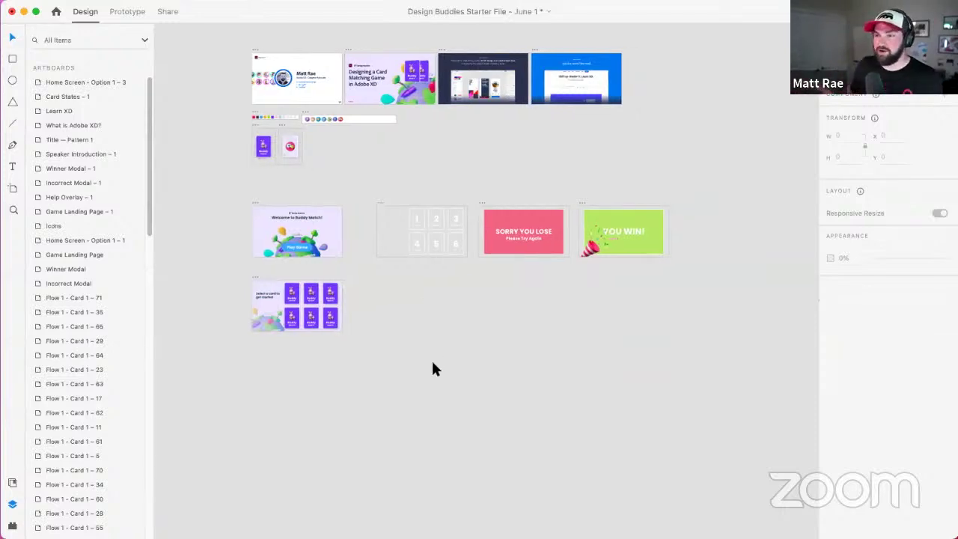
{"action": "left_click", "coordinate": [298, 224]}
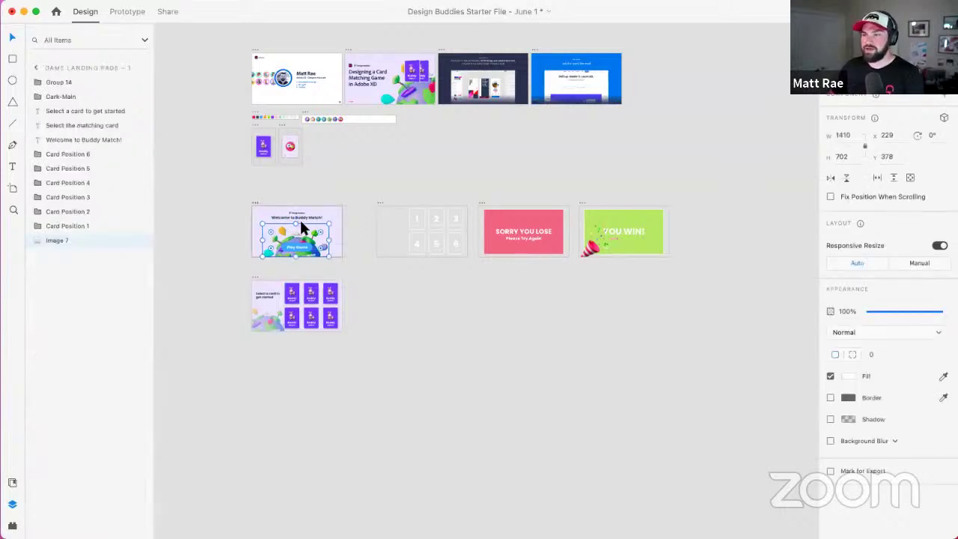
{"action": "left_click", "coordinate": [408, 301]}
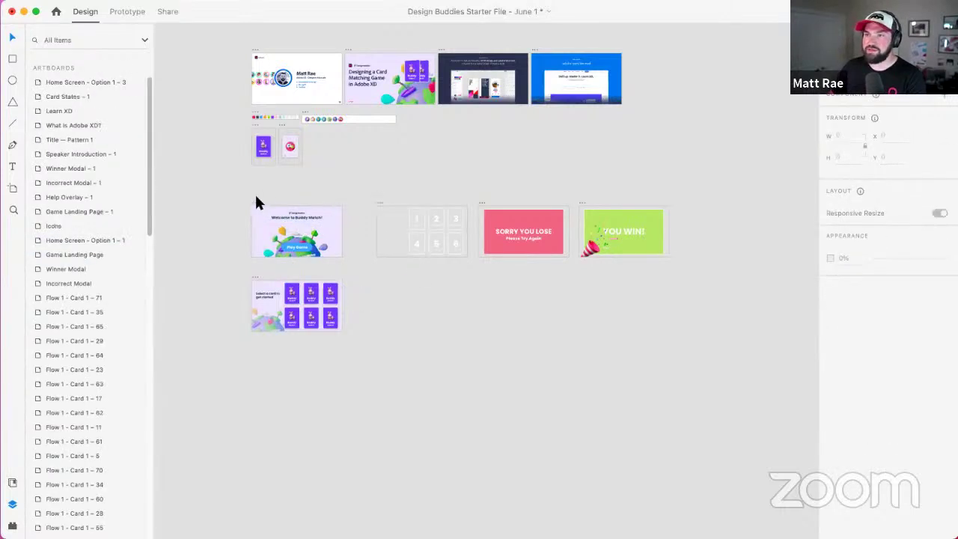
{"action": "left_click_drag", "start_coordinate": [256, 203], "coordinate": [173, 202]}
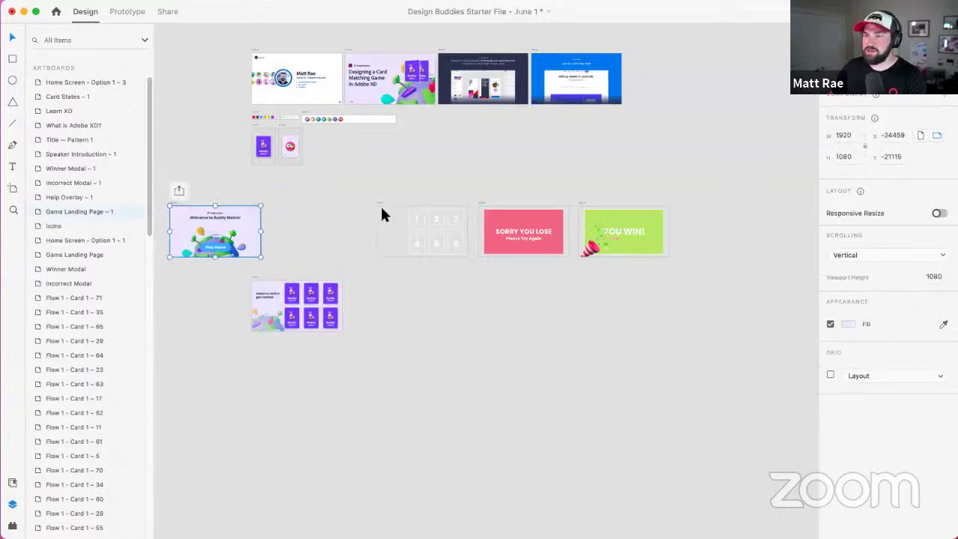
{"action": "left_click_drag", "start_coordinate": [254, 279], "coordinate": [271, 204]}
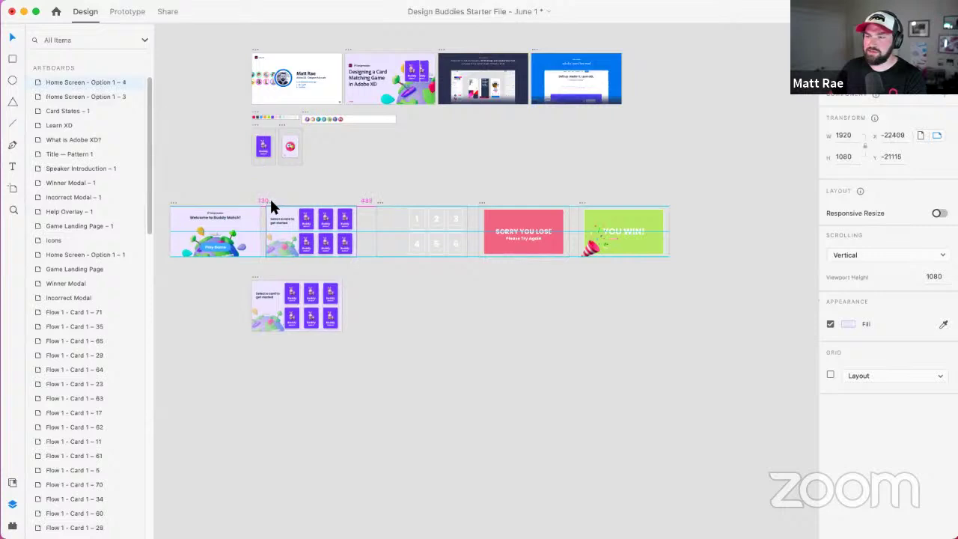
{"action": "left_click", "coordinate": [383, 184]}
Step: Copy the numbered card instructions group from Help Overlay – 1 onto the cards of the Home Screen - Option 1 – 4 artboard
{"action": "scroll", "coordinate": [448, 219], "scroll_direction": "up", "scroll_amount": 5}
{"action": "scroll", "coordinate": [594, 216], "scroll_direction": "left", "scroll_amount": 5}
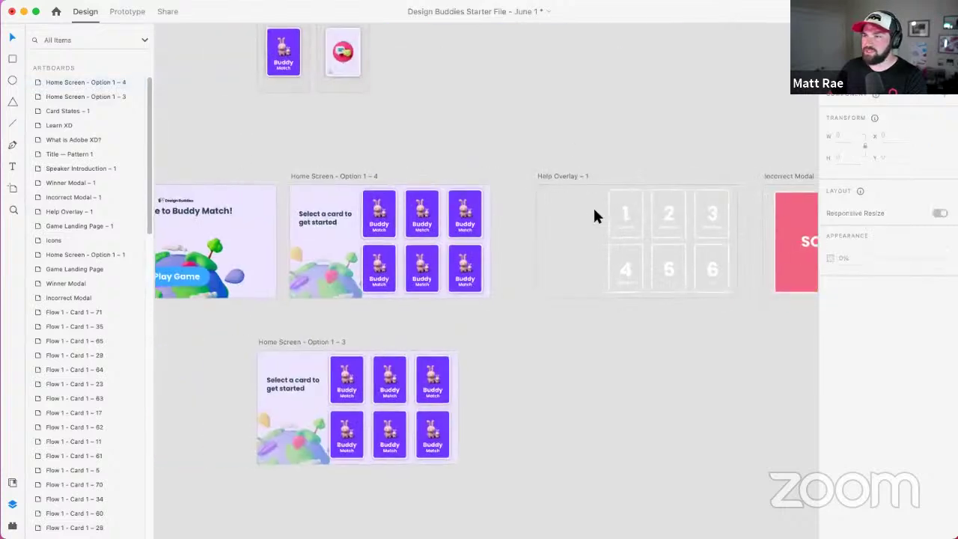
{"action": "left_click", "coordinate": [721, 286]}
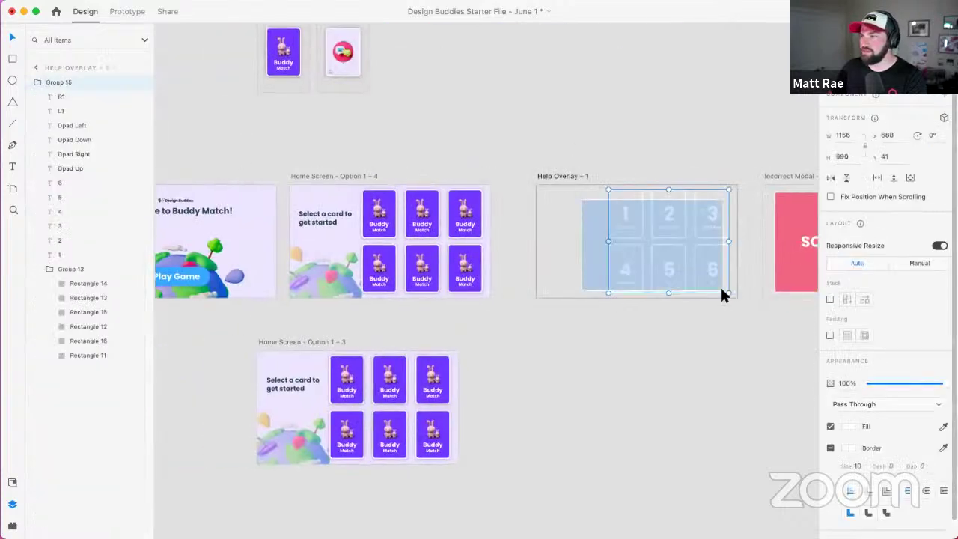
{"action": "left_click", "coordinate": [342, 175]}
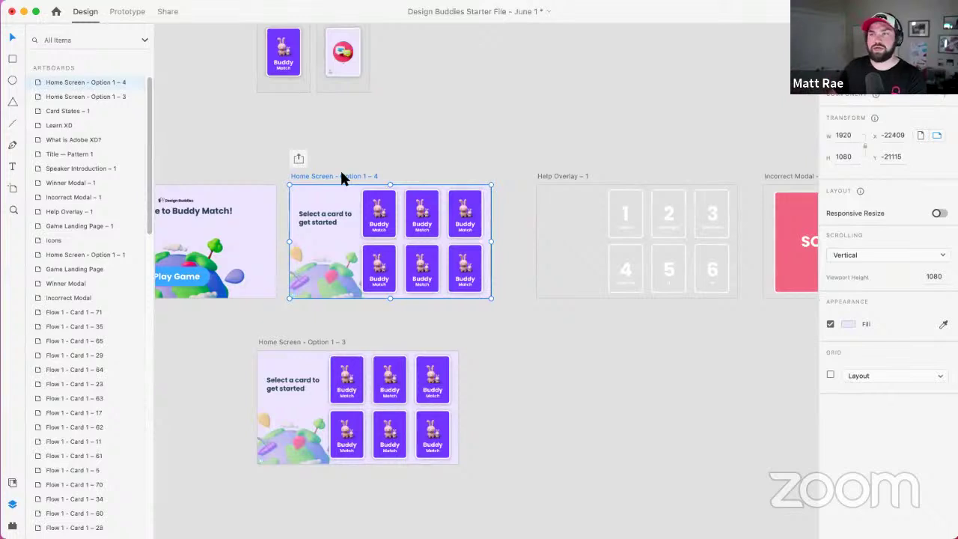
{"action": "key", "text": "ctrl+z"}
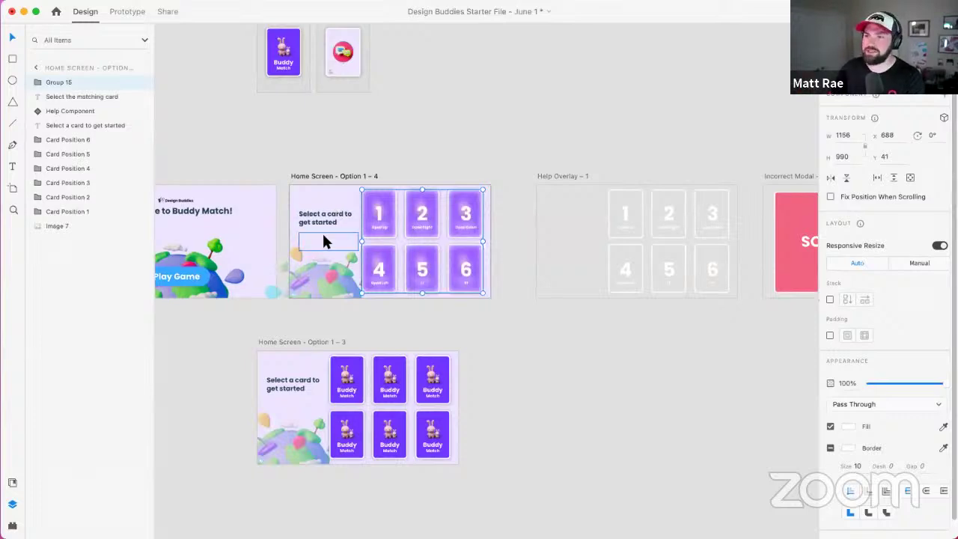
{"action": "left_click", "coordinate": [272, 162]}
Step: Change the heading on Home Screen - Option 1 – 4 to "Here are the instructions" and move it up slightly
{"action": "left_click_drag", "start_coordinate": [267, 147], "coordinate": [384, 167]}
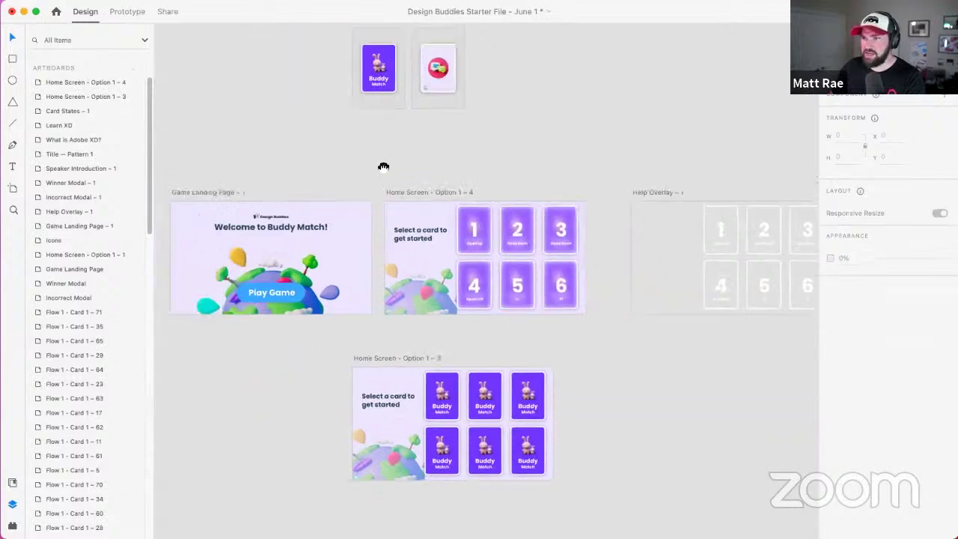
{"action": "left_click", "coordinate": [426, 247]}
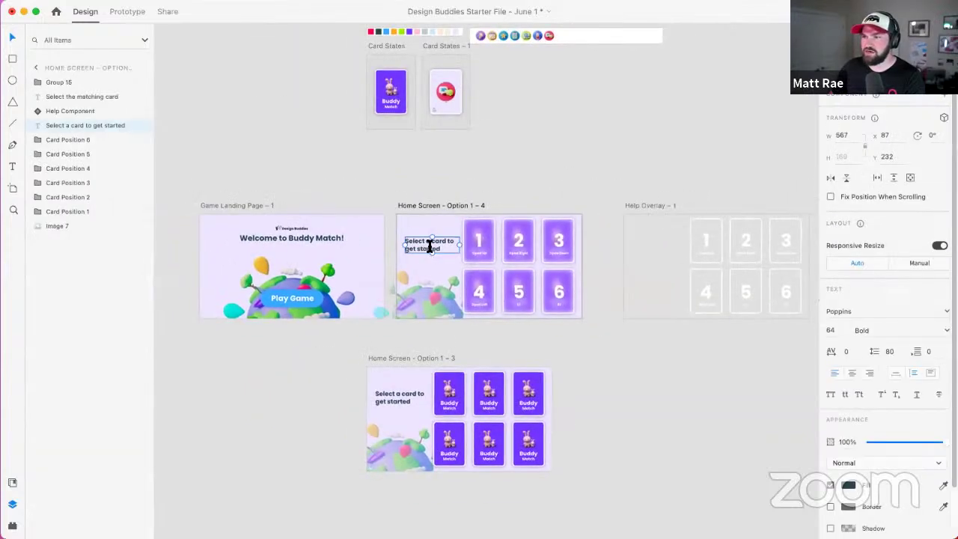
{"action": "double_click", "coordinate": [429, 248]}
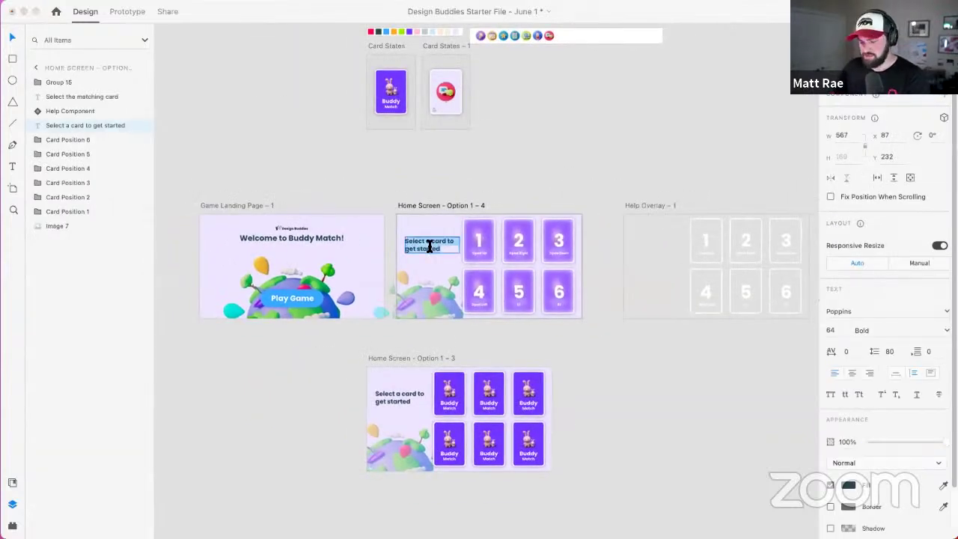
{"action": "type", "text": "He"}
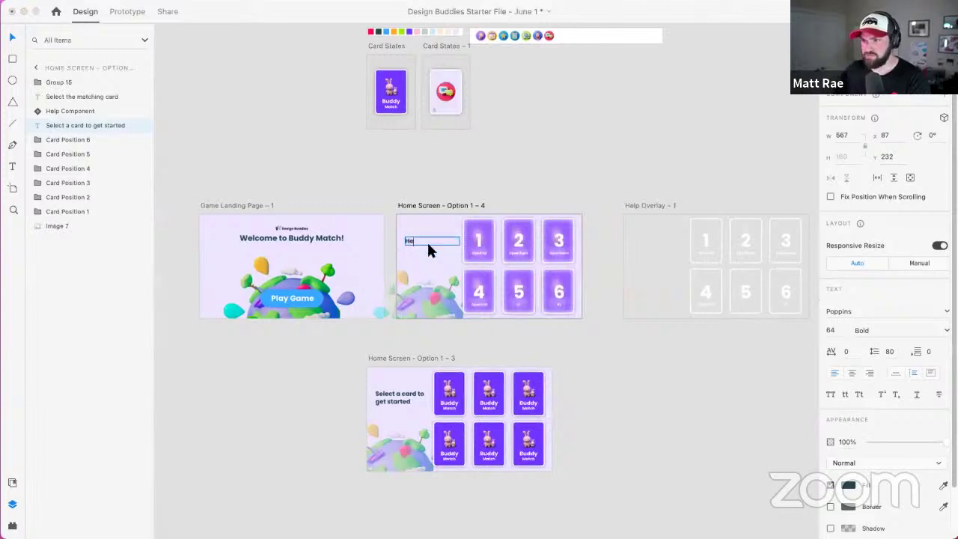
{"action": "type", "text": "re are the Ins"}
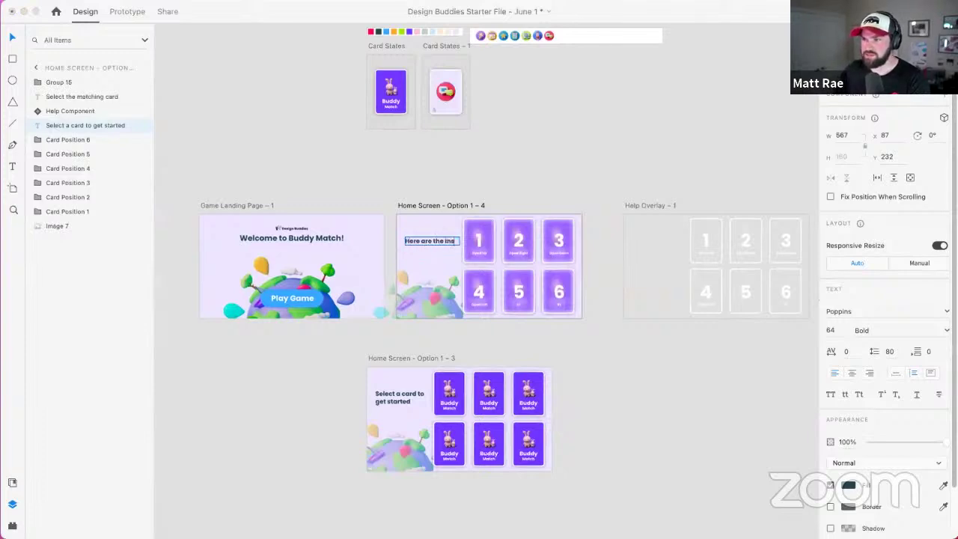
{"action": "type", "text": "tructions"}
{"action": "key", "text": "Escape"}
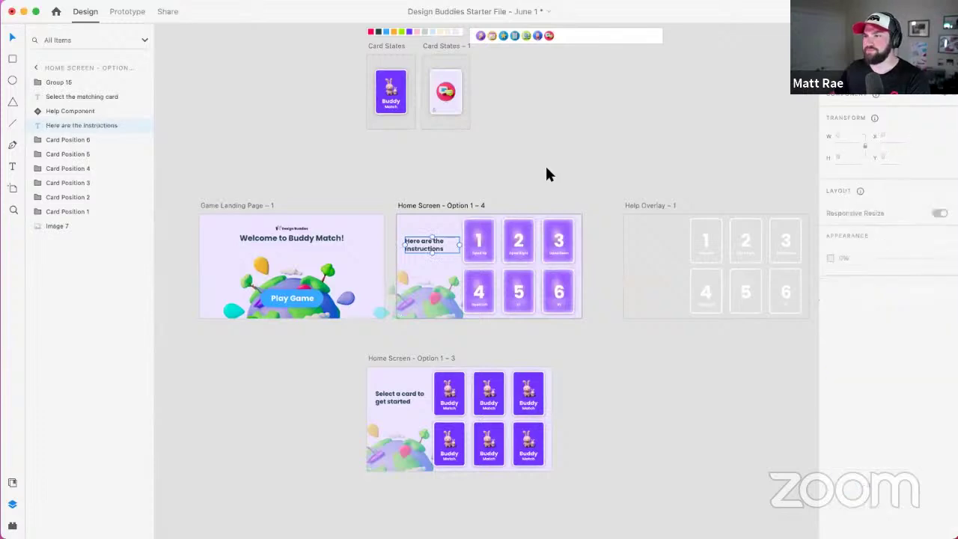
{"action": "key", "text": "Escape"}
{"action": "left_click_drag", "start_coordinate": [425, 241], "coordinate": [426, 228]}
Step: Copy the Play Game button from Game Landing Page – 1 to below the heading on Home Screen - Option 1 – 4
{"action": "left_click", "coordinate": [309, 289]}
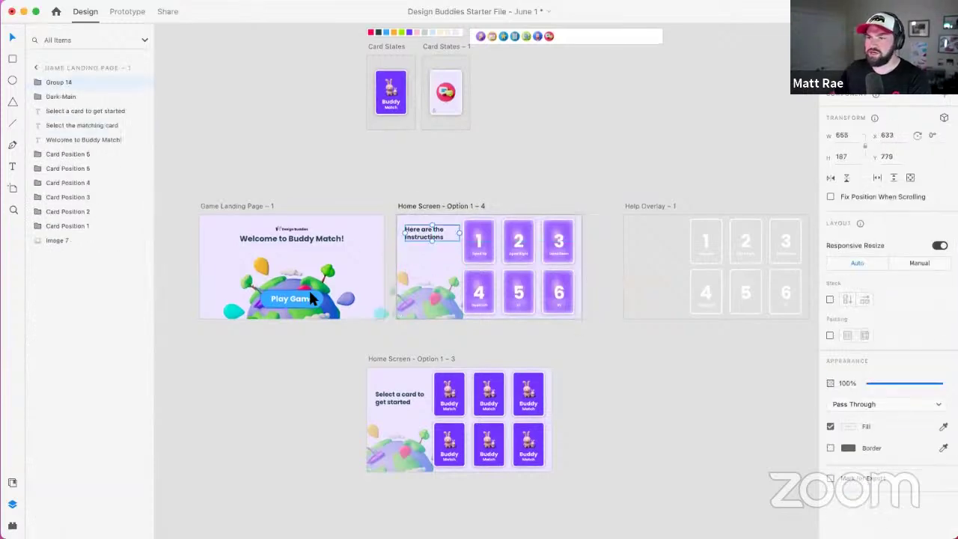
{"action": "left_click", "coordinate": [410, 207]}
{"action": "key", "text": "super+v"}
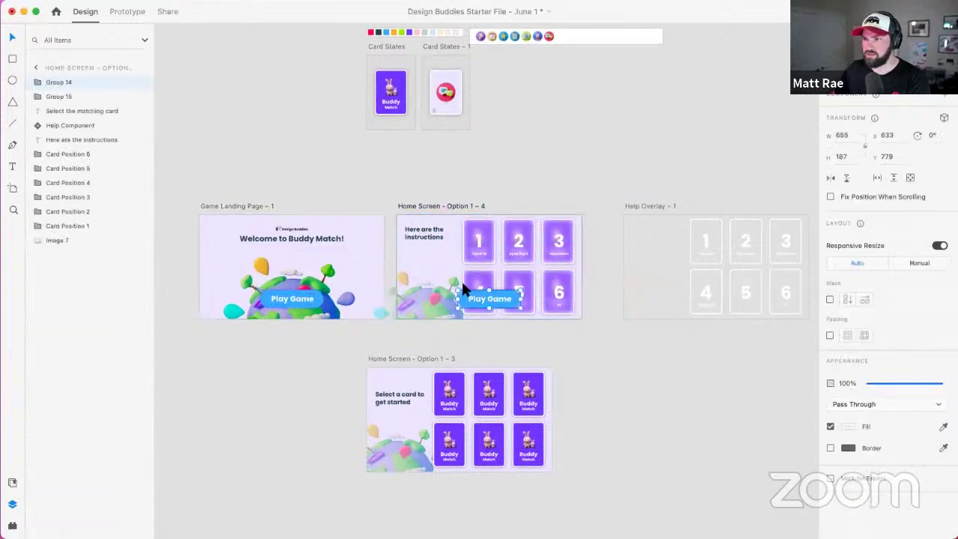
{"action": "left_click_drag", "start_coordinate": [483, 293], "coordinate": [432, 243]}
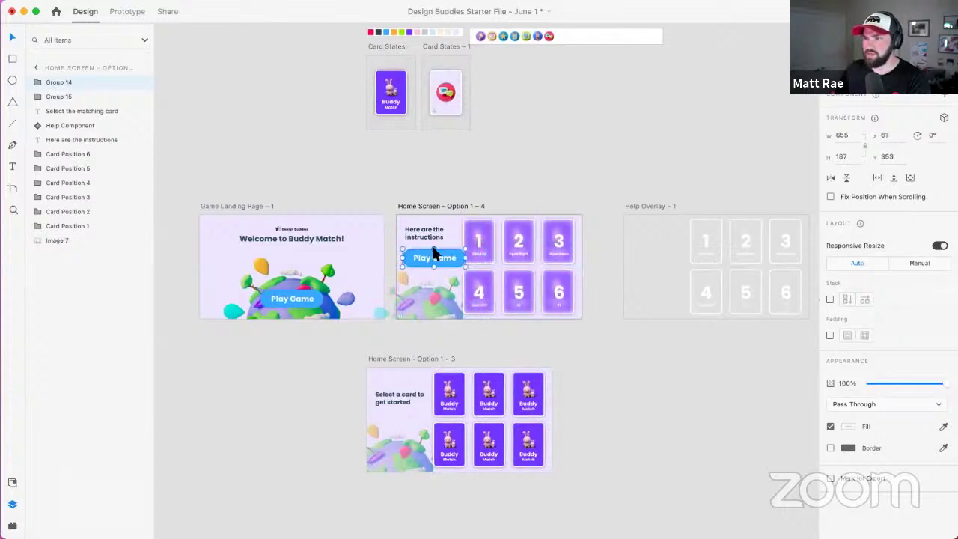
Step: Enable padding on the copied Play Game button, reduce its text to size 48 and line the button up with the heading
{"action": "scroll", "coordinate": [433, 247], "scroll_direction": "up", "scroll_amount": 3}
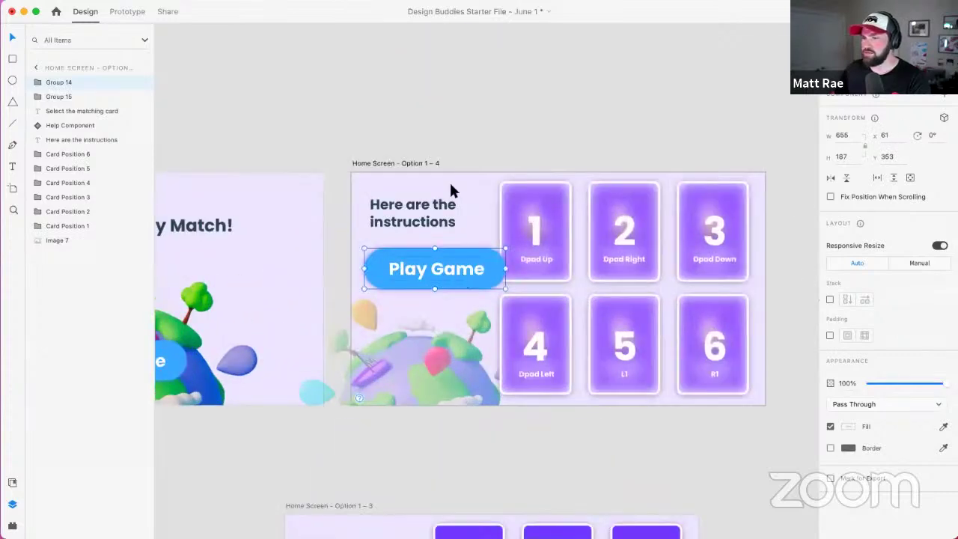
{"action": "left_click", "coordinate": [481, 119]}
{"action": "left_click", "coordinate": [451, 273]}
{"action": "left_click", "coordinate": [829, 336]}
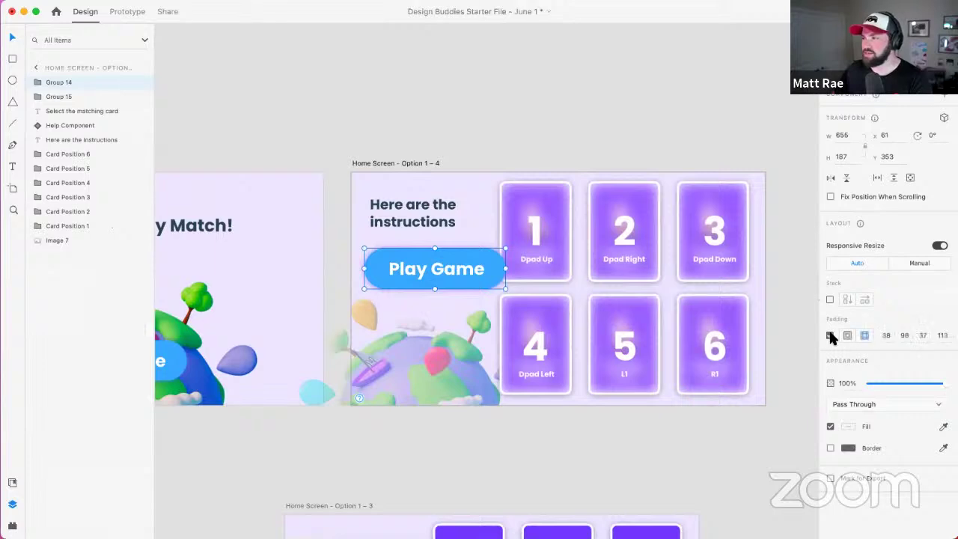
{"action": "double_click", "coordinate": [436, 277]}
{"action": "left_click_drag", "start_coordinate": [436, 280], "coordinate": [438, 273]}
{"action": "left_click", "coordinate": [499, 142]}
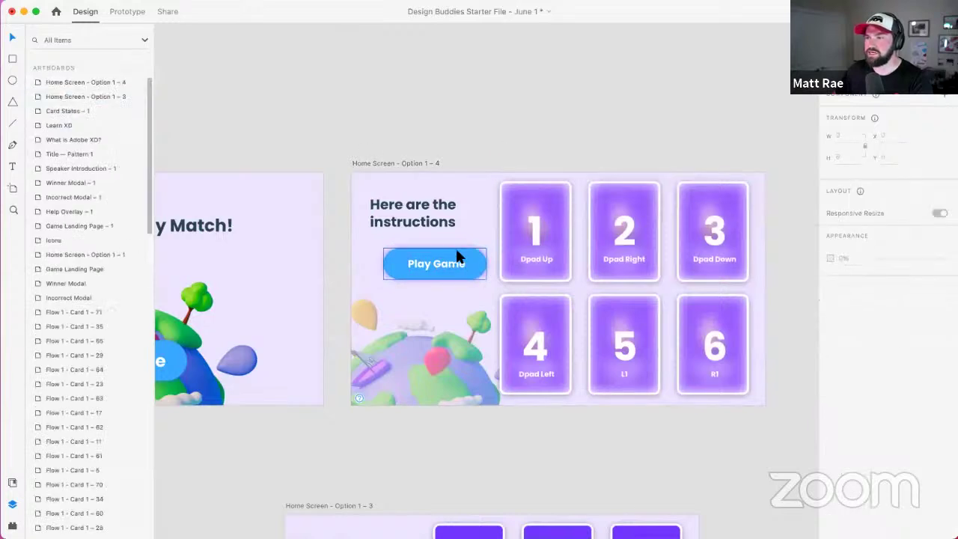
{"action": "left_click", "coordinate": [456, 255]}
Step: Change the copied button's label to "Continue" and align the button under the instructions heading
{"action": "double_click", "coordinate": [420, 264]}
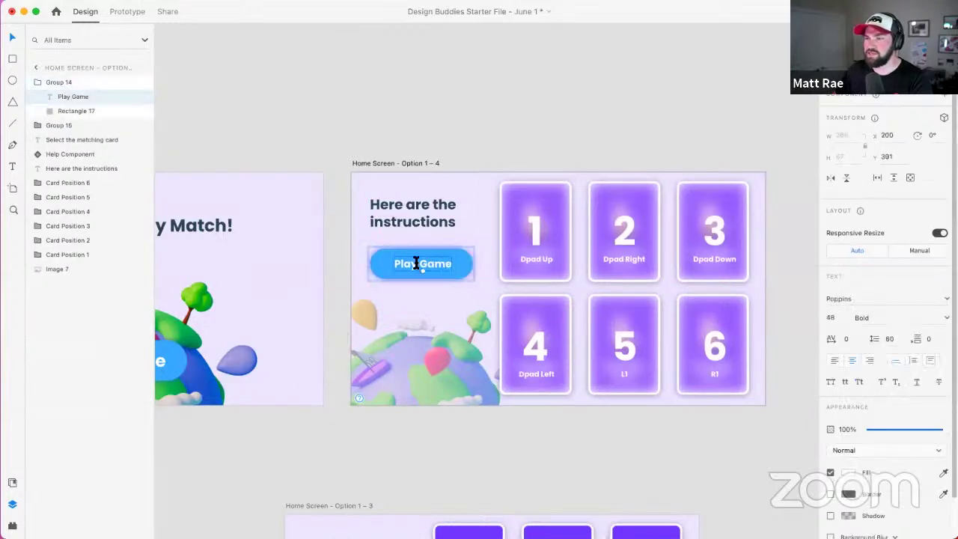
{"action": "double_click", "coordinate": [416, 266]}
{"action": "type", "text": "Continue"}
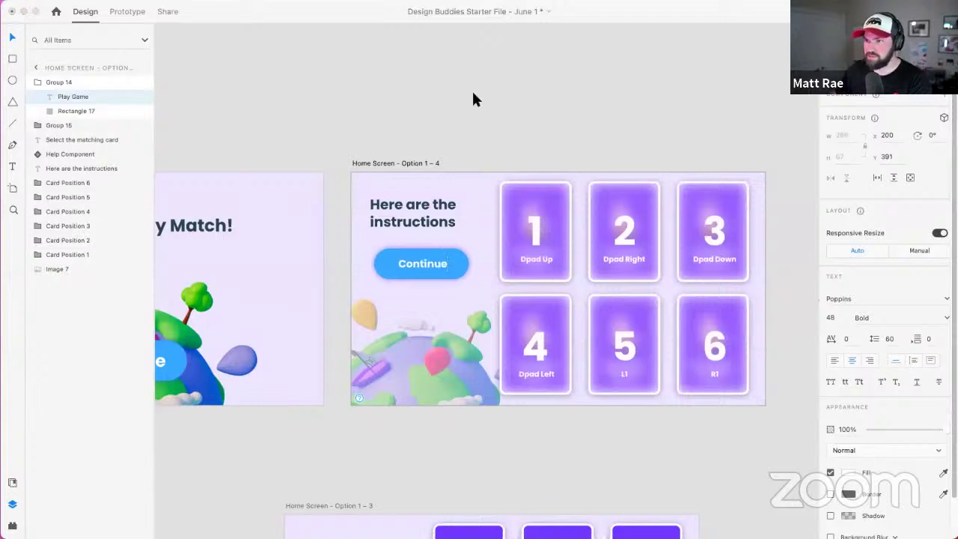
{"action": "left_click", "coordinate": [467, 240]}
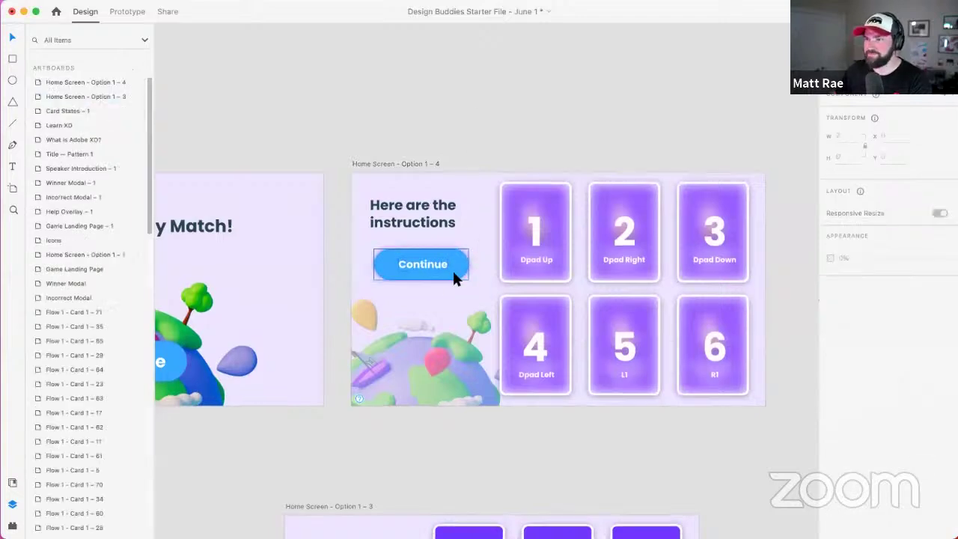
{"action": "left_click", "coordinate": [454, 274]}
{"action": "mouse_move", "coordinate": [449, 275]}
{"action": "left_mouse_down"}
{"action": "mouse_move", "coordinate": [444, 261]}
{"action": "mouse_move", "coordinate": [449, 272]}
{"action": "left_mouse_up"}
{"action": "left_click", "coordinate": [499, 132]}
Step: Link the Play Game button on Game Landing Page – 1 to Home Screen - Option 1 – 4 in the prototype
{"action": "scroll", "coordinate": [453, 222], "scroll_direction": "down", "scroll_amount": 5}
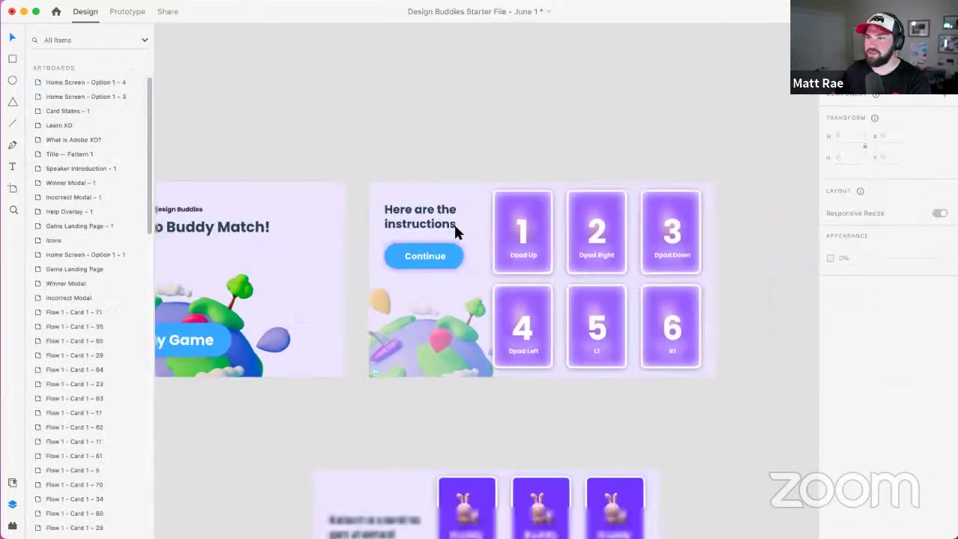
{"action": "scroll", "coordinate": [324, 160], "scroll_direction": "up", "scroll_amount": 3}
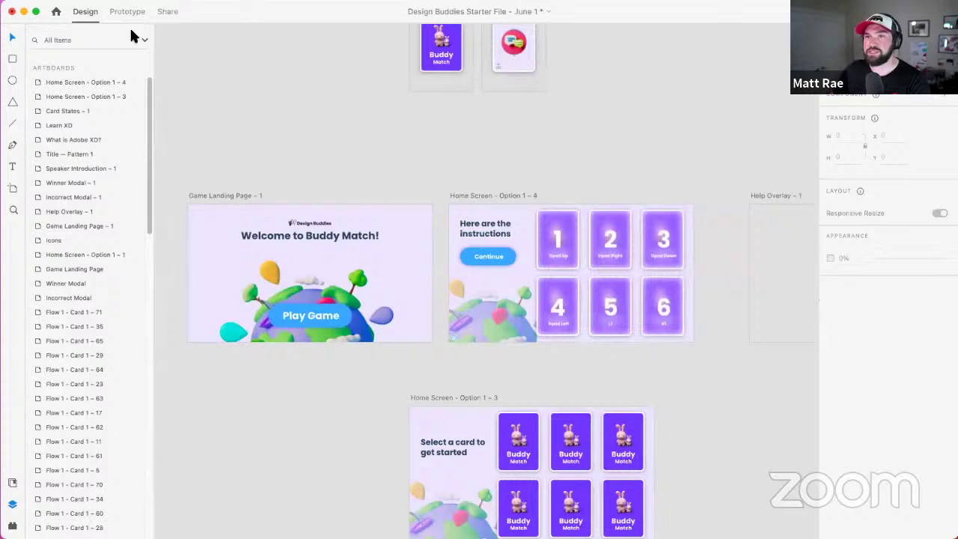
{"action": "left_click", "coordinate": [131, 11]}
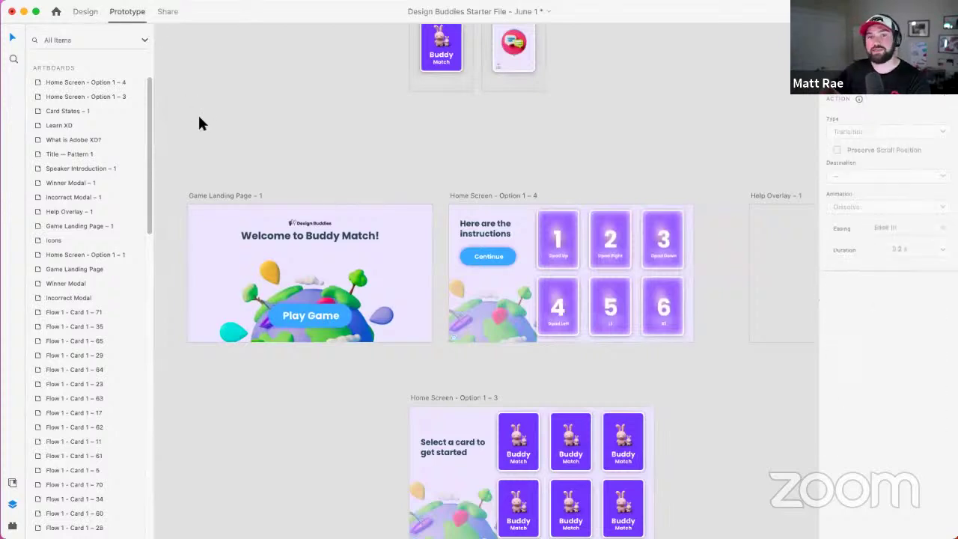
{"action": "left_click", "coordinate": [319, 281]}
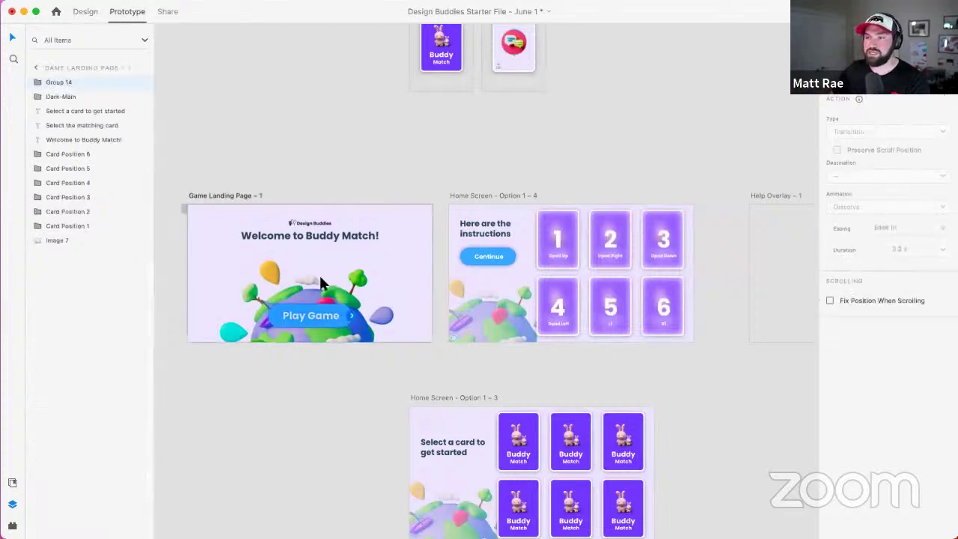
{"action": "left_click", "coordinate": [349, 318]}
{"action": "left_click_drag", "start_coordinate": [368, 292], "coordinate": [448, 283]}
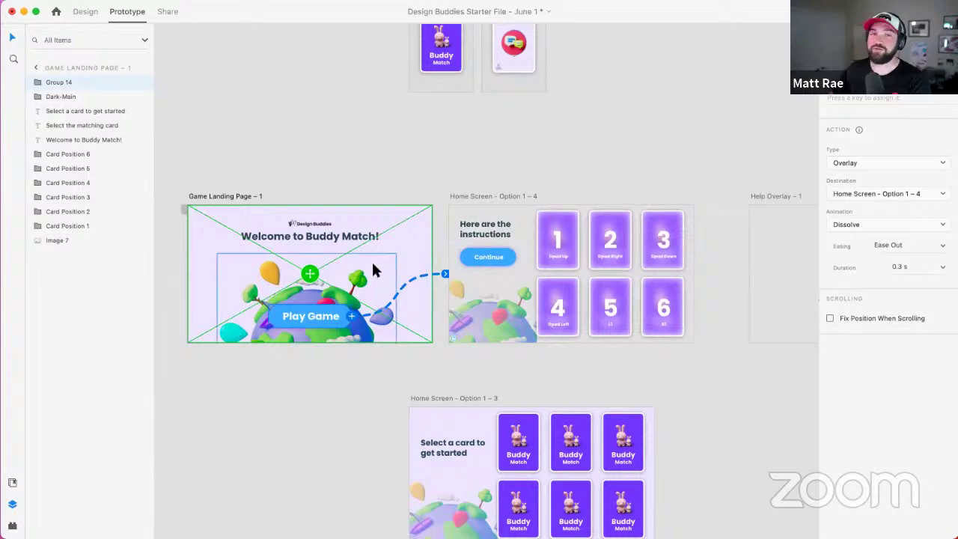
Step: Set the Play Game link's action to Transition with a Slide Left animation
{"action": "left_click", "coordinate": [906, 163]}
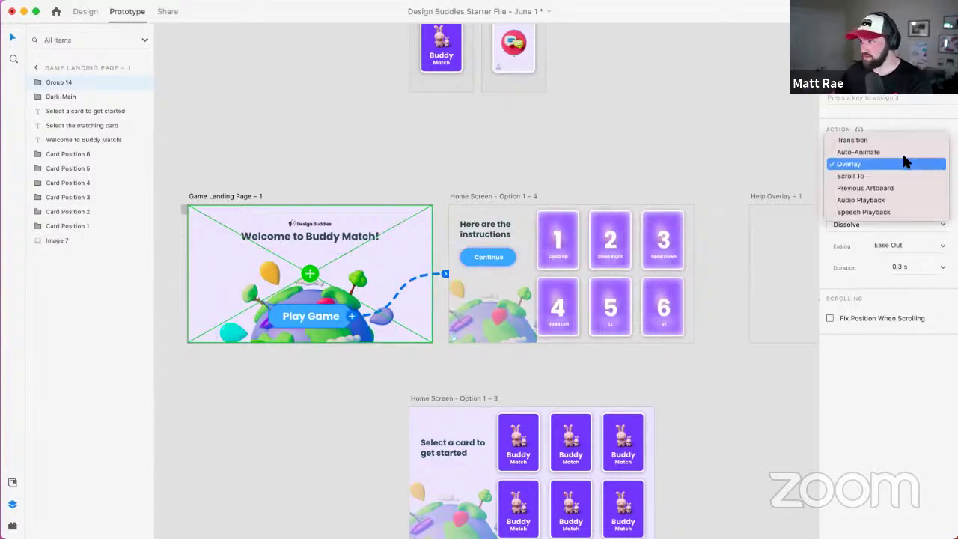
{"action": "left_click", "coordinate": [904, 137]}
{"action": "left_click", "coordinate": [884, 165]}
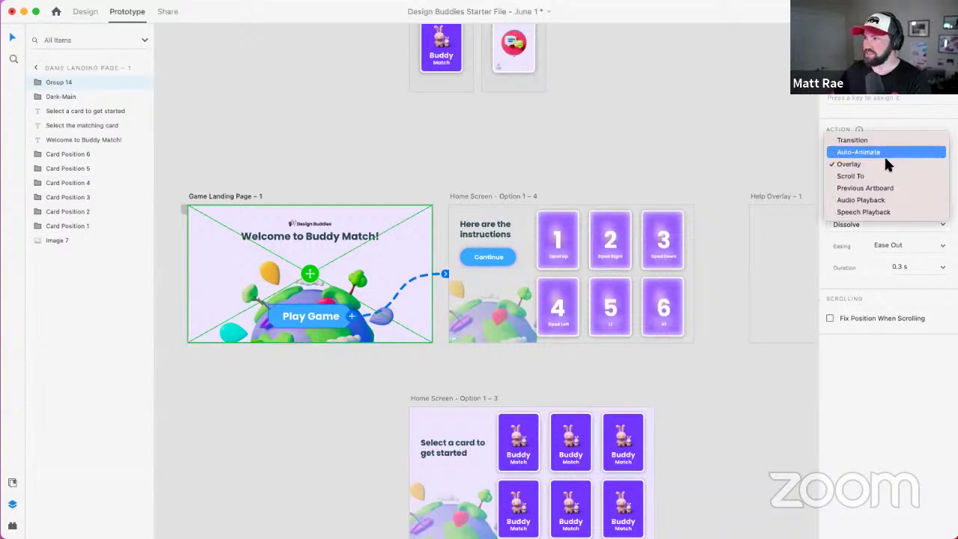
{"action": "left_click", "coordinate": [885, 140]}
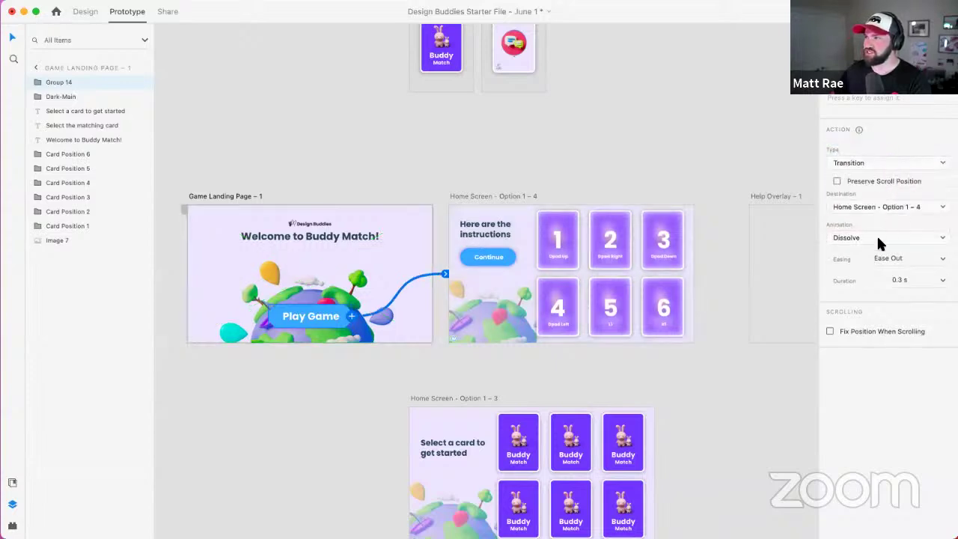
{"action": "left_click", "coordinate": [880, 239]}
{"action": "left_click", "coordinate": [875, 259]}
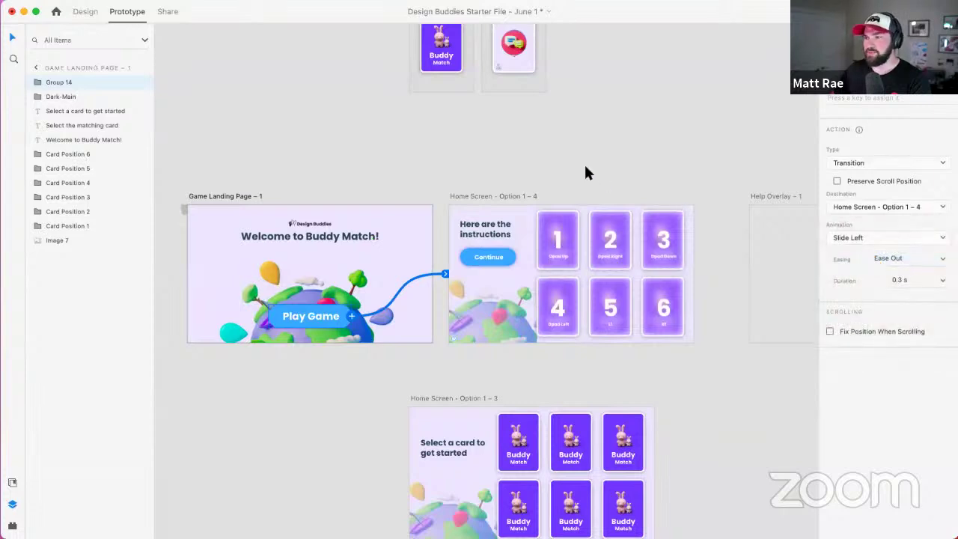
Step: Set the Play Game link's action to Auto-Animate and check the globe images on both artboards
{"action": "left_click", "coordinate": [869, 160]}
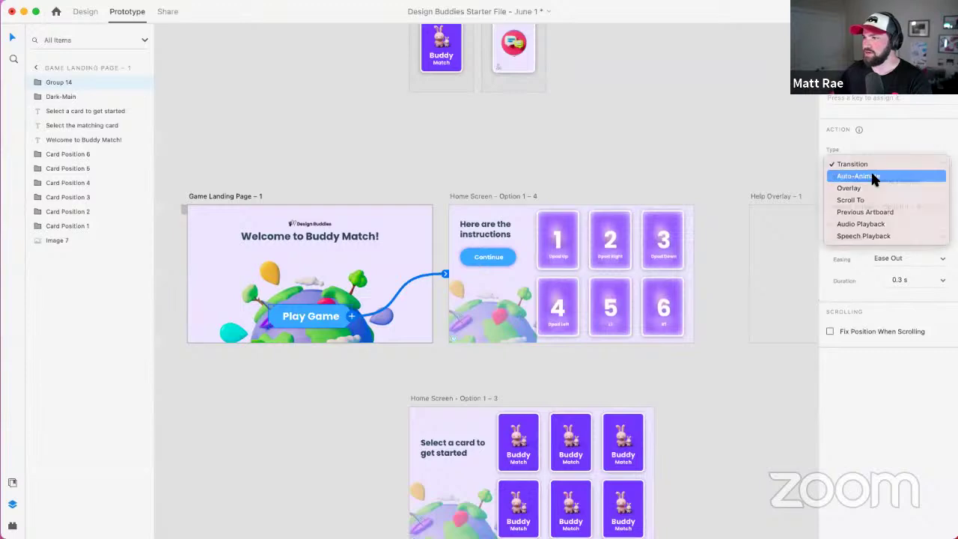
{"action": "left_click", "coordinate": [871, 171]}
{"action": "left_click", "coordinate": [613, 168]}
{"action": "left_click", "coordinate": [474, 318]}
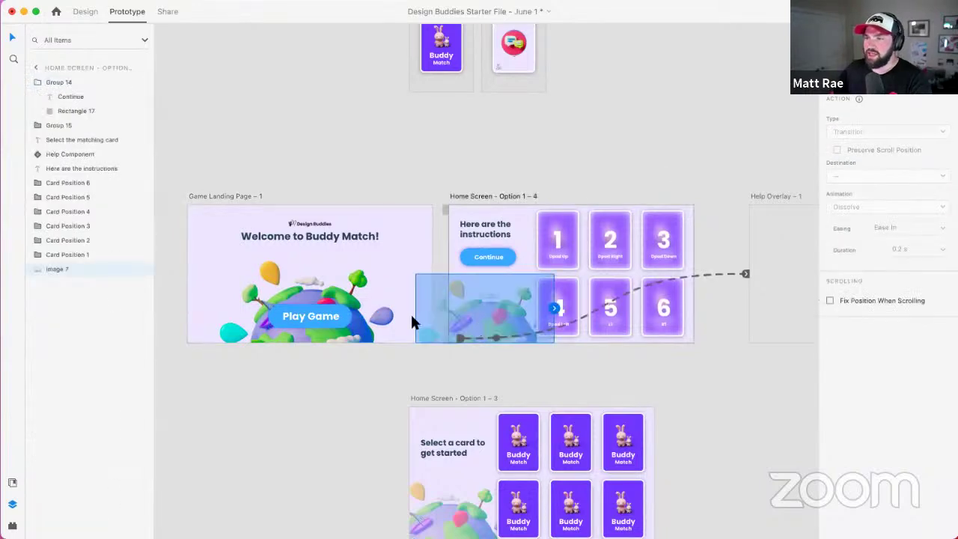
{"action": "left_click", "coordinate": [307, 286]}
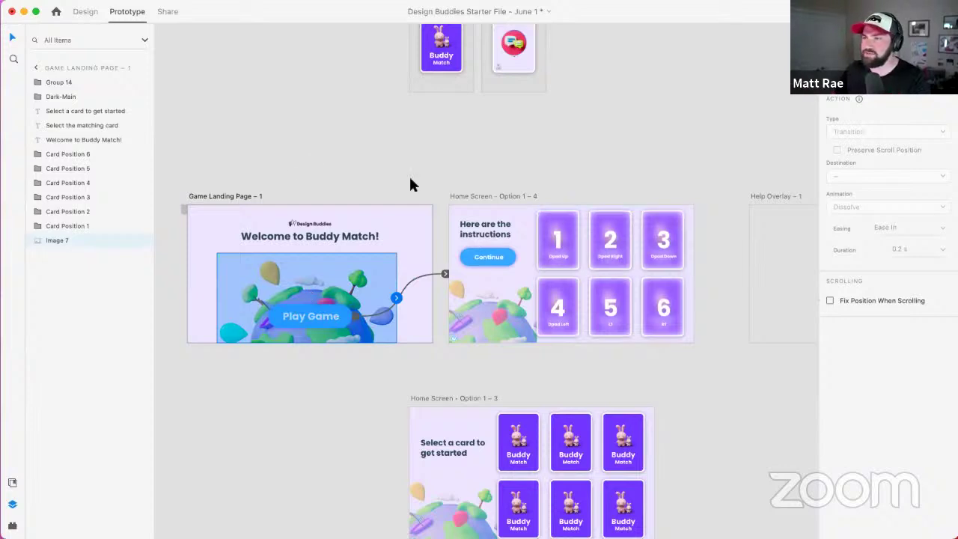
Step: Copy the six card groups from Home Screen - Option 1 – 4 into a stack on Game Landing Page – 1, deleting the numbered group pasted with them
{"action": "left_click", "coordinate": [87, 11]}
{"action": "left_click", "coordinate": [576, 172]}
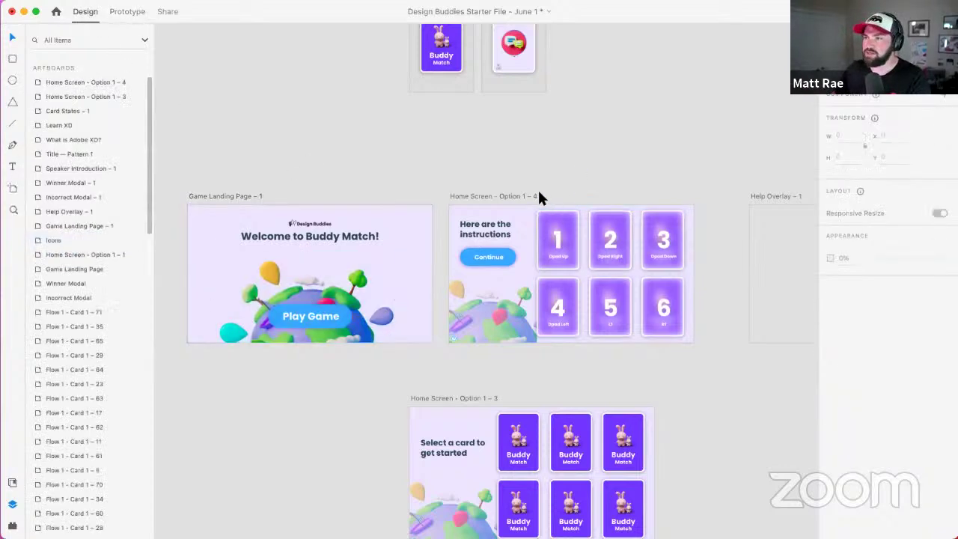
{"action": "left_click", "coordinate": [533, 217]}
{"action": "left_click", "coordinate": [704, 208]}
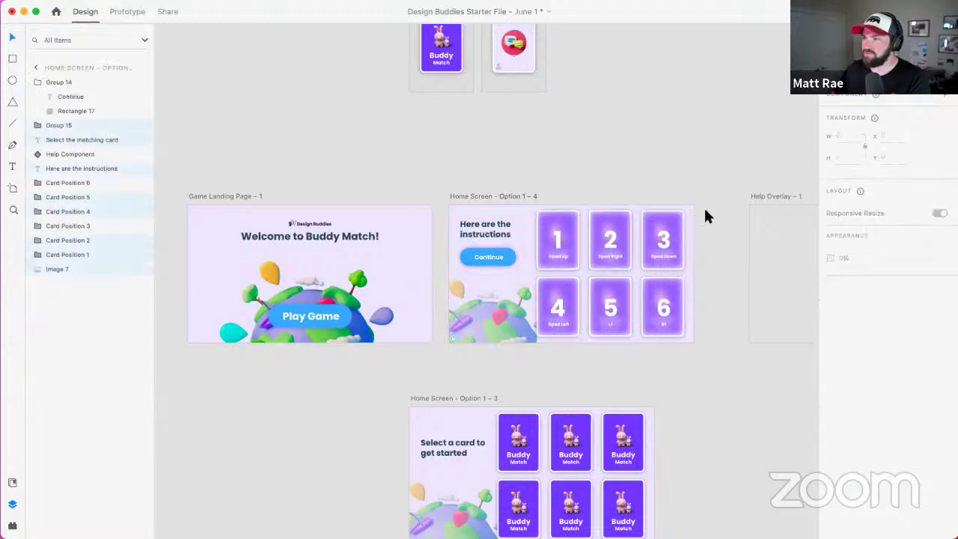
{"action": "left_click", "coordinate": [593, 321]}
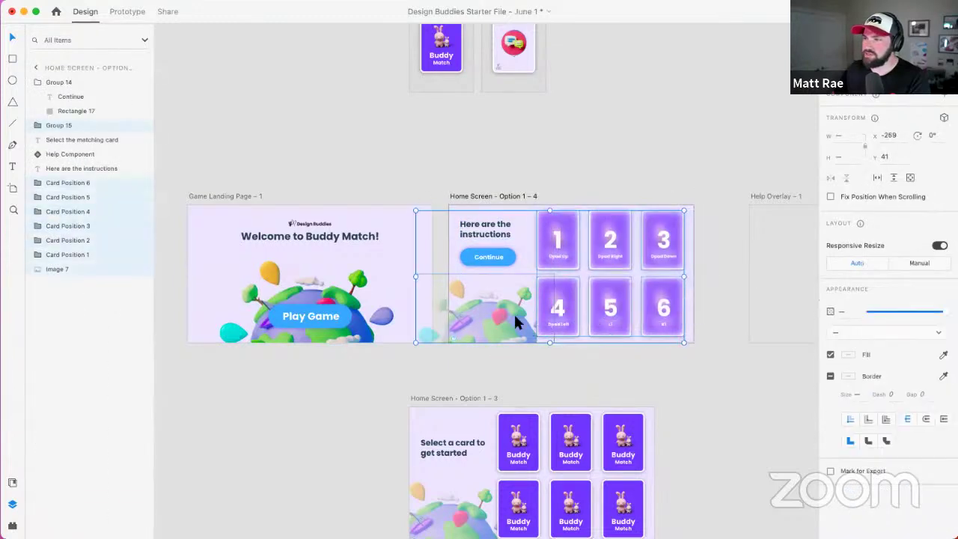
{"action": "left_click", "coordinate": [239, 195]}
{"action": "key", "text": "ctrl+v"}
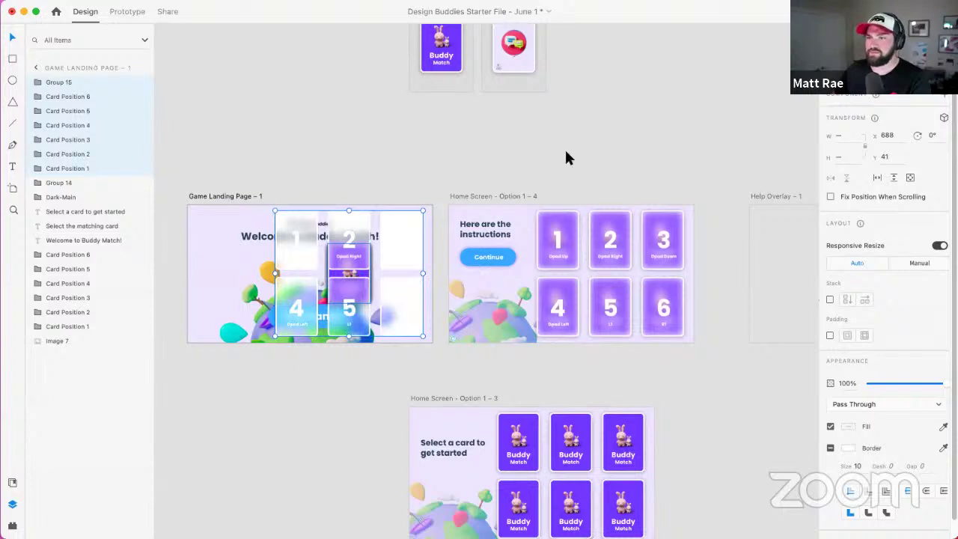
{"action": "left_click", "coordinate": [304, 217]}
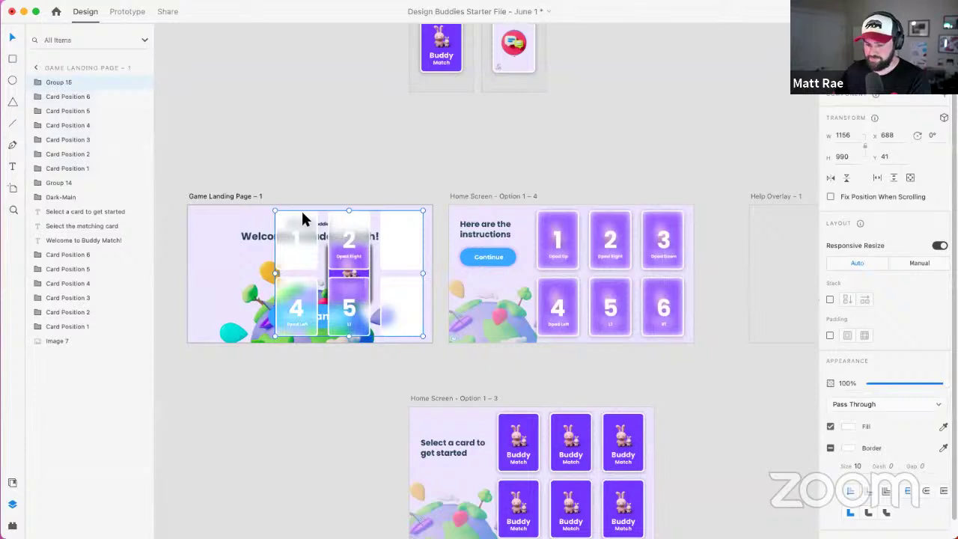
{"action": "key", "text": "Delete"}
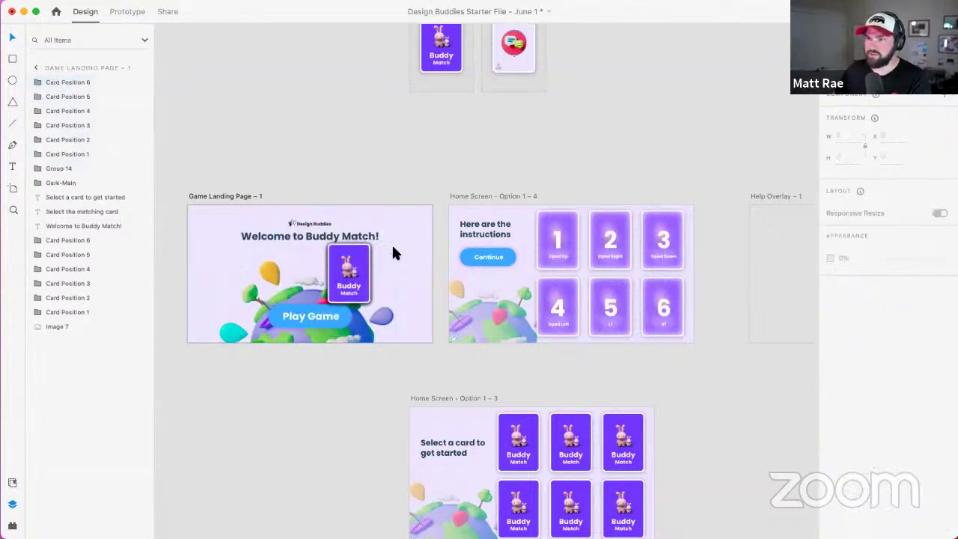
Step: Move the stacked cards over the right edge of Game Landing Page – 1 to X 1806 and set their opacity to 0%
{"action": "left_click", "coordinate": [370, 246]}
{"action": "left_click_drag", "start_coordinate": [346, 256], "coordinate": [440, 256]}
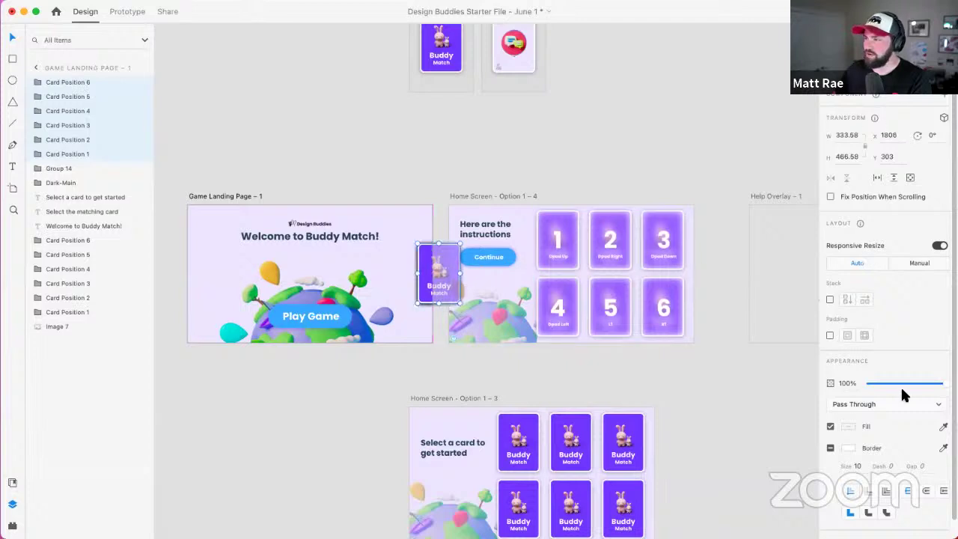
{"action": "left_click_drag", "start_coordinate": [901, 384], "coordinate": [839, 386]}
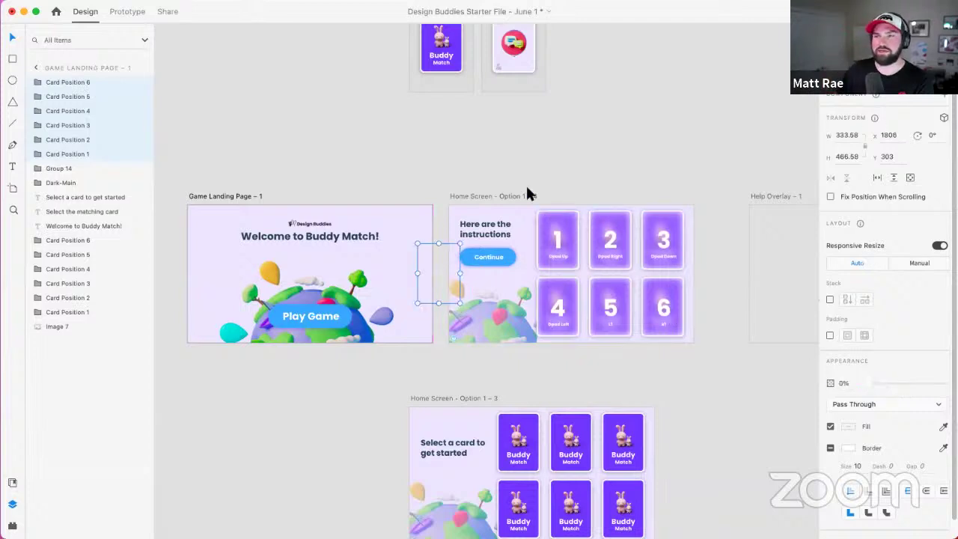
Step: Preview the Play Game button's transition from the Game Landing Page – 1 artboard in Prototype mode
{"action": "left_click", "coordinate": [390, 179]}
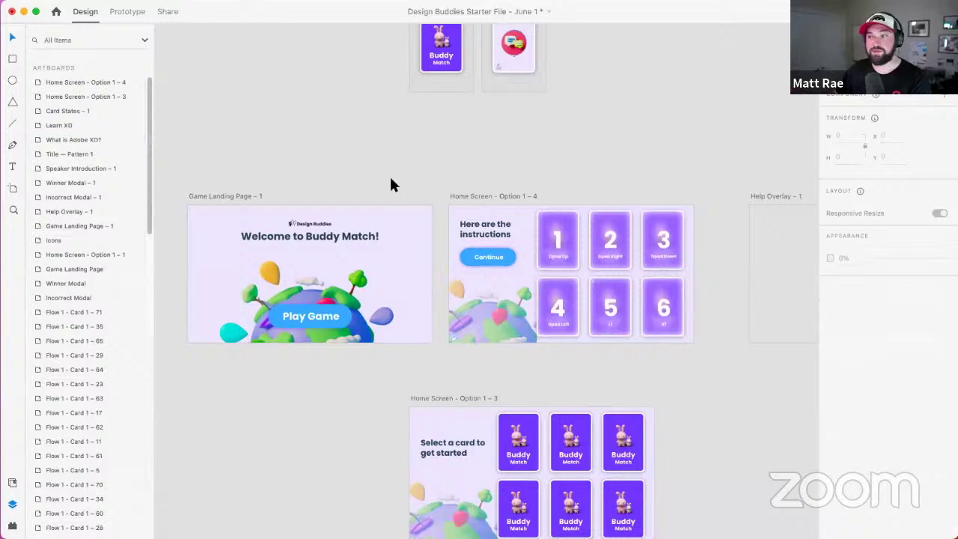
{"action": "left_click", "coordinate": [224, 195]}
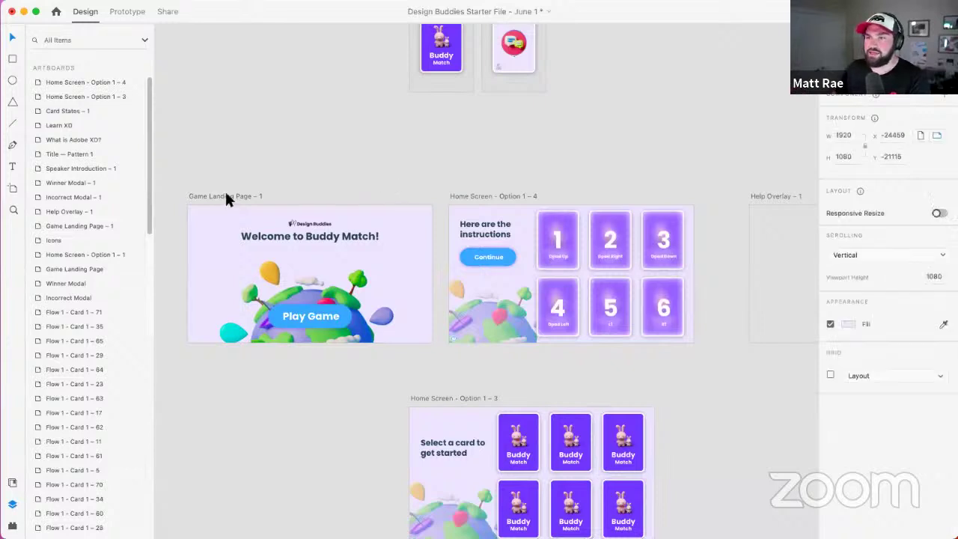
{"action": "left_click", "coordinate": [346, 316]}
{"action": "left_click", "coordinate": [133, 12]}
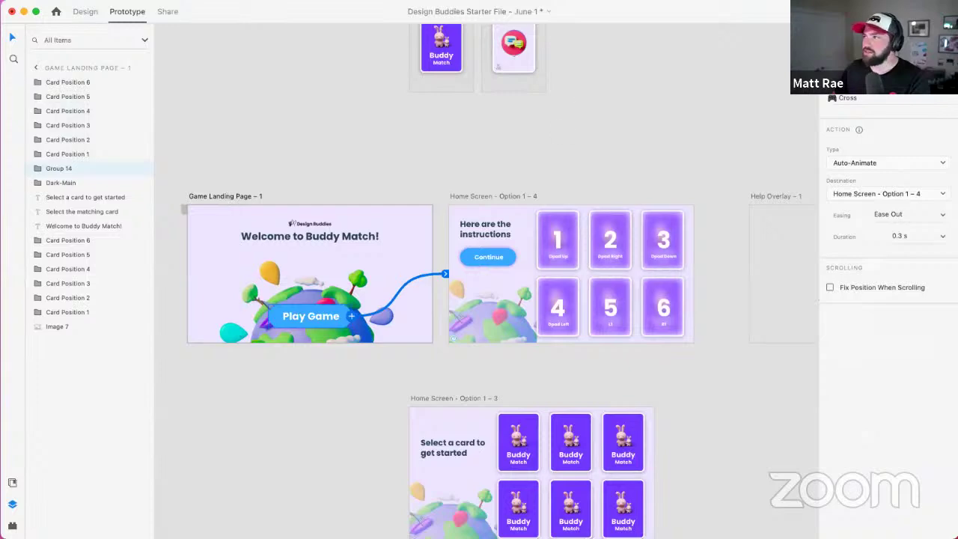
{"action": "key", "text": "super+Return"}
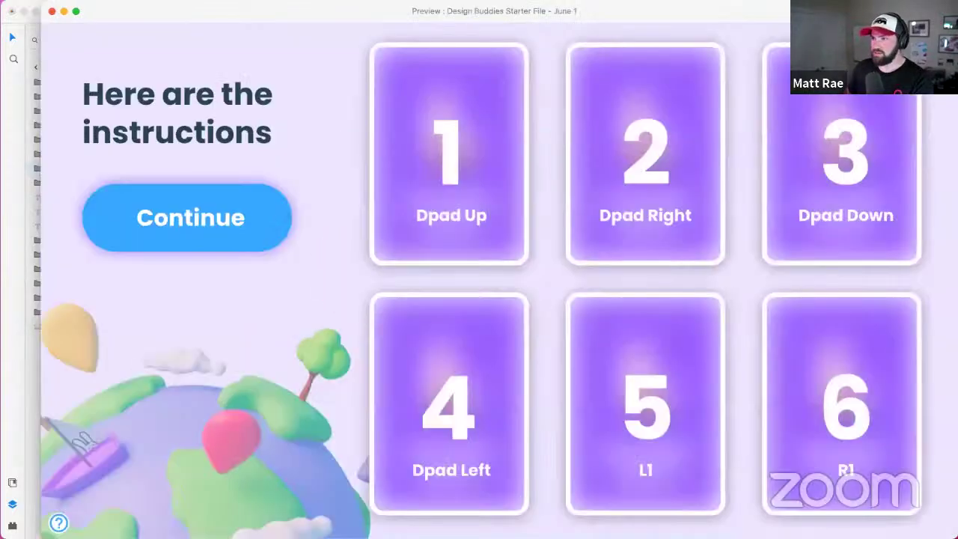
{"action": "left_click", "coordinate": [62, 13]}
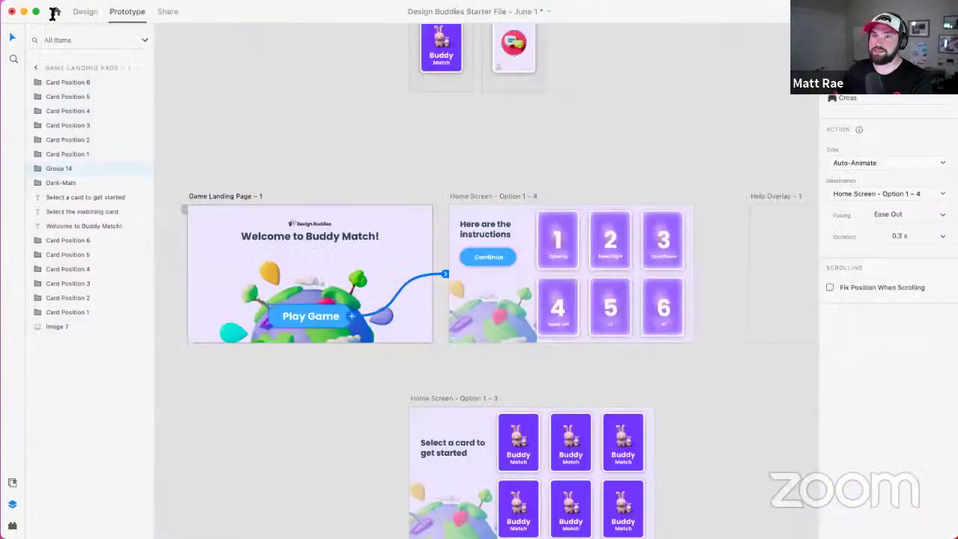
Step: Set the Play Game button's Auto-Animate duration to 0.8 s and preview the transition
{"action": "left_click", "coordinate": [942, 238]}
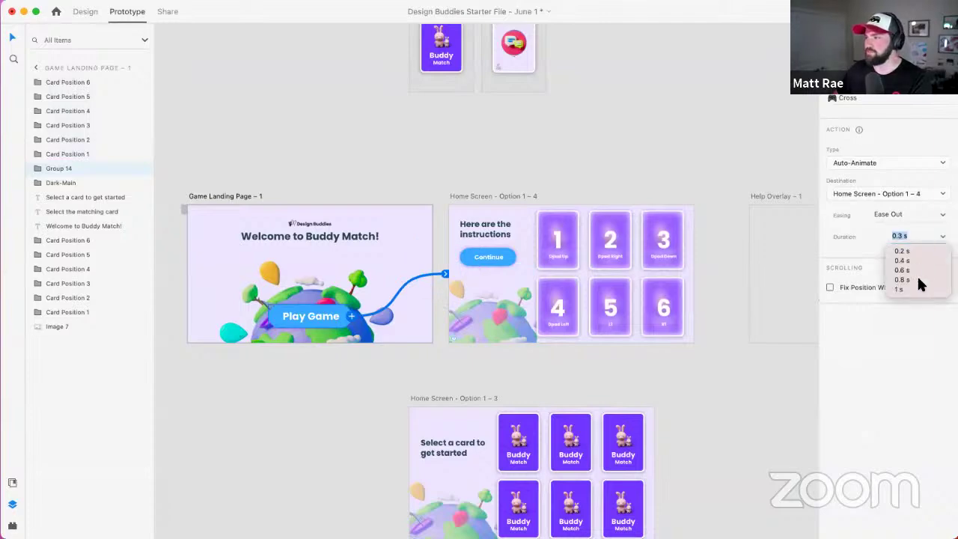
{"action": "left_click", "coordinate": [920, 283]}
{"action": "key", "text": "super+Return"}
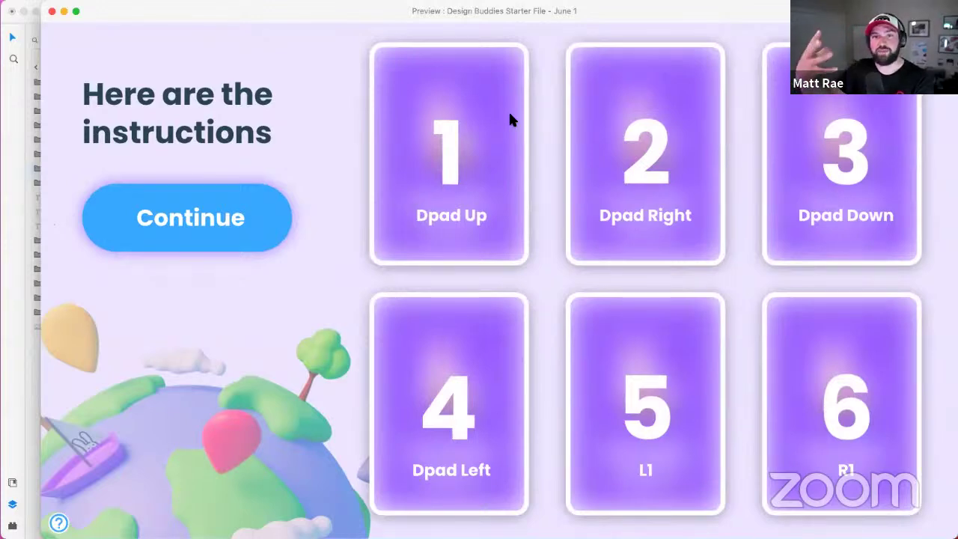
{"action": "left_click", "coordinate": [52, 12]}
Step: Move the Help Overlay, "Sorry You Lose" and "You Win!" artboards away from the home screen to make room for another artboard
{"action": "left_click", "coordinate": [498, 155]}
{"action": "scroll", "coordinate": [509, 156], "scroll_direction": "down", "scroll_amount": 5}
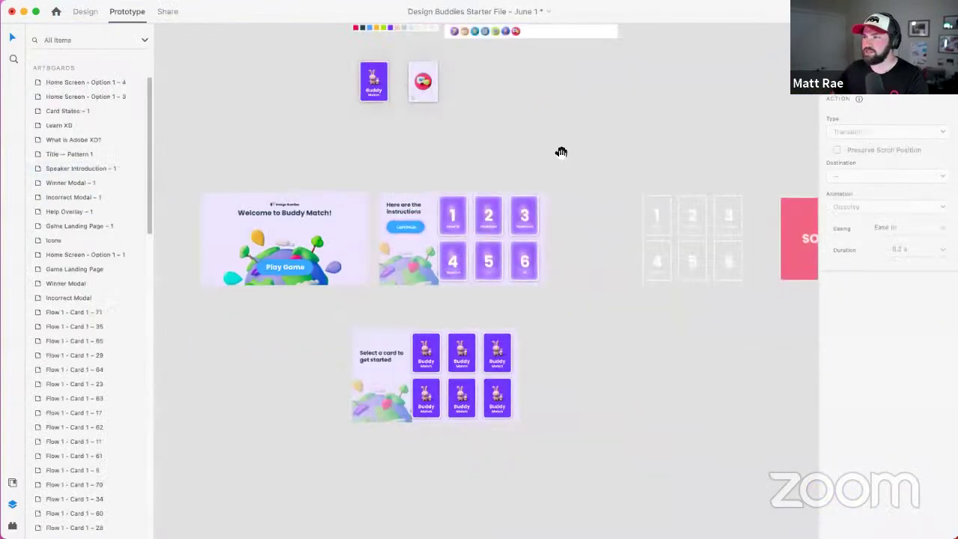
{"action": "scroll", "coordinate": [404, 142], "scroll_direction": "right", "scroll_amount": 2}
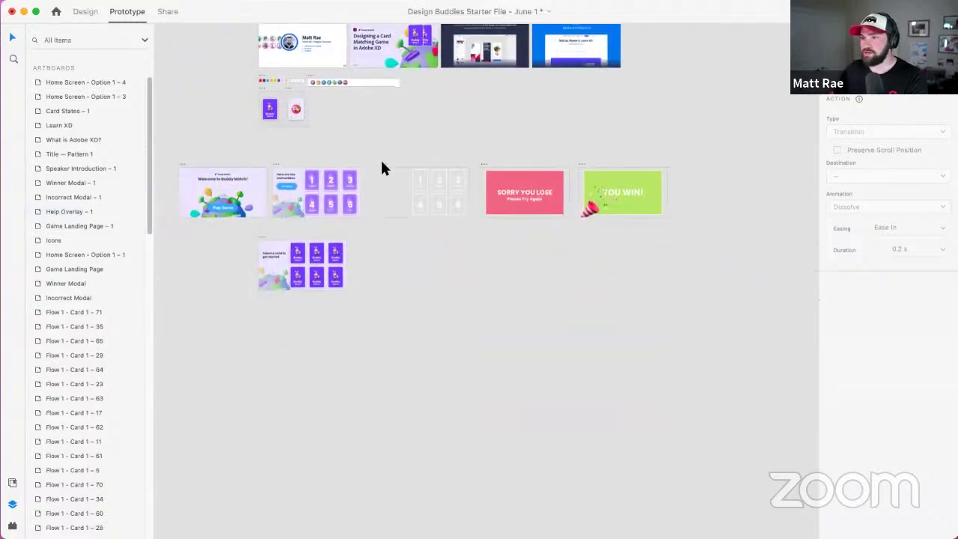
{"action": "left_click", "coordinate": [381, 161]}
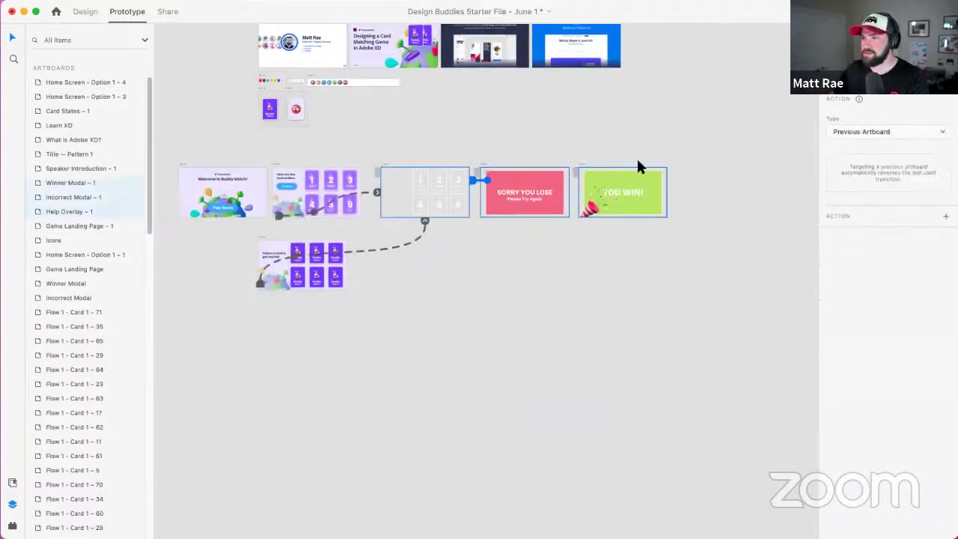
{"action": "key", "text": "ctrl+z"}
Step: Duplicate the Home Screen - Option 1 – 4 artboard in Design mode
{"action": "left_click", "coordinate": [274, 166]}
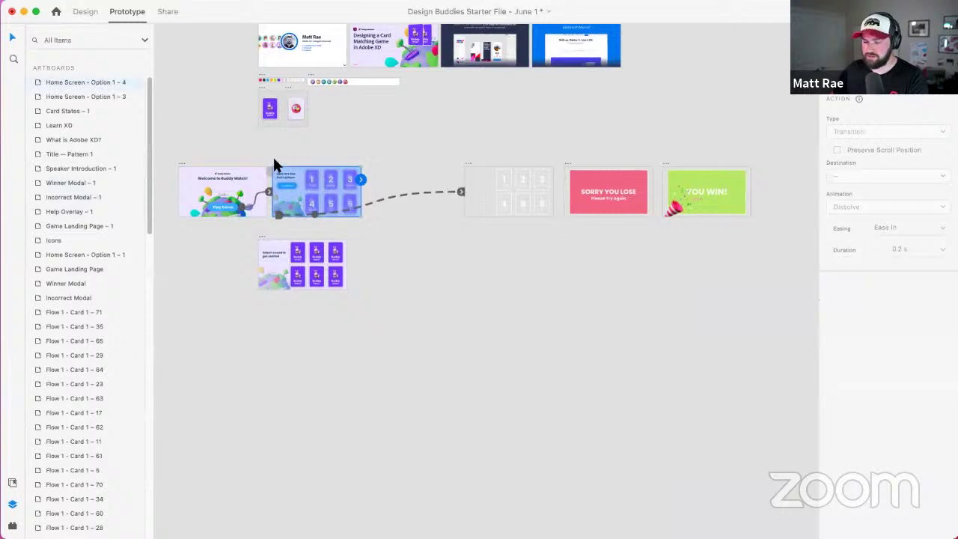
{"action": "left_click", "coordinate": [87, 12]}
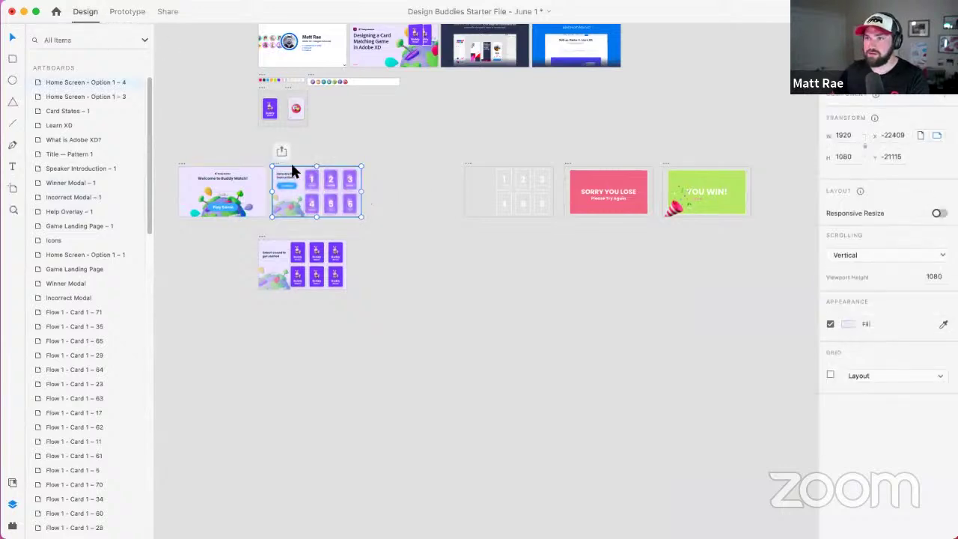
{"action": "key", "text": "super+d"}
{"action": "left_click", "coordinate": [334, 158]}
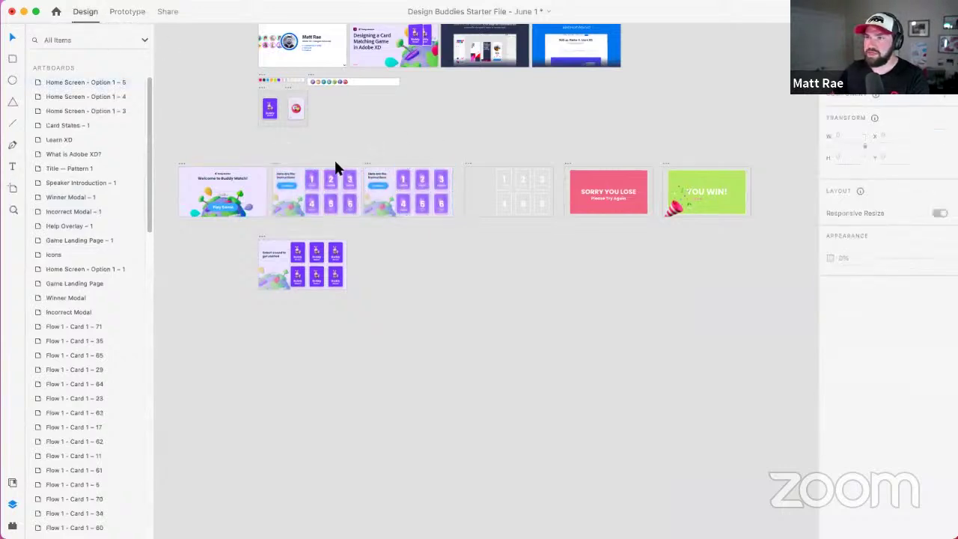
Step: Set the opacity of the numbered card overlay group on Home Screen - Option 1 – 4 to 0%
{"action": "scroll", "coordinate": [334, 158], "scroll_direction": "up", "scroll_amount": 5}
{"action": "left_click", "coordinate": [284, 188]}
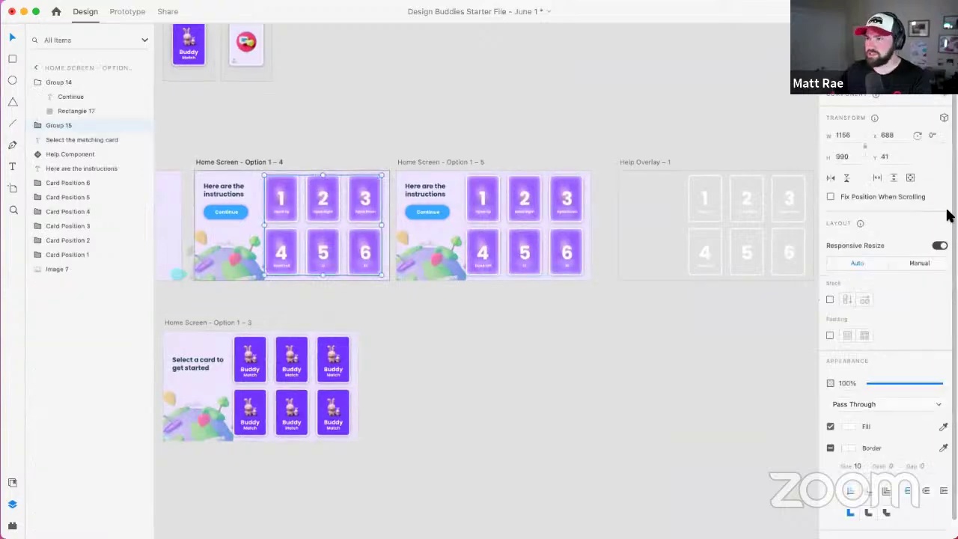
{"action": "left_click_drag", "start_coordinate": [884, 382], "coordinate": [818, 383]}
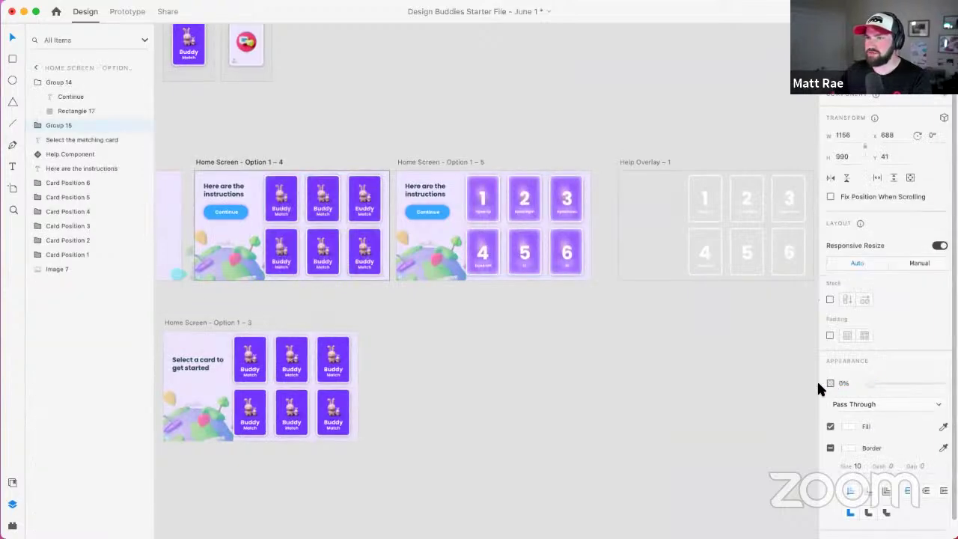
{"action": "left_click", "coordinate": [302, 120]}
Step: Wire Home Screen - Option 1 – 4 to Home Screen - Option 1 – 5 with a time-triggered Auto-Animate, Ease Out, 0.2 s duration
{"action": "left_click", "coordinate": [247, 162]}
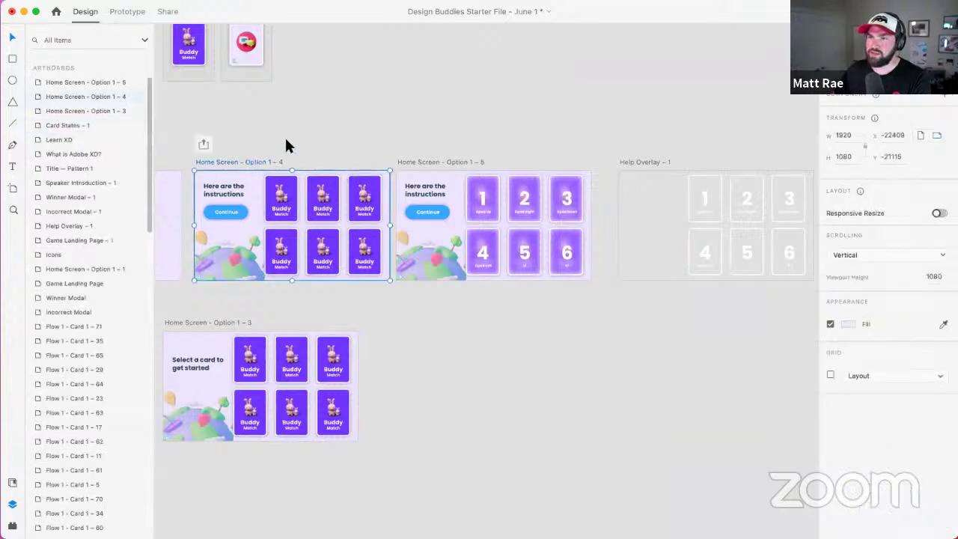
{"action": "left_click", "coordinate": [127, 11]}
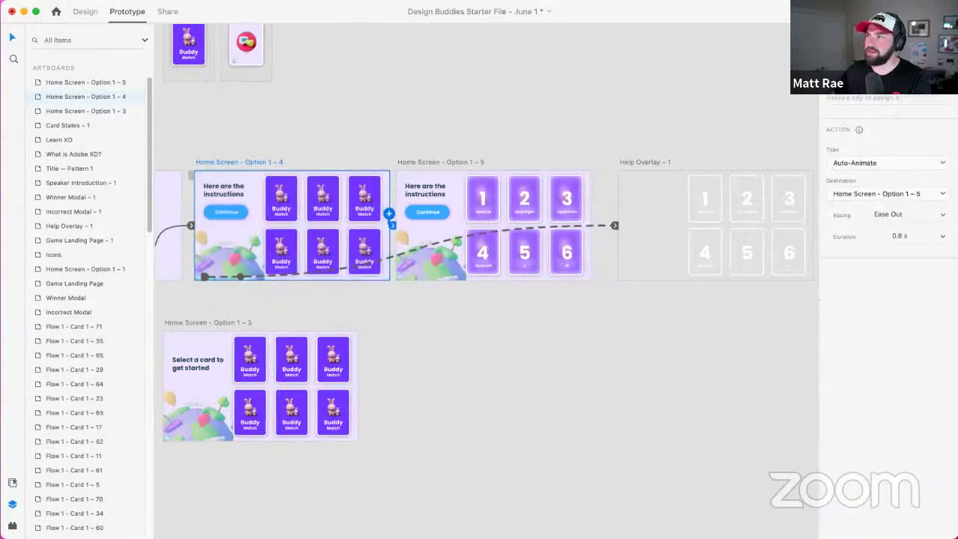
{"action": "scroll", "coordinate": [889, 177], "scroll_direction": "down", "scroll_amount": 1}
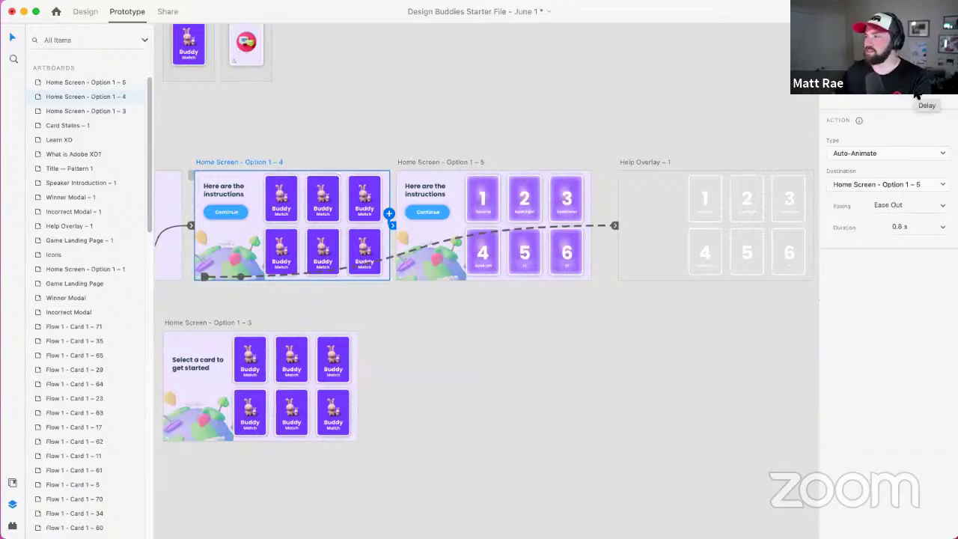
{"action": "left_click", "coordinate": [942, 227]}
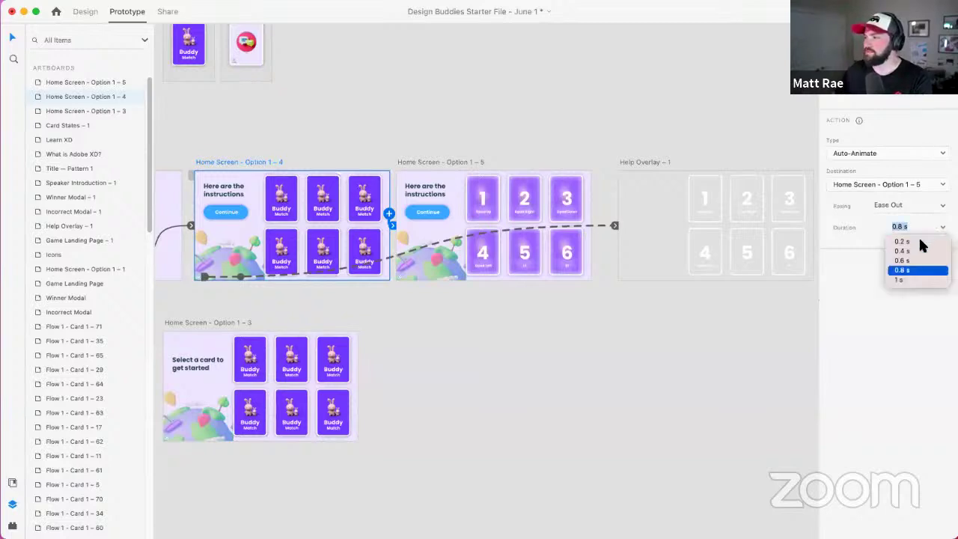
{"action": "left_click", "coordinate": [921, 241]}
{"action": "left_click", "coordinate": [341, 114]}
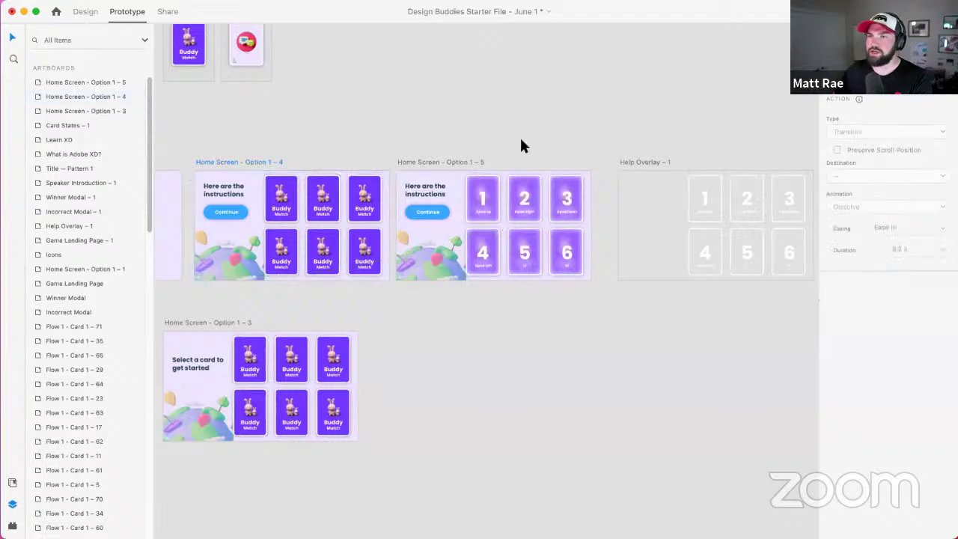
Step: Set the opacity of the Continue button on Home Screen - Option 1 – 4 to 37%
{"action": "scroll", "coordinate": [449, 149], "scroll_direction": "left", "scroll_amount": 5}
{"action": "left_click", "coordinate": [207, 159]}
{"action": "left_click", "coordinate": [402, 213]}
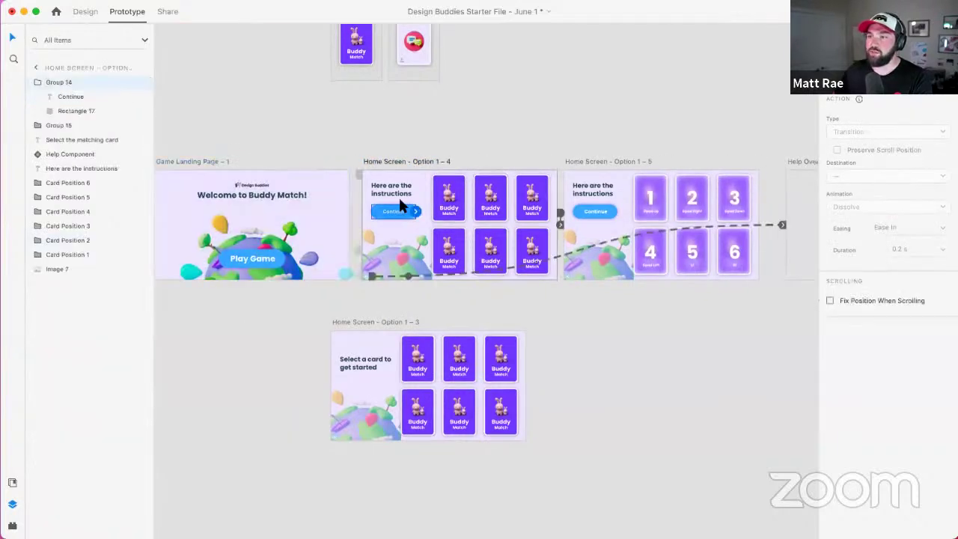
{"action": "scroll", "coordinate": [382, 203], "scroll_direction": "up", "scroll_amount": 5}
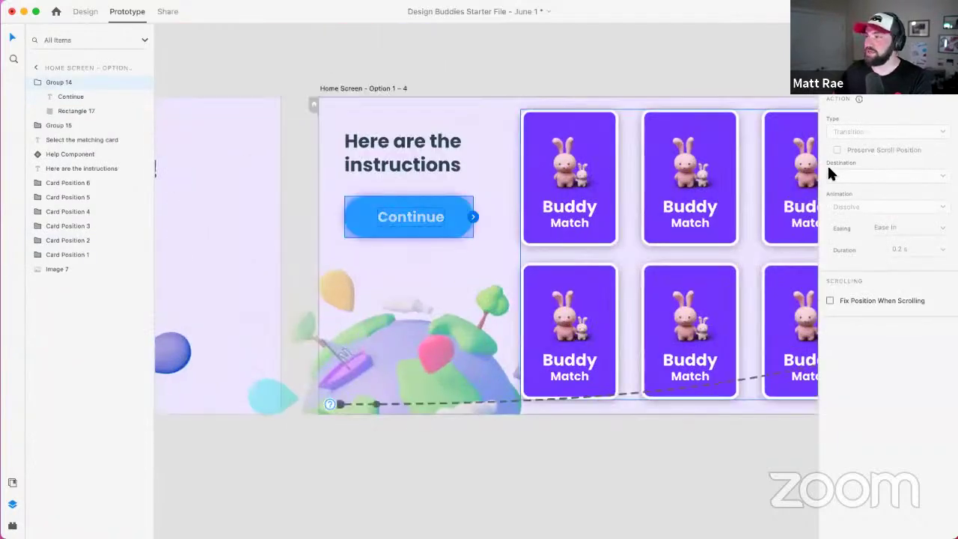
{"action": "left_click", "coordinate": [85, 11]}
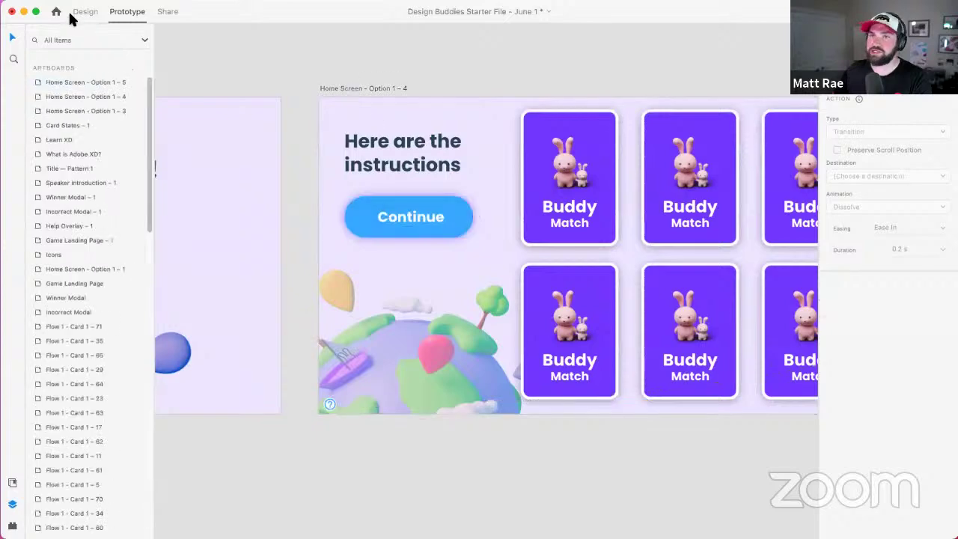
{"action": "left_click", "coordinate": [421, 209]}
{"action": "left_click", "coordinate": [897, 386]}
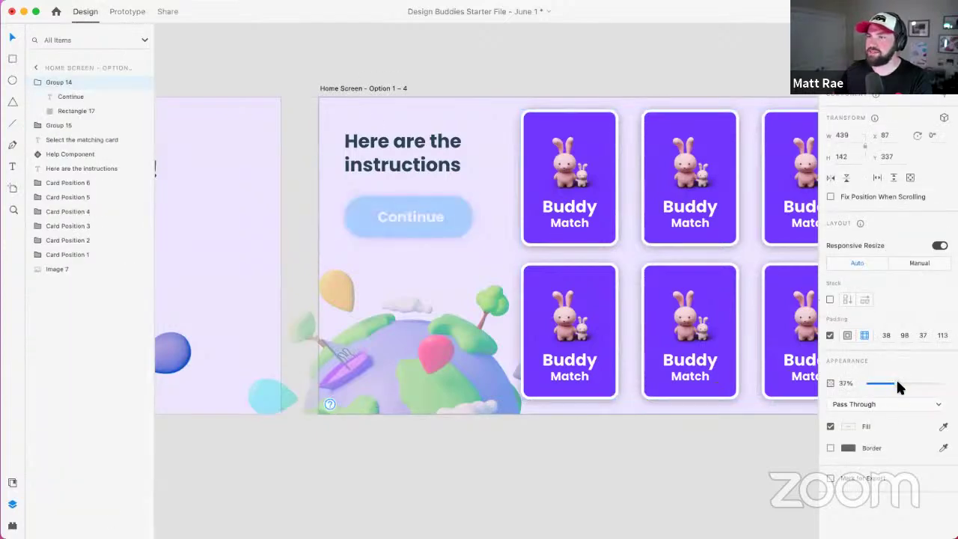
{"action": "left_click", "coordinate": [461, 65]}
Step: Preview the prototype from Game Landing Page – 1 to check the card and Continue button animation
{"action": "scroll", "coordinate": [459, 66], "scroll_direction": "down", "scroll_amount": 3}
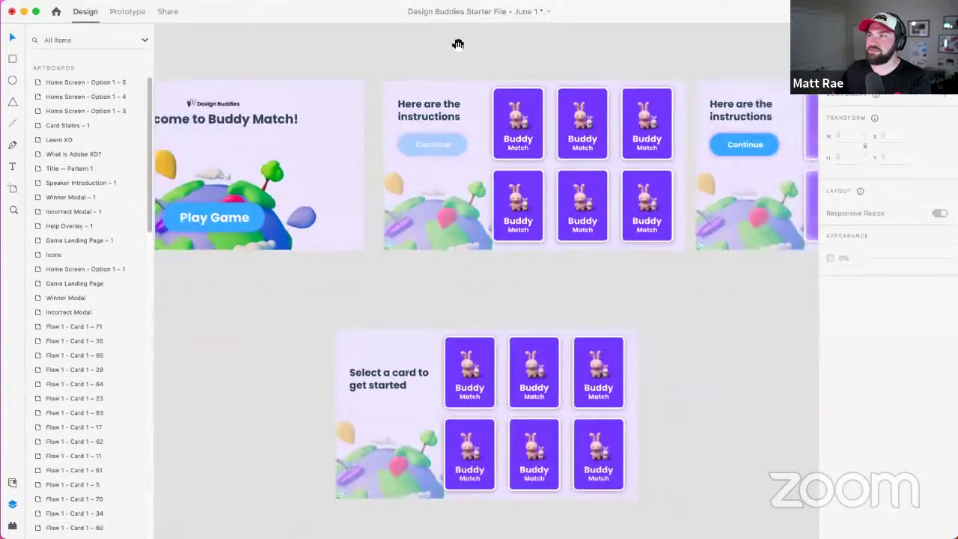
{"action": "left_click", "coordinate": [189, 127]}
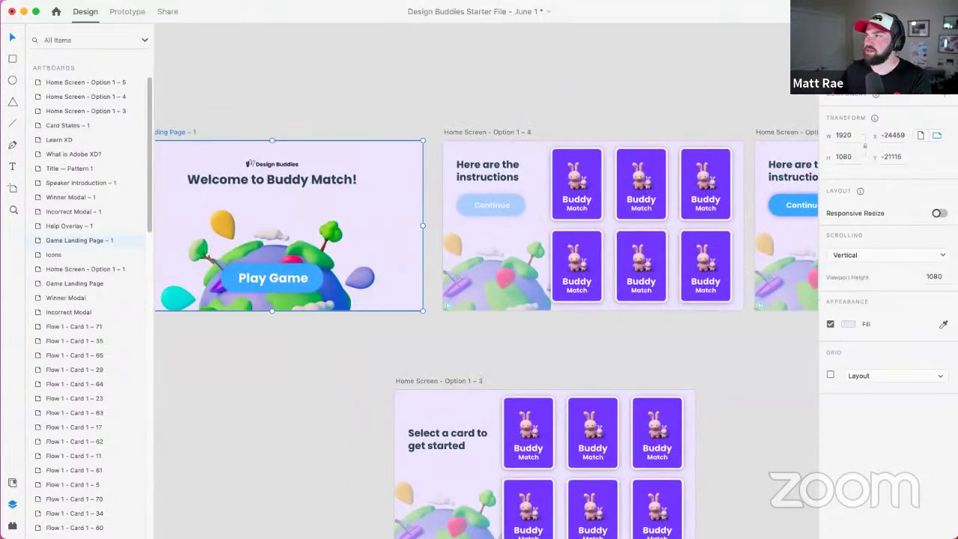
{"action": "key", "text": "super+Return"}
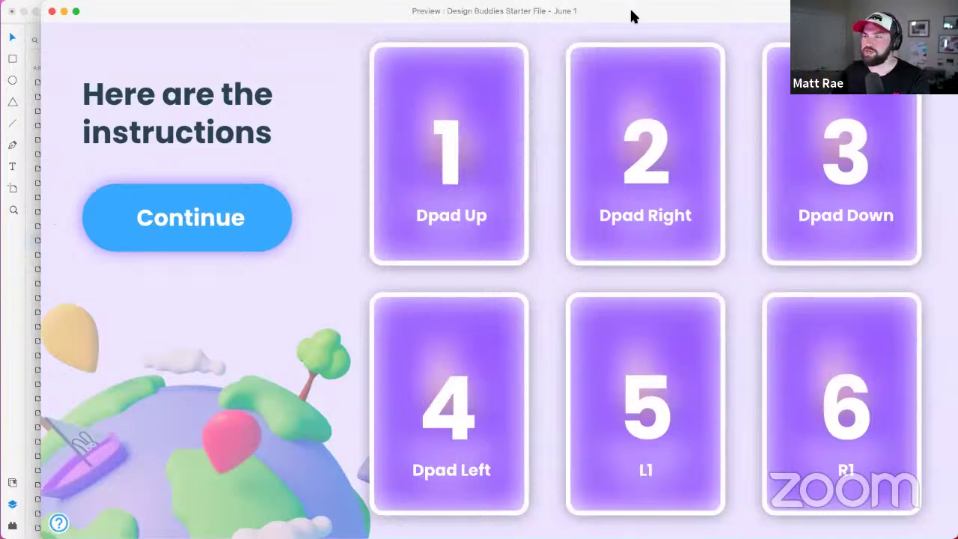
{"action": "left_click", "coordinate": [52, 12]}
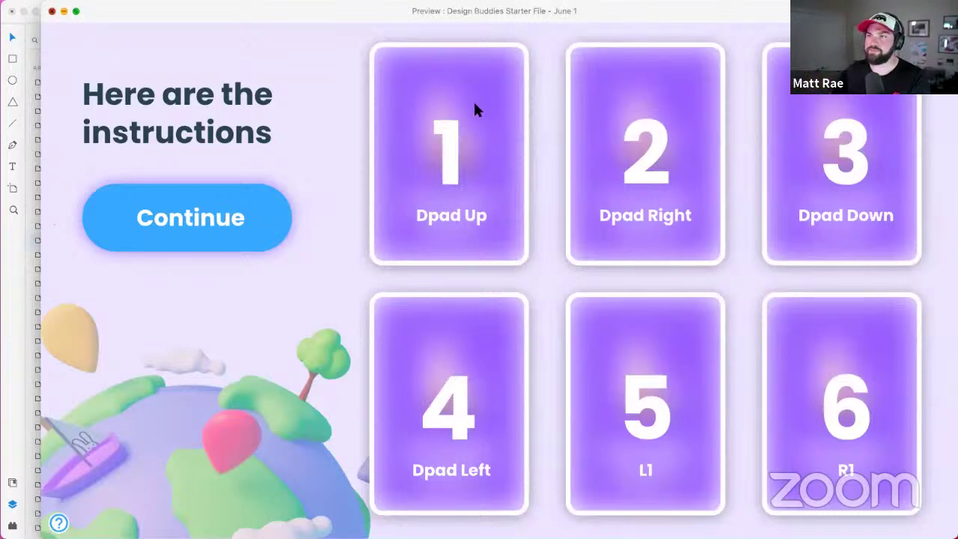
Step: Move the Home Screen - Option 1 – 3 artboard so it lines up beneath Home Screen - Option 1 – 4
{"action": "scroll", "coordinate": [557, 90], "scroll_direction": "down", "scroll_amount": 2}
{"action": "scroll", "coordinate": [389, 96], "scroll_direction": "right", "scroll_amount": 5}
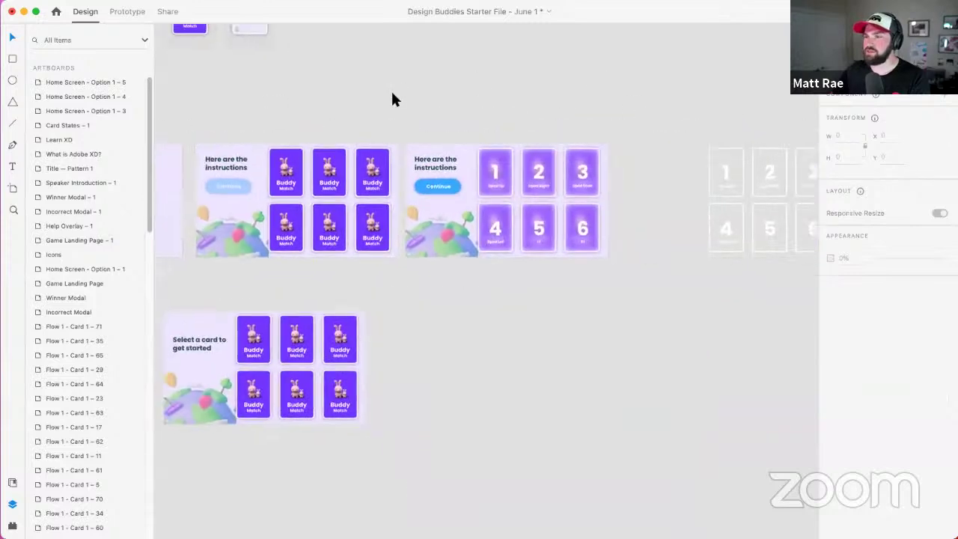
{"action": "scroll", "coordinate": [427, 96], "scroll_direction": "down", "scroll_amount": 2}
{"action": "scroll", "coordinate": [387, 212], "scroll_direction": "left", "scroll_amount": 3}
{"action": "left_click_drag", "start_coordinate": [320, 248], "coordinate": [346, 255]}
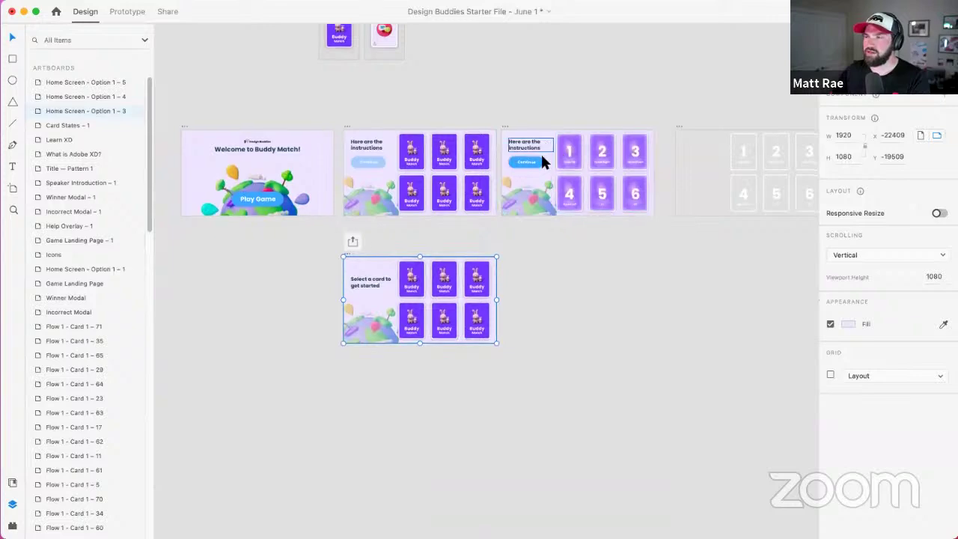
Step: Set the opacity of the "Select the matching card" text on Home Screen - Option 1 – 3 to 36%
{"action": "scroll", "coordinate": [530, 147], "scroll_direction": "up", "scroll_amount": 5}
{"action": "scroll", "coordinate": [530, 148], "scroll_direction": "down", "scroll_amount": 5}
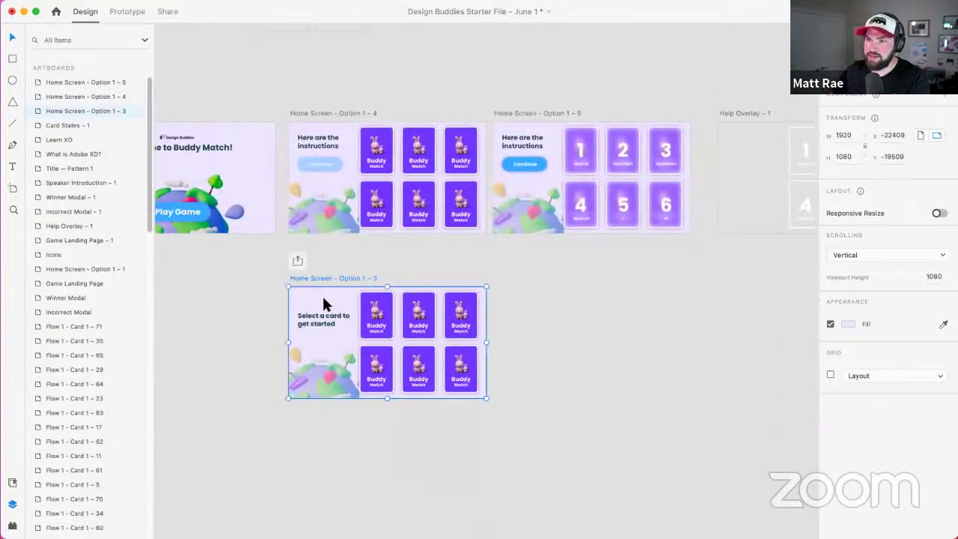
{"action": "left_click", "coordinate": [321, 320]}
{"action": "left_click", "coordinate": [320, 346]}
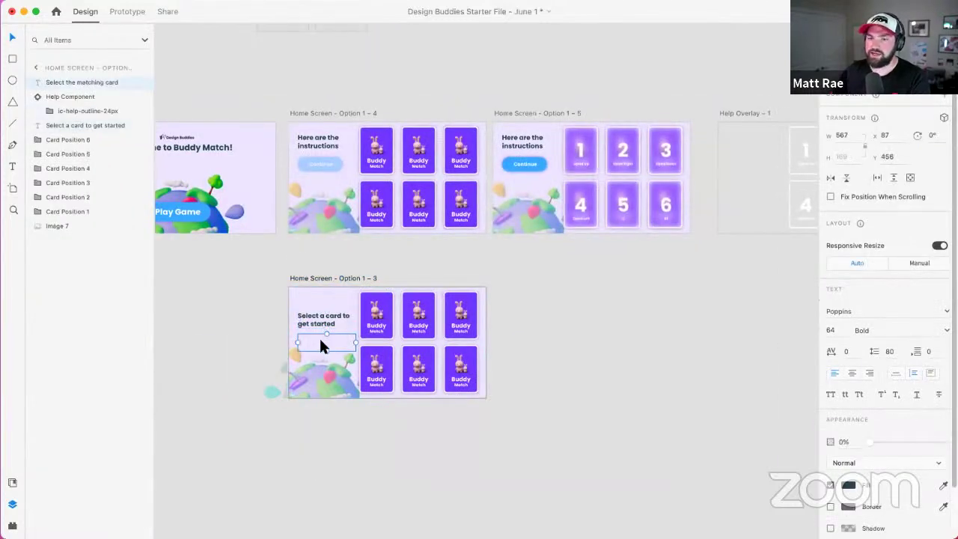
{"action": "left_click_drag", "start_coordinate": [868, 442], "coordinate": [905, 442]}
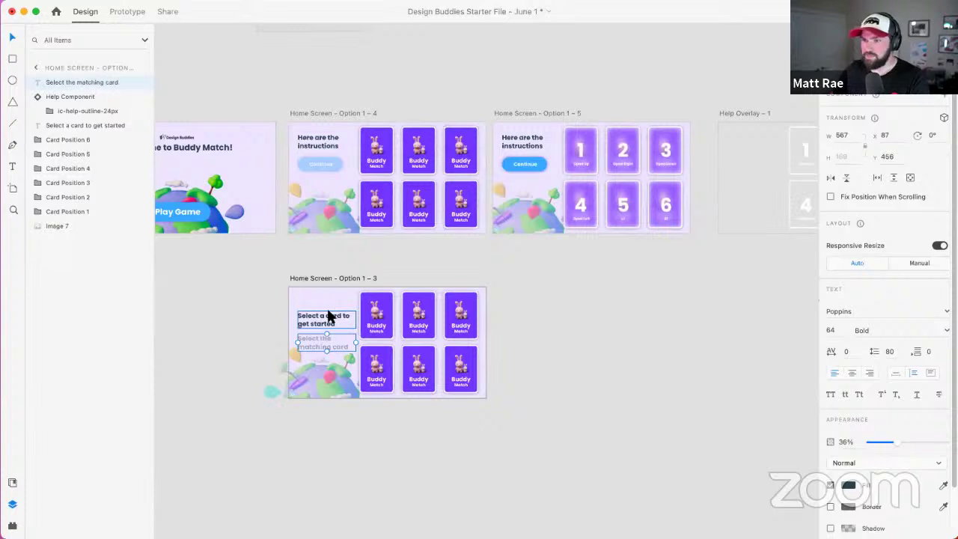
Step: Copy the "Here are the instructions" text into Home Screen - Option 1 – 3, position it at Y -44, and set its opacity to 0%
{"action": "left_click", "coordinate": [530, 143]}
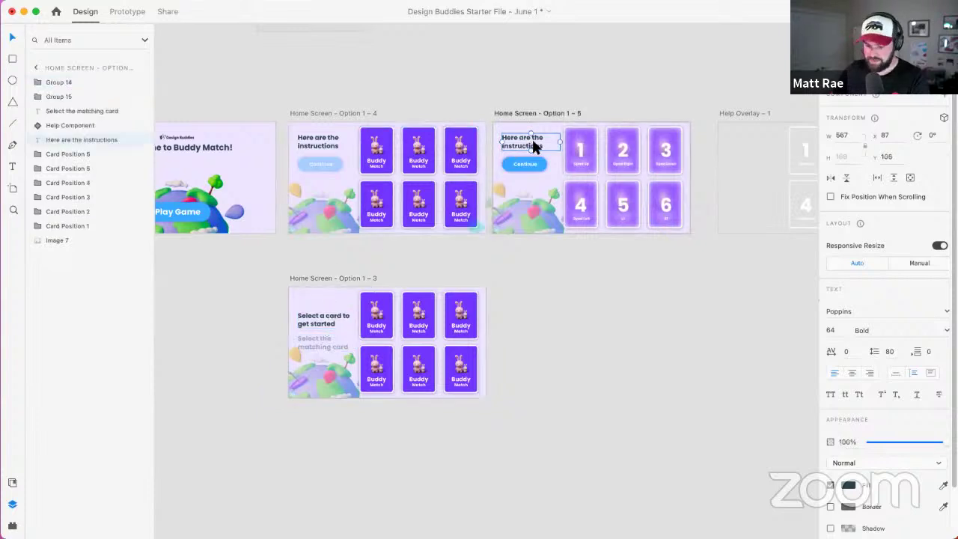
{"action": "left_click", "coordinate": [339, 276]}
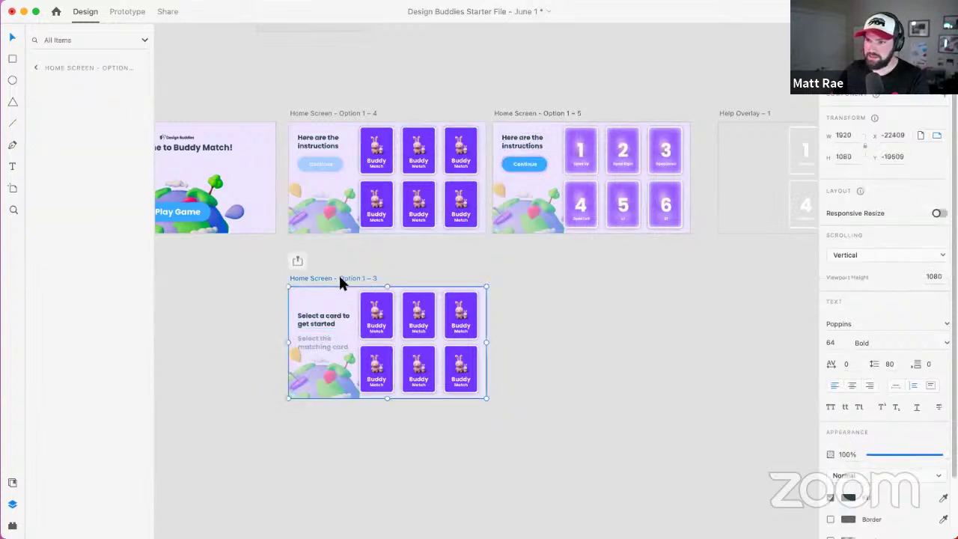
{"action": "type", "text": "Here are the instructions"}
{"action": "left_click_drag", "start_coordinate": [331, 301], "coordinate": [332, 286]}
{"action": "left_click_drag", "start_coordinate": [902, 447], "coordinate": [831, 442]}
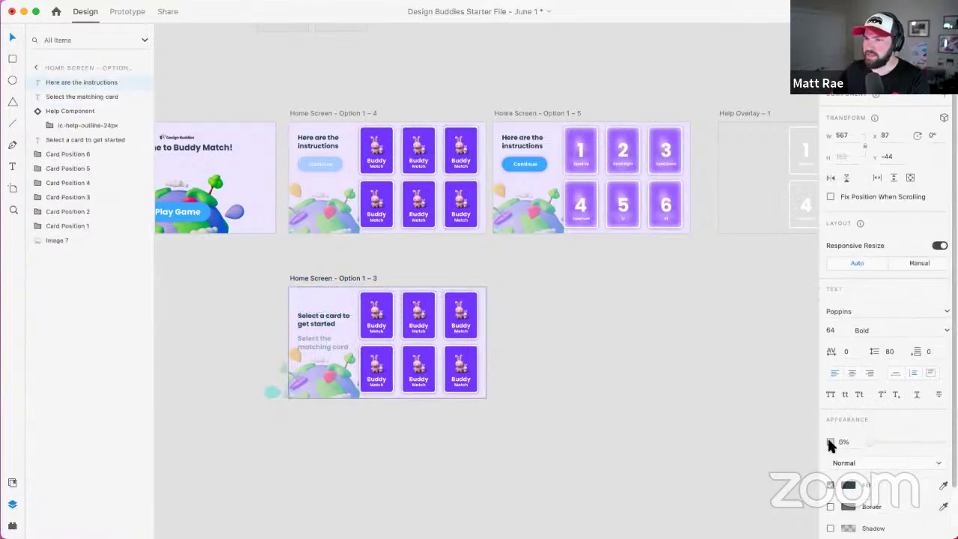
{"action": "scroll", "coordinate": [323, 317], "scroll_direction": "up", "scroll_amount": 5}
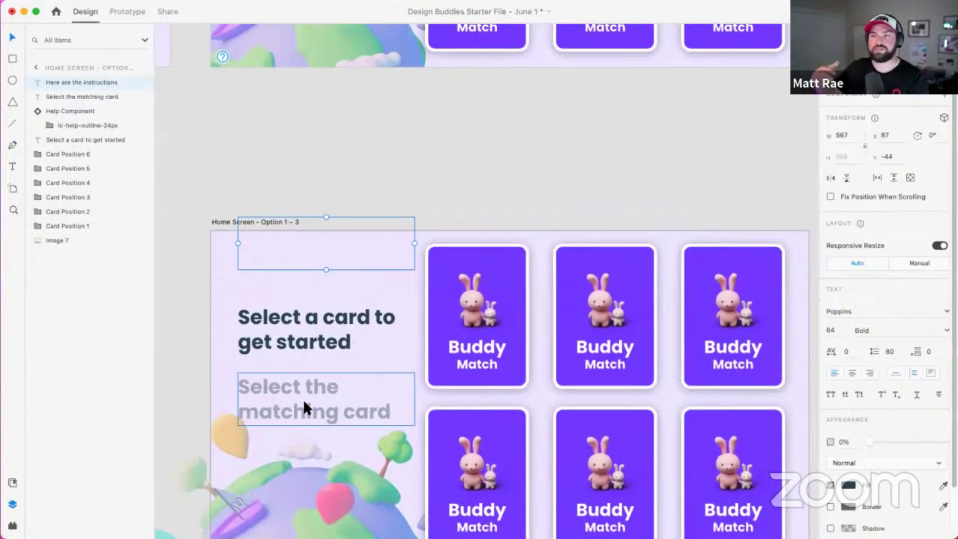
{"action": "left_click", "coordinate": [421, 183]}
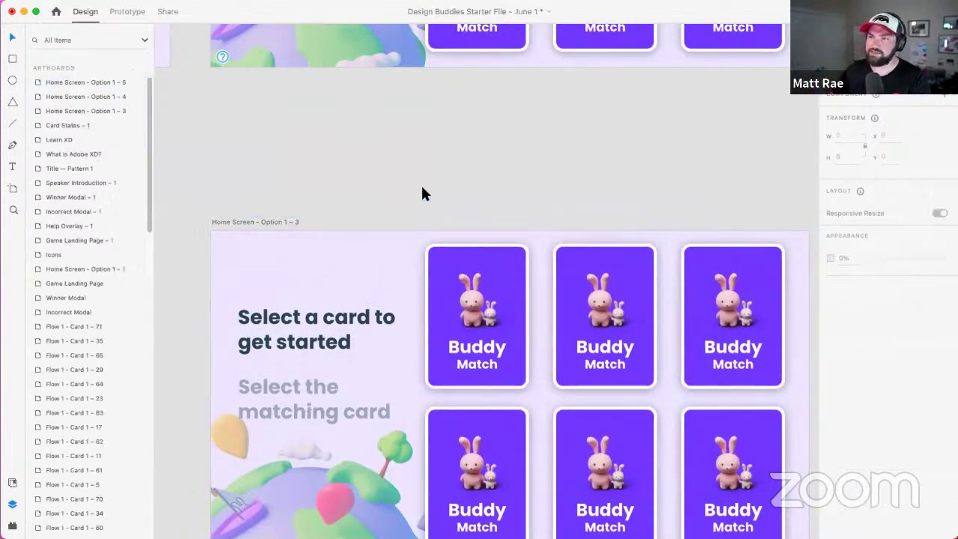
Step: Set the opacity of the "Select the matching card" text on Home Screen - Option 1 – 3 to 0%
{"action": "left_click", "coordinate": [300, 261]}
{"action": "left_click", "coordinate": [364, 399]}
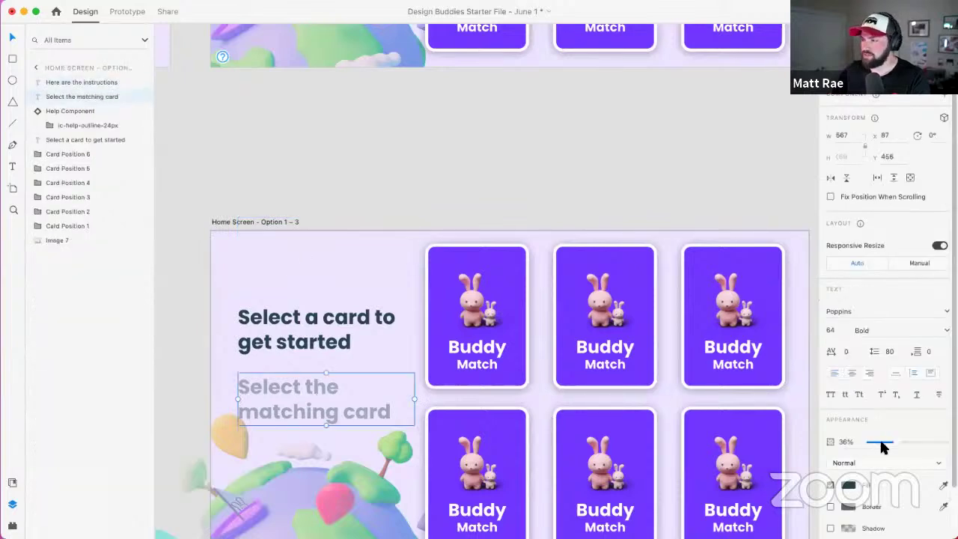
{"action": "left_click_drag", "start_coordinate": [882, 447], "coordinate": [841, 445]}
{"action": "left_click", "coordinate": [542, 172]}
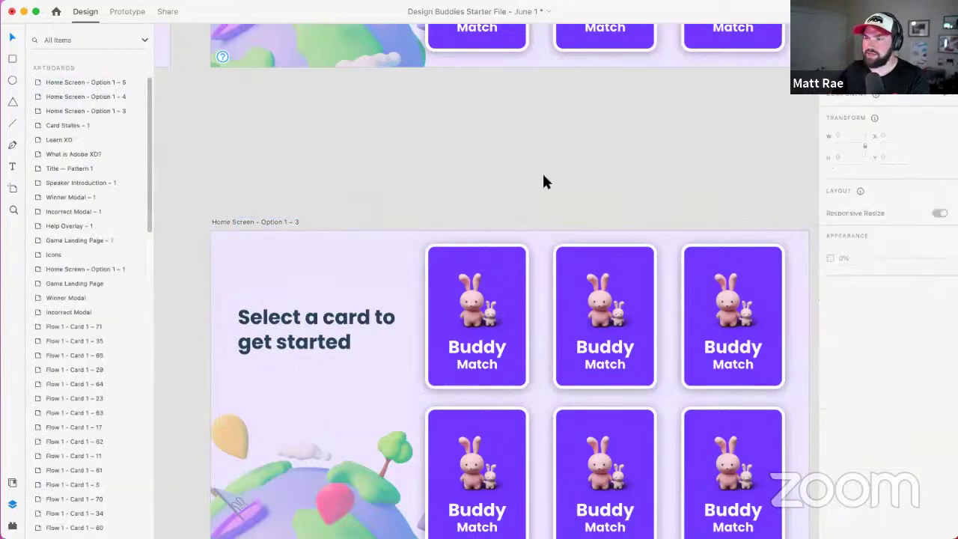
Step: Reword the hidden "Select the matching card" text on Home Screen - Option 1 – 5 as "Select a card to get started", leaving its opacity at 0%
{"action": "scroll", "coordinate": [542, 171], "scroll_direction": "down", "scroll_amount": 3}
{"action": "left_click_drag", "start_coordinate": [608, 173], "coordinate": [450, 314]}
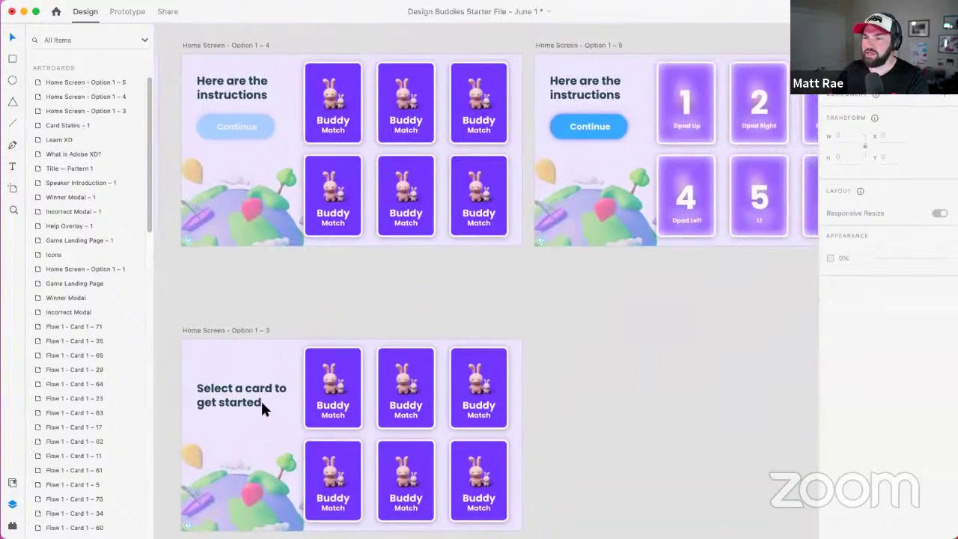
{"action": "left_click", "coordinate": [255, 394]}
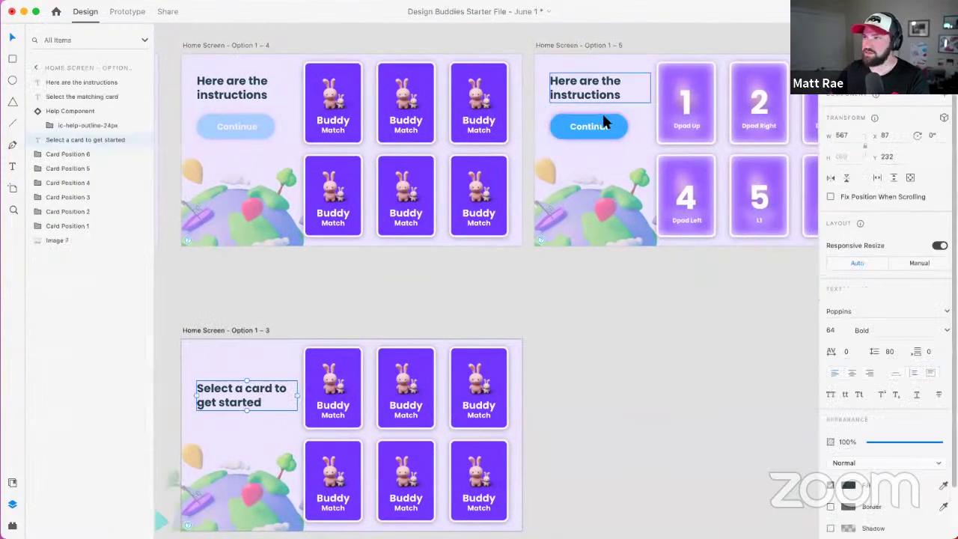
{"action": "left_click", "coordinate": [605, 159]}
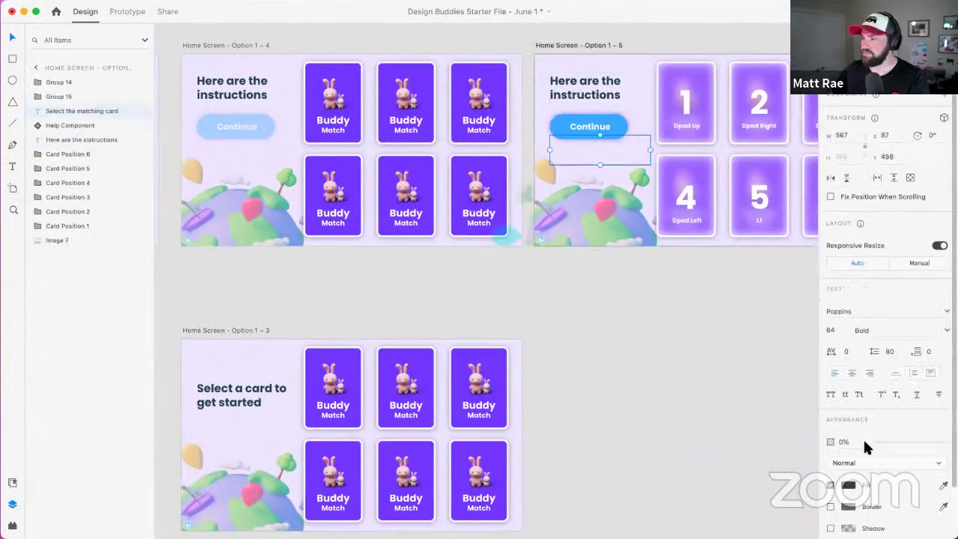
{"action": "left_click_drag", "start_coordinate": [865, 441], "coordinate": [910, 441]}
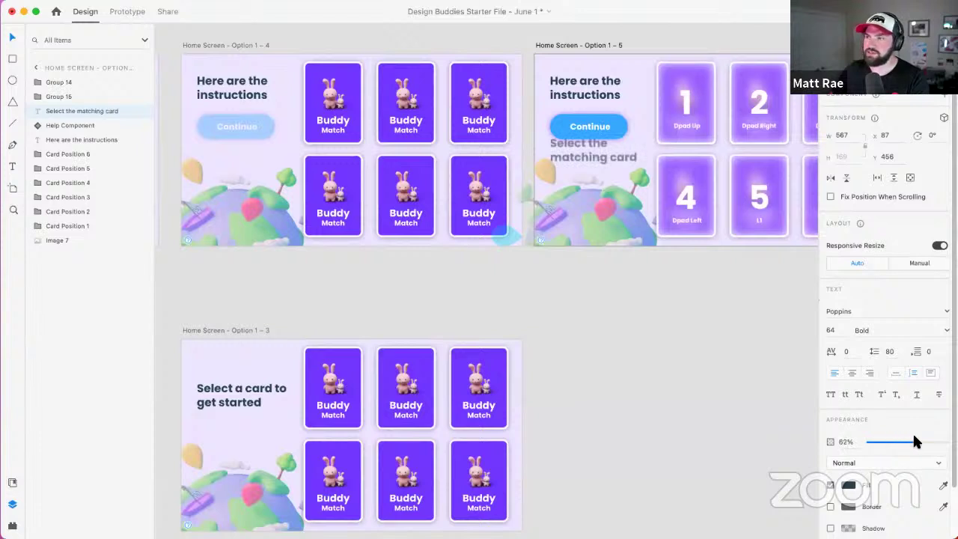
{"action": "double_click", "coordinate": [590, 146]}
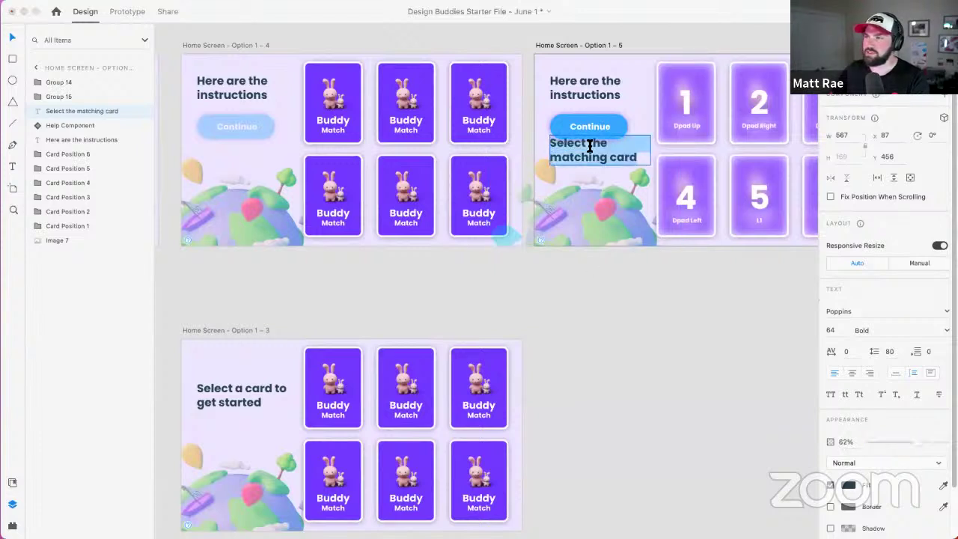
{"action": "type", "text": "Select a "}
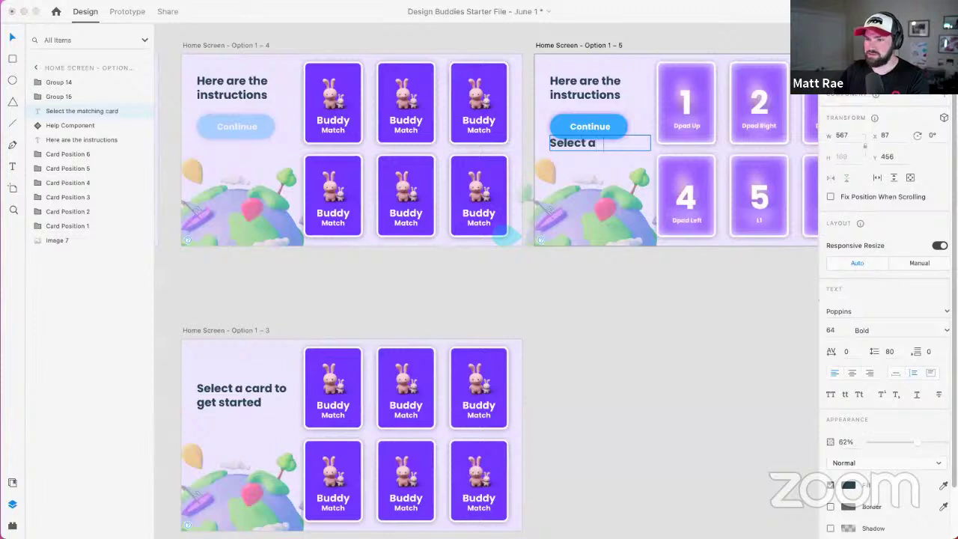
{"action": "type", "text": "card to get st"}
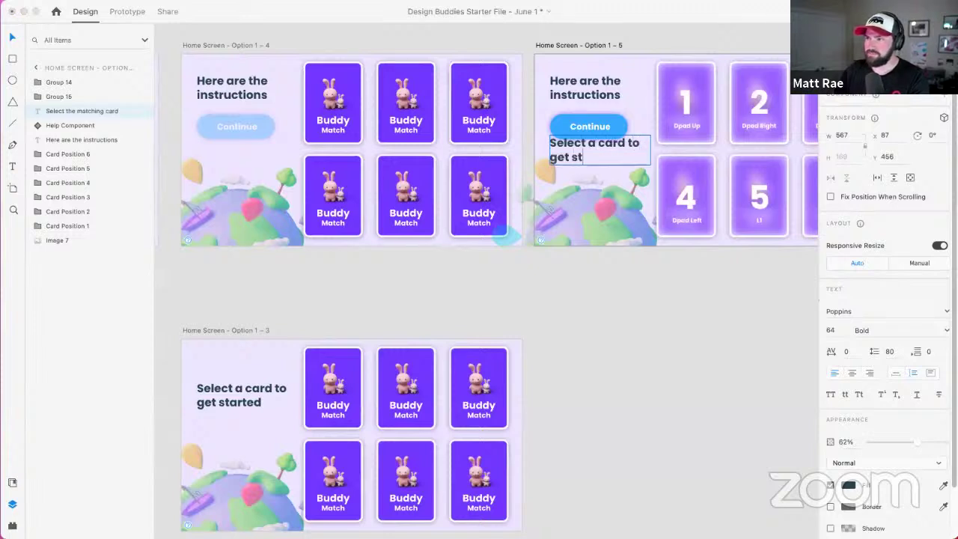
{"action": "type", "text": "arted"}
{"action": "key", "text": "Escape"}
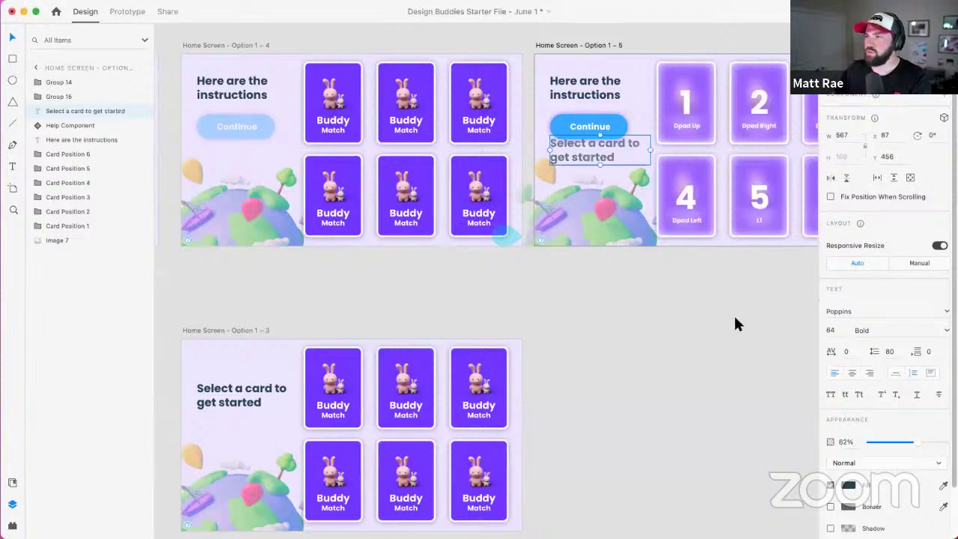
{"action": "left_click_drag", "start_coordinate": [912, 442], "coordinate": [870, 441]}
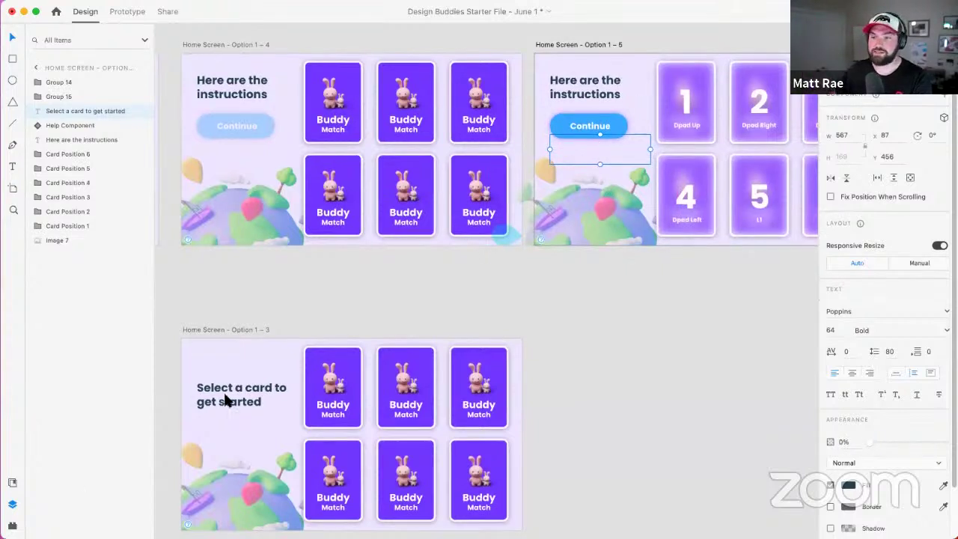
Step: Link the Continue button on Home Screen - Option 1 – 5 to Home Screen - Option 1 – 3 with Auto-Animate, triggered by the gamepad's Cross button
{"action": "left_click", "coordinate": [589, 132]}
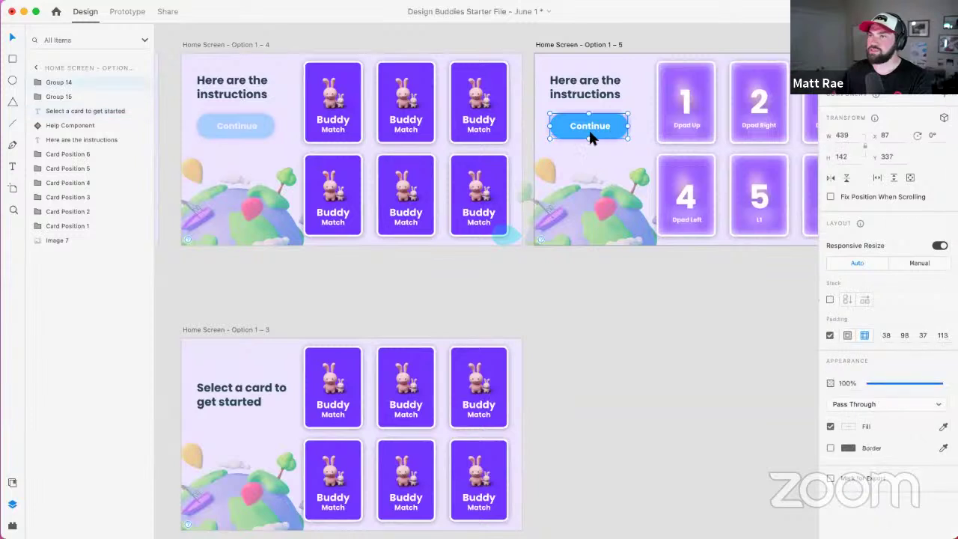
{"action": "left_click", "coordinate": [129, 12]}
{"action": "left_click_drag", "start_coordinate": [629, 126], "coordinate": [281, 333]}
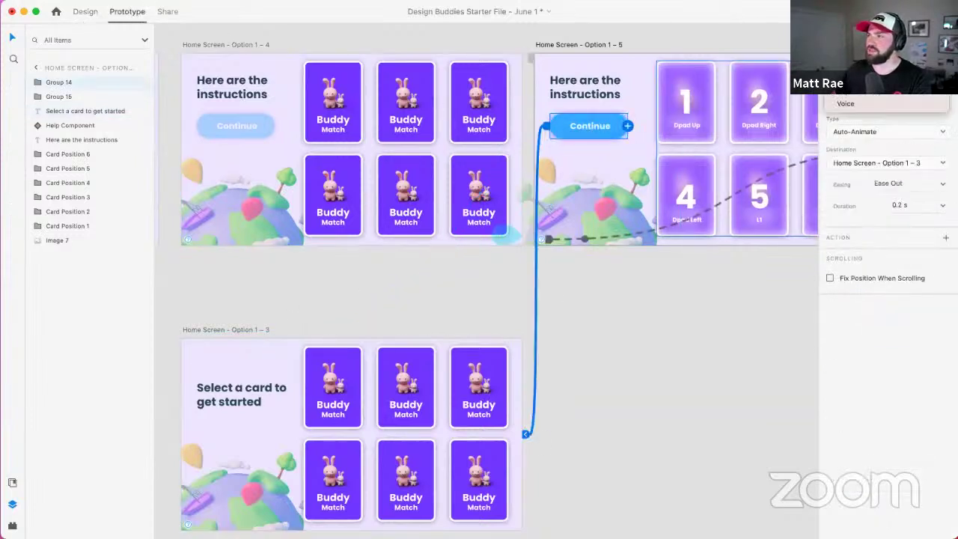
{"action": "left_click", "coordinate": [874, 93]}
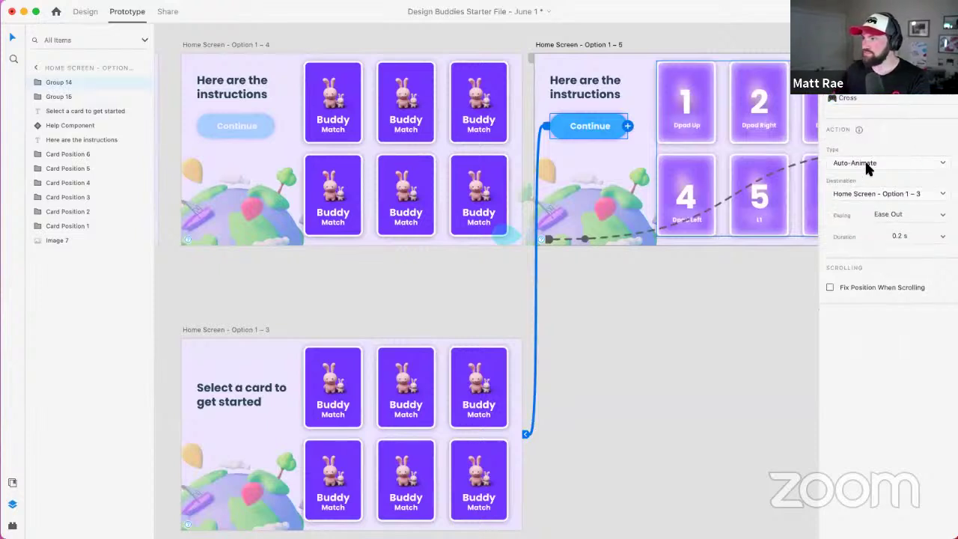
Step: Preview the prototype from the Buddy Match landing page through to the "Select a card to get started" screen, and close the preview
{"action": "scroll", "coordinate": [452, 281], "scroll_direction": "left", "scroll_amount": 5}
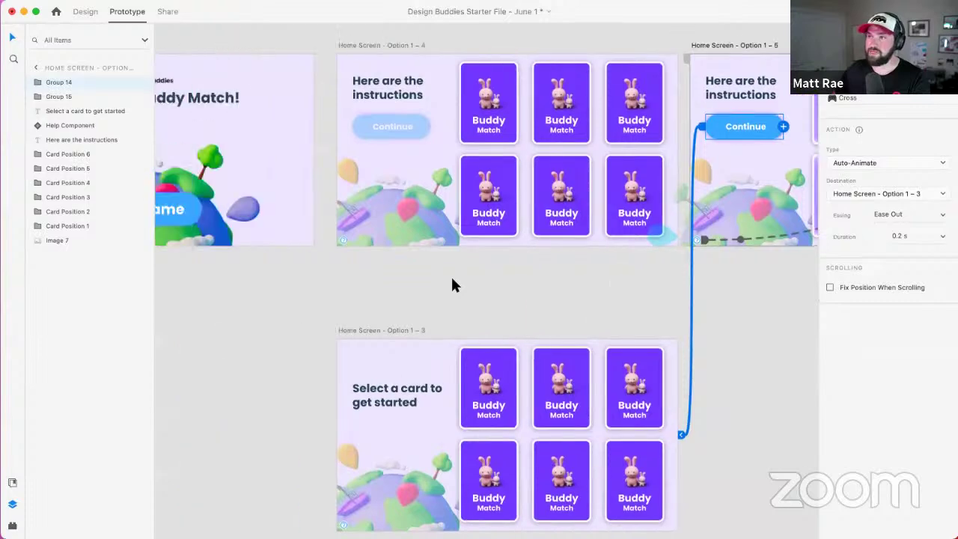
{"action": "key", "text": "super+0"}
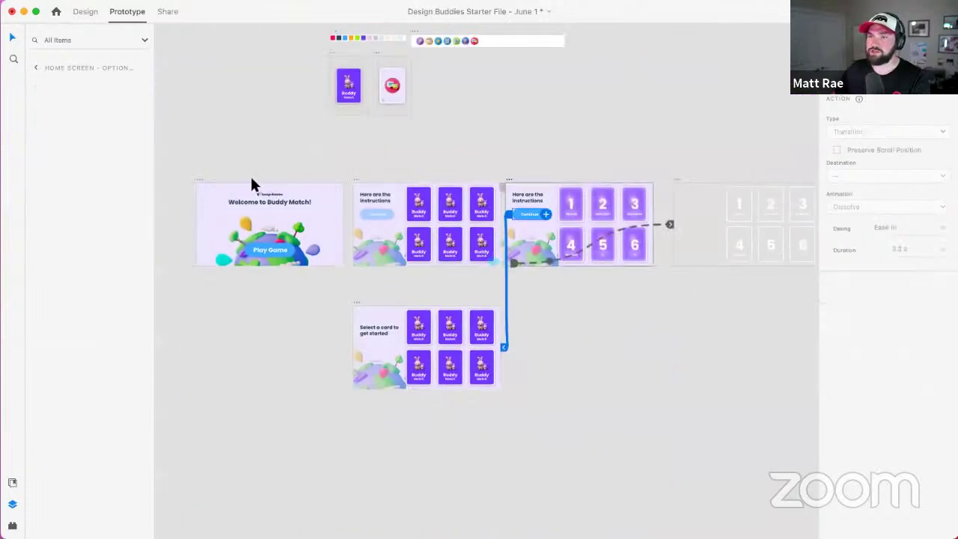
{"action": "left_click", "coordinate": [251, 182]}
{"action": "key", "text": "super+Return"}
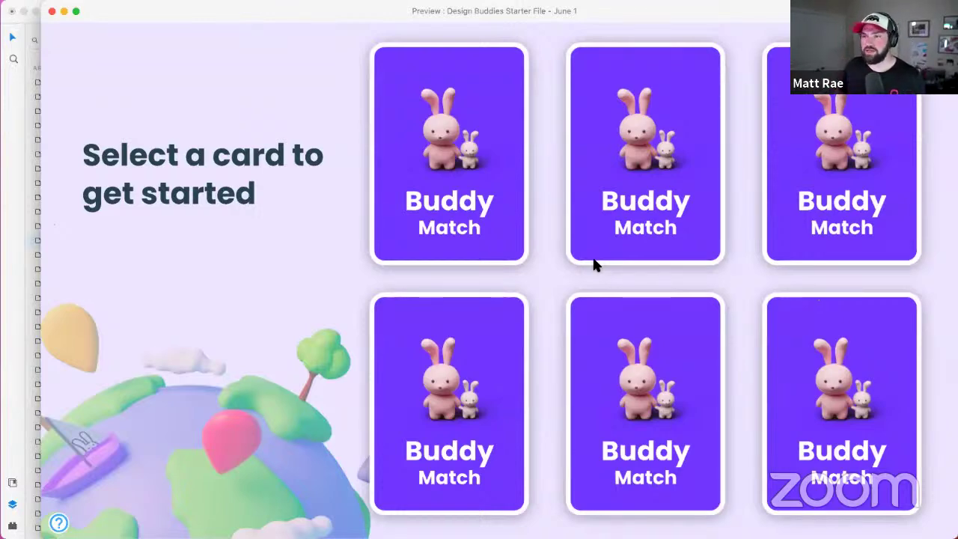
{"action": "left_click", "coordinate": [53, 11]}
Step: Examine the card combination artboards of the Buddy Match Game (Finished) flow across the canvas, with the layers list hidden
{"action": "scroll", "coordinate": [544, 297], "scroll_direction": "down", "scroll_amount": 5}
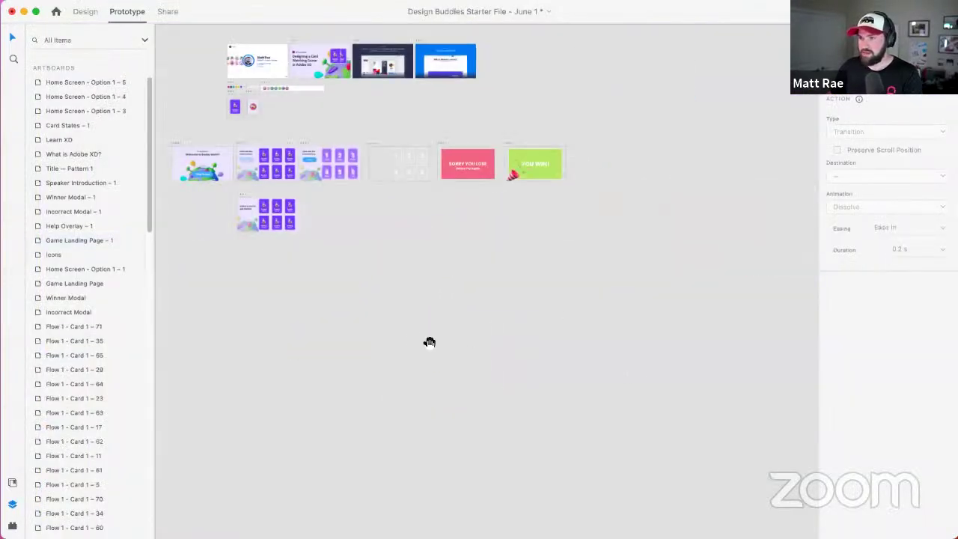
{"action": "left_click_drag", "start_coordinate": [429, 342], "coordinate": [572, 150]}
{"action": "left_click_drag", "start_coordinate": [383, 417], "coordinate": [433, 113]}
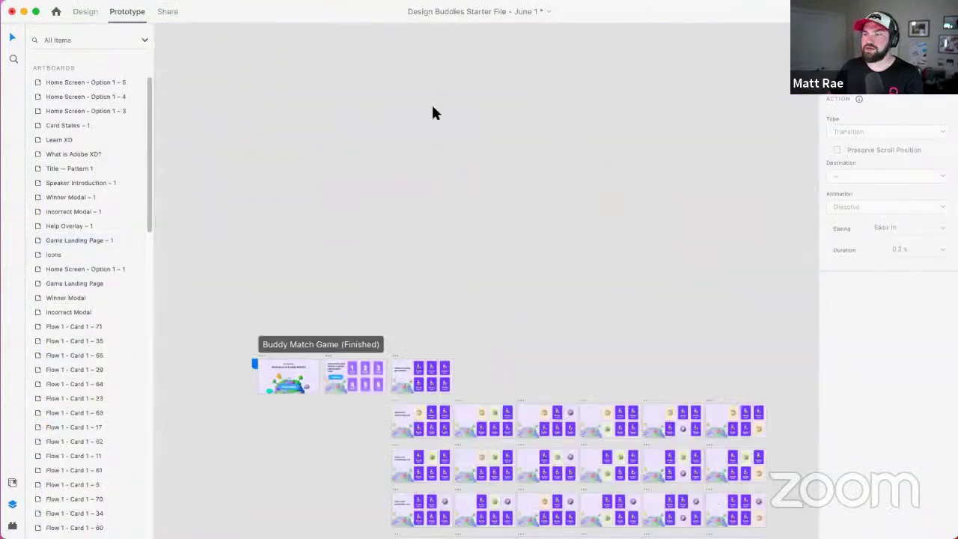
{"action": "scroll", "coordinate": [434, 113], "scroll_direction": "down", "scroll_amount": 5}
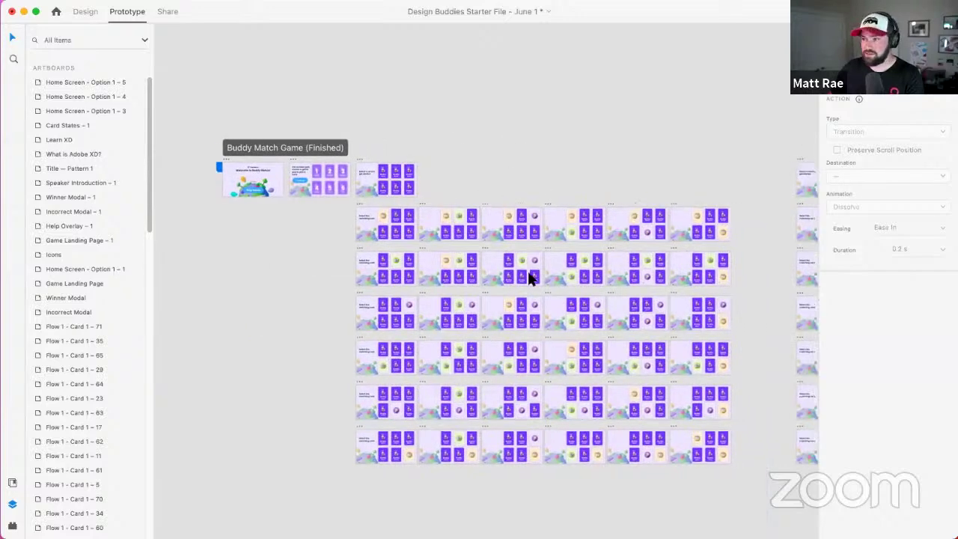
{"action": "scroll", "coordinate": [554, 346], "scroll_direction": "up", "scroll_amount": 4}
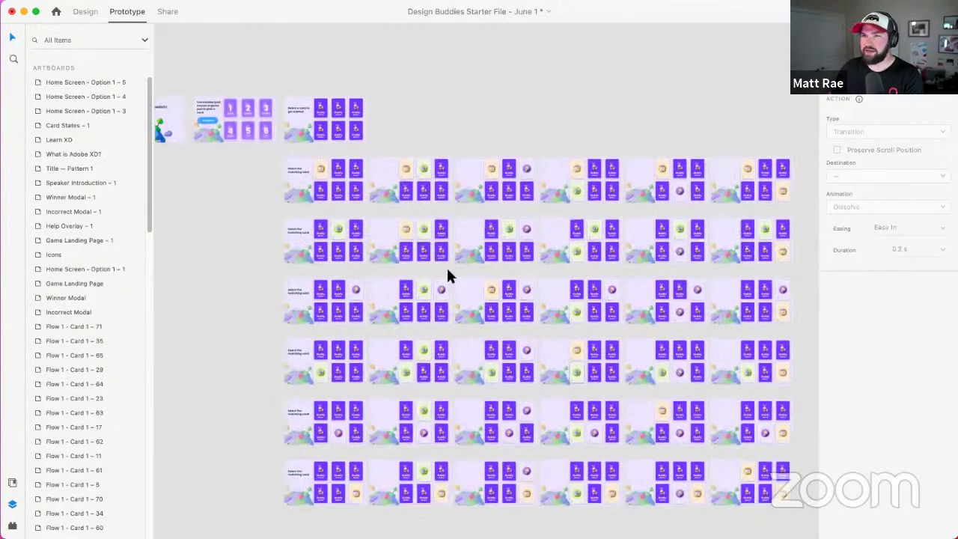
{"action": "left_click", "coordinate": [12, 506]}
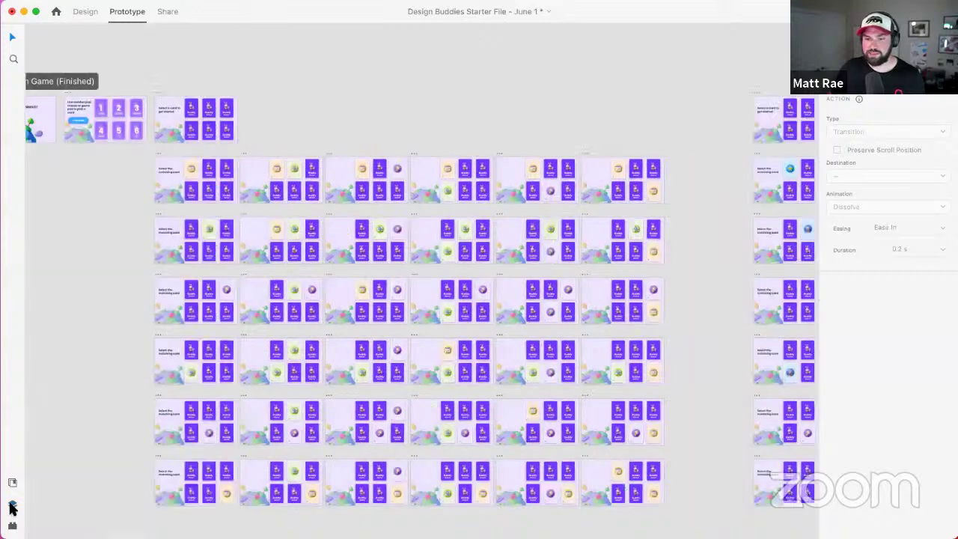
{"action": "scroll", "coordinate": [133, 329], "scroll_direction": "left", "scroll_amount": 5}
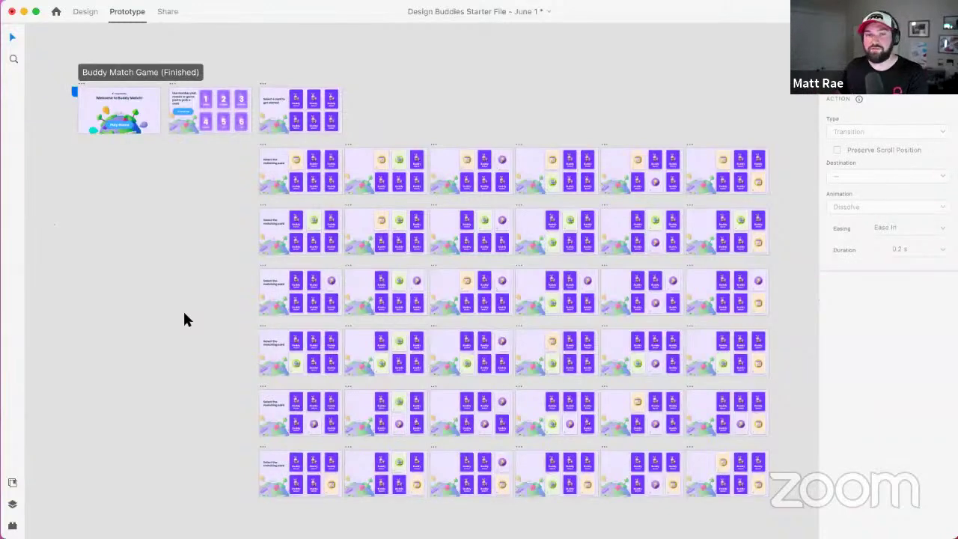
{"action": "scroll", "coordinate": [187, 318], "scroll_direction": "right", "scroll_amount": 10}
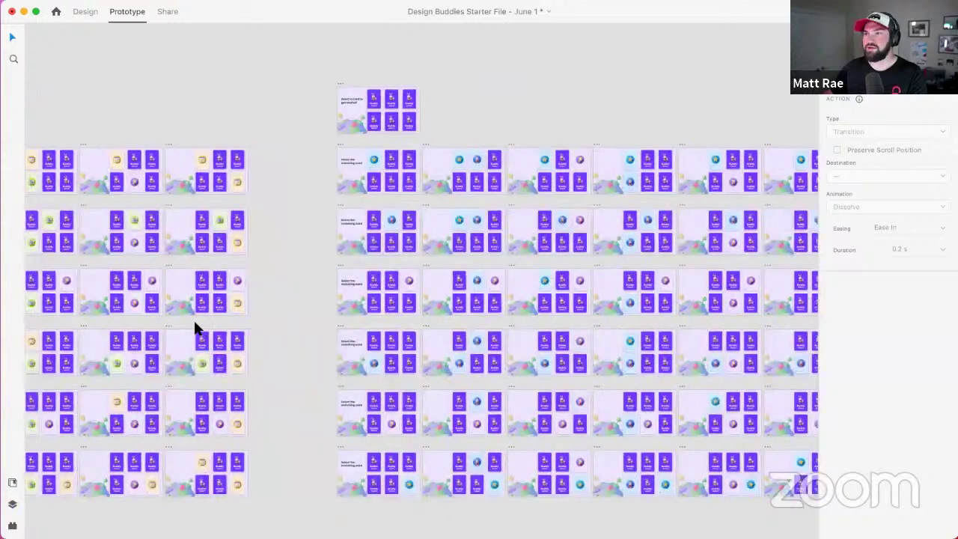
{"action": "scroll", "coordinate": [195, 328], "scroll_direction": "right", "scroll_amount": 4}
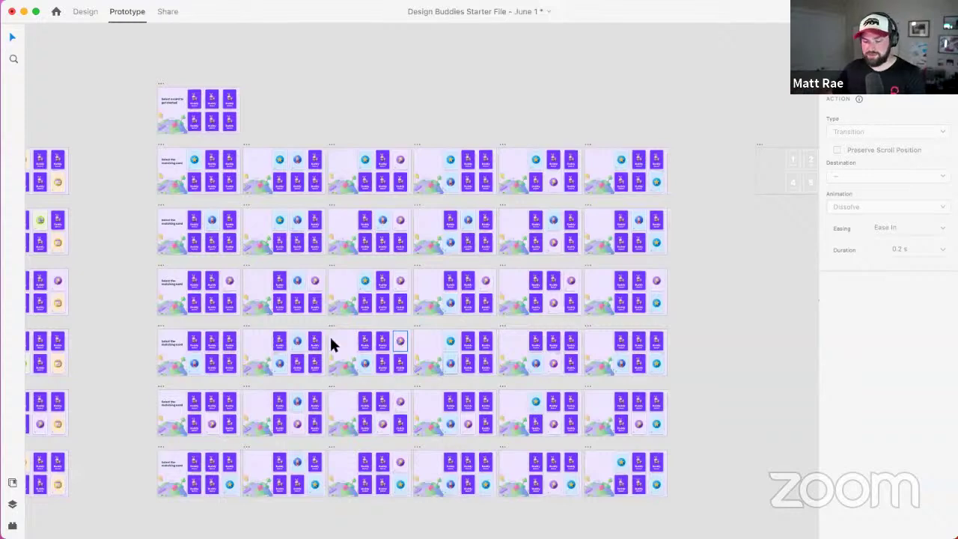
{"action": "scroll", "coordinate": [481, 374], "scroll_direction": "left", "scroll_amount": 8}
{"action": "scroll", "coordinate": [480, 370], "scroll_direction": "left", "scroll_amount": 8}
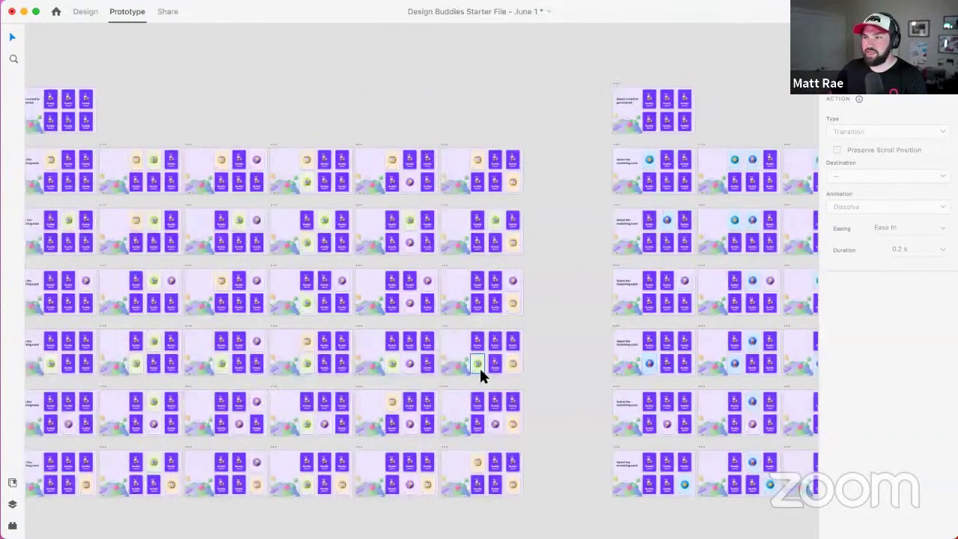
Step: Inspect the prototype connections leading from the finished game's Home Screen - Option 1 artboard to its card artboards
{"action": "scroll", "coordinate": [139, 276], "scroll_direction": "up", "scroll_amount": 3}
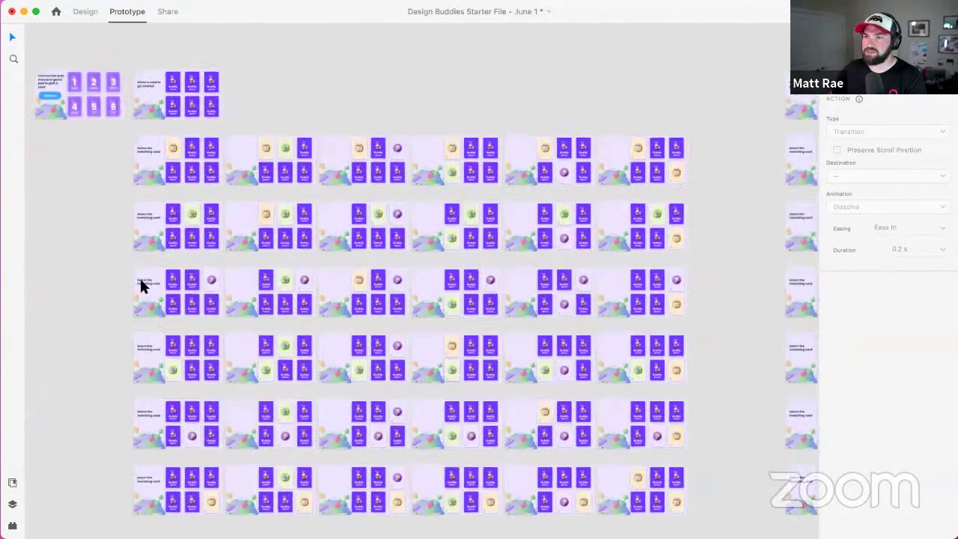
{"action": "scroll", "coordinate": [139, 276], "scroll_direction": "up", "scroll_amount": 2}
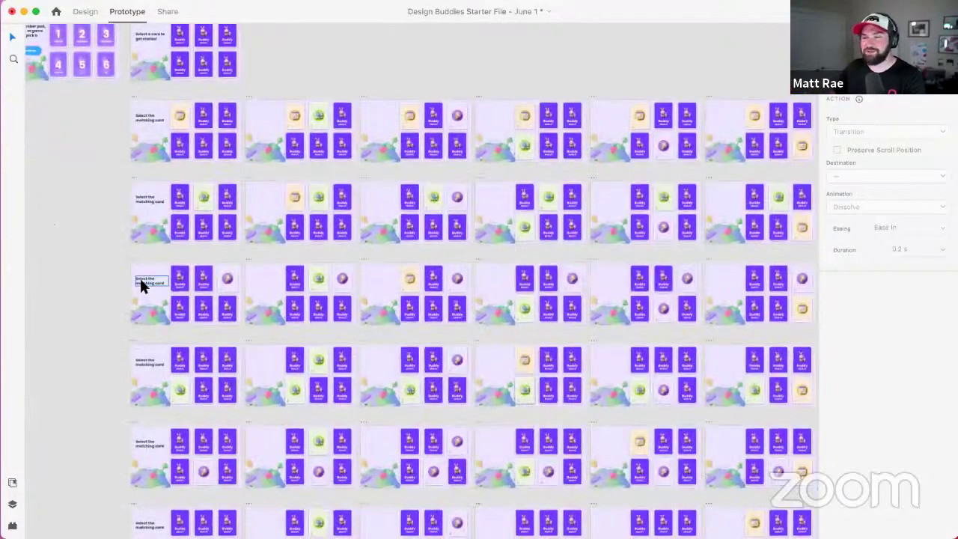
{"action": "scroll", "coordinate": [95, 140], "scroll_direction": "up", "scroll_amount": 3}
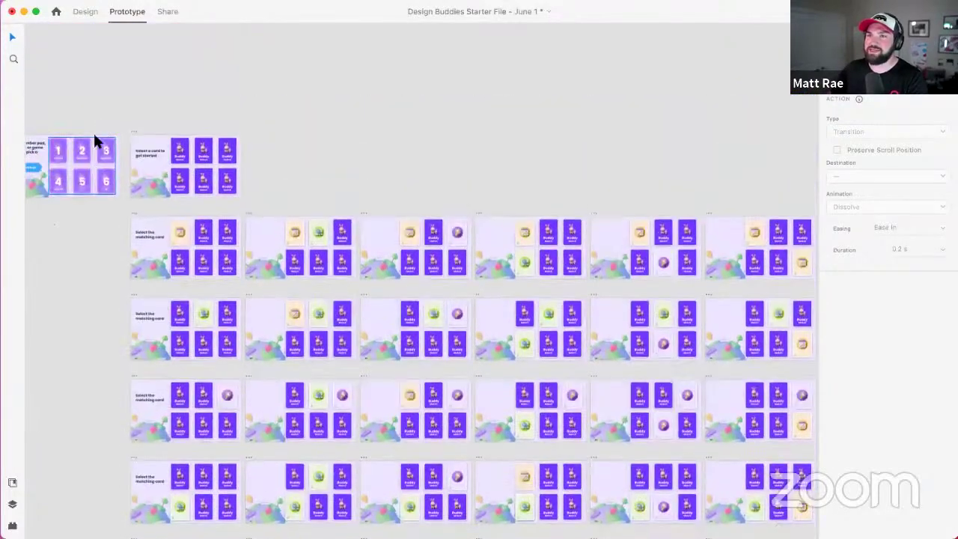
{"action": "left_click", "coordinate": [132, 132]}
{"action": "scroll", "coordinate": [120, 139], "scroll_direction": "up", "scroll_amount": 4}
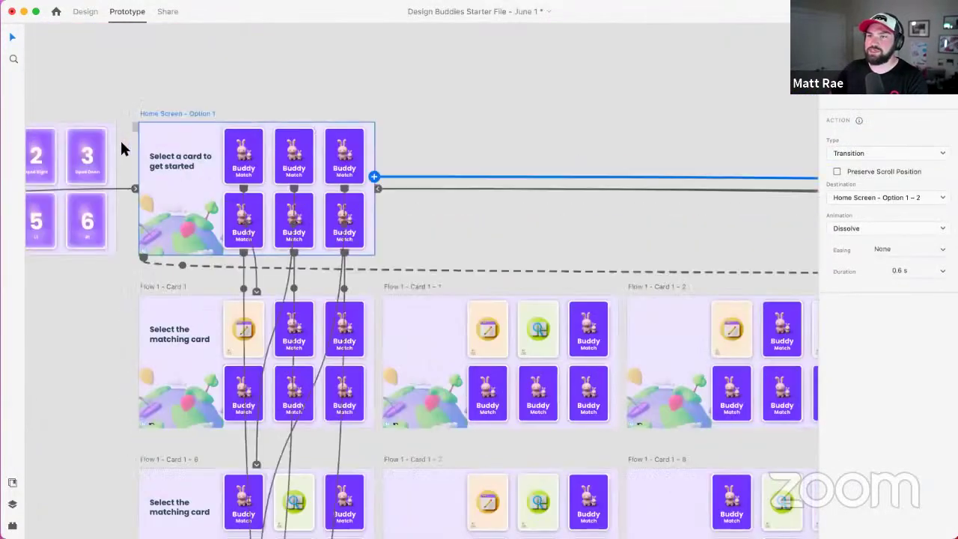
Step: Return to design mode and examine the finished game's Home Screen - Option 1 artboard alongside its rows of card artboards
{"action": "left_click", "coordinate": [87, 14]}
{"action": "scroll", "coordinate": [147, 164], "scroll_direction": "up", "scroll_amount": 3}
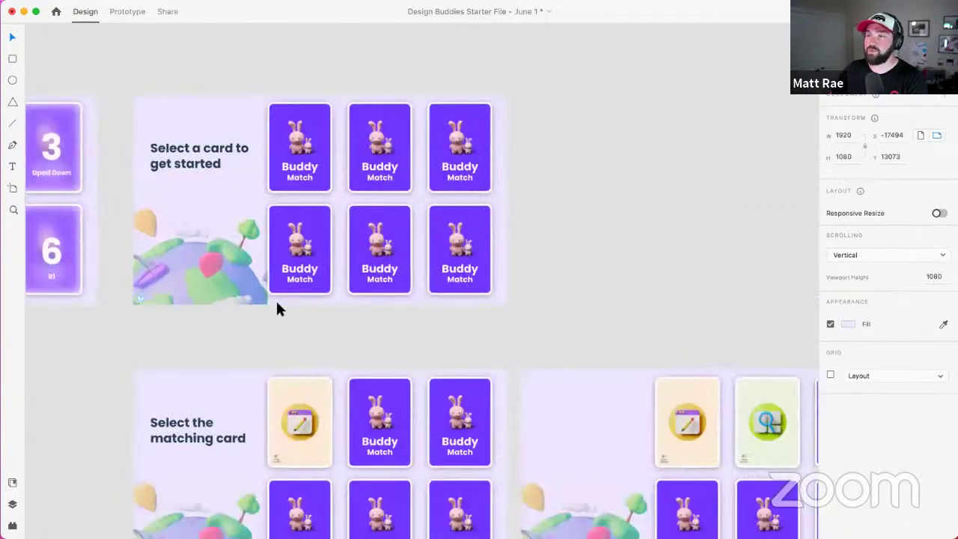
{"action": "scroll", "coordinate": [342, 337], "scroll_direction": "left", "scroll_amount": 5}
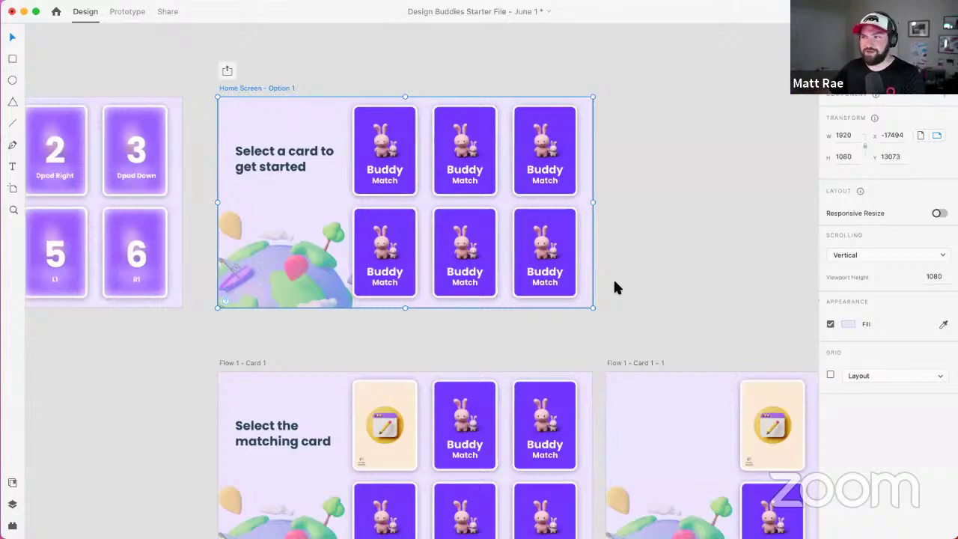
{"action": "scroll", "coordinate": [644, 277], "scroll_direction": "down", "scroll_amount": 5}
{"action": "left_click_drag", "start_coordinate": [675, 279], "coordinate": [450, 180]}
{"action": "left_click", "coordinate": [652, 244]}
{"action": "scroll", "coordinate": [442, 117], "scroll_direction": "right", "scroll_amount": 4}
{"action": "scroll", "coordinate": [442, 116], "scroll_direction": "down", "scroll_amount": 2}
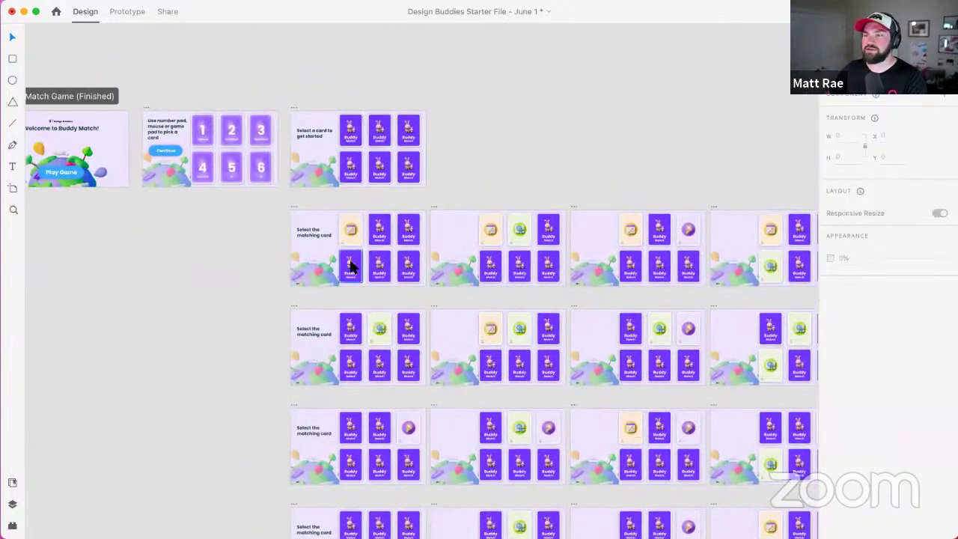
Step: Select the Flow 1 - Card 1 artboard and compare its flipped first card with the Home Screen - Option 1 artboard
{"action": "left_click", "coordinate": [293, 206]}
{"action": "scroll", "coordinate": [336, 185], "scroll_direction": "up", "scroll_amount": 4}
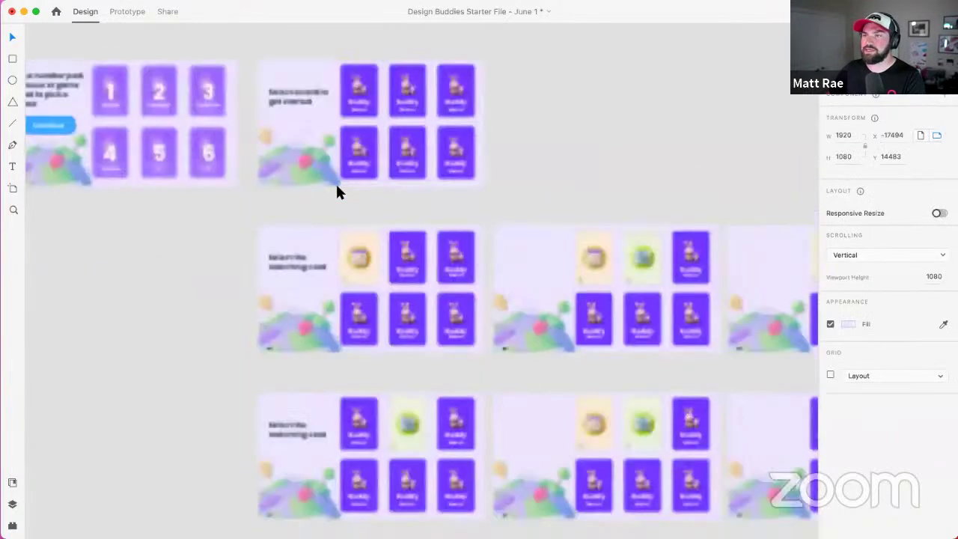
{"action": "scroll", "coordinate": [600, 177], "scroll_direction": "up", "scroll_amount": 2}
{"action": "scroll", "coordinate": [600, 178], "scroll_direction": "right", "scroll_amount": 1}
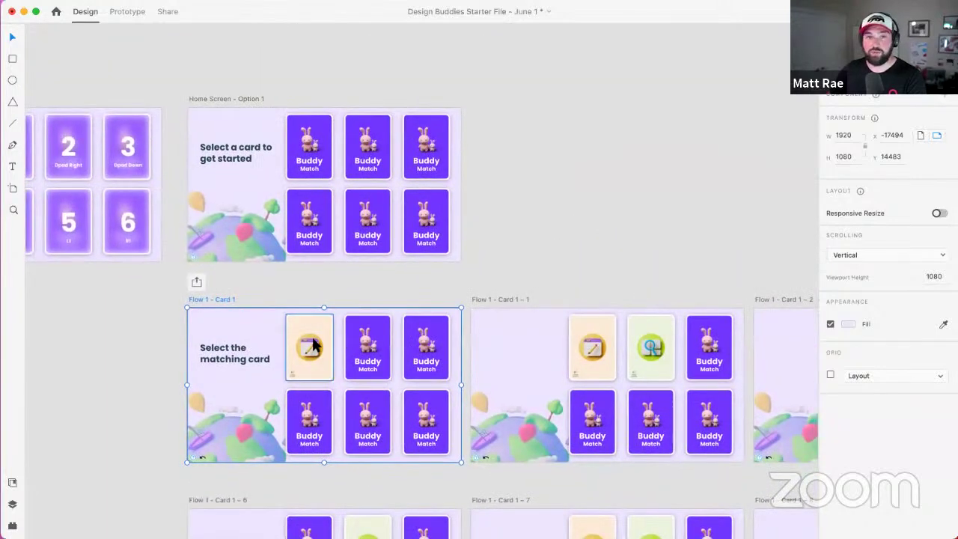
{"action": "scroll", "coordinate": [294, 284], "scroll_direction": "left", "scroll_amount": 2}
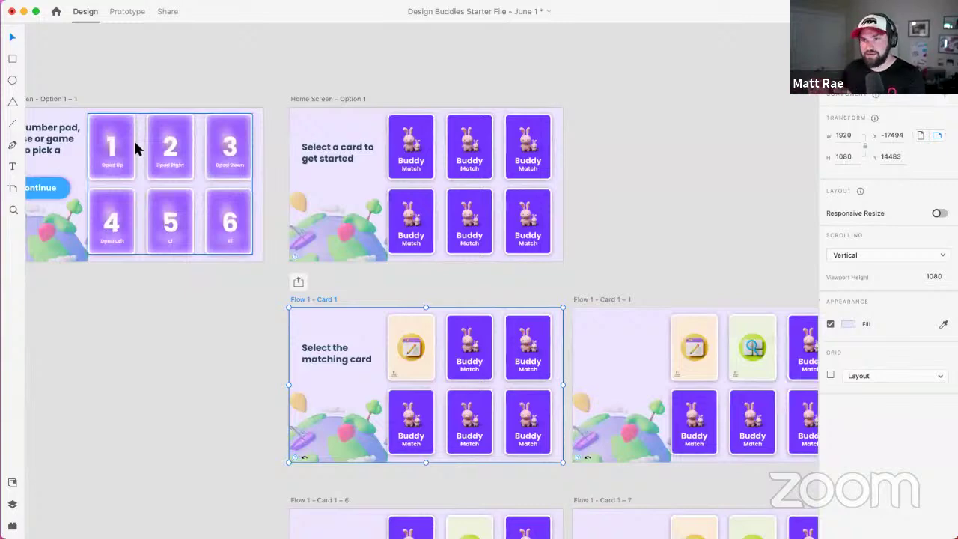
Step: Show the layers list and inspect how the Card Position groups on Home Screen - Option 1 combine Card Back and Card Front
{"action": "left_click", "coordinate": [410, 148]}
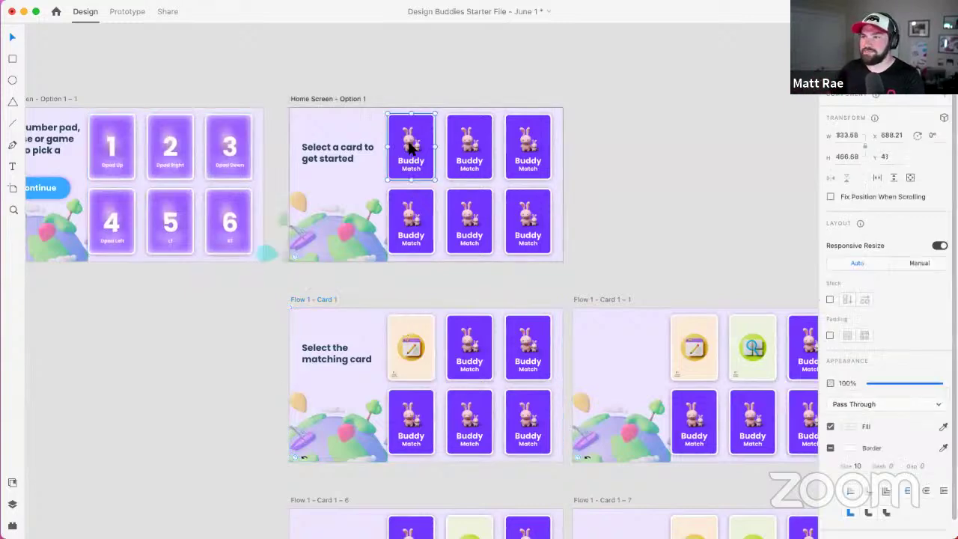
{"action": "key", "text": "super+y"}
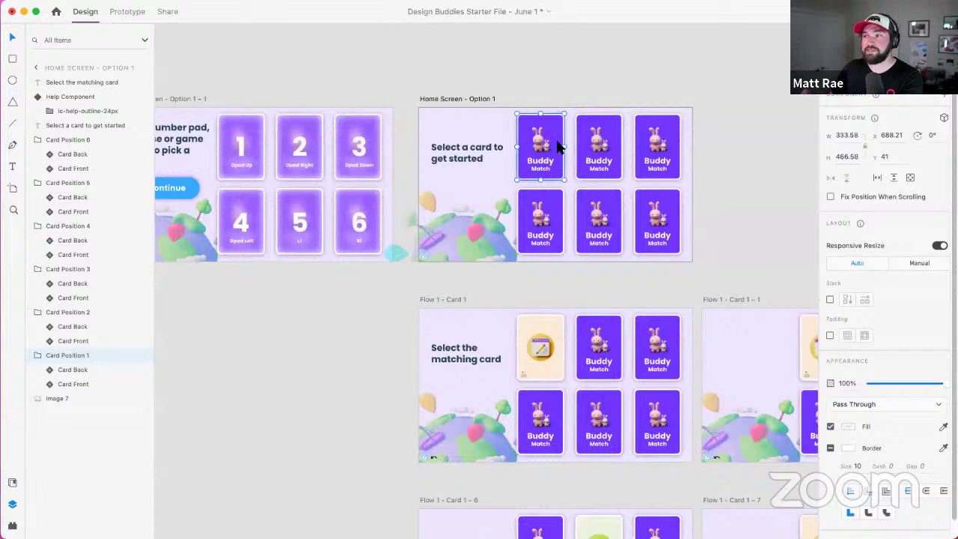
{"action": "left_click", "coordinate": [726, 147]}
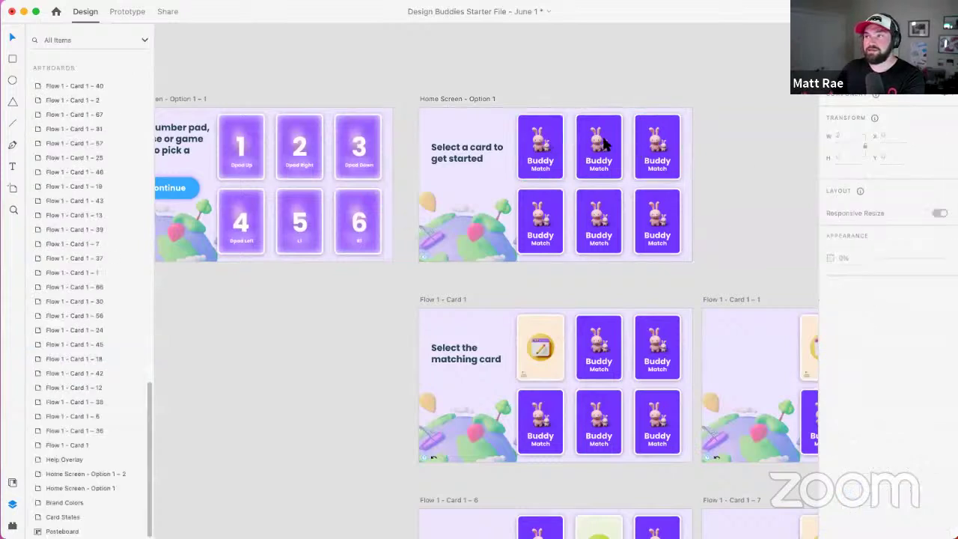
{"action": "left_click", "coordinate": [549, 132]}
{"action": "left_click", "coordinate": [659, 138]}
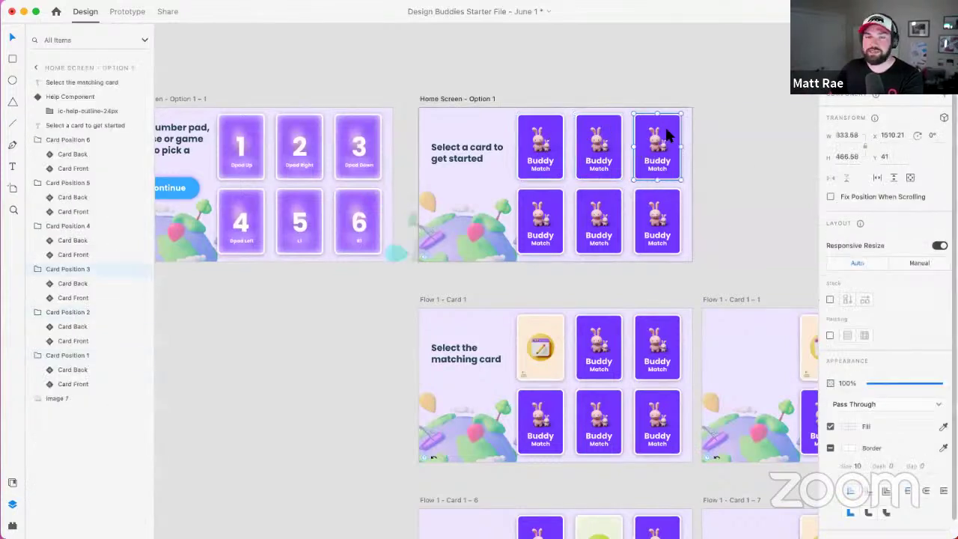
{"action": "double_click", "coordinate": [558, 133]}
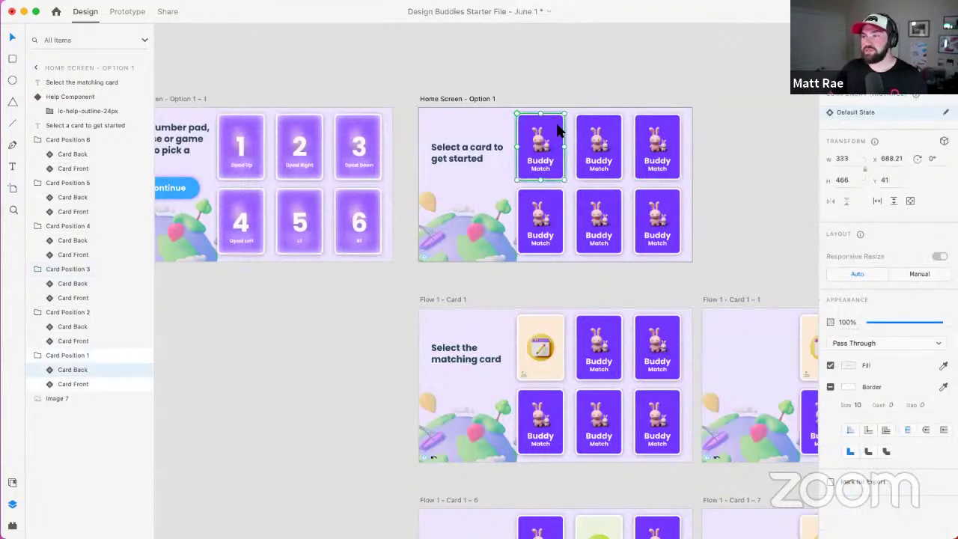
{"action": "left_click", "coordinate": [530, 314]}
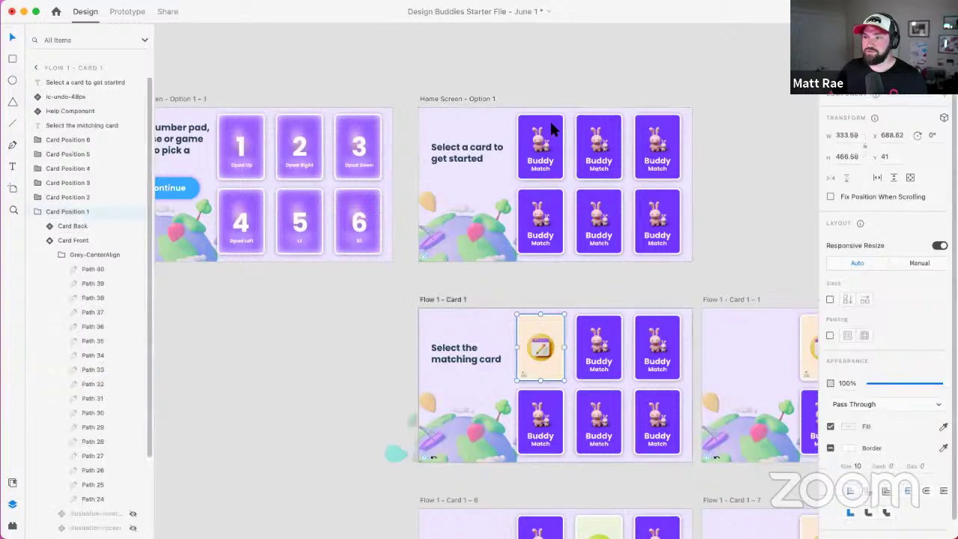
Step: Switch Card Position 1's Card Front on Home Screen - Option 1 to the Search state and back to Notes, then deselect it
{"action": "left_click", "coordinate": [550, 124]}
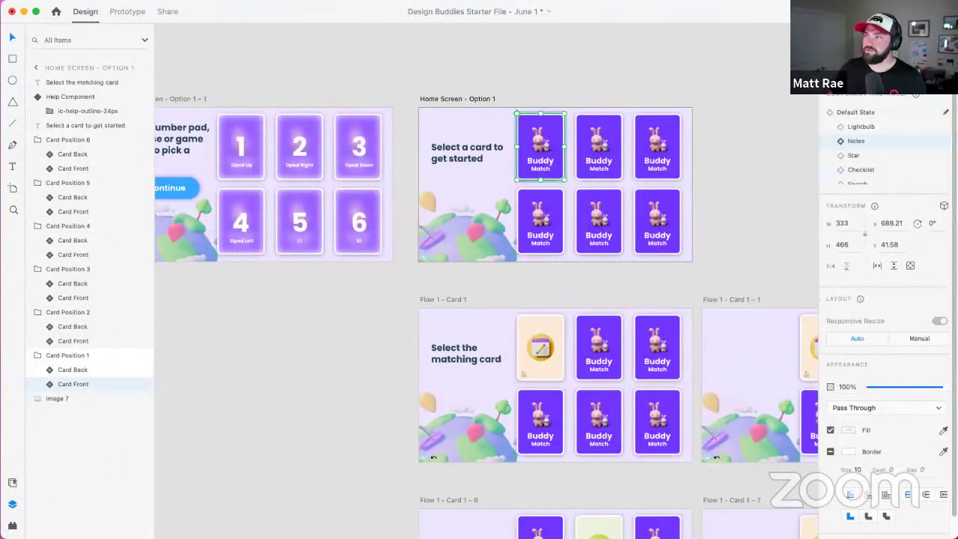
{"action": "scroll", "coordinate": [875, 180], "scroll_direction": "down", "scroll_amount": 2}
{"action": "left_click", "coordinate": [871, 146]}
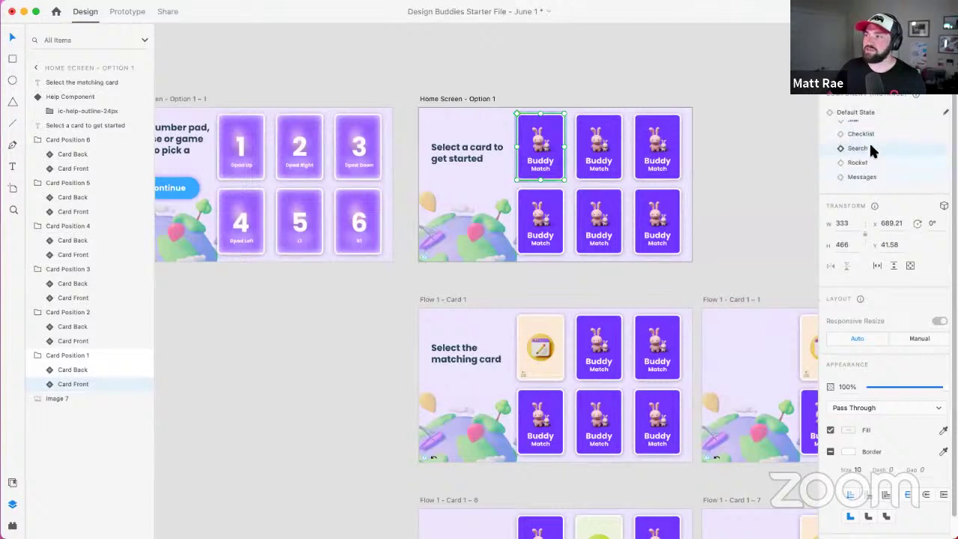
{"action": "left_click", "coordinate": [870, 141]}
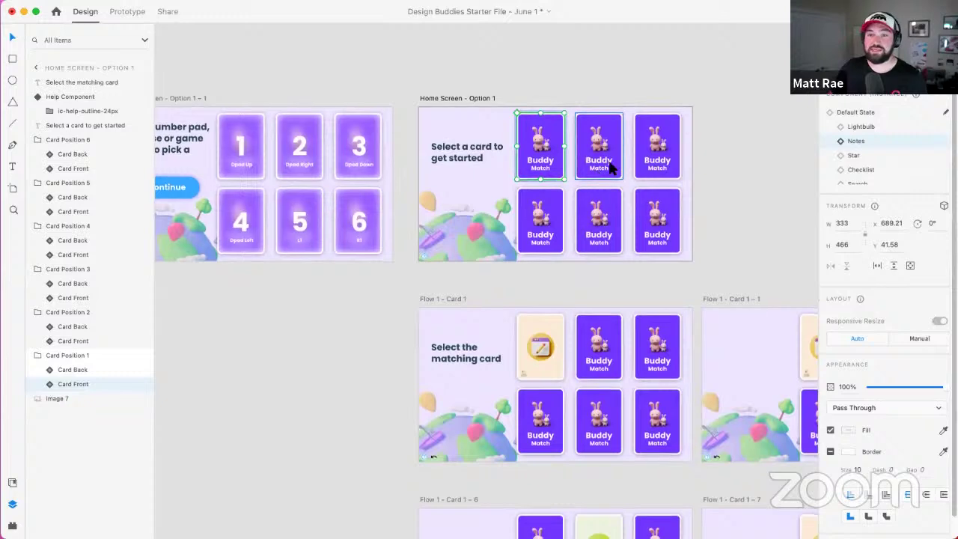
{"action": "left_click", "coordinate": [695, 197]}
Step: Compare the Card Position 1 group on Flow 1 - Card 1 with the same group on Home Screen - Option 1
{"action": "left_click", "coordinate": [548, 340]}
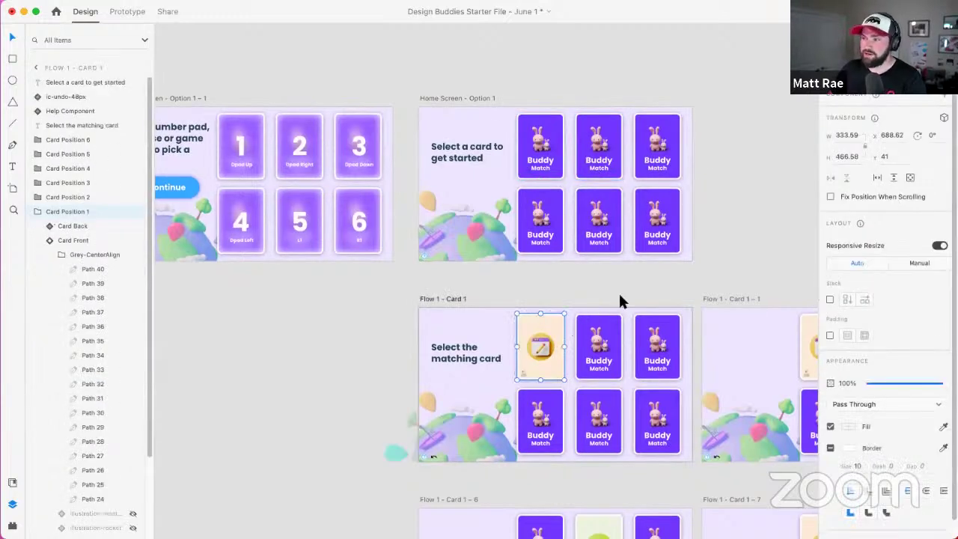
{"action": "scroll", "coordinate": [618, 291], "scroll_direction": "right", "scroll_amount": 5}
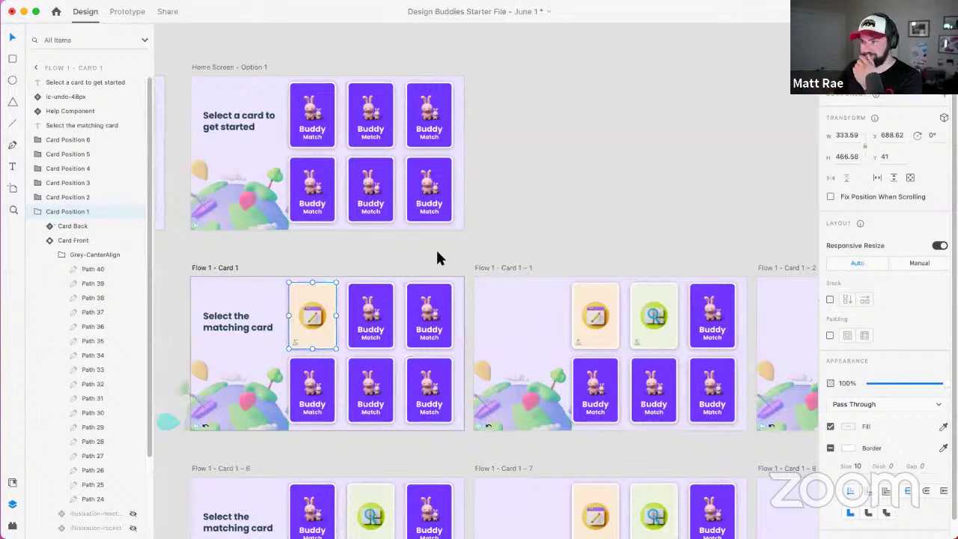
{"action": "left_click", "coordinate": [364, 248]}
{"action": "left_click", "coordinate": [321, 295]}
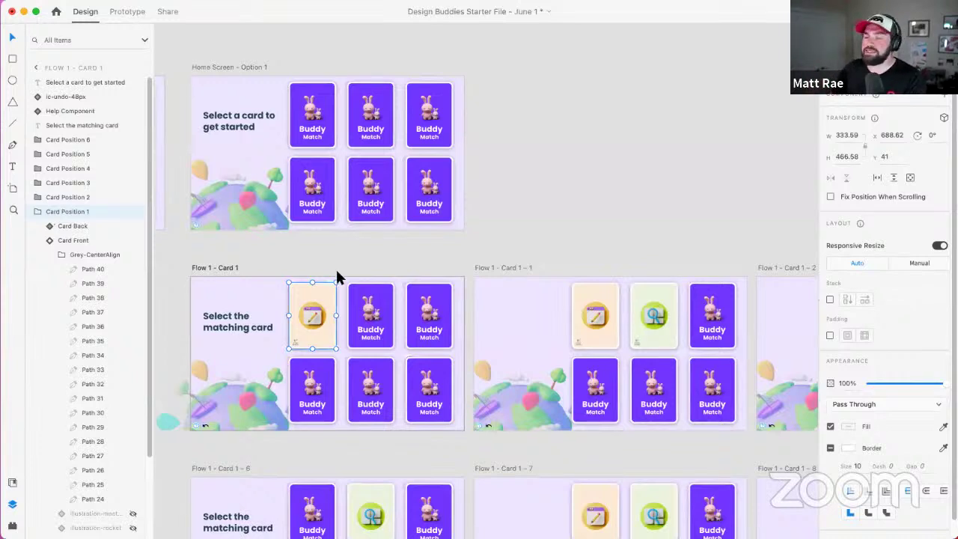
{"action": "left_click", "coordinate": [315, 109]}
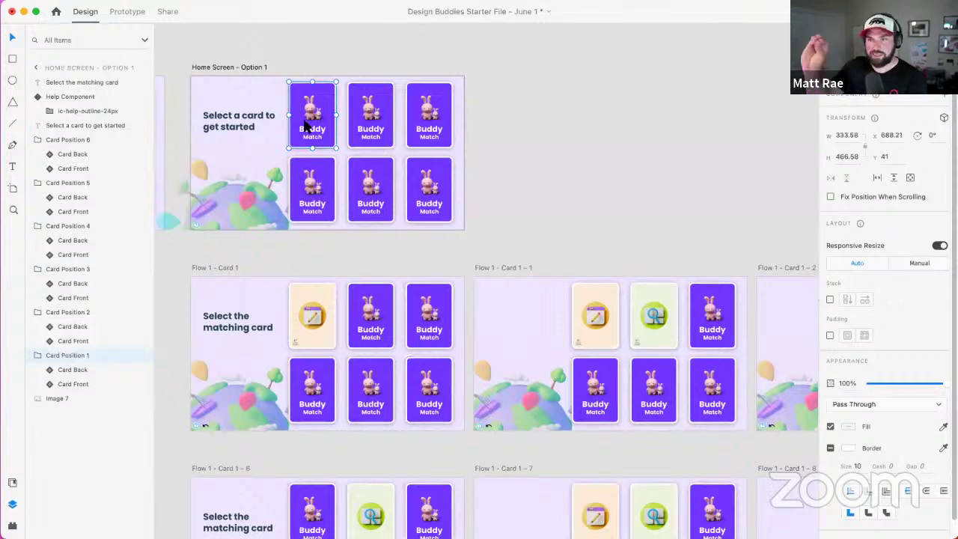
{"action": "left_click", "coordinate": [304, 295]}
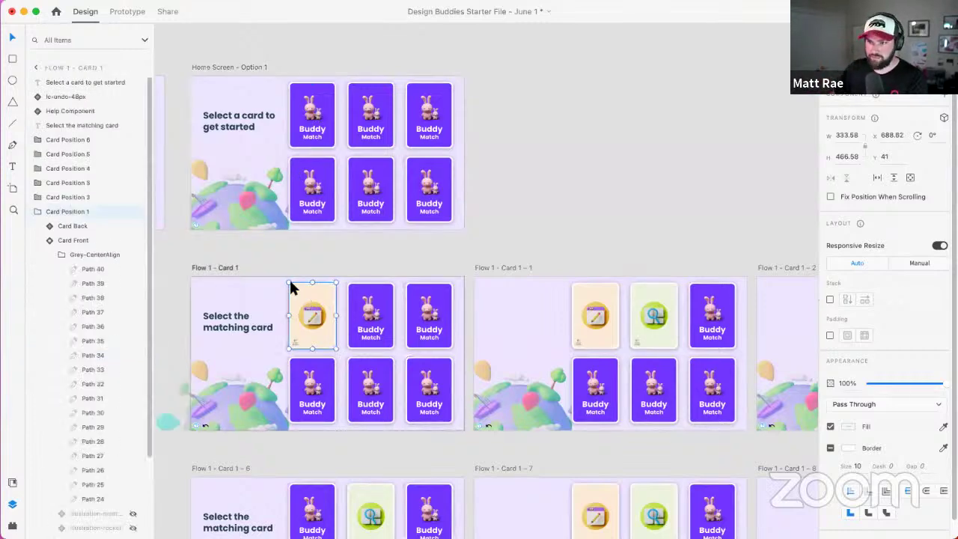
{"action": "scroll", "coordinate": [289, 328], "scroll_direction": "up", "scroll_amount": 5}
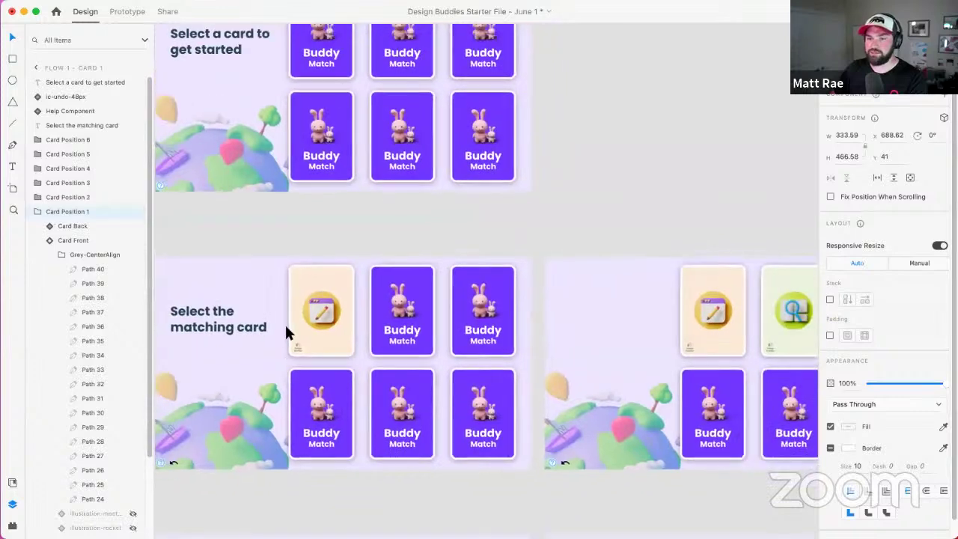
{"action": "scroll", "coordinate": [322, 292], "scroll_direction": "left", "scroll_amount": 3}
{"action": "scroll", "coordinate": [322, 292], "scroll_direction": "down", "scroll_amount": 2}
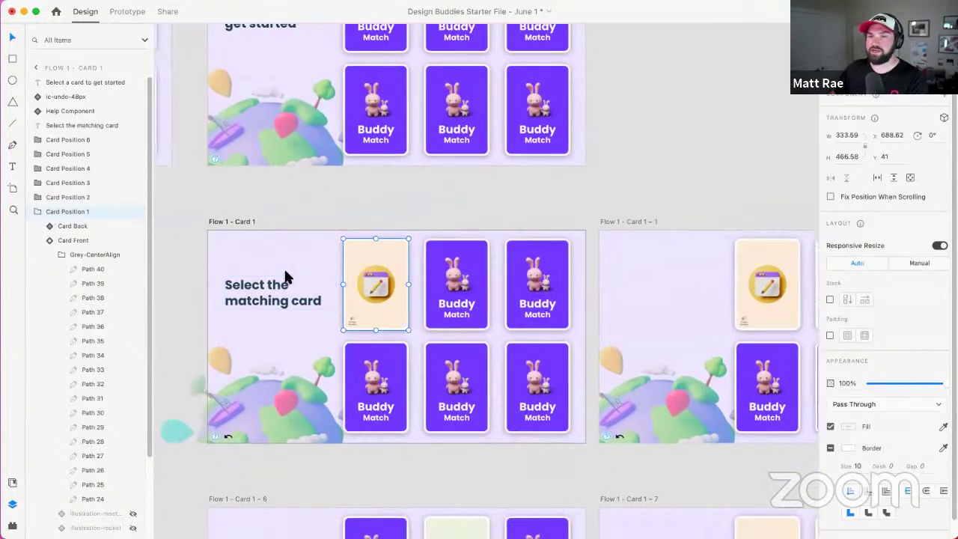
Step: Inspect the Card Back and Card Front layers inside Card Position 1 on Flow 1 - Card 1
{"action": "left_click", "coordinate": [78, 228]}
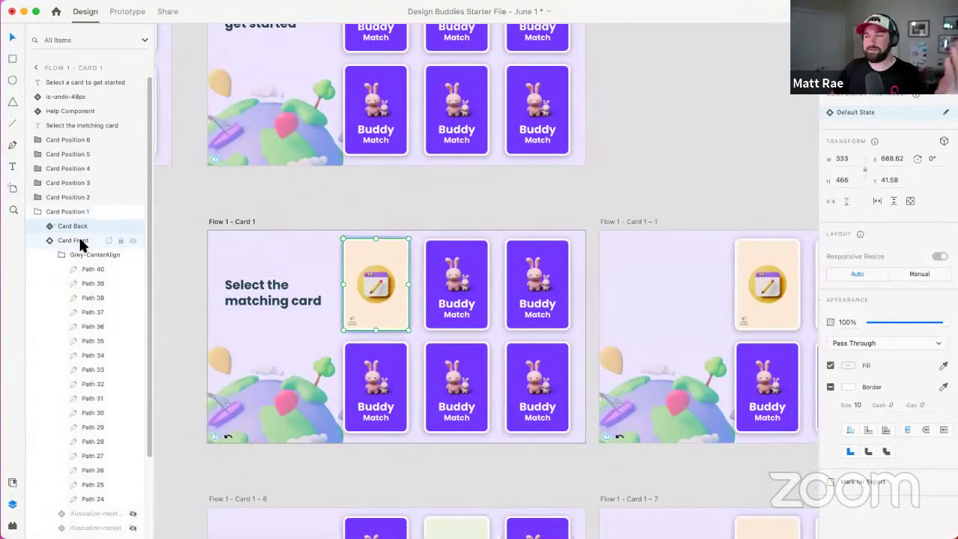
{"action": "left_click", "coordinate": [90, 241]}
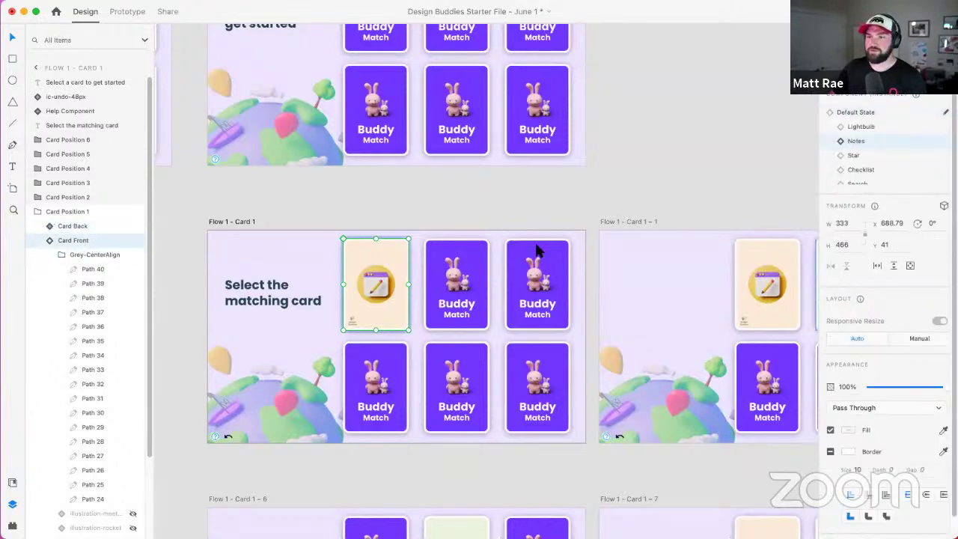
{"action": "left_click", "coordinate": [86, 228]}
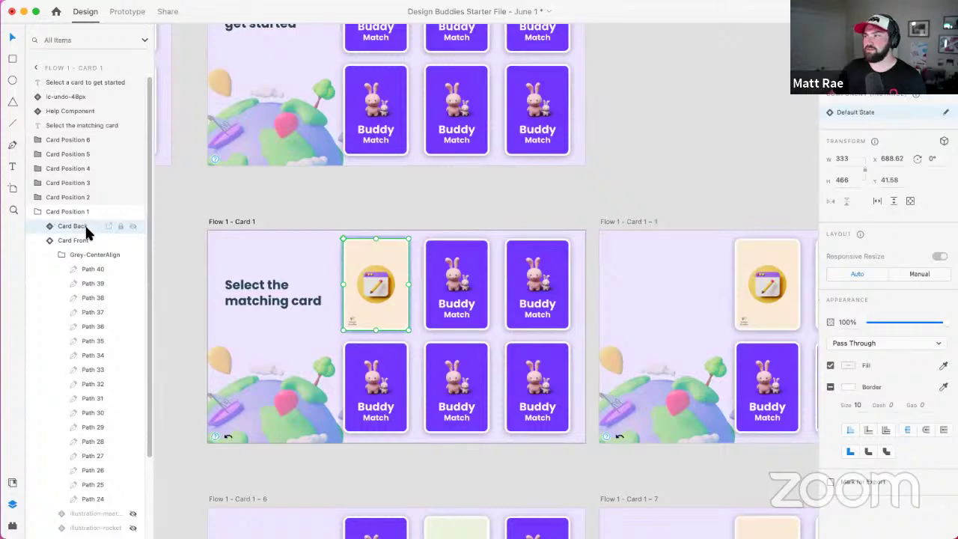
{"action": "left_click", "coordinate": [371, 200]}
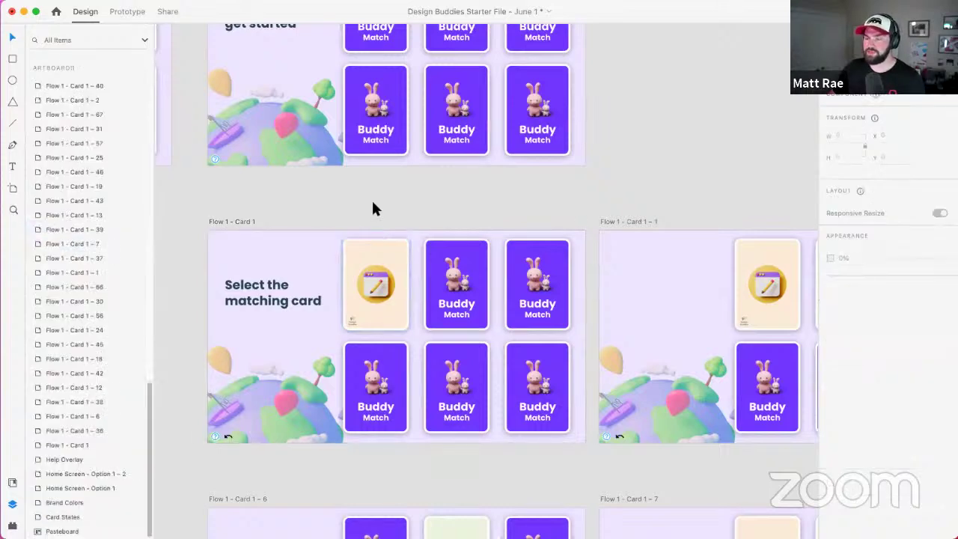
{"action": "double_click", "coordinate": [362, 255]}
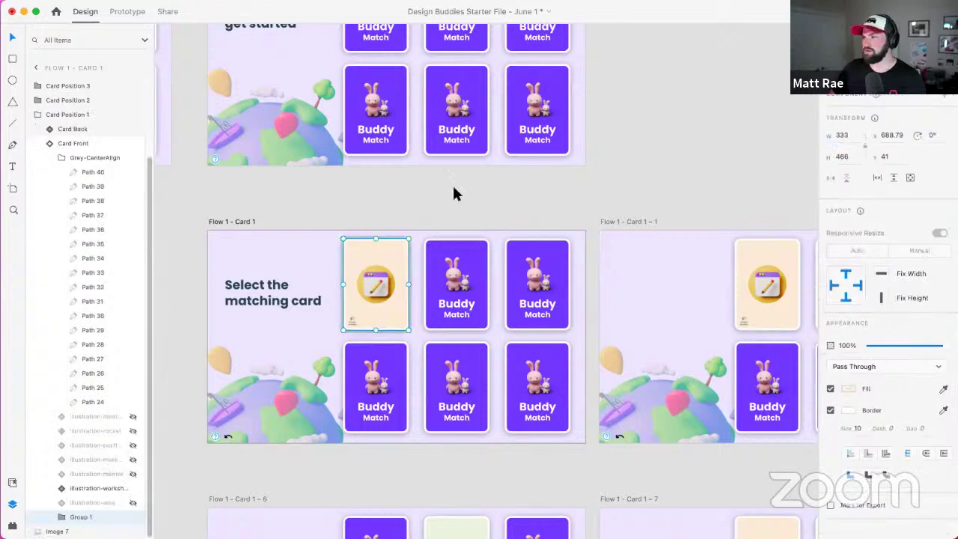
{"action": "left_click", "coordinate": [448, 198]}
Step: Turn on 3D transforms for Flow 1 - Card 1's Card Position 1 and examine the rotation and depth of Card Front and Card Back
{"action": "left_click", "coordinate": [395, 247]}
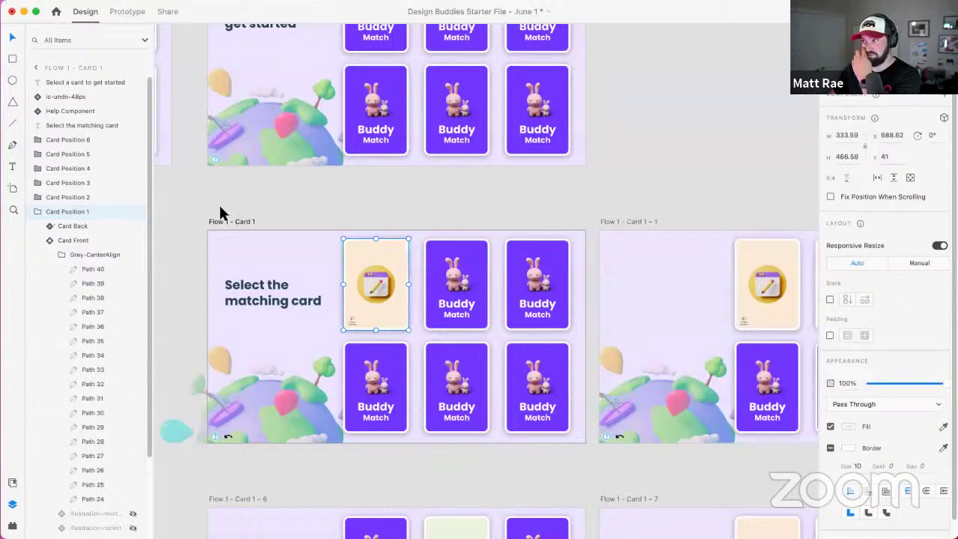
{"action": "left_click", "coordinate": [944, 117]}
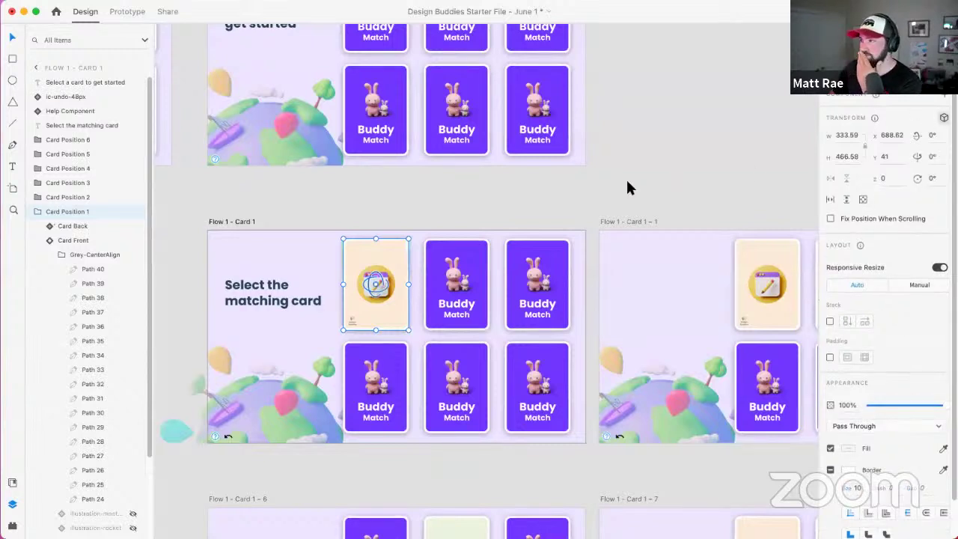
{"action": "double_click", "coordinate": [371, 259]}
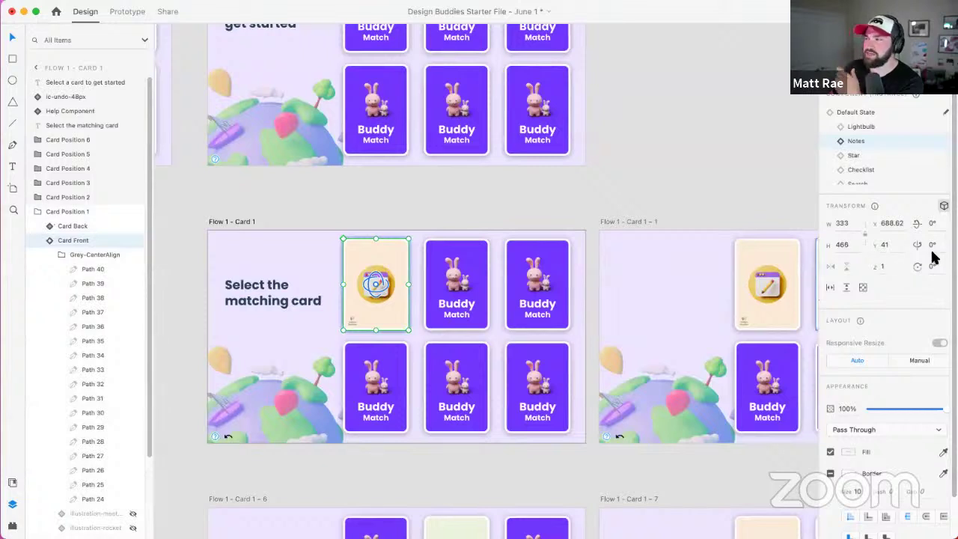
{"action": "left_click", "coordinate": [70, 228]}
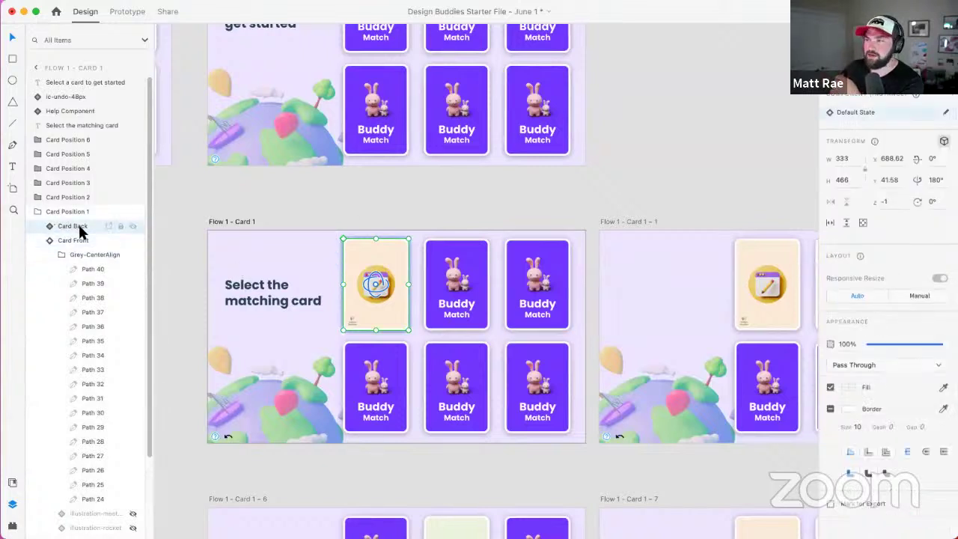
{"action": "left_click", "coordinate": [422, 194]}
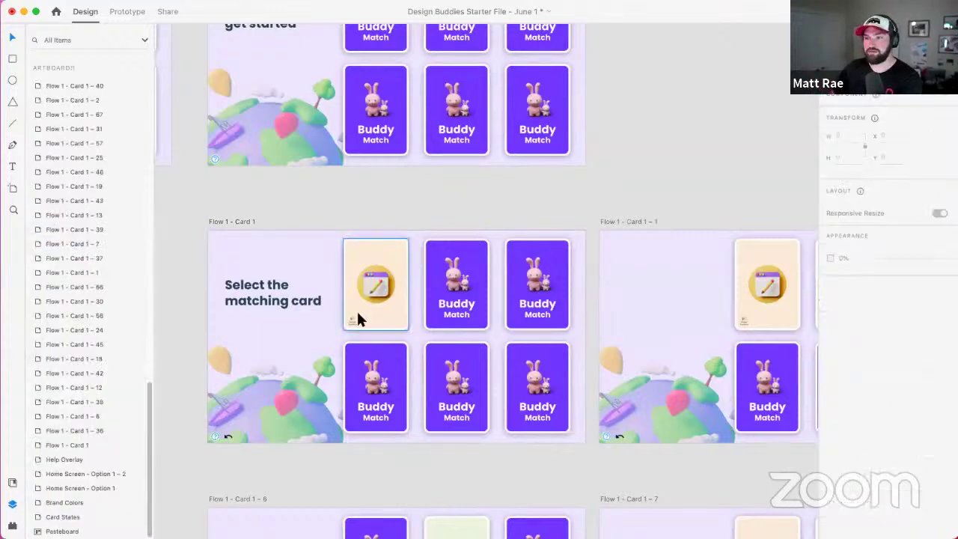
Step: Inspect the opacity of the "Select a card to get started" and "Select the matching card" texts on both artboards
{"action": "scroll", "coordinate": [274, 266], "scroll_direction": "up", "scroll_amount": 5}
{"action": "left_click", "coordinate": [284, 105]}
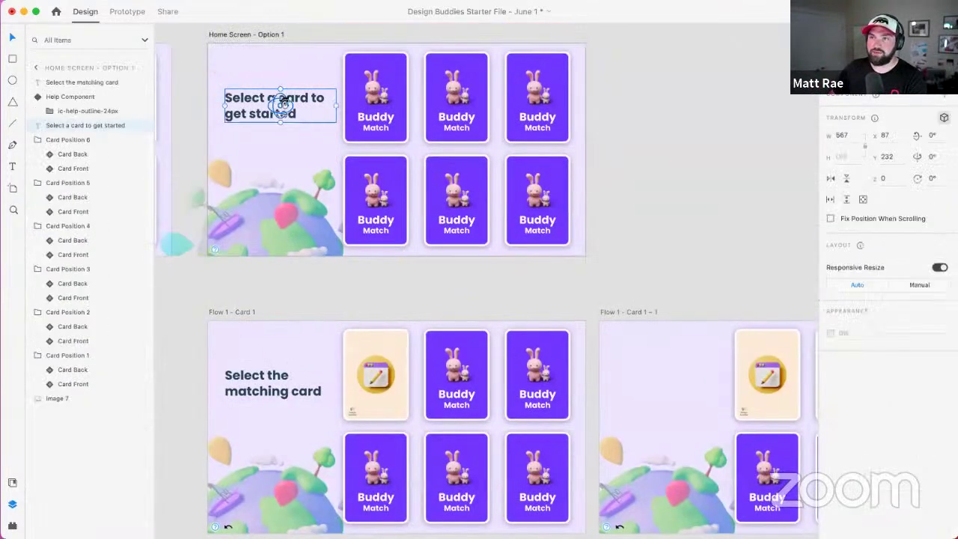
{"action": "left_click", "coordinate": [278, 346]}
{"action": "key", "text": "ctrl+v"}
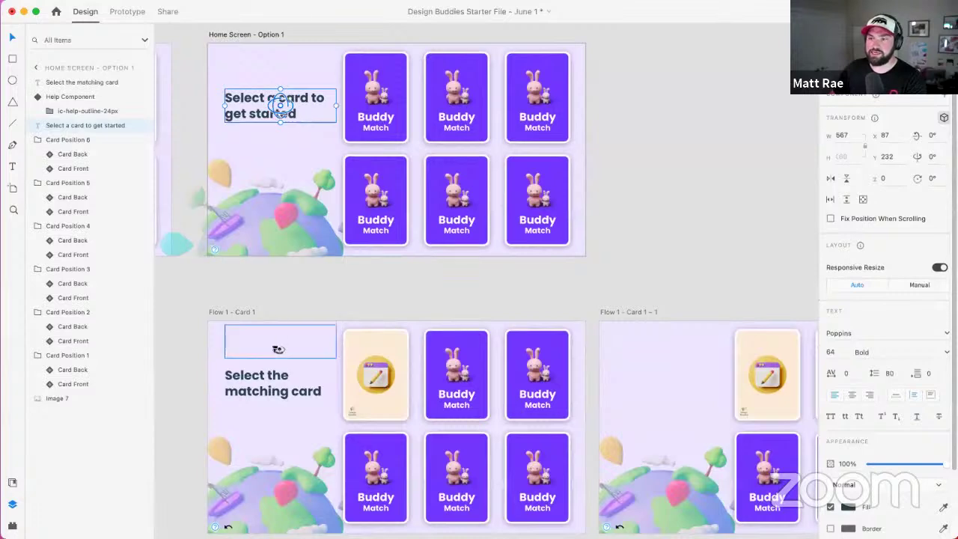
{"action": "left_click_drag", "start_coordinate": [886, 462], "coordinate": [810, 453]}
{"action": "left_click", "coordinate": [275, 127]}
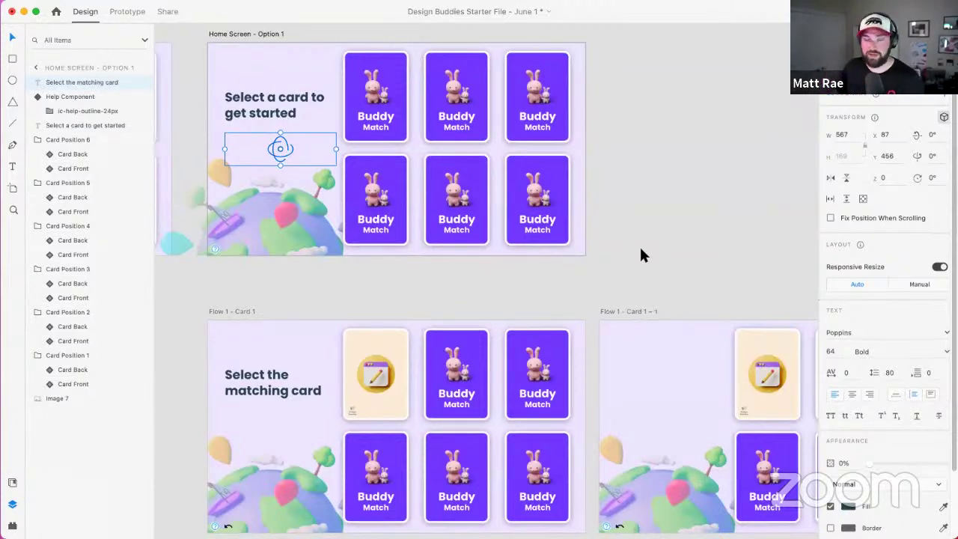
Step: Examine the Flow 1 - Card 1 artboard and the undo icon beside its help icon
{"action": "scroll", "coordinate": [638, 243], "scroll_direction": "down", "scroll_amount": 3}
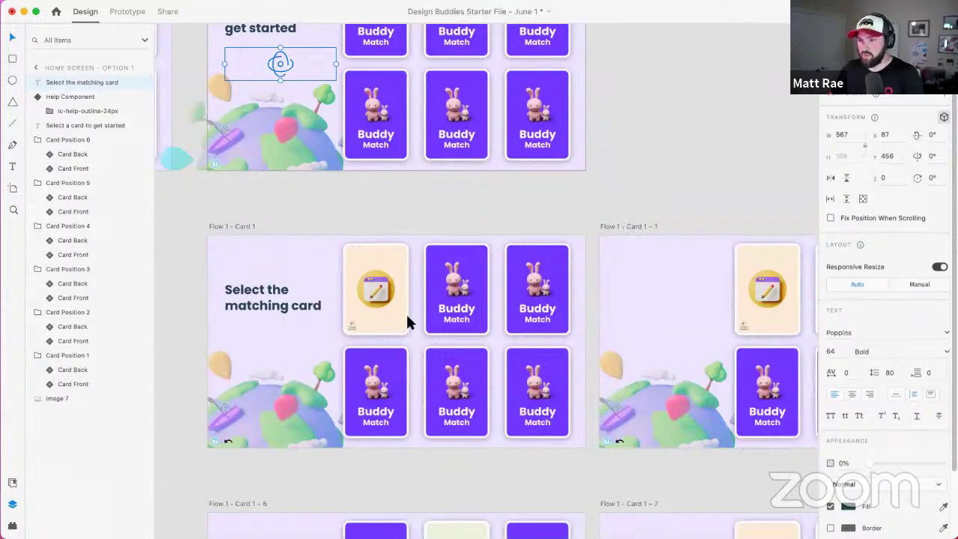
{"action": "scroll", "coordinate": [285, 239], "scroll_direction": "down", "scroll_amount": 2}
{"action": "left_click", "coordinate": [231, 179]}
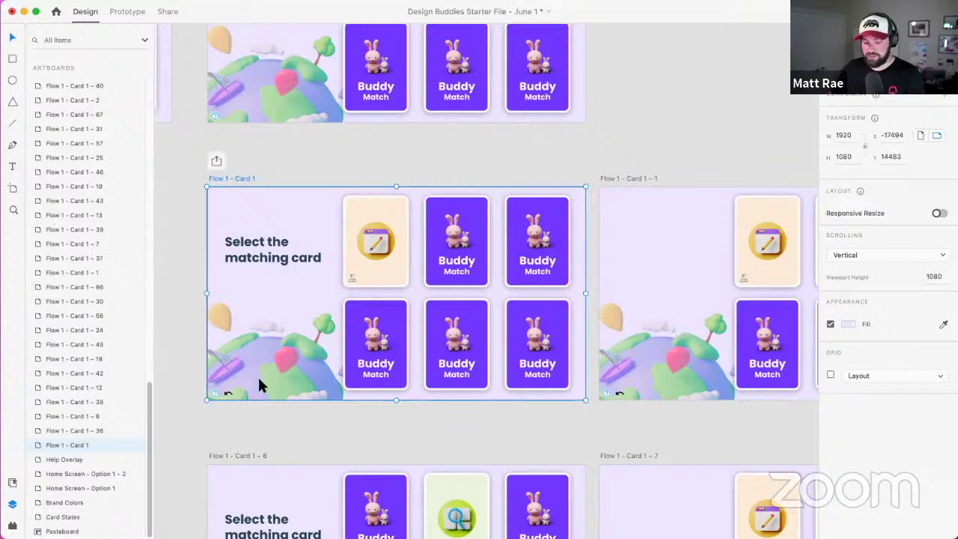
{"action": "scroll", "coordinate": [227, 392], "scroll_direction": "up", "scroll_amount": 5}
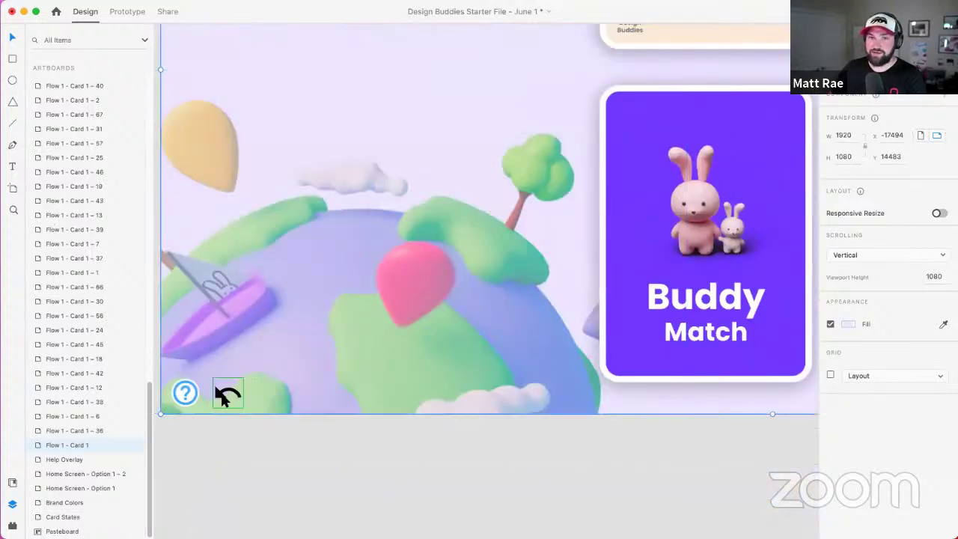
{"action": "scroll", "coordinate": [436, 366], "scroll_direction": "down", "scroll_amount": 5}
{"action": "scroll", "coordinate": [435, 366], "scroll_direction": "up", "scroll_amount": 3}
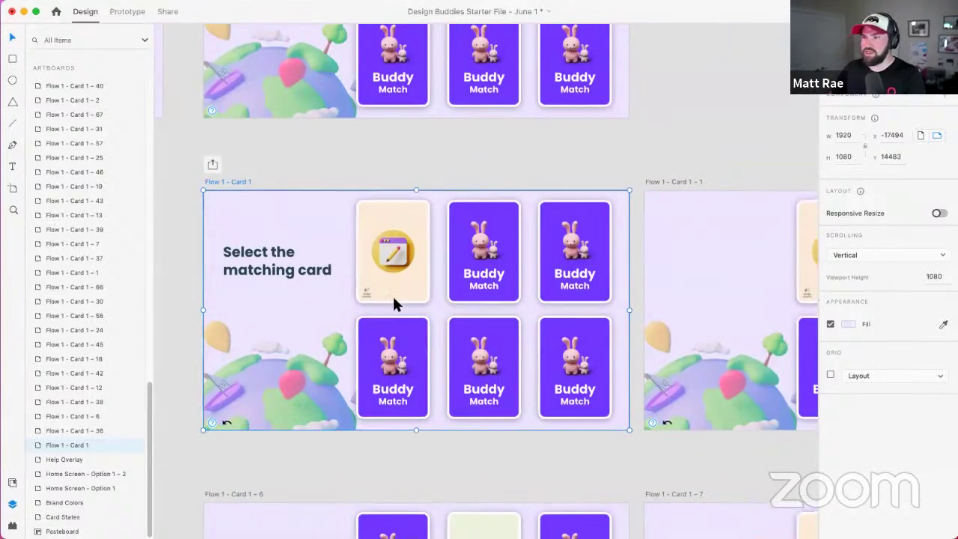
Step: Inspect Card Position 2 on Flow 1 - Card 1 – 1 and Card Position 3 on Flow 1 - Card 1 – 2
{"action": "scroll", "coordinate": [395, 284], "scroll_direction": "right", "scroll_amount": 5}
{"action": "scroll", "coordinate": [397, 292], "scroll_direction": "right", "scroll_amount": 5}
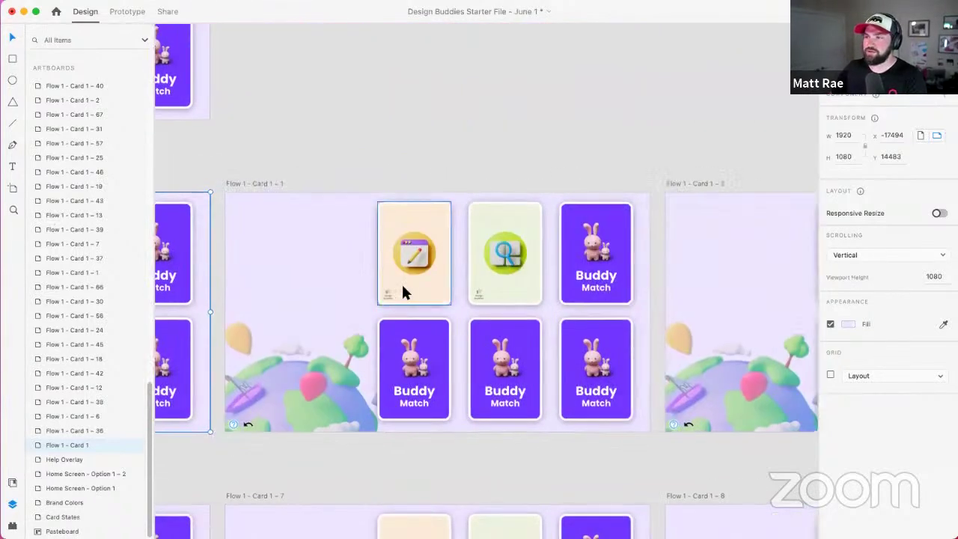
{"action": "left_click", "coordinate": [505, 254]}
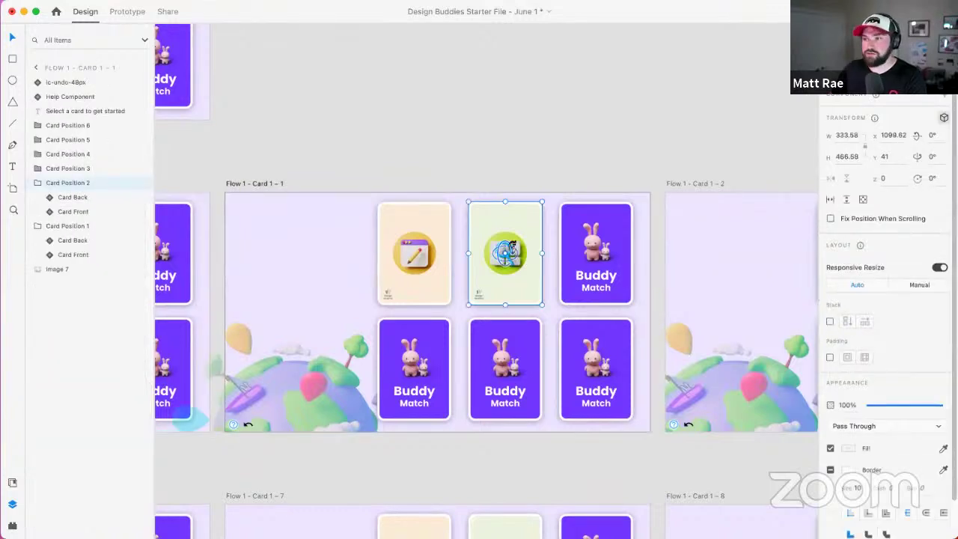
{"action": "scroll", "coordinate": [512, 240], "scroll_direction": "right", "scroll_amount": 6}
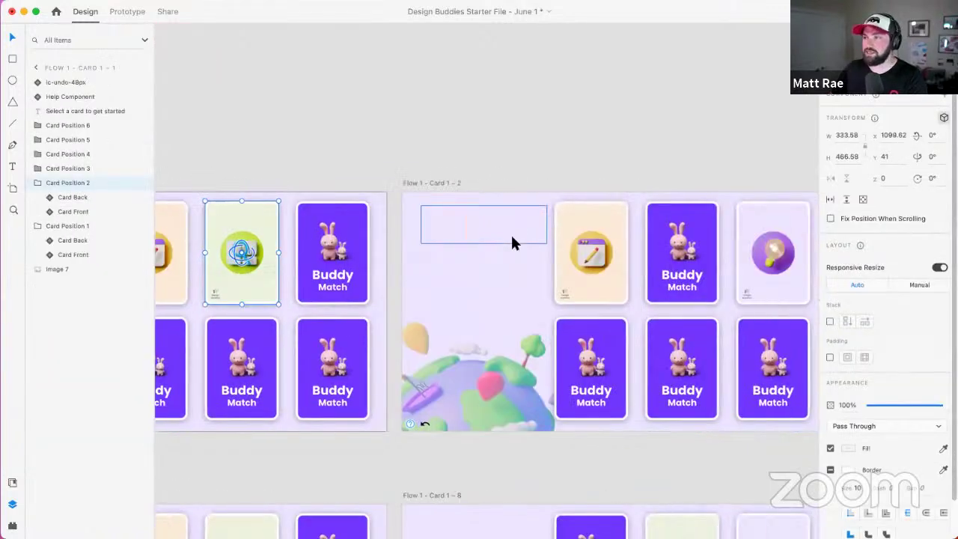
{"action": "scroll", "coordinate": [512, 239], "scroll_direction": "right", "scroll_amount": 4}
{"action": "left_click", "coordinate": [647, 252]}
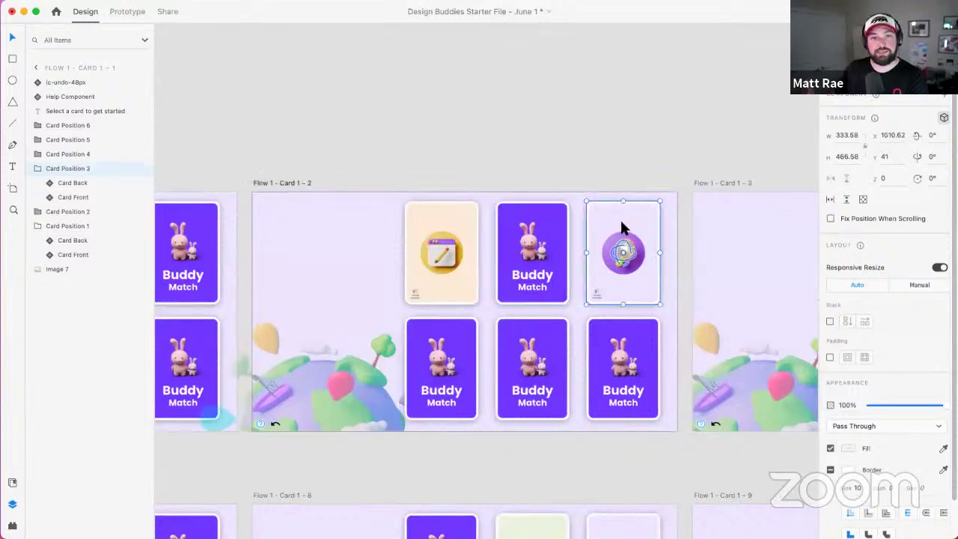
Step: Survey the second-card variations across the first row of flow artboards and compare them with the rows beneath
{"action": "scroll", "coordinate": [621, 227], "scroll_direction": "down", "scroll_amount": 5}
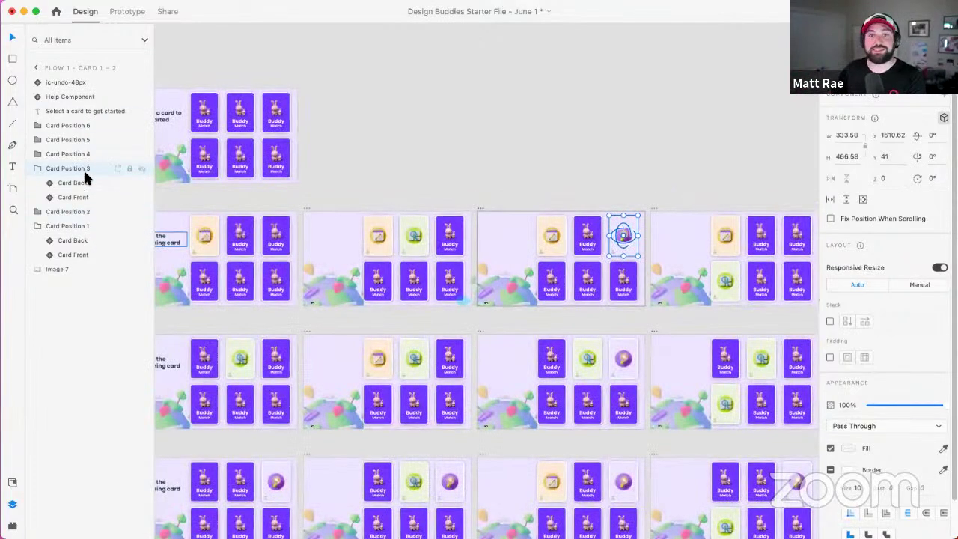
{"action": "scroll", "coordinate": [639, 239], "scroll_direction": "up", "scroll_amount": 5}
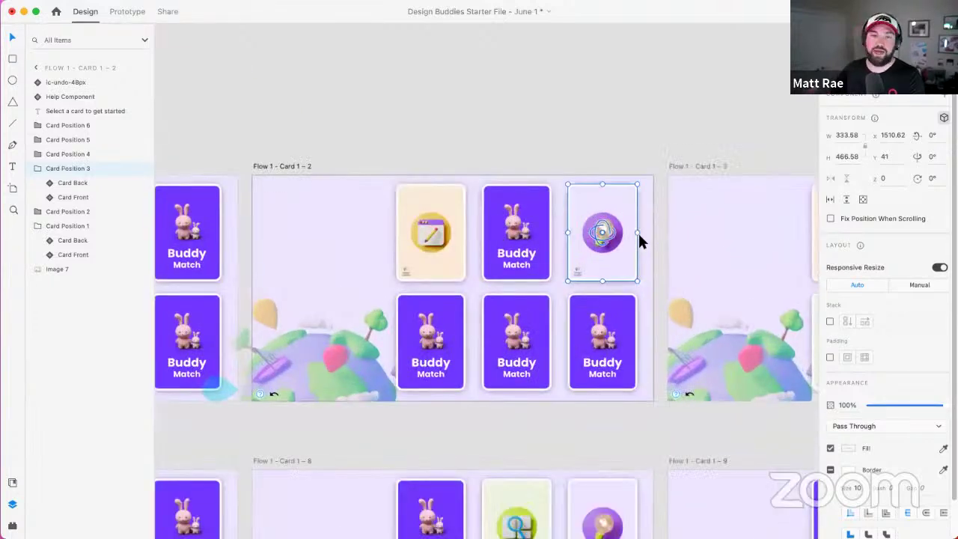
{"action": "scroll", "coordinate": [636, 240], "scroll_direction": "down", "scroll_amount": 10}
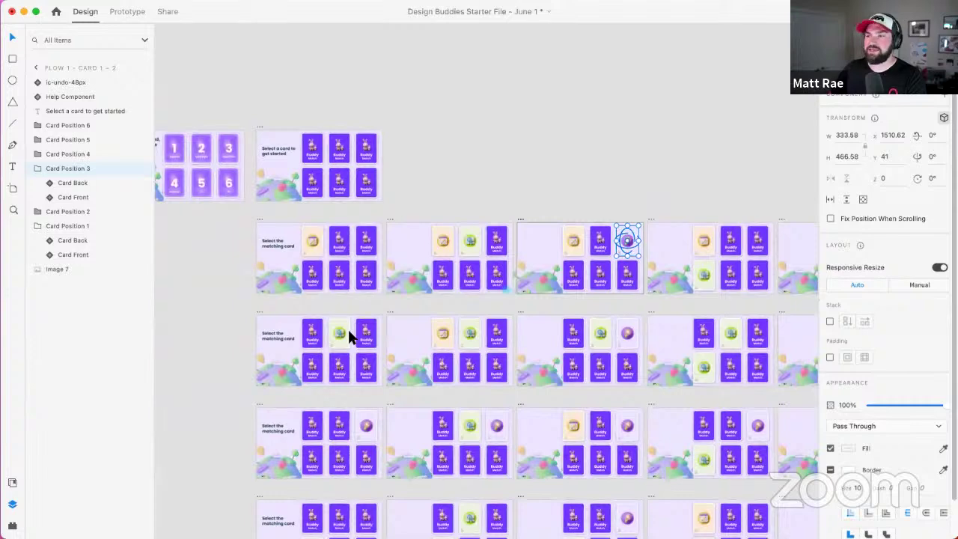
{"action": "scroll", "coordinate": [492, 334], "scroll_direction": "right", "scroll_amount": 5}
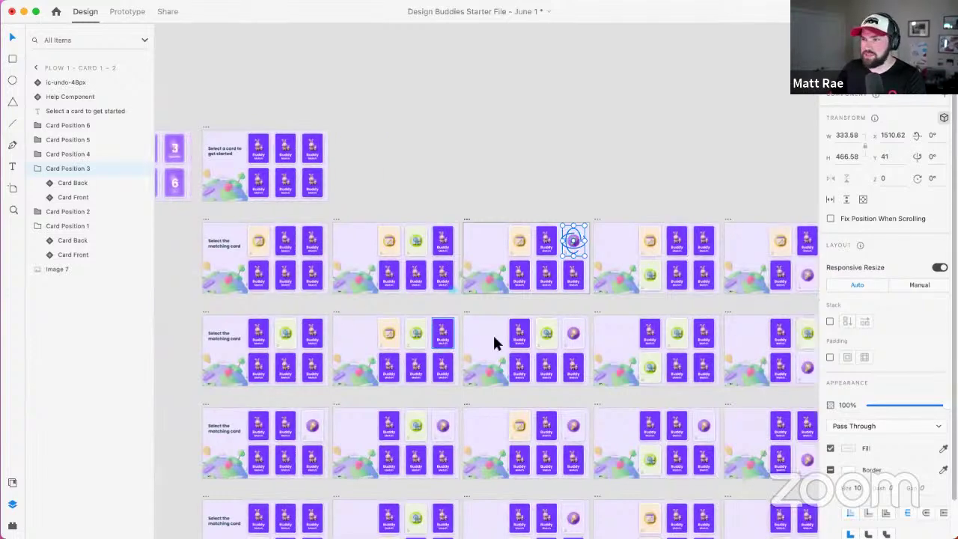
{"action": "scroll", "coordinate": [493, 333], "scroll_direction": "down", "scroll_amount": 5}
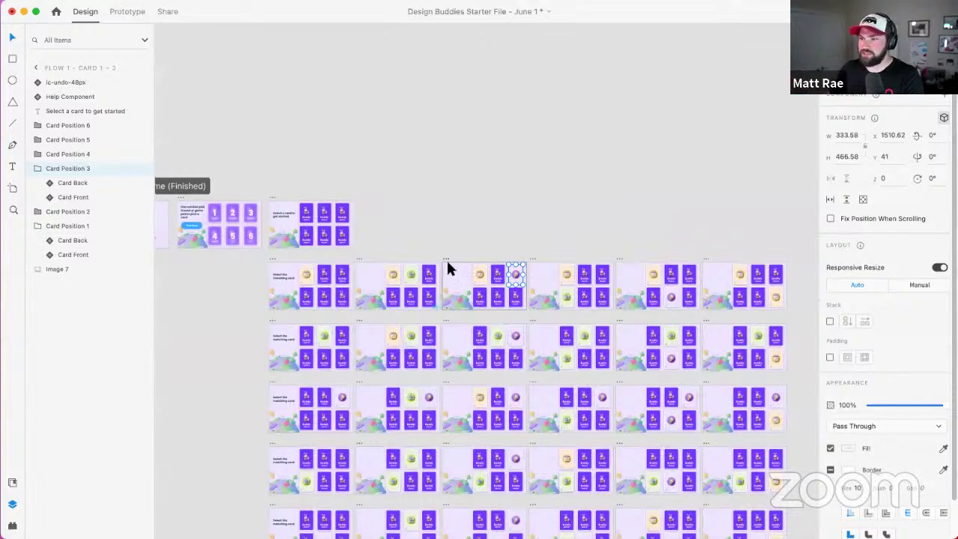
{"action": "scroll", "coordinate": [448, 267], "scroll_direction": "up", "scroll_amount": 5}
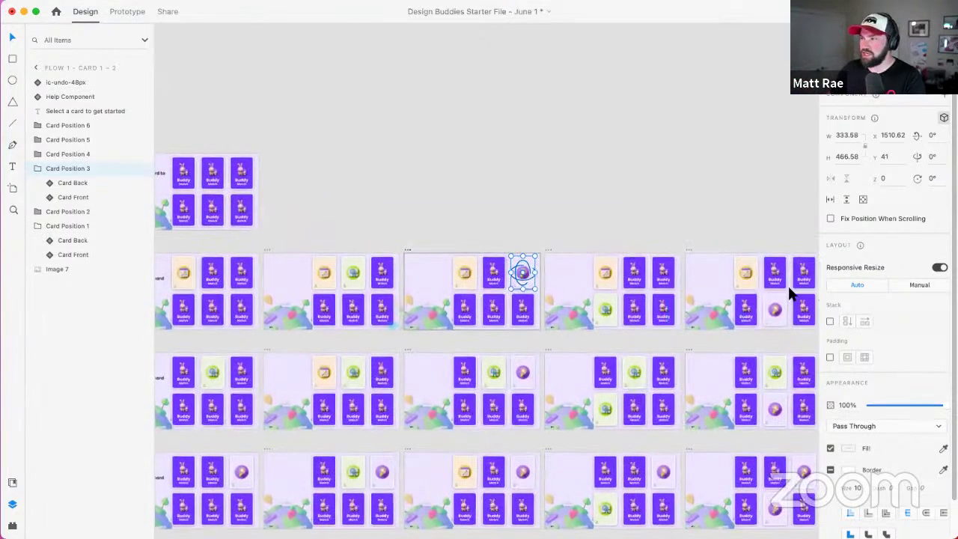
{"action": "scroll", "coordinate": [790, 287], "scroll_direction": "right", "scroll_amount": 5}
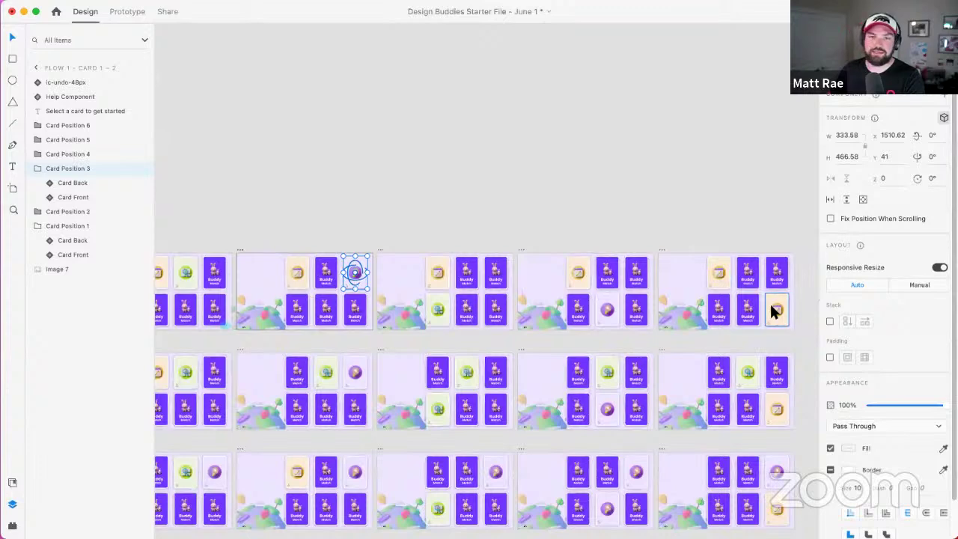
{"action": "scroll", "coordinate": [793, 290], "scroll_direction": "up", "scroll_amount": 5}
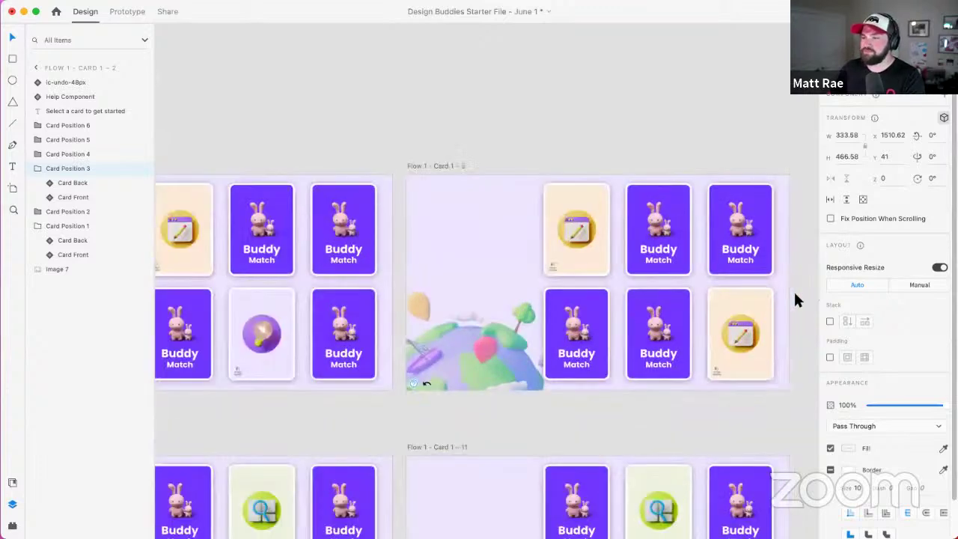
{"action": "scroll", "coordinate": [794, 290], "scroll_direction": "down", "scroll_amount": 10}
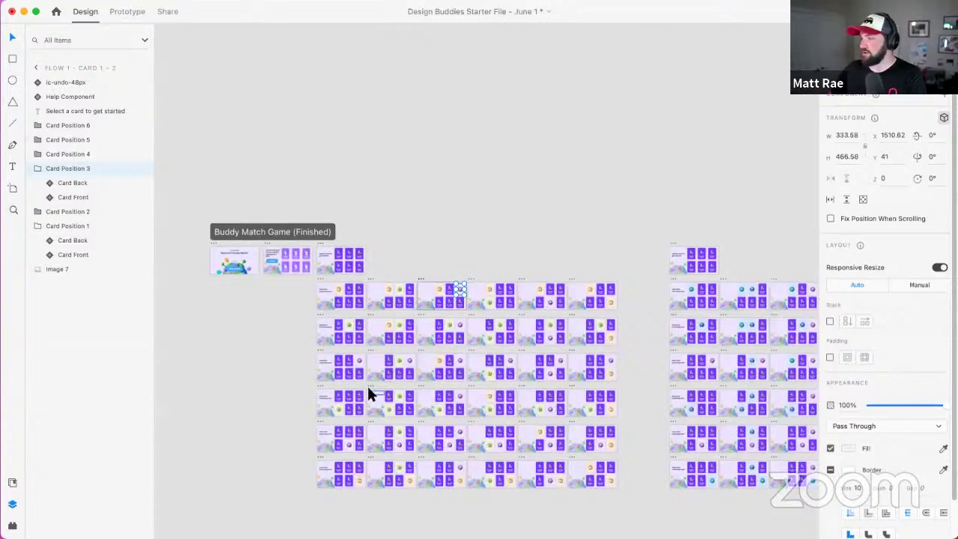
Step: Review the "Select the matching card" artboards that start each row of the finished game, one after another
{"action": "left_click", "coordinate": [304, 322]}
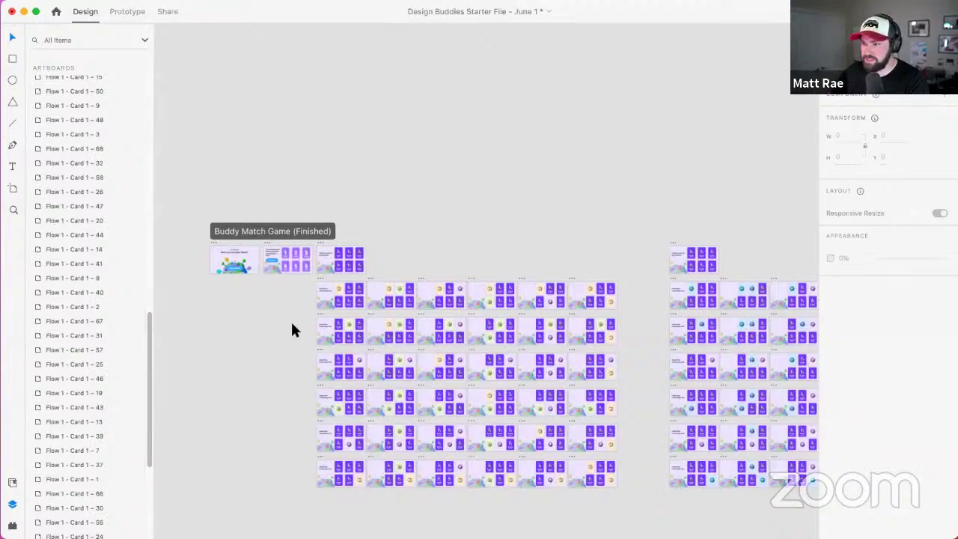
{"action": "scroll", "coordinate": [292, 326], "scroll_direction": "up", "scroll_amount": 5}
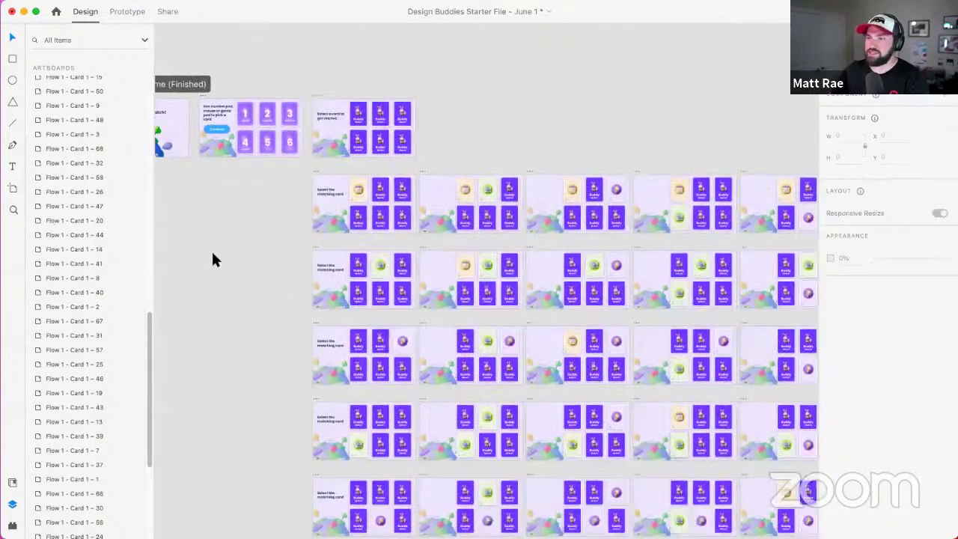
{"action": "scroll", "coordinate": [212, 258], "scroll_direction": "down", "scroll_amount": 3}
{"action": "scroll", "coordinate": [212, 259], "scroll_direction": "right", "scroll_amount": 3}
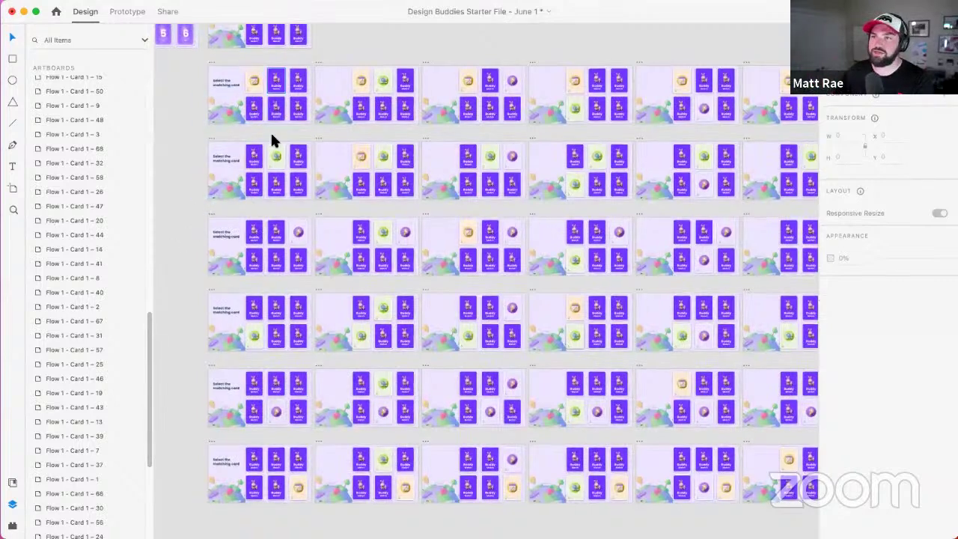
{"action": "left_click", "coordinate": [210, 140]}
{"action": "left_click", "coordinate": [207, 212]}
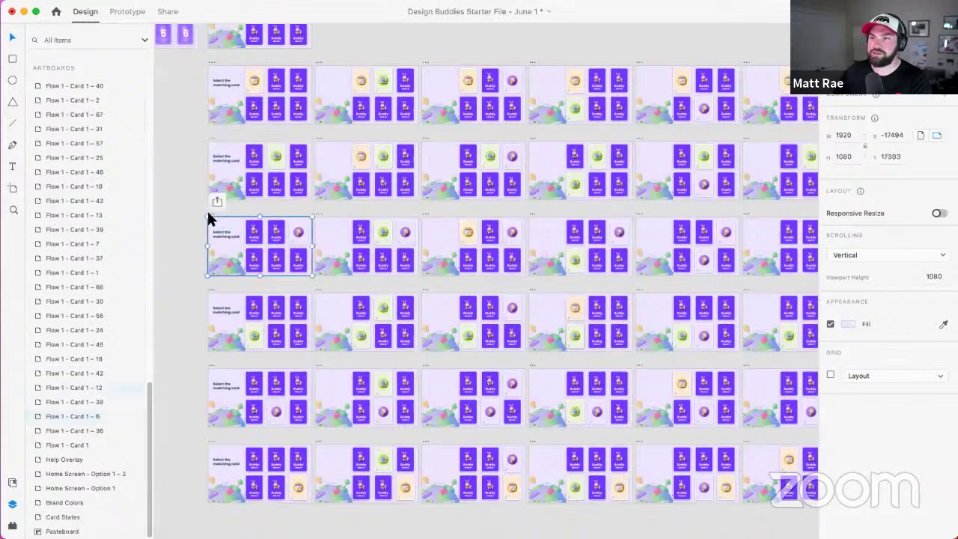
{"action": "left_click", "coordinate": [210, 295]}
{"action": "left_click", "coordinate": [213, 389]}
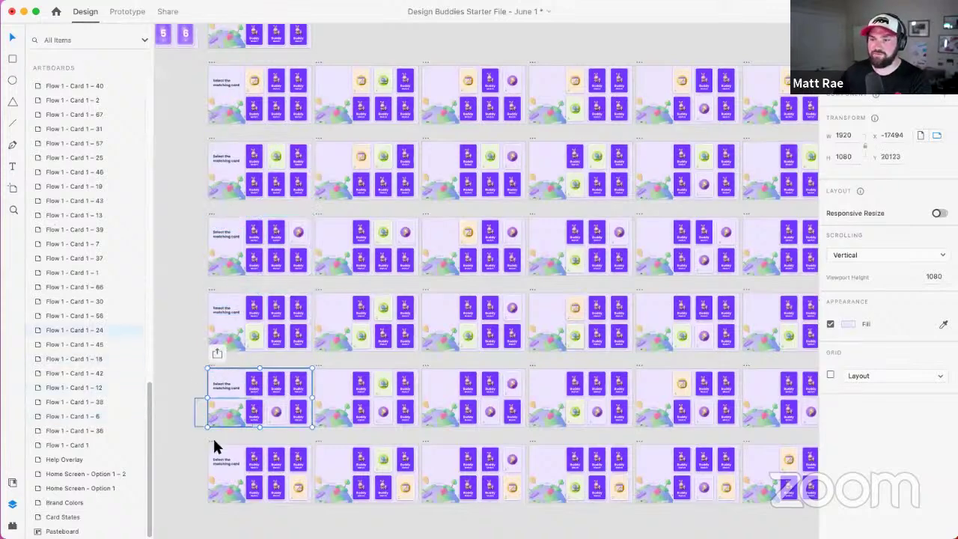
{"action": "left_click", "coordinate": [206, 436]}
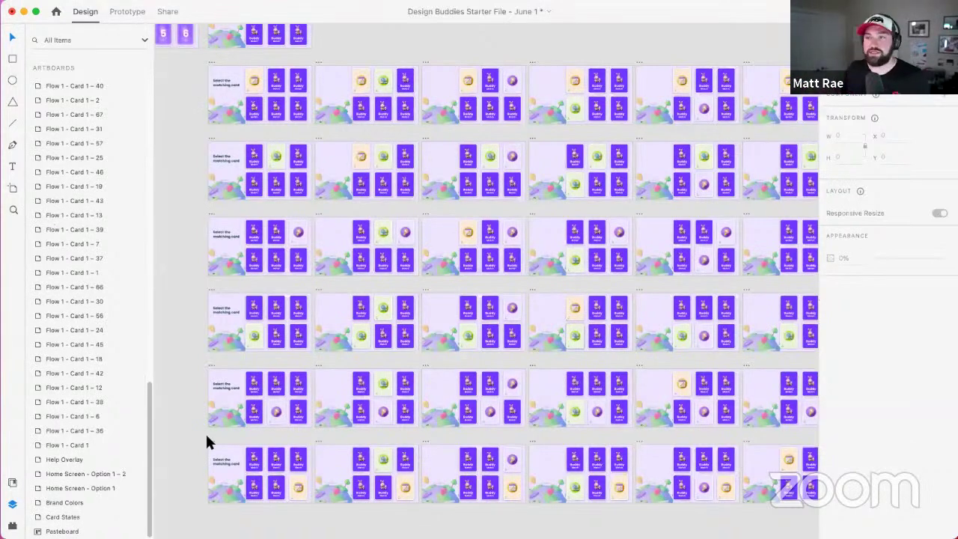
{"action": "left_click_drag", "start_coordinate": [207, 442], "coordinate": [213, 381]}
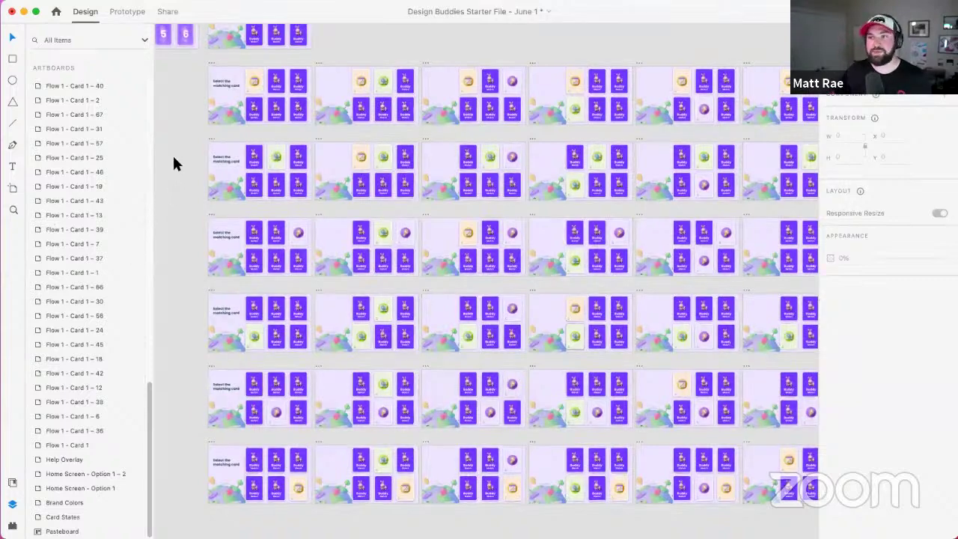
Step: Inspect the tap, keyboard and gamepad interactions of Card Position 2 on Flow 1 - Card 1 in prototype mode
{"action": "scroll", "coordinate": [225, 57], "scroll_direction": "up", "scroll_amount": 2}
{"action": "scroll", "coordinate": [224, 57], "scroll_direction": "up", "scroll_amount": 5}
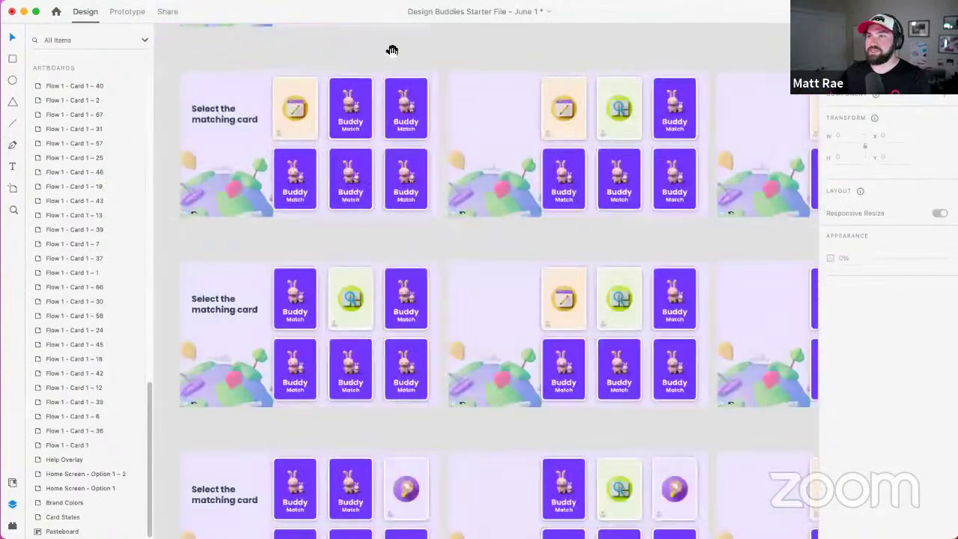
{"action": "scroll", "coordinate": [407, 128], "scroll_direction": "down", "scroll_amount": 3}
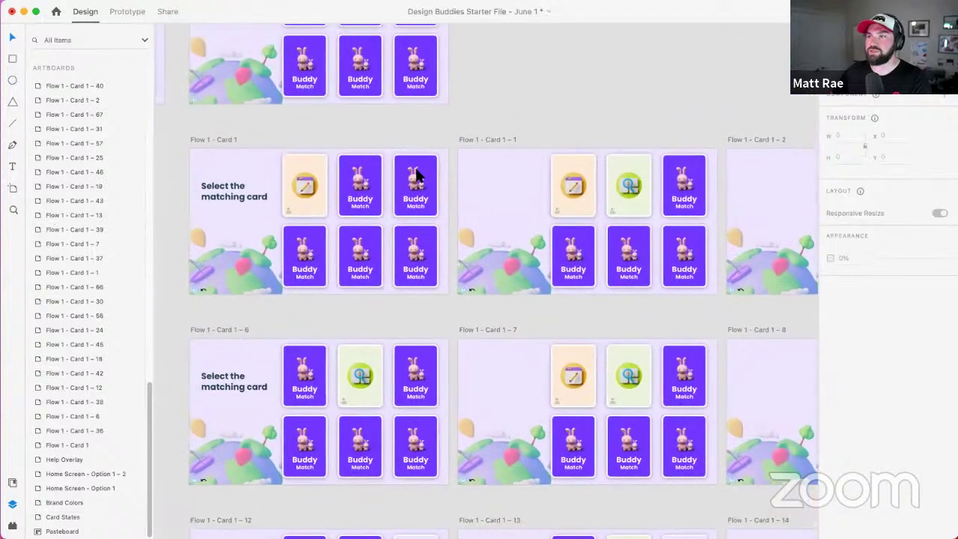
{"action": "left_click", "coordinate": [358, 176]}
{"action": "left_click", "coordinate": [126, 11]}
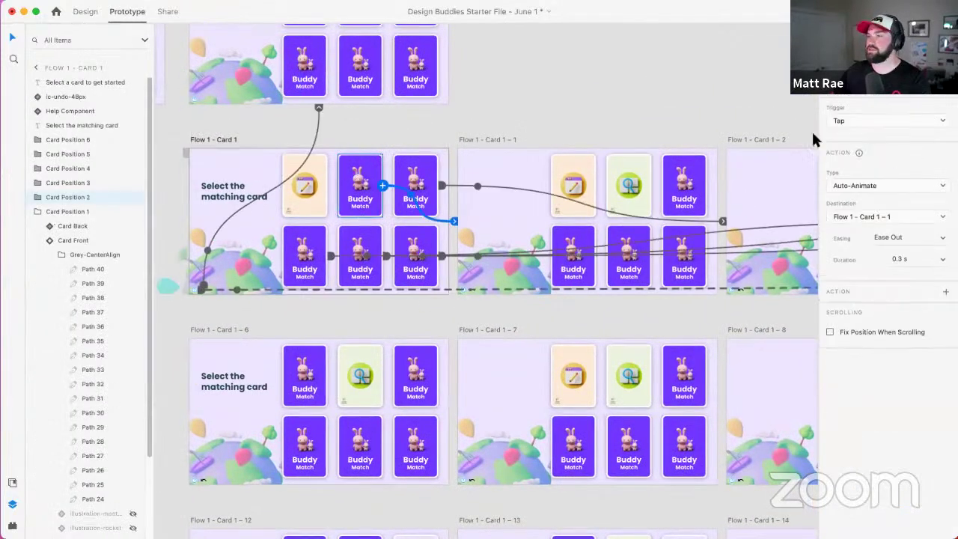
{"action": "left_click", "coordinate": [86, 12]}
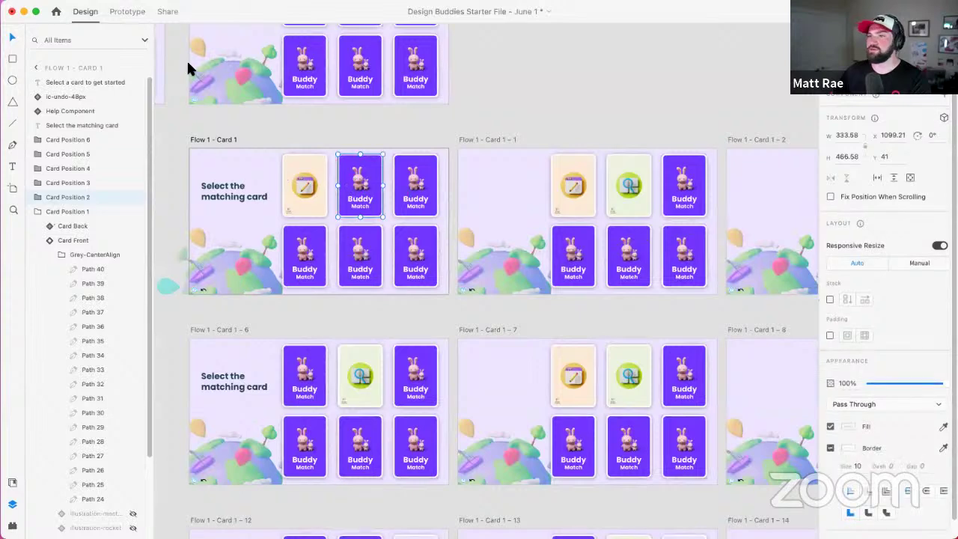
{"action": "left_click", "coordinate": [127, 11]}
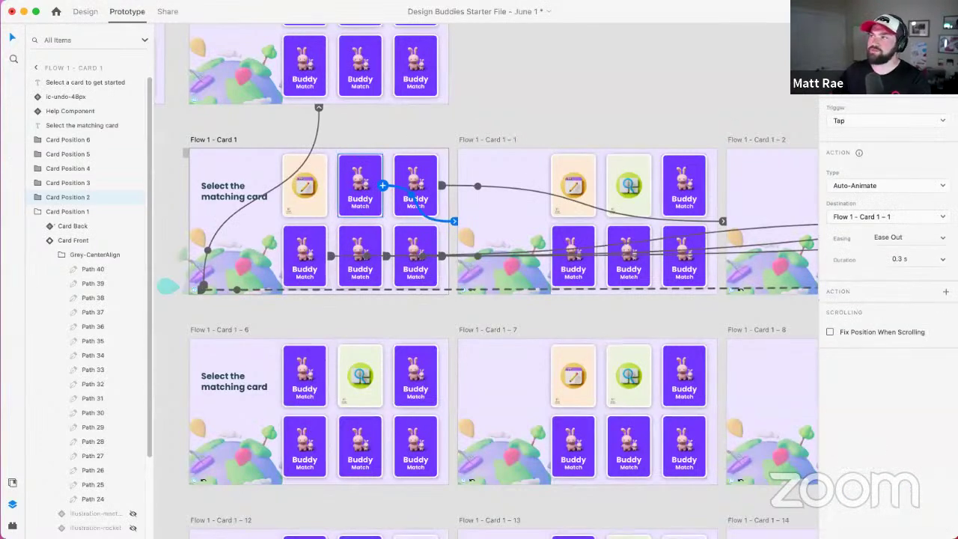
{"action": "left_click", "coordinate": [861, 81]}
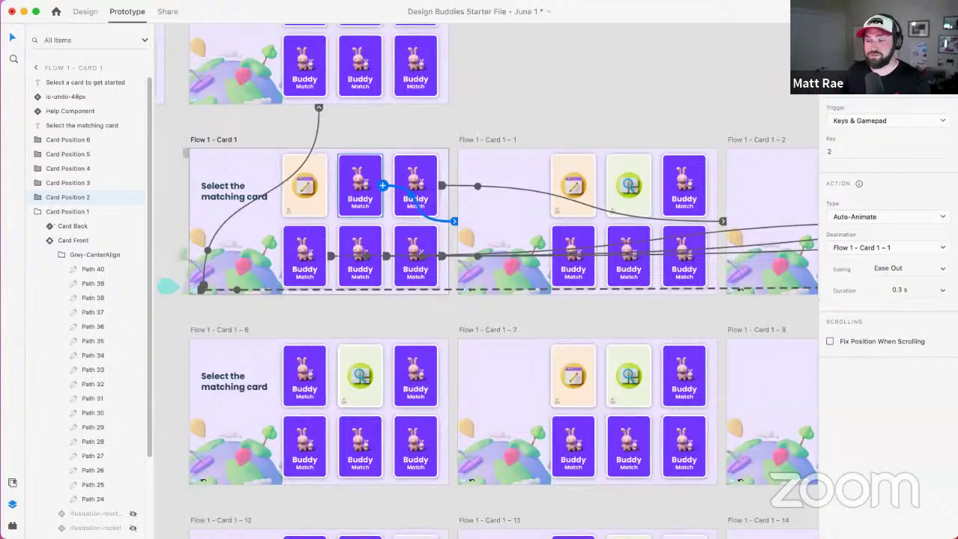
{"action": "left_click", "coordinate": [861, 87]}
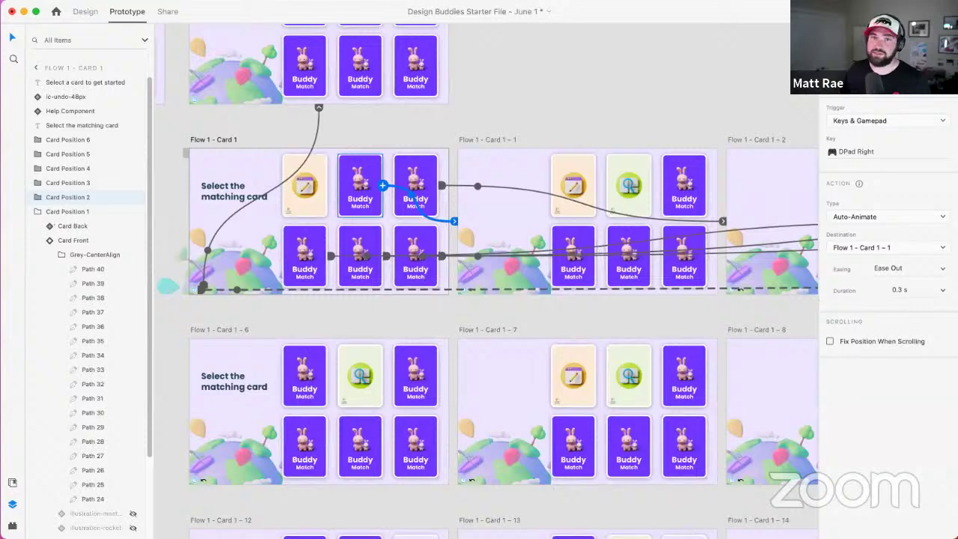
{"action": "left_click", "coordinate": [653, 91]}
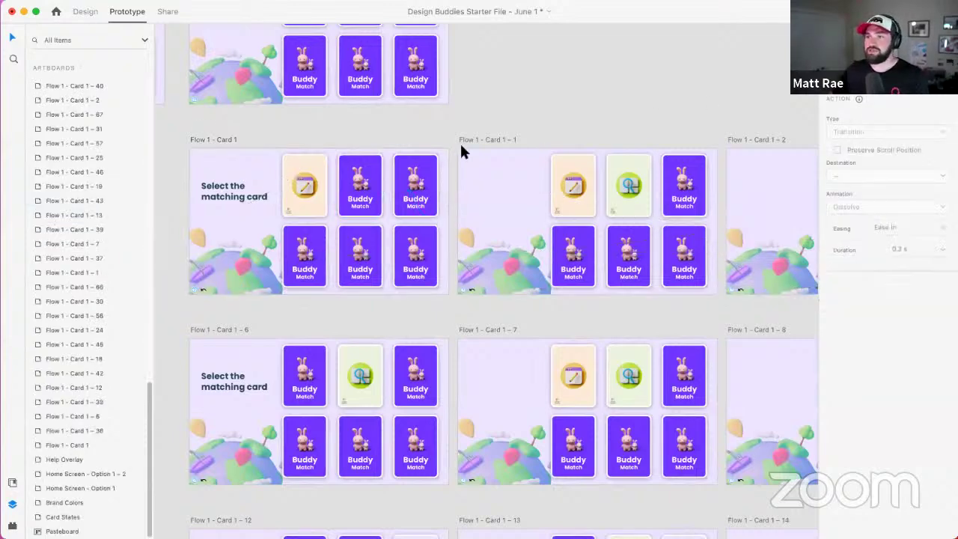
Step: Compare Card Position 2's prototype interactions on Flow 1 - Card 1 with those on Flow 1 - Card 1 – 12
{"action": "left_click", "coordinate": [353, 165]}
{"action": "scroll", "coordinate": [365, 380], "scroll_direction": "down", "scroll_amount": 5}
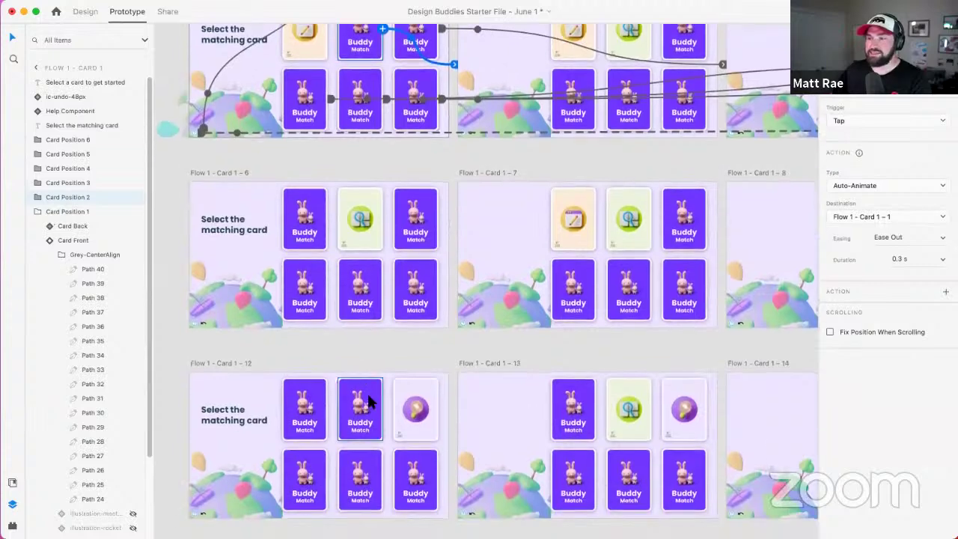
{"action": "left_click", "coordinate": [369, 403]}
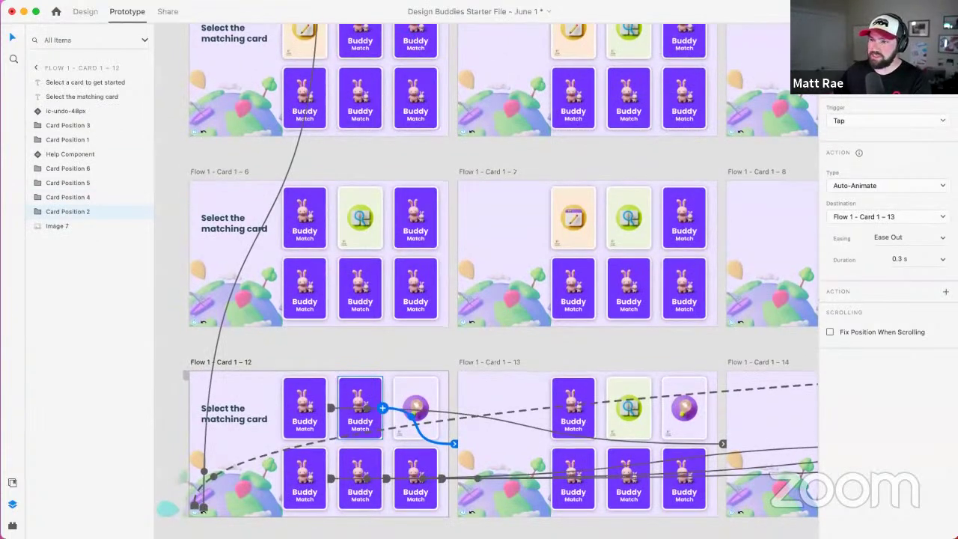
{"action": "left_click", "coordinate": [829, 106]}
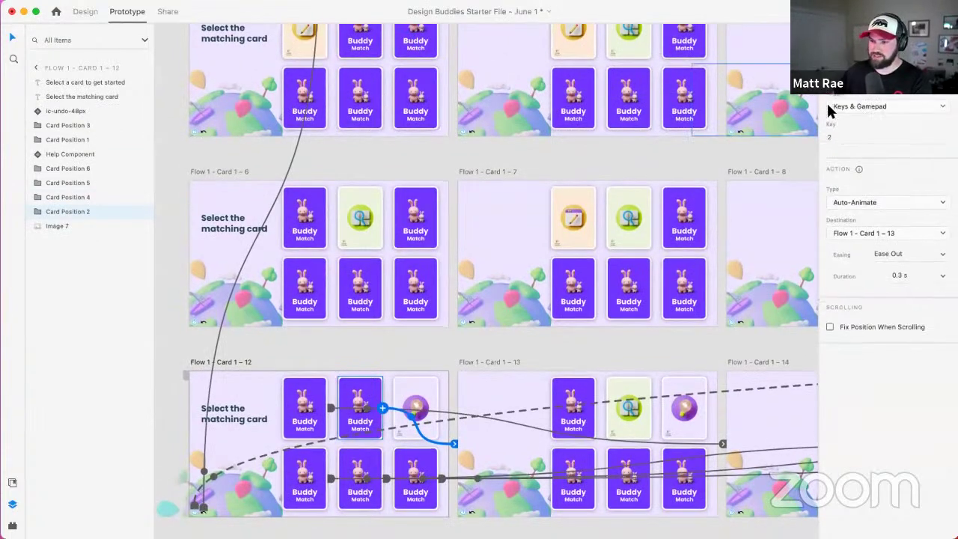
Step: Delete Card Position 2 together with its interactions from the Flow 1 - Card 1 – 12 artboard
{"action": "left_click", "coordinate": [354, 359]}
{"action": "left_click", "coordinate": [361, 383]}
{"action": "key", "text": "Delete"}
{"action": "key", "text": "Delete"}
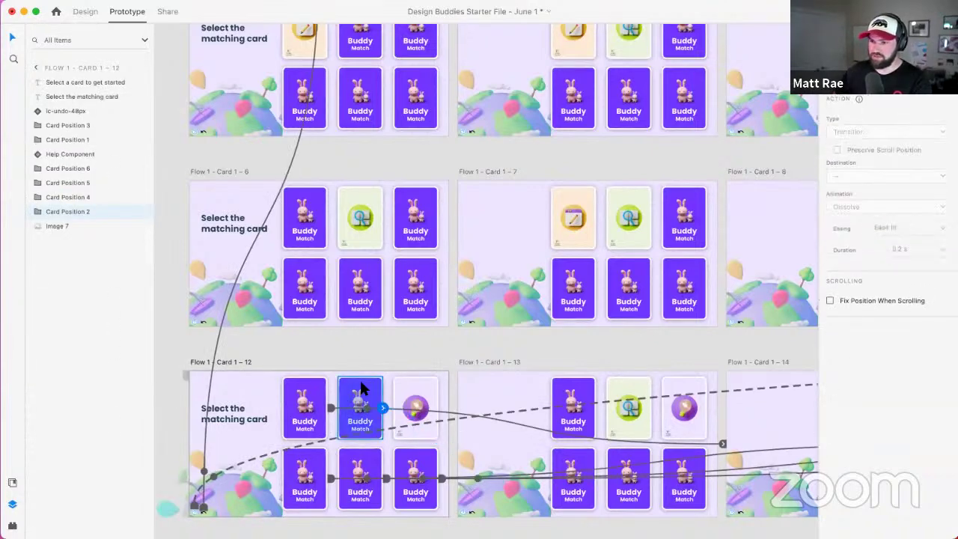
{"action": "key", "text": "Delete"}
{"action": "left_click", "coordinate": [366, 349]}
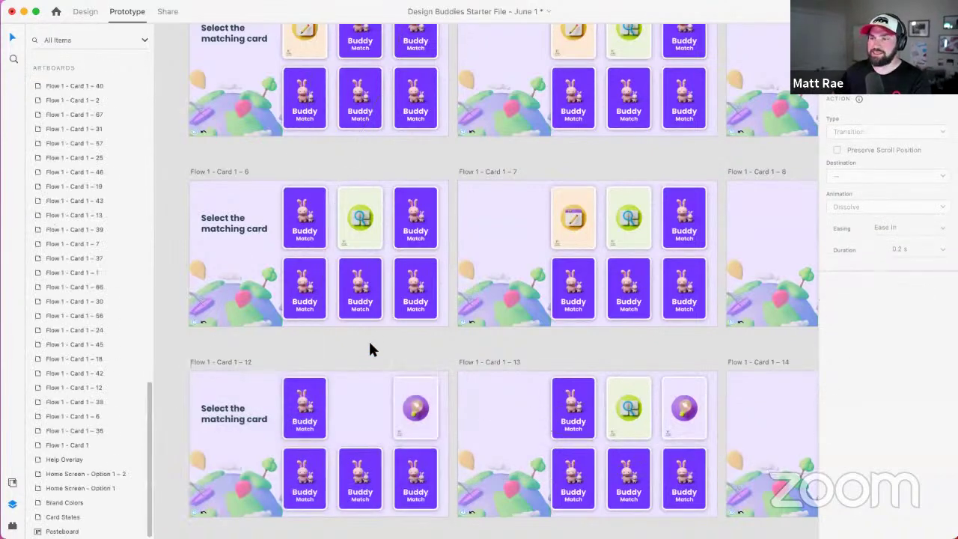
Step: Copy Card Position 2 from Flow 1 - Card 1 and paste it into the gap on Flow 1 - Card 1 – 12
{"action": "scroll", "coordinate": [368, 349], "scroll_direction": "up", "scroll_amount": 3}
{"action": "left_click", "coordinate": [363, 127]}
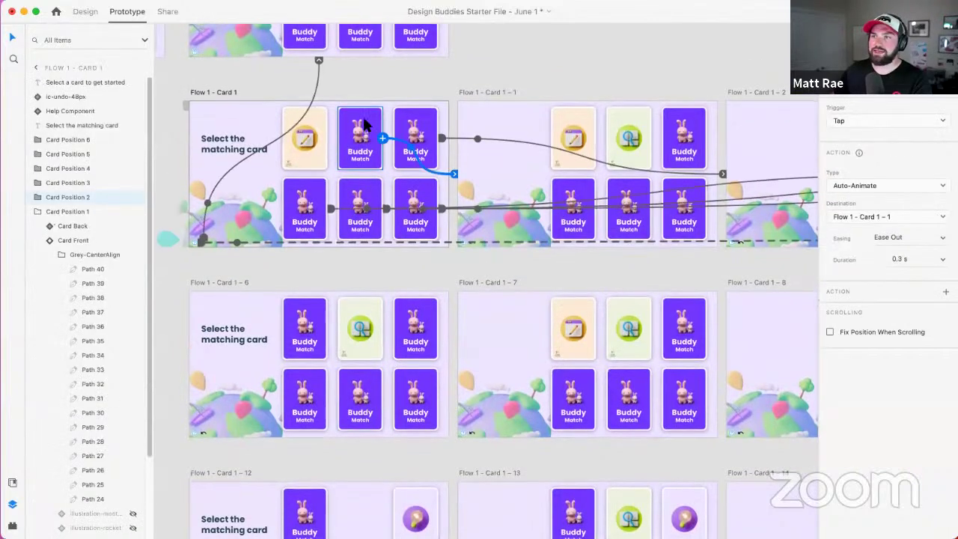
{"action": "right_click", "coordinate": [365, 124]}
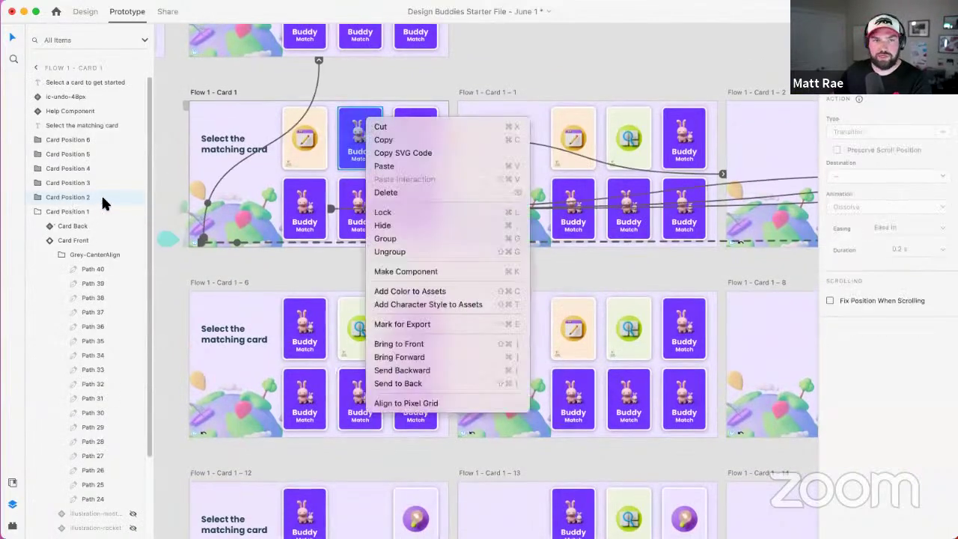
{"action": "left_click", "coordinate": [383, 140]}
{"action": "scroll", "coordinate": [377, 444], "scroll_direction": "down", "scroll_amount": 5}
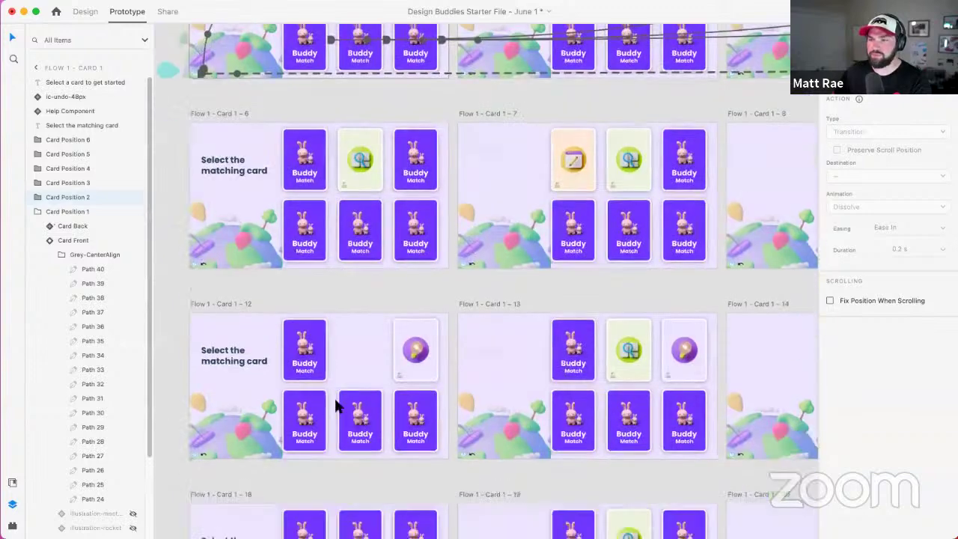
{"action": "left_click", "coordinate": [233, 304]}
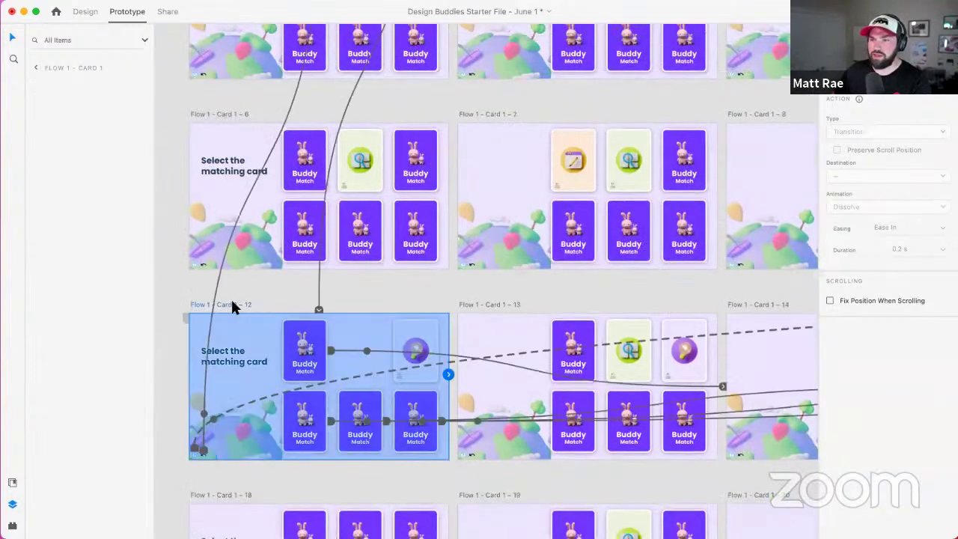
{"action": "right_click", "coordinate": [359, 323]}
{"action": "key", "text": "super+v"}
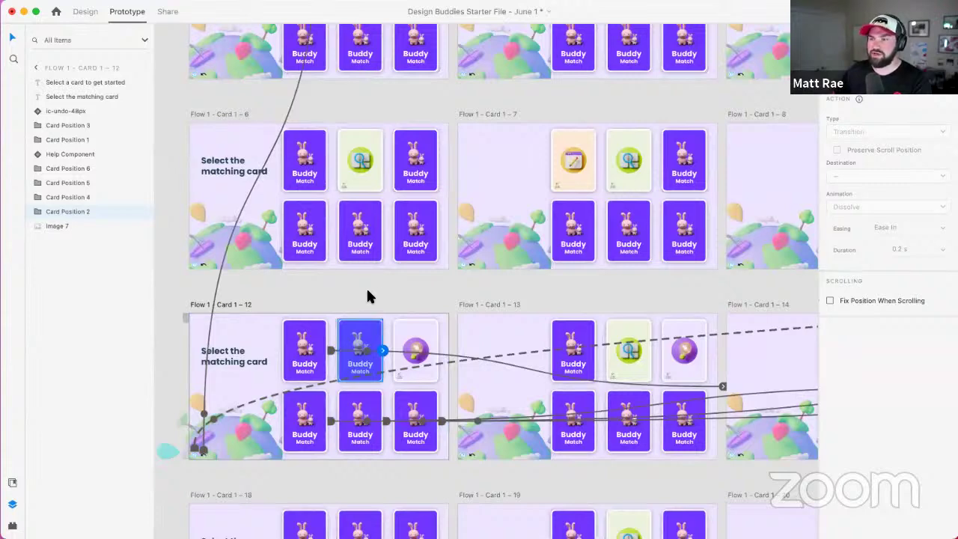
Step: Paste the copied interactions onto the new Card Position 2 and redirect their wires to Flow 1 - Card 1 – 13
{"action": "right_click", "coordinate": [362, 334]}
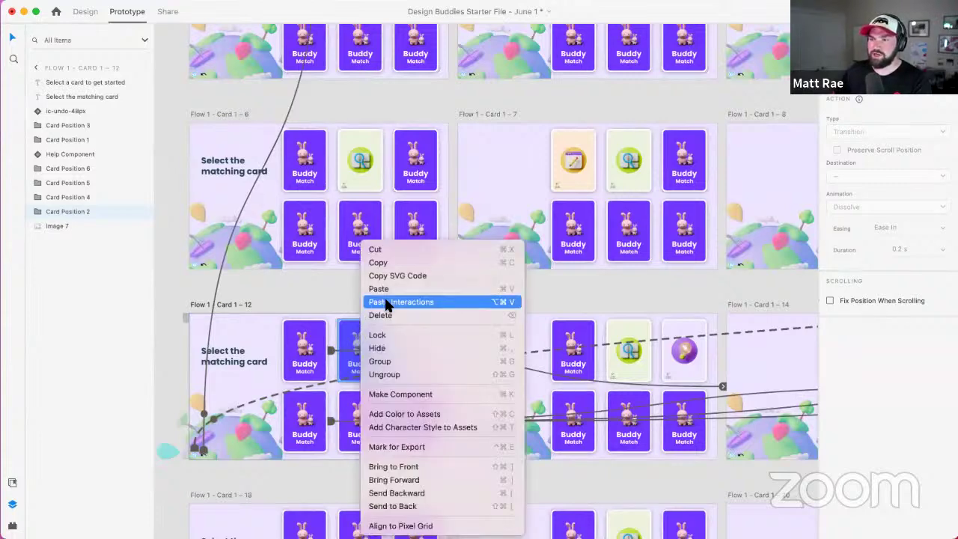
{"action": "left_click", "coordinate": [450, 303]}
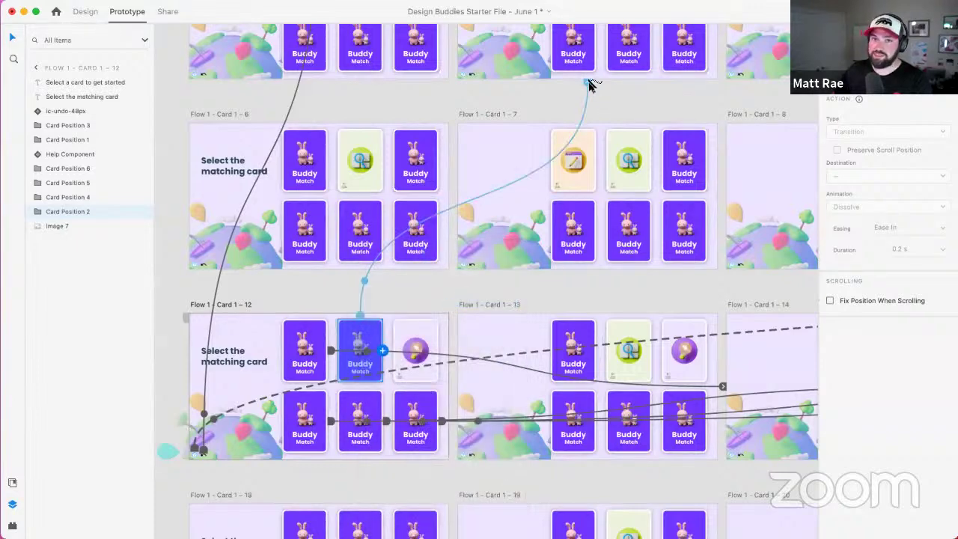
{"action": "left_click_drag", "start_coordinate": [587, 84], "coordinate": [509, 318]}
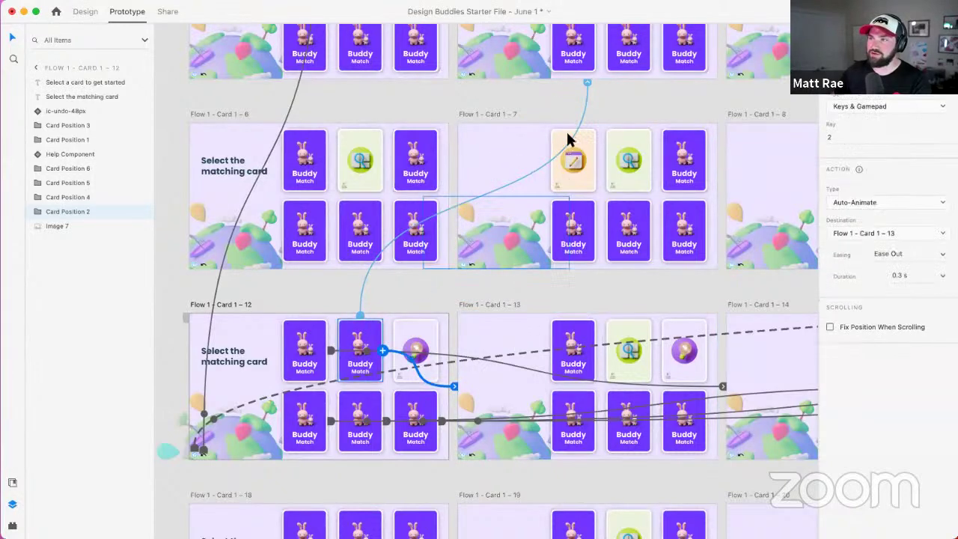
{"action": "left_click_drag", "start_coordinate": [588, 88], "coordinate": [501, 335]}
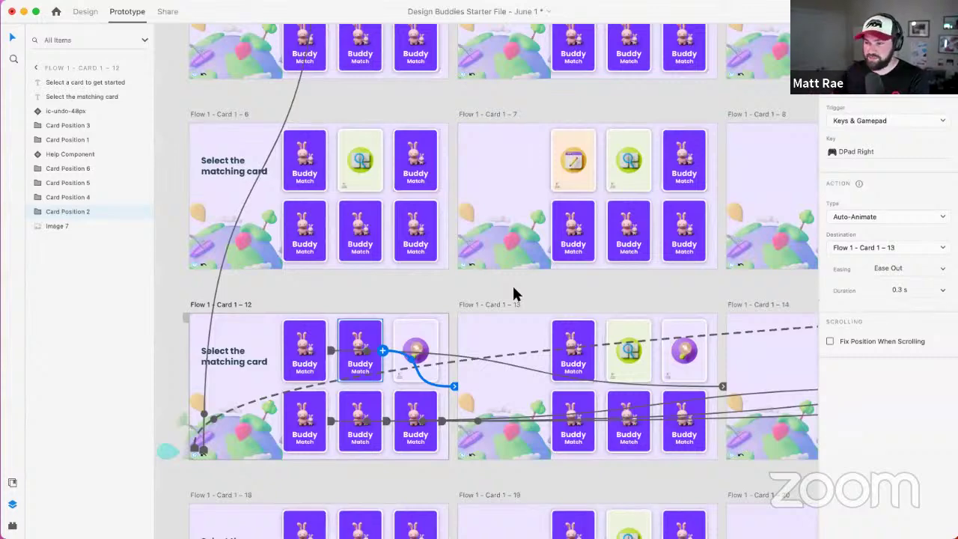
Step: Inspect the prototype interactions and destinations of Card Positions 2 to 6 on Flow 1 - Card 1, one card after another
{"action": "scroll", "coordinate": [514, 291], "scroll_direction": "down", "scroll_amount": 5}
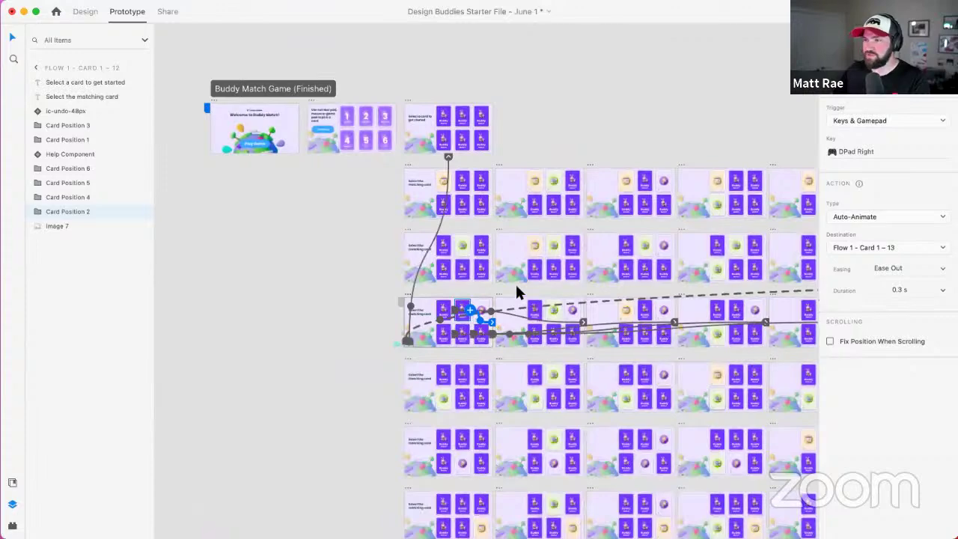
{"action": "left_click", "coordinate": [517, 288]}
{"action": "scroll", "coordinate": [499, 217], "scroll_direction": "up", "scroll_amount": 10}
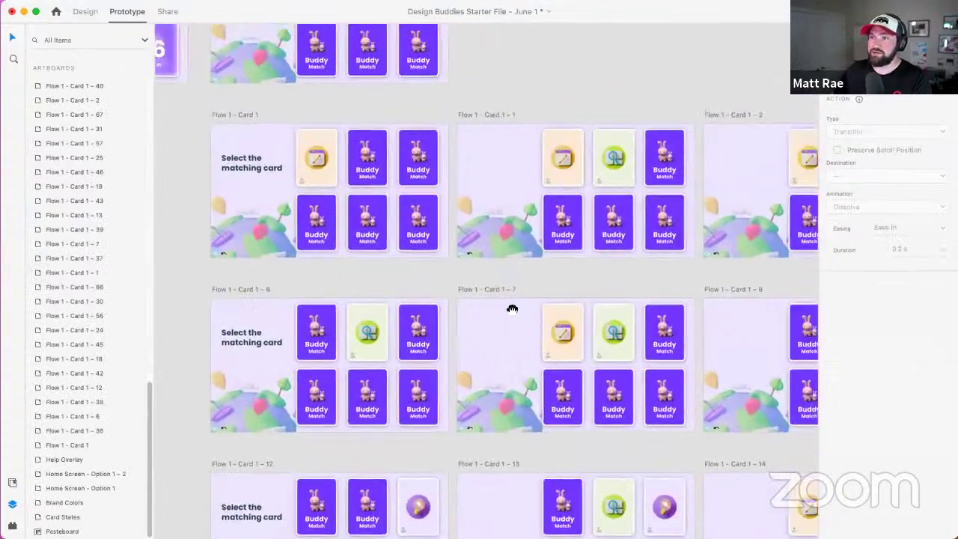
{"action": "scroll", "coordinate": [513, 309], "scroll_direction": "up", "scroll_amount": 2}
{"action": "scroll", "coordinate": [349, 154], "scroll_direction": "up", "scroll_amount": 5}
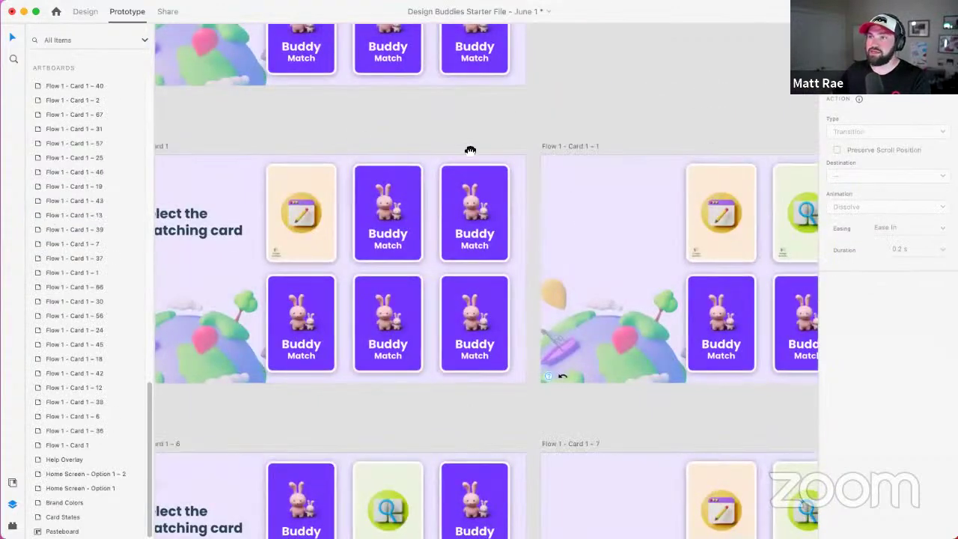
{"action": "scroll", "coordinate": [471, 150], "scroll_direction": "left", "scroll_amount": 4}
{"action": "scroll", "coordinate": [385, 124], "scroll_direction": "right", "scroll_amount": 2}
{"action": "left_click", "coordinate": [479, 209]}
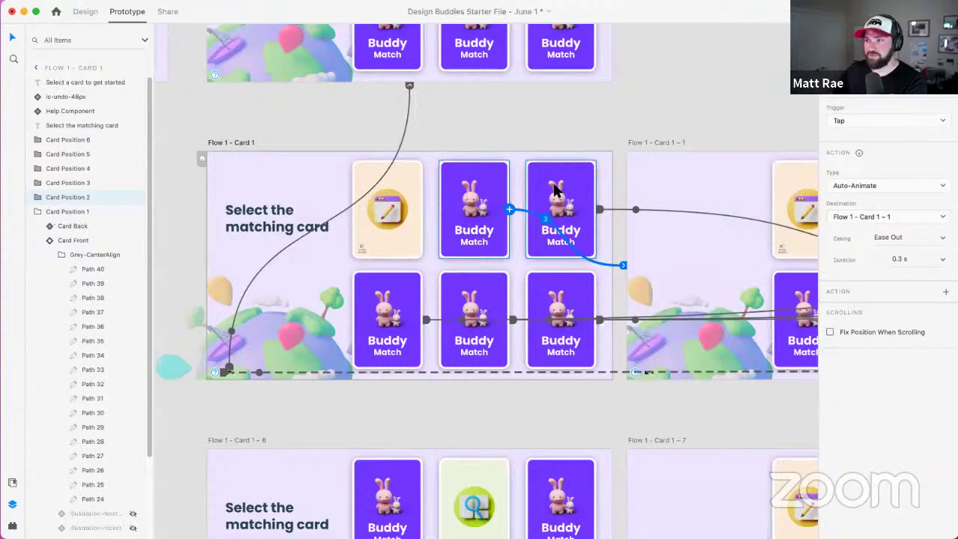
{"action": "left_click", "coordinate": [554, 191]}
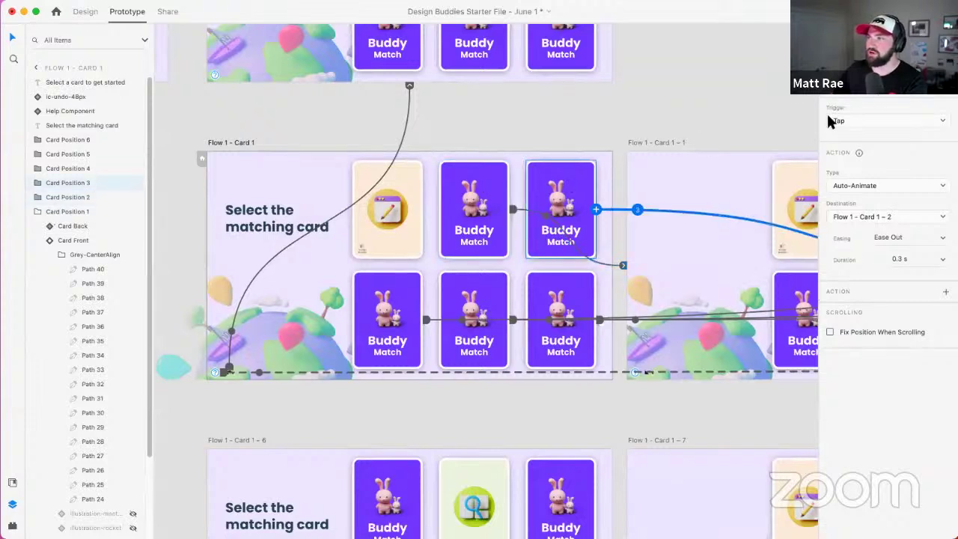
{"action": "left_click", "coordinate": [397, 303]}
{"action": "left_click", "coordinate": [466, 297]}
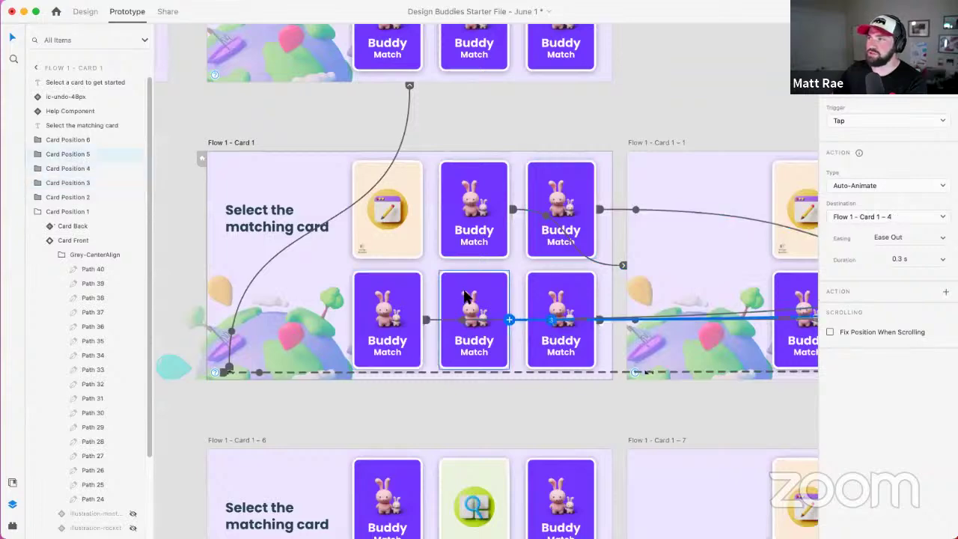
{"action": "left_click", "coordinate": [560, 294]}
{"action": "left_click", "coordinate": [485, 297]}
{"action": "left_click", "coordinate": [382, 297]}
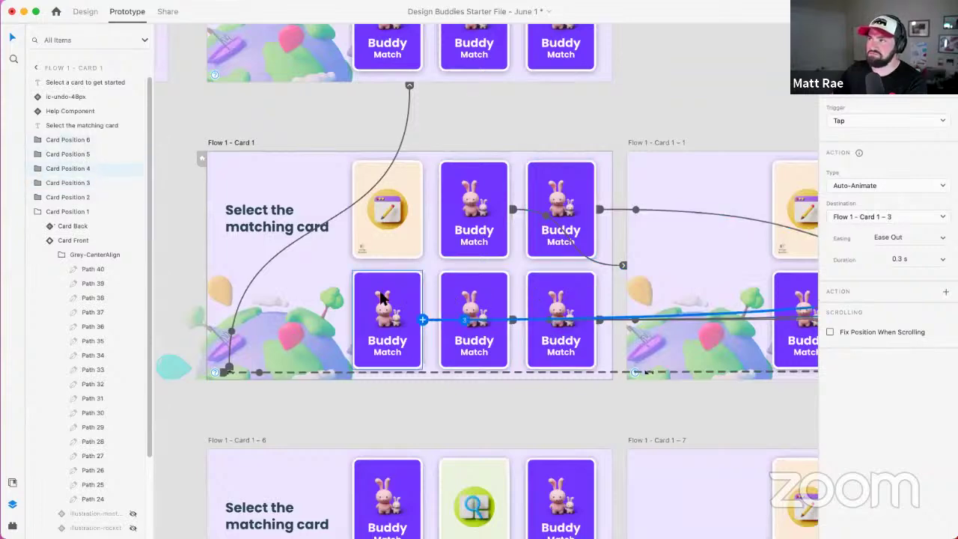
Step: Preview the prototype from Flow 1 - Card 1, go back to the card selection screen and close the preview
{"action": "key", "text": "Escape"}
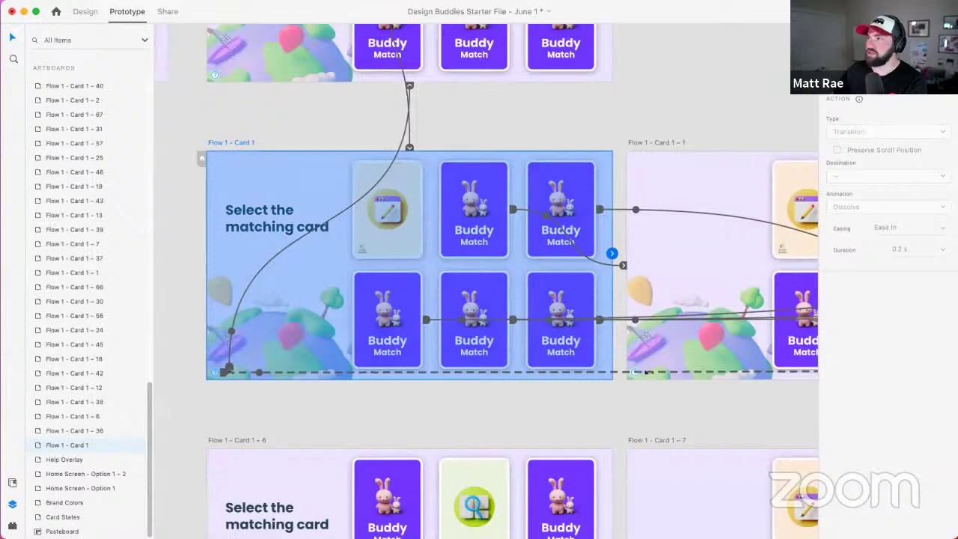
{"action": "key", "text": "super+Return"}
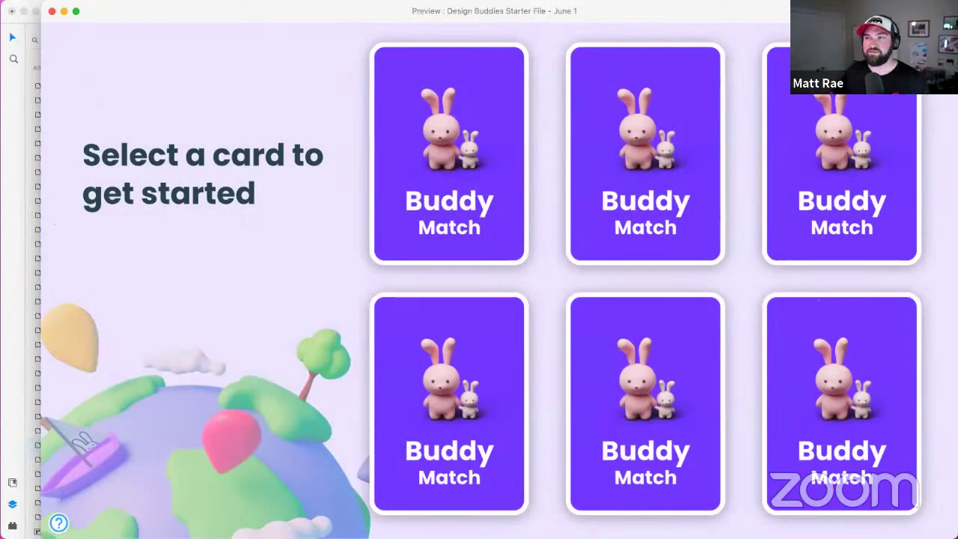
{"action": "key", "text": "super+w"}
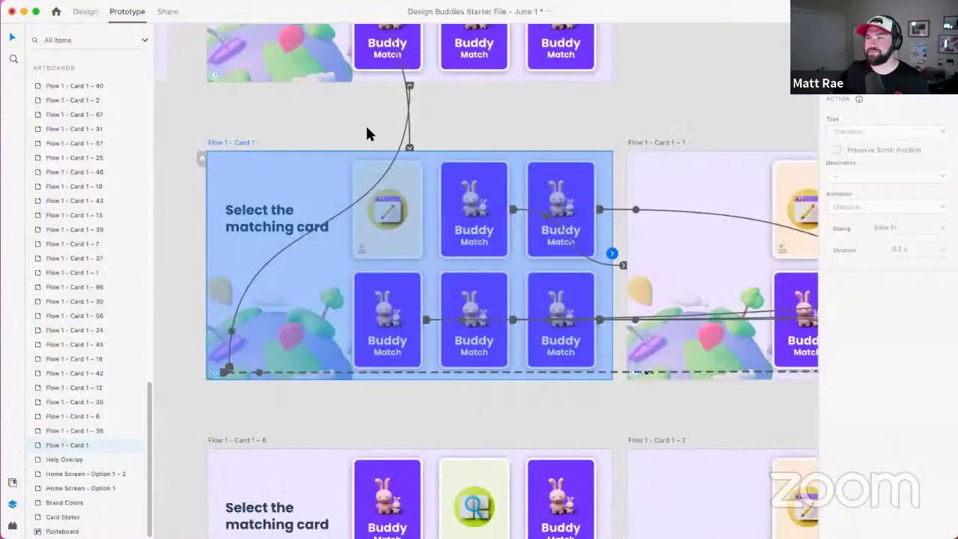
{"action": "left_click", "coordinate": [548, 128]}
Step: Compare the outgoing wires of Flow 1 - Card 1 with the Incorrect Modal overlay interaction on Flow 1 - Card 1 – 1
{"action": "scroll", "coordinate": [546, 124], "scroll_direction": "down", "scroll_amount": 5}
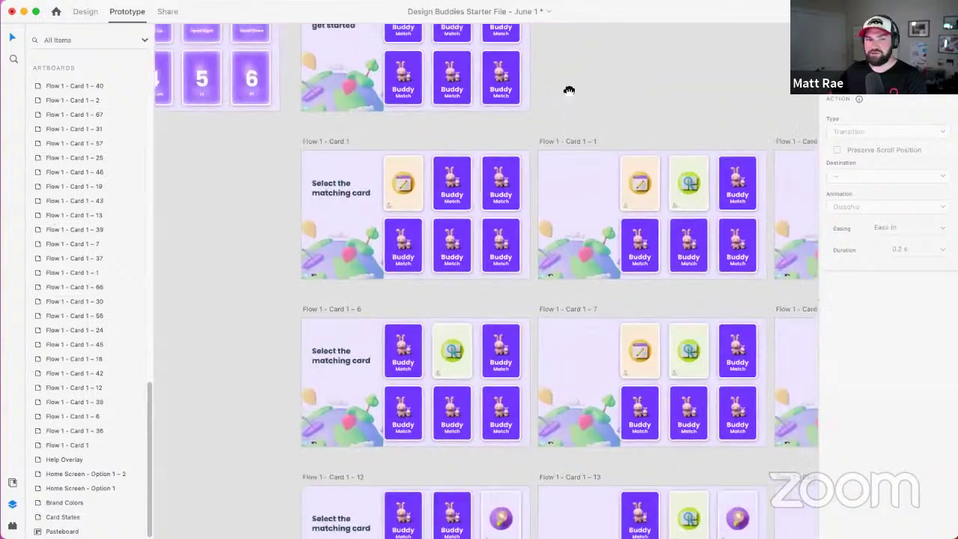
{"action": "scroll", "coordinate": [568, 92], "scroll_direction": "right", "scroll_amount": 2}
{"action": "scroll", "coordinate": [568, 93], "scroll_direction": "down", "scroll_amount": 1}
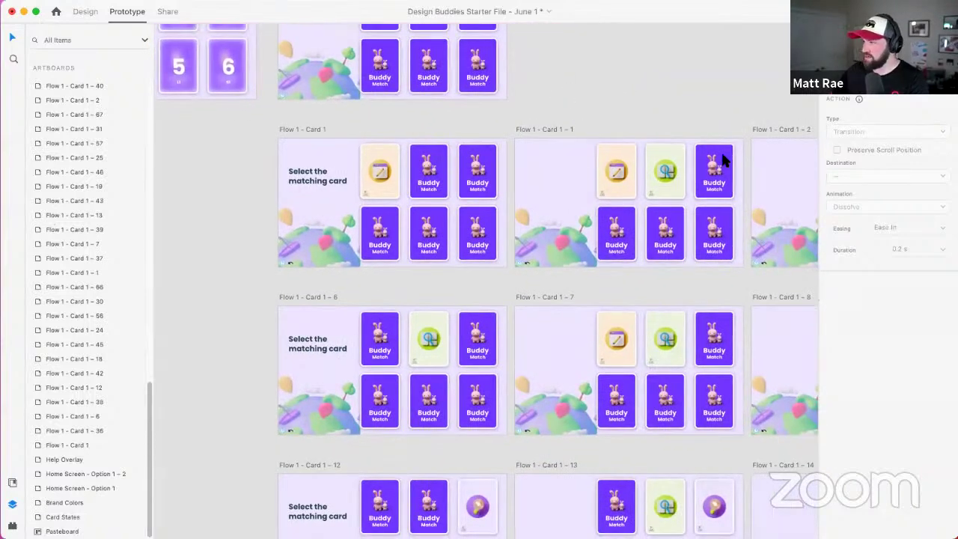
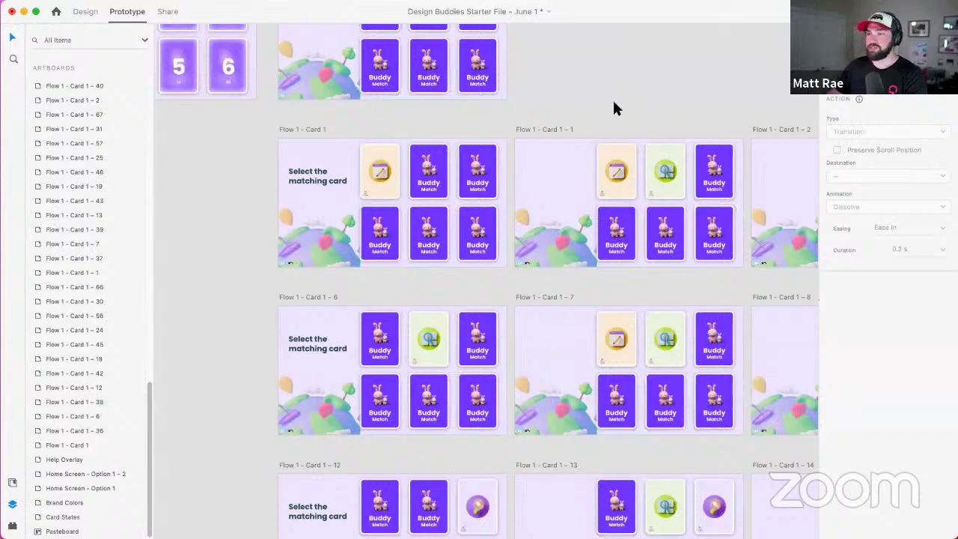
{"action": "scroll", "coordinate": [610, 112], "scroll_direction": "down", "scroll_amount": 1}
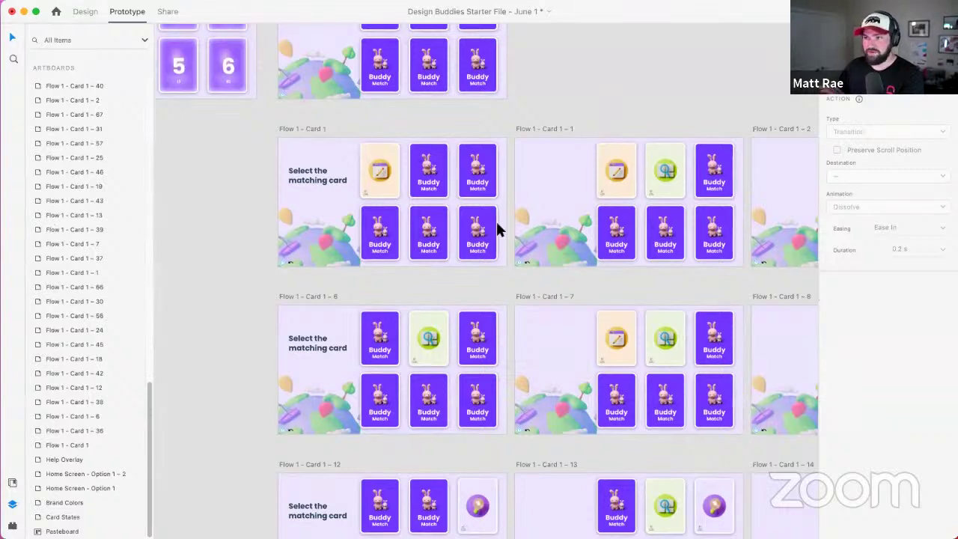
{"action": "left_click", "coordinate": [312, 130]}
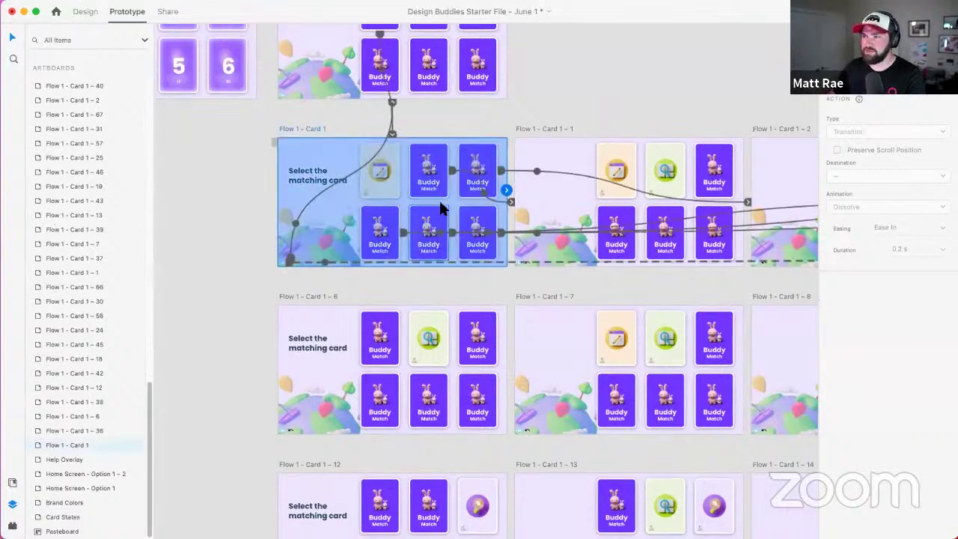
{"action": "scroll", "coordinate": [375, 180], "scroll_direction": "right", "scroll_amount": 5}
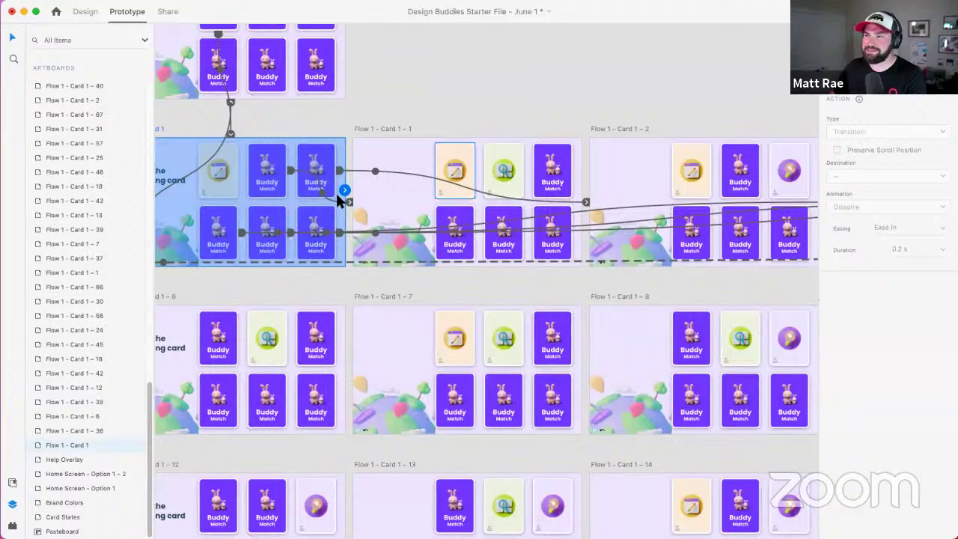
{"action": "left_click", "coordinate": [295, 107]}
{"action": "left_click", "coordinate": [270, 155]}
{"action": "left_click", "coordinate": [396, 128]}
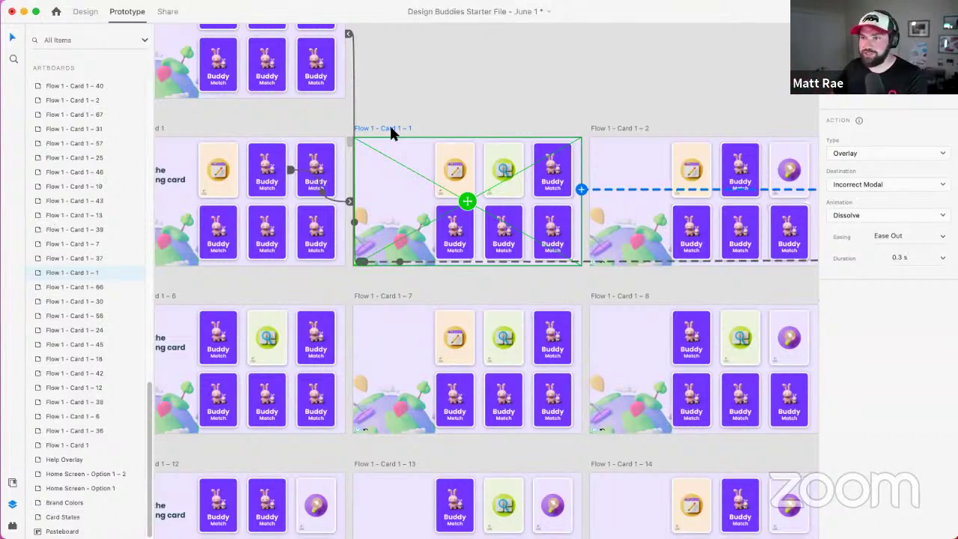
Step: Trace the card wires from Flow 1 - Card 1 to the second-card artboards along its row, ending back at the source artboard
{"action": "left_click", "coordinate": [328, 200]}
{"action": "scroll", "coordinate": [329, 203], "scroll_direction": "right", "scroll_amount": 8}
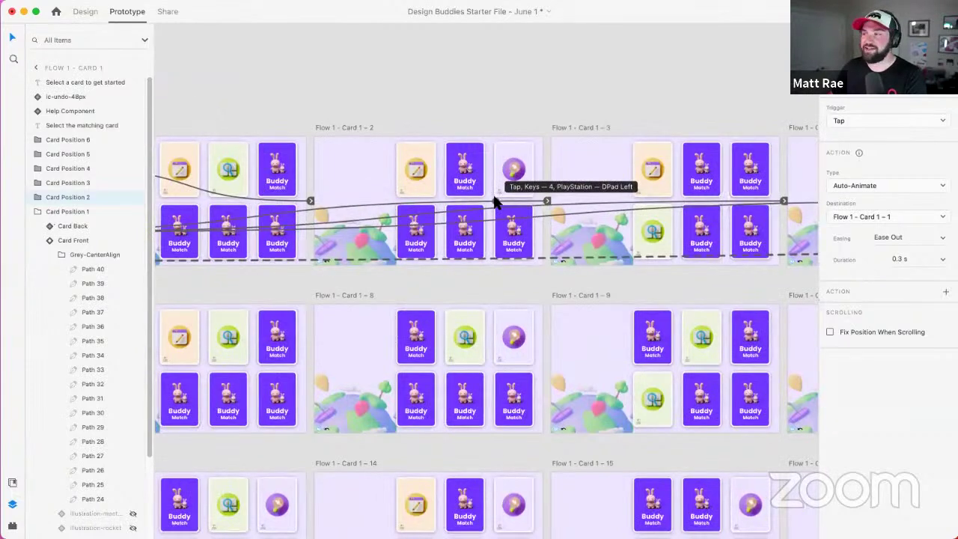
{"action": "scroll", "coordinate": [494, 196], "scroll_direction": "right", "scroll_amount": 5}
{"action": "scroll", "coordinate": [540, 191], "scroll_direction": "right", "scroll_amount": 5}
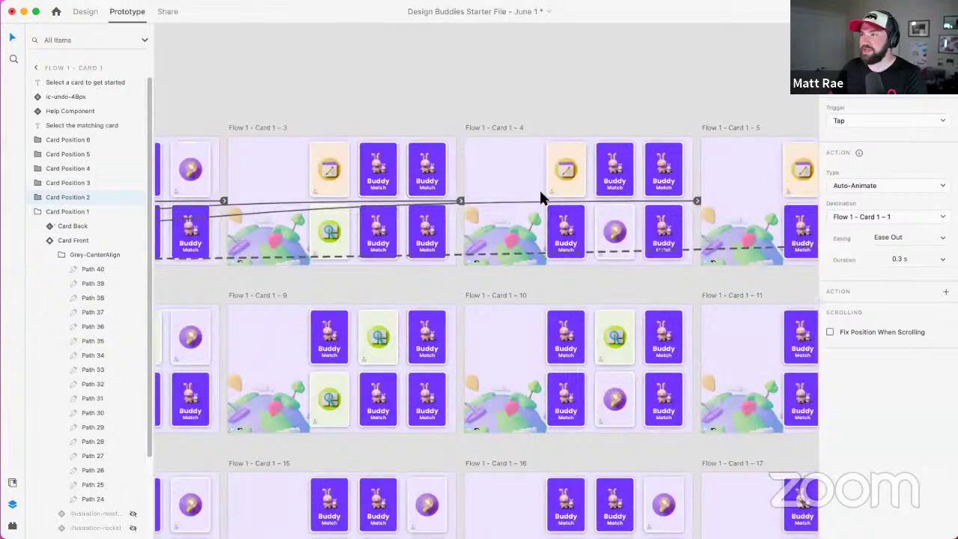
{"action": "scroll", "coordinate": [540, 196], "scroll_direction": "right", "scroll_amount": 6}
{"action": "scroll", "coordinate": [541, 197], "scroll_direction": "down", "scroll_amount": 5}
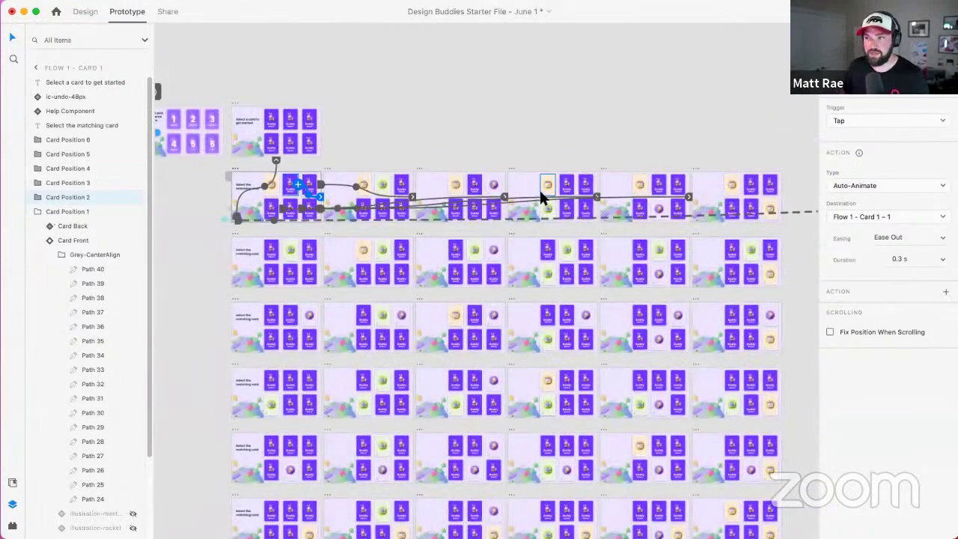
{"action": "scroll", "coordinate": [552, 289], "scroll_direction": "right", "scroll_amount": 3}
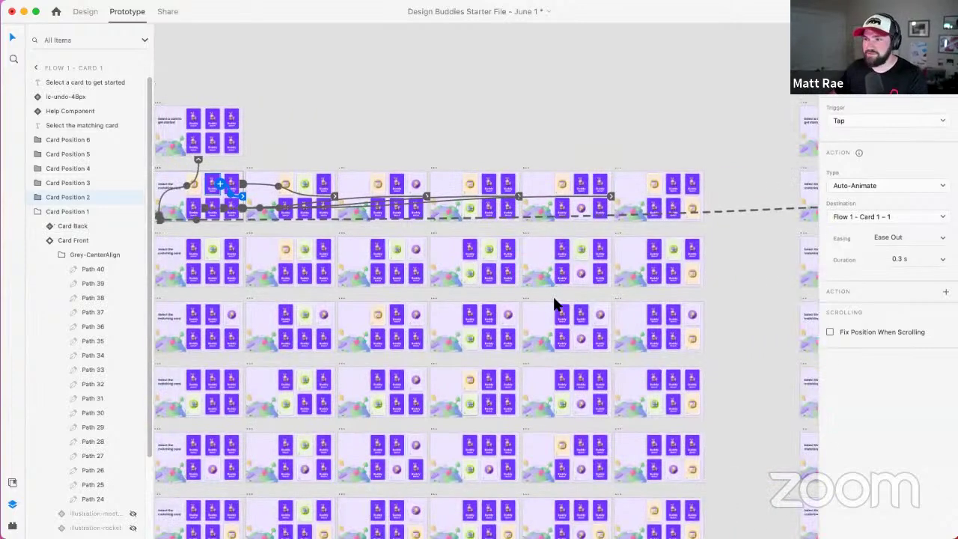
{"action": "scroll", "coordinate": [554, 304], "scroll_direction": "left", "scroll_amount": 2}
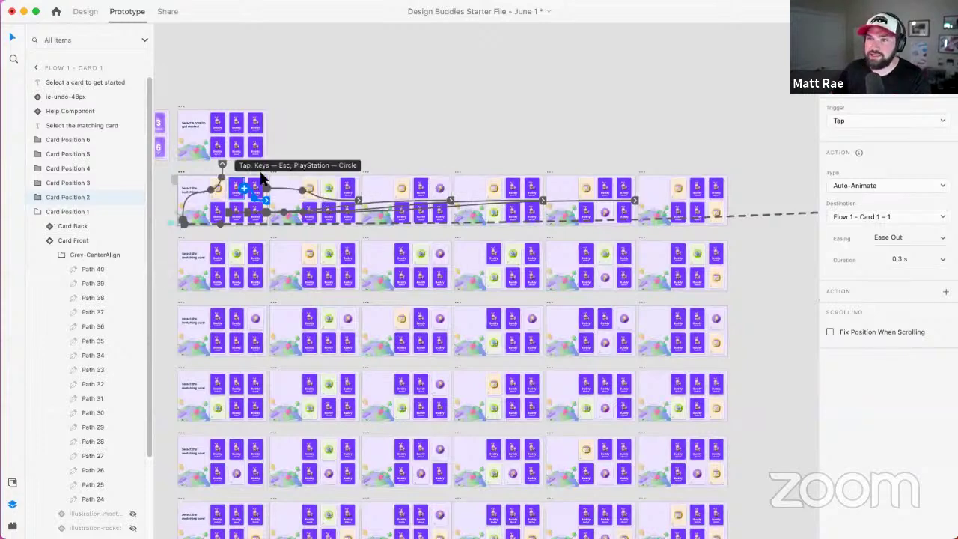
{"action": "left_click", "coordinate": [178, 172]}
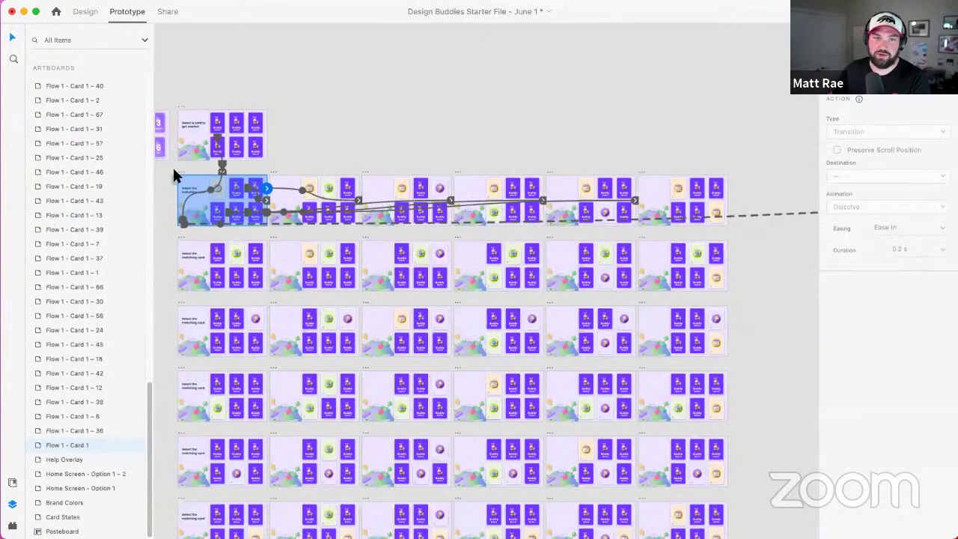
{"action": "scroll", "coordinate": [173, 172], "scroll_direction": "up", "scroll_amount": 5}
{"action": "scroll", "coordinate": [173, 176], "scroll_direction": "up", "scroll_amount": 3}
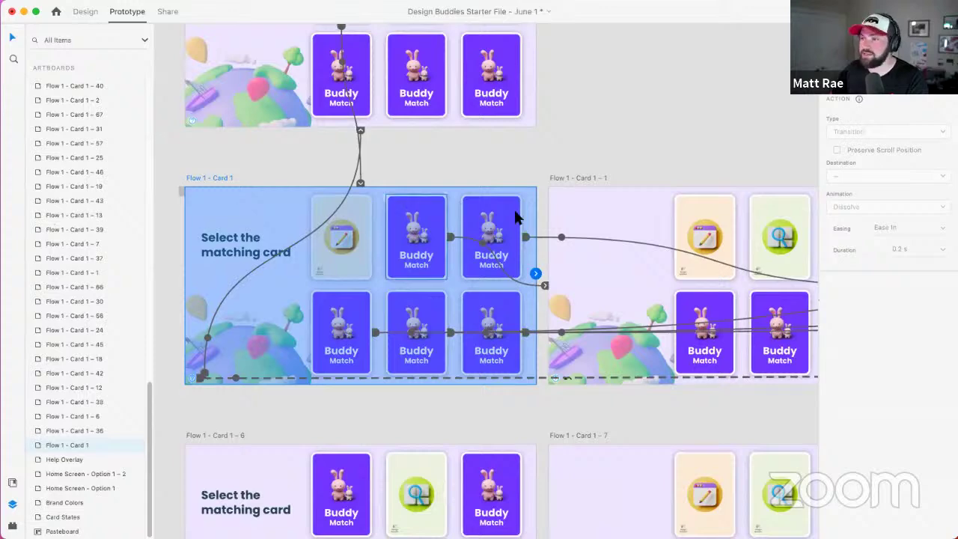
Step: Inspect the Incorrect Modal overlay interaction on Flow 1 - Card 1 – 1 and review its available action types
{"action": "scroll", "coordinate": [465, 202], "scroll_direction": "right", "scroll_amount": 5}
{"action": "left_click", "coordinate": [418, 177]}
{"action": "scroll", "coordinate": [513, 154], "scroll_direction": "right", "scroll_amount": 4}
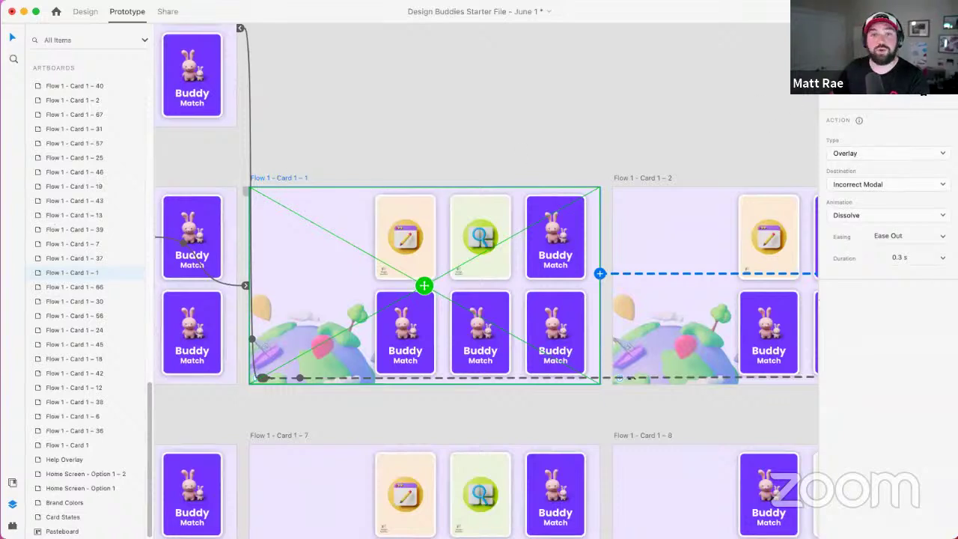
{"action": "left_click", "coordinate": [884, 154]}
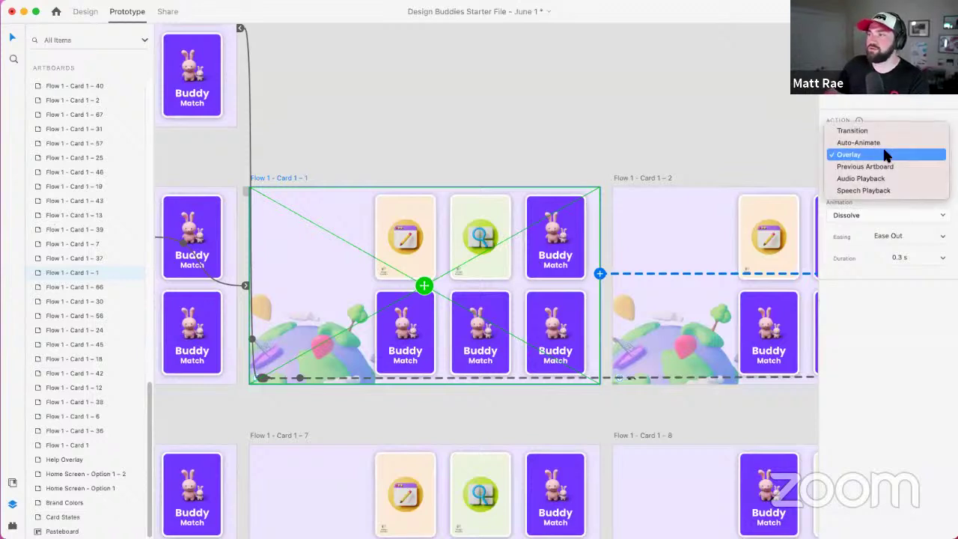
{"action": "left_click", "coordinate": [884, 153]}
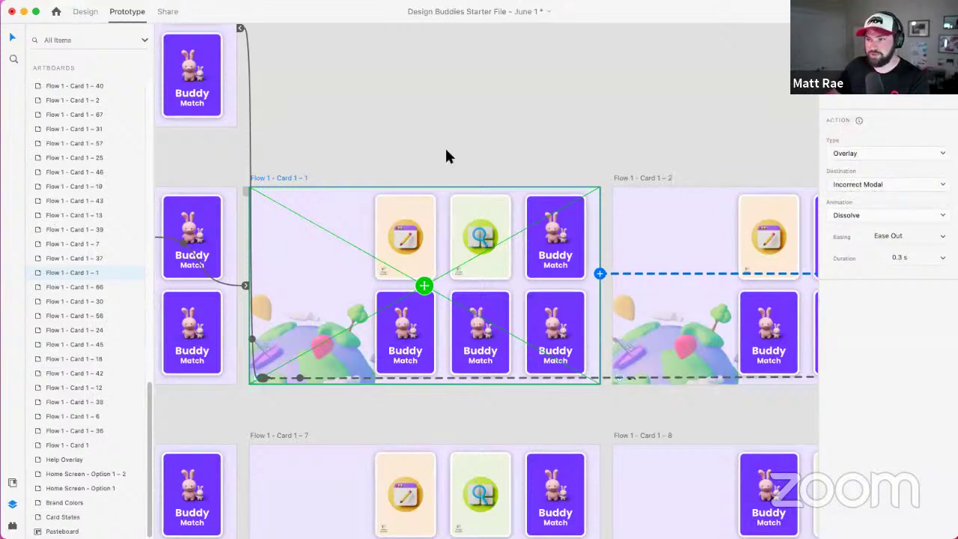
Step: Trace the help icon's overlay wire from Flow 1 - Card 1 – 1 along the row to the Help Overlay artboard
{"action": "left_click", "coordinate": [357, 377]}
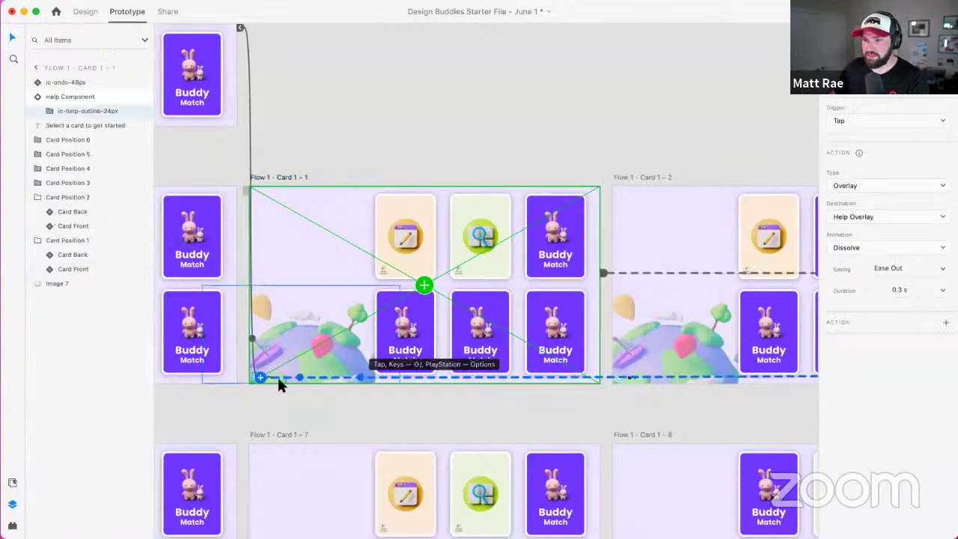
{"action": "scroll", "coordinate": [524, 378], "scroll_direction": "down", "scroll_amount": 5}
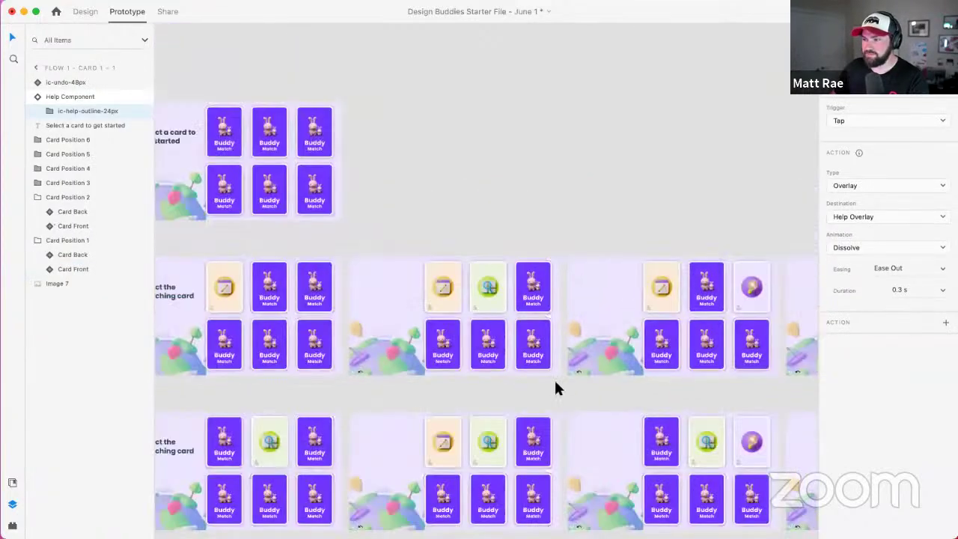
{"action": "scroll", "coordinate": [556, 387], "scroll_direction": "up", "scroll_amount": 3}
{"action": "scroll", "coordinate": [574, 385], "scroll_direction": "right", "scroll_amount": 5}
{"action": "scroll", "coordinate": [575, 383], "scroll_direction": "right", "scroll_amount": 15}
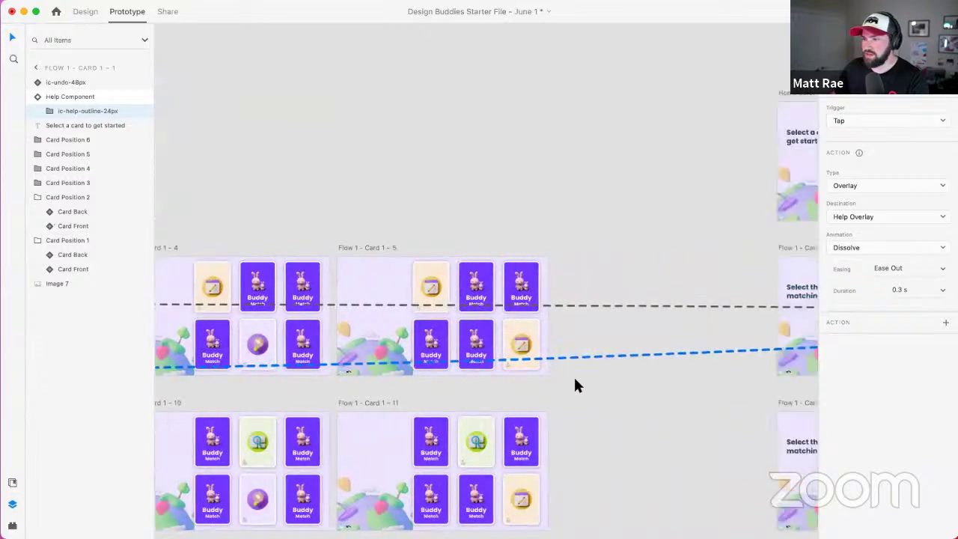
{"action": "scroll", "coordinate": [575, 385], "scroll_direction": "right", "scroll_amount": 20}
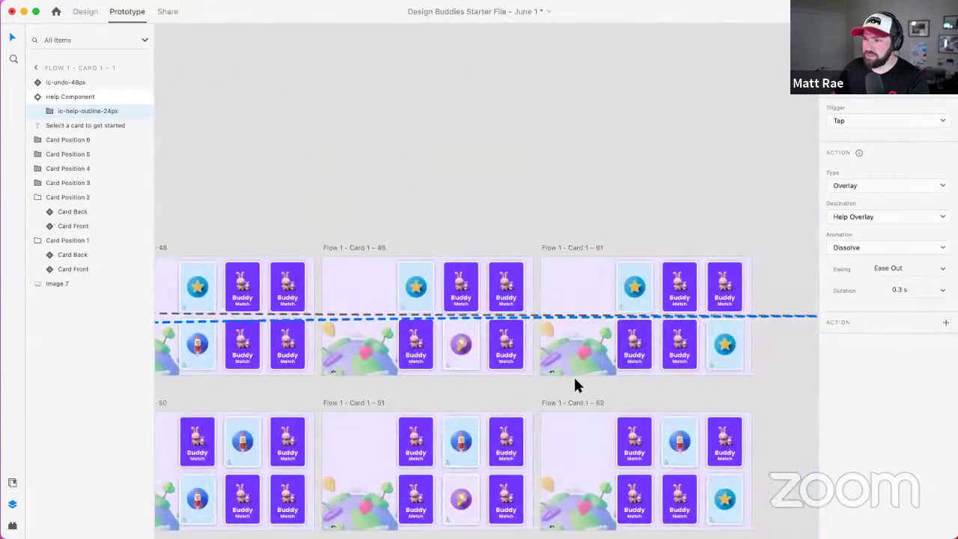
{"action": "scroll", "coordinate": [575, 385], "scroll_direction": "right", "scroll_amount": 5}
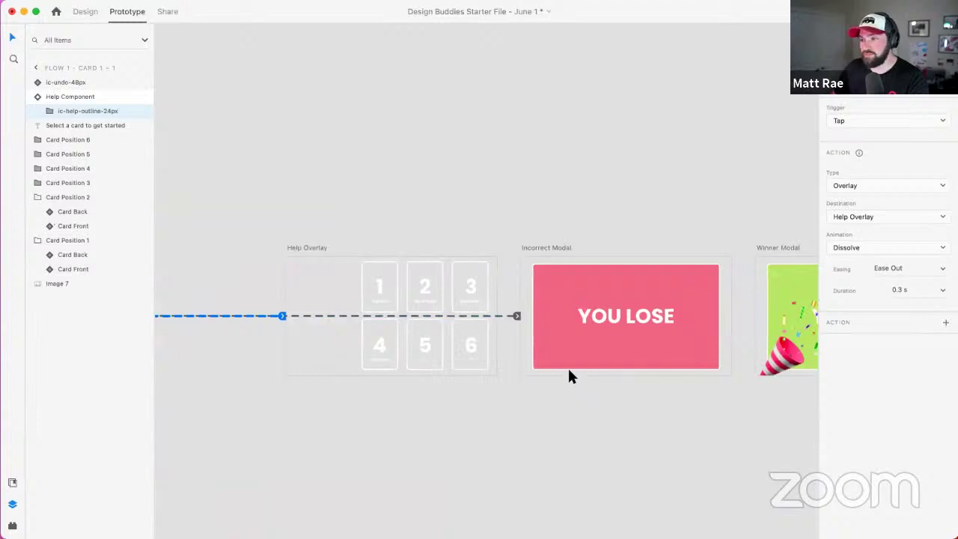
Step: Examine the overlay wire leading into the Incorrect Modal artboard and review its easing options
{"action": "left_click_drag", "start_coordinate": [502, 314], "coordinate": [630, 298]}
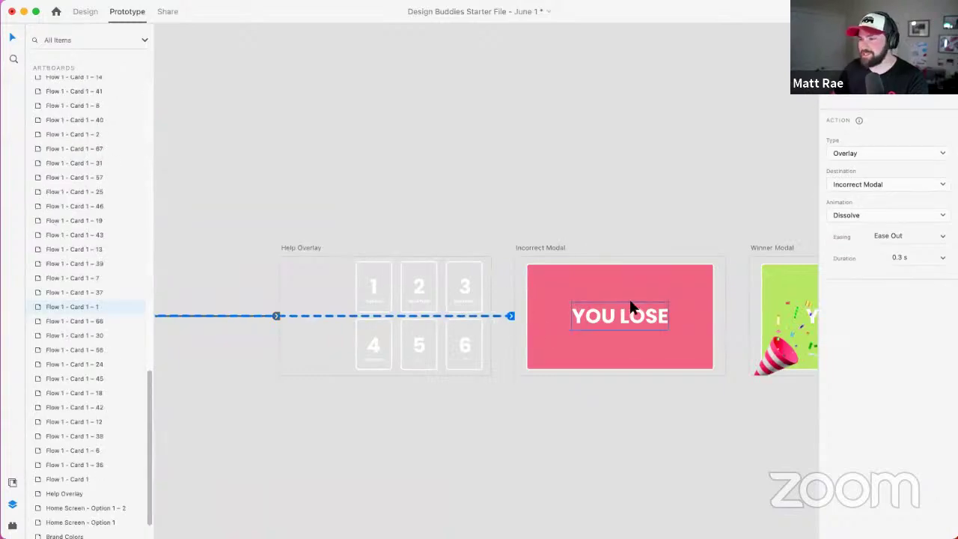
{"action": "scroll", "coordinate": [569, 299], "scroll_direction": "up", "scroll_amount": 5}
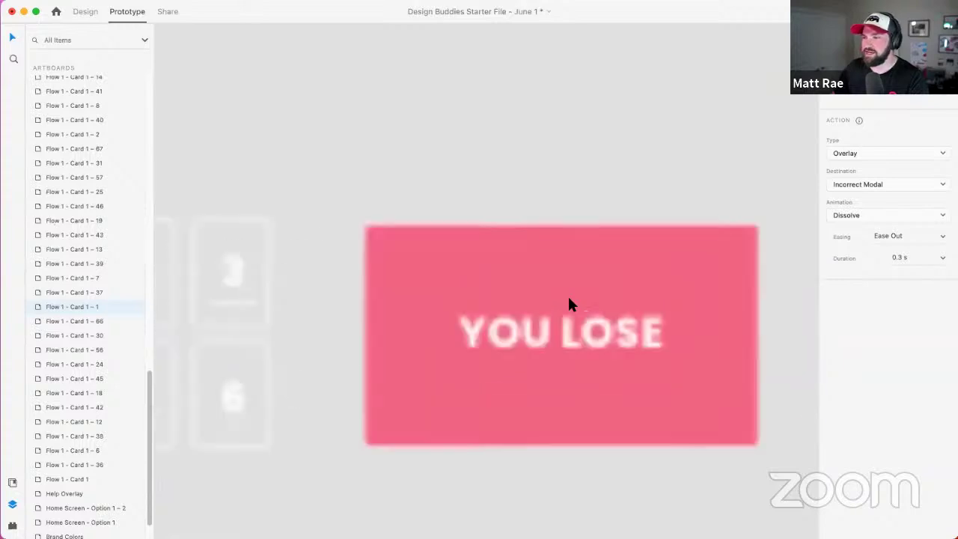
{"action": "scroll", "coordinate": [590, 309], "scroll_direction": "right", "scroll_amount": 3}
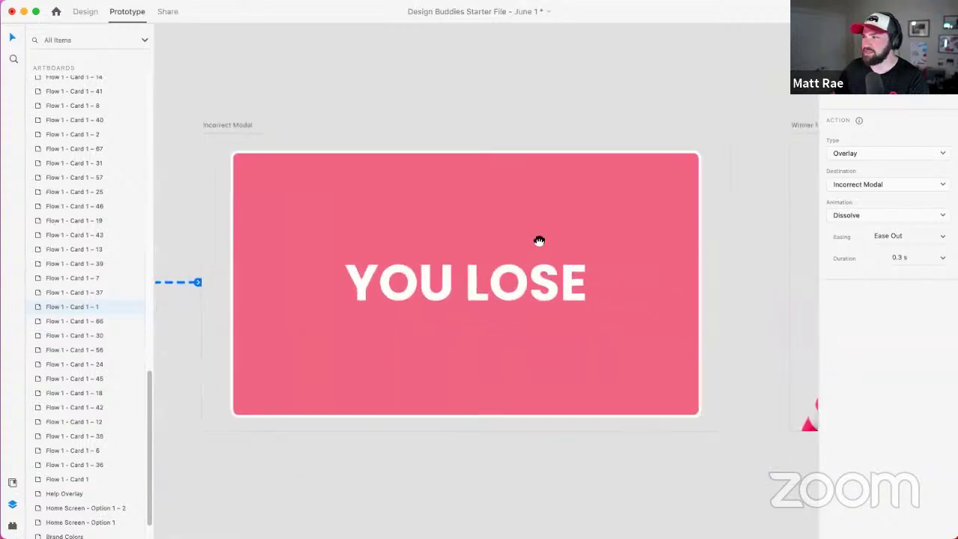
{"action": "left_click", "coordinate": [942, 237]}
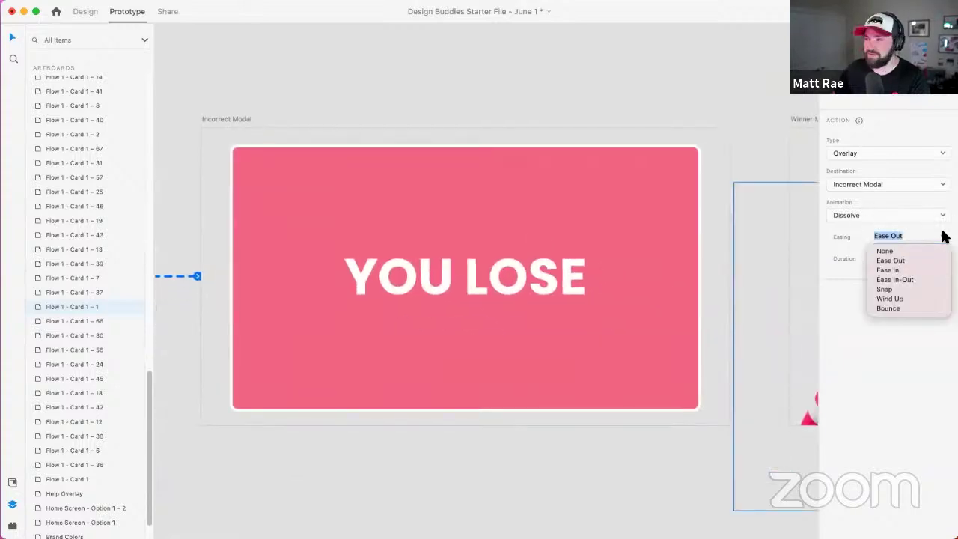
{"action": "left_click", "coordinate": [945, 236]}
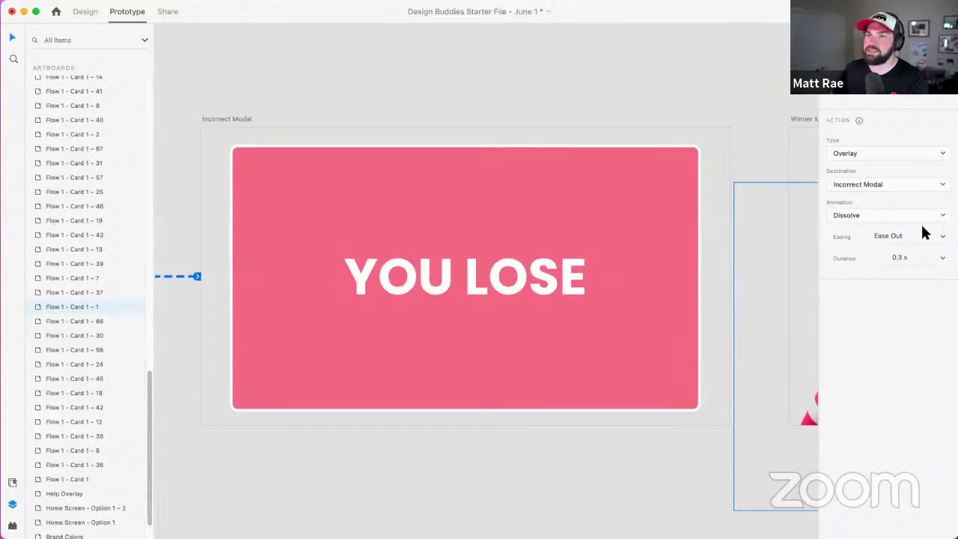
Step: Inspect the Incorrect Modal artboard's outgoing Previous Artboard interaction and its YOU LOSE background rectangle
{"action": "left_click", "coordinate": [226, 120]}
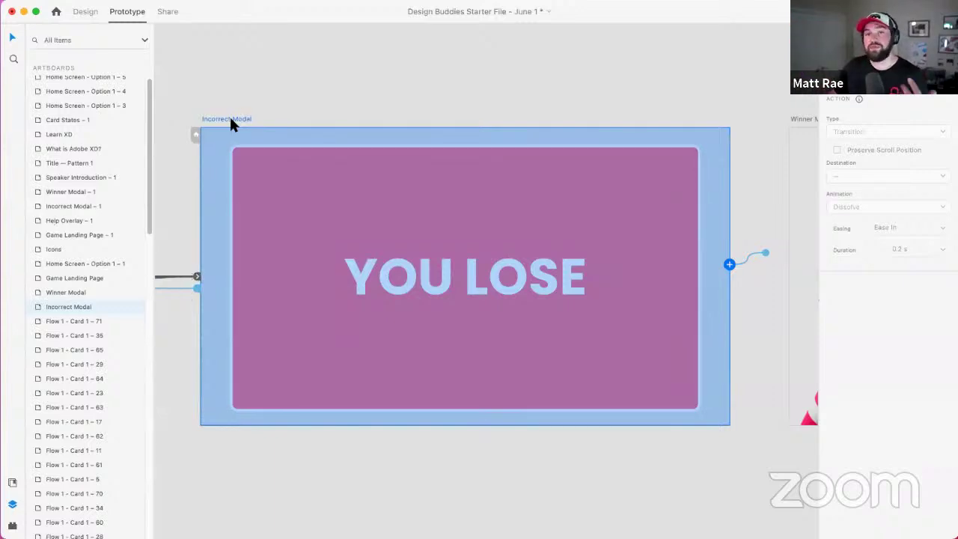
{"action": "left_click", "coordinate": [751, 257]}
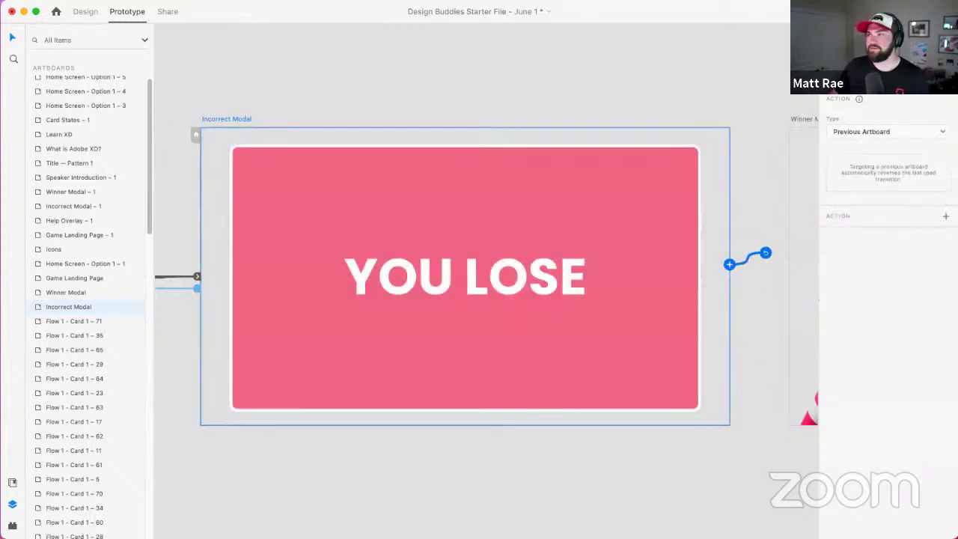
{"action": "left_click", "coordinate": [234, 122]}
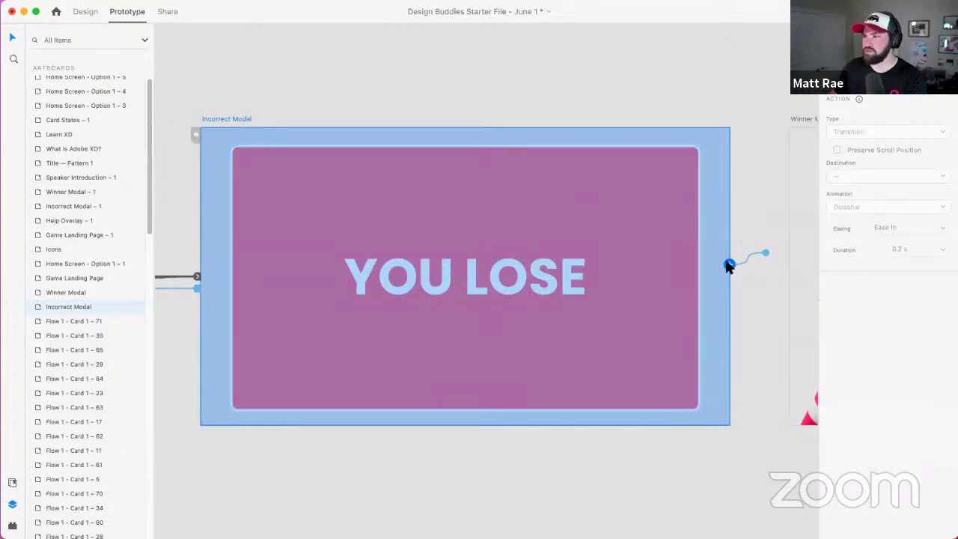
{"action": "left_click", "coordinate": [245, 112]}
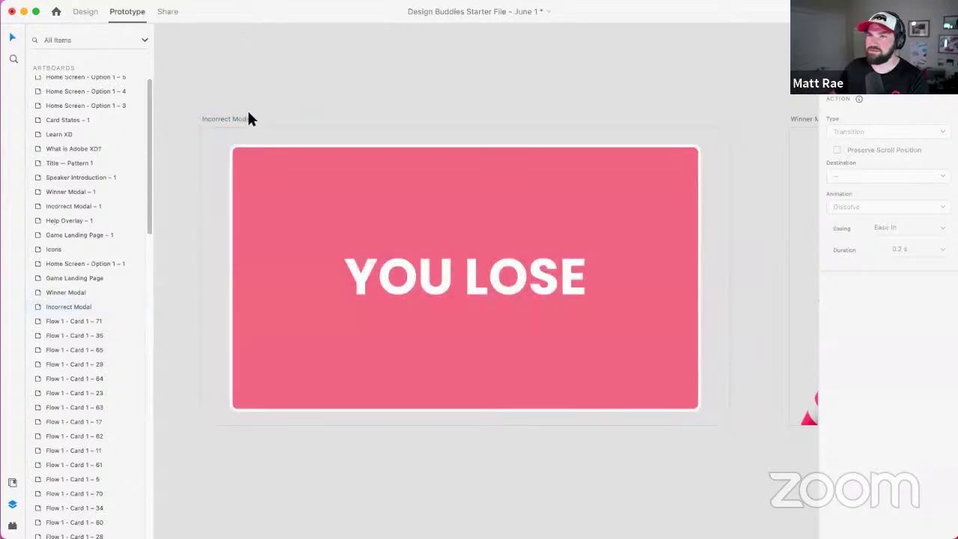
{"action": "left_click", "coordinate": [238, 120]}
{"action": "left_click", "coordinate": [367, 191]}
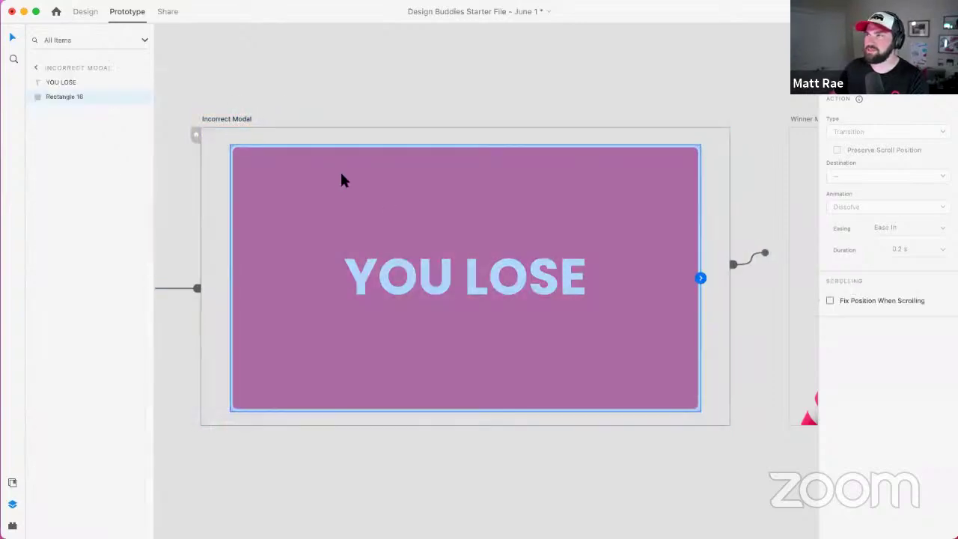
{"action": "left_click", "coordinate": [241, 120]}
{"action": "scroll", "coordinate": [372, 108], "scroll_direction": "down", "scroll_amount": 5}
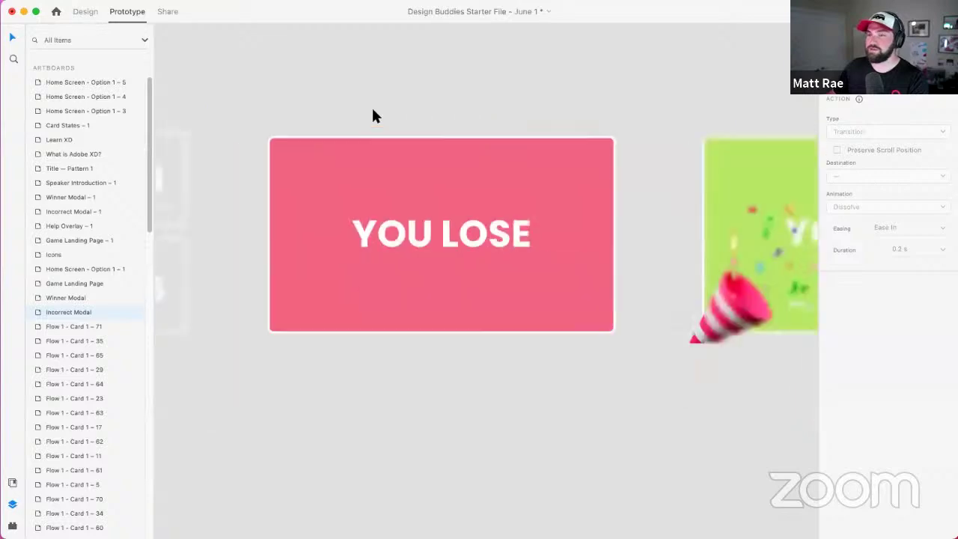
Step: Set the animation of the Incorrect Modal's transition to Home Screen - Option 1 to Push Down
{"action": "left_click", "coordinate": [285, 179]}
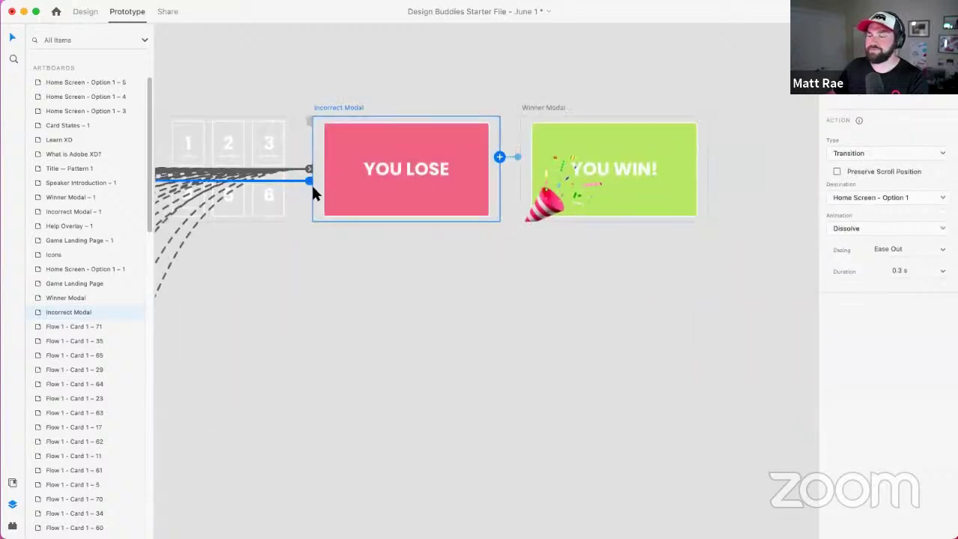
{"action": "scroll", "coordinate": [332, 131], "scroll_direction": "up", "scroll_amount": 5}
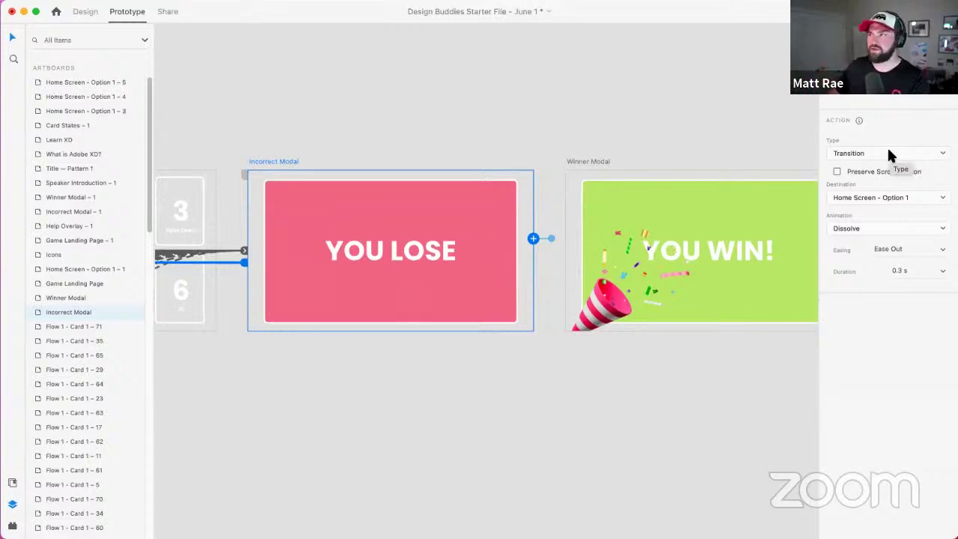
{"action": "left_click", "coordinate": [877, 226]}
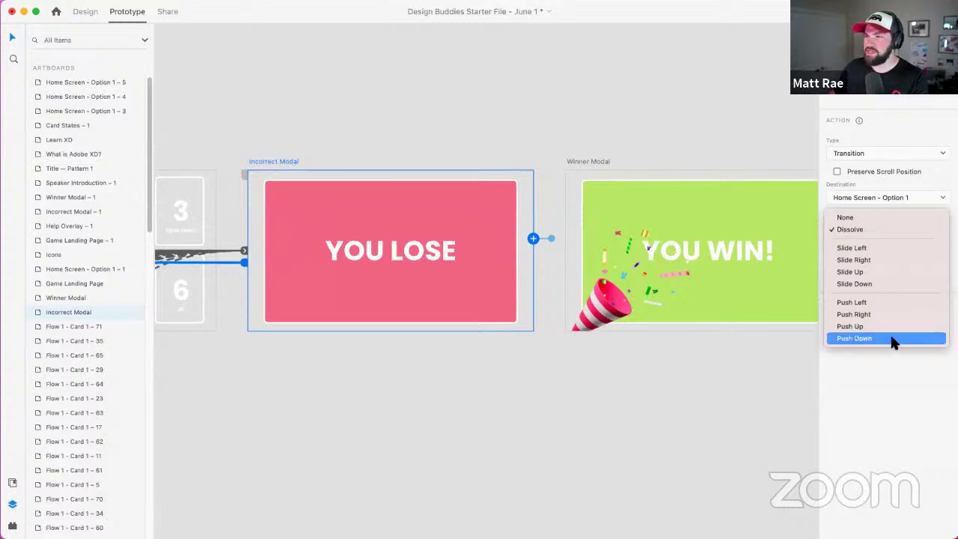
{"action": "left_click", "coordinate": [894, 340]}
Step: Preview the prototype from Flow 1 - Card 1 – 1 to check the modal's transition to the home screen, and close the preview
{"action": "scroll", "coordinate": [489, 370], "scroll_direction": "down", "scroll_amount": 10}
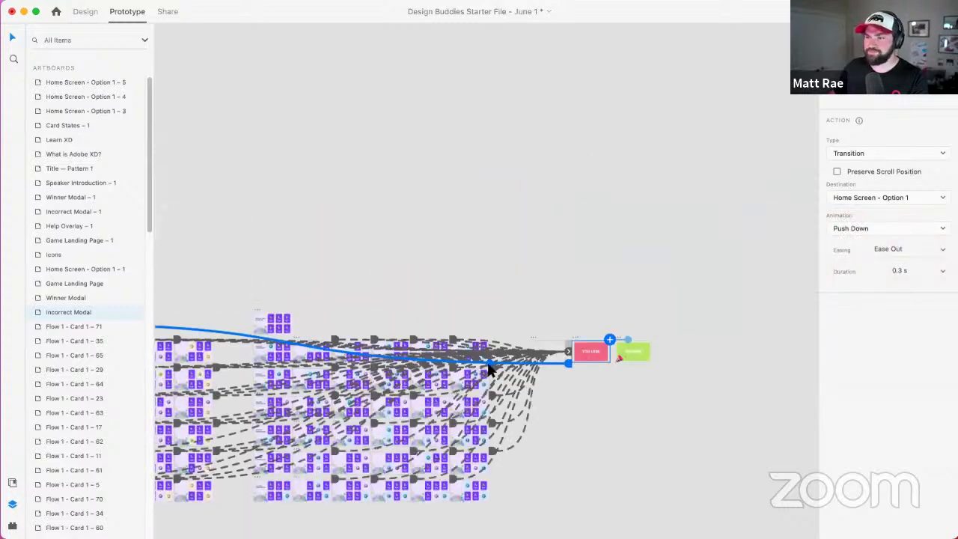
{"action": "scroll", "coordinate": [285, 358], "scroll_direction": "up", "scroll_amount": 3}
{"action": "scroll", "coordinate": [284, 358], "scroll_direction": "up", "scroll_amount": 5}
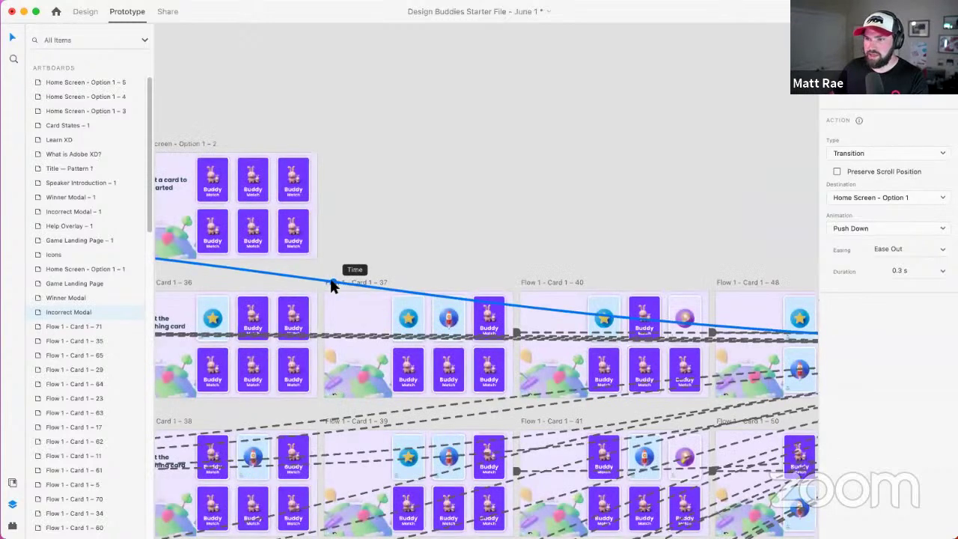
{"action": "left_click", "coordinate": [381, 282]}
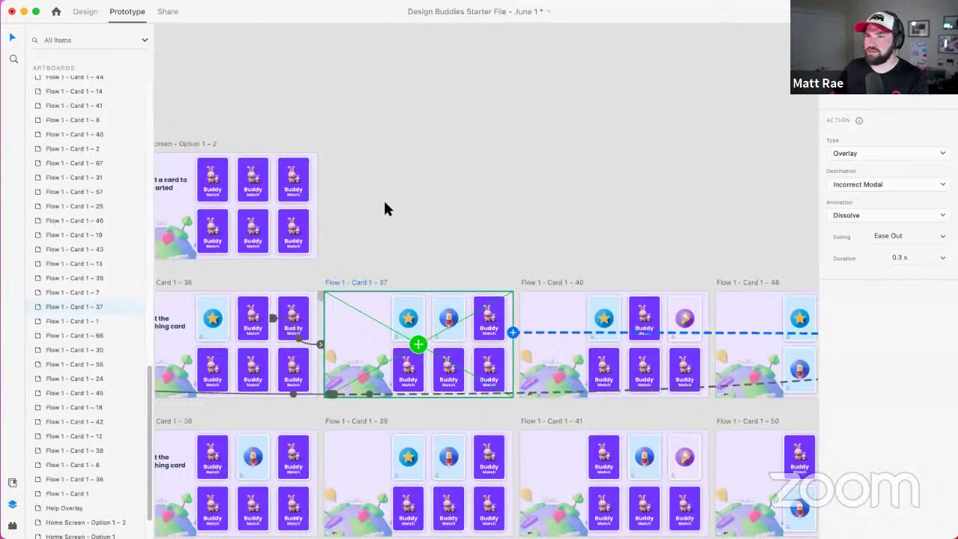
{"action": "scroll", "coordinate": [383, 198], "scroll_direction": "left", "scroll_amount": 10}
{"action": "left_click", "coordinate": [443, 283]}
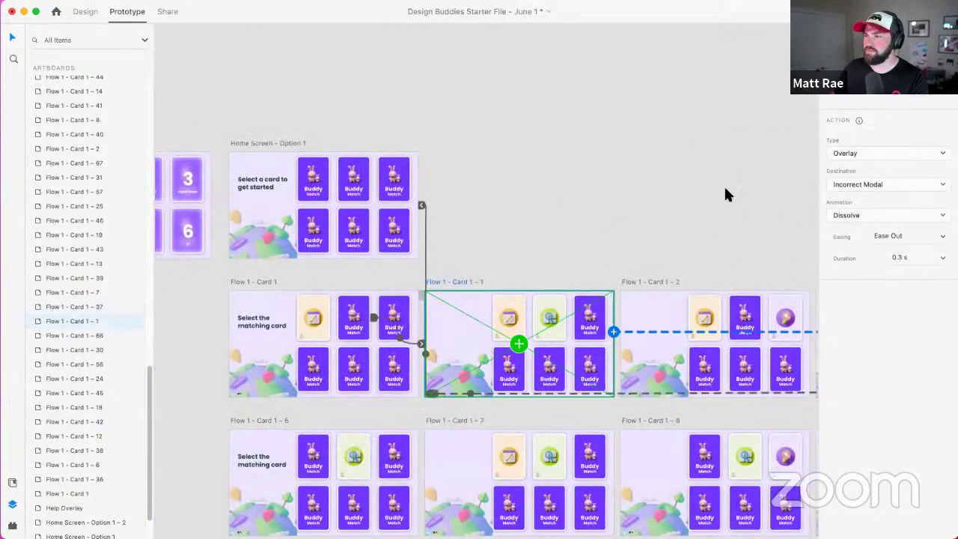
{"action": "key", "text": "super+Return"}
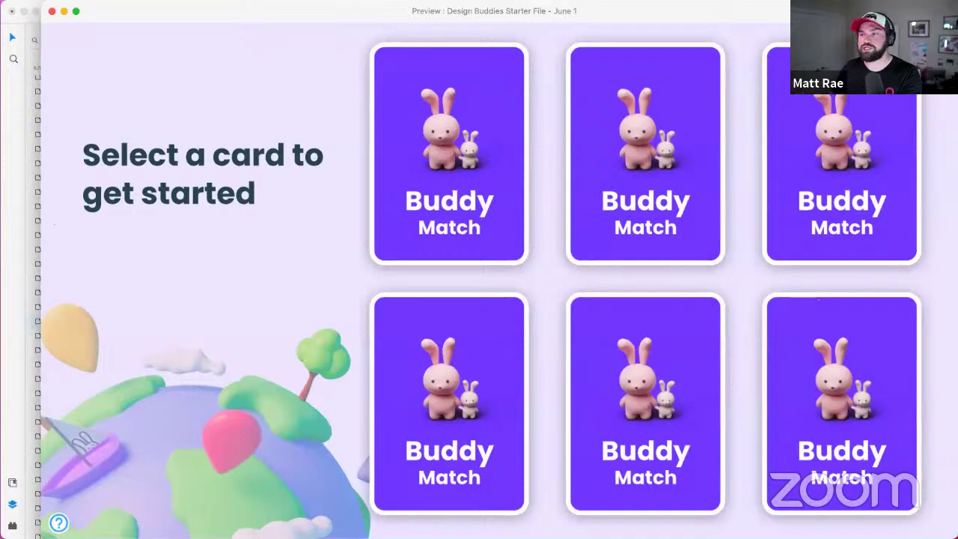
{"action": "left_click", "coordinate": [52, 11]}
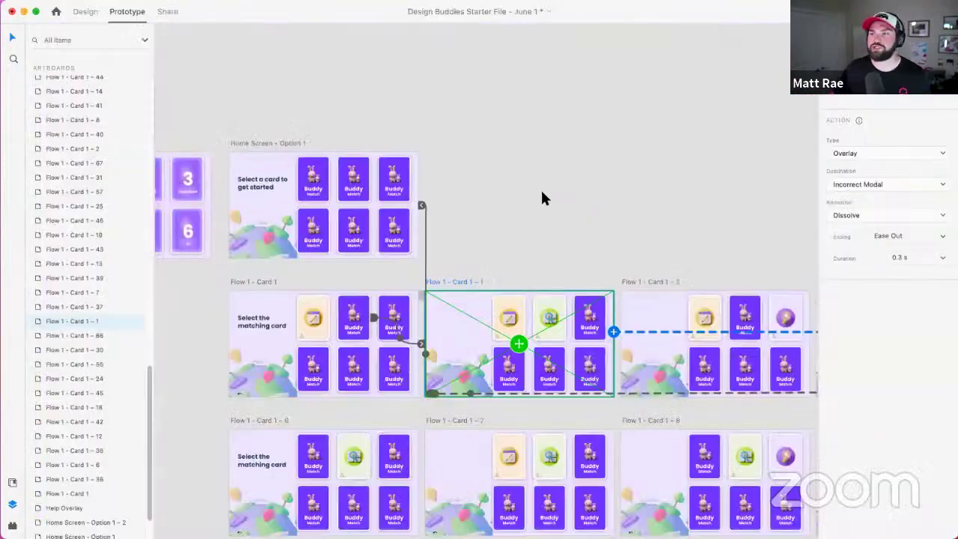
Step: Deselect everything, bring the whole grid of card artboards into view and save the document
{"action": "left_click", "coordinate": [574, 193]}
{"action": "scroll", "coordinate": [515, 154], "scroll_direction": "down", "scroll_amount": 6}
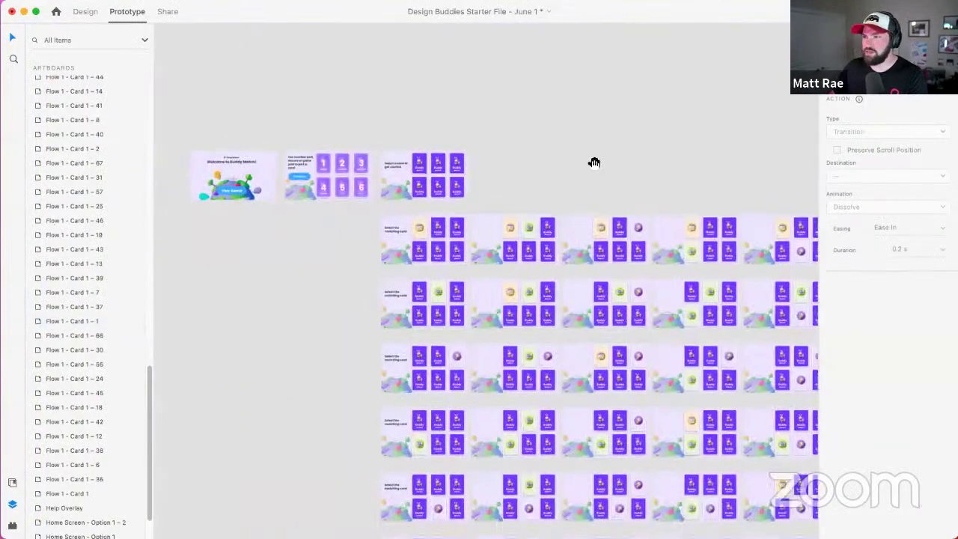
{"action": "scroll", "coordinate": [594, 162], "scroll_direction": "down", "scroll_amount": 5}
{"action": "scroll", "coordinate": [443, 169], "scroll_direction": "right", "scroll_amount": 5}
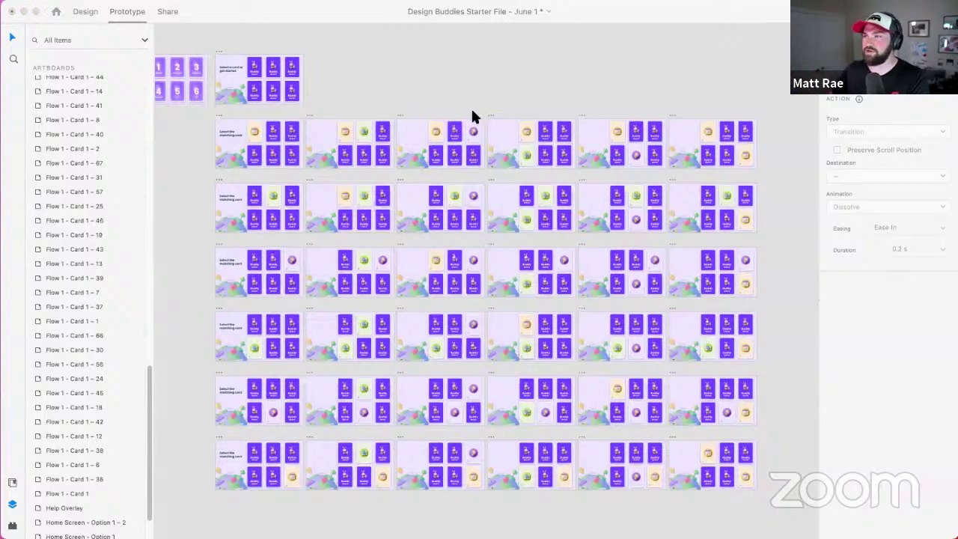
{"action": "left_click", "coordinate": [468, 70]}
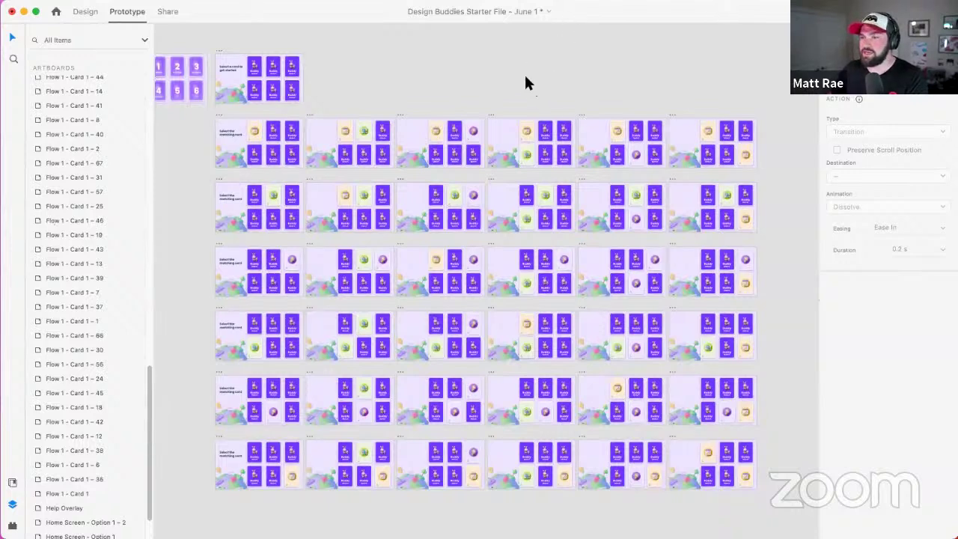
{"action": "key", "text": "super+s"}
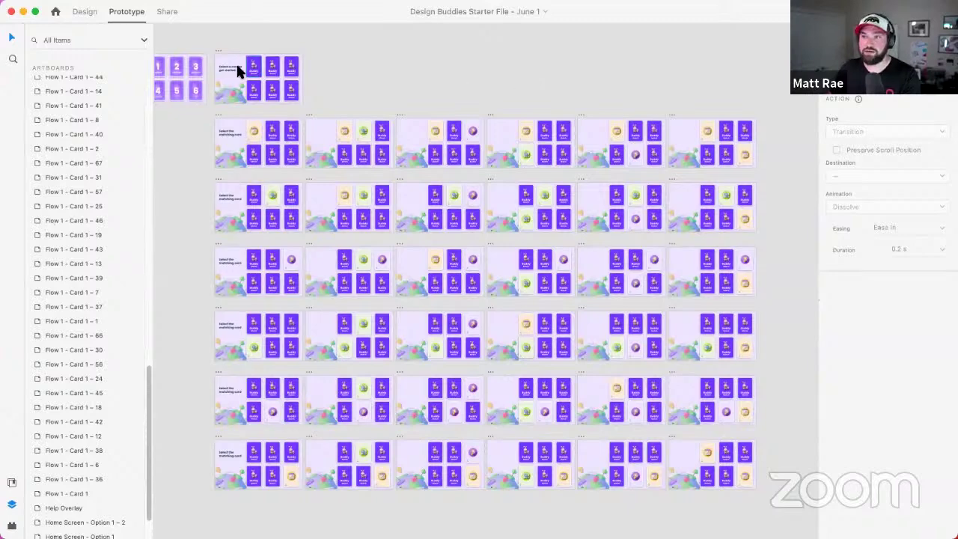
Step: Inspect Home Screen - Option 1's timed transition to Home Screen - Option 1 – 2 and the first two cards in the second grid
{"action": "left_click", "coordinate": [213, 48]}
{"action": "scroll", "coordinate": [212, 48], "scroll_direction": "up", "scroll_amount": 5}
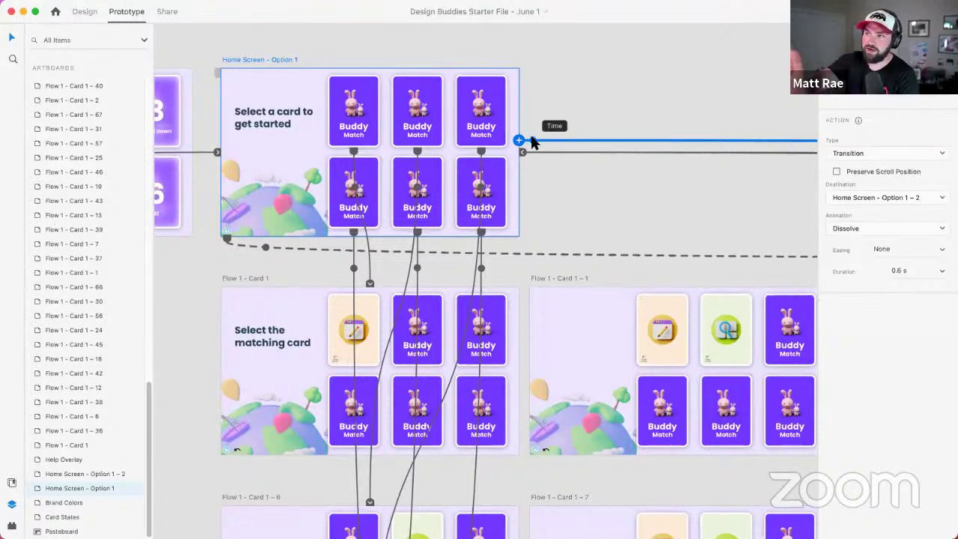
{"action": "scroll", "coordinate": [532, 142], "scroll_direction": "right", "scroll_amount": 15}
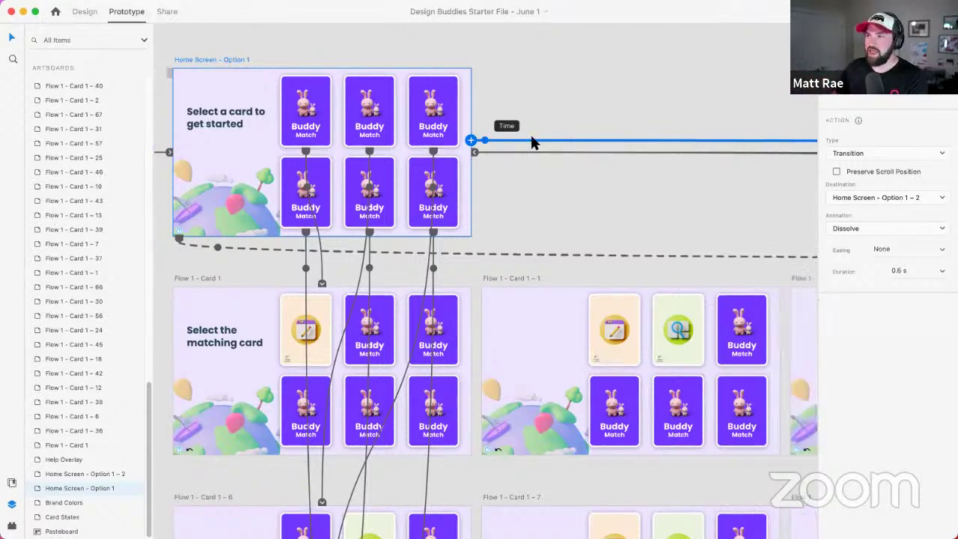
{"action": "scroll", "coordinate": [531, 143], "scroll_direction": "right", "scroll_amount": 3}
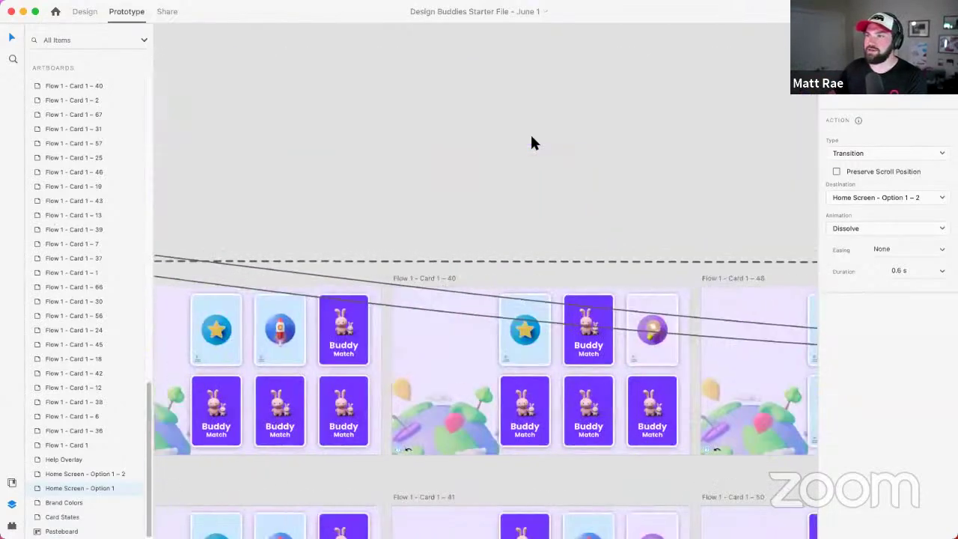
{"action": "scroll", "coordinate": [531, 142], "scroll_direction": "right", "scroll_amount": 1}
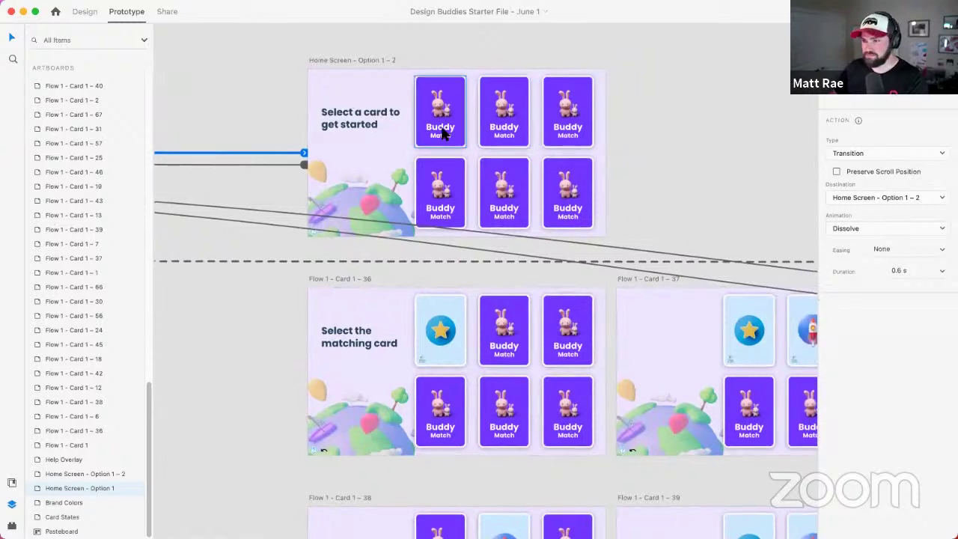
{"action": "scroll", "coordinate": [468, 167], "scroll_direction": "right", "scroll_amount": 4}
{"action": "left_click", "coordinate": [359, 332]}
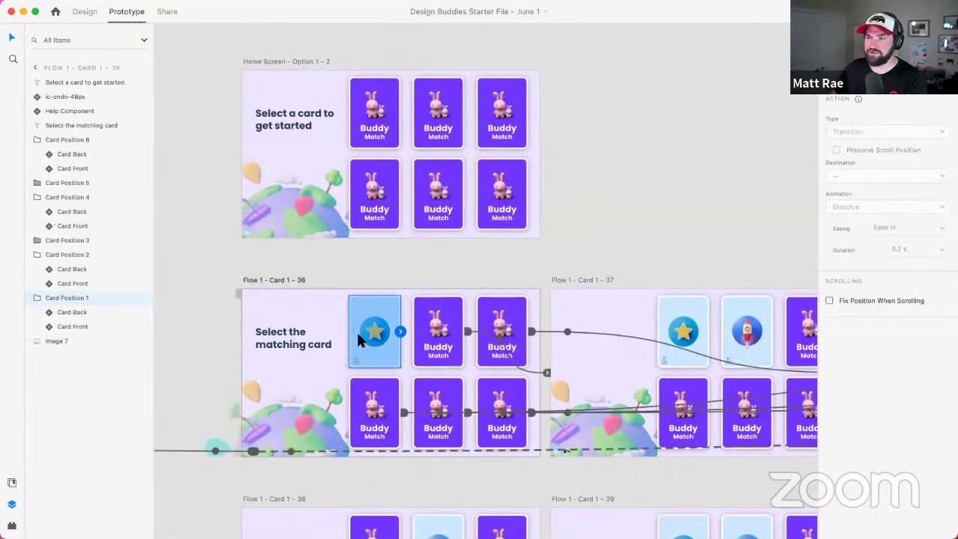
{"action": "scroll", "coordinate": [367, 337], "scroll_direction": "up", "scroll_amount": 1}
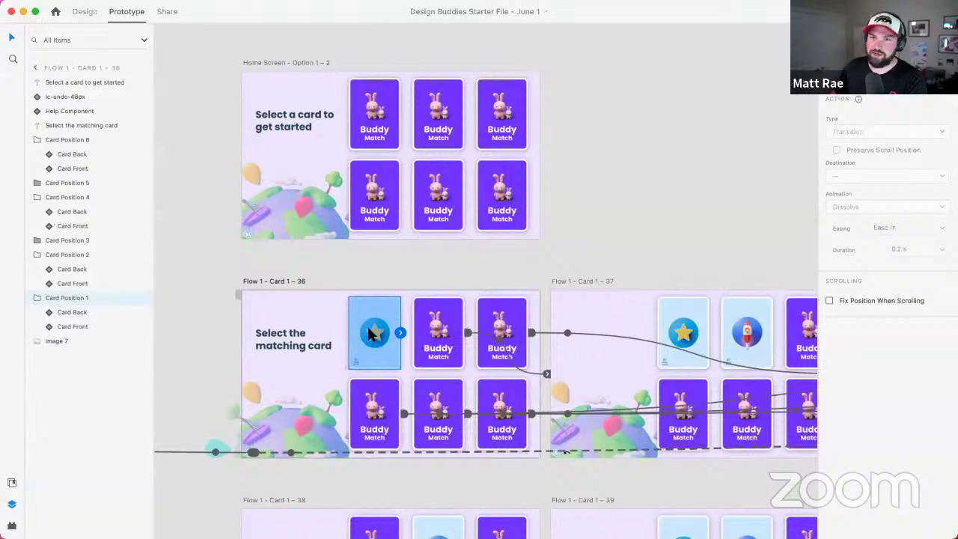
{"action": "left_click", "coordinate": [703, 332]}
{"action": "left_click", "coordinate": [745, 329]}
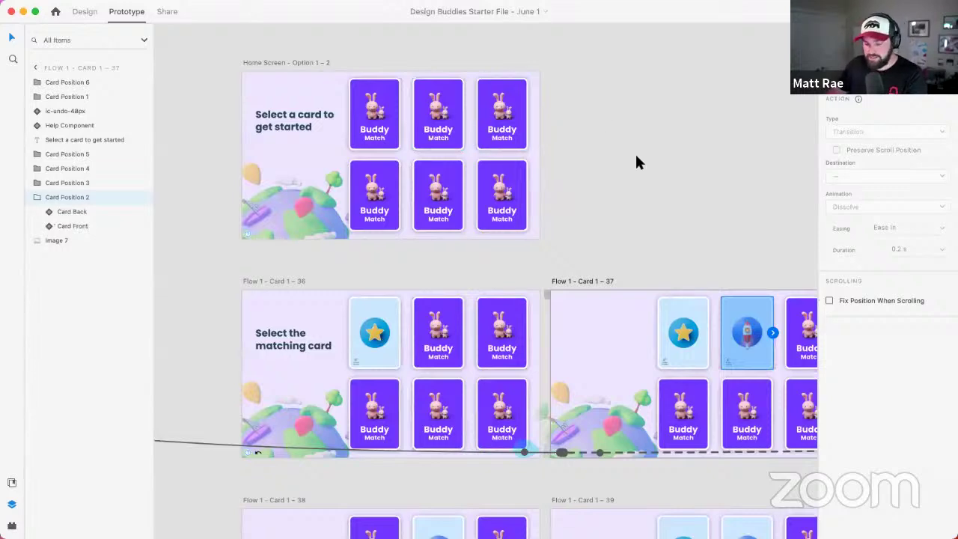
Step: Compare the timed transitions that link Home Screen - Option 1 and Home Screen - Option 1 – 2 across both card grids
{"action": "scroll", "coordinate": [635, 161], "scroll_direction": "down", "scroll_amount": 5}
{"action": "scroll", "coordinate": [527, 215], "scroll_direction": "left", "scroll_amount": 5}
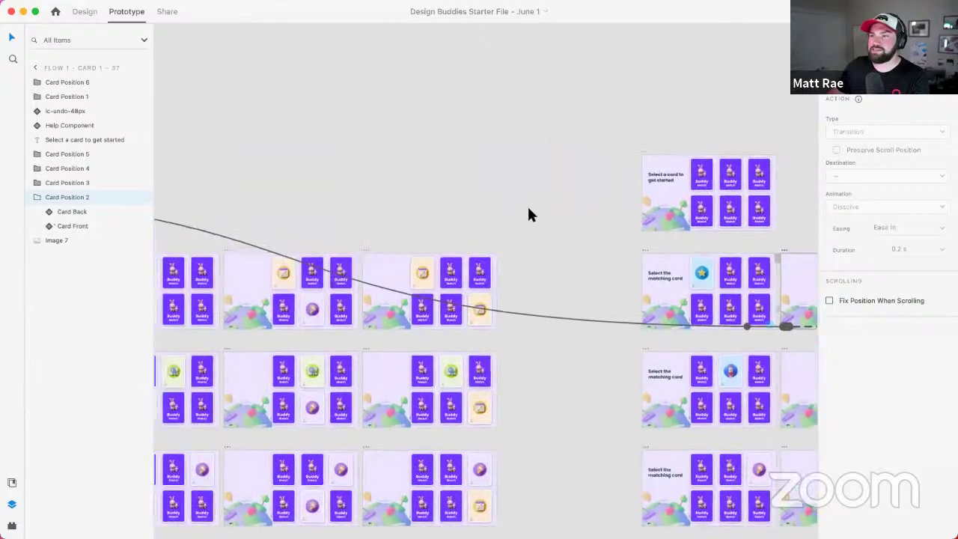
{"action": "scroll", "coordinate": [527, 211], "scroll_direction": "down", "scroll_amount": 5}
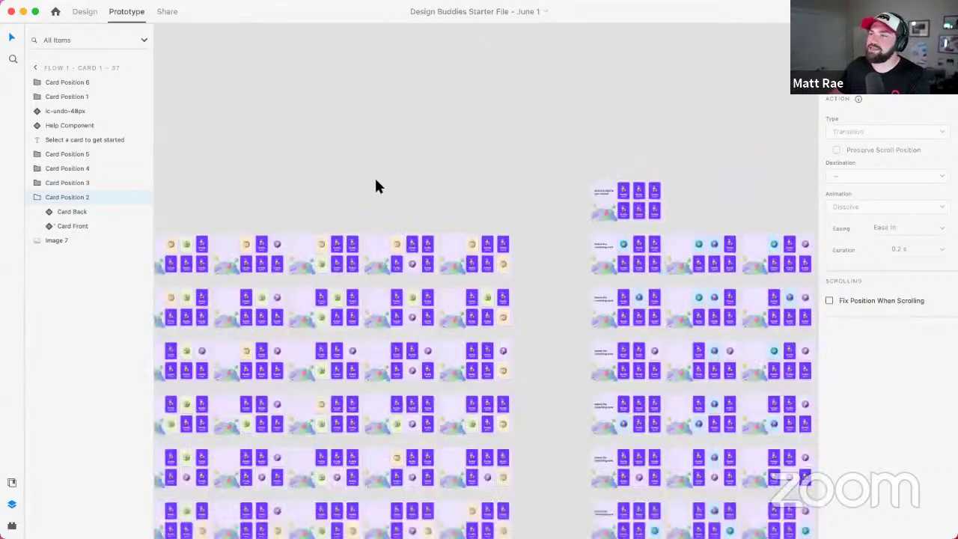
{"action": "scroll", "coordinate": [312, 173], "scroll_direction": "down", "scroll_amount": 5}
{"action": "scroll", "coordinate": [384, 154], "scroll_direction": "left", "scroll_amount": 5}
{"action": "scroll", "coordinate": [252, 243], "scroll_direction": "down", "scroll_amount": 1}
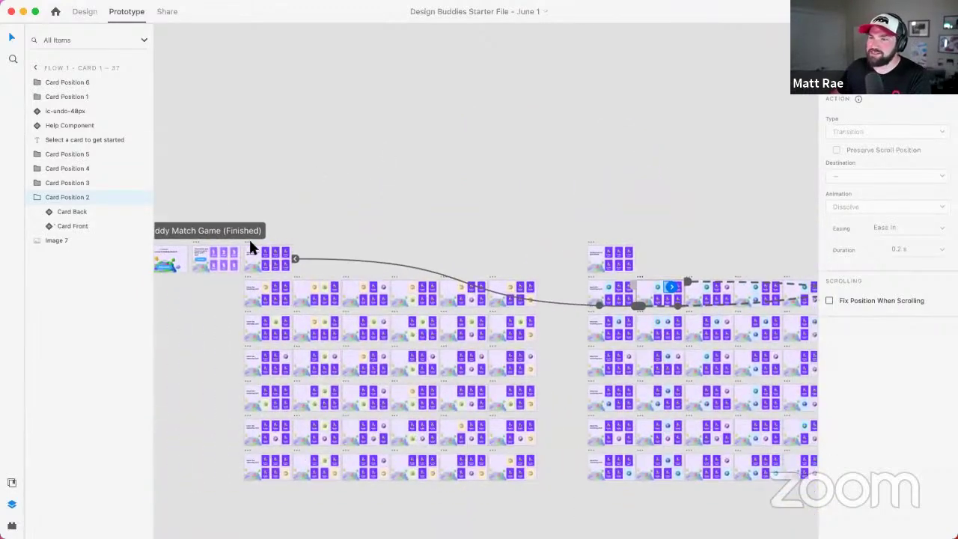
{"action": "left_click", "coordinate": [250, 245]}
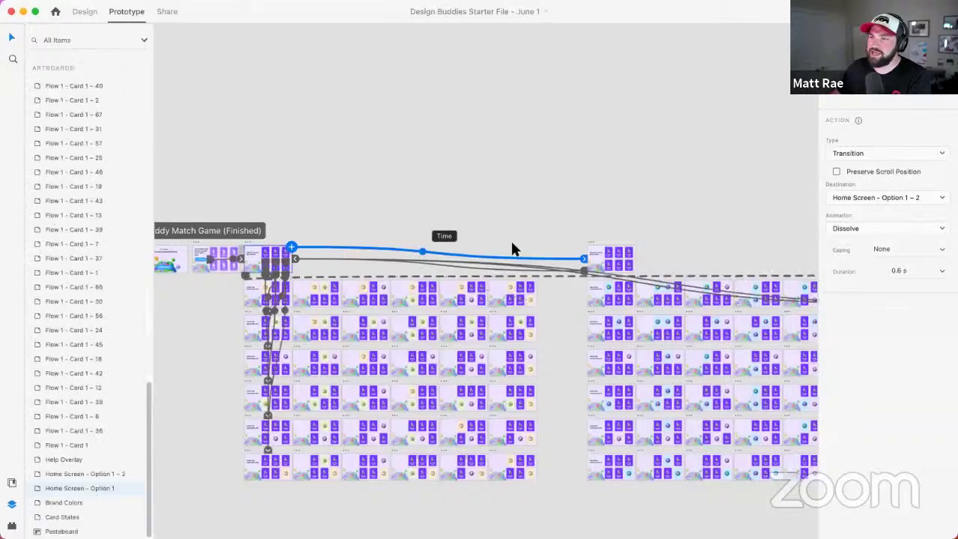
{"action": "left_click", "coordinate": [592, 247]}
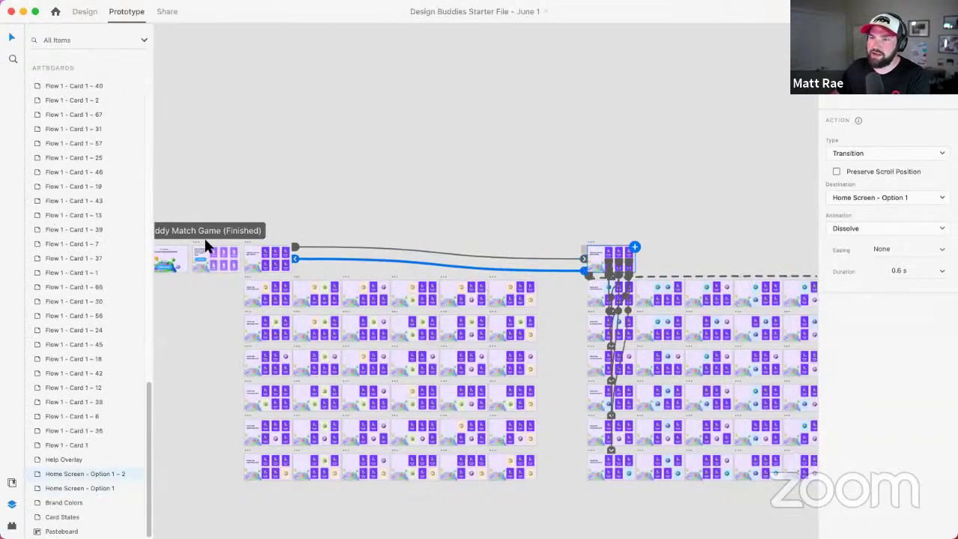
Step: Set the duration of Home Screen - Option 1's timed Dissolve transition to Home Screen - Option 1 – 2 to 0.2 s
{"action": "left_click", "coordinate": [246, 243]}
{"action": "scroll", "coordinate": [245, 246], "scroll_direction": "up", "scroll_amount": 5}
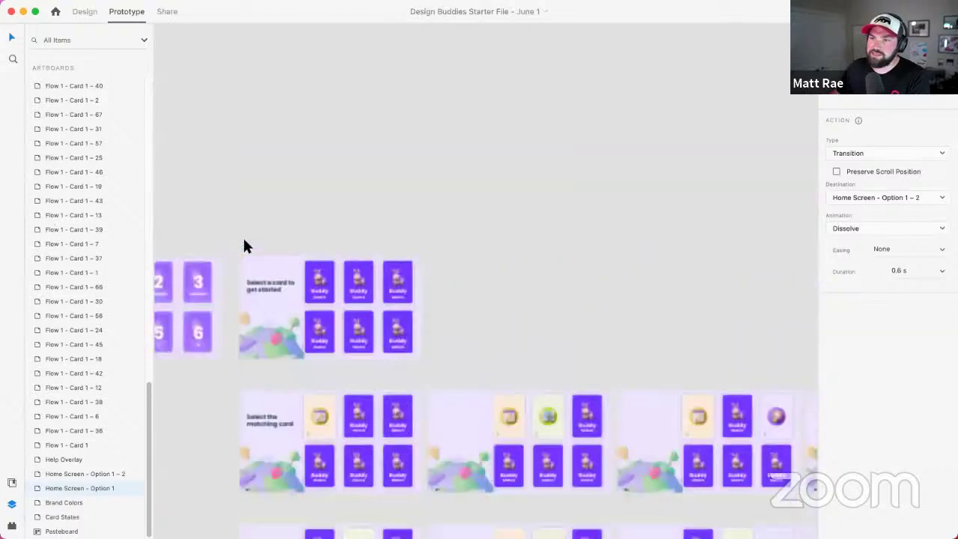
{"action": "scroll", "coordinate": [243, 247], "scroll_direction": "up", "scroll_amount": 2}
{"action": "scroll", "coordinate": [422, 251], "scroll_direction": "down", "scroll_amount": 3}
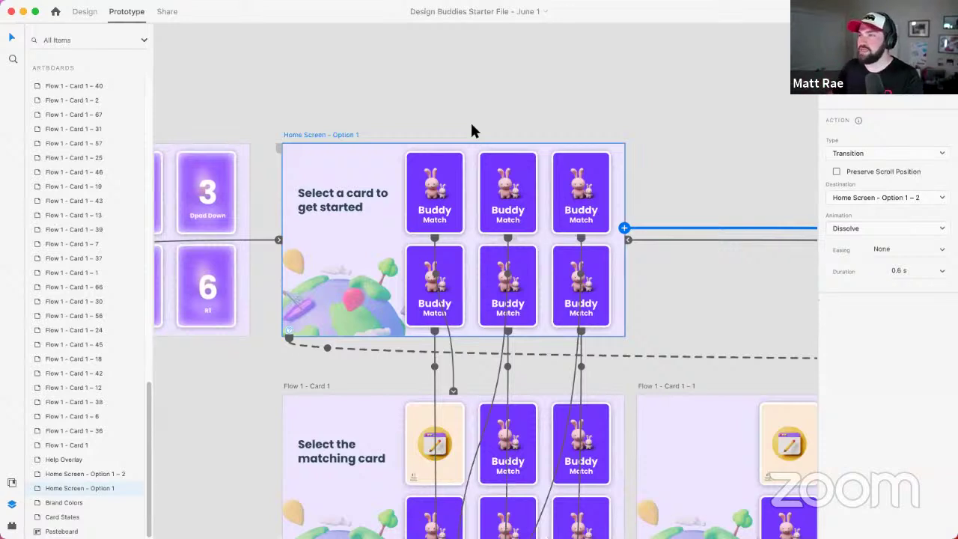
{"action": "scroll", "coordinate": [671, 156], "scroll_direction": "right", "scroll_amount": 3}
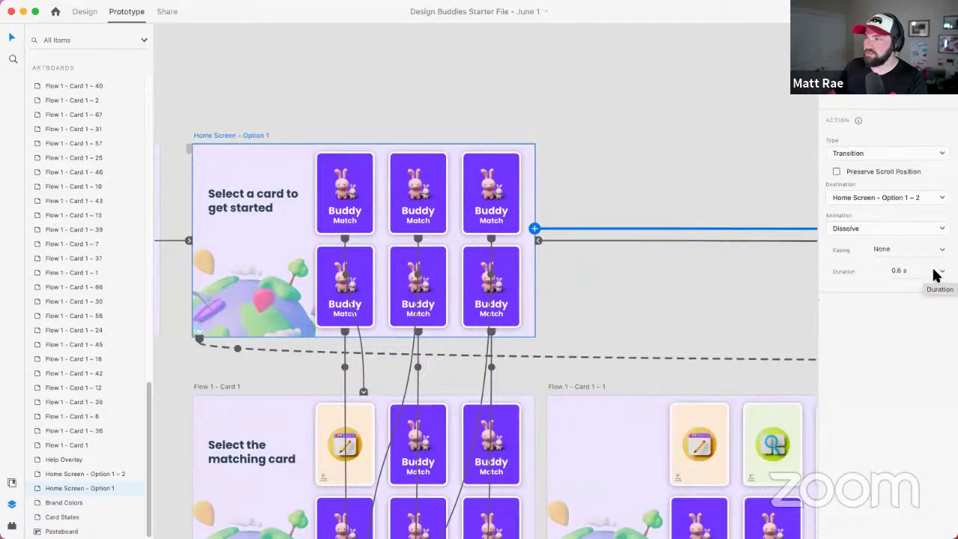
{"action": "left_click", "coordinate": [922, 147]}
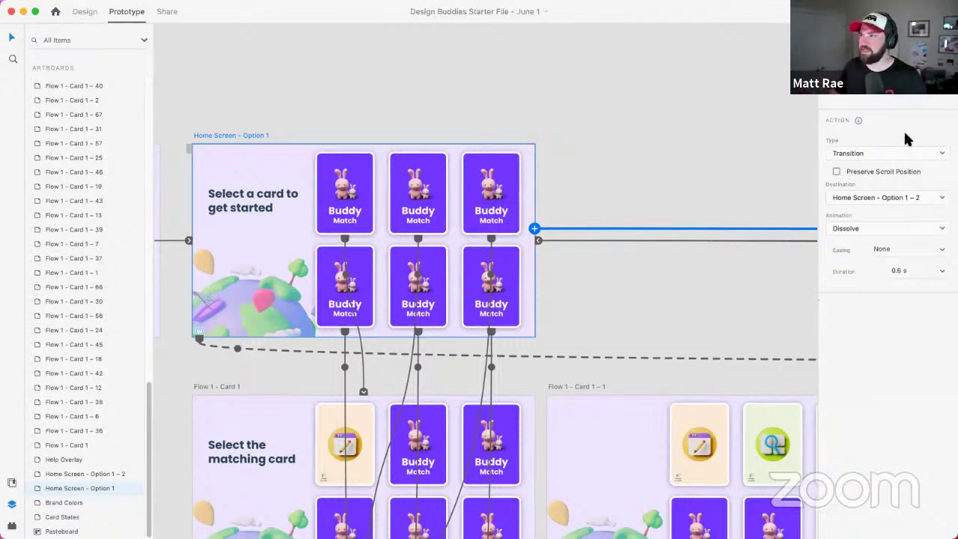
{"action": "left_click", "coordinate": [887, 248]}
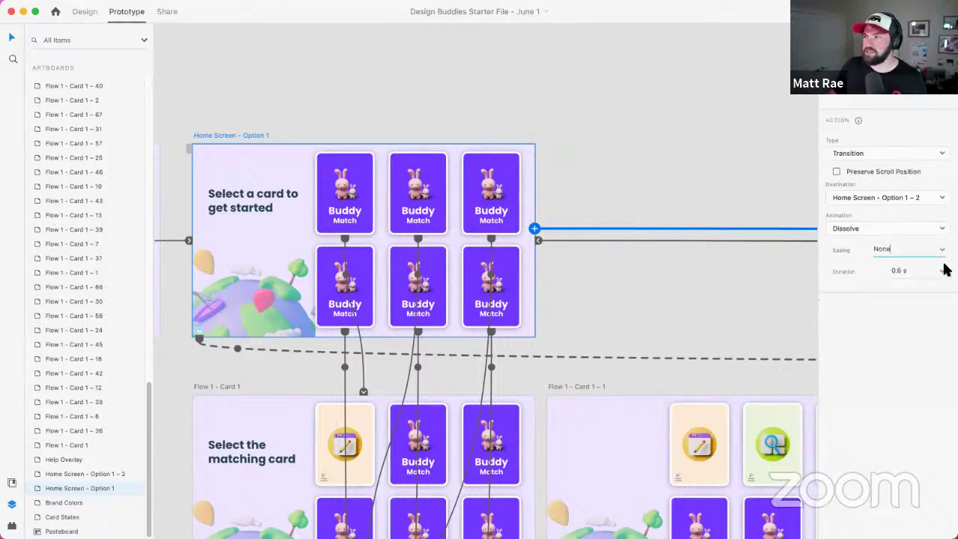
{"action": "left_click", "coordinate": [942, 273]}
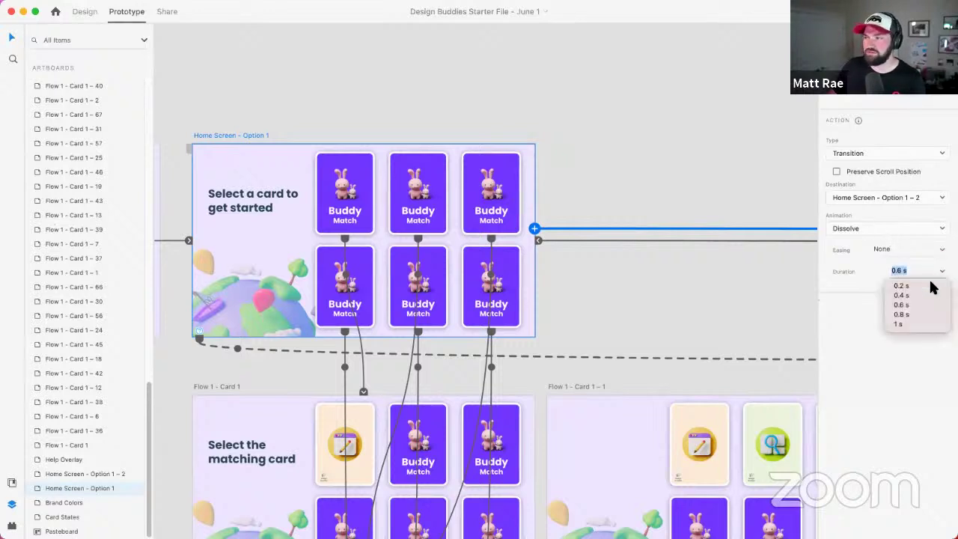
{"action": "left_click", "coordinate": [931, 286]}
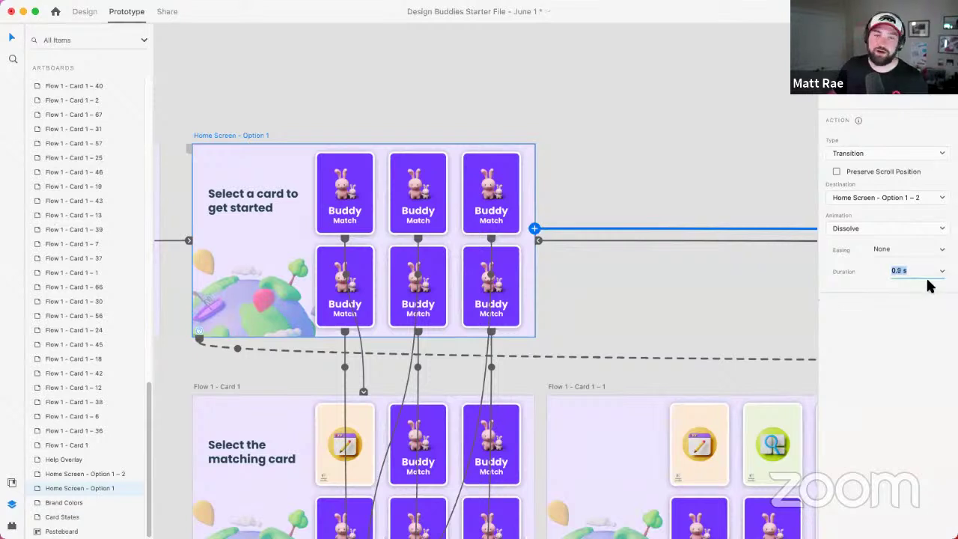
Step: Set the duration of the return transition from Home Screen - Option 1 – 2 to Home Screen - Option 1 to 0.2 s
{"action": "left_click", "coordinate": [737, 241]}
{"action": "left_click", "coordinate": [932, 272]}
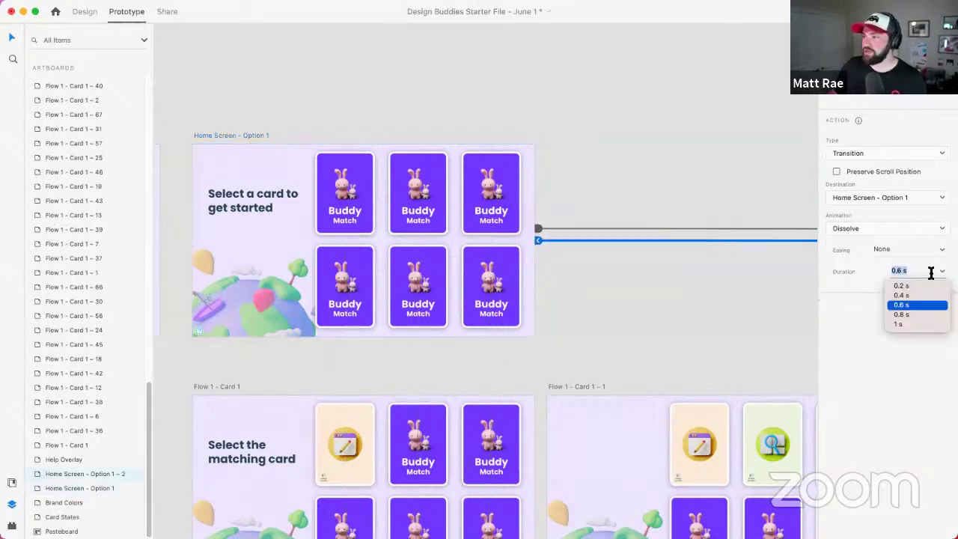
{"action": "left_click", "coordinate": [914, 286]}
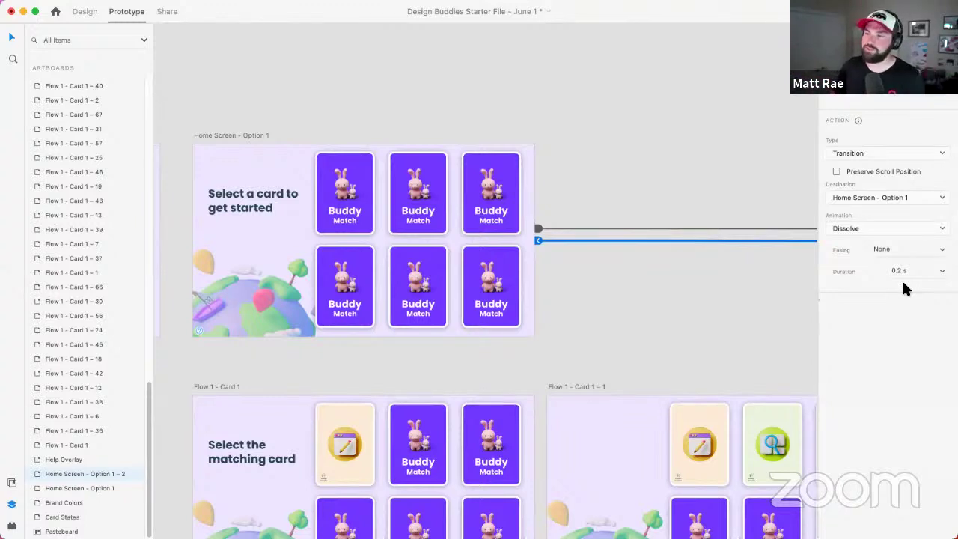
{"action": "left_click", "coordinate": [464, 141]}
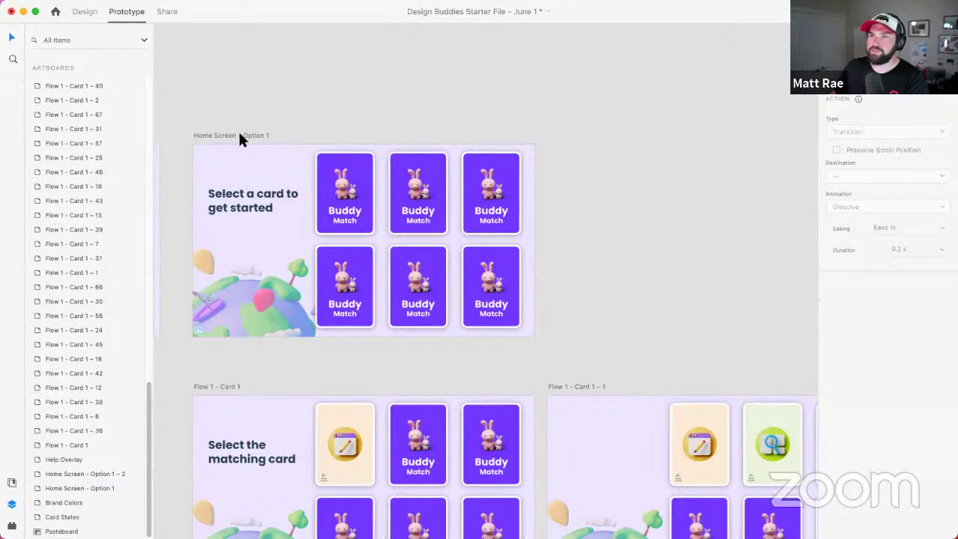
Step: Review the trigger timing of both transitions between the two home screens, including the preset times for the return transition
{"action": "left_click", "coordinate": [239, 135]}
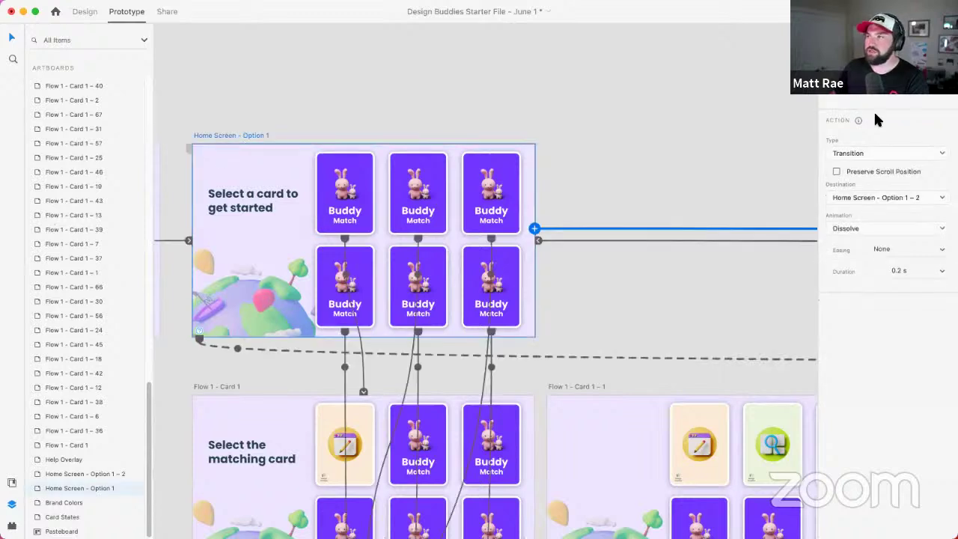
{"action": "left_click", "coordinate": [718, 240]}
{"action": "left_click", "coordinate": [944, 91]}
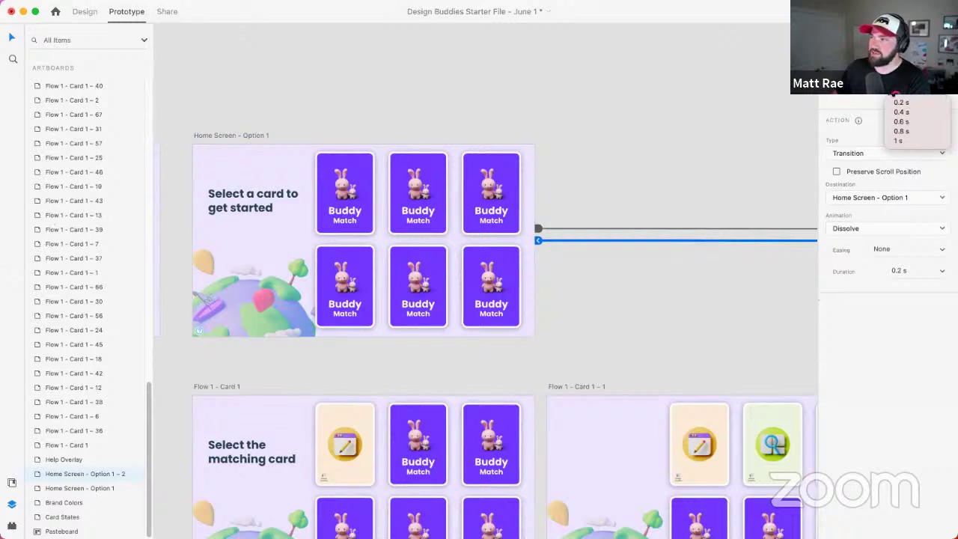
{"action": "key", "text": "Escape"}
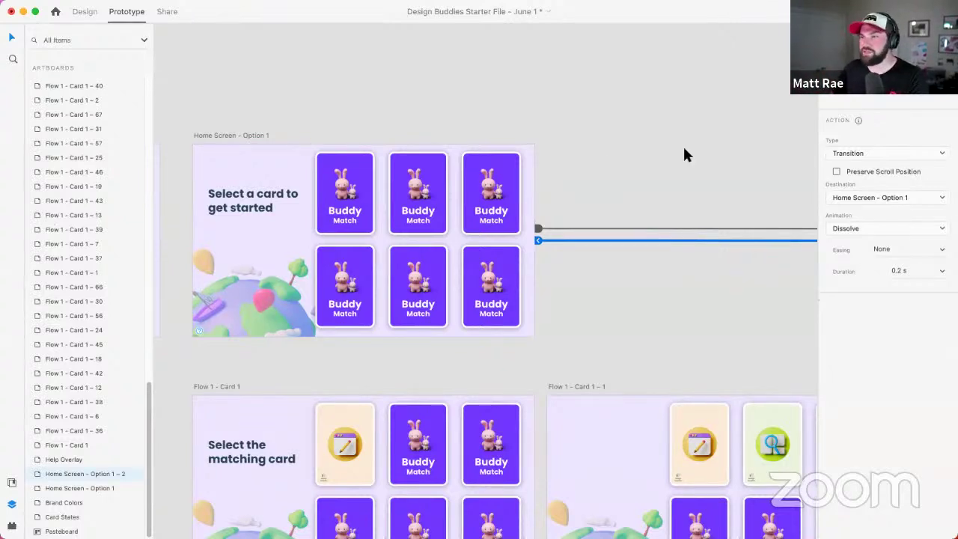
{"action": "left_click", "coordinate": [571, 128]}
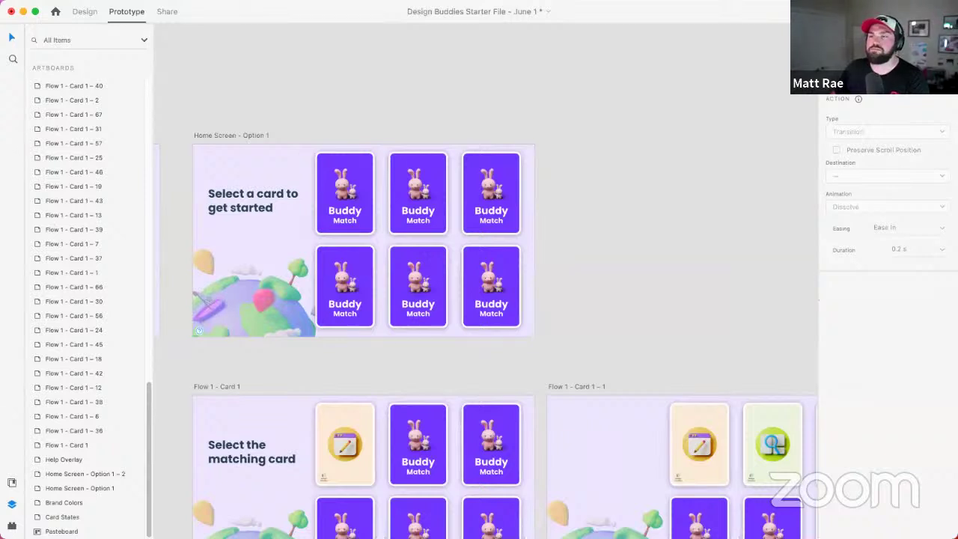
Step: Inspect the outgoing interactions of Home Screen - Option 1 and of the Flow 1 - Card 1 artboard below it
{"action": "left_click", "coordinate": [257, 136]}
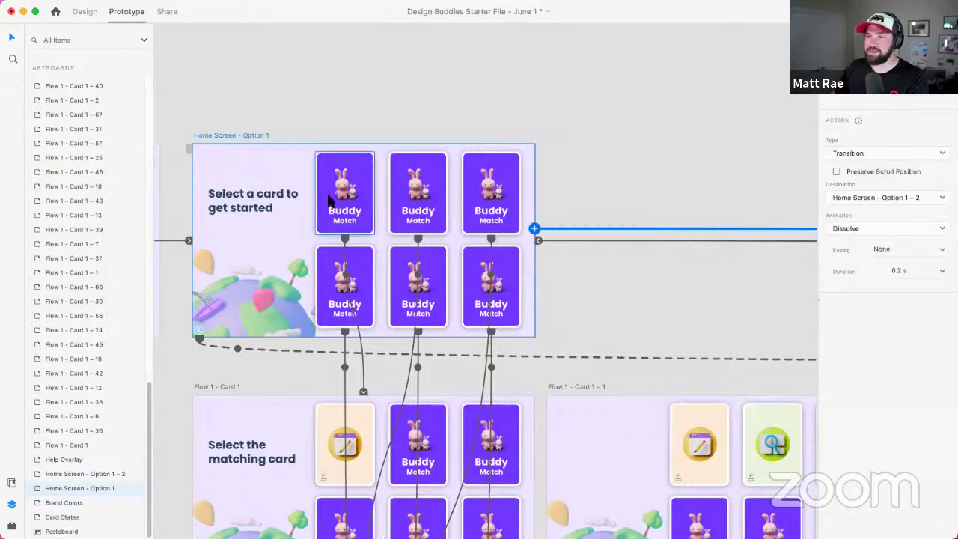
{"action": "scroll", "coordinate": [330, 201], "scroll_direction": "down", "scroll_amount": 5}
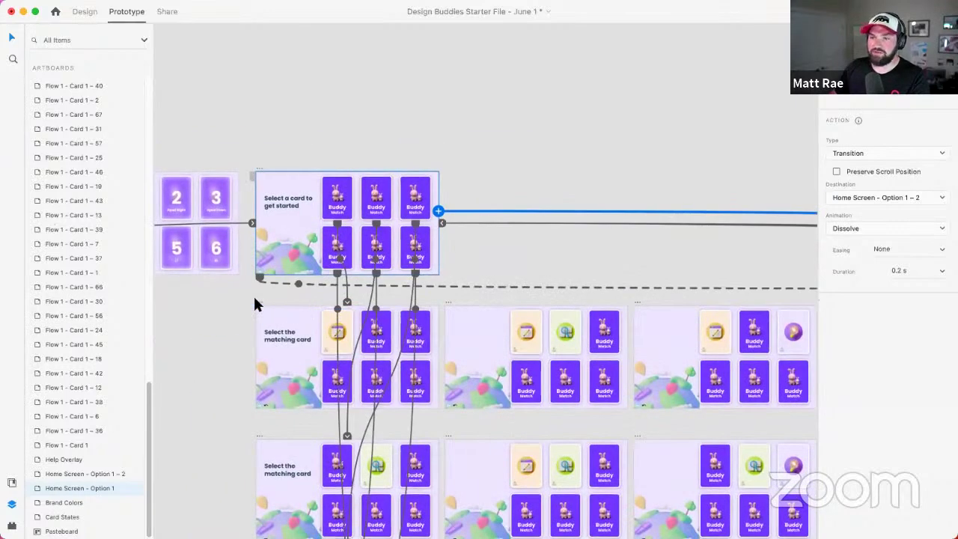
{"action": "left_click", "coordinate": [255, 305]}
{"action": "scroll", "coordinate": [547, 308], "scroll_direction": "down", "scroll_amount": 5}
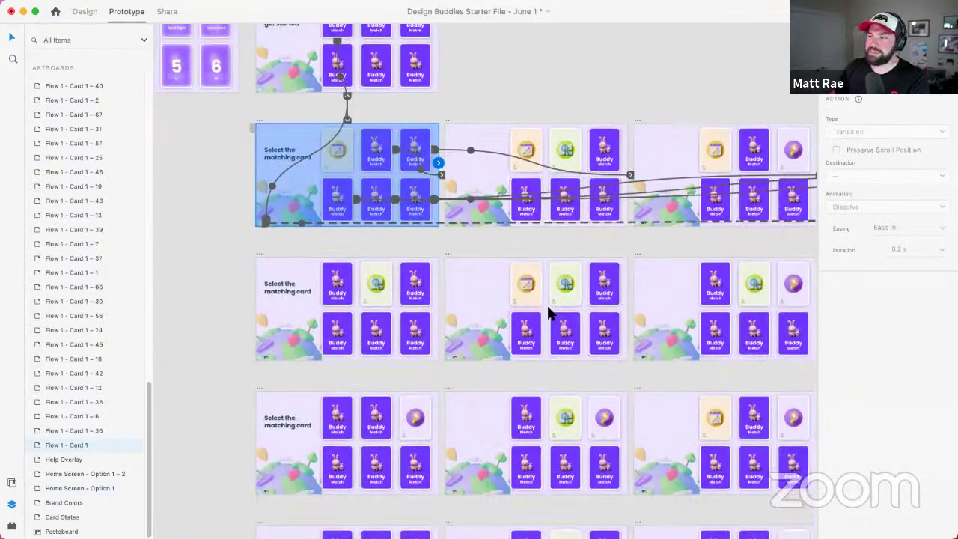
{"action": "scroll", "coordinate": [547, 310], "scroll_direction": "down", "scroll_amount": 4}
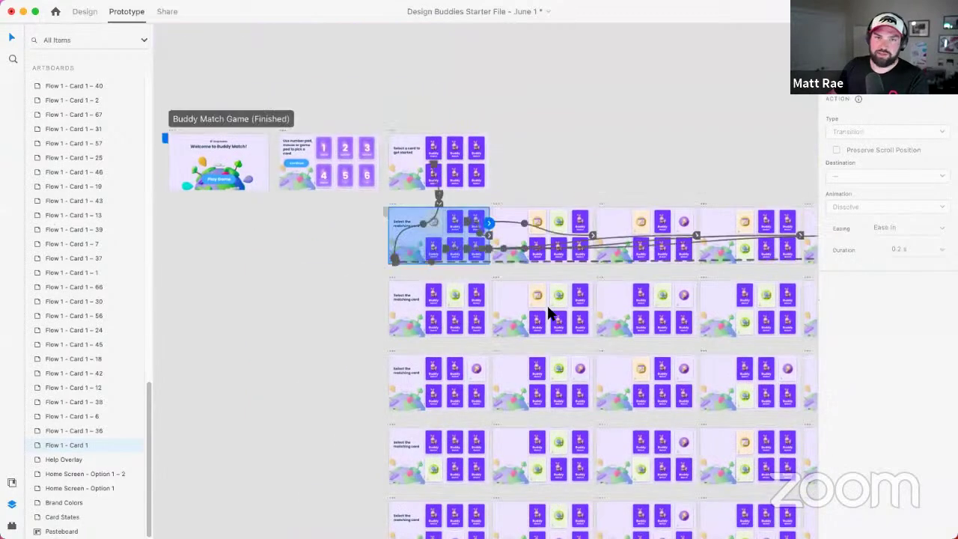
{"action": "scroll", "coordinate": [549, 313], "scroll_direction": "right", "scroll_amount": 5}
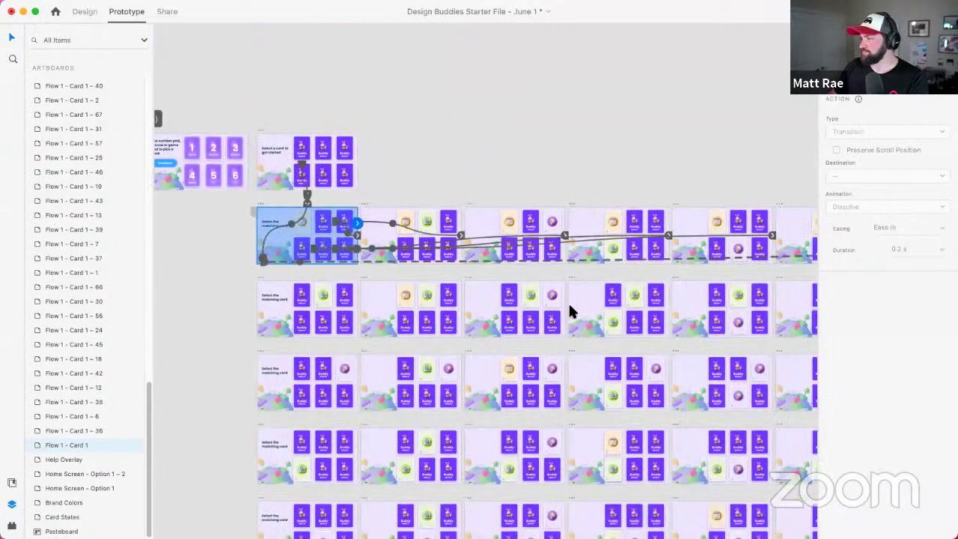
Step: Deselect everything and examine the whole Buddy Match Game (Finished) flow with both card grids side by side
{"action": "left_click", "coordinate": [599, 133]}
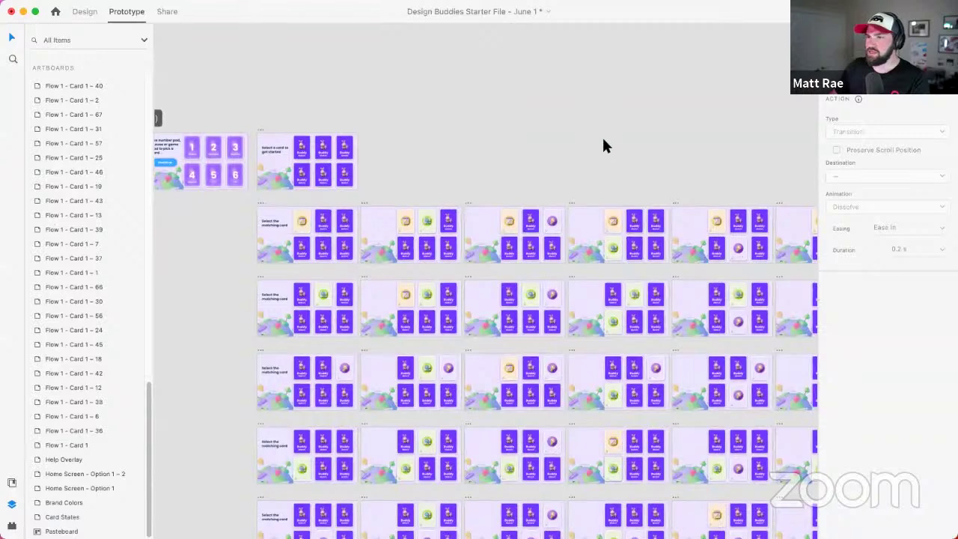
{"action": "scroll", "coordinate": [604, 145], "scroll_direction": "down", "scroll_amount": 2}
{"action": "scroll", "coordinate": [604, 144], "scroll_direction": "down", "scroll_amount": 2}
{"action": "scroll", "coordinate": [479, 154], "scroll_direction": "left", "scroll_amount": 2}
{"action": "scroll", "coordinate": [445, 152], "scroll_direction": "right", "scroll_amount": 6}
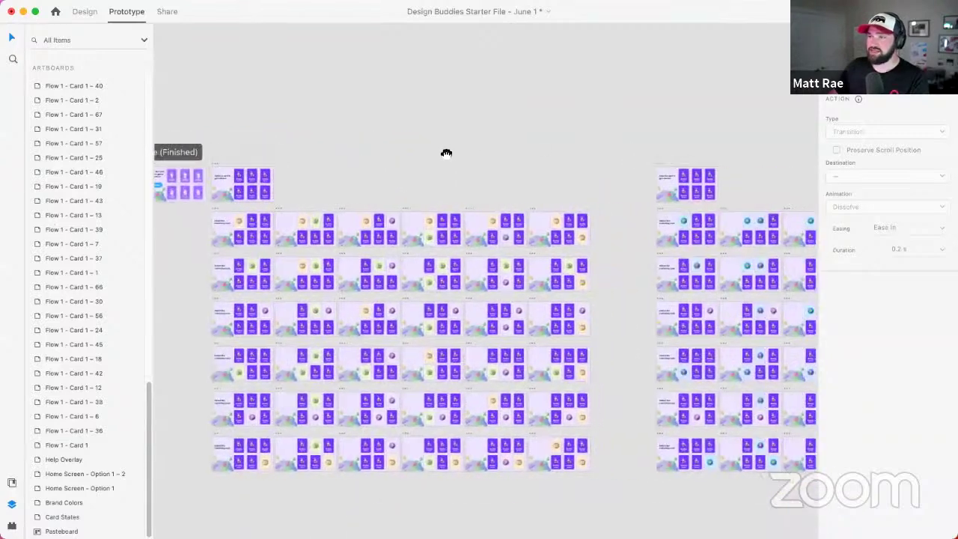
{"action": "scroll", "coordinate": [445, 156], "scroll_direction": "down", "scroll_amount": 2}
{"action": "scroll", "coordinate": [441, 165], "scroll_direction": "right", "scroll_amount": 2}
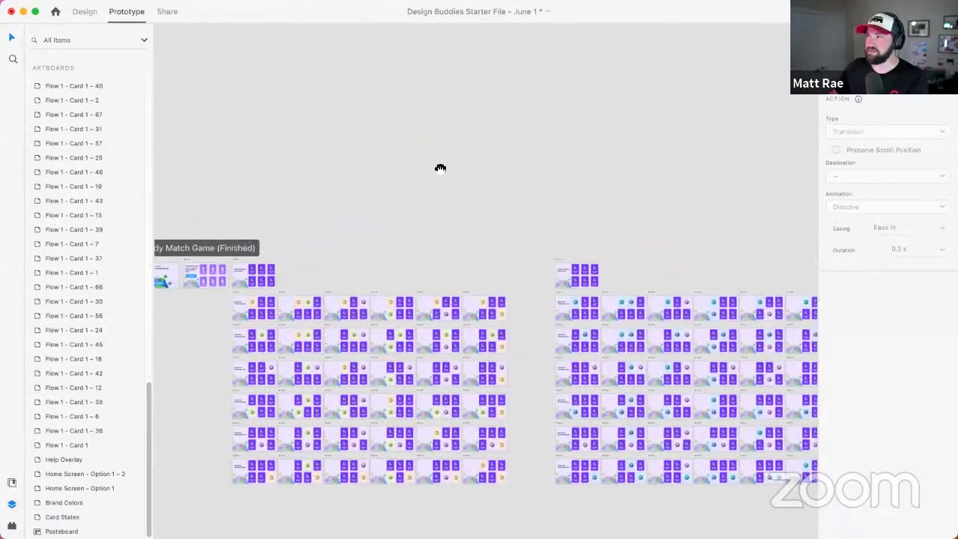
{"action": "scroll", "coordinate": [485, 192], "scroll_direction": "left", "scroll_amount": 3}
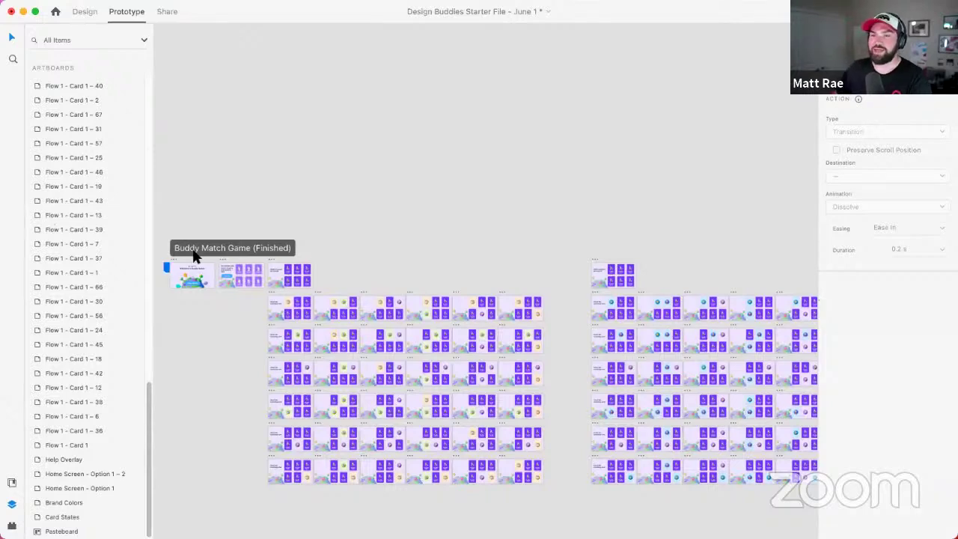
Step: Select the whole Buddy Match Game (Finished) flow and examine all of its prototype connections
{"action": "left_click", "coordinate": [225, 248]}
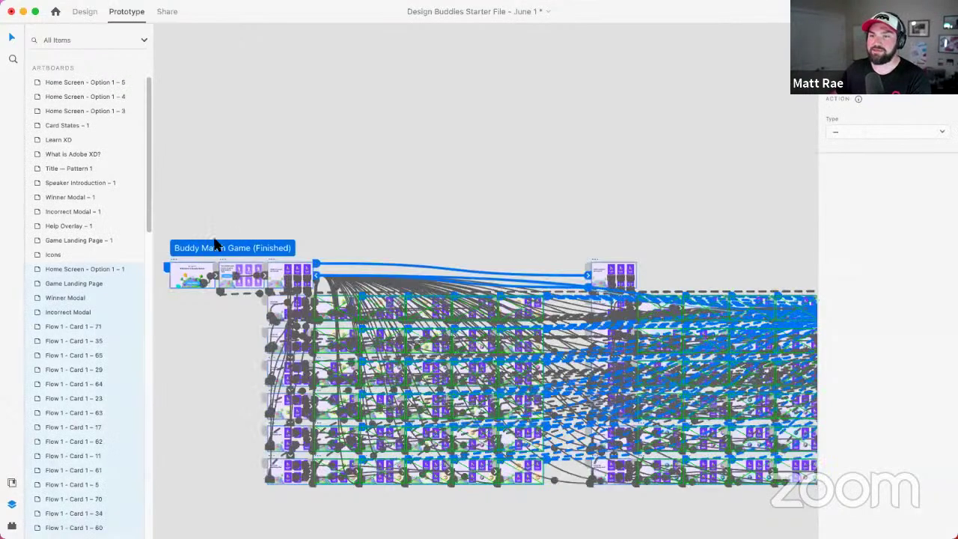
{"action": "left_click", "coordinate": [161, 95]}
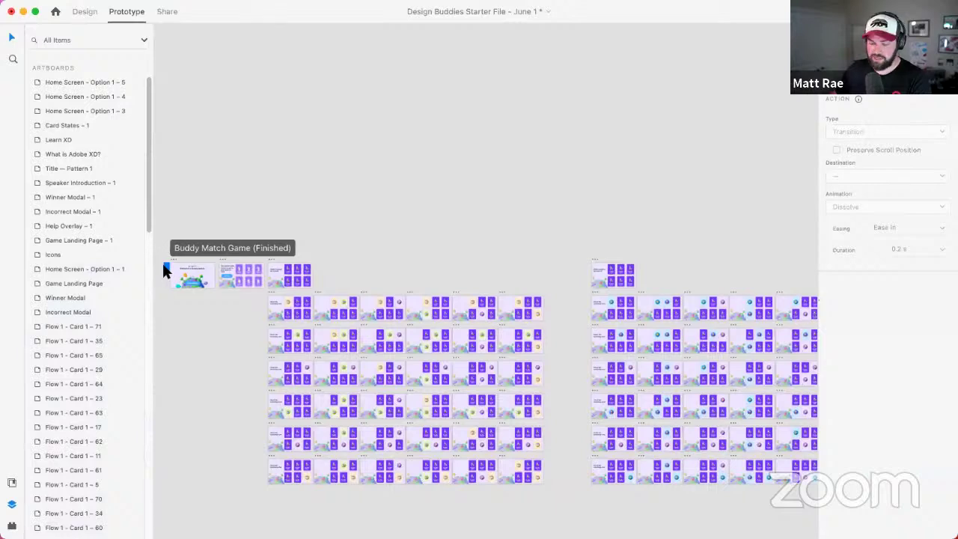
{"action": "scroll", "coordinate": [159, 264], "scroll_direction": "up", "scroll_amount": 5}
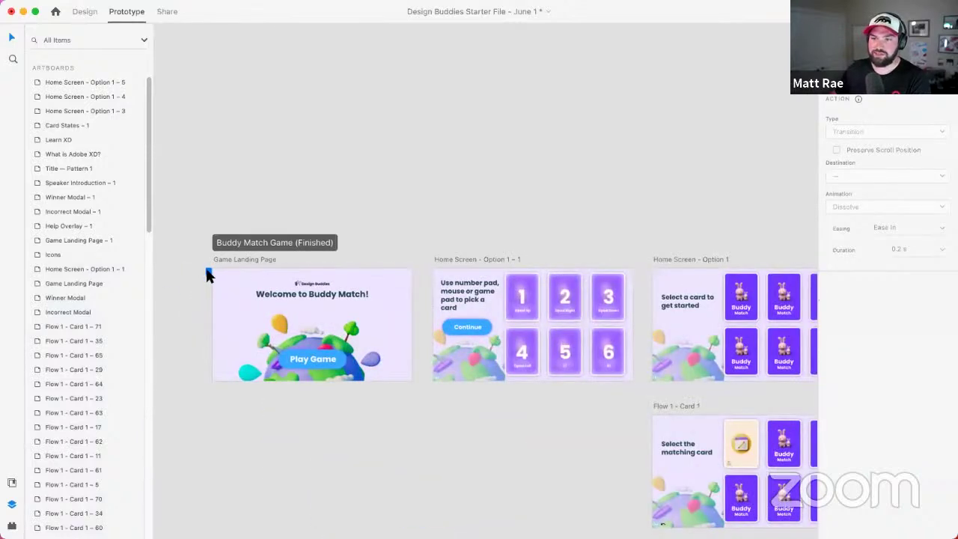
{"action": "left_click", "coordinate": [244, 238]}
{"action": "scroll", "coordinate": [244, 240], "scroll_direction": "down", "scroll_amount": 6}
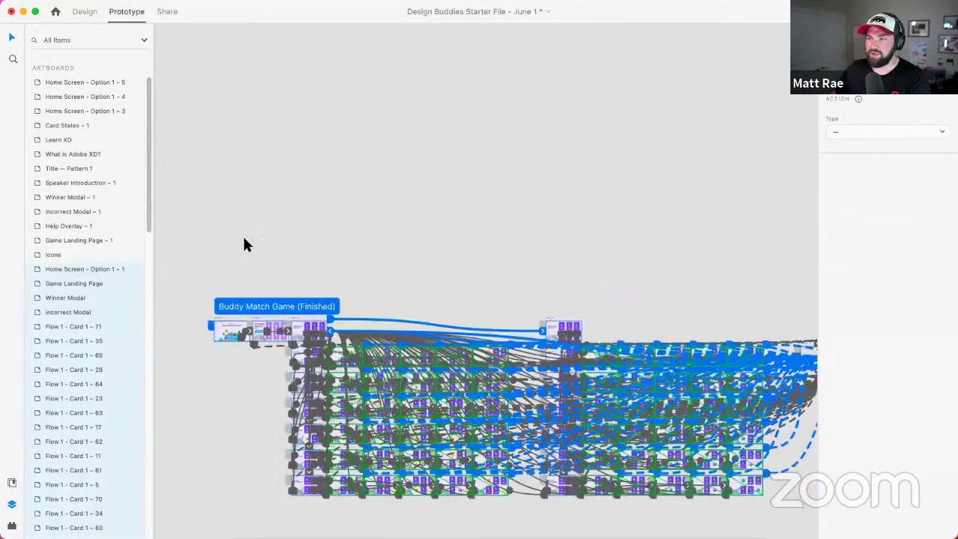
{"action": "scroll", "coordinate": [244, 240], "scroll_direction": "right", "scroll_amount": 2}
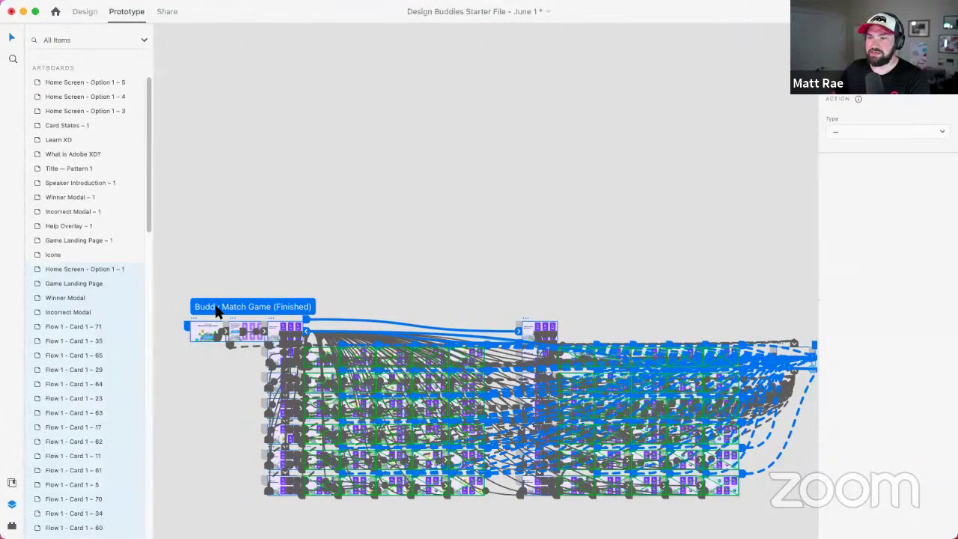
Step: Create a share link for the Buddy Match Game (Finished) flow using the User Testing view setting
{"action": "left_click", "coordinate": [169, 12]}
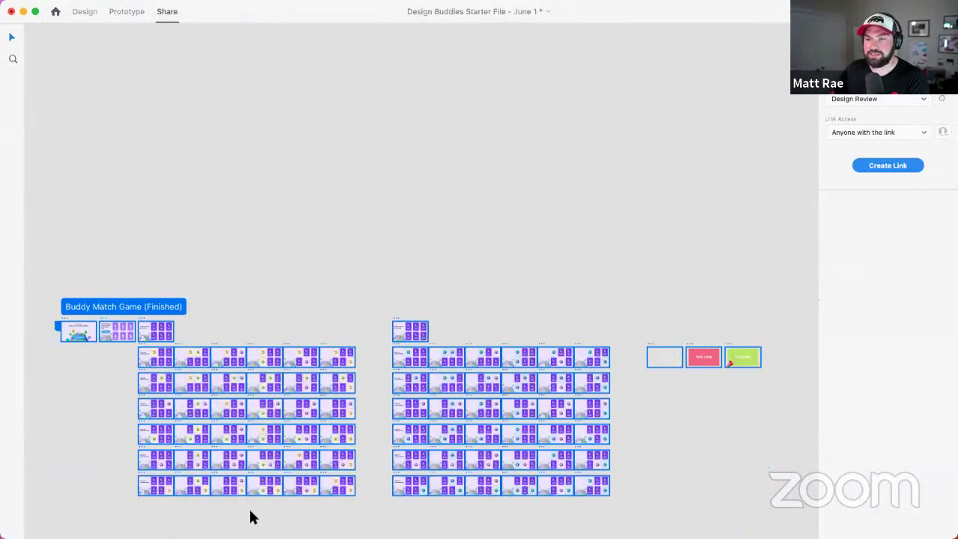
{"action": "left_click", "coordinate": [898, 99]}
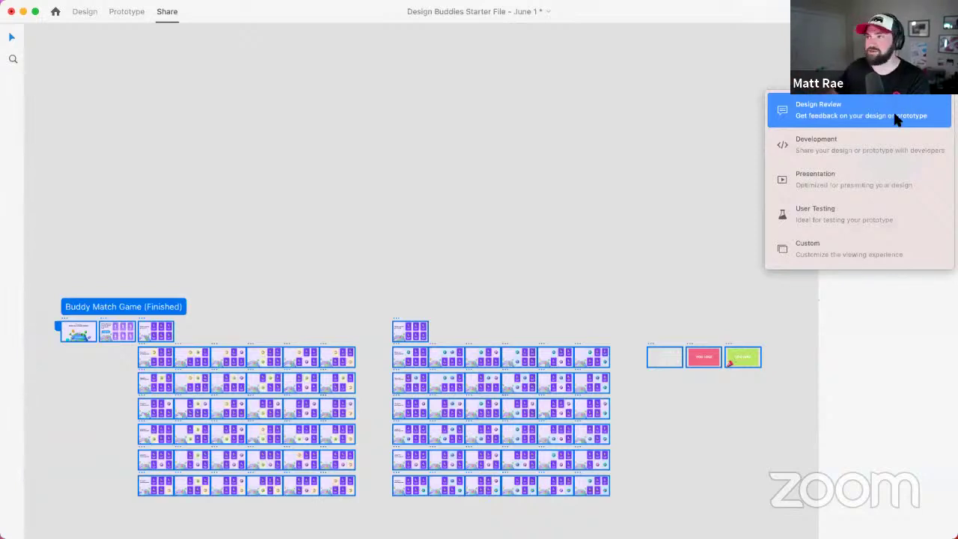
{"action": "left_click", "coordinate": [880, 212]}
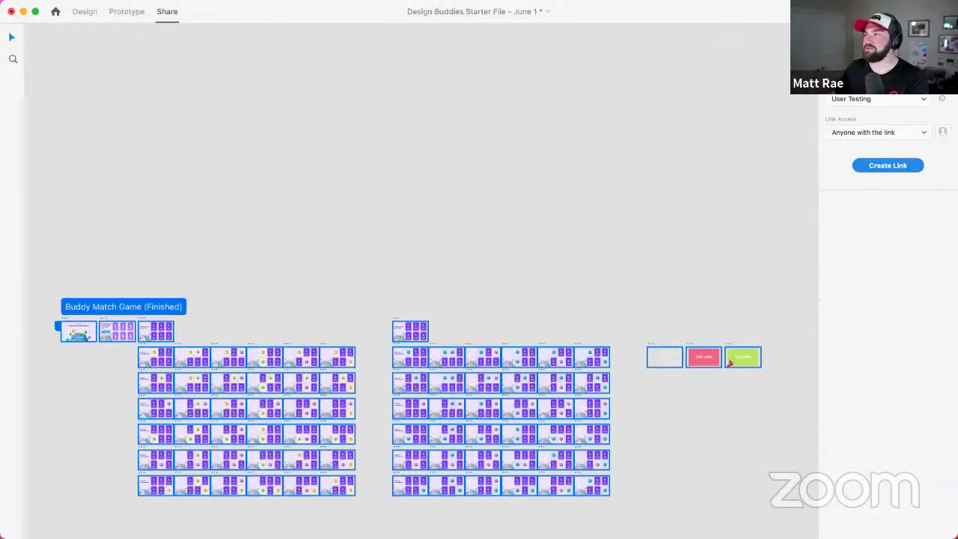
{"action": "left_click", "coordinate": [896, 167]}
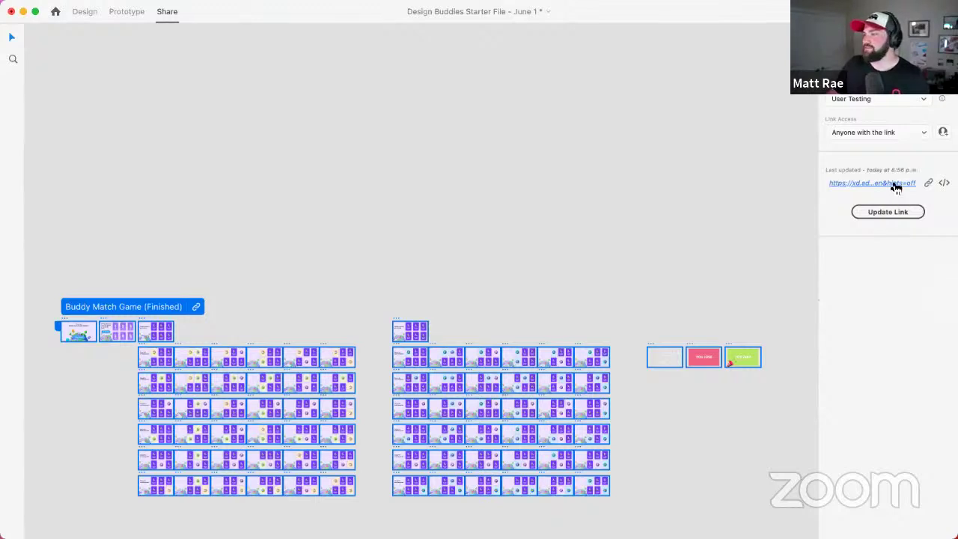
Step: Open the shared prototype link in the browser, enlarge it to full screen and start the game up to the card selection screen
{"action": "left_click", "coordinate": [895, 185]}
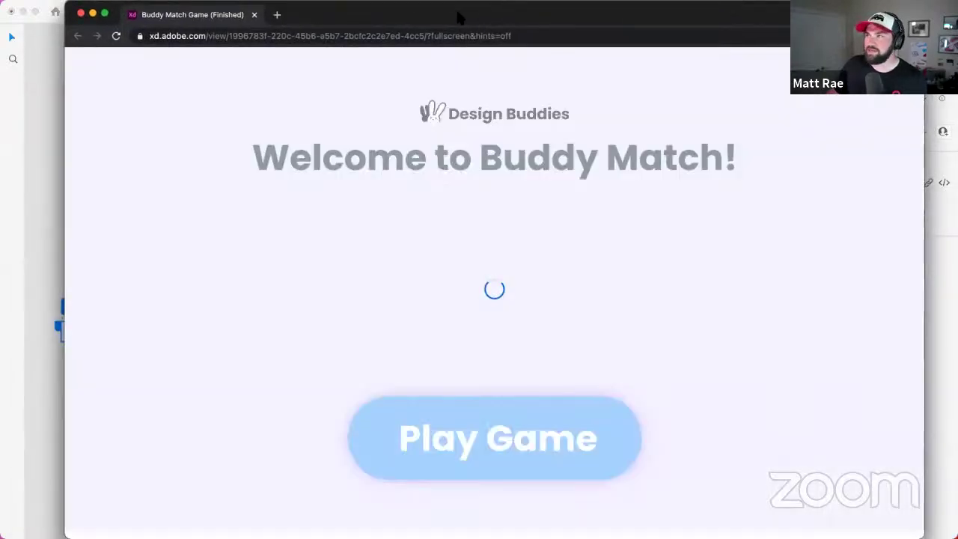
{"action": "double_click", "coordinate": [460, 16]}
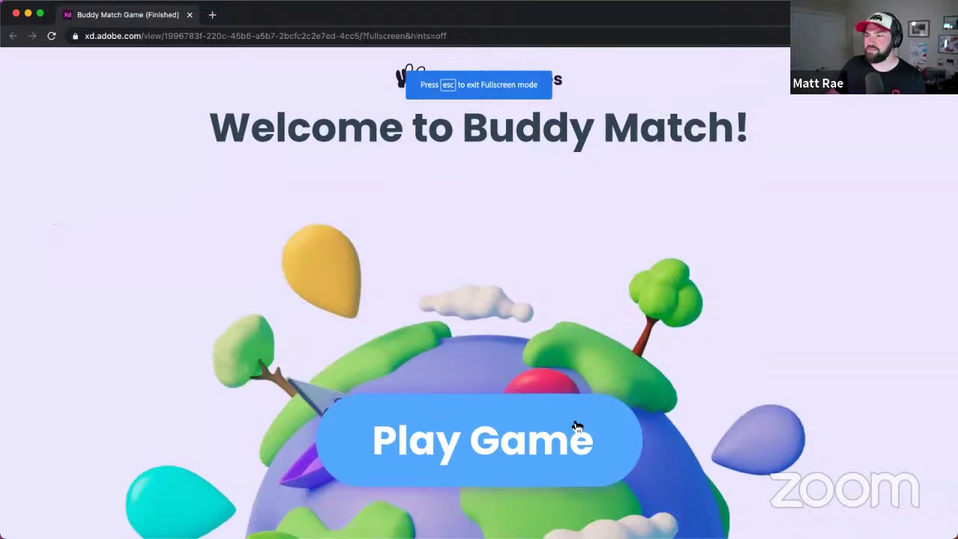
{"action": "left_click", "coordinate": [573, 439]}
{"action": "left_click", "coordinate": [224, 285]}
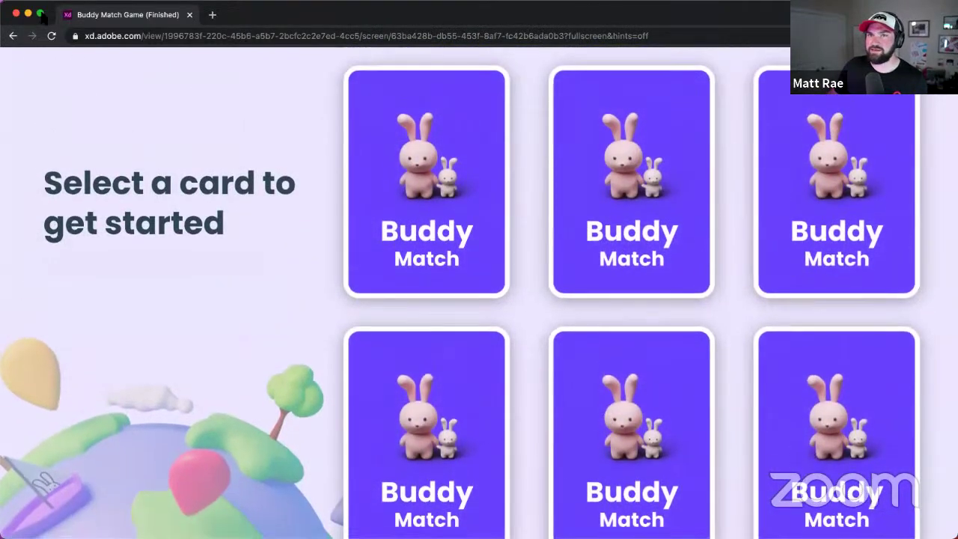
{"action": "left_click", "coordinate": [40, 13]}
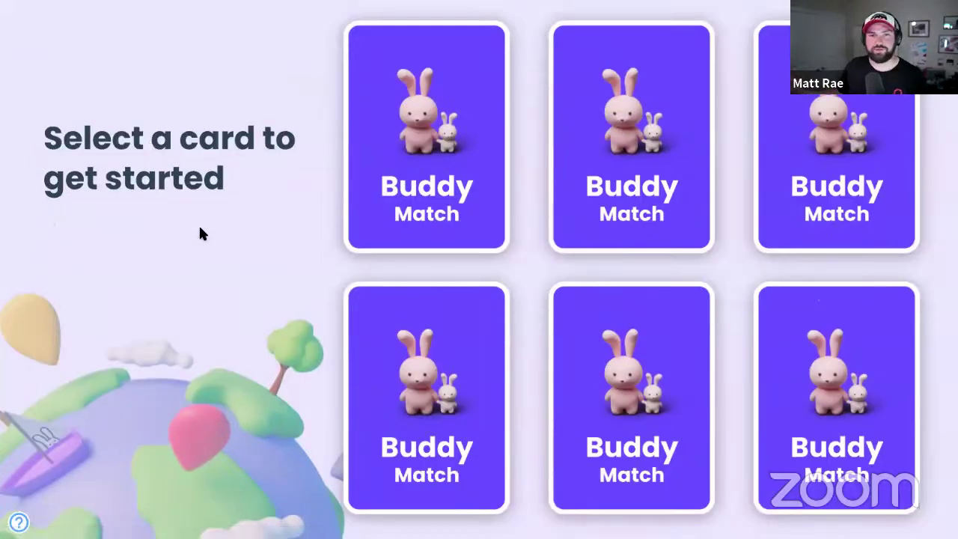
Step: Test two rounds of card picks in the shared game, exit its full-screen view and switch back to Adobe XD
{"action": "left_click", "coordinate": [393, 161]}
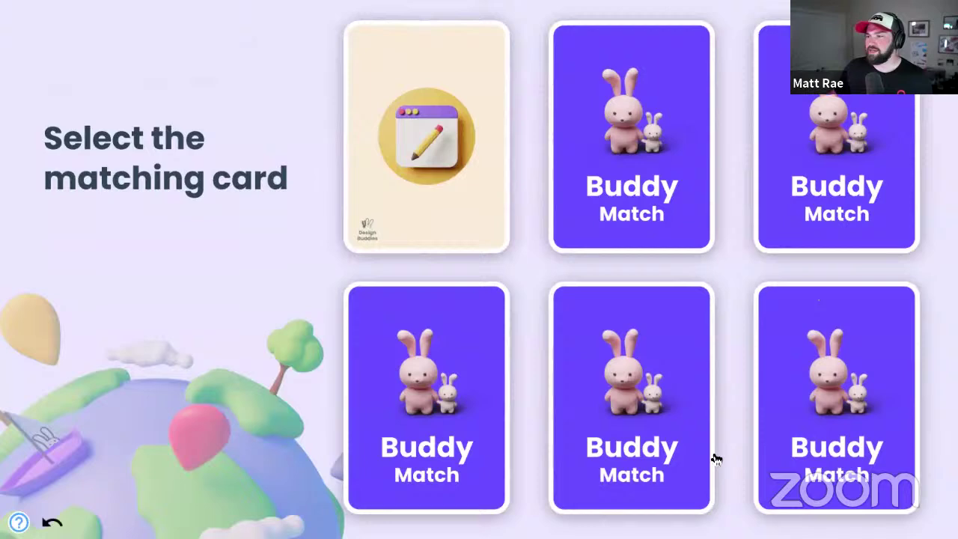
{"action": "left_click", "coordinate": [874, 433]}
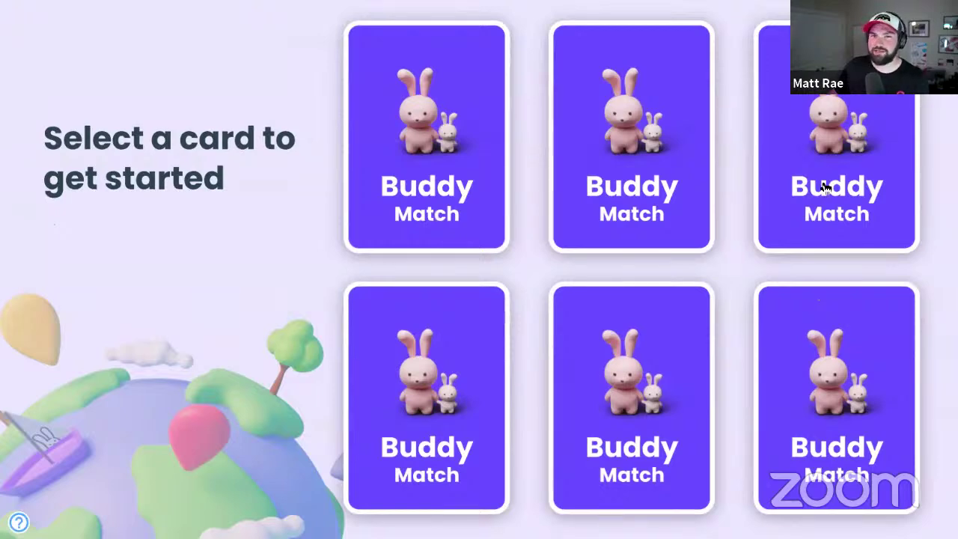
{"action": "left_click", "coordinate": [829, 158]}
{"action": "left_click", "coordinate": [619, 380]}
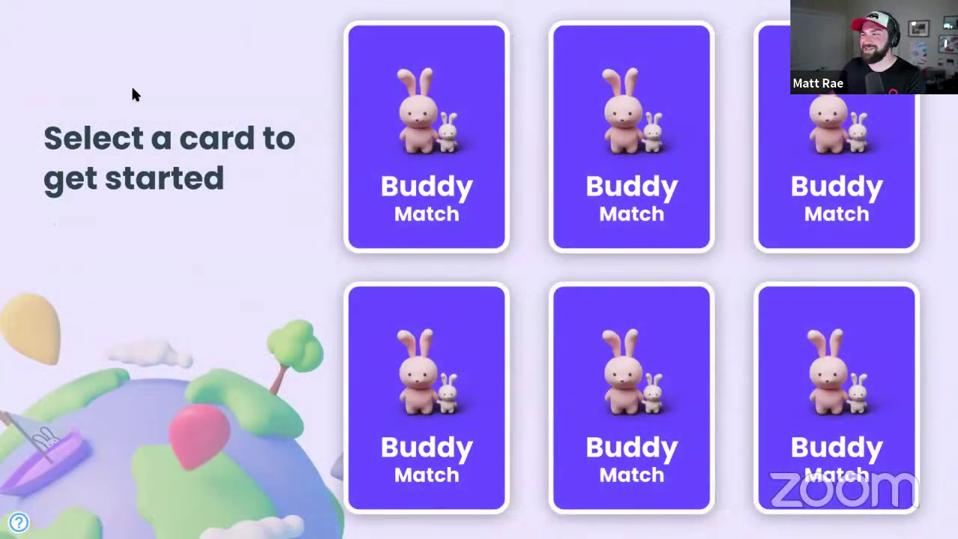
{"action": "key", "text": "Escape"}
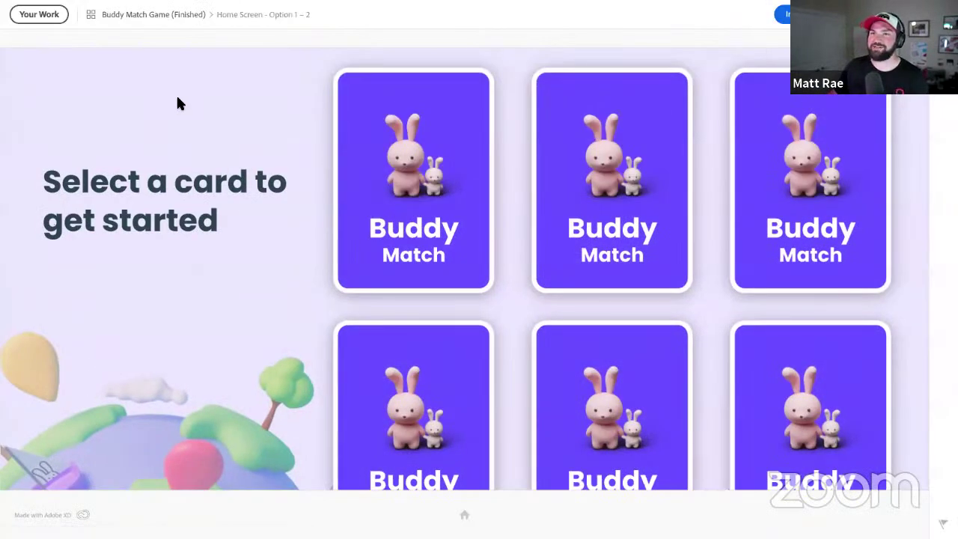
{"action": "key", "text": "super+Tab"}
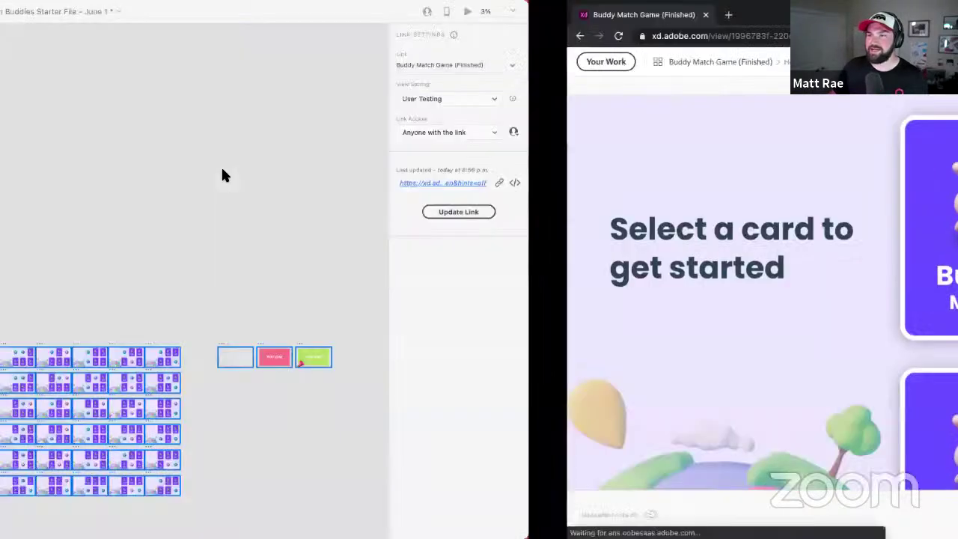
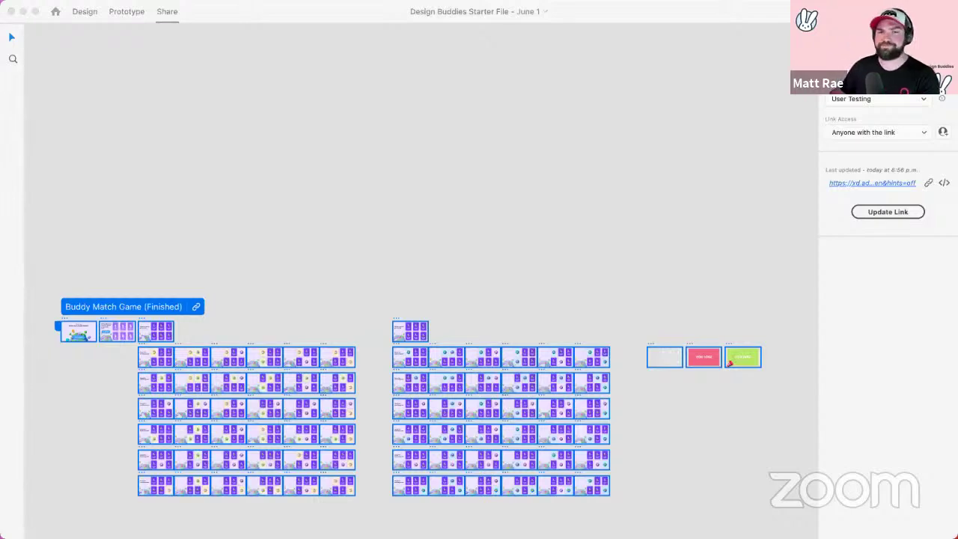
Step: Bring the Slido Q&A browser window into view to read the audience questions, and return to Adobe XD
{"action": "left_click_drag", "start_coordinate": [157, 360], "coordinate": [697, 69]}
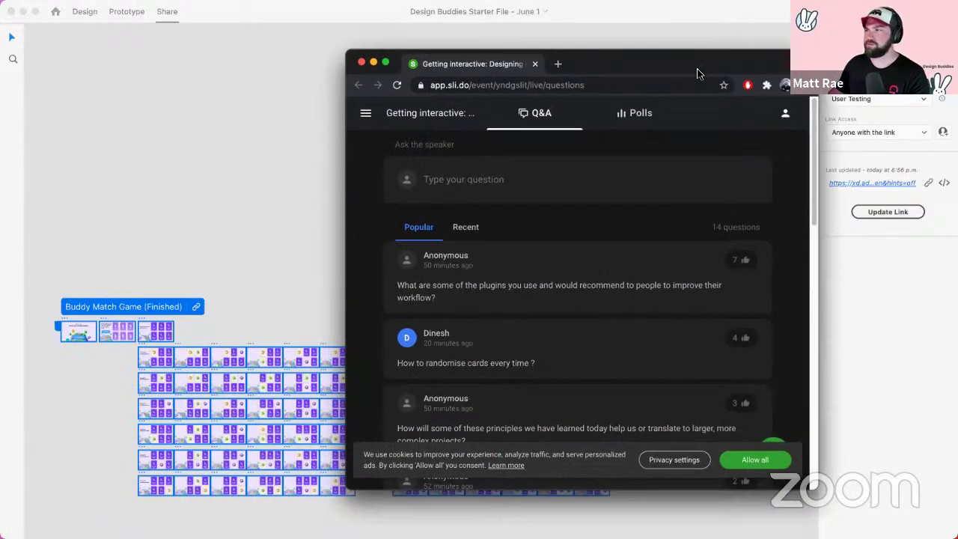
{"action": "left_click", "coordinate": [292, 218]}
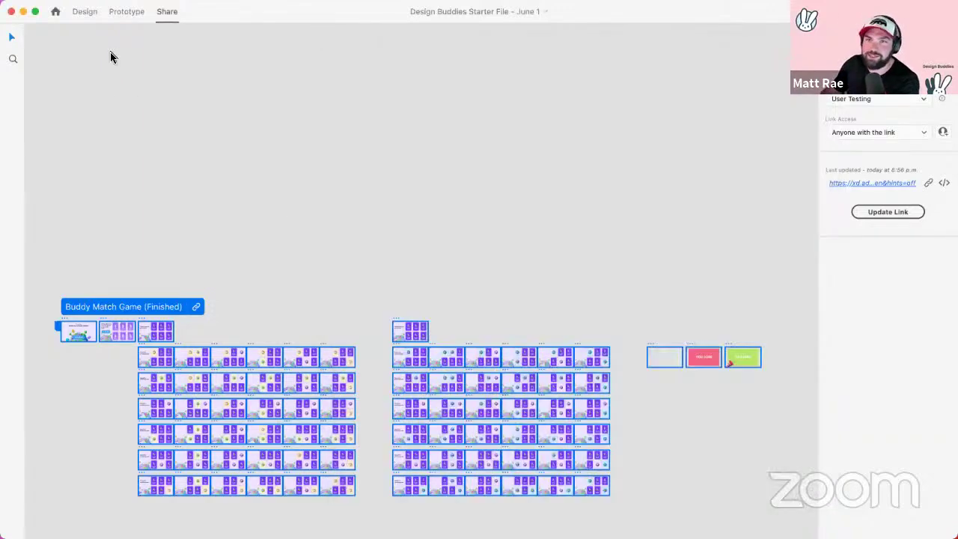
Step: Switch to Design mode, deselect everything and show the installed plugins
{"action": "left_click", "coordinate": [85, 12]}
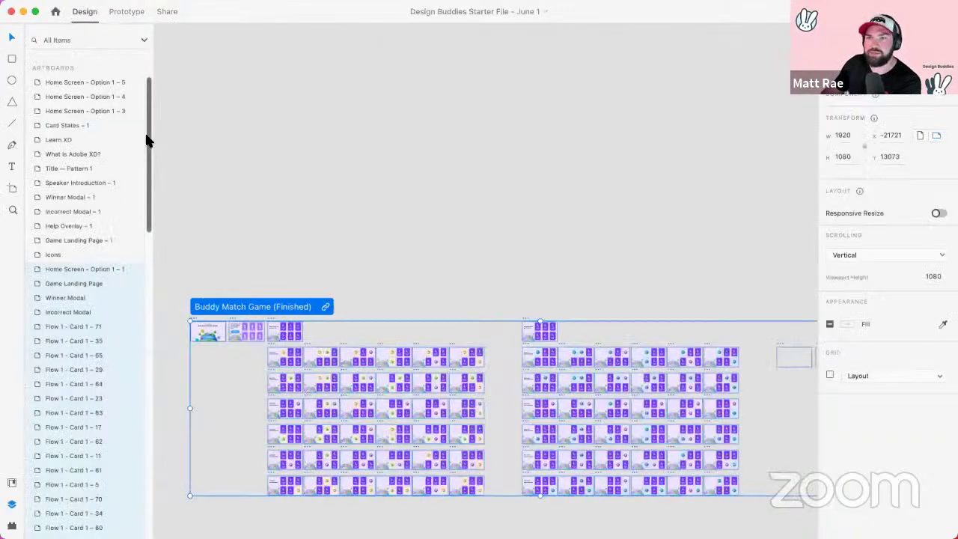
{"action": "left_click", "coordinate": [294, 189]}
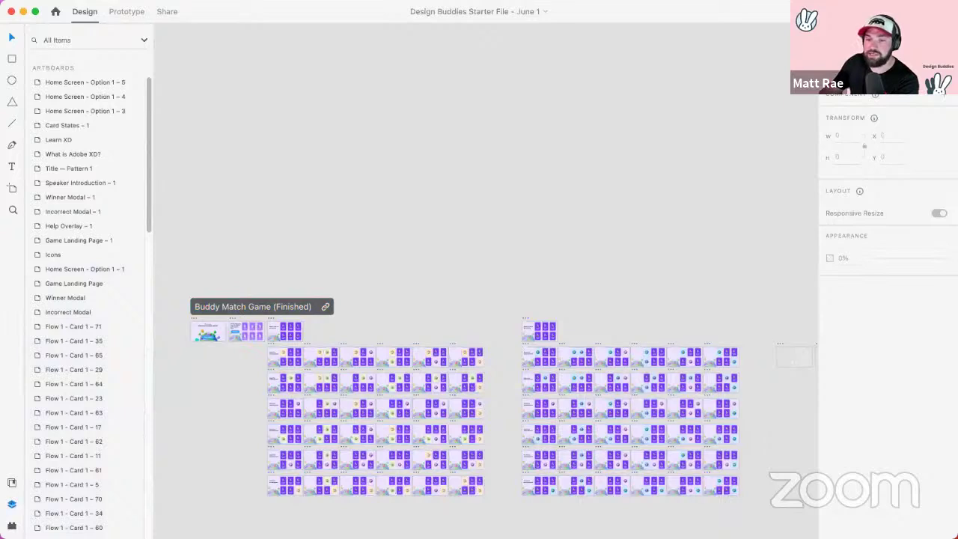
{"action": "left_click", "coordinate": [13, 525]}
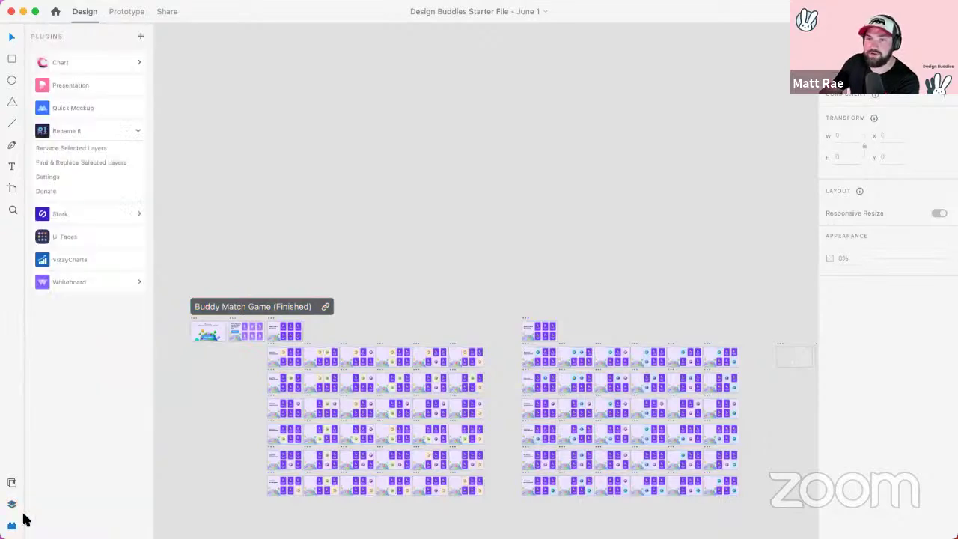
Step: Search all plugins in the Creative Cloud marketplace for "google sheets", look over the matching plugins and return to Adobe XD
{"action": "left_click", "coordinate": [141, 37]}
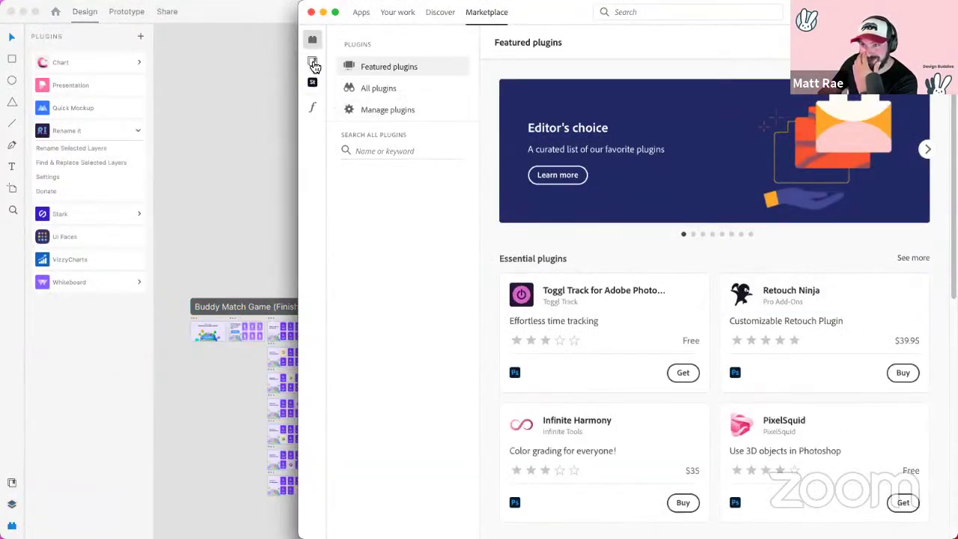
{"action": "left_click", "coordinate": [387, 88]}
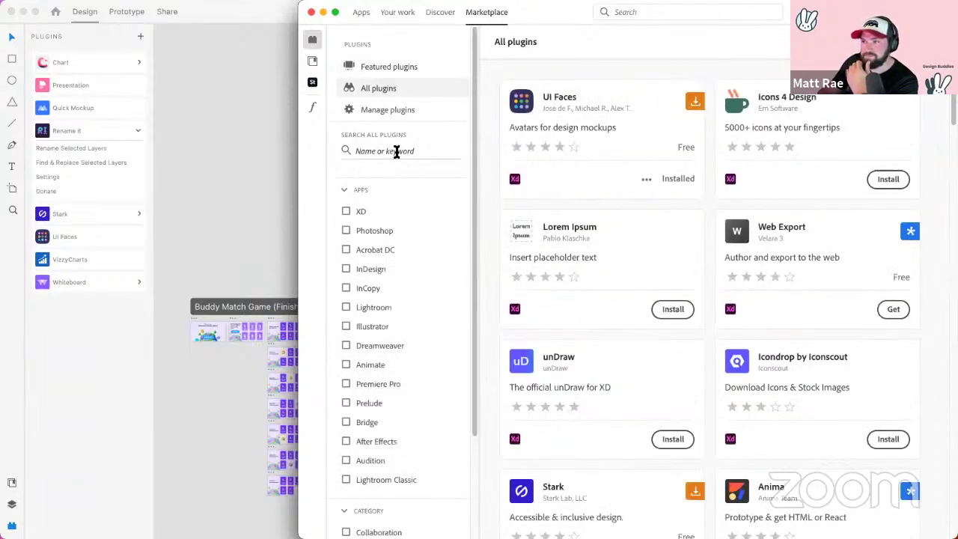
{"action": "left_click", "coordinate": [396, 152]}
{"action": "type", "text": "google sh"}
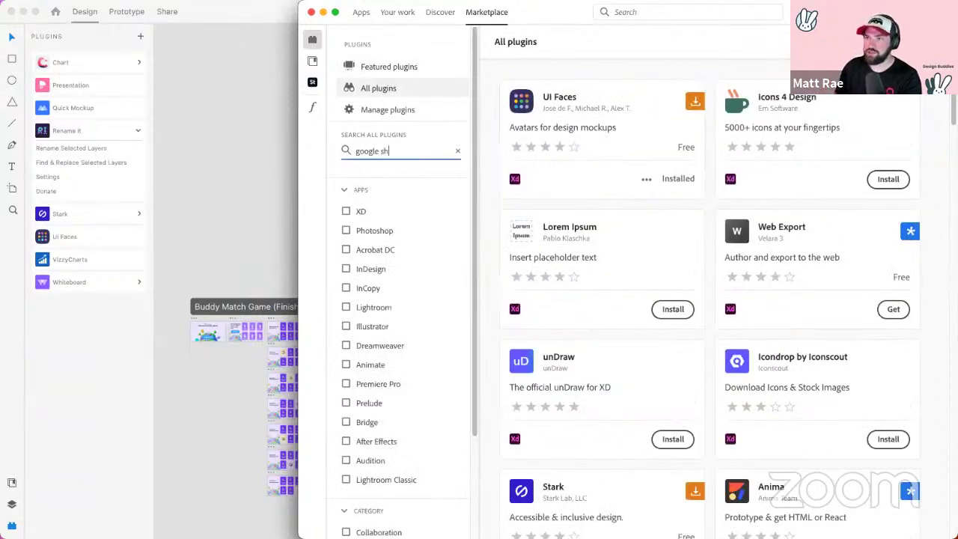
{"action": "type", "text": "eets"}
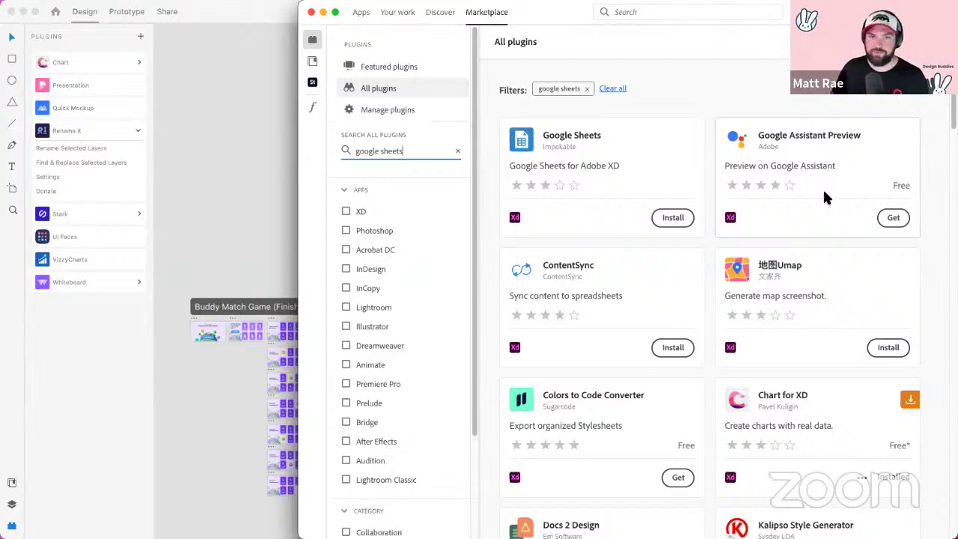
{"action": "scroll", "coordinate": [621, 240], "scroll_direction": "down", "scroll_amount": 1}
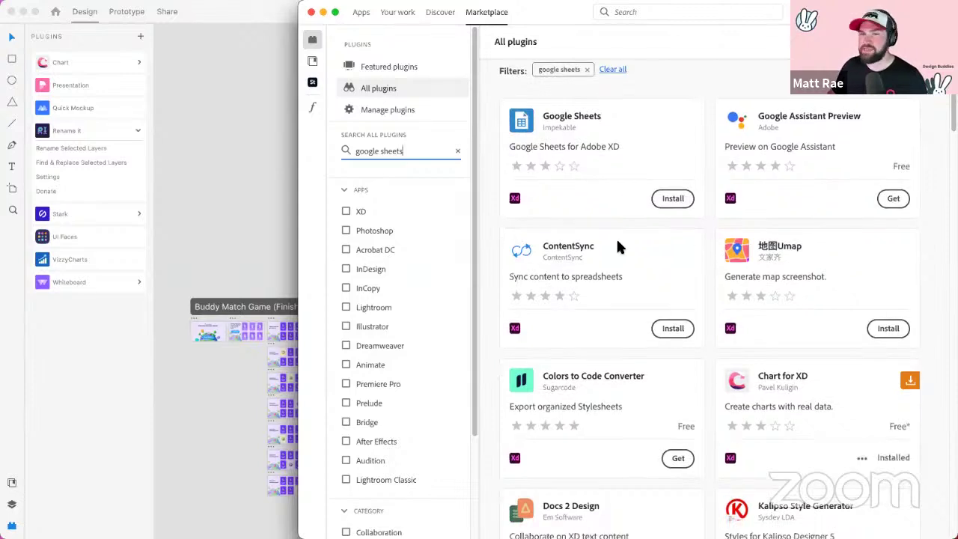
{"action": "left_click", "coordinate": [63, 365]}
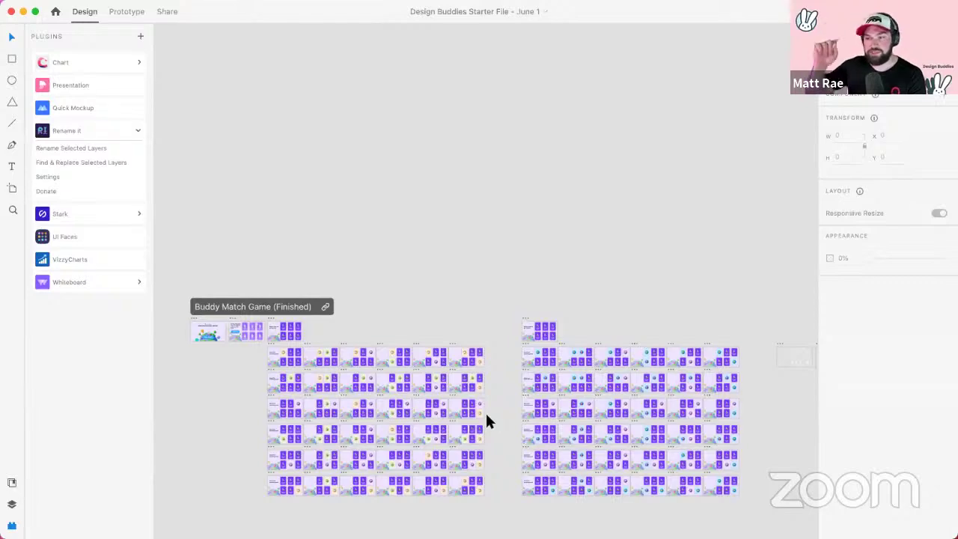
Step: Select the upper-left card on the first four artboards below the home screen and view Rename It's options for renaming selected layers
{"action": "scroll", "coordinate": [250, 413], "scroll_direction": "up", "scroll_amount": 5}
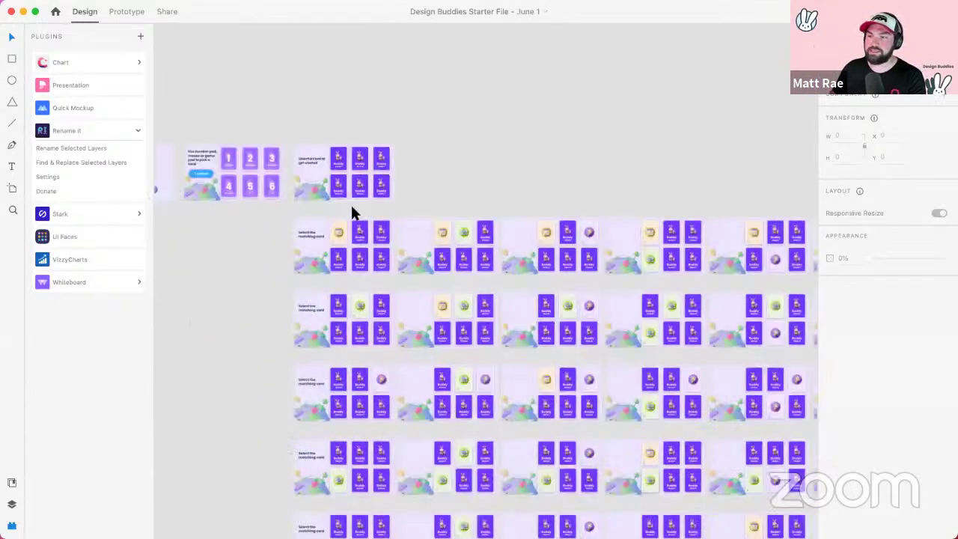
{"action": "left_click", "coordinate": [337, 236]}
{"action": "left_click", "coordinate": [335, 314], "text": "shift"}
{"action": "scroll", "coordinate": [335, 329], "scroll_direction": "left", "scroll_amount": 1}
{"action": "left_click", "coordinate": [342, 381], "text": "shift"}
{"action": "scroll", "coordinate": [348, 419], "scroll_direction": "left", "scroll_amount": 1}
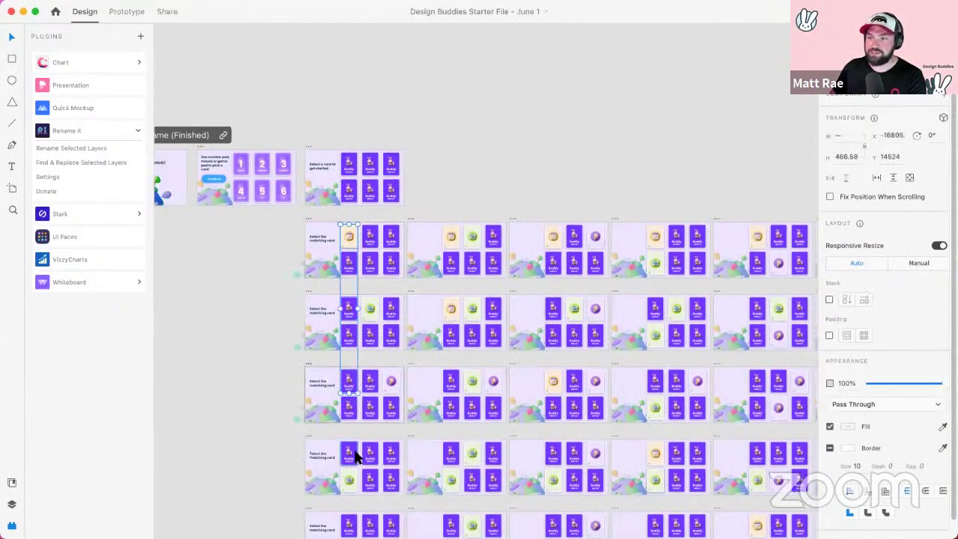
{"action": "left_click", "coordinate": [353, 453], "text": "shift"}
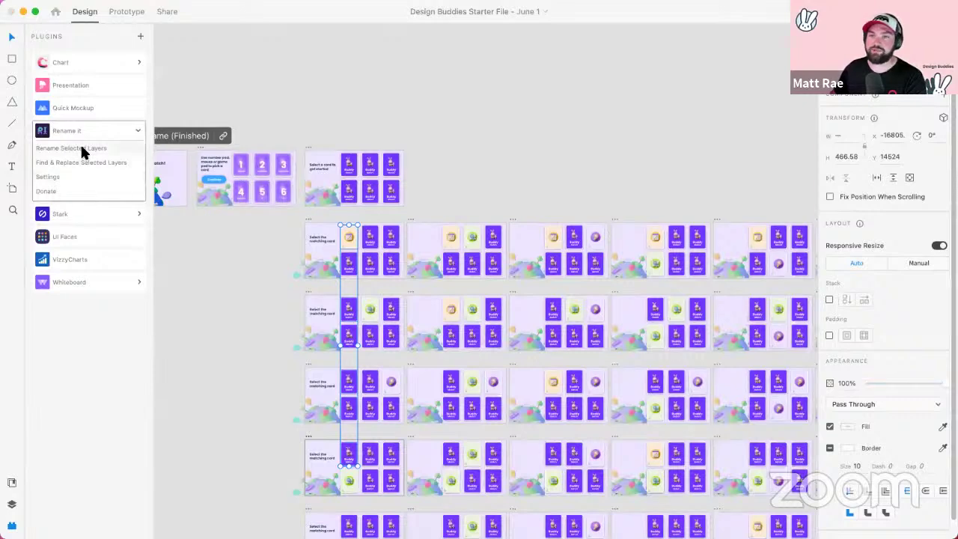
{"action": "left_click", "coordinate": [82, 148]}
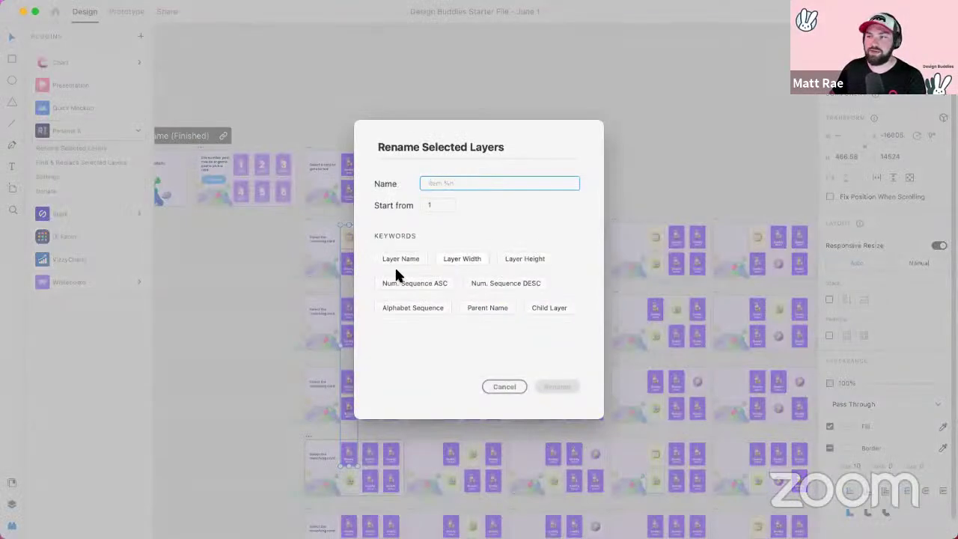
{"action": "left_click", "coordinate": [498, 387]}
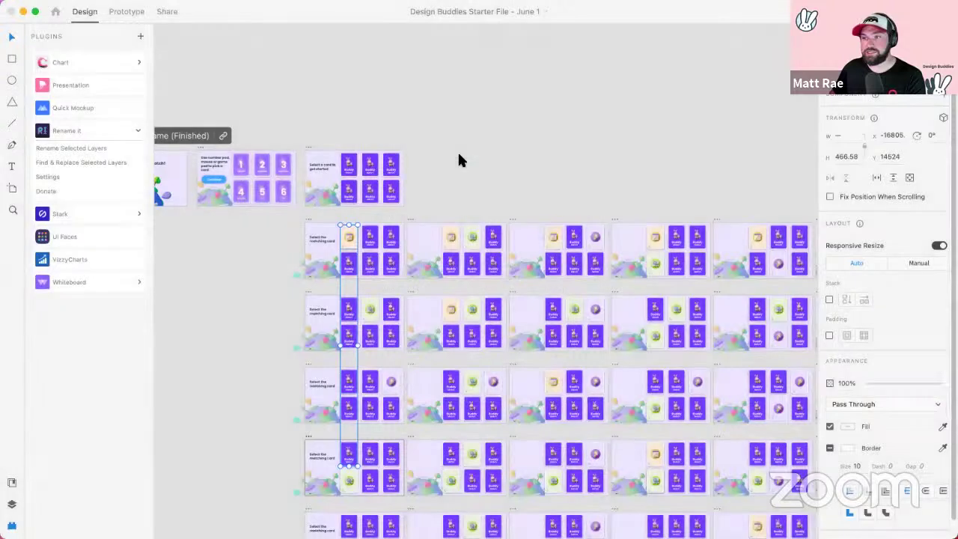
Step: Deselect the cards and draw a circle about 397 px in diameter on the empty canvas below the numbered-cards artboard
{"action": "left_click", "coordinate": [459, 160]}
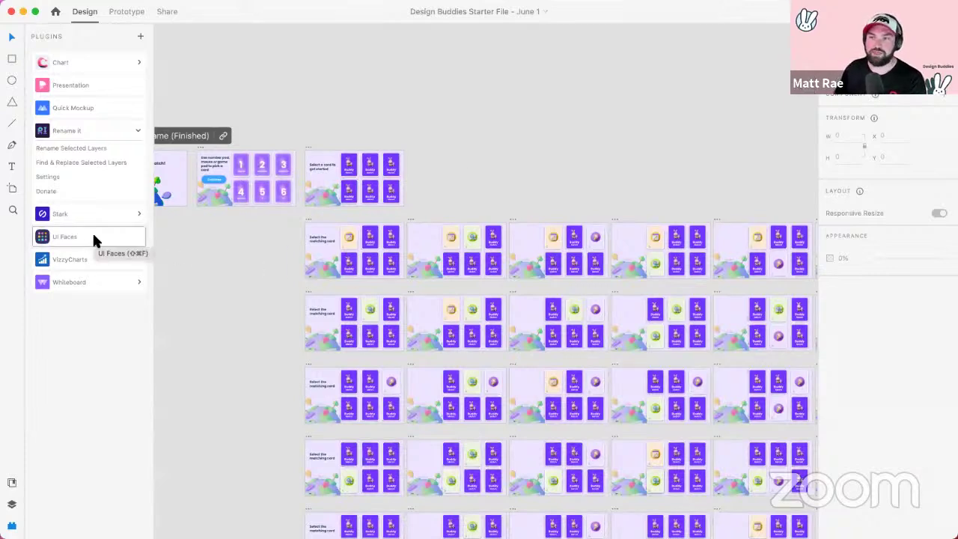
{"action": "scroll", "coordinate": [198, 236], "scroll_direction": "up", "scroll_amount": 5}
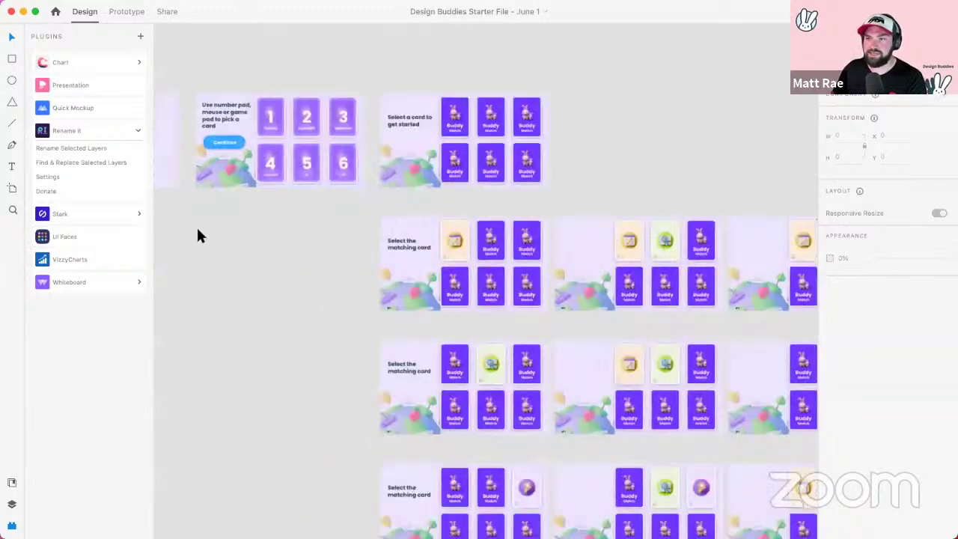
{"action": "scroll", "coordinate": [198, 235], "scroll_direction": "down", "scroll_amount": 5}
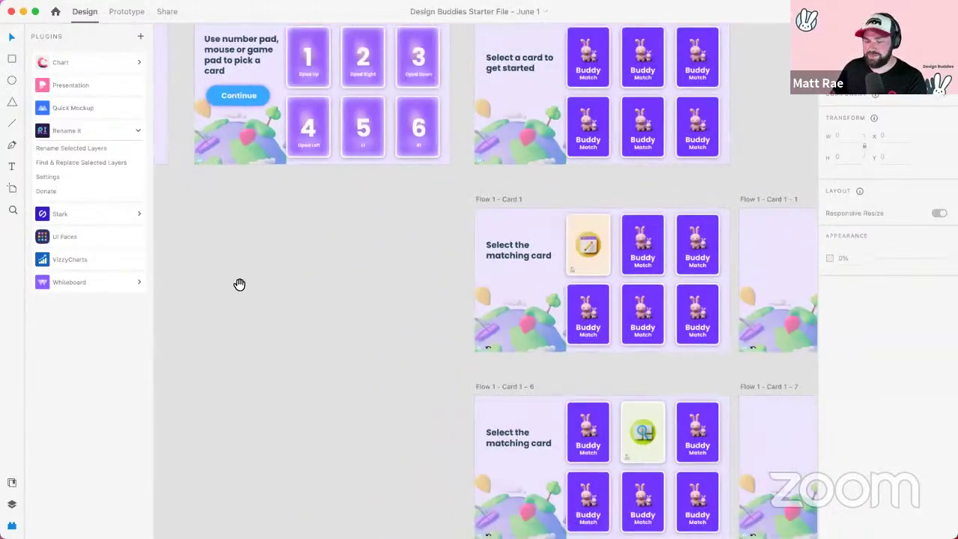
{"action": "scroll", "coordinate": [389, 299], "scroll_direction": "up", "scroll_amount": 3}
{"action": "key", "text": "e"}
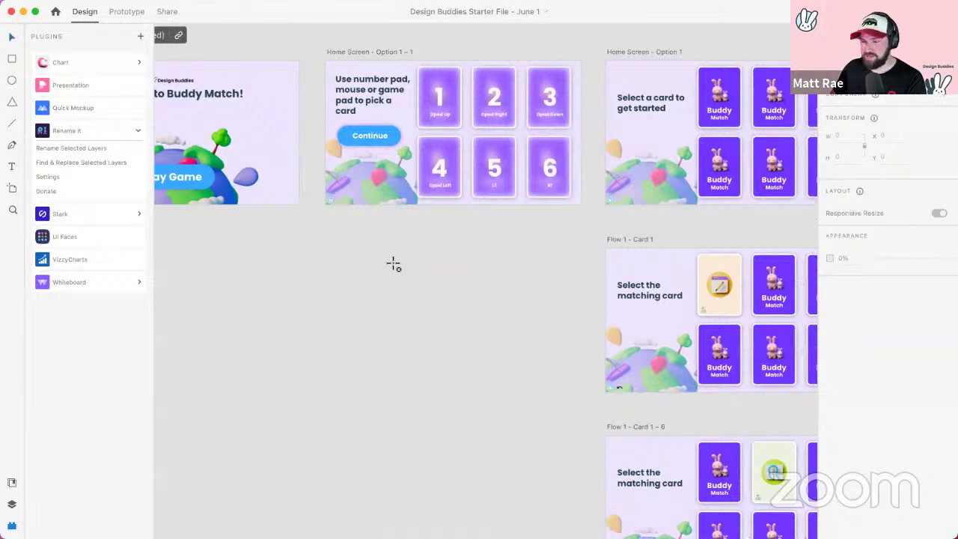
{"action": "left_click_drag", "start_coordinate": [392, 263], "coordinate": [447, 328]}
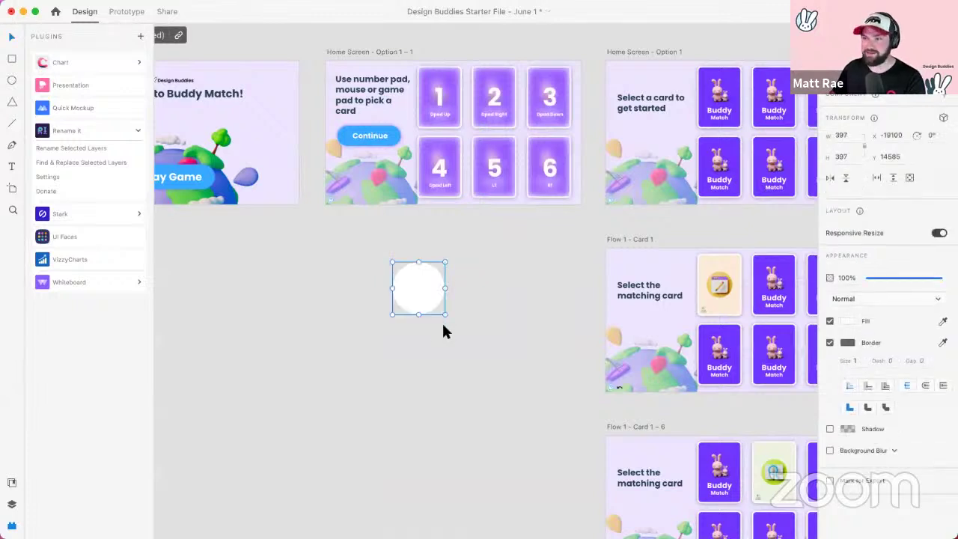
Step: Fill the circle with the first portrait from UI Faces, using Unsplash.com as the photo source, and deselect it
{"action": "left_click", "coordinate": [82, 236]}
{"action": "left_click", "coordinate": [69, 110]}
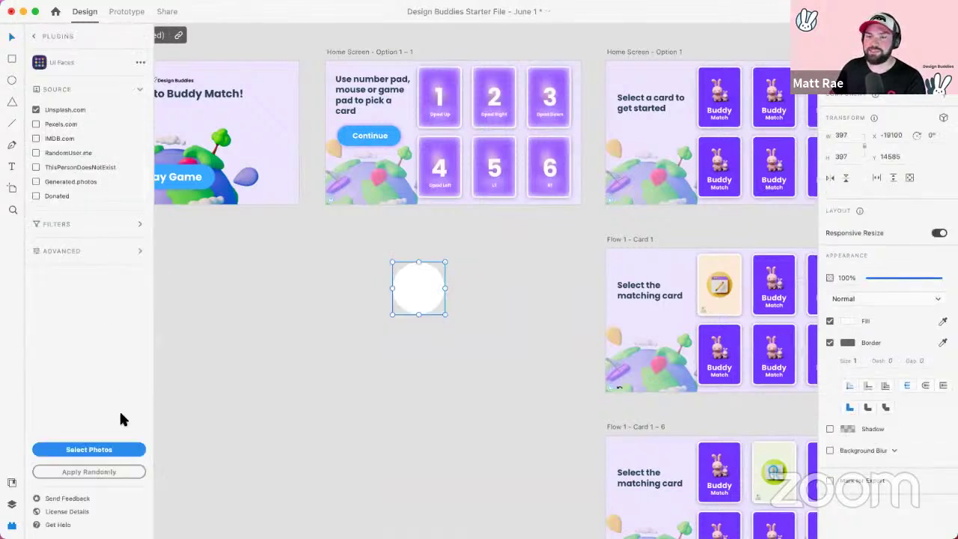
{"action": "left_click", "coordinate": [122, 450]}
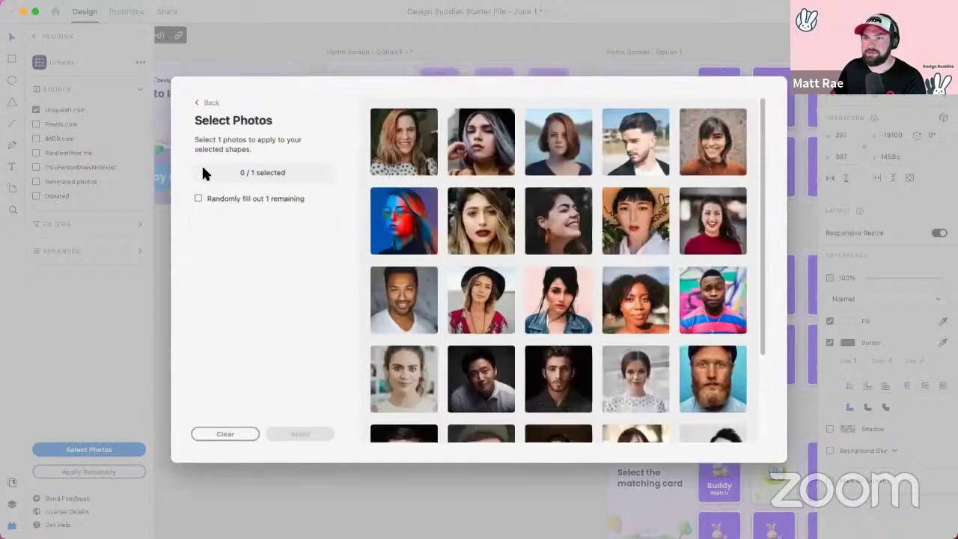
{"action": "left_click", "coordinate": [397, 147]}
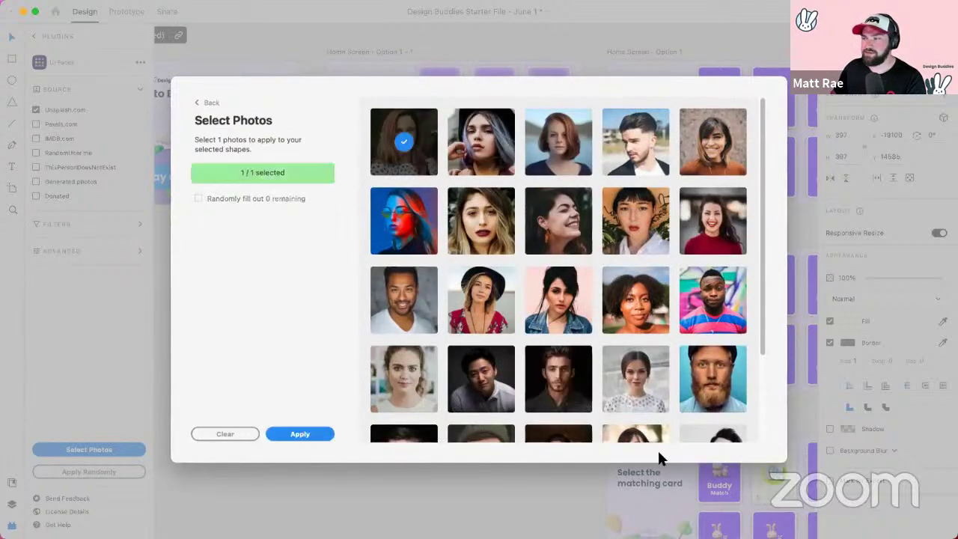
{"action": "left_click", "coordinate": [299, 434]}
{"action": "left_click", "coordinate": [494, 292]}
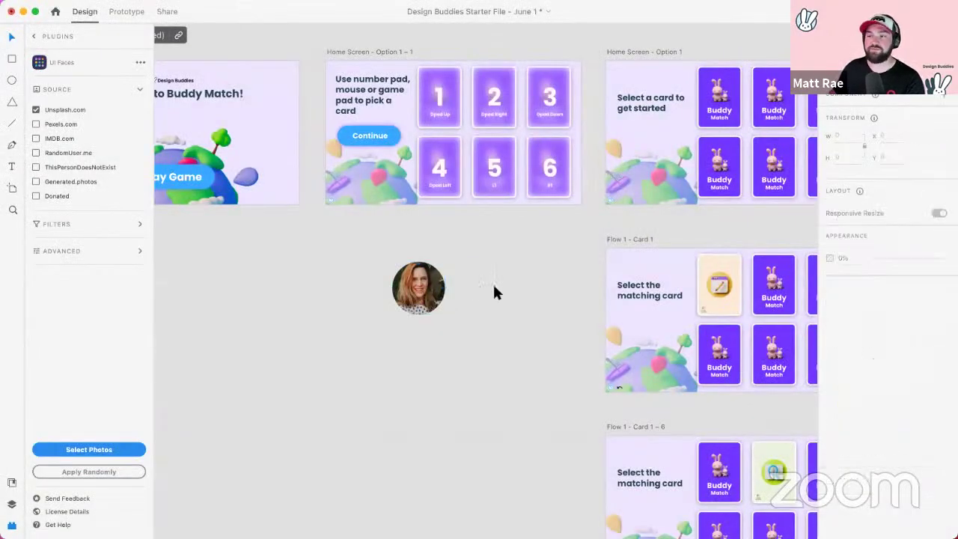
Step: Delete the circle containing the portrait and return to the list of installed plugins
{"action": "left_click", "coordinate": [393, 285]}
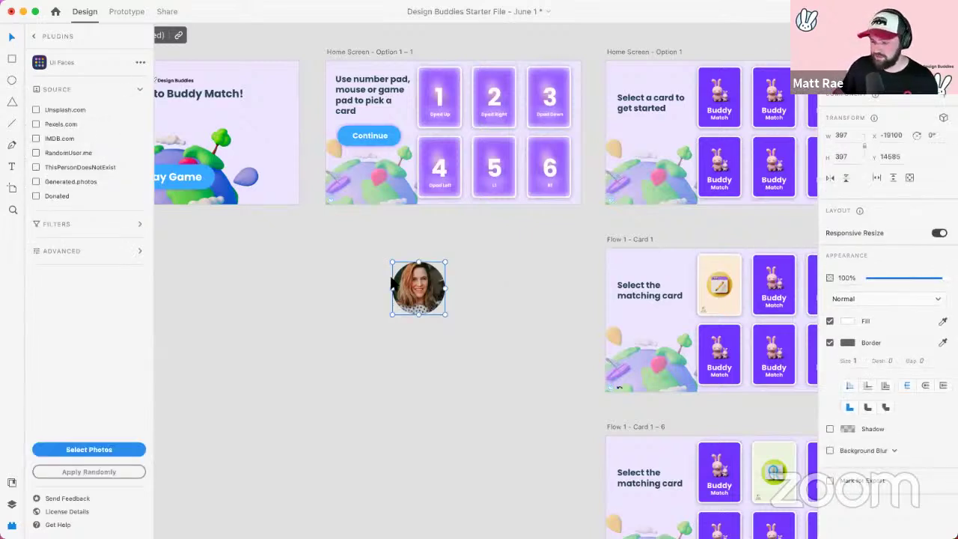
{"action": "key", "text": "Delete"}
{"action": "left_click", "coordinate": [34, 35]}
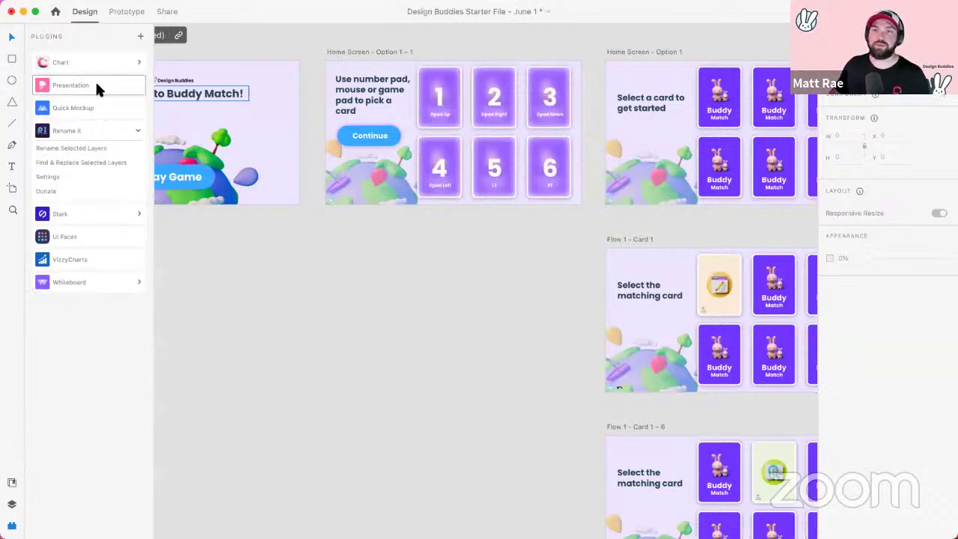
Step: Open the Whiteboard plugin and look over its templates, drawing option and elements
{"action": "left_click", "coordinate": [101, 282]}
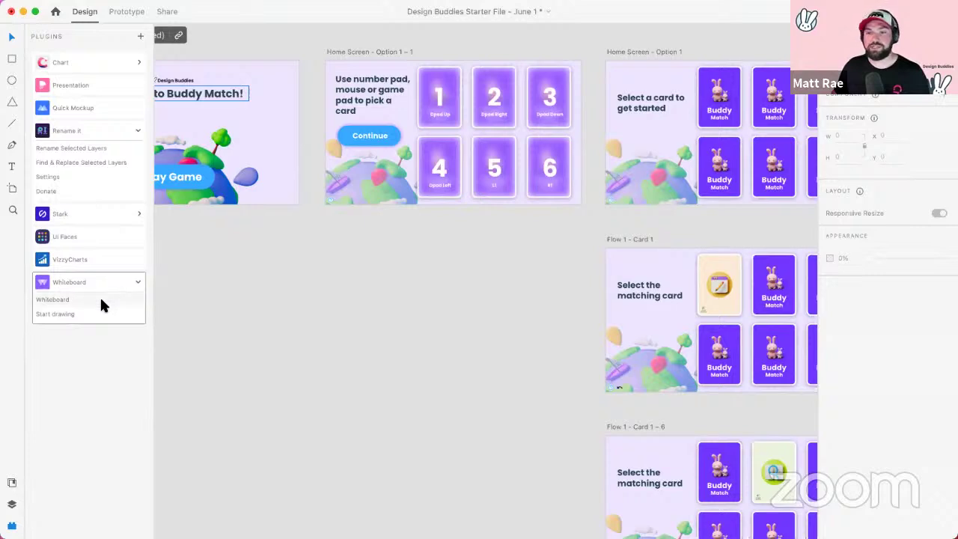
{"action": "left_click", "coordinate": [102, 300]}
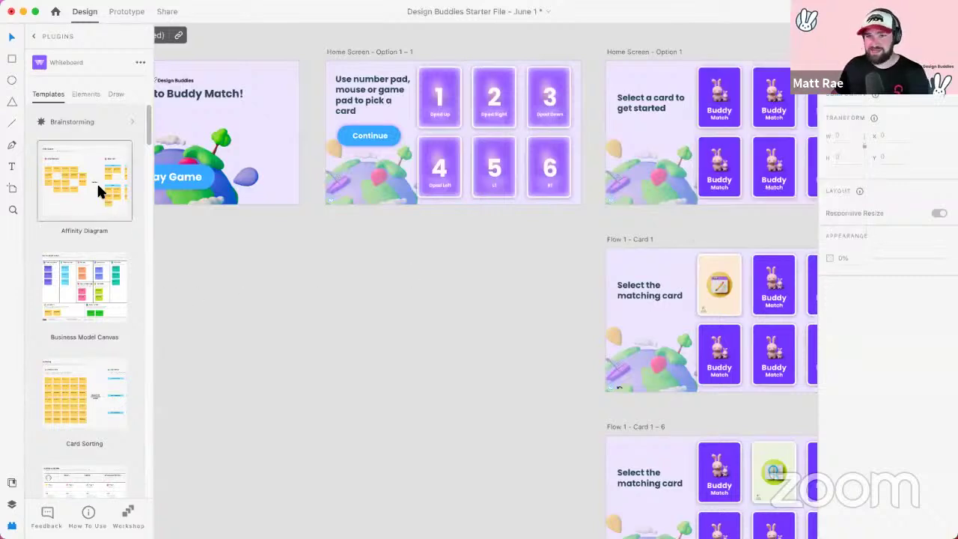
{"action": "left_click", "coordinate": [116, 94]}
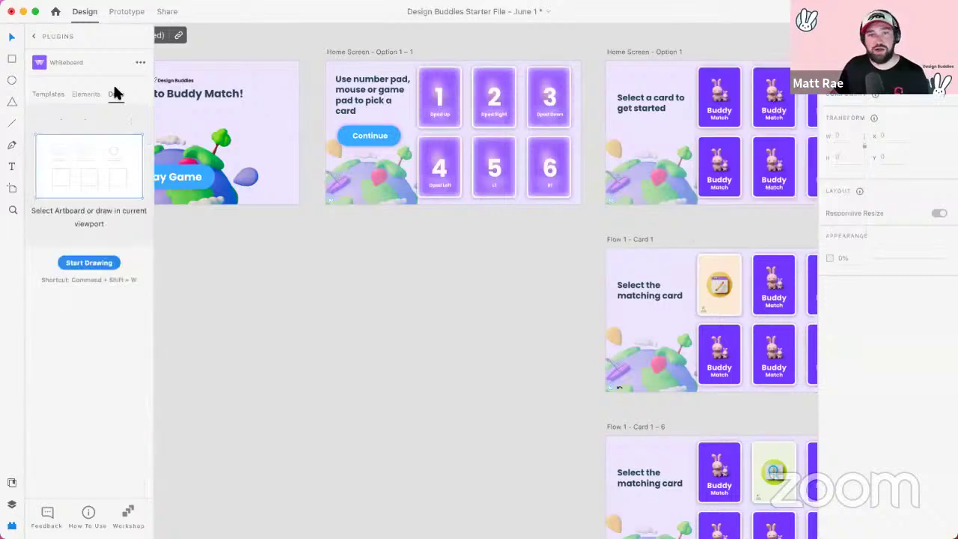
{"action": "left_click", "coordinate": [79, 96]}
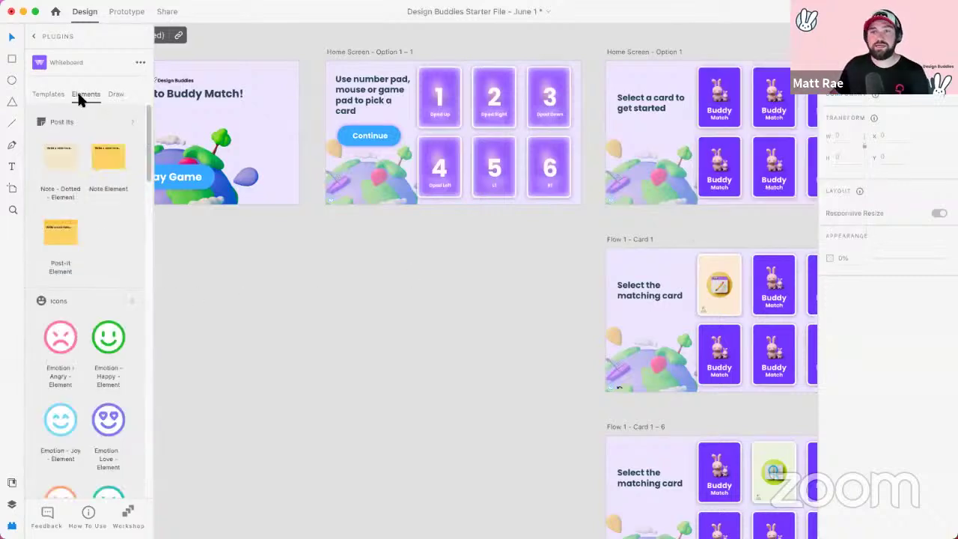
Step: Try adding Whiteboard's Post-It Element to the empty canvas and moving it, and delete it again
{"action": "left_click", "coordinate": [56, 227]}
{"action": "left_click_drag", "start_coordinate": [483, 283], "coordinate": [426, 247]}
{"action": "key", "text": "Delete"}
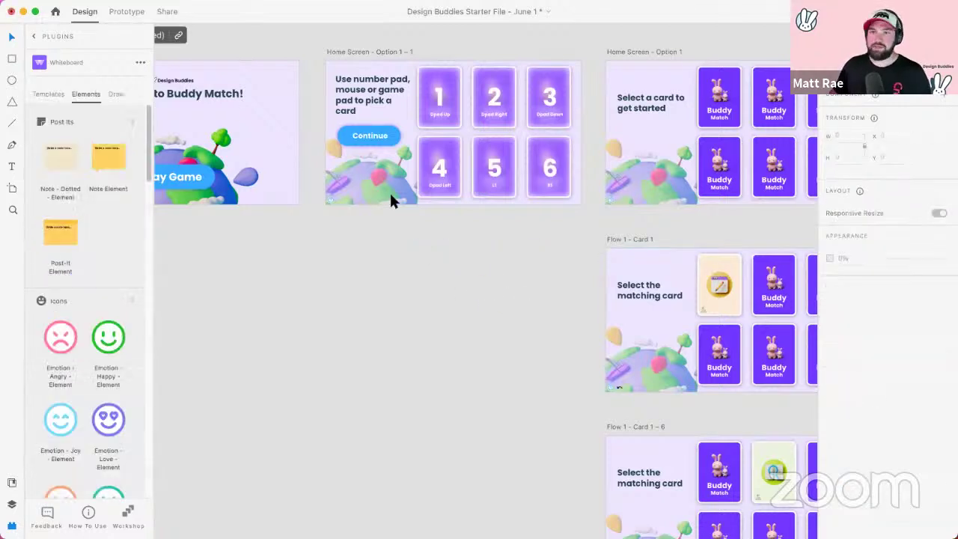
Step: Look over the elements and templates of Quick Mockup's Minimal theme and return to the plugin list
{"action": "left_click", "coordinate": [33, 34]}
{"action": "left_click", "coordinate": [83, 109]}
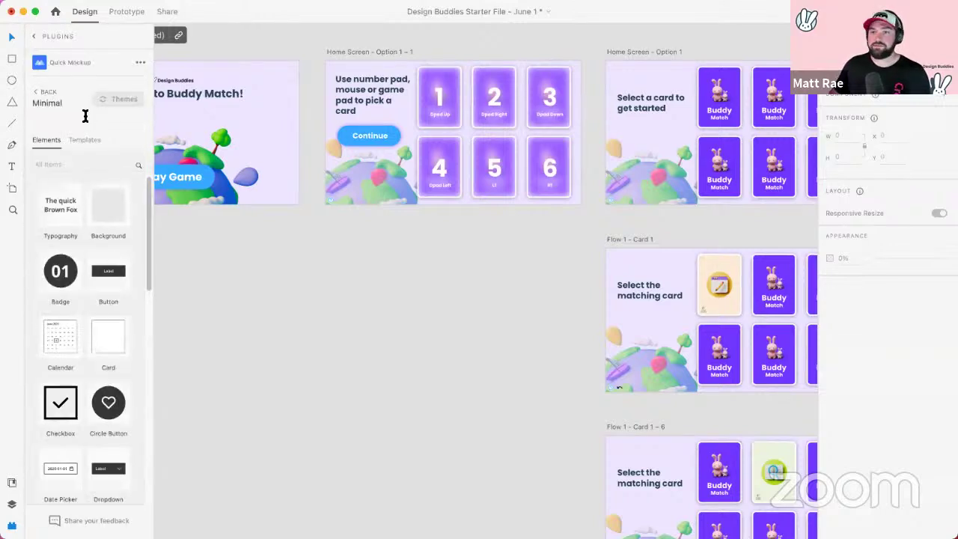
{"action": "left_click", "coordinate": [84, 141]}
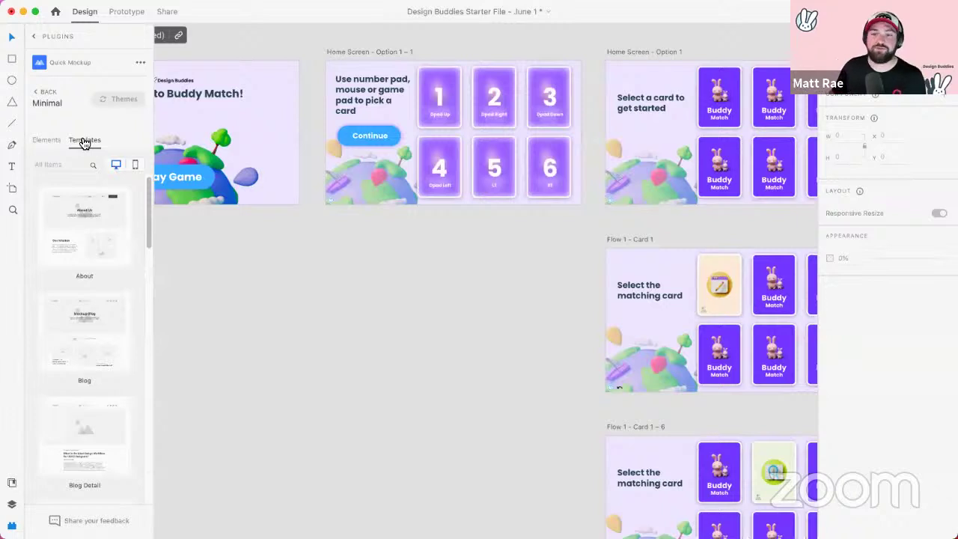
{"action": "left_click", "coordinate": [33, 36]}
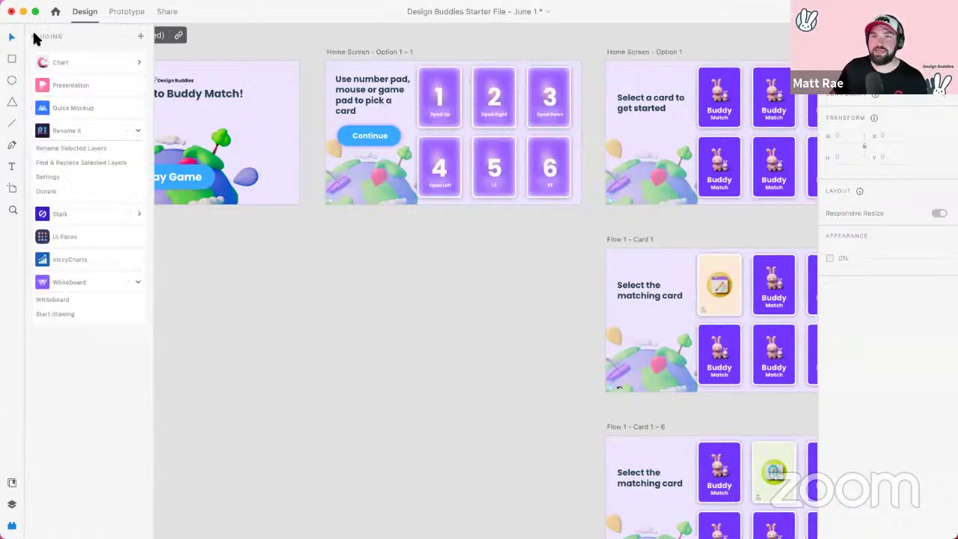
Step: Browse the Presentation plugin's themes, preview the Doppler theme without selecting it and return to the plugin list
{"action": "left_click", "coordinate": [81, 82]}
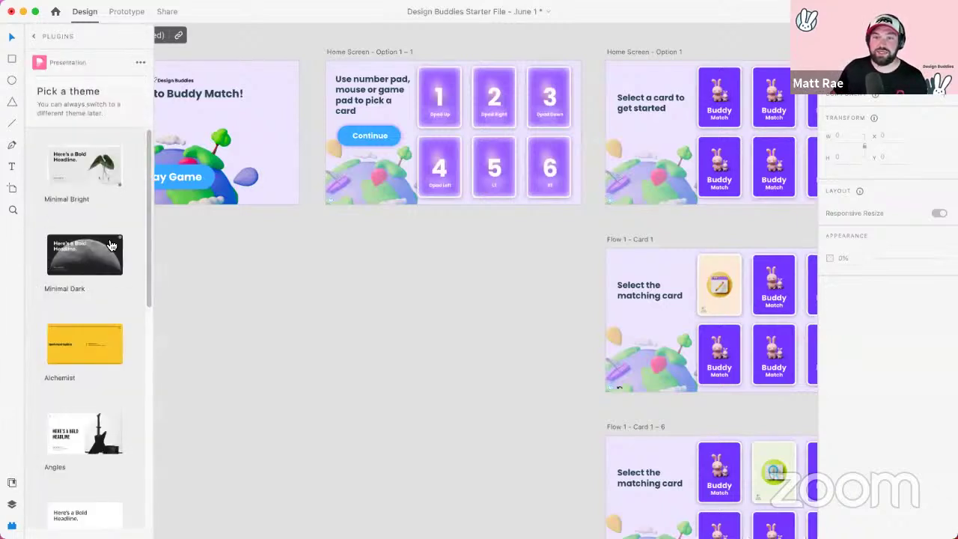
{"action": "scroll", "coordinate": [99, 283], "scroll_direction": "down", "scroll_amount": 5}
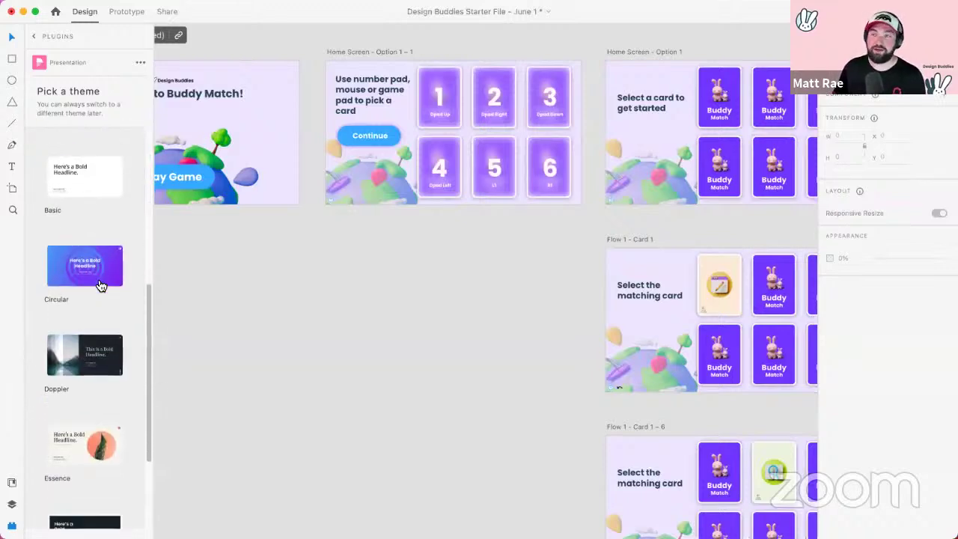
{"action": "left_click", "coordinate": [94, 367]}
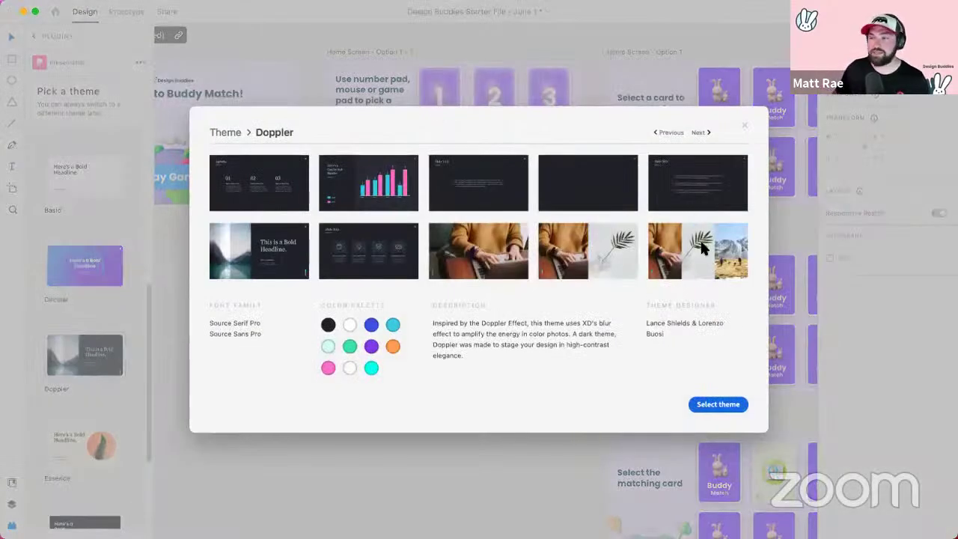
{"action": "left_click", "coordinate": [743, 129]}
{"action": "left_click", "coordinate": [33, 36]}
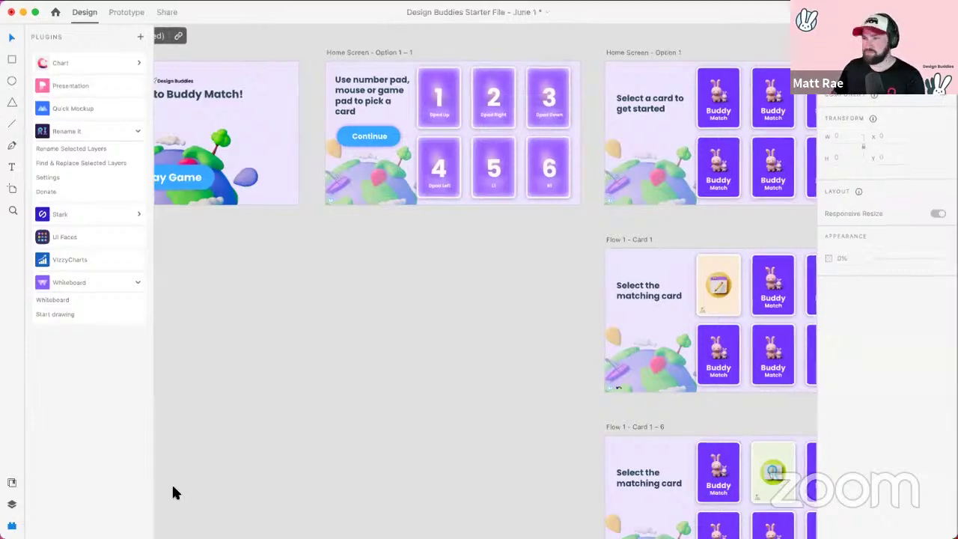
Step: Bring another open window into view and switch back to Adobe XD
{"action": "key", "text": "ctrl+Up"}
{"action": "left_click", "coordinate": [561, 220]}
{"action": "key", "text": "super+Tab"}
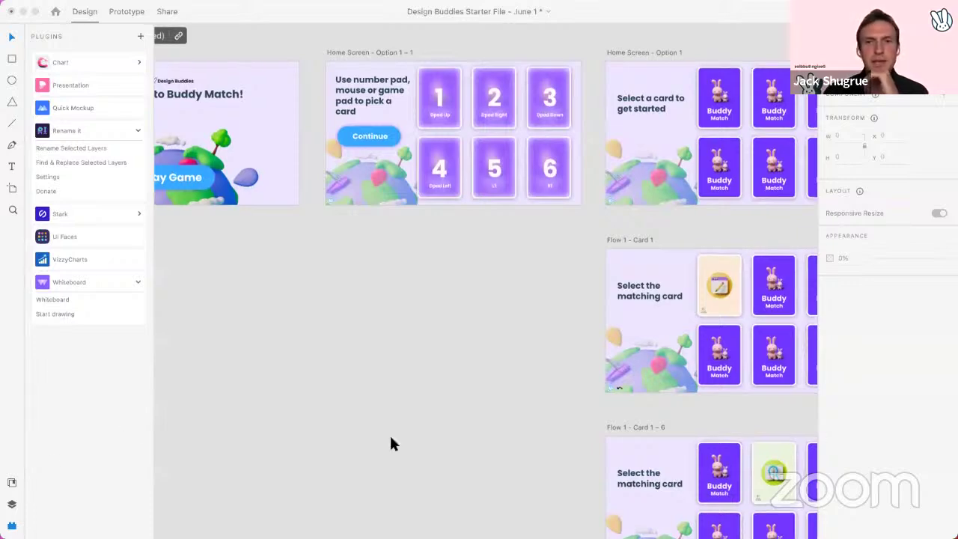
Step: Switch to Prototype mode, hide the plugins and examine the timed transition from the first "Select a card to get started" artboard
{"action": "scroll", "coordinate": [406, 389], "scroll_direction": "down", "scroll_amount": 5}
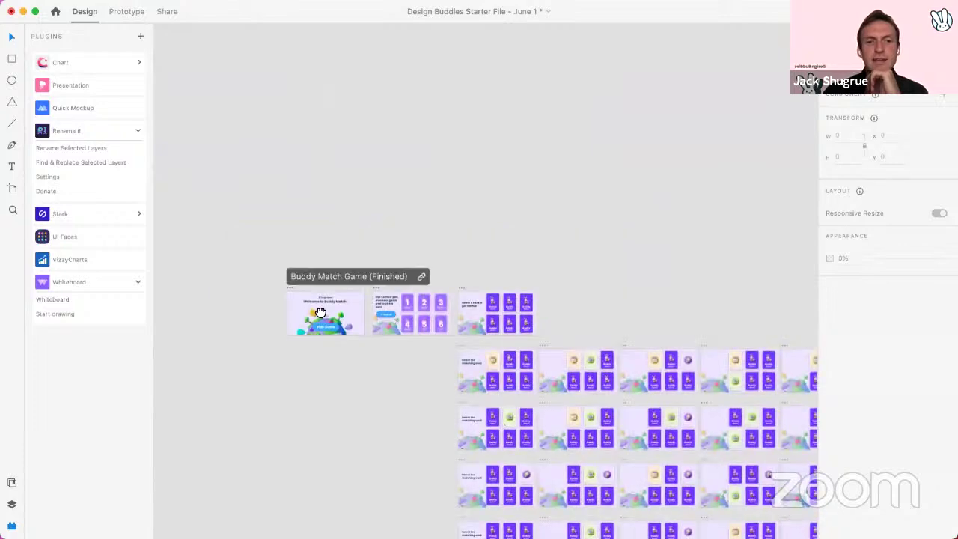
{"action": "scroll", "coordinate": [181, 239], "scroll_direction": "down", "scroll_amount": 5}
{"action": "scroll", "coordinate": [182, 239], "scroll_direction": "right", "scroll_amount": 5}
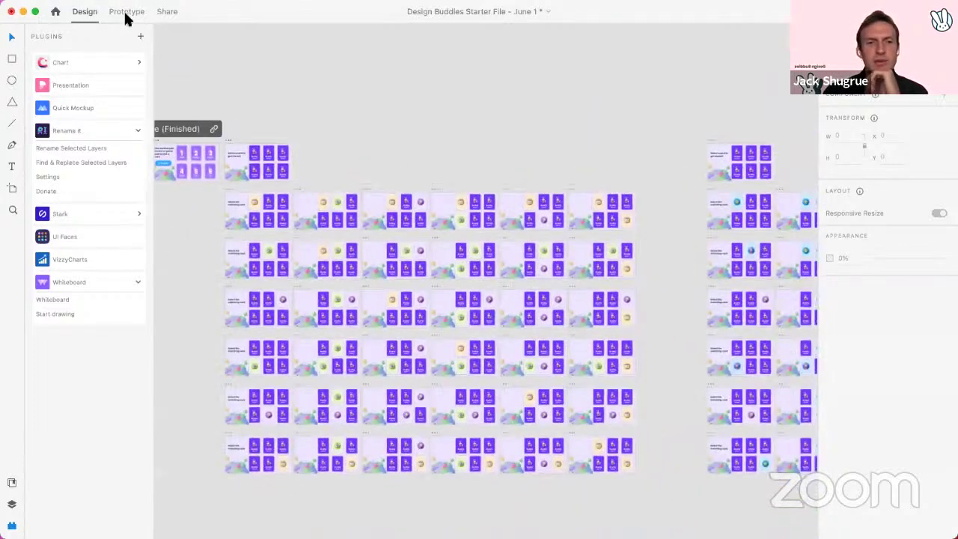
{"action": "left_click", "coordinate": [126, 11]}
{"action": "left_click", "coordinate": [12, 526]}
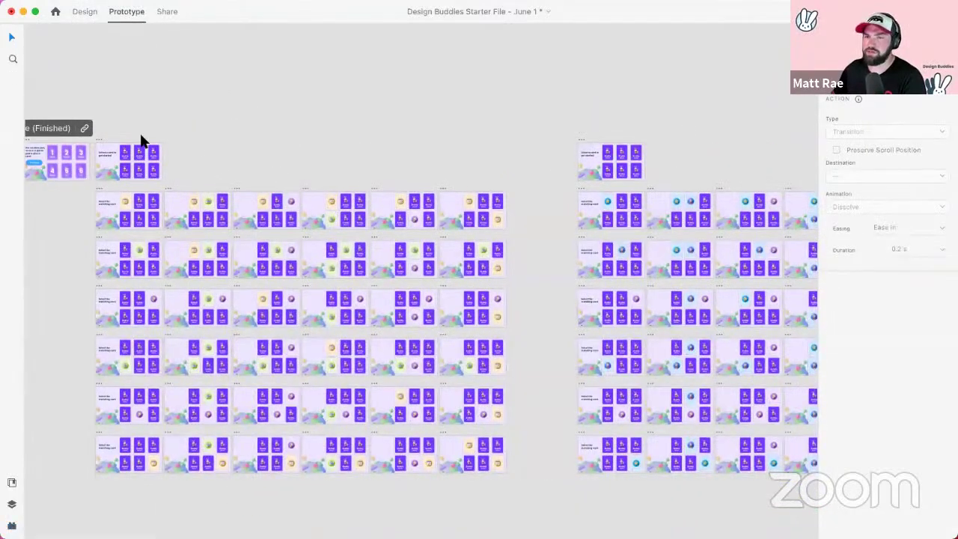
{"action": "left_click", "coordinate": [96, 138]}
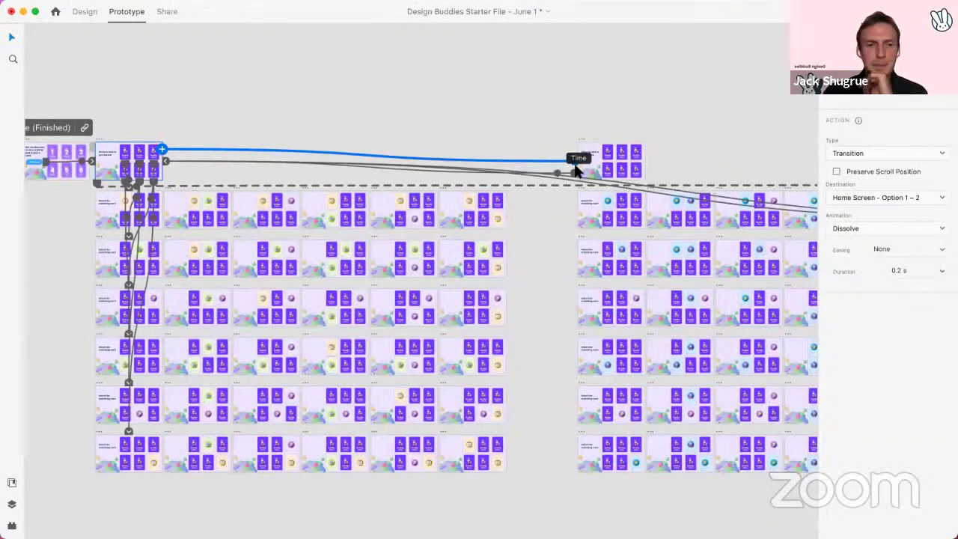
{"action": "scroll", "coordinate": [262, 147], "scroll_direction": "up", "scroll_amount": 2}
{"action": "scroll", "coordinate": [262, 150], "scroll_direction": "up", "scroll_amount": 1}
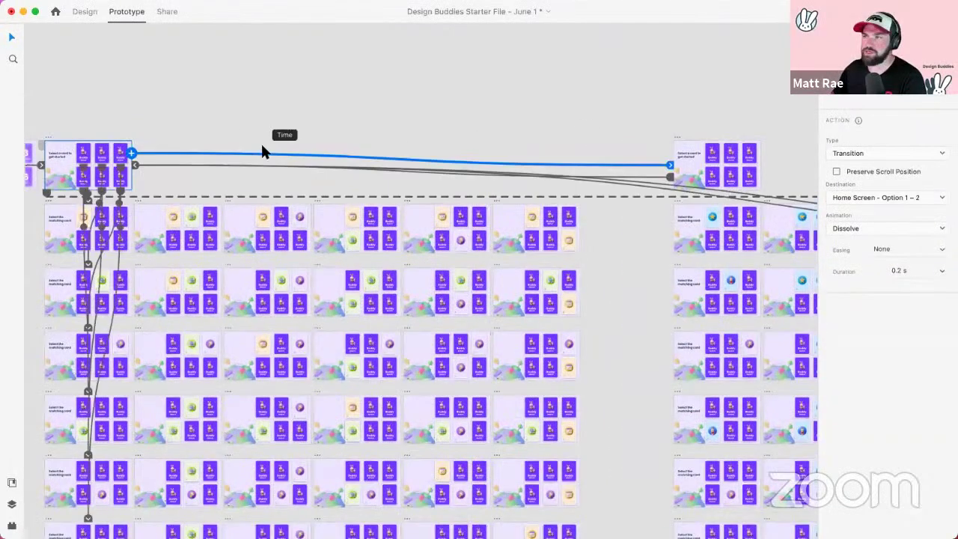
Step: In Design mode, duplicate the second "Select a card to get started" artboard and place the copy in the same row at about X 19319
{"action": "left_click", "coordinate": [84, 12]}
{"action": "scroll", "coordinate": [497, 139], "scroll_direction": "down", "scroll_amount": 2}
{"action": "scroll", "coordinate": [392, 187], "scroll_direction": "down", "scroll_amount": 5}
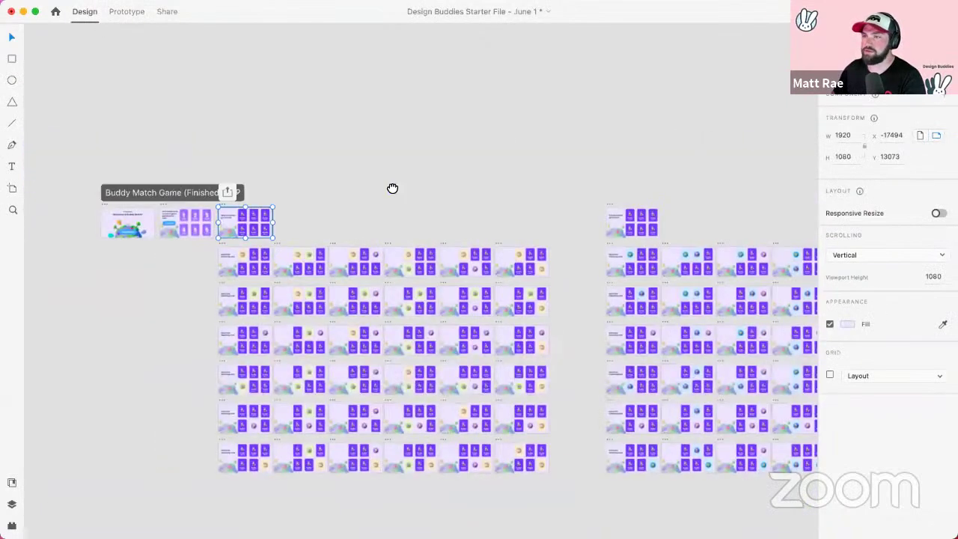
{"action": "scroll", "coordinate": [331, 139], "scroll_direction": "right", "scroll_amount": 4}
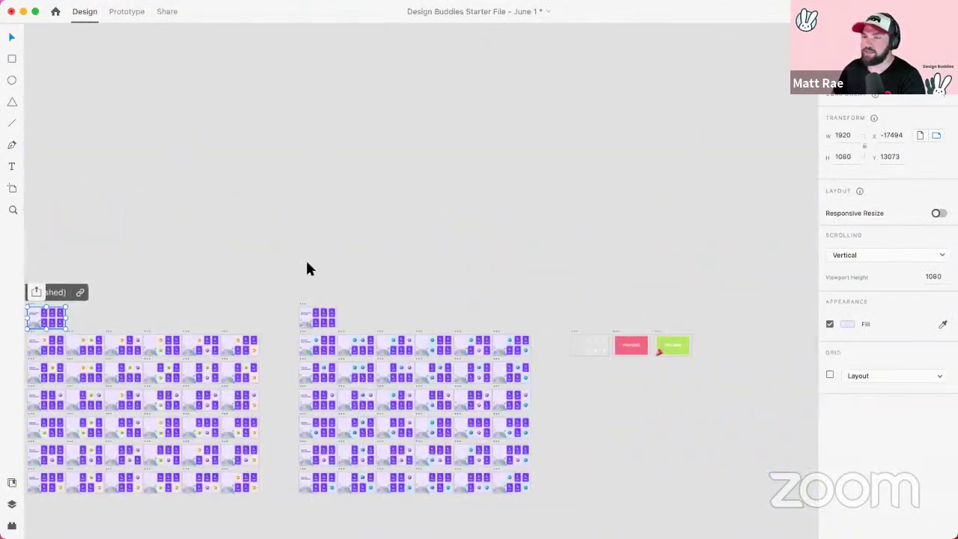
{"action": "left_click", "coordinate": [302, 301]}
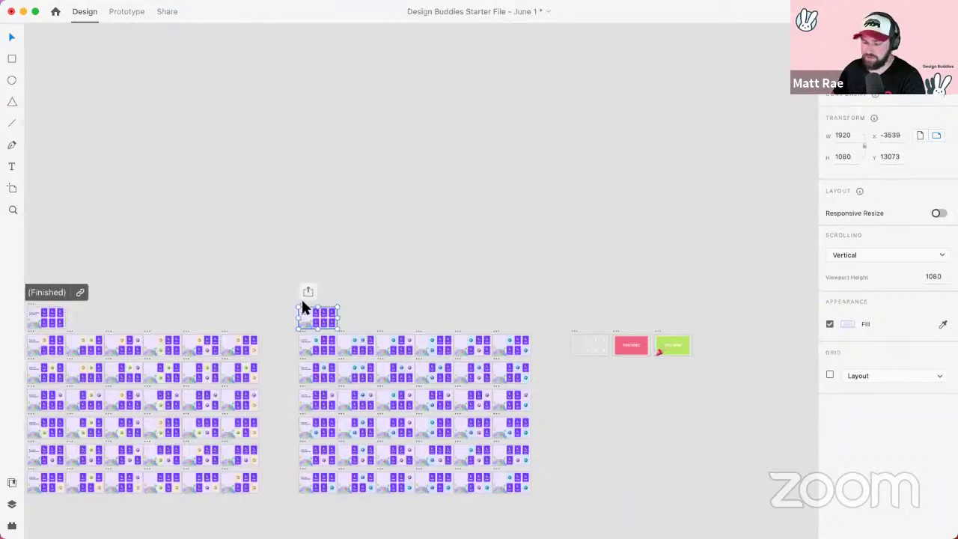
{"action": "key", "text": "super+d"}
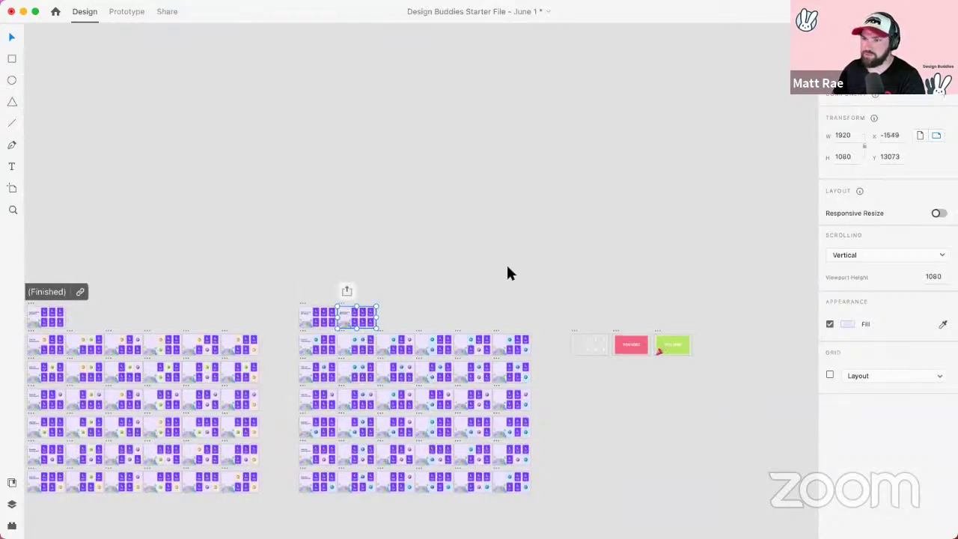
{"action": "left_click_drag", "start_coordinate": [340, 303], "coordinate": [746, 298]}
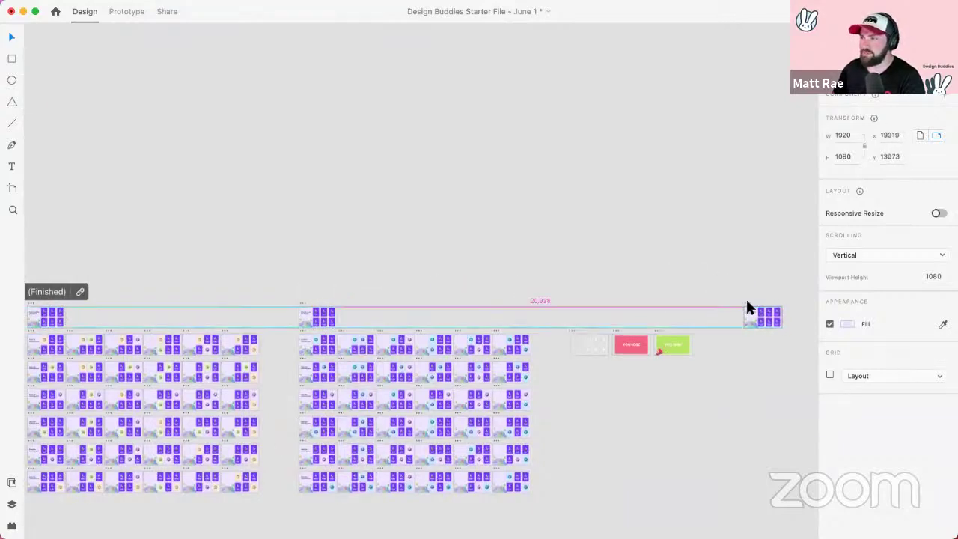
Step: In Prototype mode, examine the transitions linking the first, second and newly duplicated "Select a card to get started" artboards
{"action": "left_click", "coordinate": [120, 11]}
{"action": "left_click", "coordinate": [33, 304]}
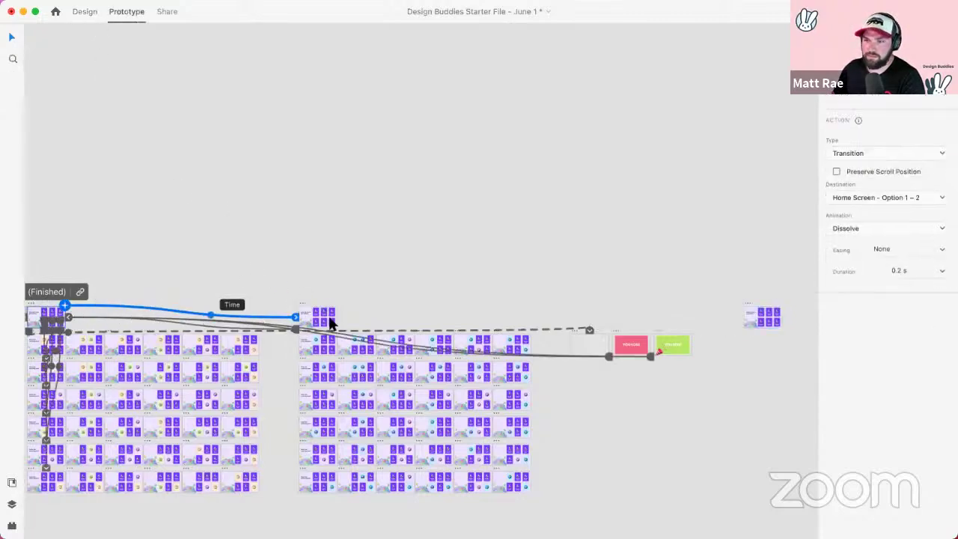
{"action": "left_click", "coordinate": [303, 304]}
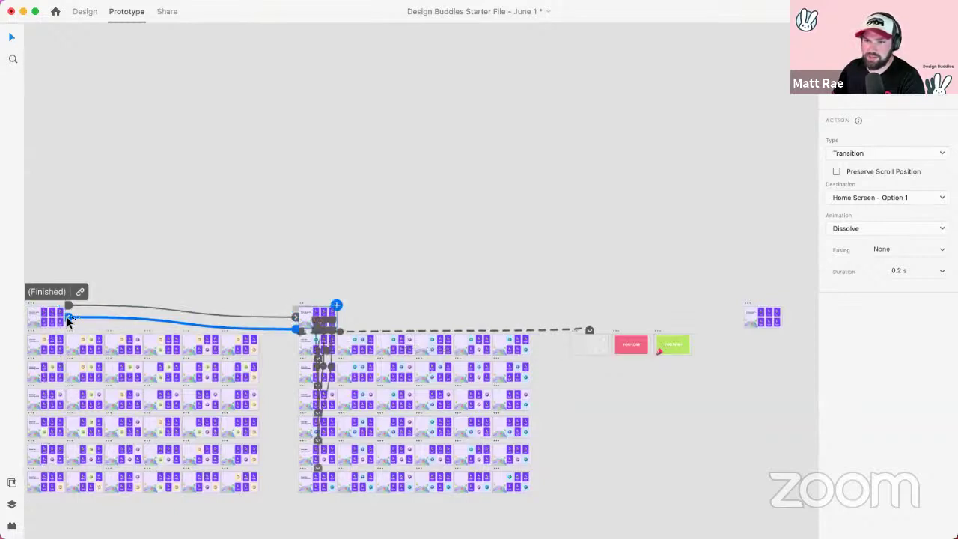
{"action": "mouse_move", "coordinate": [66, 316]}
{"action": "left_mouse_down"}
{"action": "mouse_move", "coordinate": [330, 255]}
{"action": "mouse_move", "coordinate": [751, 307]}
{"action": "mouse_move", "coordinate": [747, 299]}
{"action": "mouse_move", "coordinate": [60, 313]}
{"action": "left_mouse_up"}
{"action": "left_click", "coordinate": [746, 299]}
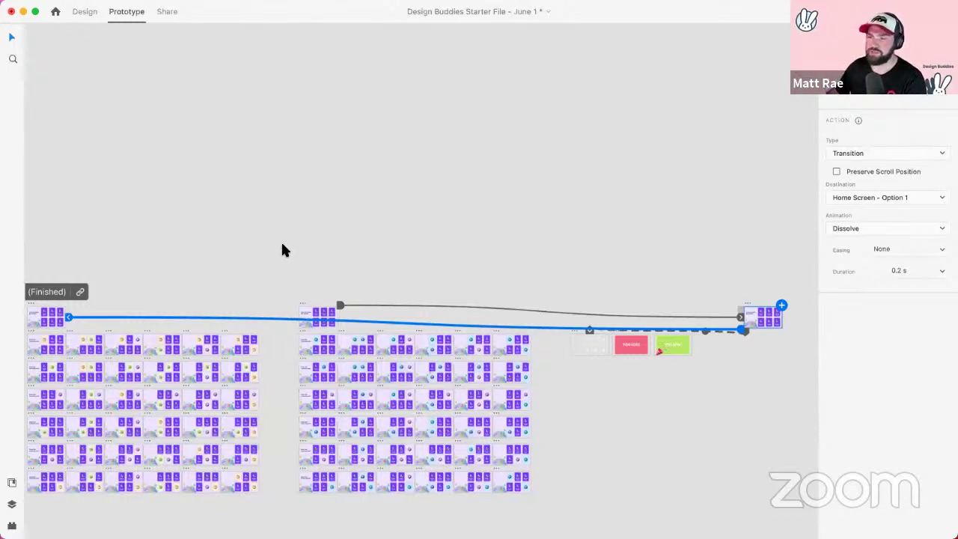
{"action": "scroll", "coordinate": [265, 272], "scroll_direction": "left", "scroll_amount": 5}
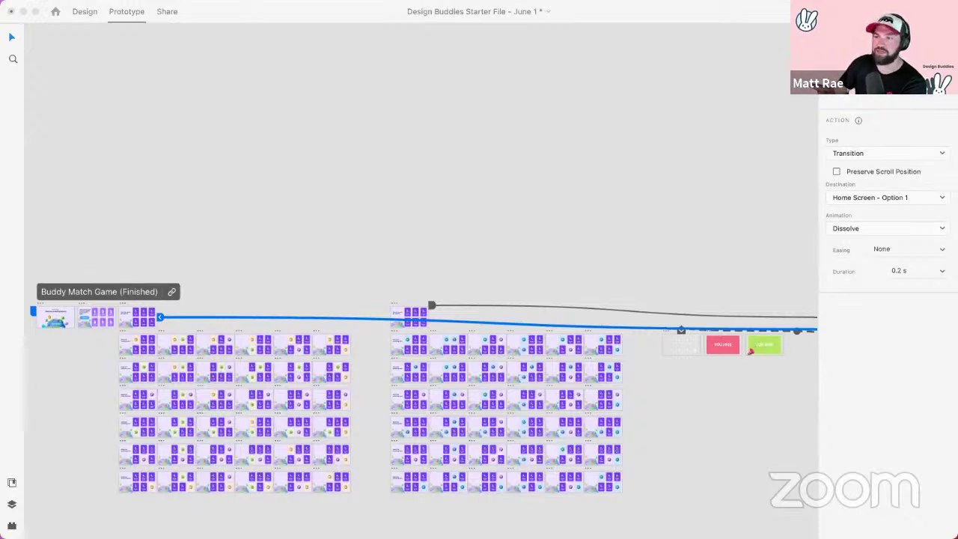
{"action": "scroll", "coordinate": [407, 270], "scroll_direction": "left", "scroll_amount": 3}
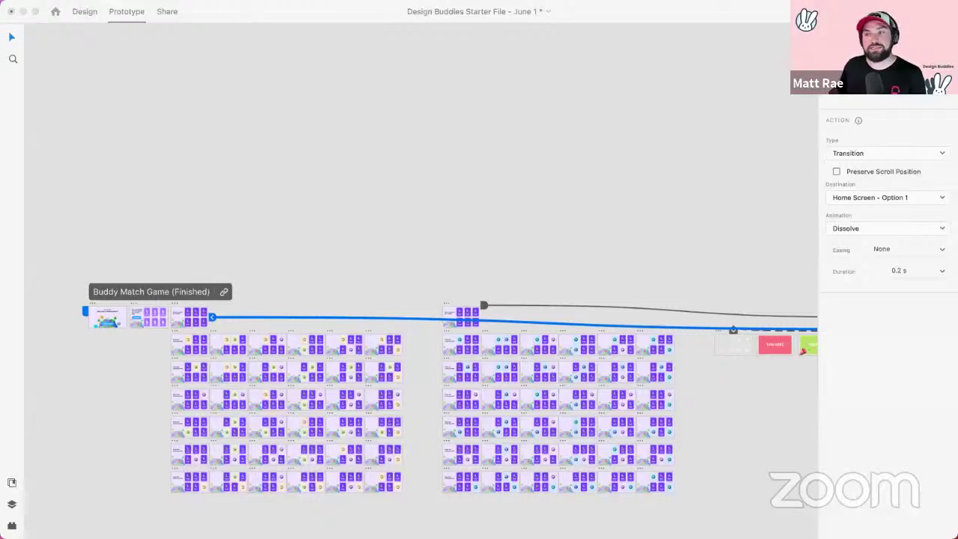
Step: Select the "Buddy Match Game (Finished)" flow, preview it from its welcome screen, then close the preview and deselect the flow
{"action": "left_click", "coordinate": [163, 292]}
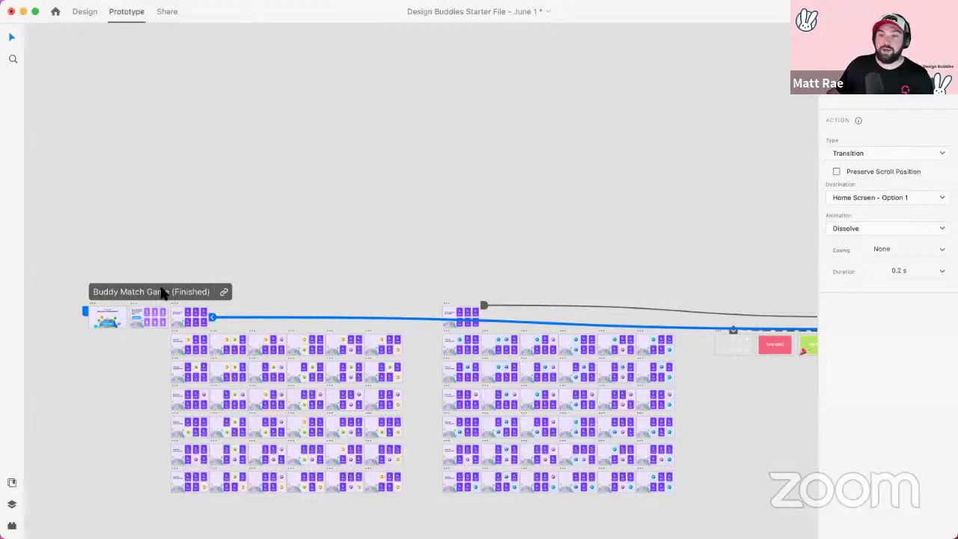
{"action": "left_click", "coordinate": [159, 292]}
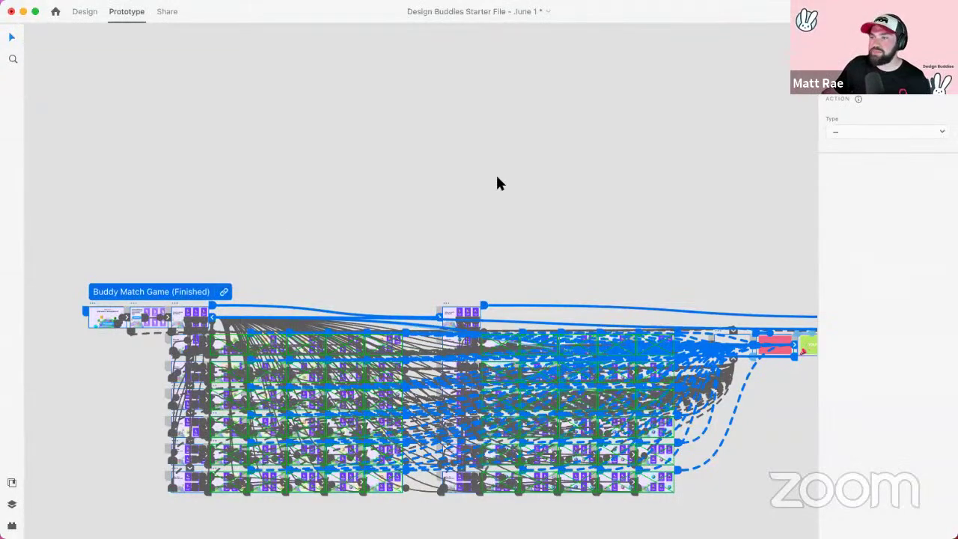
{"action": "key", "text": "super+Return"}
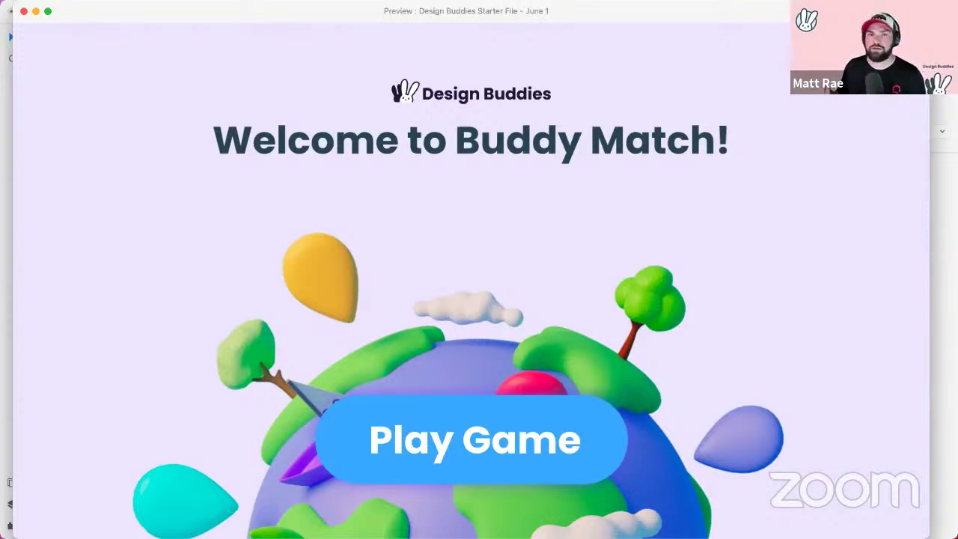
{"action": "left_click", "coordinate": [24, 11]}
{"action": "left_click", "coordinate": [359, 190]}
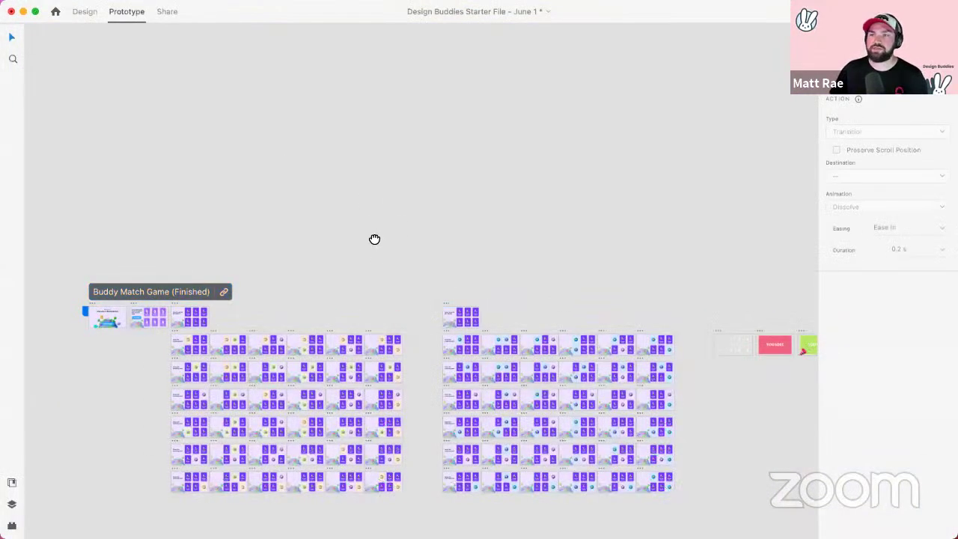
Step: In Design mode, move Home Screen - Option 1's upper horizontal guide to the card tops and add a vertical guide and another horizontal guide
{"action": "left_click_drag", "start_coordinate": [375, 239], "coordinate": [372, 237]}
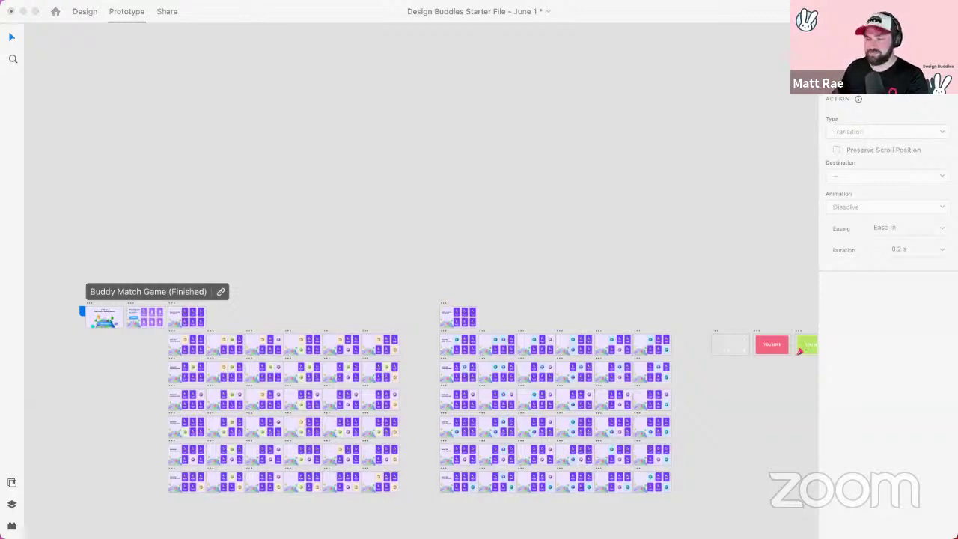
{"action": "left_click", "coordinate": [344, 267]}
{"action": "scroll", "coordinate": [173, 319], "scroll_direction": "up", "scroll_amount": 10}
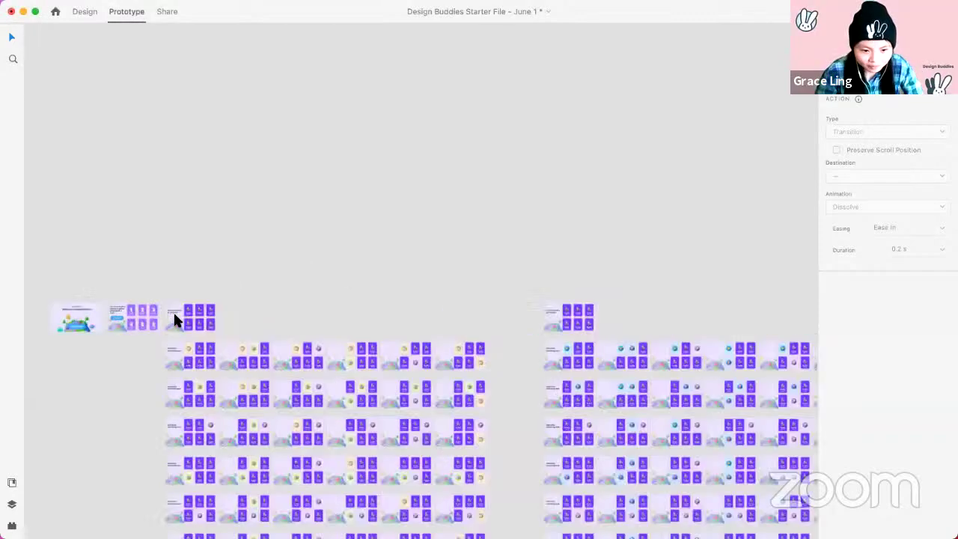
{"action": "scroll", "coordinate": [389, 128], "scroll_direction": "left", "scroll_amount": 5}
{"action": "left_click", "coordinate": [367, 128]}
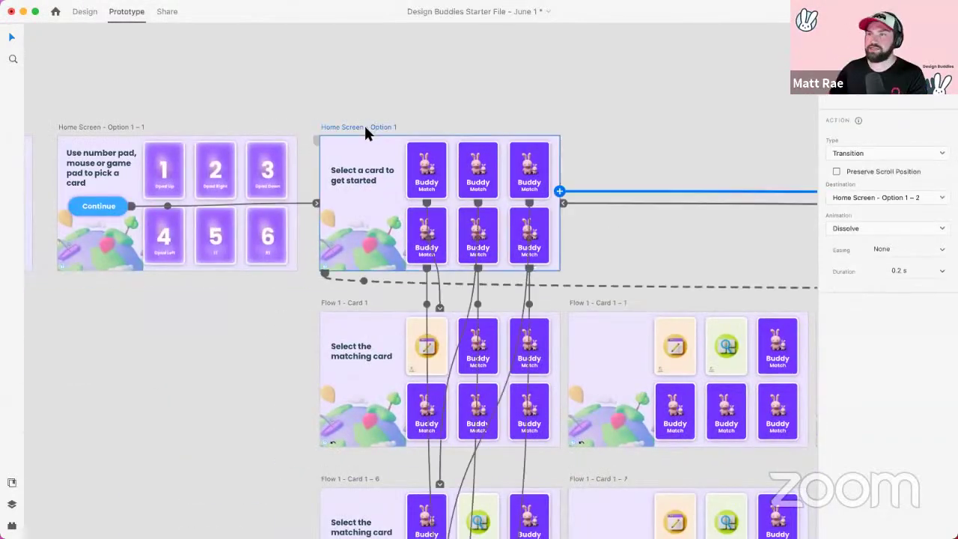
{"action": "left_click", "coordinate": [84, 11]}
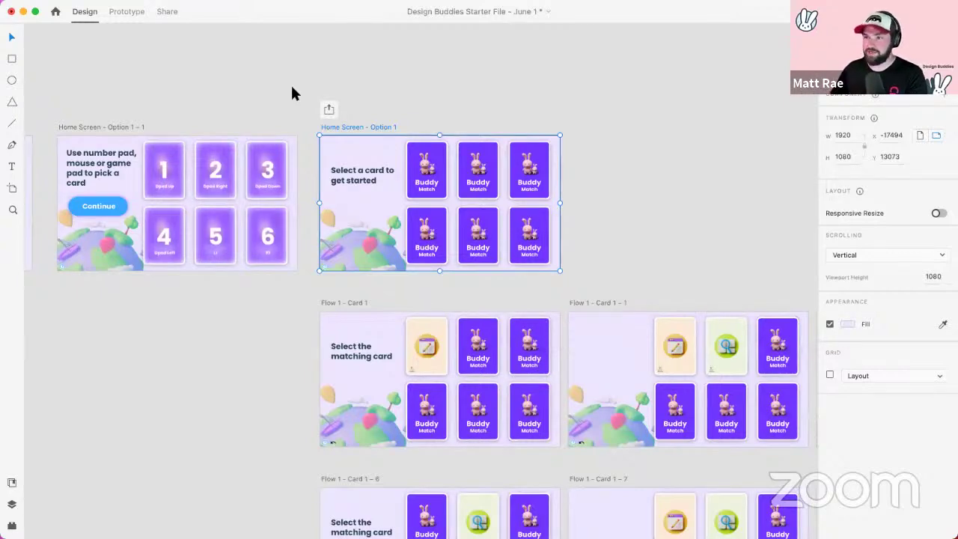
{"action": "scroll", "coordinate": [342, 160], "scroll_direction": "up", "scroll_amount": 5}
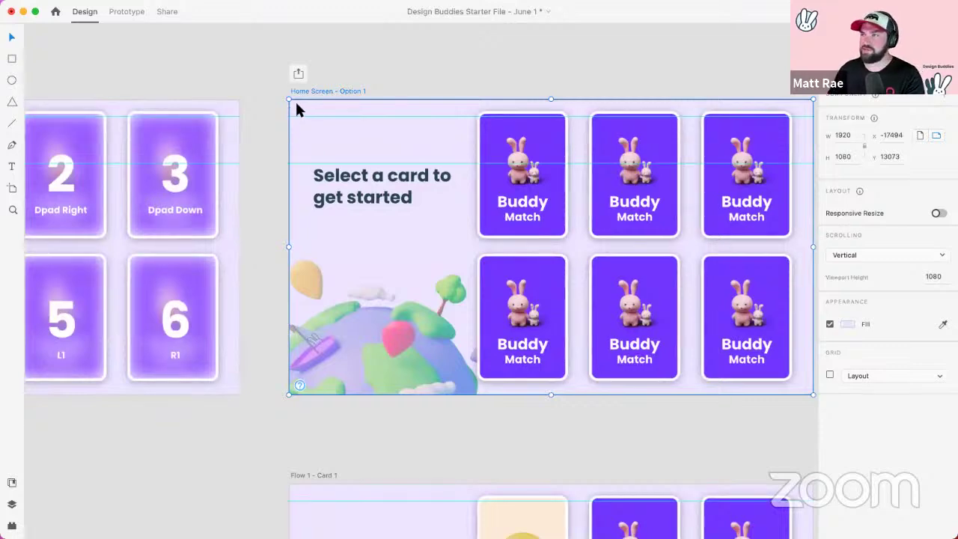
{"action": "left_click_drag", "start_coordinate": [318, 114], "coordinate": [322, 110]}
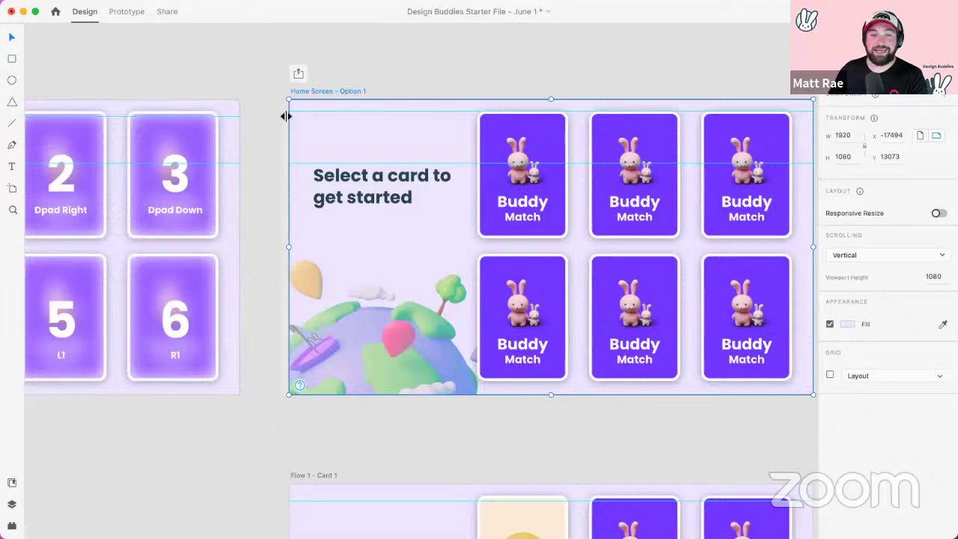
{"action": "left_click_drag", "start_coordinate": [288, 114], "coordinate": [381, 239]}
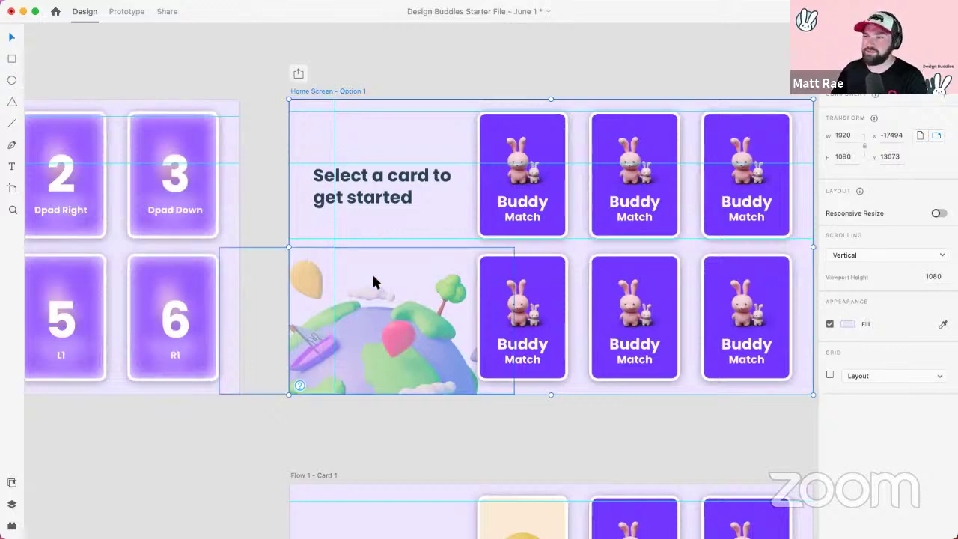
{"action": "scroll", "coordinate": [386, 173], "scroll_direction": "right", "scroll_amount": 5}
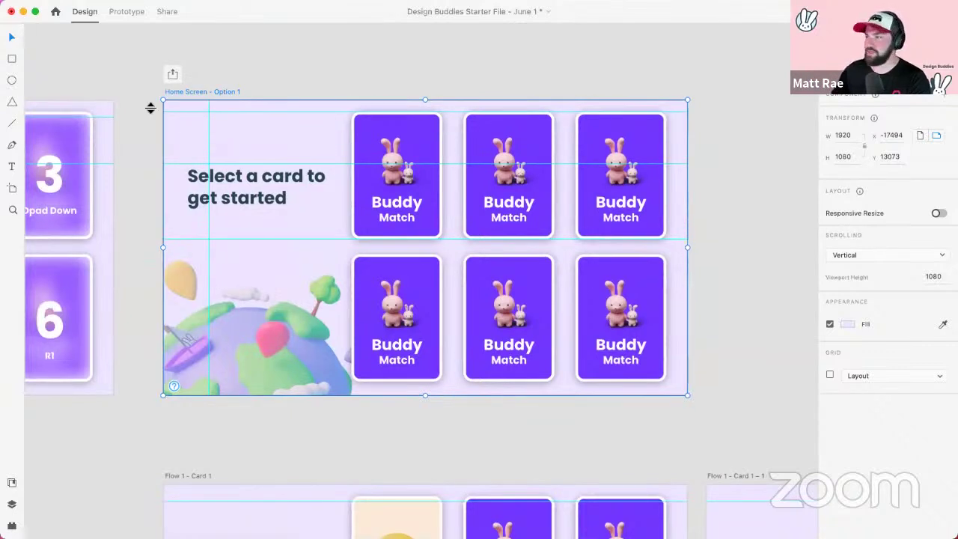
Step: Show a layout grid on Home Screen - Option 1 with 6 columns and change the column colour to magenta (#FF00D8)
{"action": "left_click", "coordinate": [829, 376]}
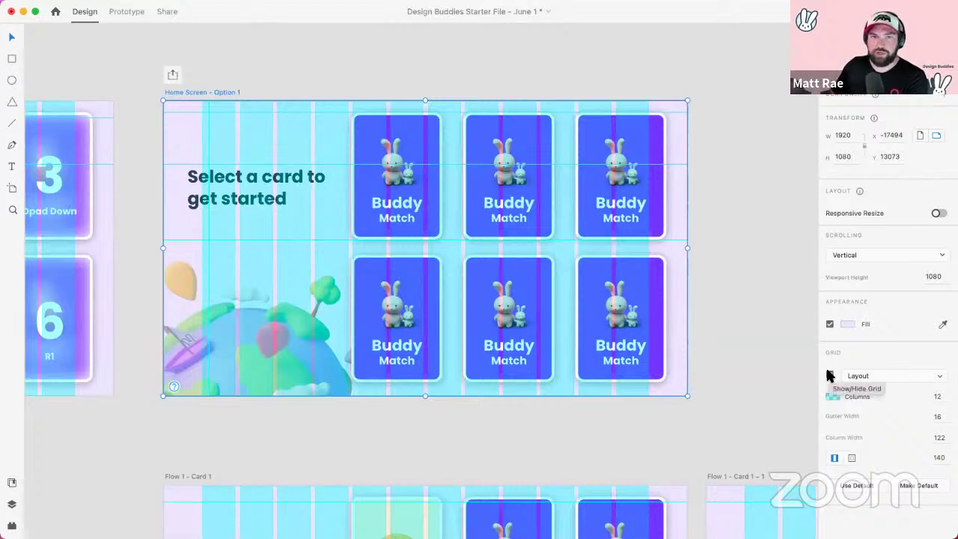
{"action": "left_click", "coordinate": [939, 397]}
{"action": "type", "text": "6"}
{"action": "key", "text": "Return"}
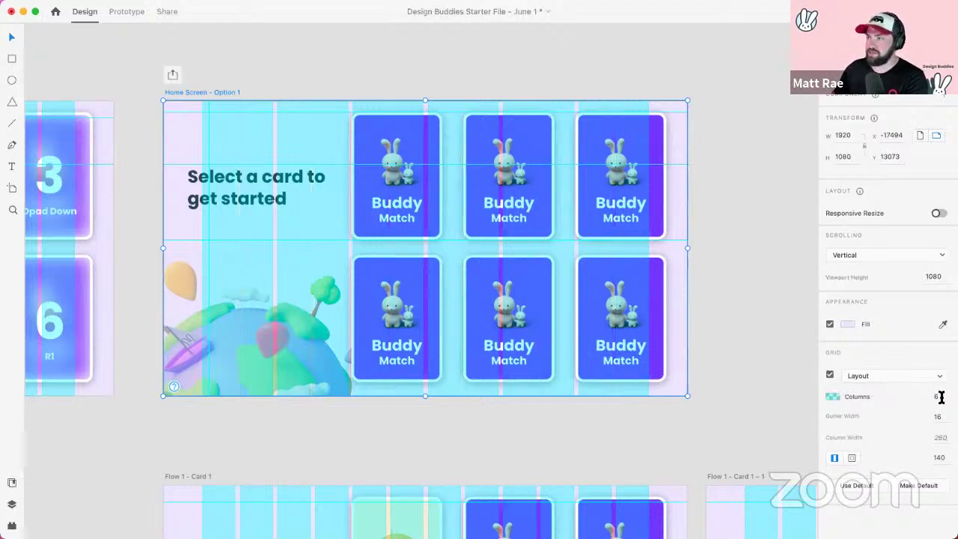
{"action": "left_click", "coordinate": [833, 397]}
{"action": "left_click_drag", "start_coordinate": [796, 339], "coordinate": [794, 348]}
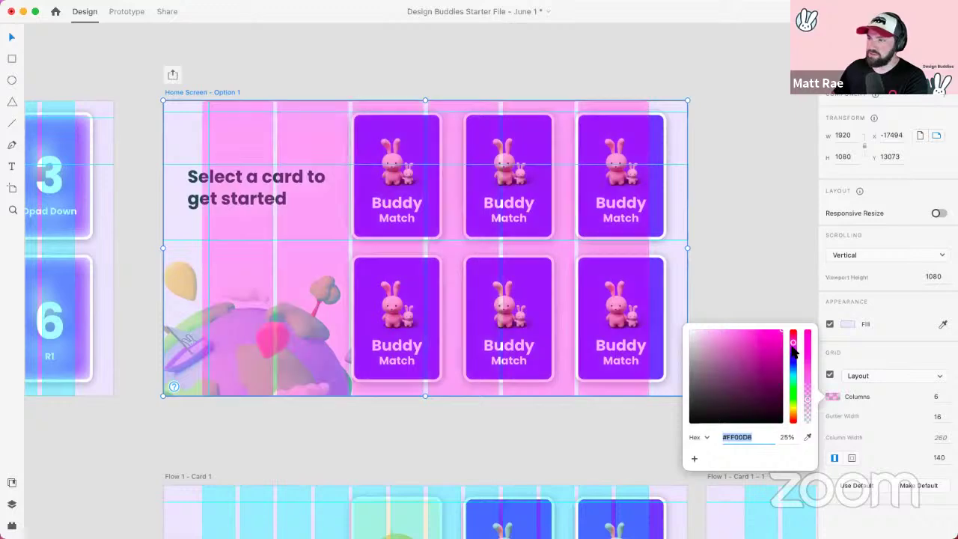
Step: Switch the Home Screen - Option 1 grid to Square and set the square size to 16
{"action": "left_click", "coordinate": [843, 378]}
{"action": "left_click", "coordinate": [863, 389]}
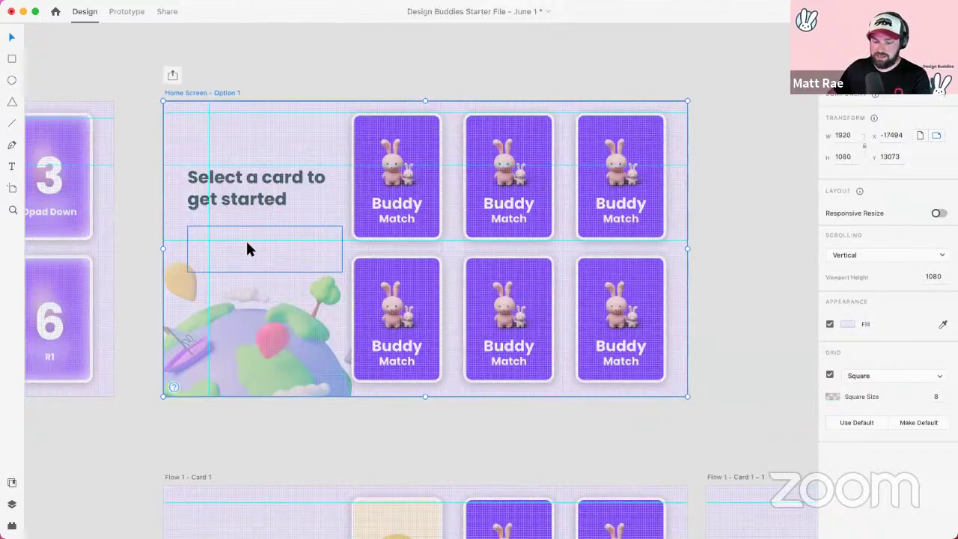
{"action": "scroll", "coordinate": [244, 242], "scroll_direction": "up", "scroll_amount": 5}
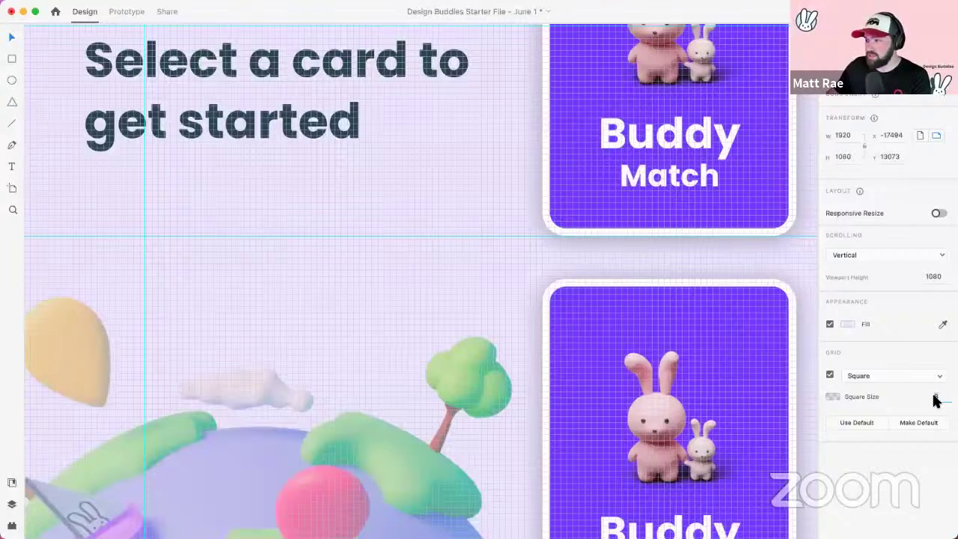
{"action": "left_click_drag", "start_coordinate": [936, 401], "coordinate": [946, 399]}
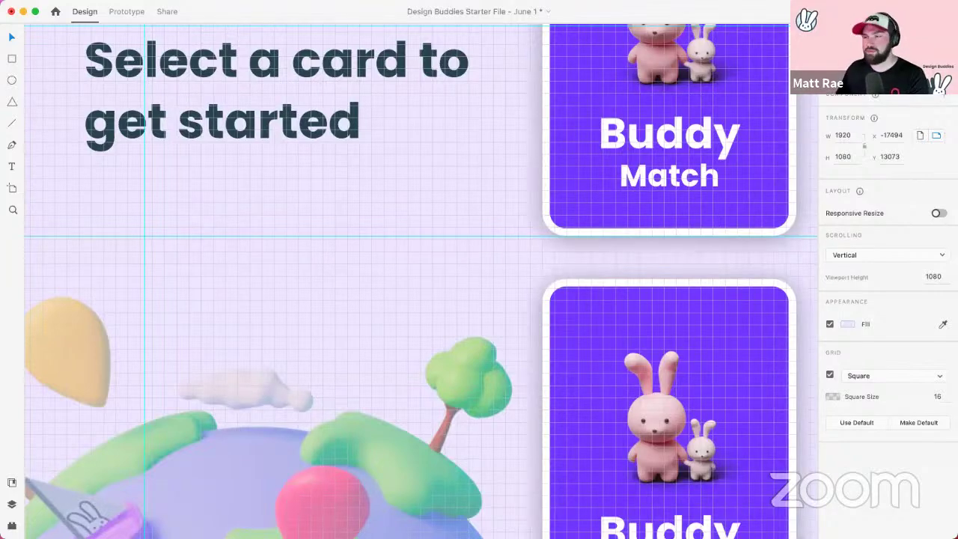
Step: Restore the square grid to its default size of 8 and hide it on Home Screen - Option 1
{"action": "scroll", "coordinate": [525, 424], "scroll_direction": "down", "scroll_amount": 5}
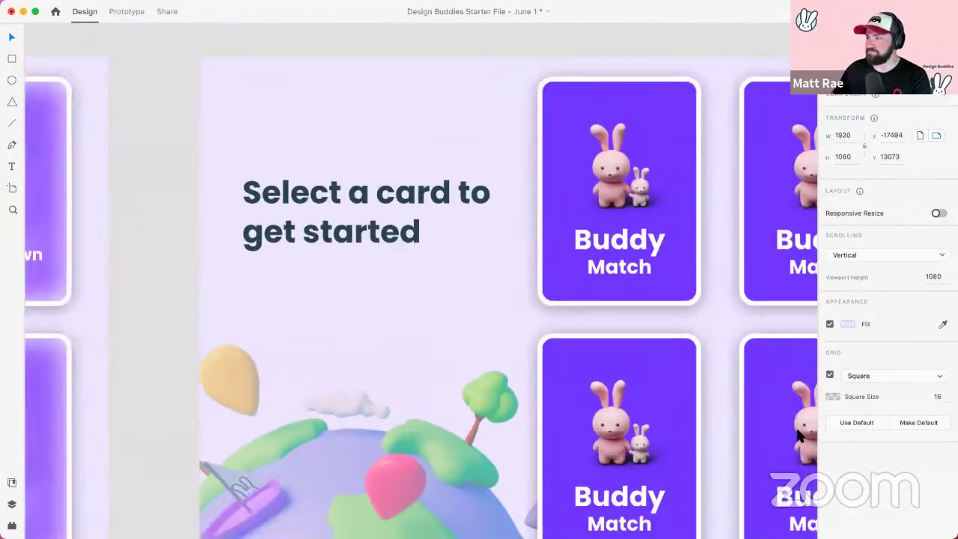
{"action": "left_click", "coordinate": [854, 421]}
{"action": "scroll", "coordinate": [445, 225], "scroll_direction": "down", "scroll_amount": 5}
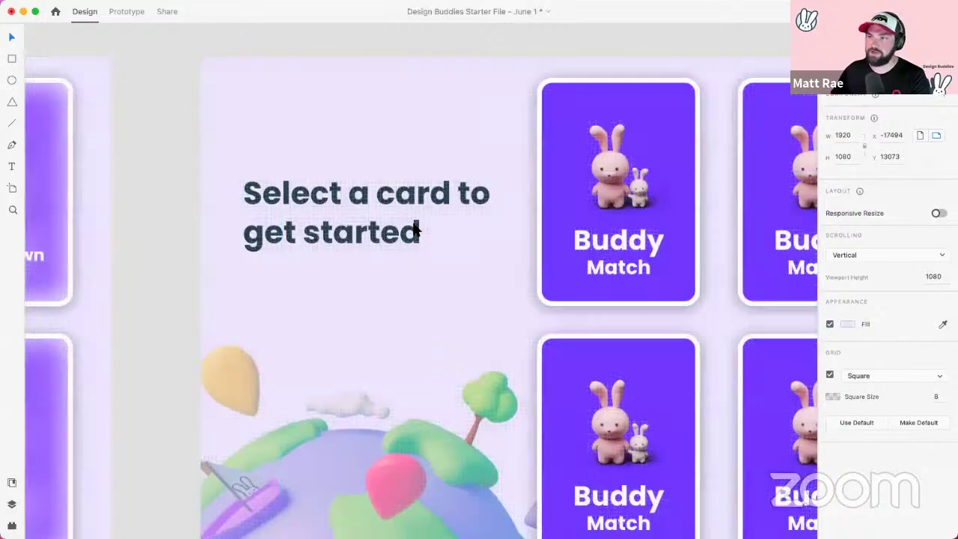
{"action": "left_click", "coordinate": [831, 376]}
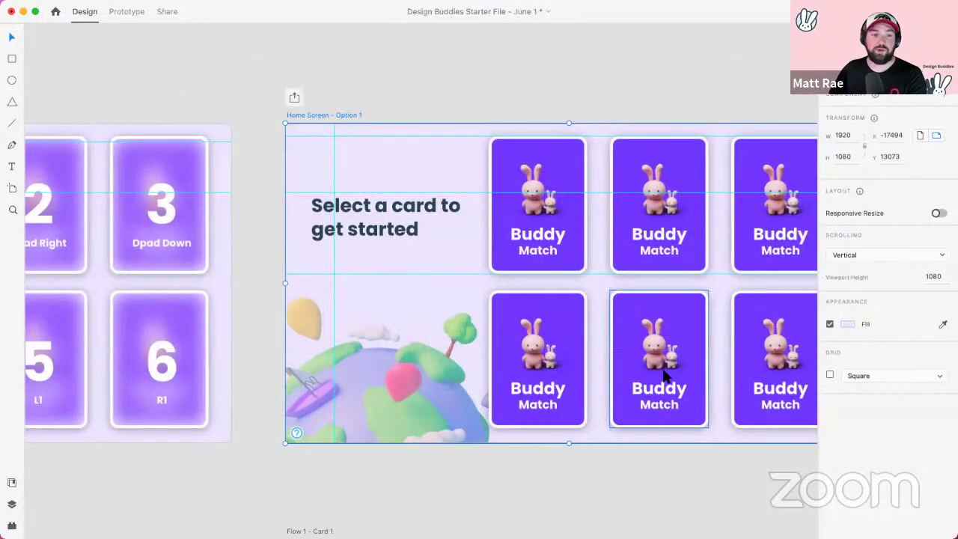
Step: Examine the card combinations in the first row of matching-card artboards, selecting the second through sixth artboards in turn
{"action": "scroll", "coordinate": [546, 448], "scroll_direction": "right", "scroll_amount": 1}
{"action": "scroll", "coordinate": [545, 447], "scroll_direction": "right", "scroll_amount": 4}
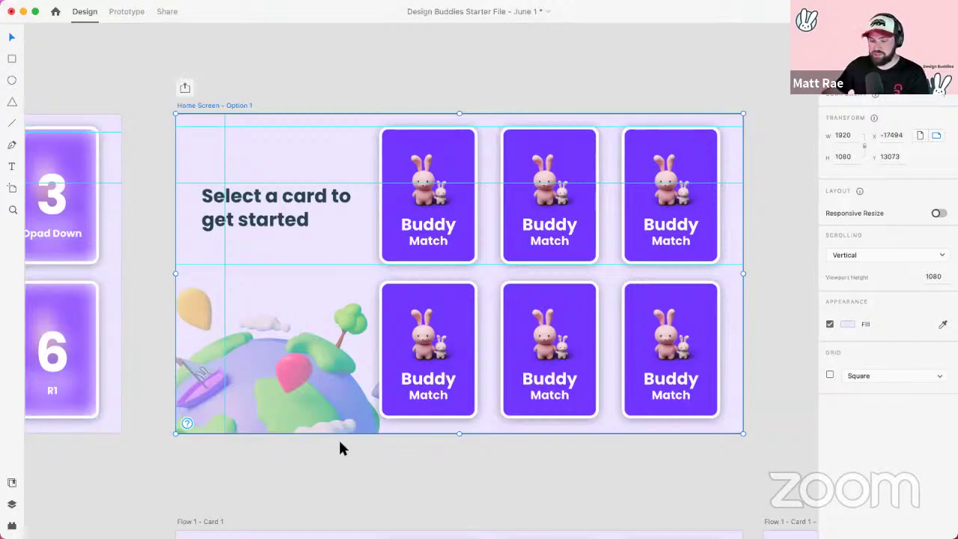
{"action": "scroll", "coordinate": [347, 437], "scroll_direction": "down", "scroll_amount": 5}
{"action": "scroll", "coordinate": [548, 433], "scroll_direction": "down", "scroll_amount": 10}
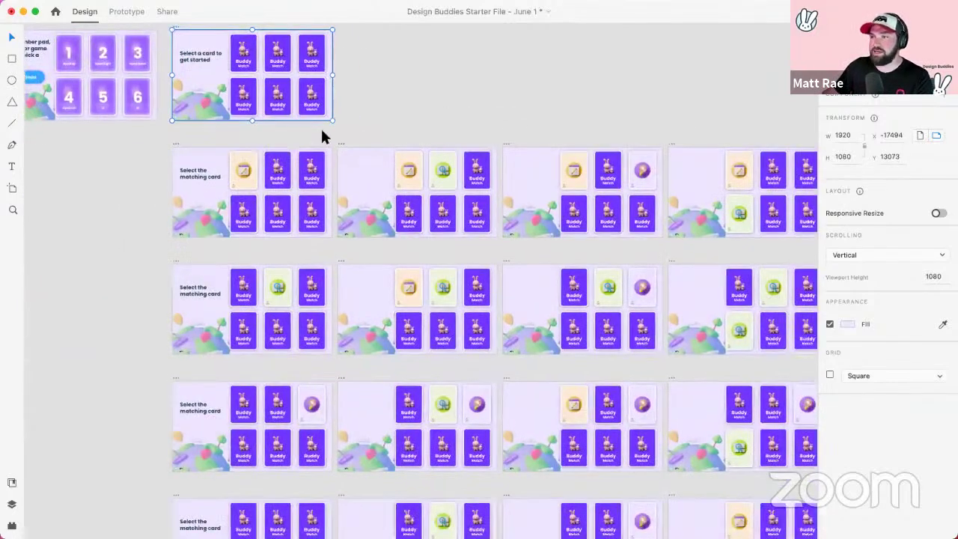
{"action": "scroll", "coordinate": [321, 126], "scroll_direction": "right", "scroll_amount": 5}
{"action": "scroll", "coordinate": [321, 127], "scroll_direction": "down", "scroll_amount": 3}
{"action": "scroll", "coordinate": [475, 141], "scroll_direction": "right", "scroll_amount": 3}
{"action": "scroll", "coordinate": [475, 139], "scroll_direction": "up", "scroll_amount": 1}
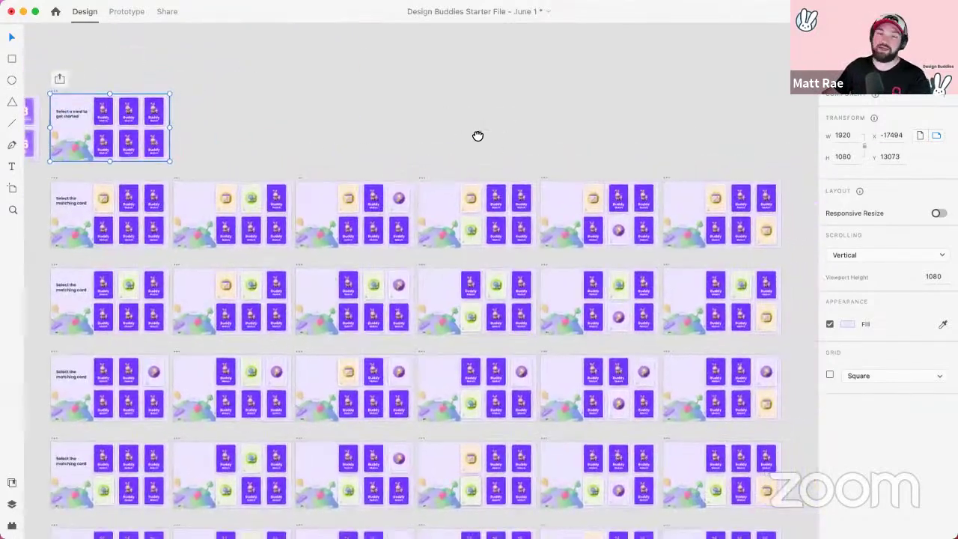
{"action": "left_click", "coordinate": [196, 176]}
{"action": "left_click", "coordinate": [317, 177]}
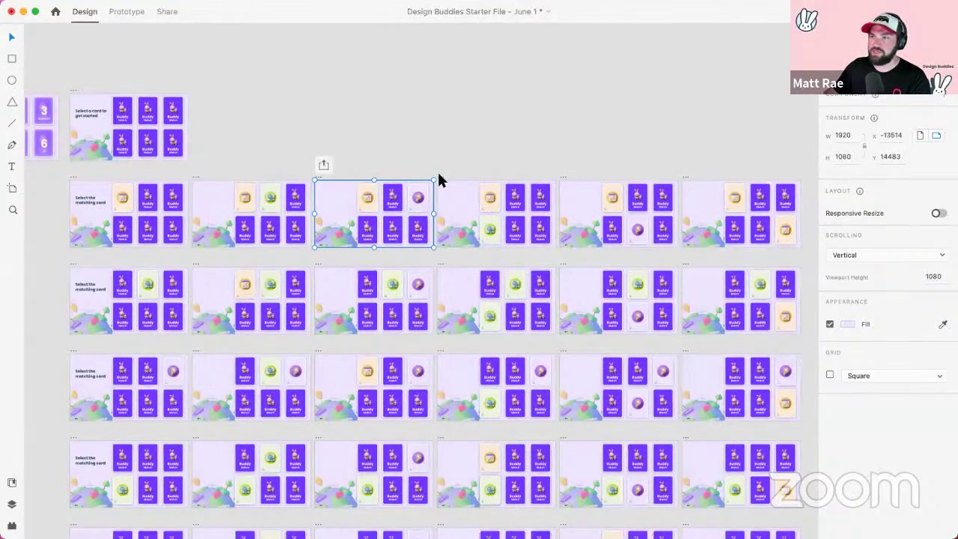
{"action": "left_click", "coordinate": [439, 178]}
{"action": "left_click", "coordinate": [563, 178]}
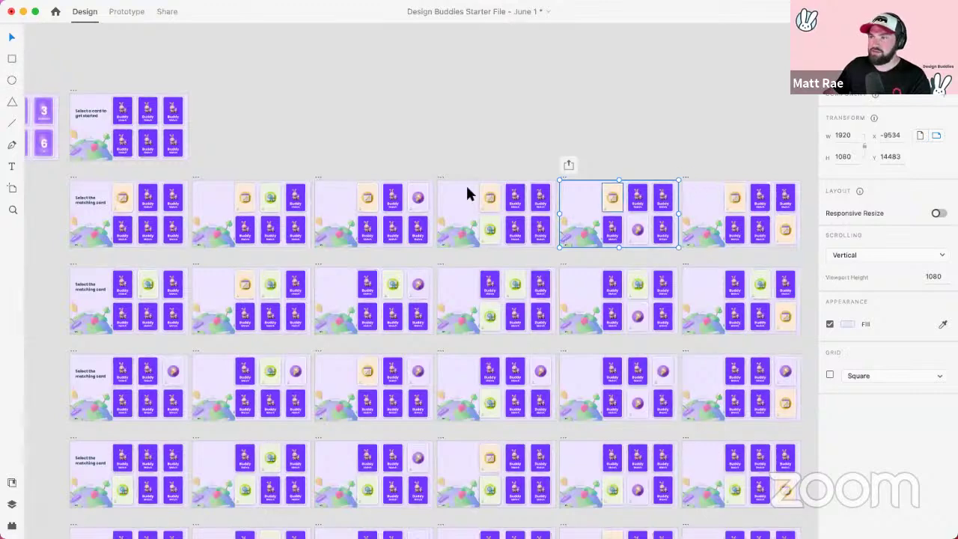
{"action": "scroll", "coordinate": [468, 190], "scroll_direction": "down", "scroll_amount": 1}
{"action": "left_click", "coordinate": [684, 177]}
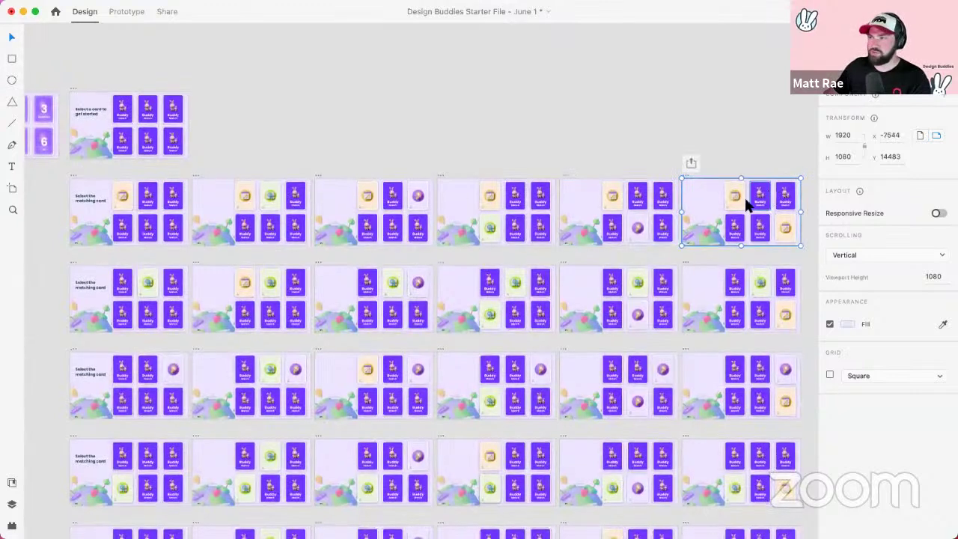
Step: Revisit the second and fifth artboards in the first matching-card row, ending with the row's last artboard selected
{"action": "left_click", "coordinate": [197, 176]}
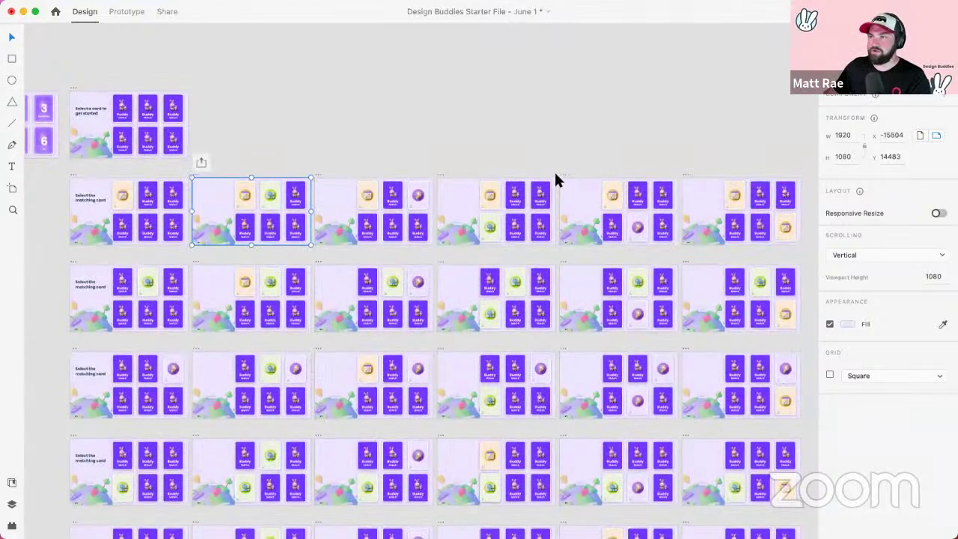
{"action": "left_click", "coordinate": [562, 175], "text": "shift"}
{"action": "scroll", "coordinate": [461, 217], "scroll_direction": "up", "scroll_amount": 4}
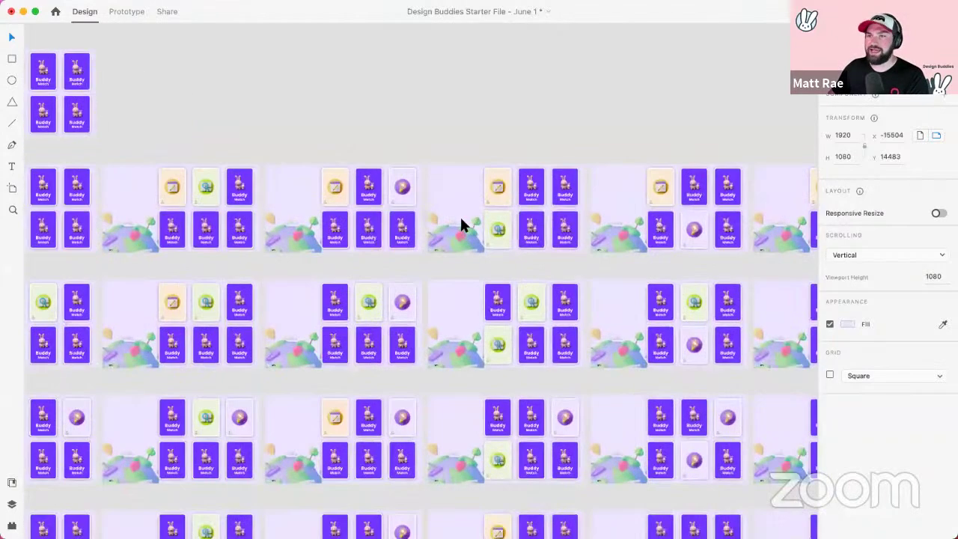
{"action": "left_click", "coordinate": [753, 157]}
{"action": "scroll", "coordinate": [524, 184], "scroll_direction": "right", "scroll_amount": 5}
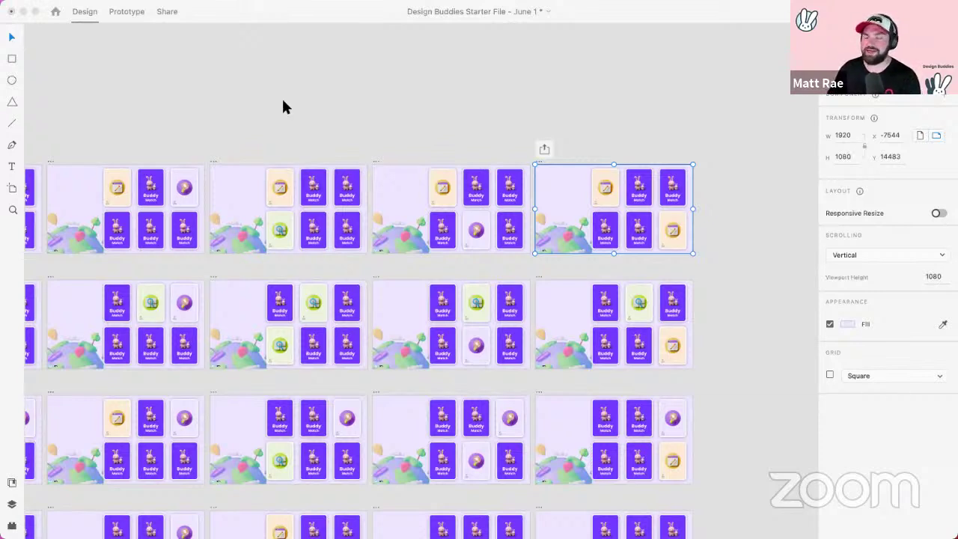
Step: Examine the overall layout of the two flow groups of card-combination artboards, from the first matching-card row to both full grids
{"action": "left_click", "coordinate": [355, 122]}
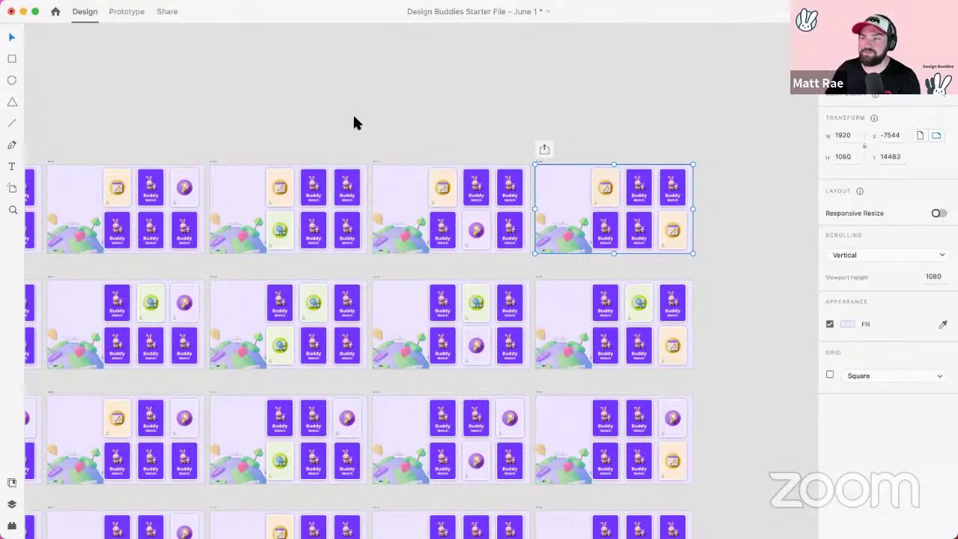
{"action": "left_click", "coordinate": [354, 121]}
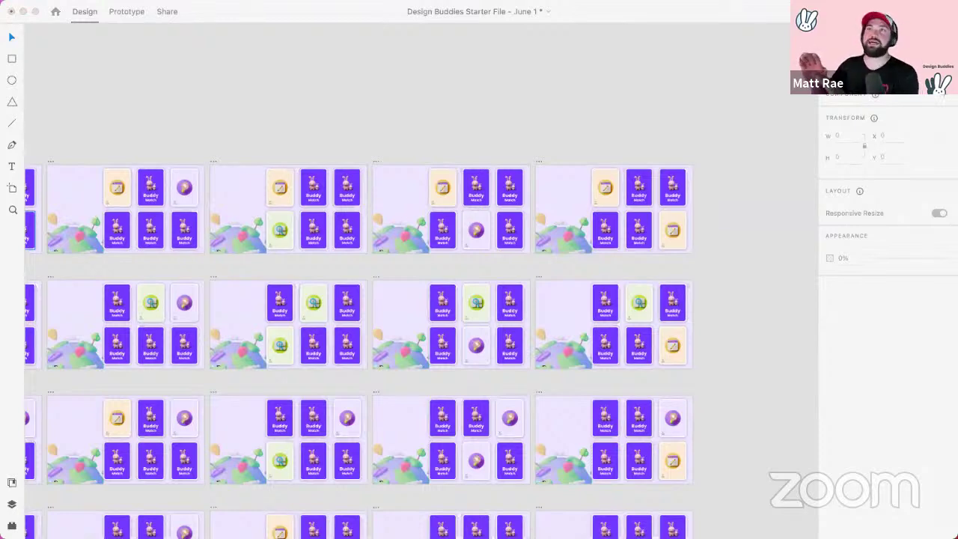
{"action": "scroll", "coordinate": [155, 306], "scroll_direction": "down", "scroll_amount": 10}
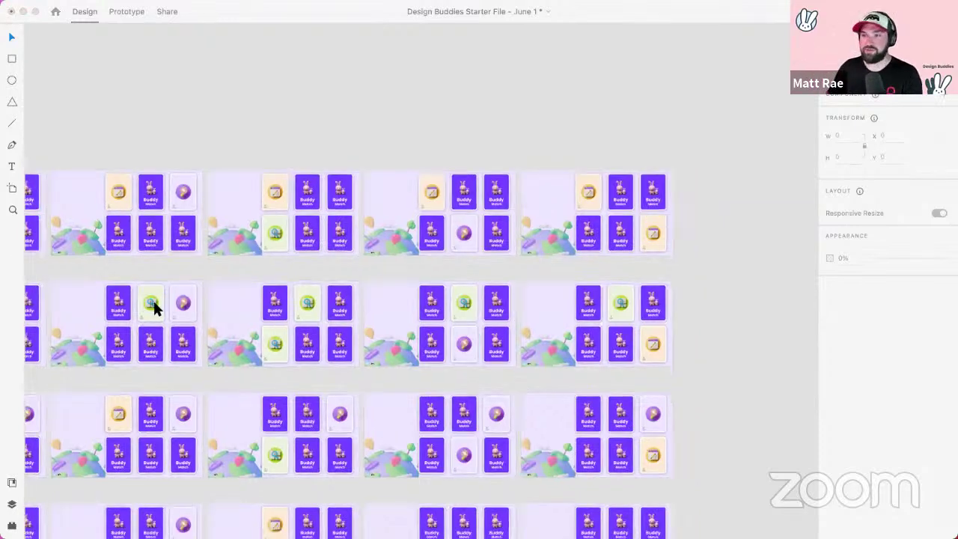
{"action": "left_click", "coordinate": [71, 231]}
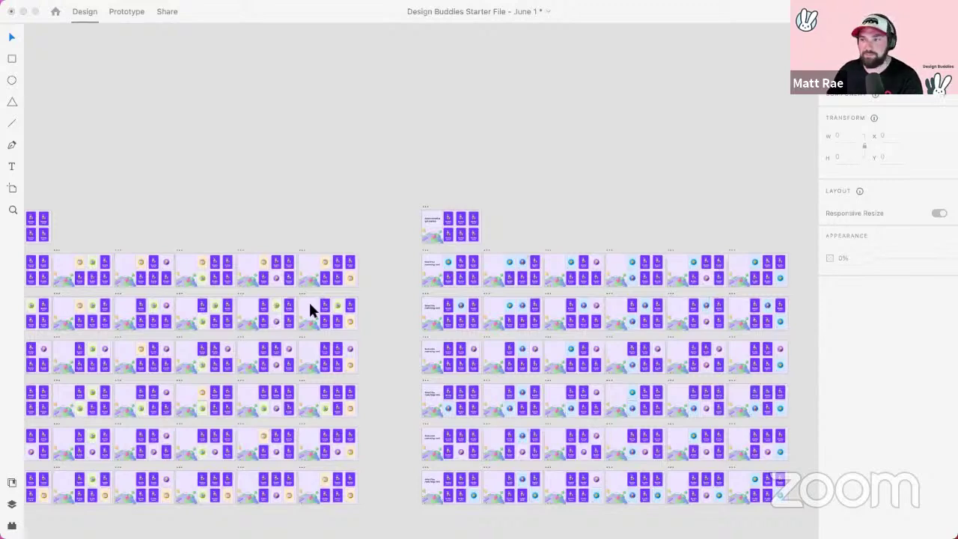
{"action": "scroll", "coordinate": [335, 206], "scroll_direction": "down", "scroll_amount": 2}
{"action": "left_click_drag", "start_coordinate": [263, 225], "coordinate": [349, 220]}
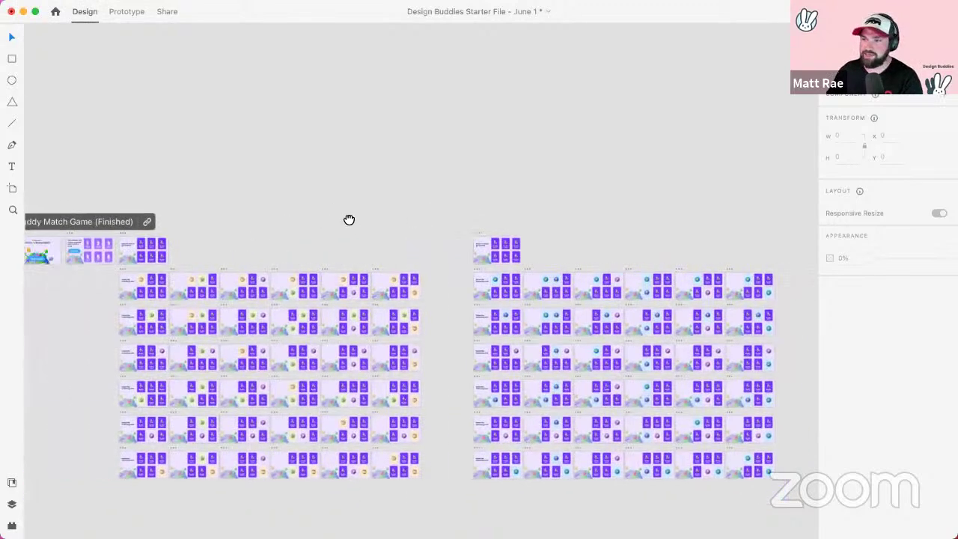
{"action": "scroll", "coordinate": [315, 206], "scroll_direction": "right", "scroll_amount": 2}
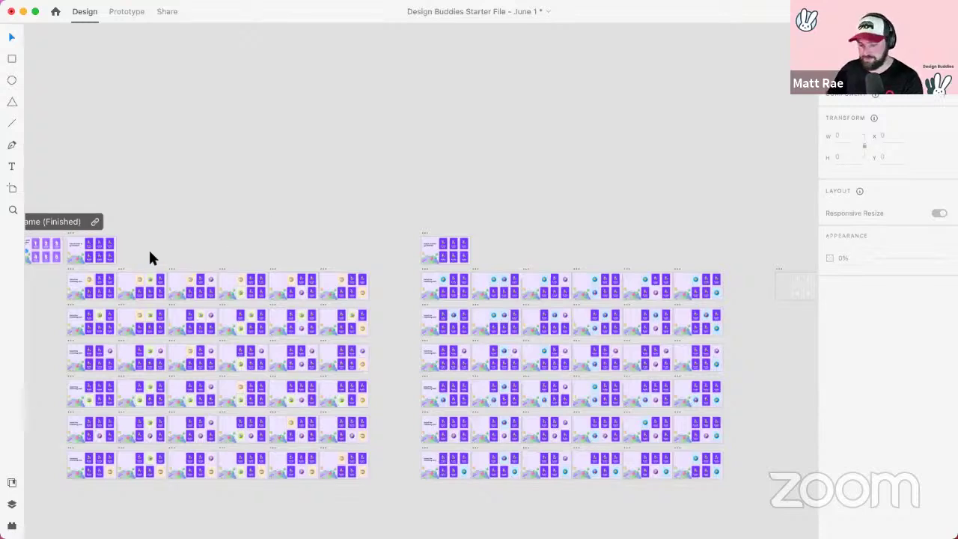
Step: Draw a temporary rectangle about 9632 by 236 above the first flow's card rows, moving it above the second flow before deleting it
{"action": "key", "text": "r"}
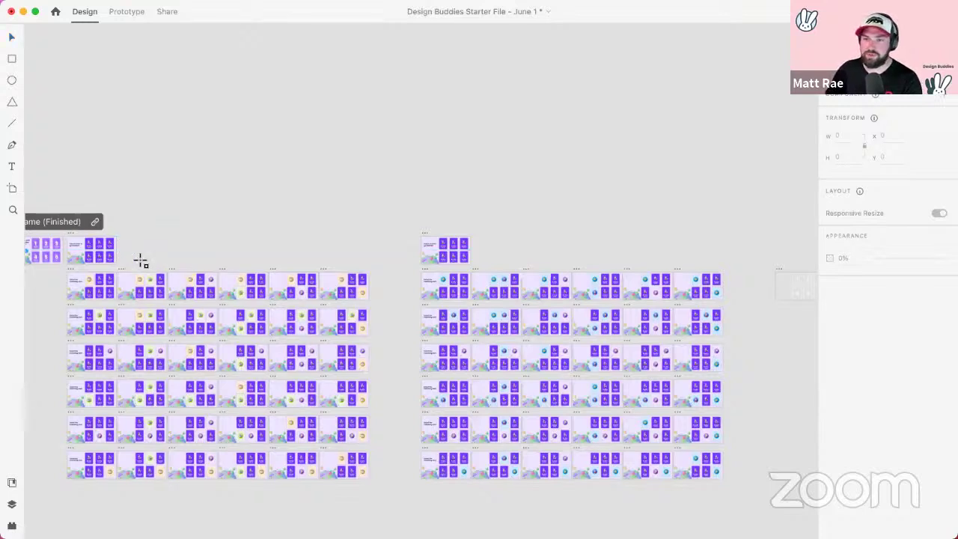
{"action": "left_click_drag", "start_coordinate": [125, 259], "coordinate": [368, 265]}
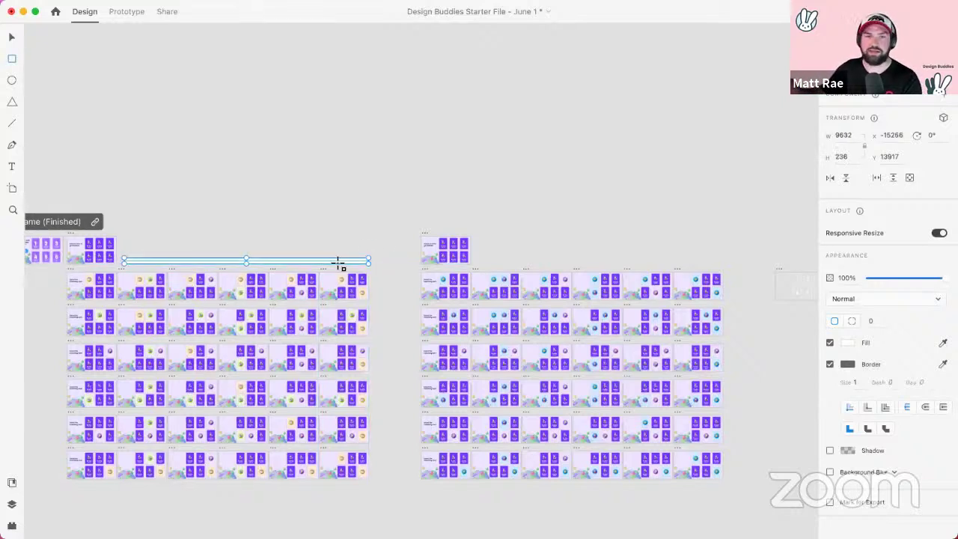
{"action": "key", "text": "v"}
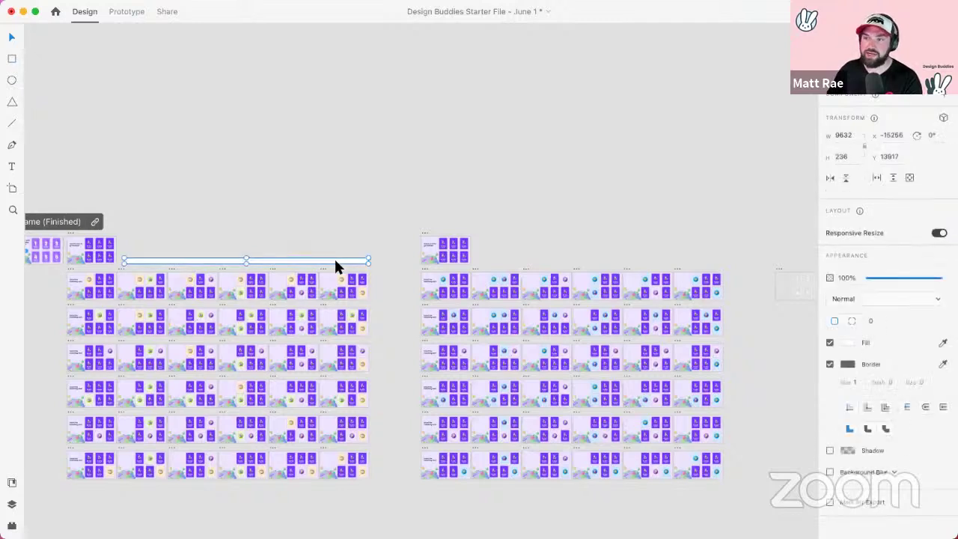
{"action": "left_click_drag", "start_coordinate": [335, 265], "coordinate": [652, 222]}
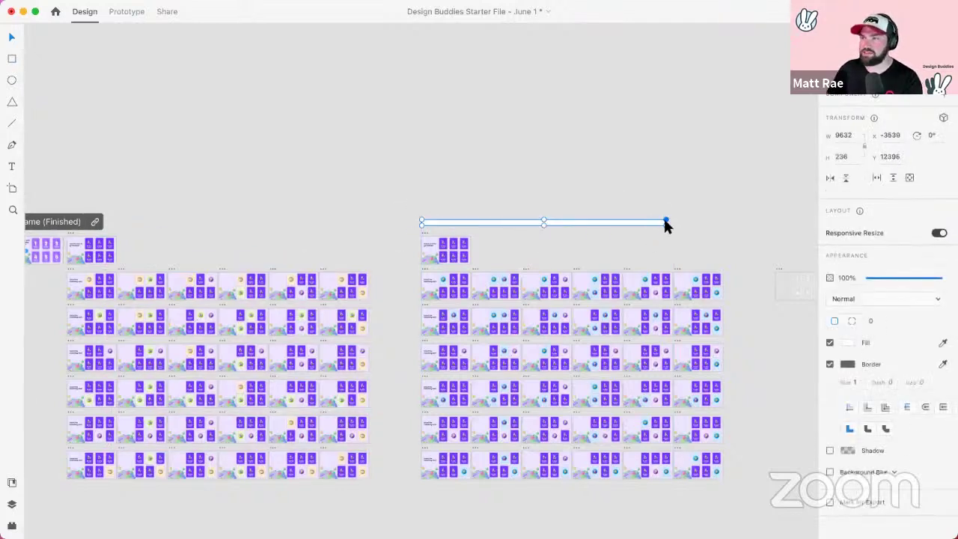
{"action": "key", "text": "Delete"}
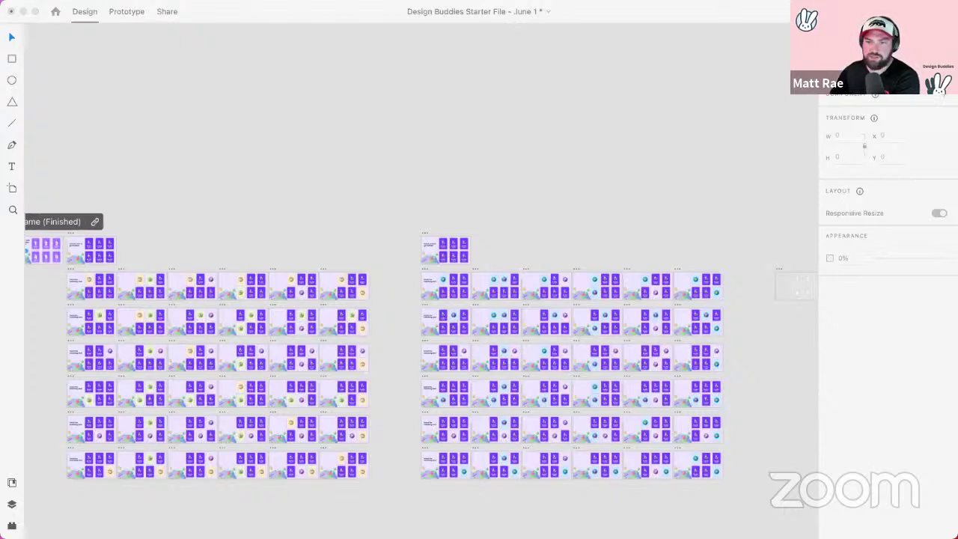
Step: Inspect the upper middle Buddy Match card on Flow 1 - Card 1 – 2, selecting the bunny image inside it
{"action": "left_click", "coordinate": [357, 277]}
{"action": "scroll", "coordinate": [201, 281], "scroll_direction": "up", "scroll_amount": 1}
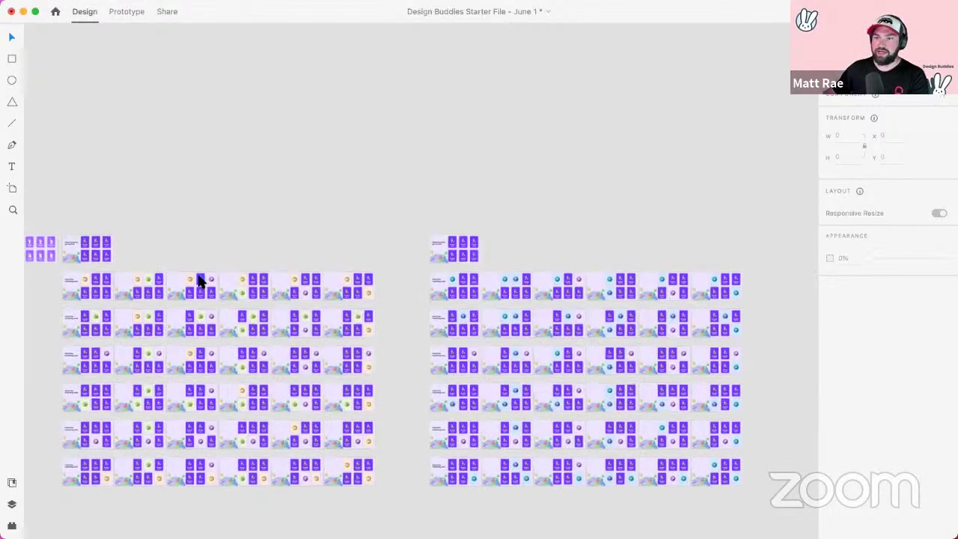
{"action": "scroll", "coordinate": [200, 281], "scroll_direction": "up", "scroll_amount": 10}
{"action": "left_click", "coordinate": [209, 273]}
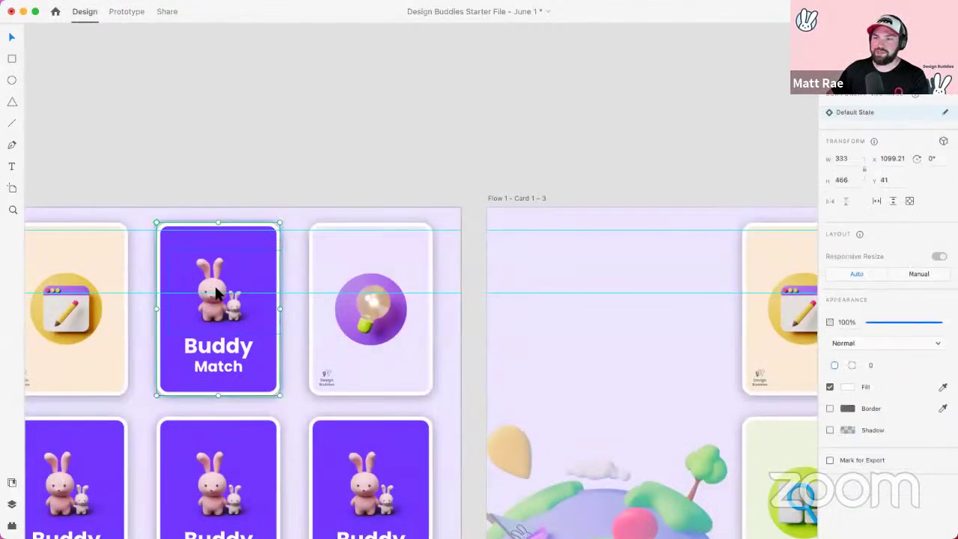
{"action": "double_click", "coordinate": [216, 292]}
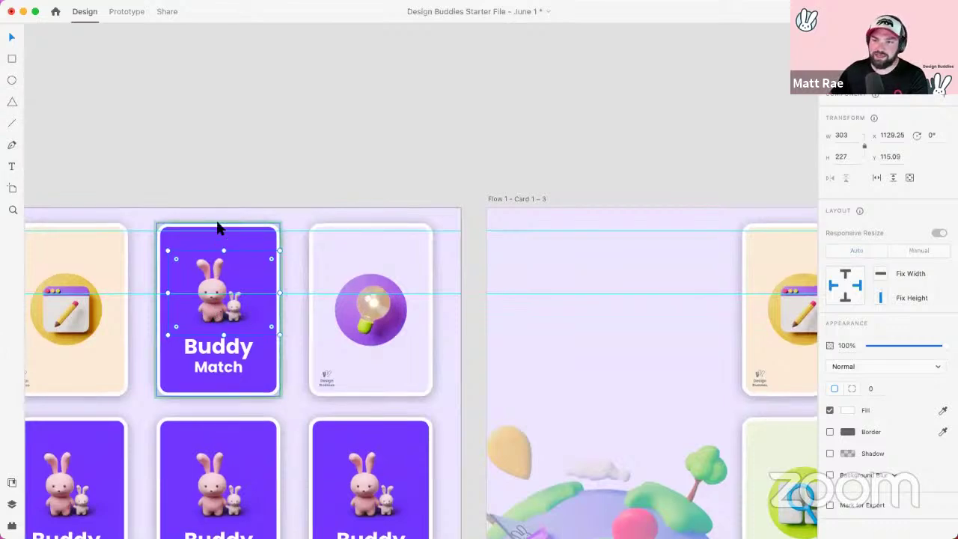
Step: Add a vertical guide through the centre of the upper middle Buddy Match card on Flow 1 - Card 1 – 2
{"action": "scroll", "coordinate": [324, 236], "scroll_direction": "left", "scroll_amount": 10}
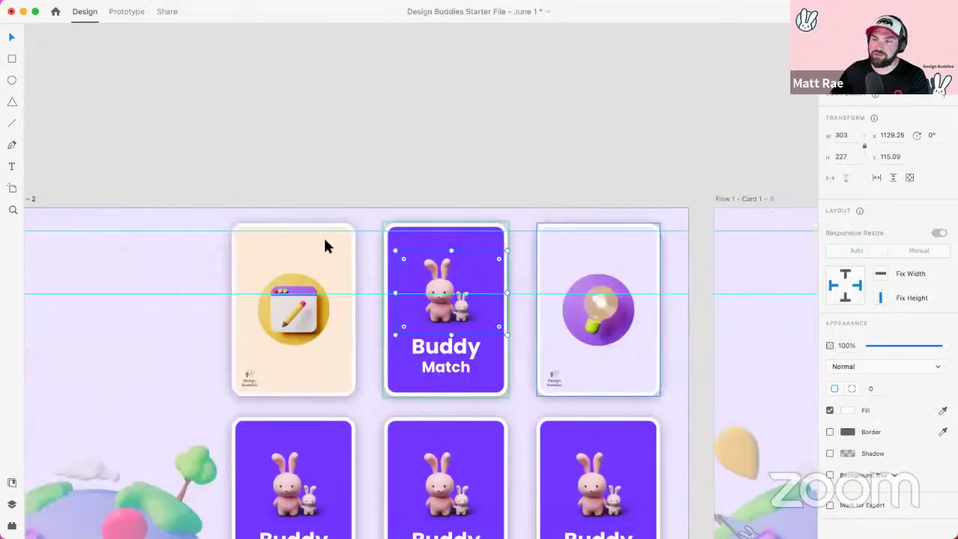
{"action": "left_click_drag", "start_coordinate": [121, 240], "coordinate": [563, 275]}
{"action": "left_click", "coordinate": [568, 299]}
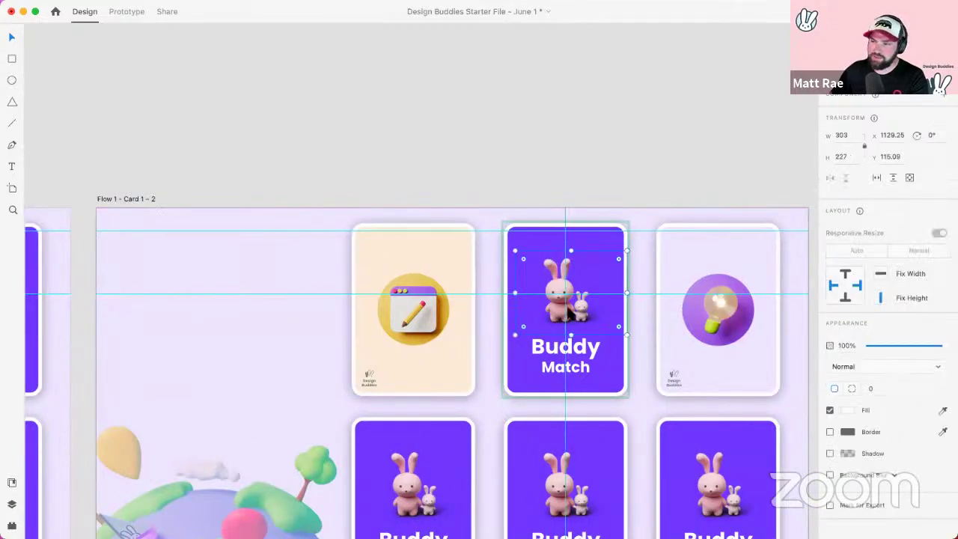
{"action": "left_click", "coordinate": [573, 284]}
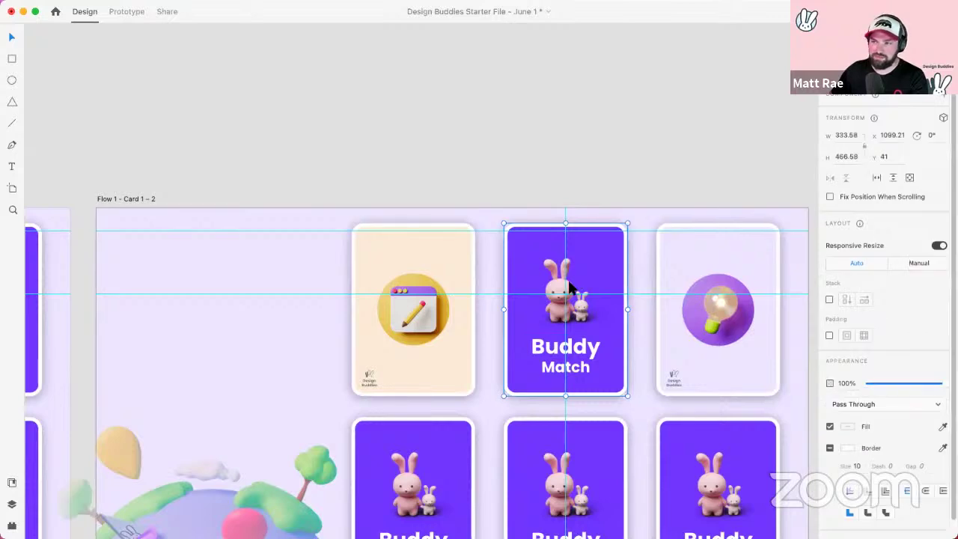
{"action": "left_click", "coordinate": [302, 78]}
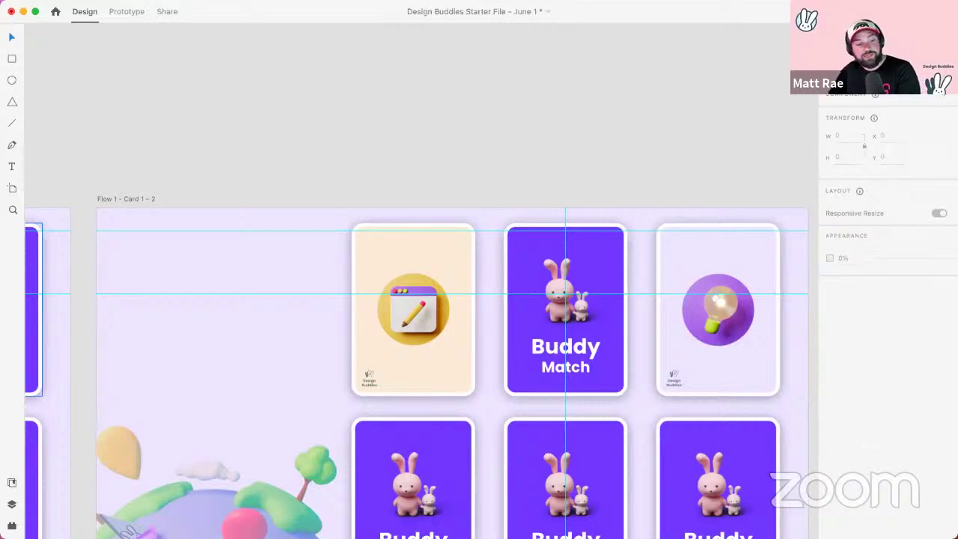
{"action": "key", "text": "super+Tab"}
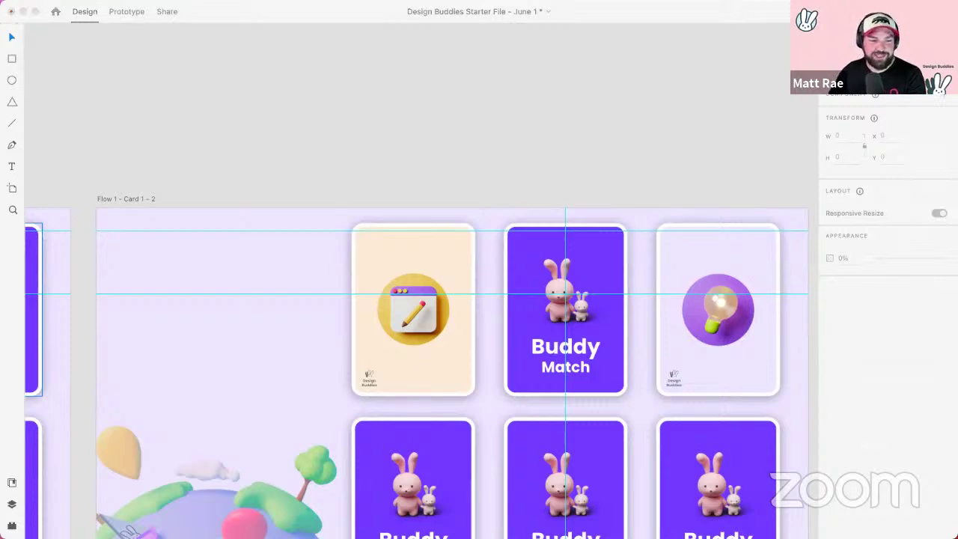
{"action": "left_click", "coordinate": [543, 228]}
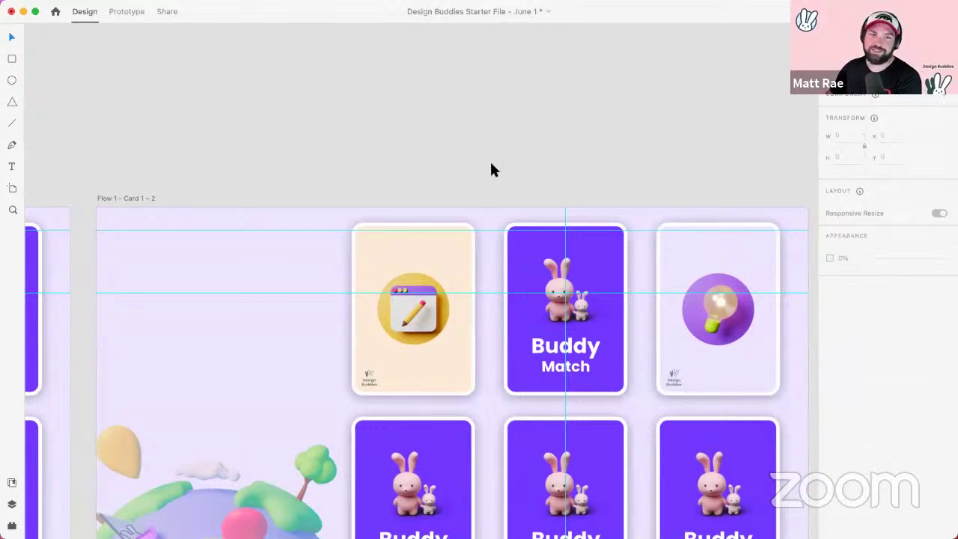
{"action": "scroll", "coordinate": [490, 159], "scroll_direction": "down", "scroll_amount": 1}
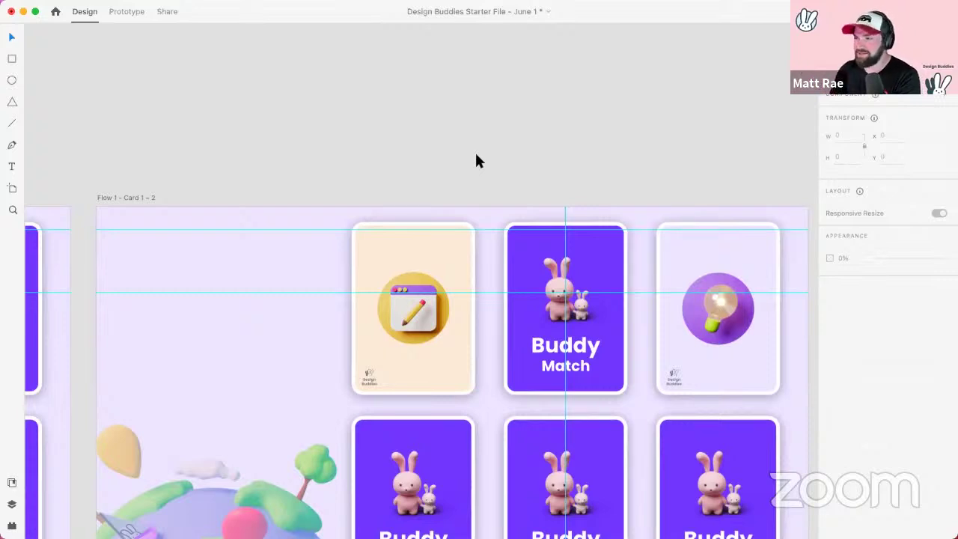
{"action": "scroll", "coordinate": [476, 156], "scroll_direction": "down", "scroll_amount": 3}
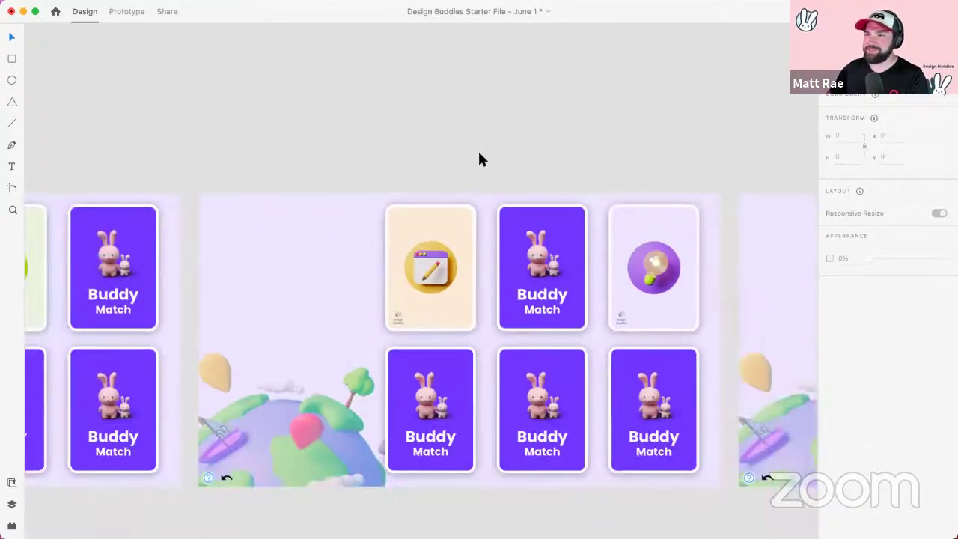
{"action": "left_click_drag", "start_coordinate": [459, 115], "coordinate": [493, 116]}
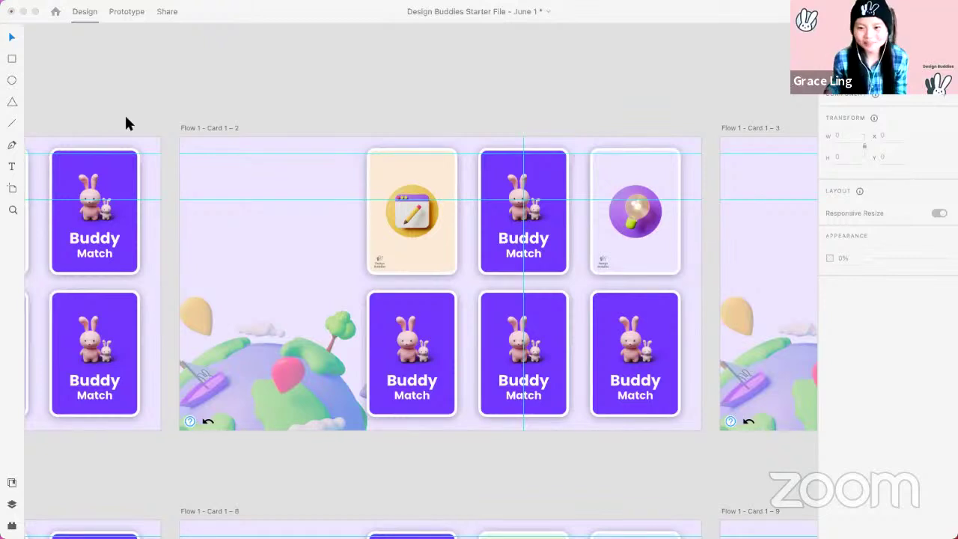
{"action": "left_click", "coordinate": [302, 96]}
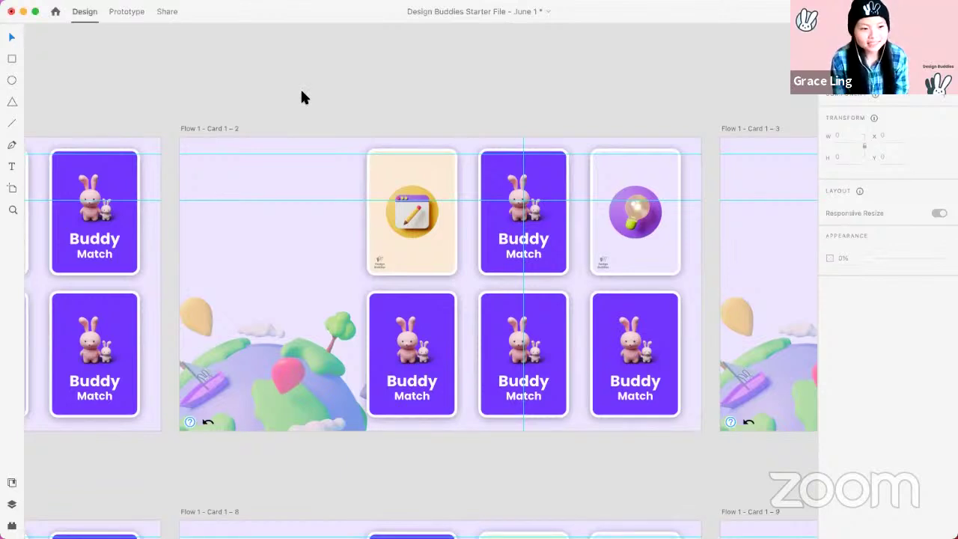